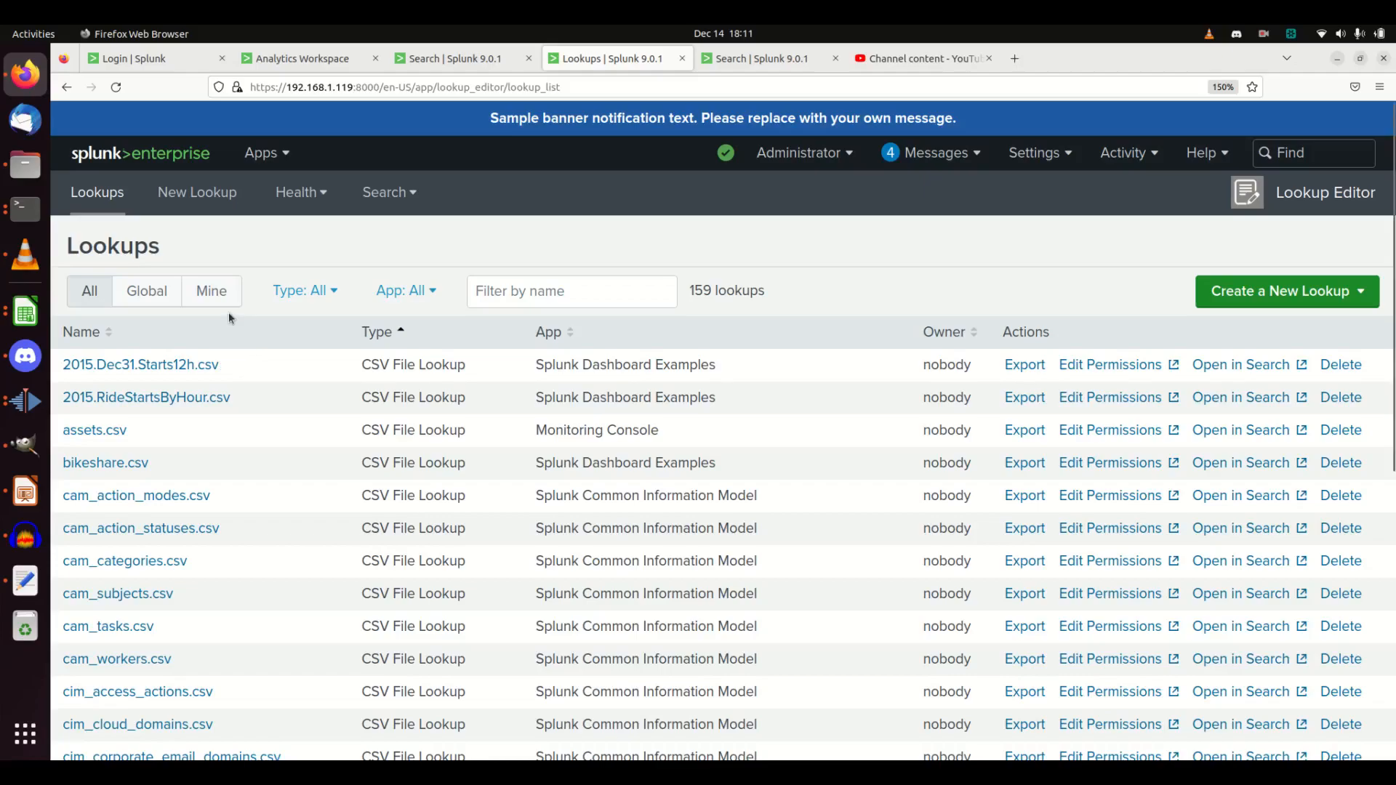
Step: Start a new KV Store lookup named SourcetypeInfo and assign it to the L.A.M.E. EDU app
left_click(260, 154)
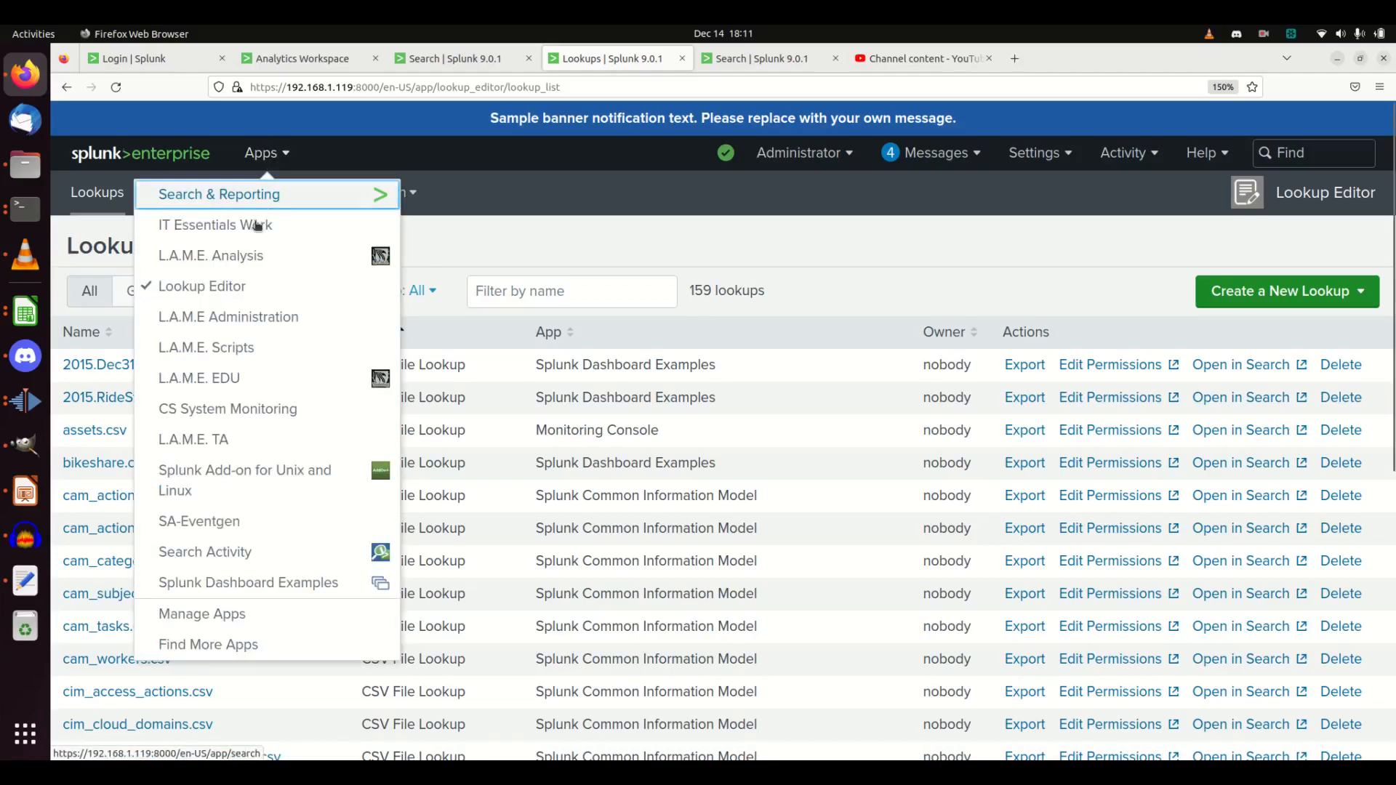
left_click(116, 241)
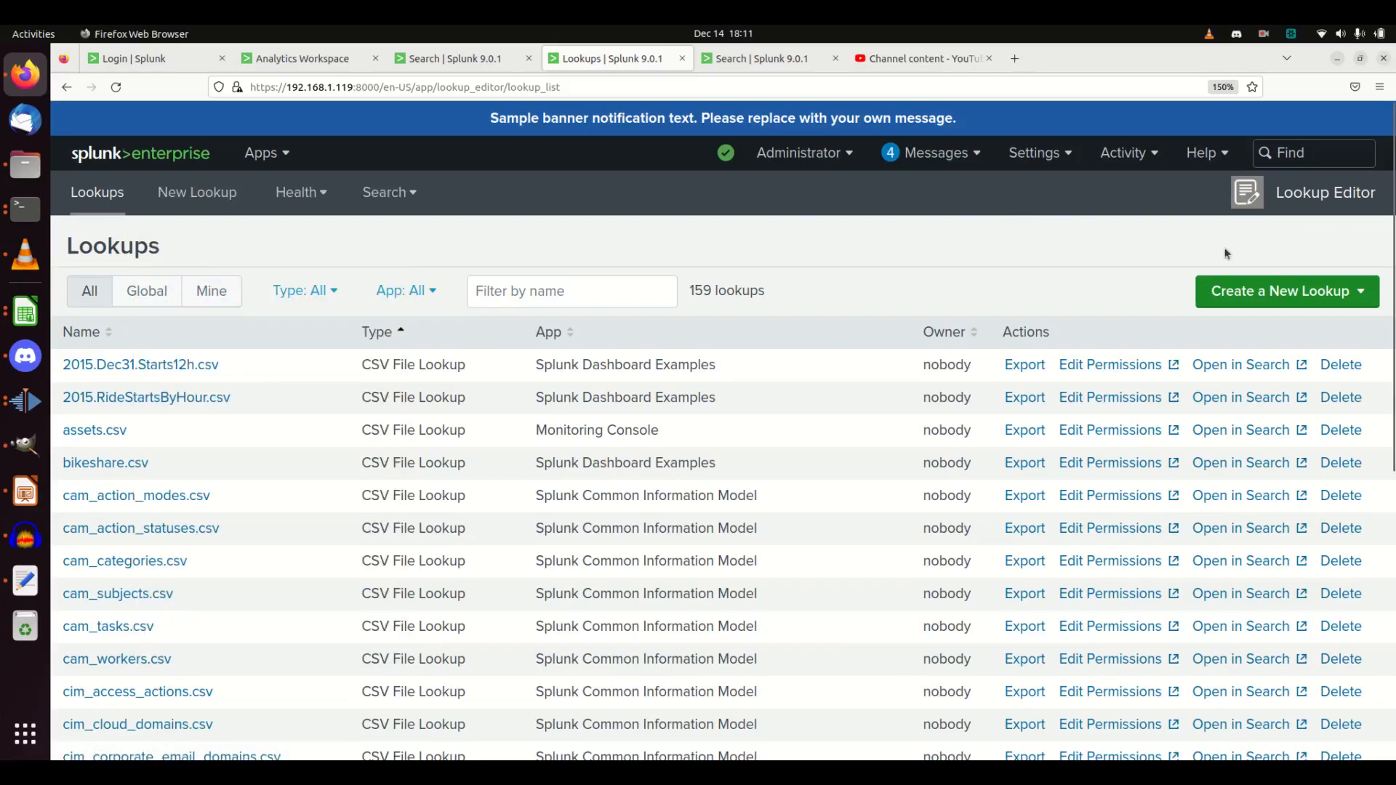
left_click(1290, 289)
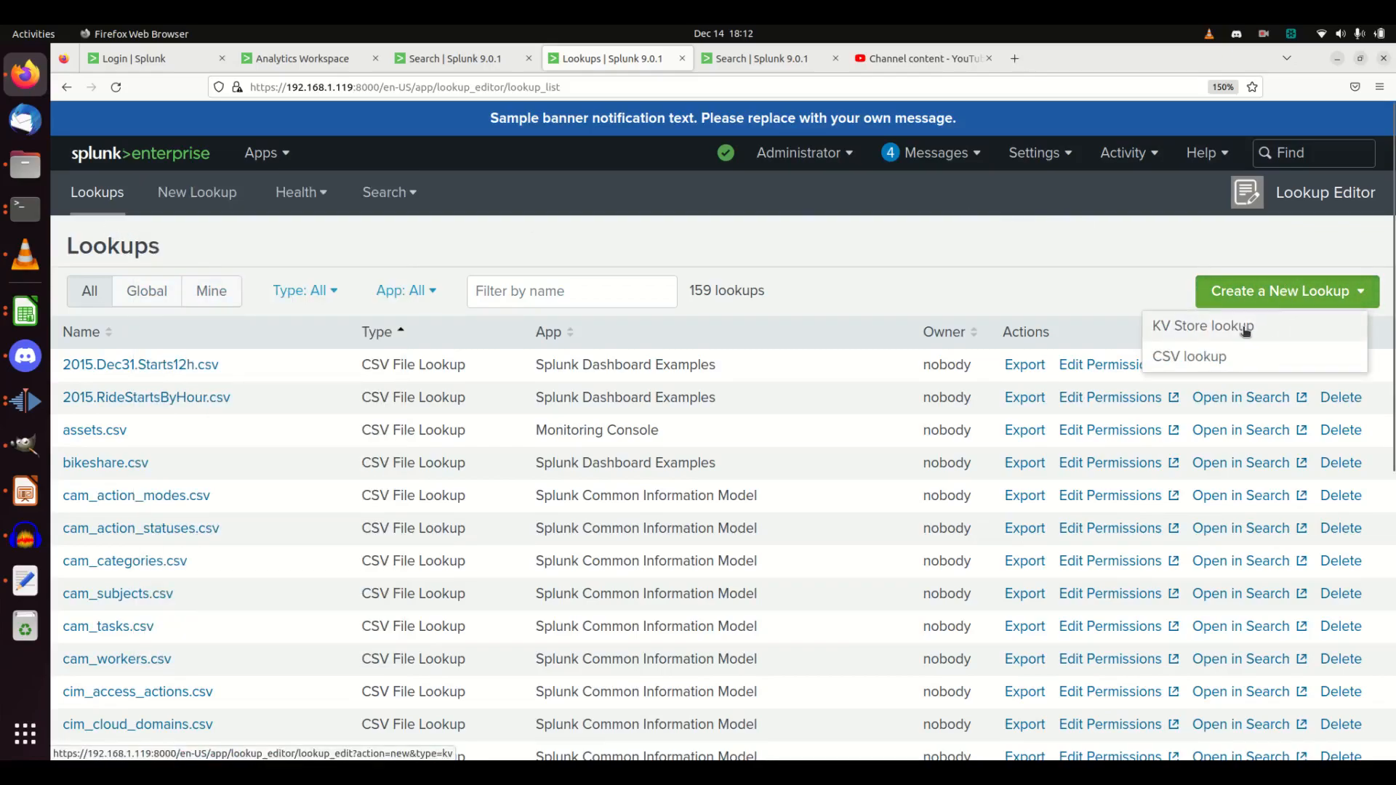
left_click(1245, 329)
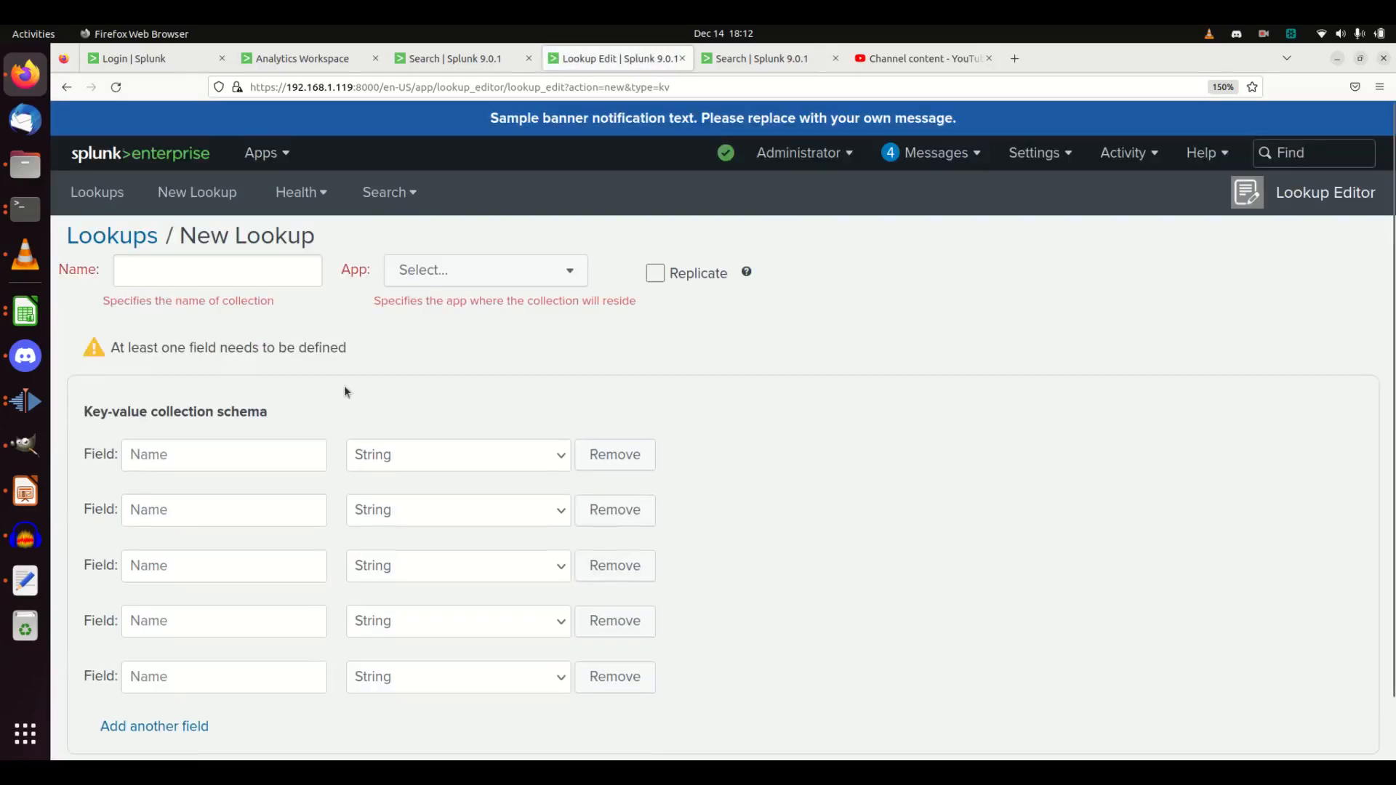
left_click(203, 271)
type("SourcetypeInfo")
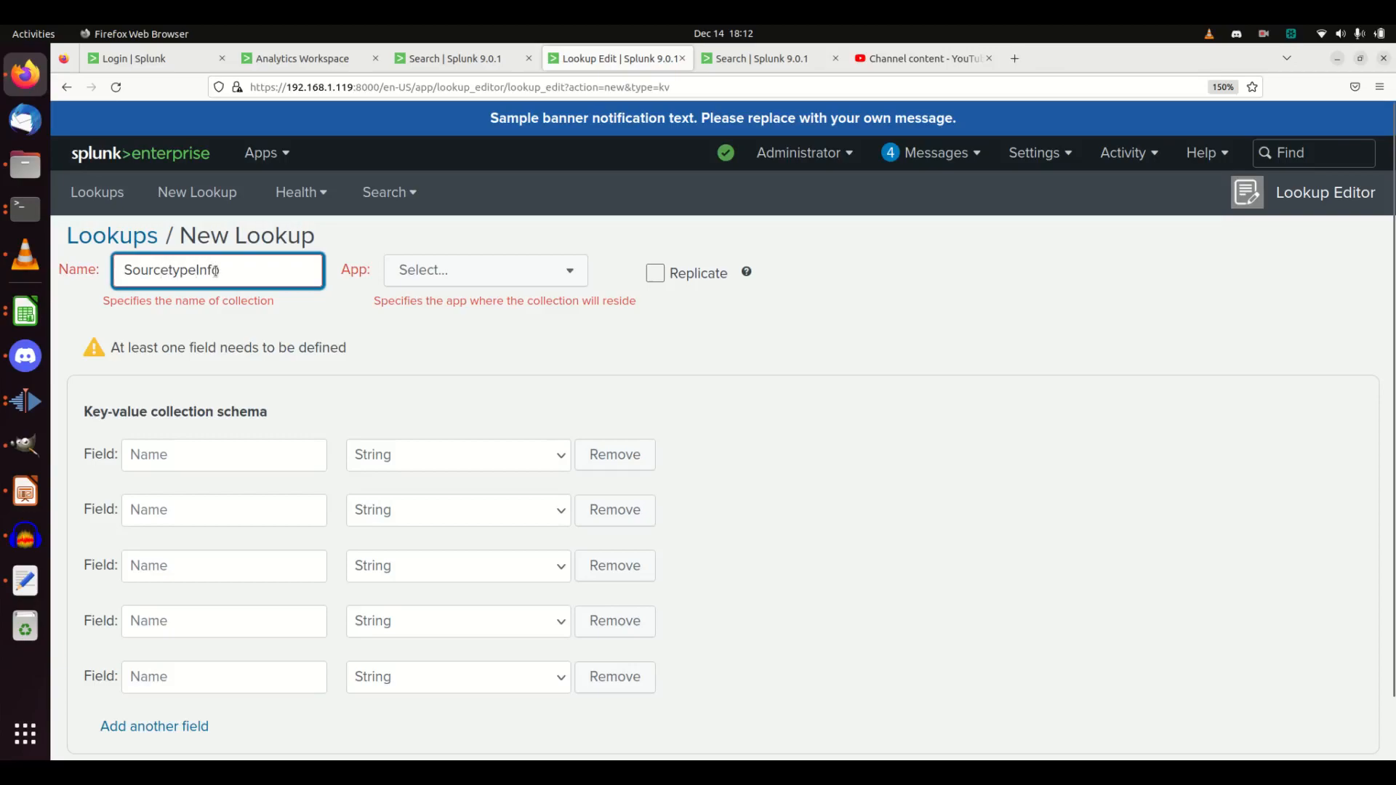
left_click(479, 270)
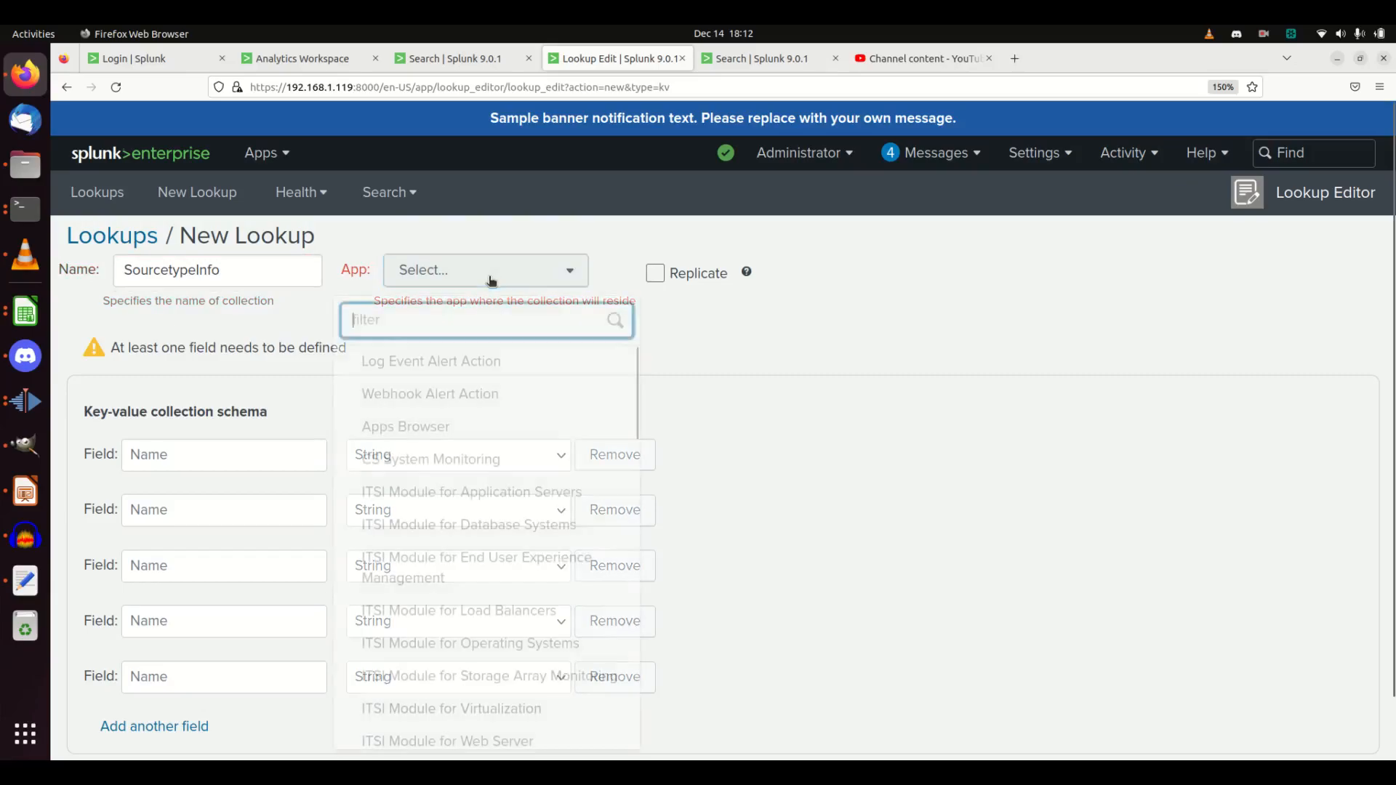
scroll(451, 489, "down", 8)
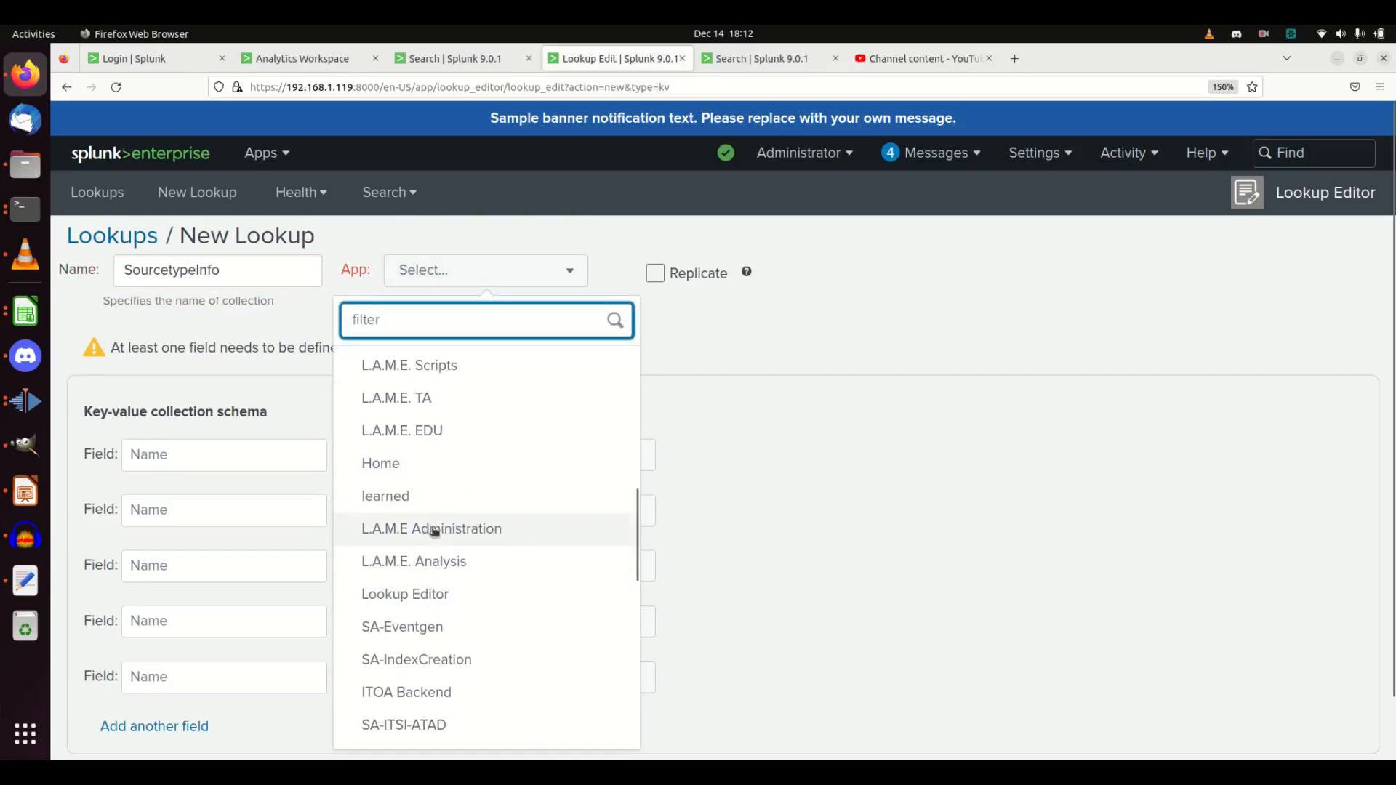
left_click(433, 431)
Step: Name the first two fields of the key-value collection schema sourcetype and fieldname
left_click(197, 455)
type("sourcetype")
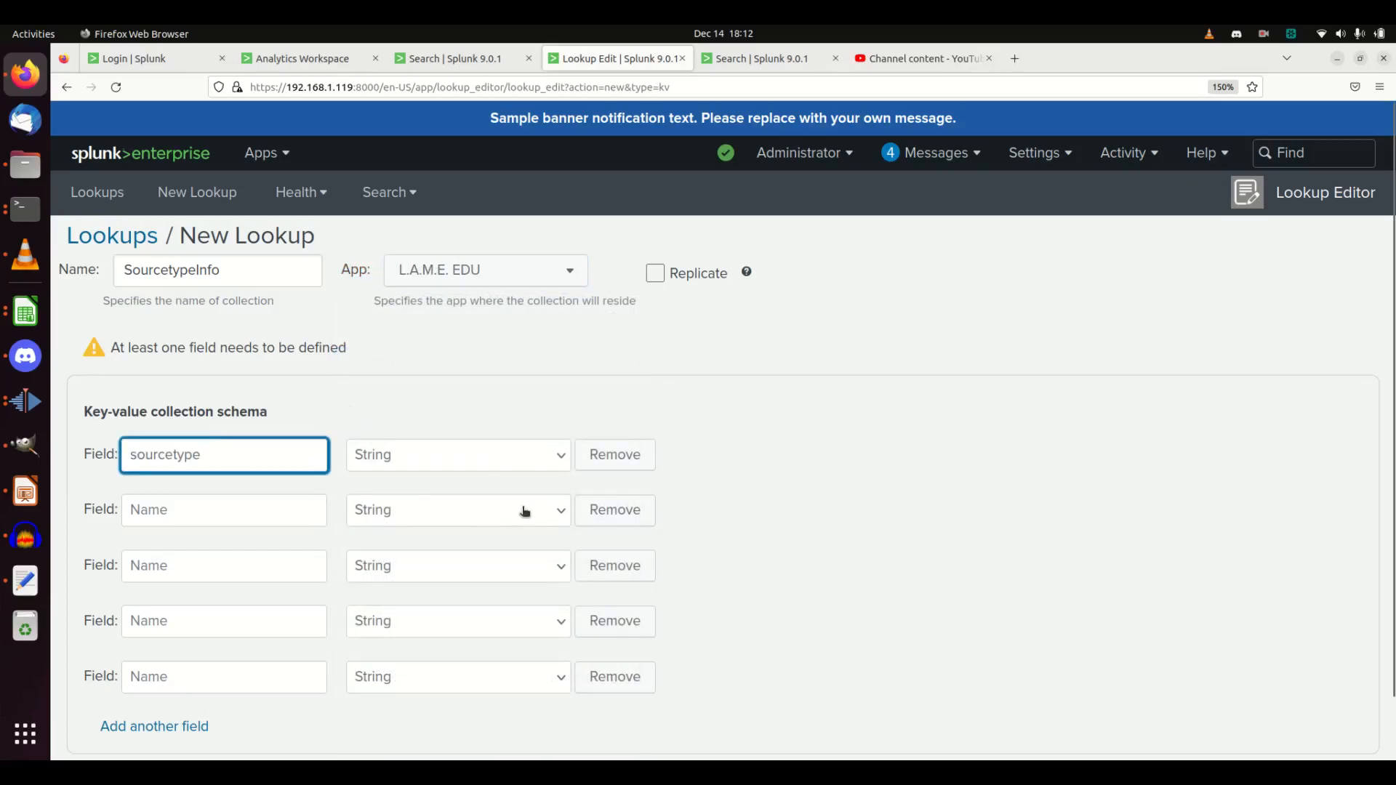
left_click(192, 513)
type("fieldname")
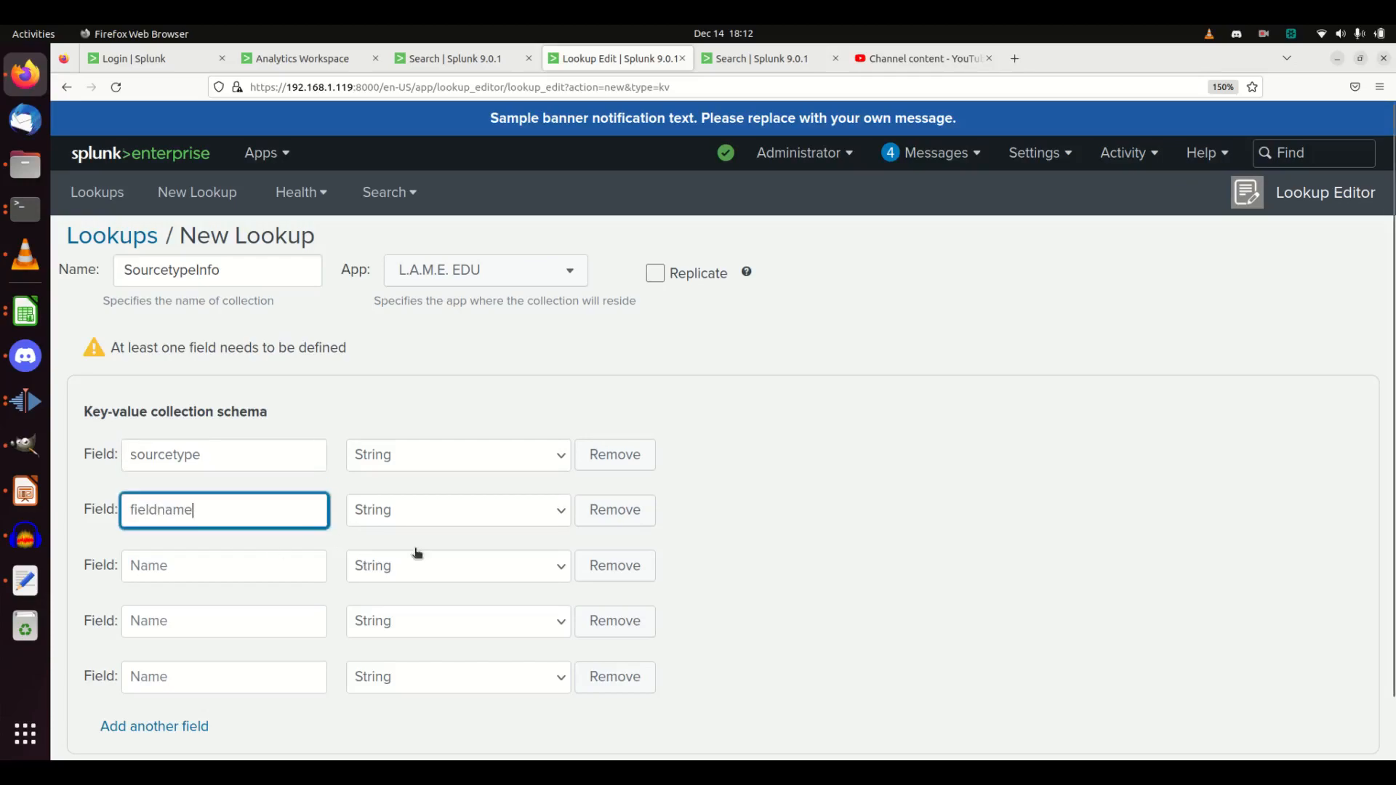
Step: Name the third schema field fieldvalue and set its data type to Number
left_click(226, 562)
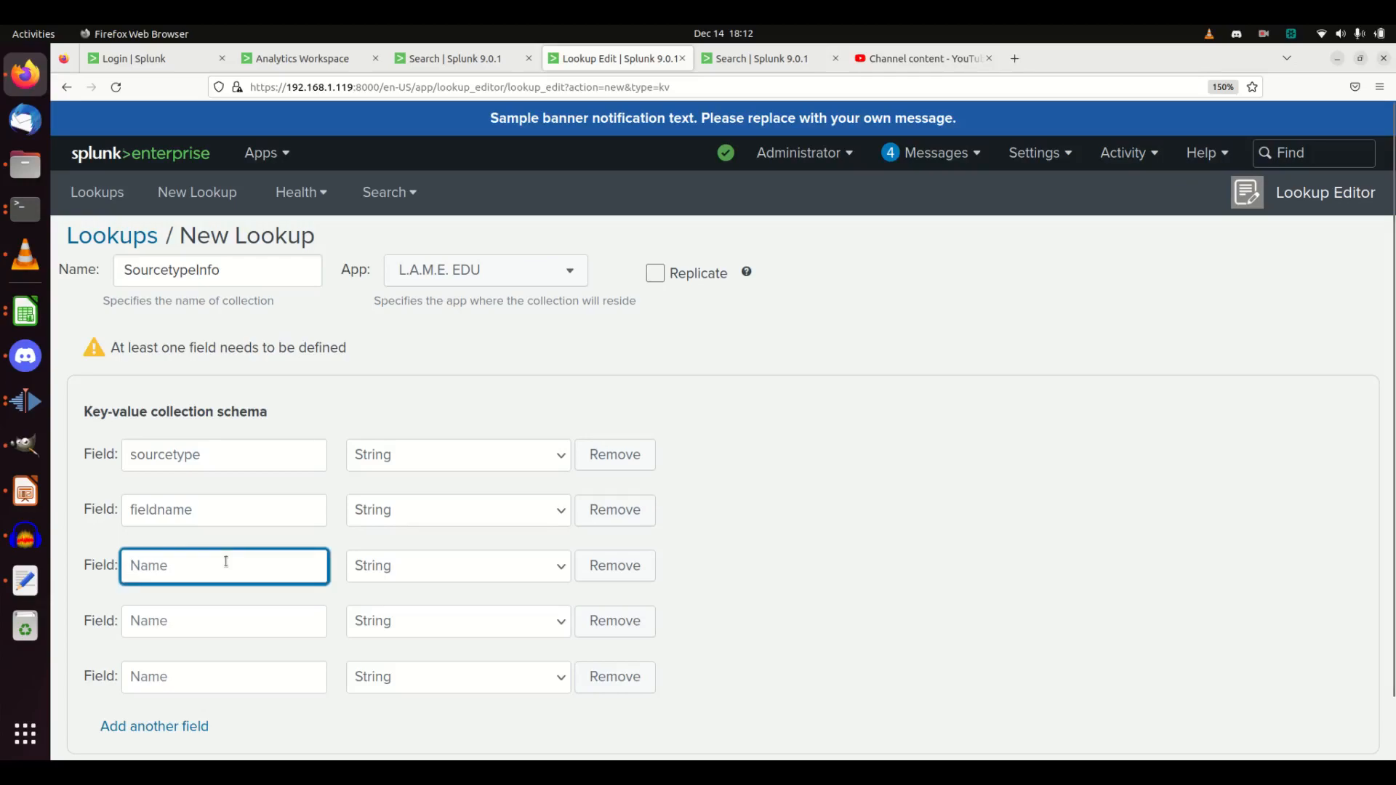
type("value")
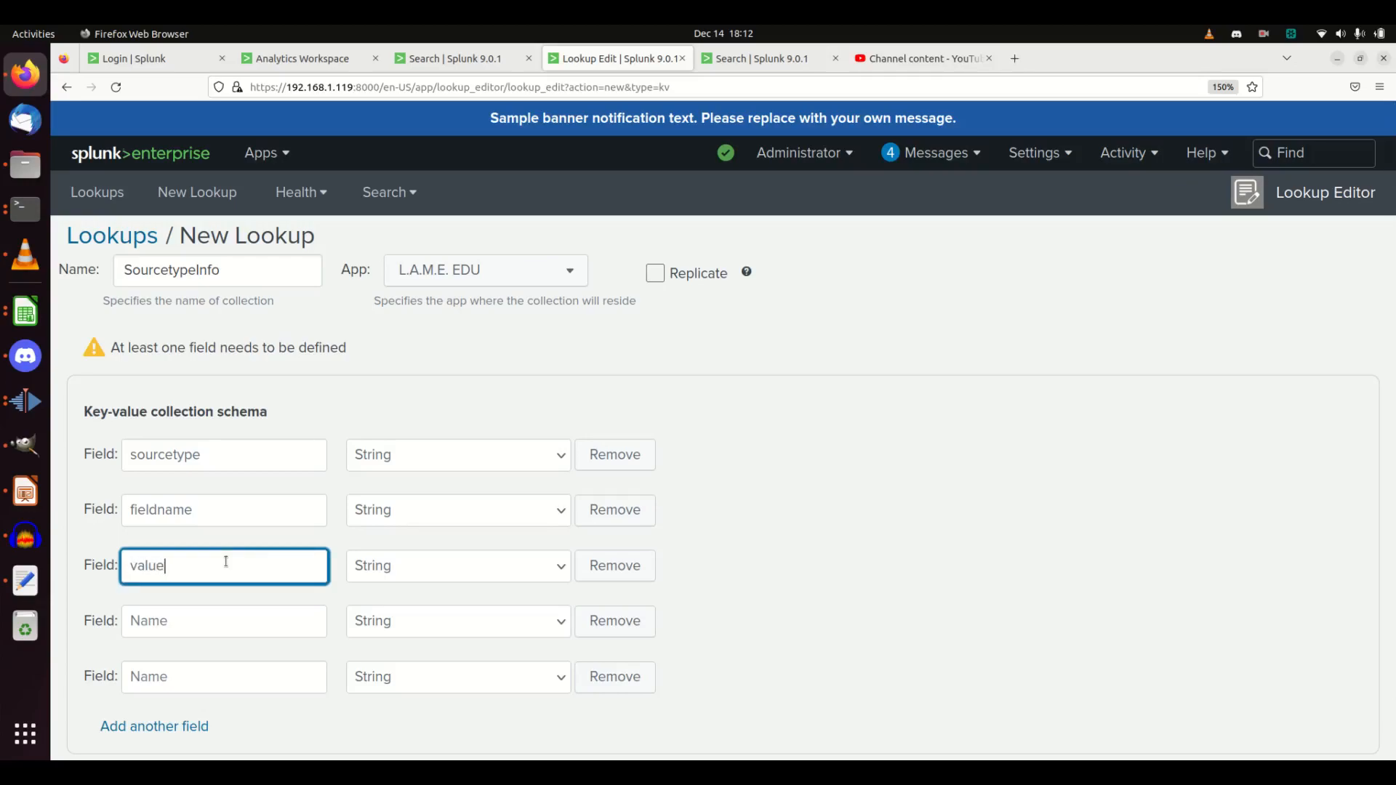
key("BackSpace")
key("BackSpace")
key("BackSpace")
key("BackSpace")
key("BackSpace")
type("fieldvalue")
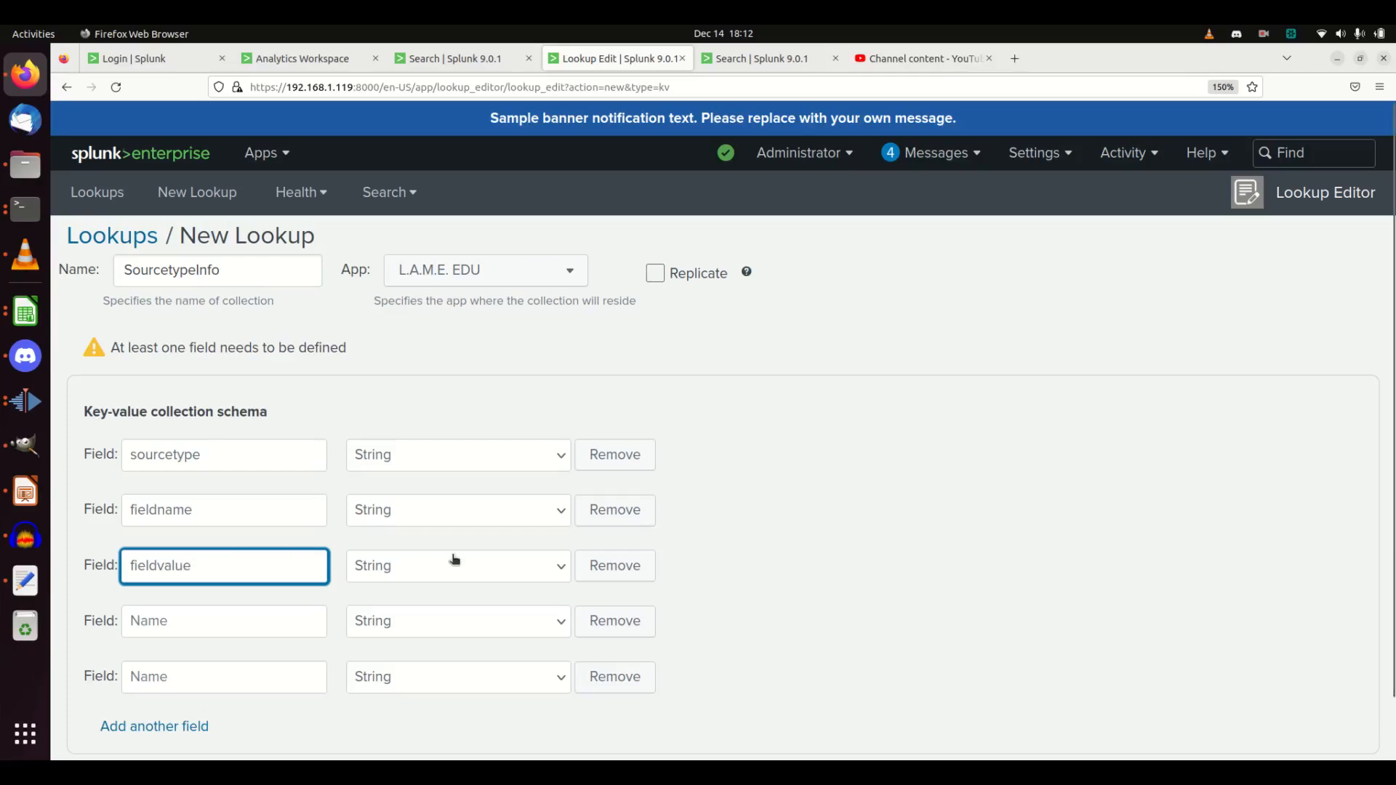
left_click(502, 564)
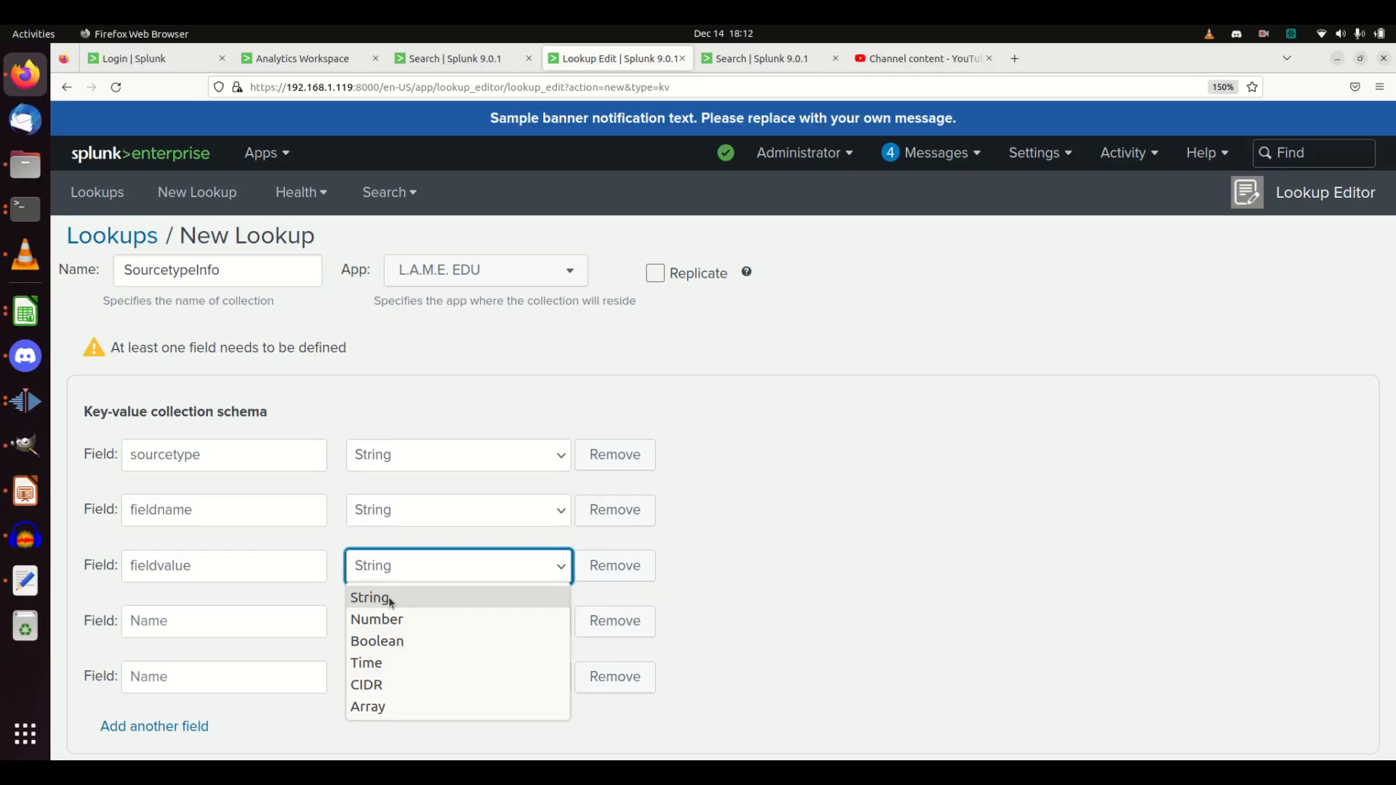
left_click(389, 621)
Step: Name the fourth schema field rationale
left_click(213, 620)
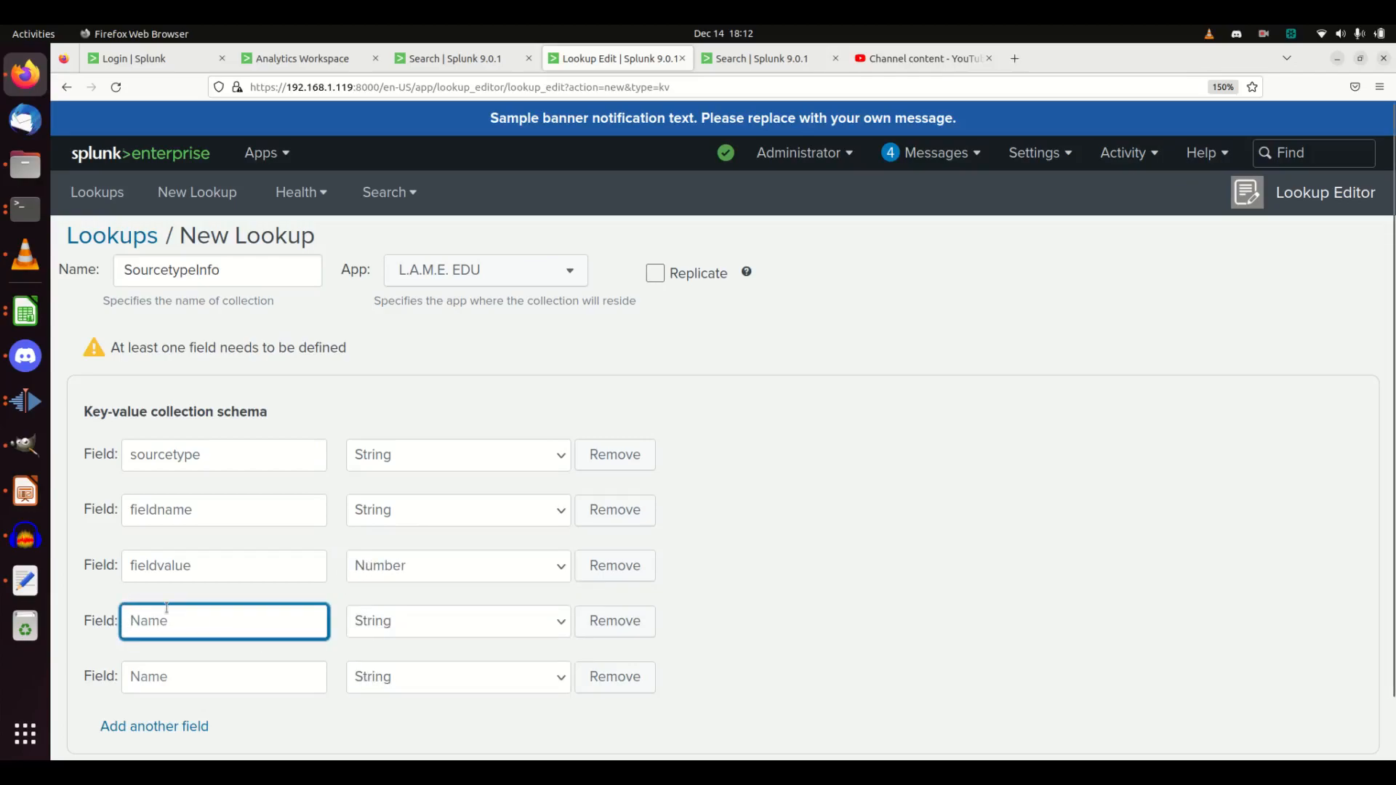
type("Rati")
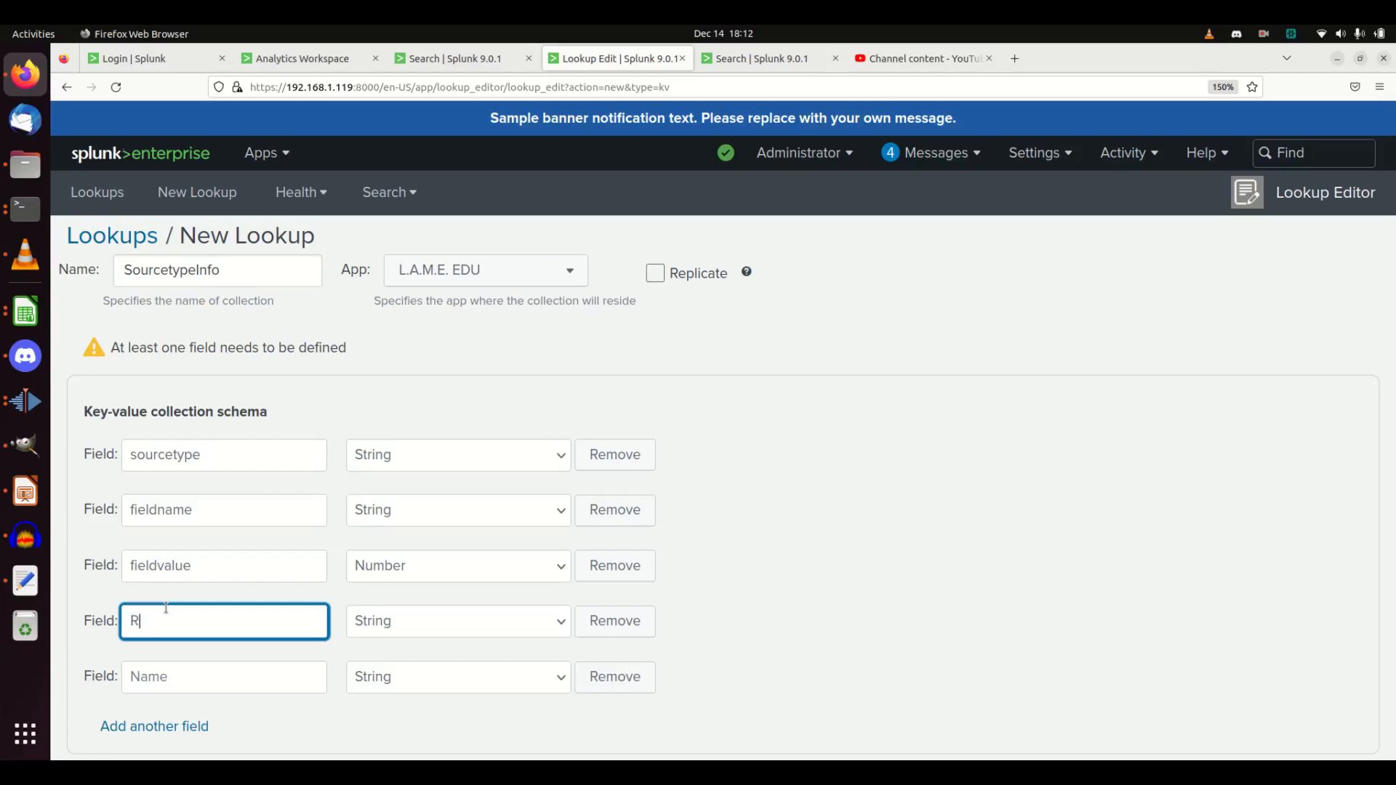
key("BackSpace")
key("BackSpace")
key("BackSpace")
key("BackSpace")
type("rationale")
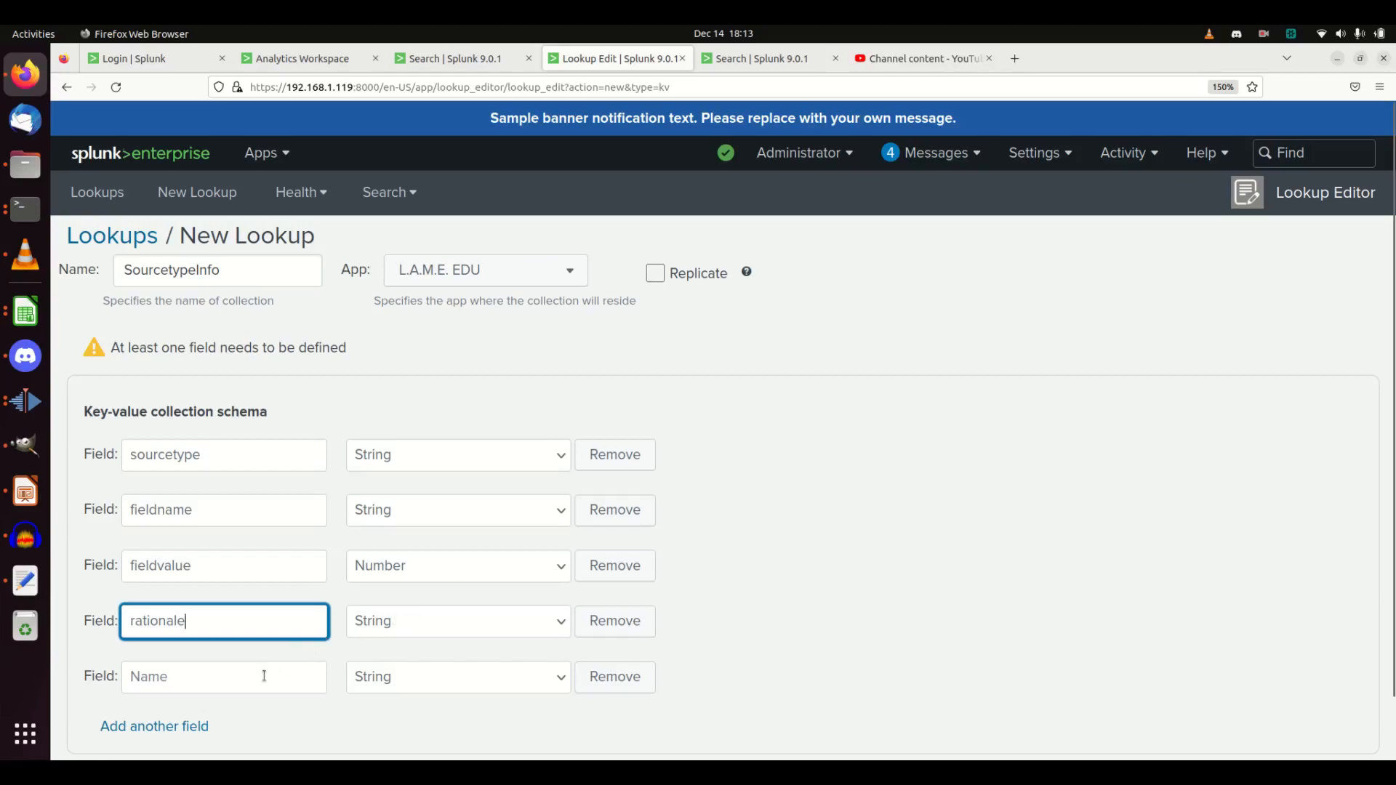
Step: Remove the empty fifth field from the schema and create the lookup
left_click(617, 678)
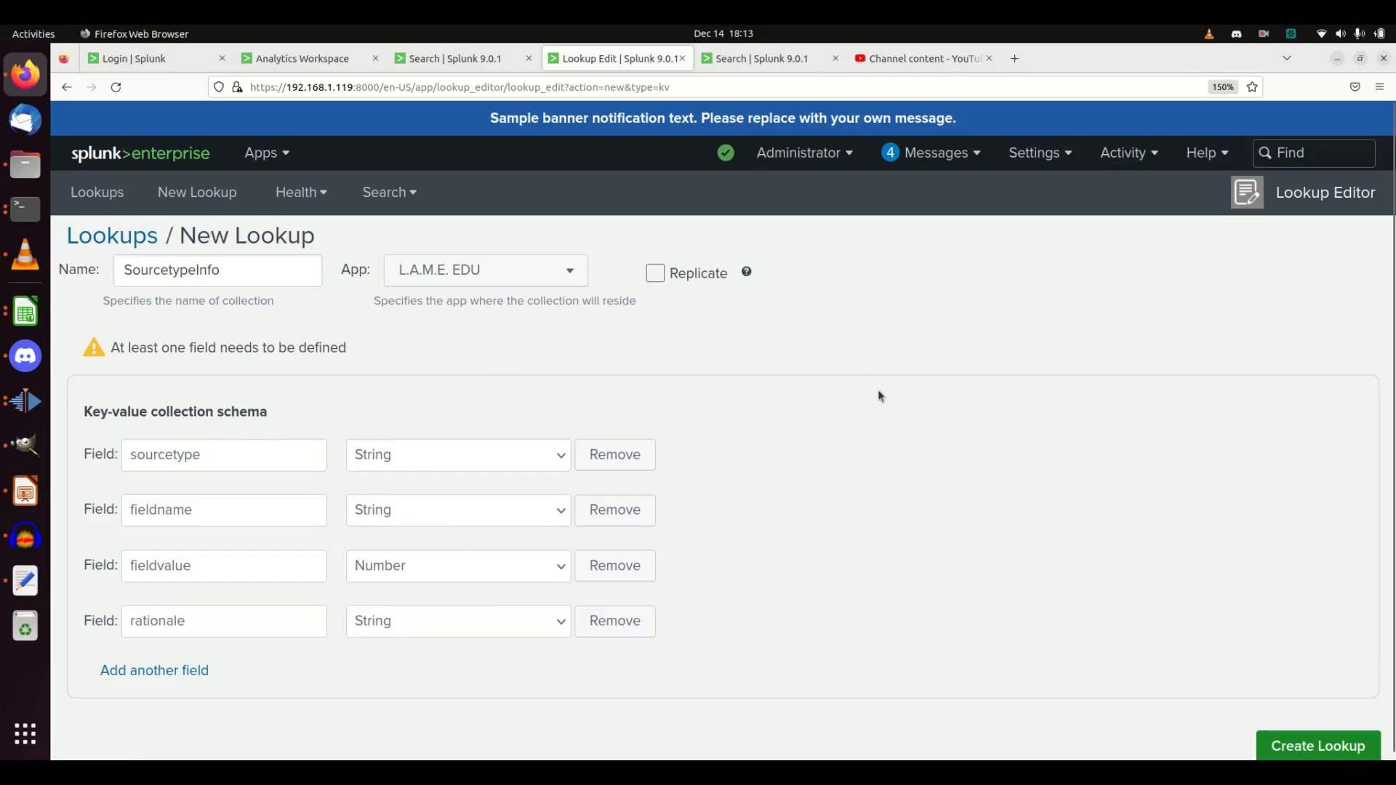
left_click(1281, 744)
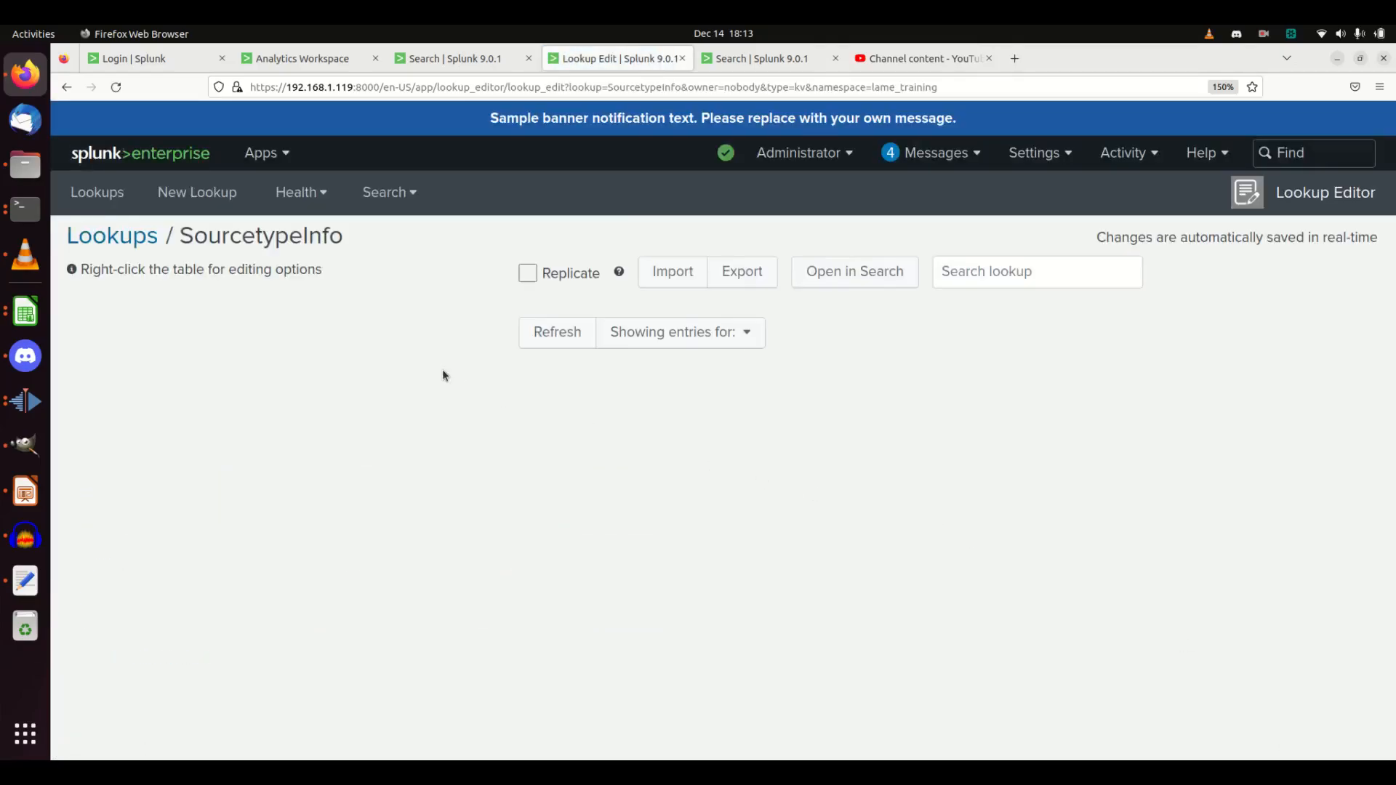
Step: Create a lookup transform named SourcetypeInfo for the new lookup and open the lookup in Search
double_click(241, 237)
key("ctrl+c")
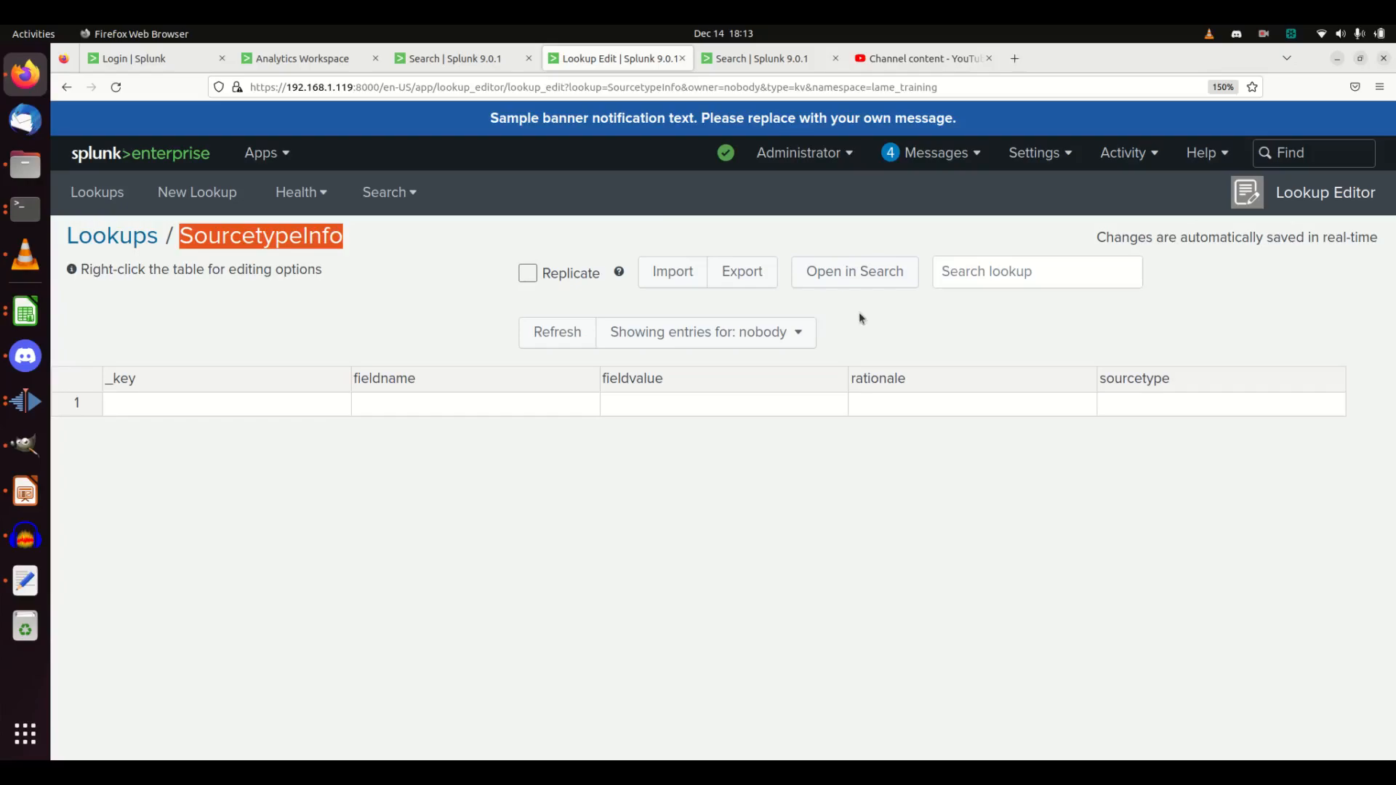
left_click(855, 278)
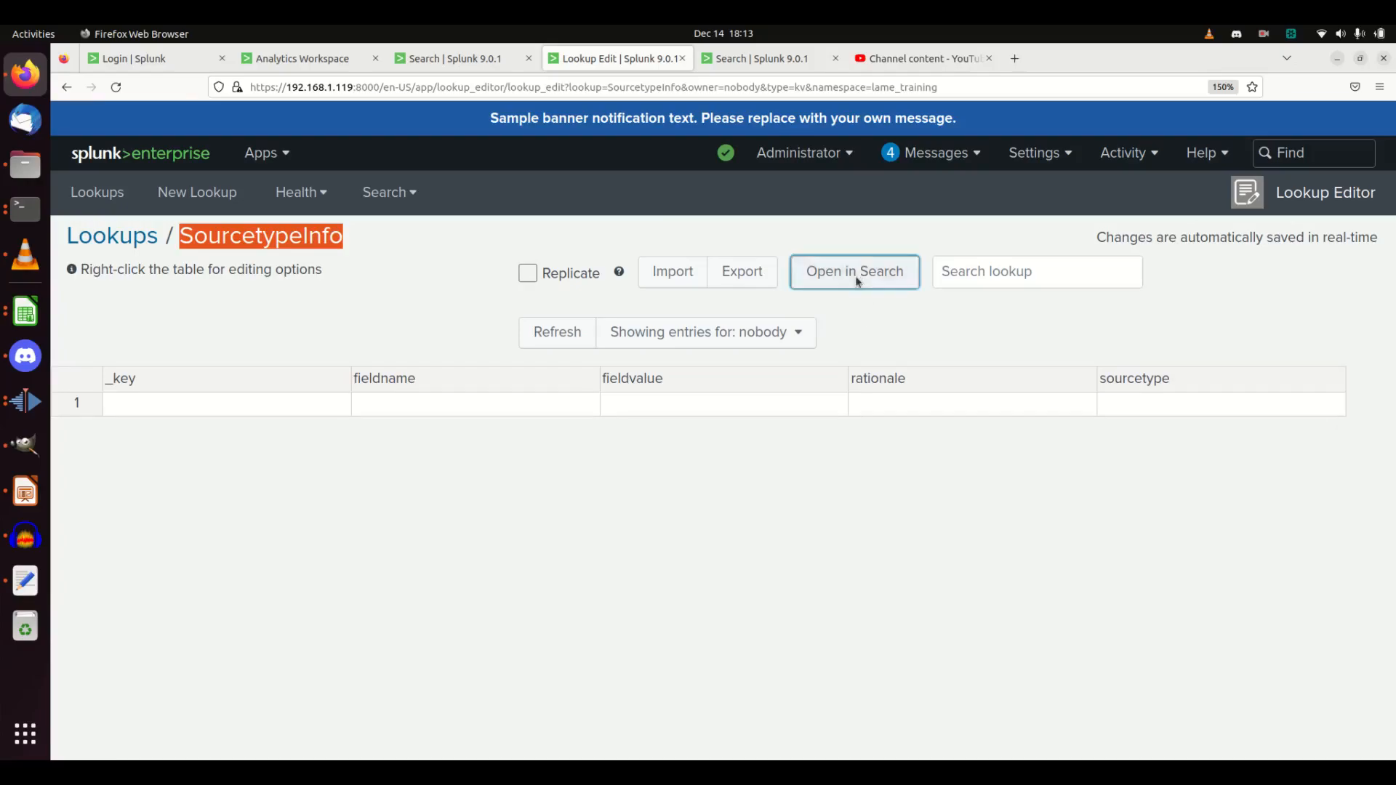
left_click(654, 332)
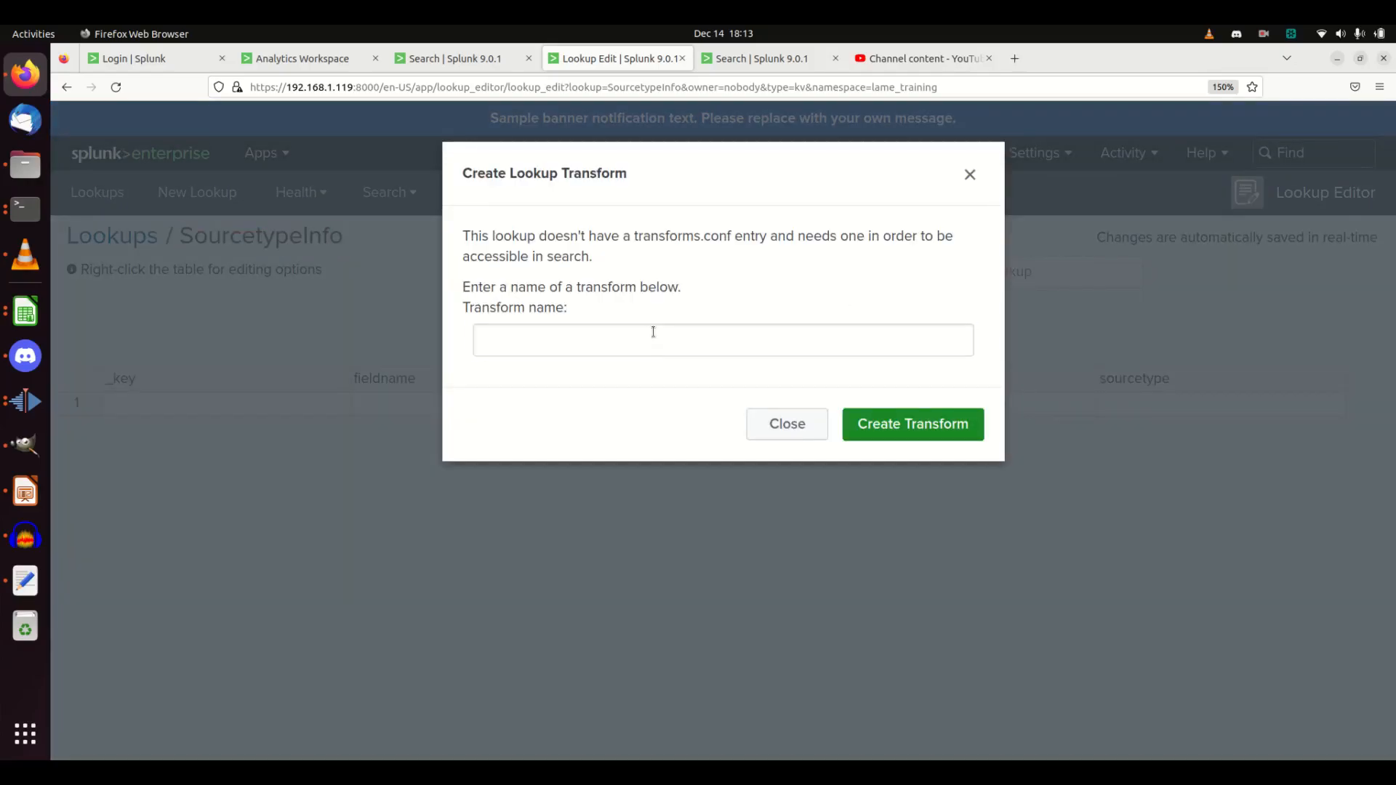
left_click(616, 339)
key("ctrl+v")
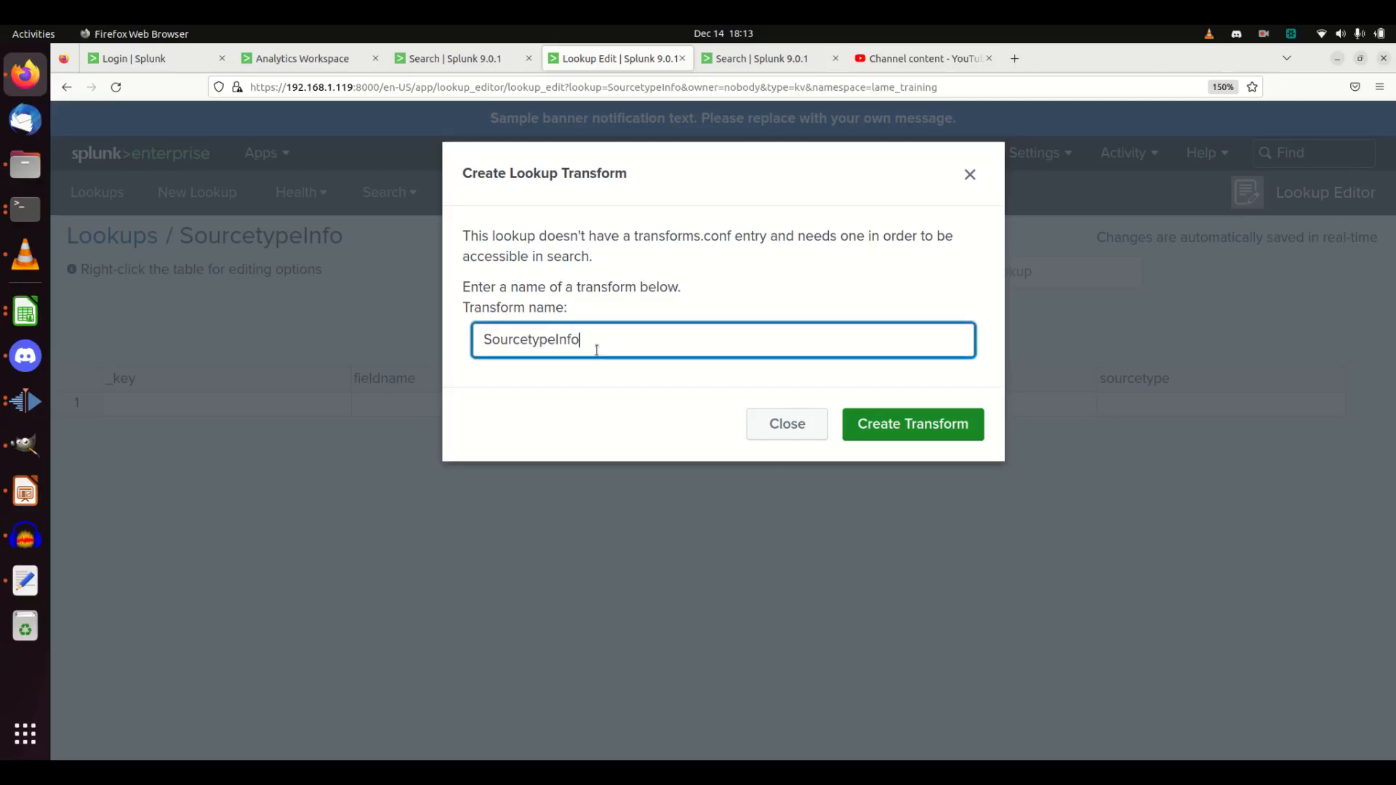
left_click(884, 425)
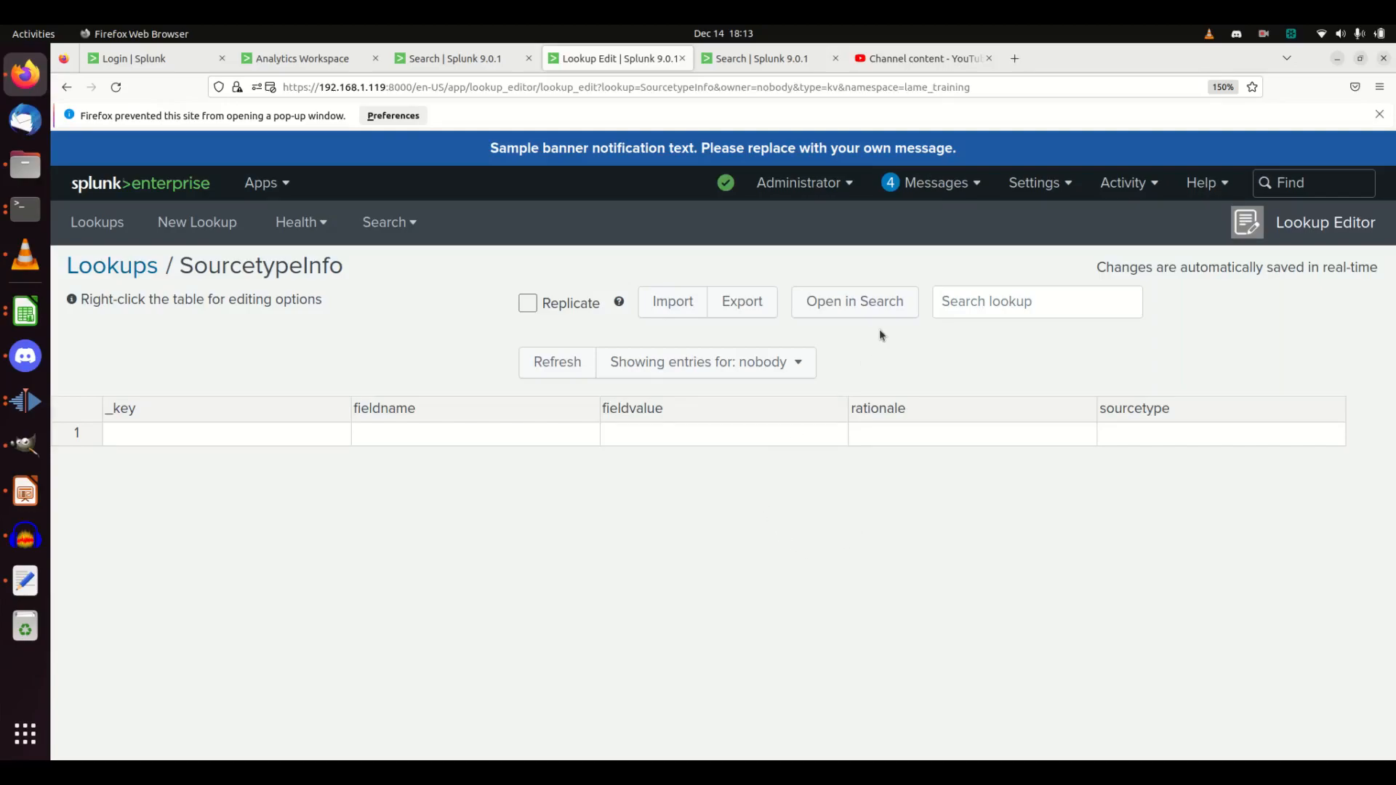
left_click(875, 308)
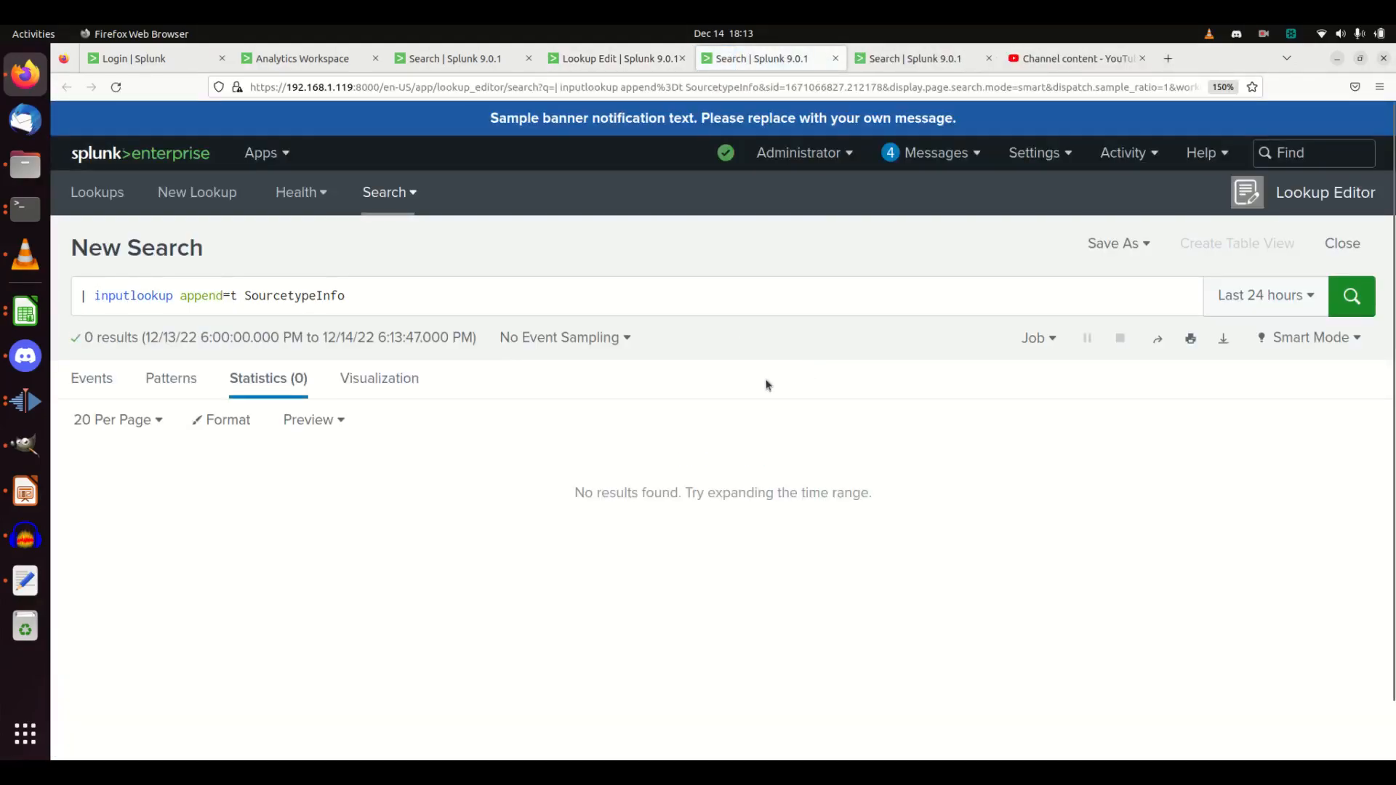
Step: Return to editing the SourcetypeInfo lookup and enter lame_conn as the first row's sourcetype
left_click(653, 60)
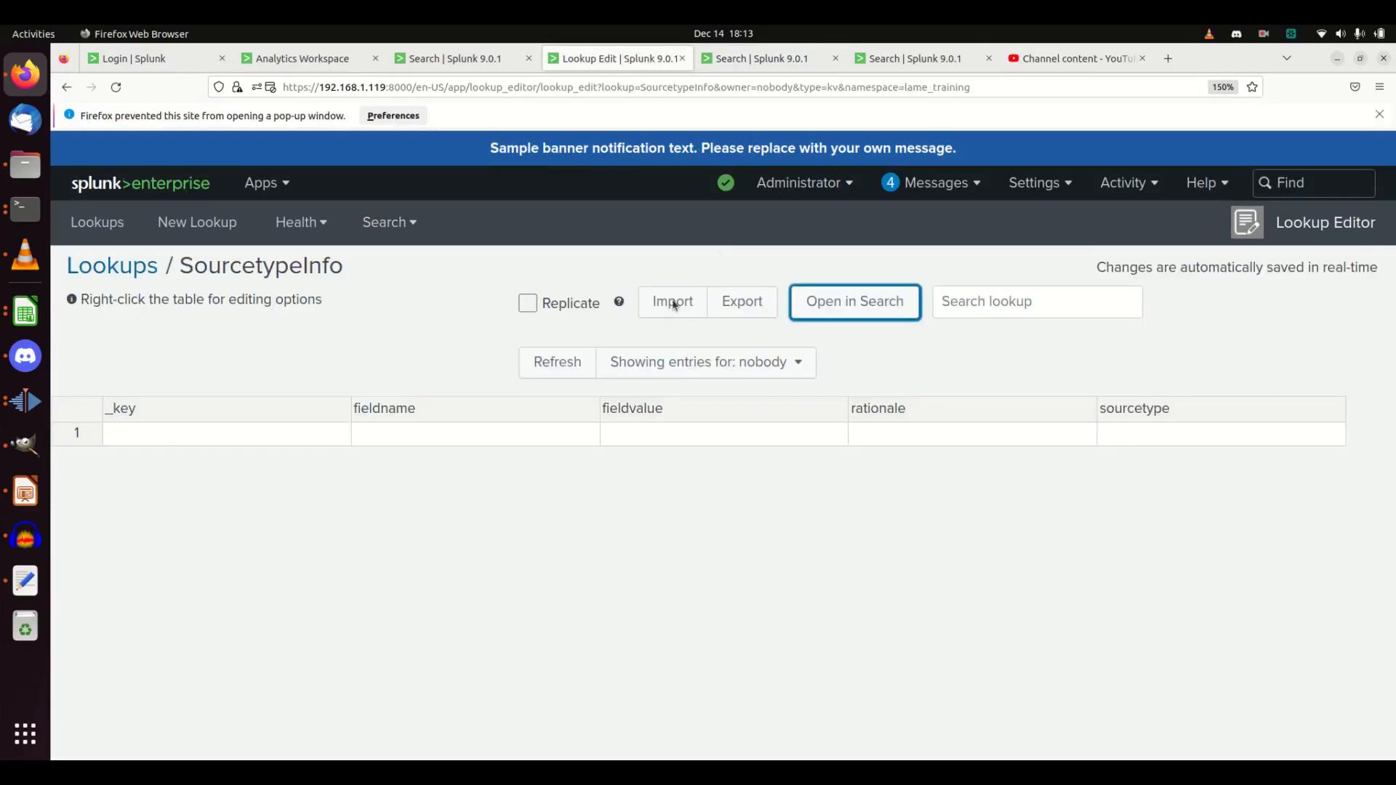
left_click(461, 435)
left_click(1203, 423)
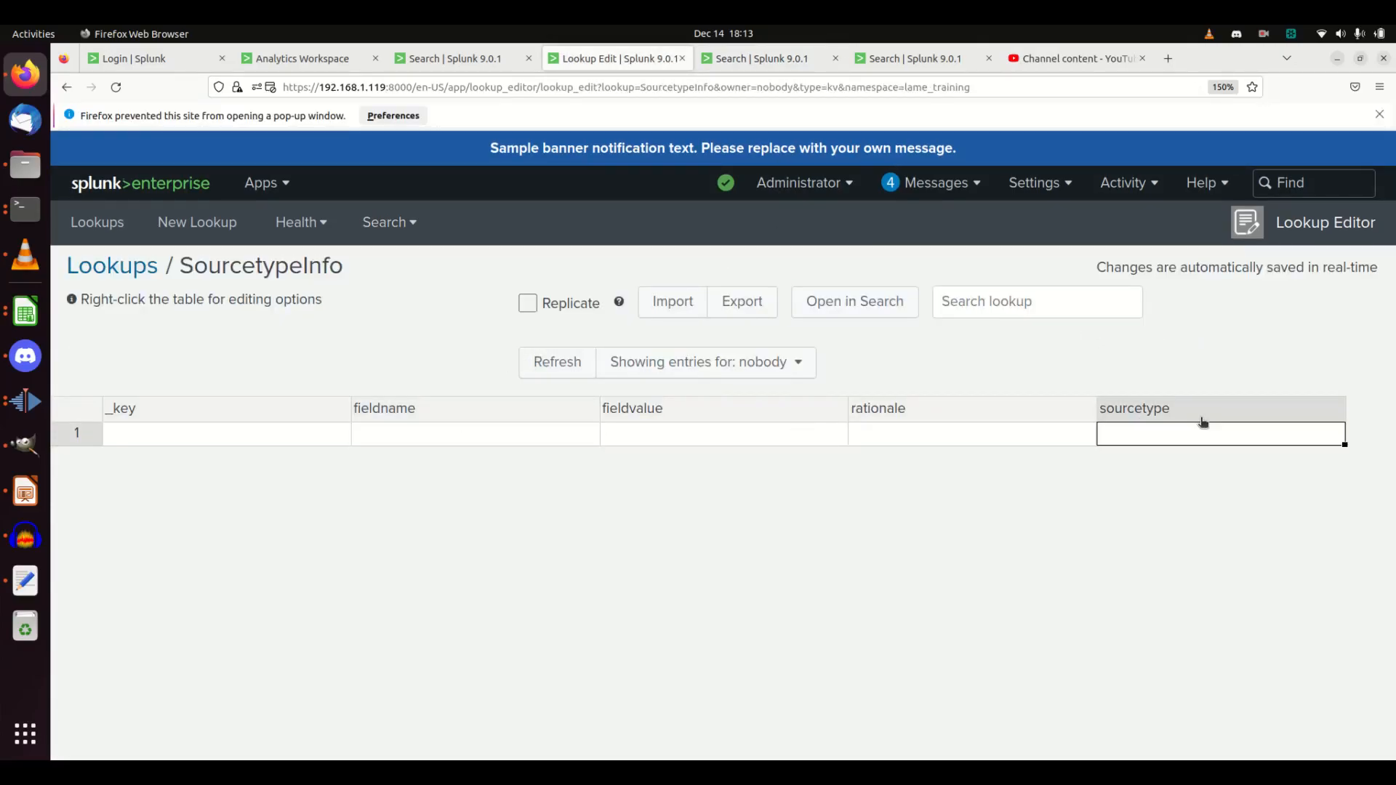
double_click(1172, 426)
type("lame_conn")
Step: Enter src_ip as the fieldname of the lame_conn row
left_click(704, 442)
key("BackSpace")
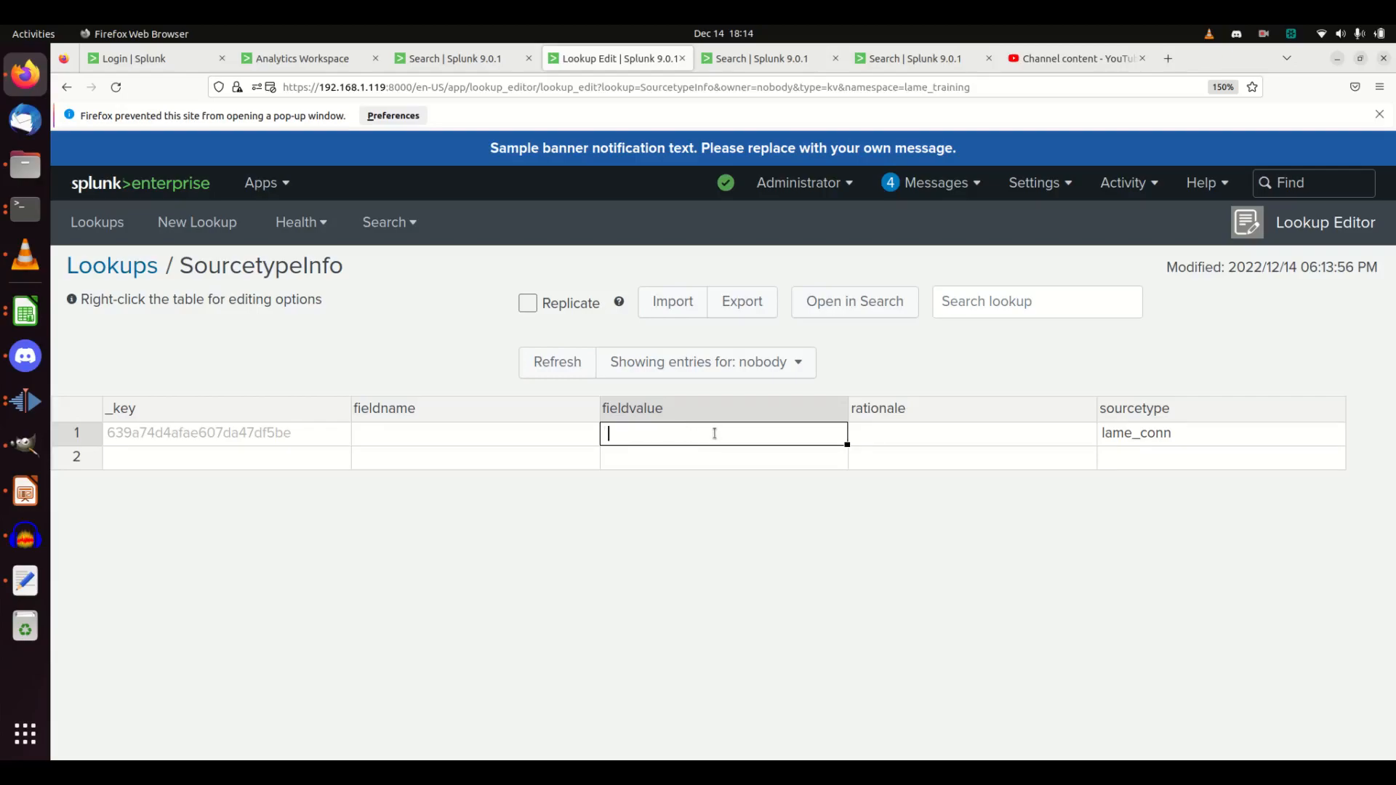
left_click(926, 445)
left_click(428, 440)
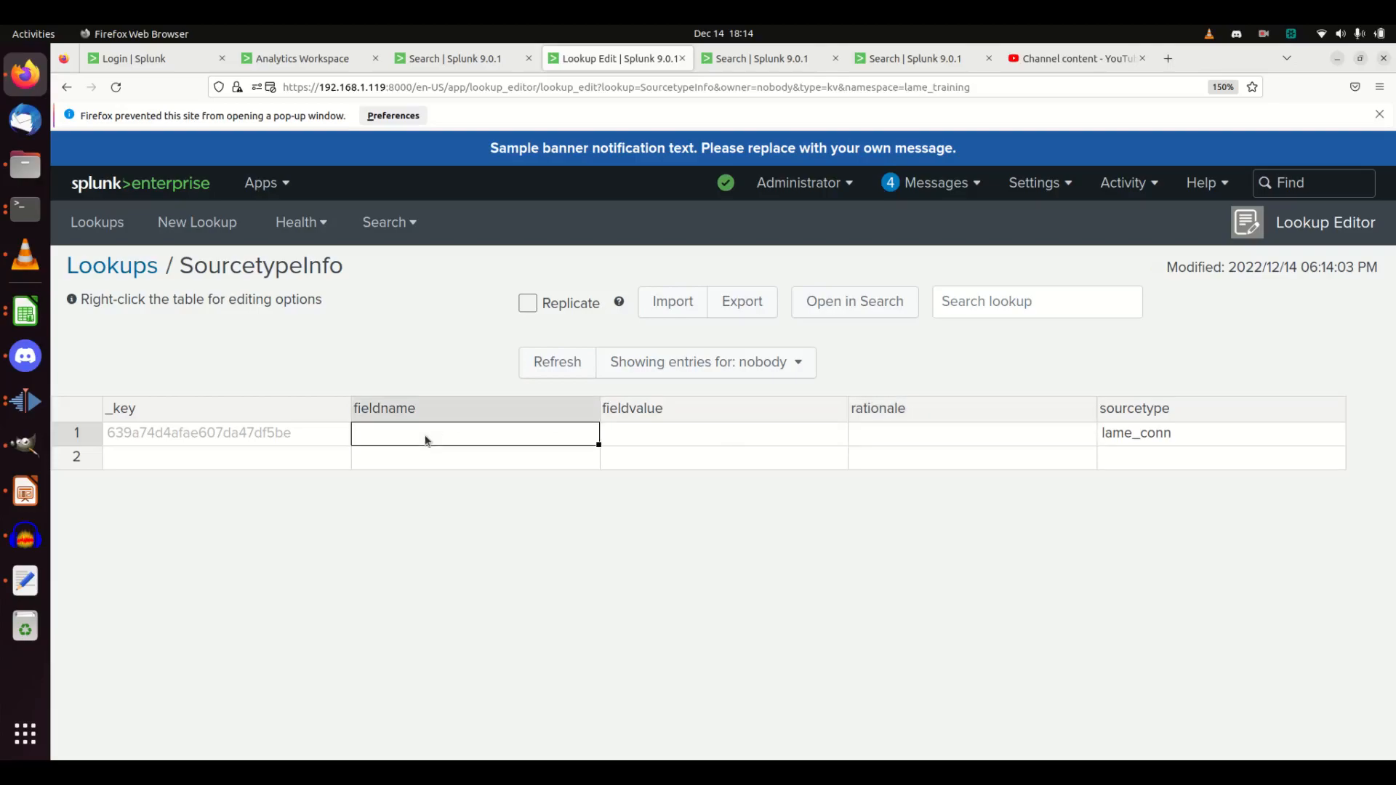
type("src_ip")
Step: Set the fieldvalue of the src_ip row to 10
left_click(677, 436)
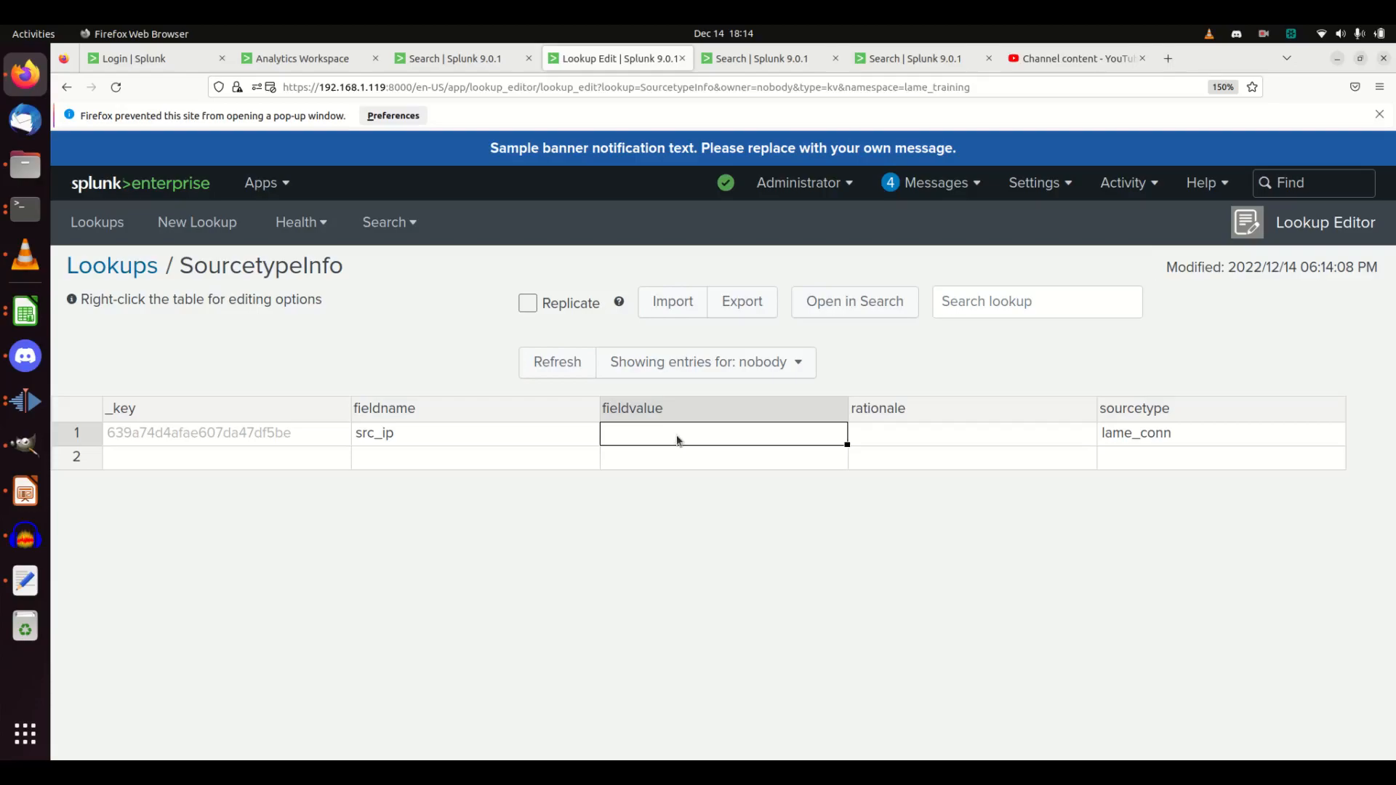
type("1")
left_click(880, 438)
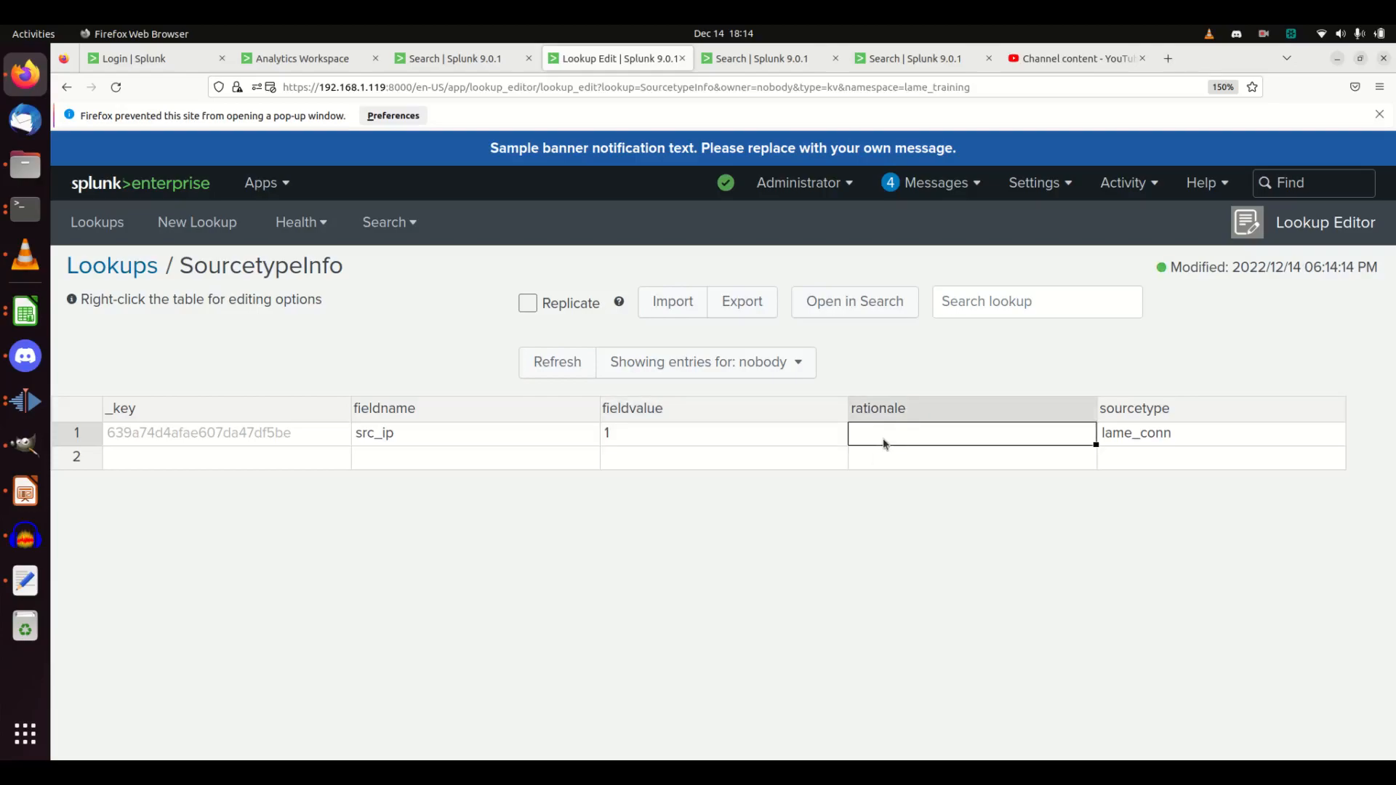
left_click(709, 435)
double_click(707, 434)
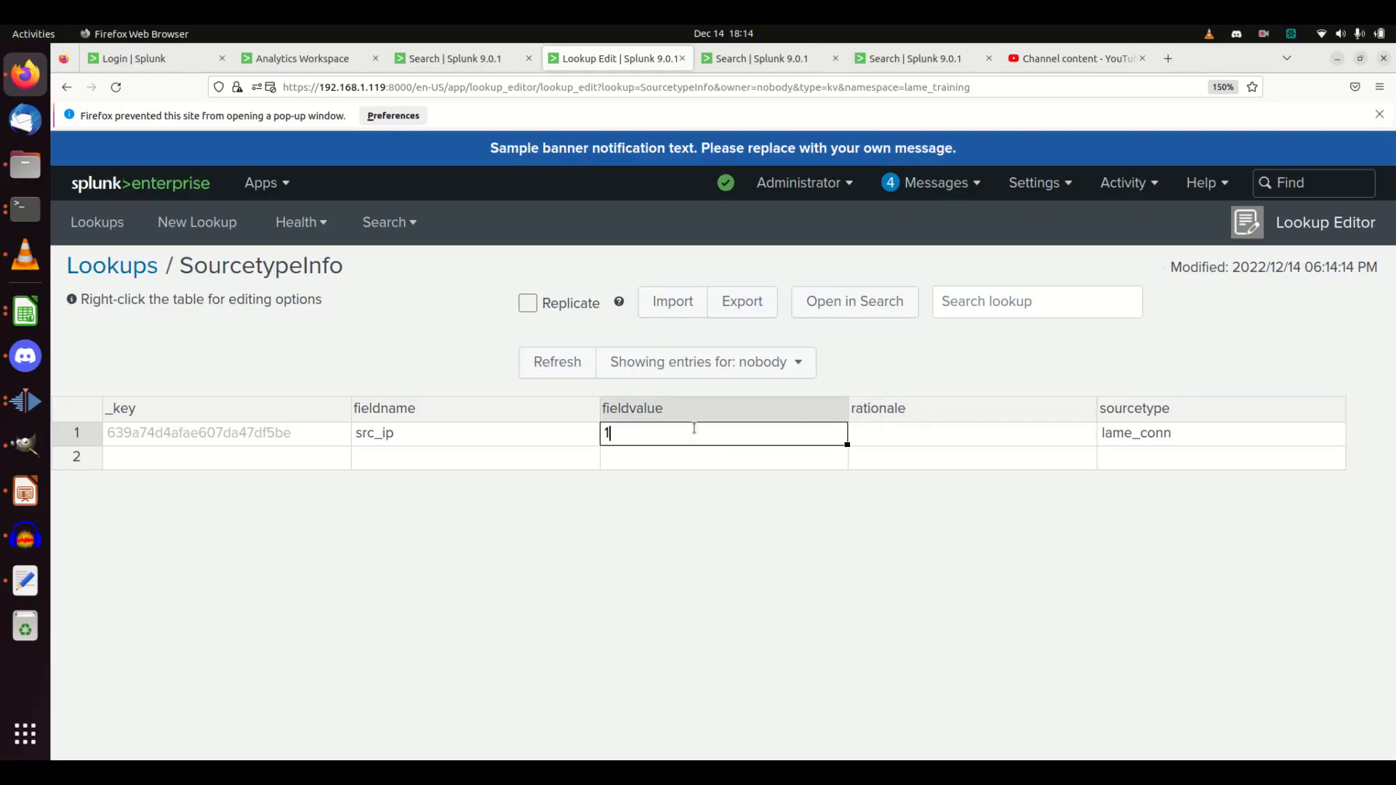
type("0")
double_click(664, 433)
Step: Enter "defines the source IP address for the log" as the rationale of the src_ip row
left_click(917, 435)
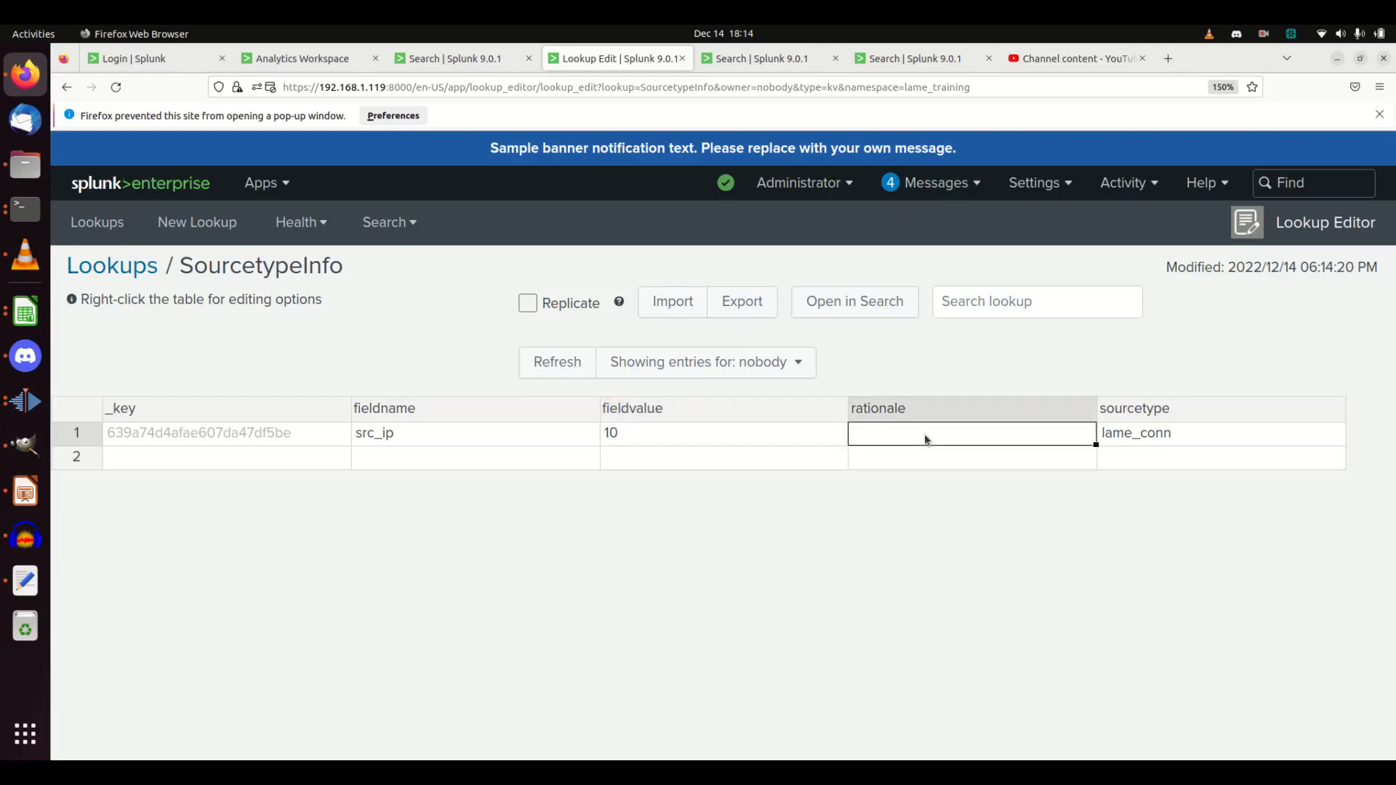
type("absolutel")
key("BackSpace")
key("BackSpace")
key("BackSpace")
key("BackSpace")
key("BackSpace")
key("BackSpace")
key("BackSpace")
key("BackSpace")
key("BackSpace")
type("dei")
type("ines the src")
key("BackSpace")
key("BackSpace")
type("ource IP address for the log")
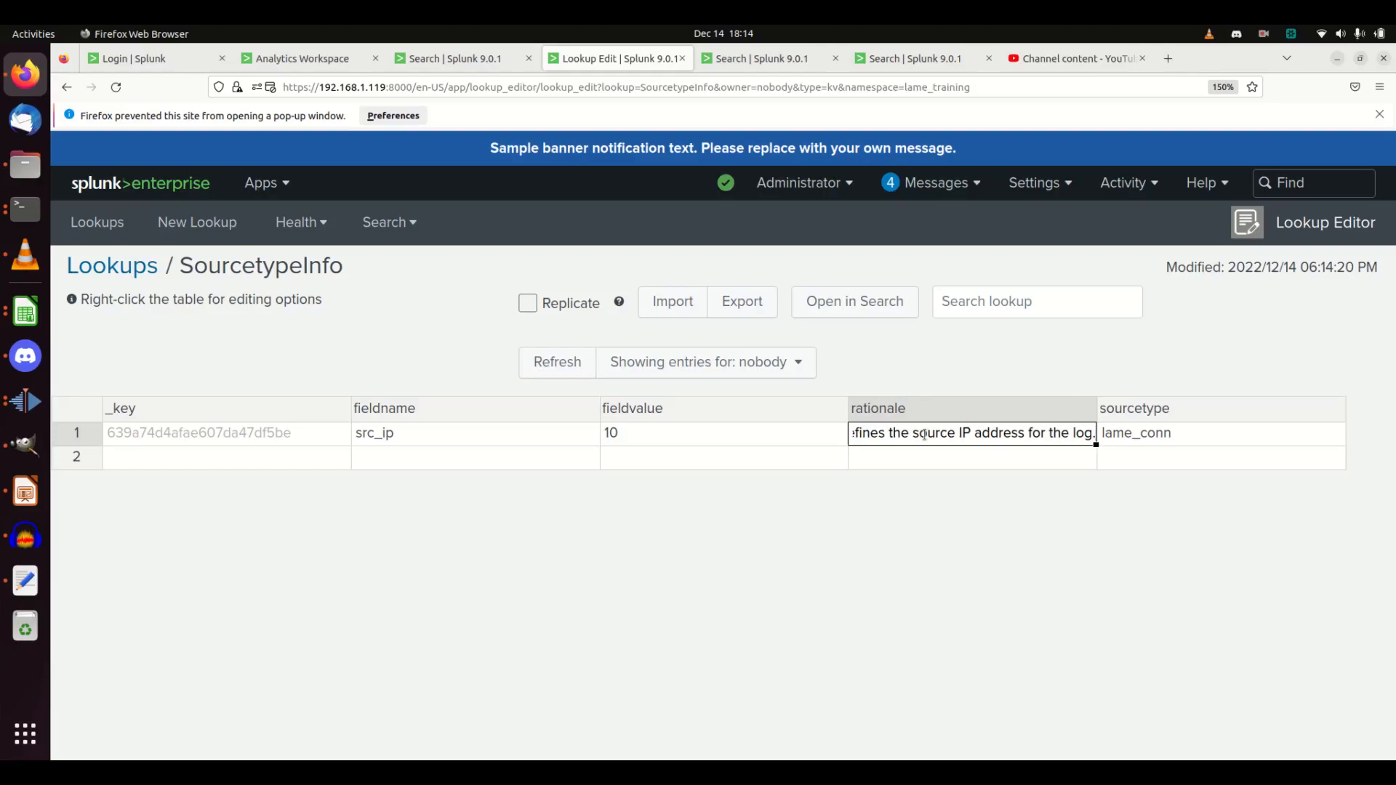
type(".")
key("BackSpace")
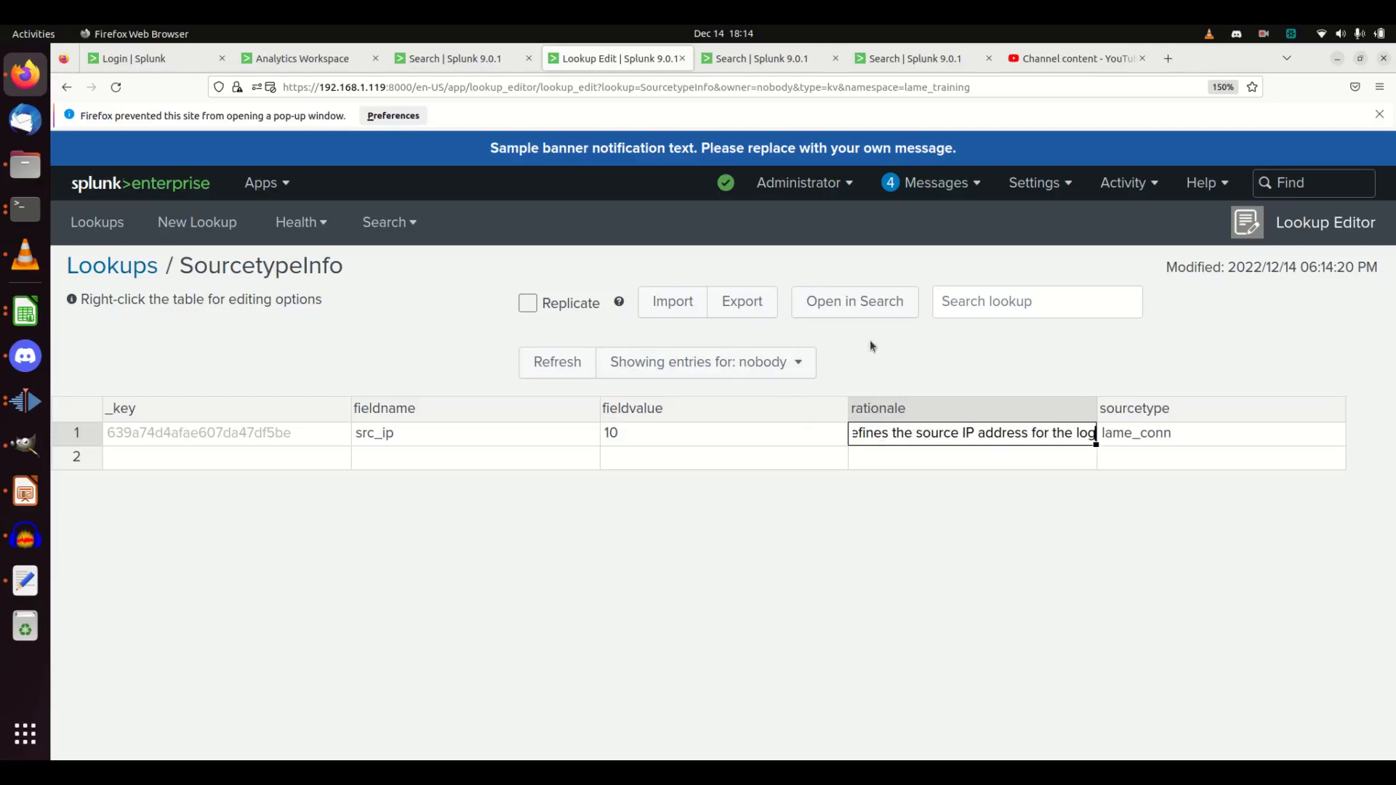
left_click(1062, 452)
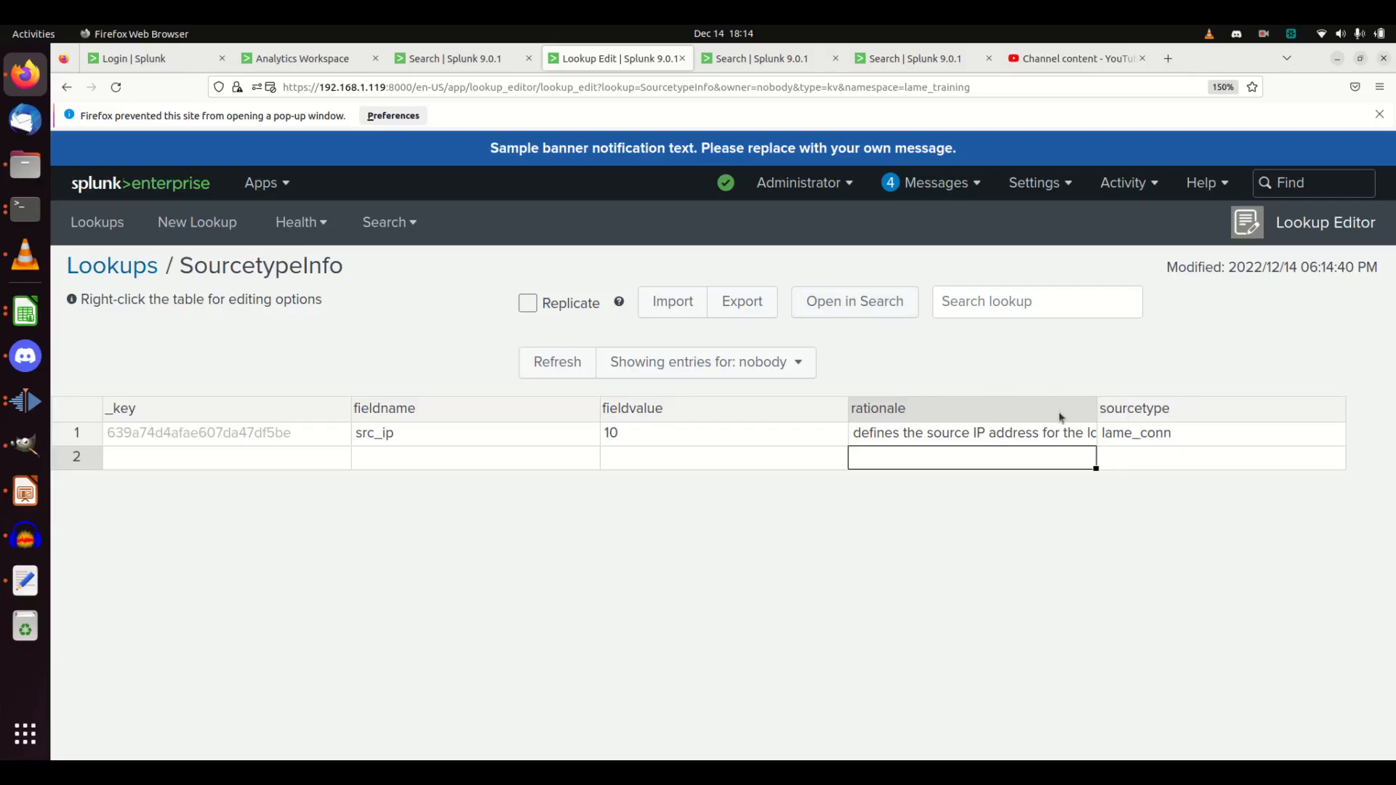
Step: Try to open the SourcetypeInfo lookup in search, and switch to the Document Sourcetype Fields dashboard
left_click(833, 304)
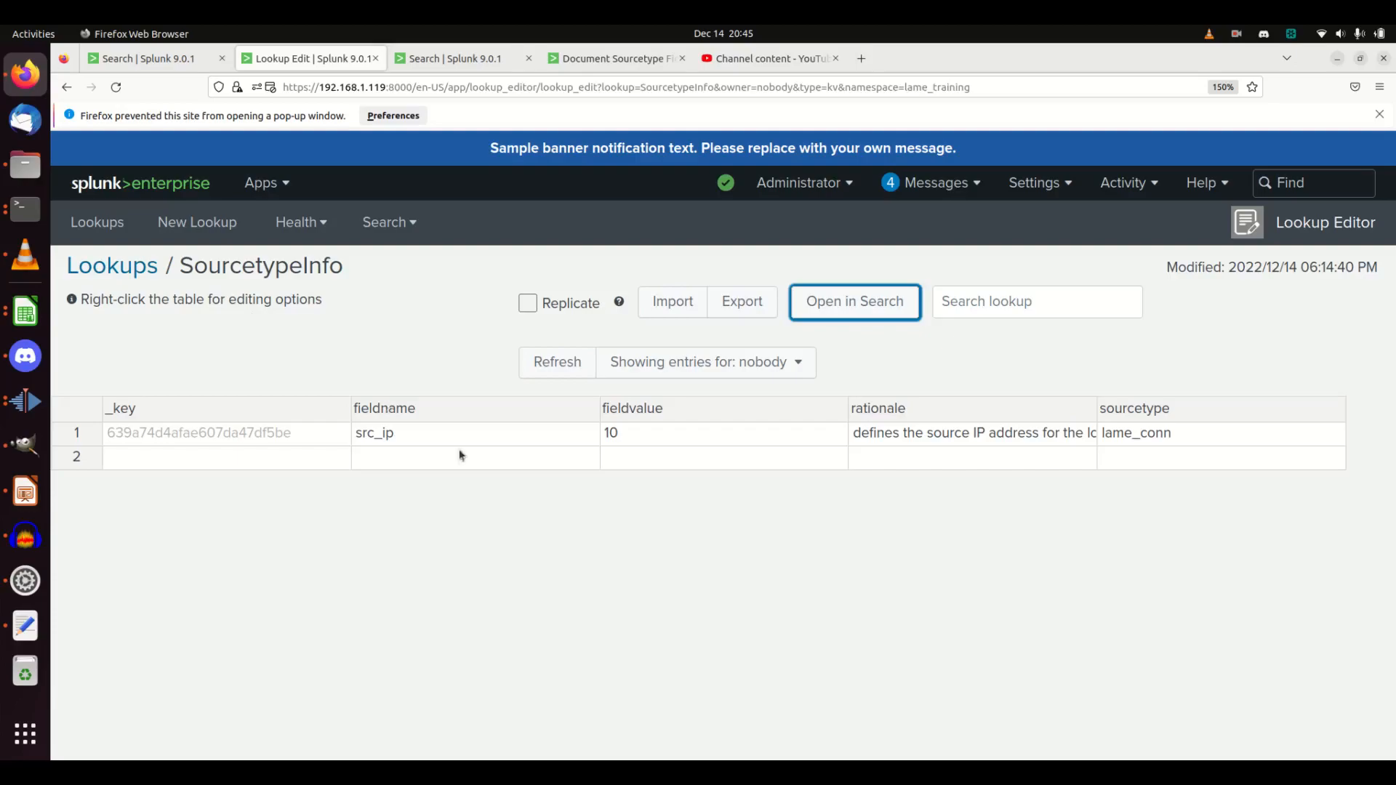
left_click(610, 60)
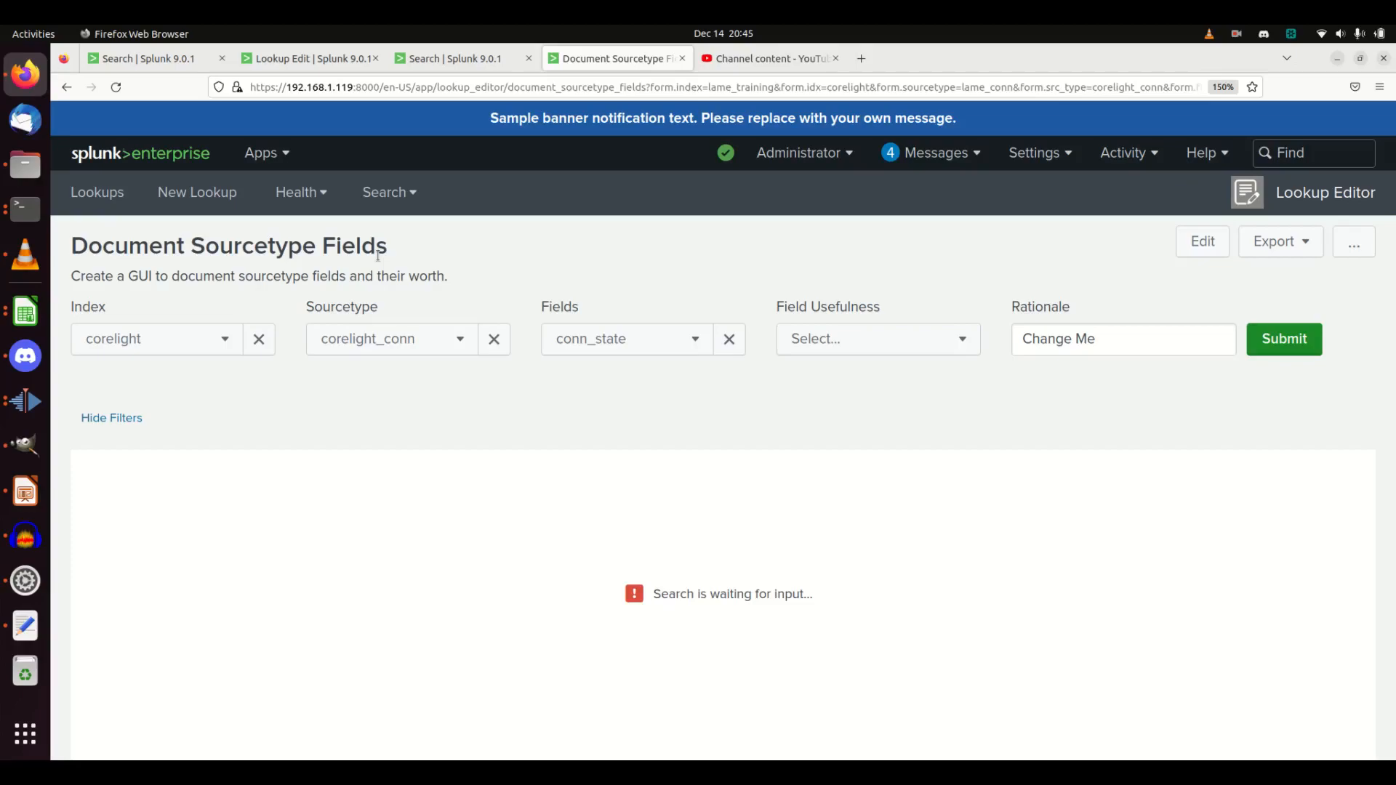
Step: Examine the Index and Sourcetype choices offered by the Document Sourcetype Fields dashboard
left_click(217, 339)
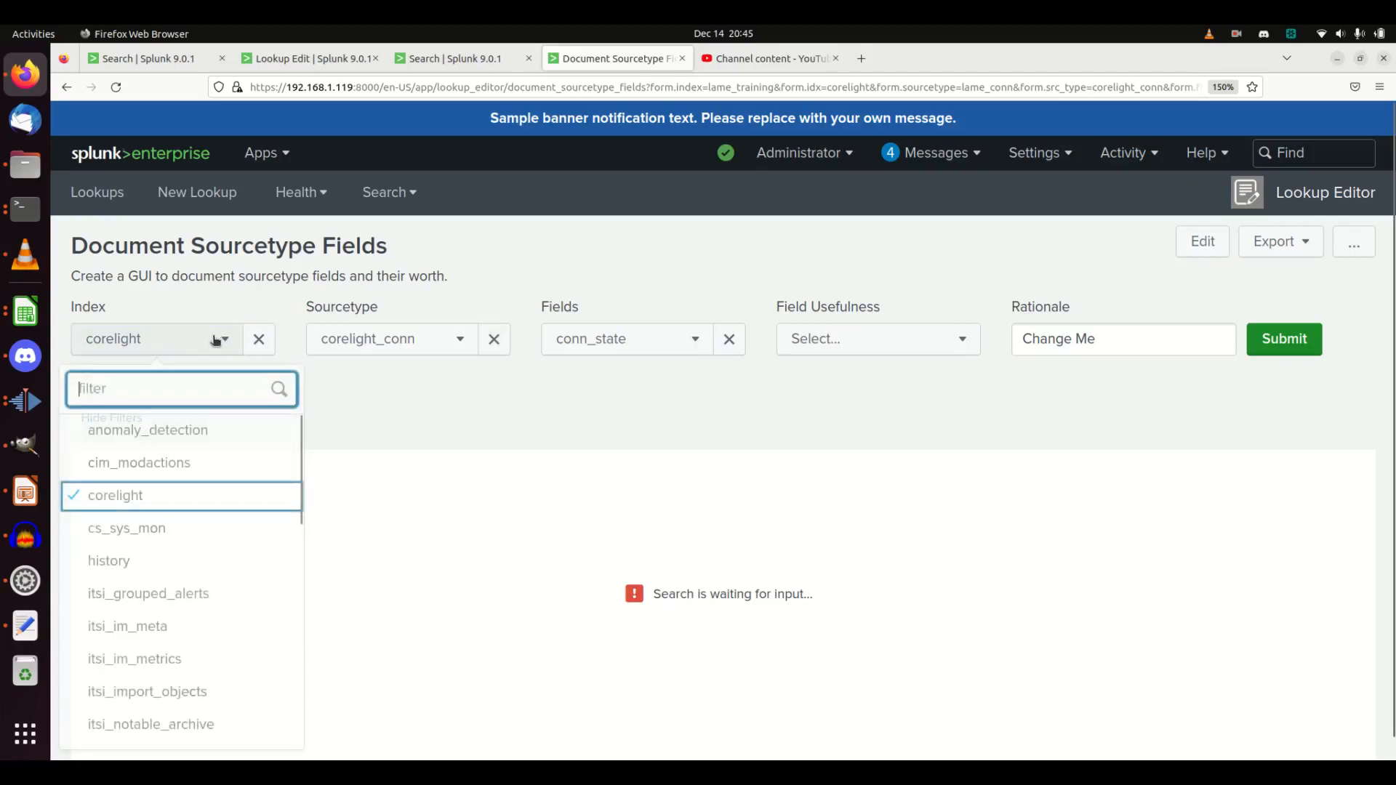
left_click(216, 340)
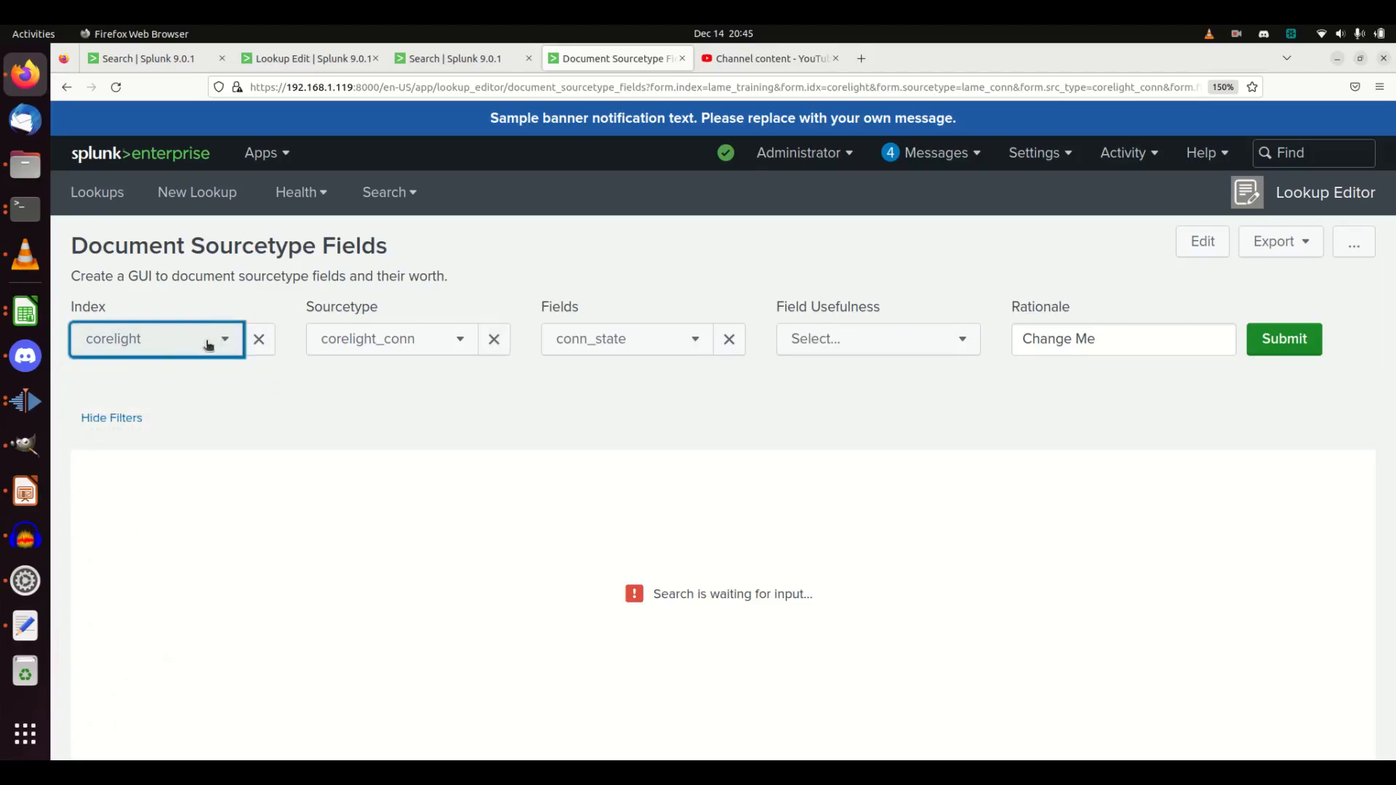
left_click(371, 340)
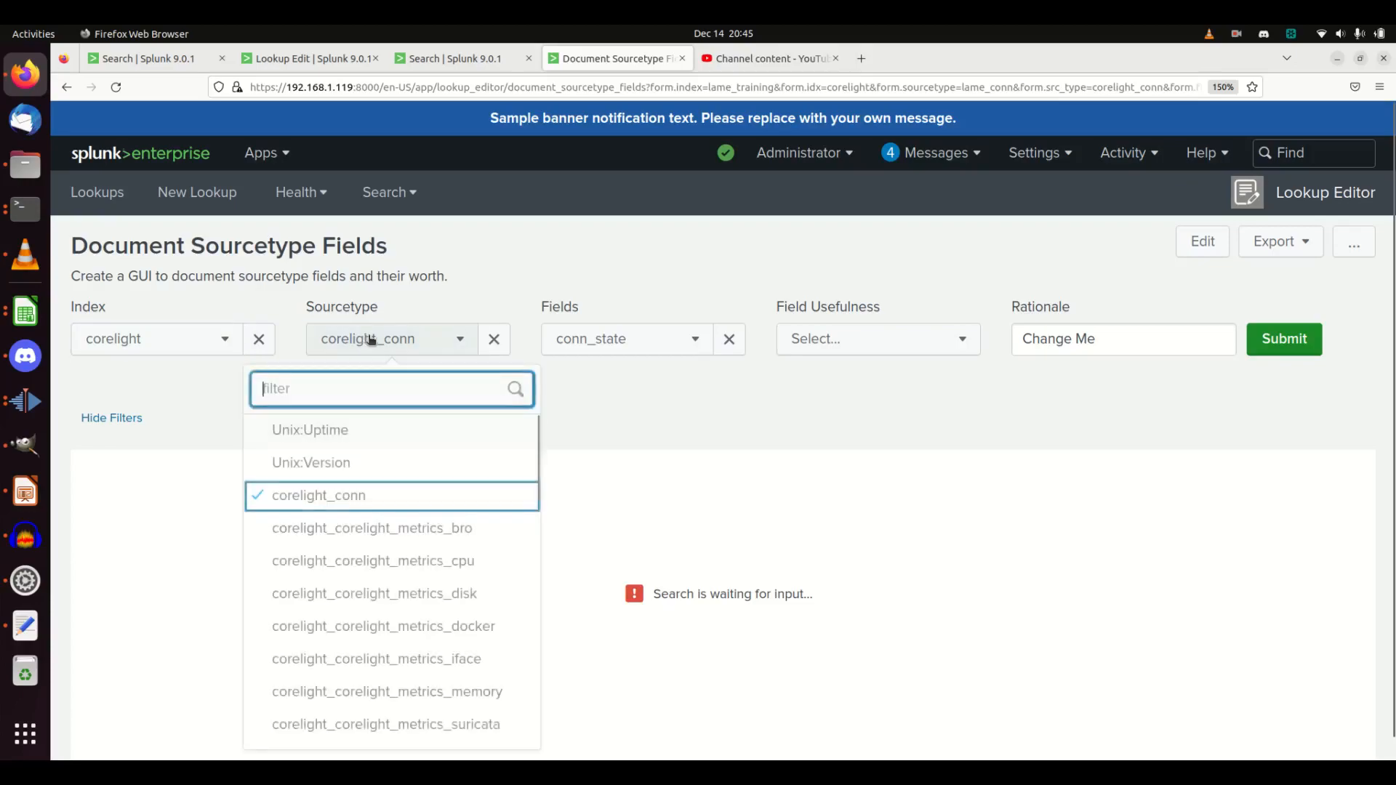
left_click(149, 339)
left_click(182, 343)
left_click(182, 343)
left_click(182, 342)
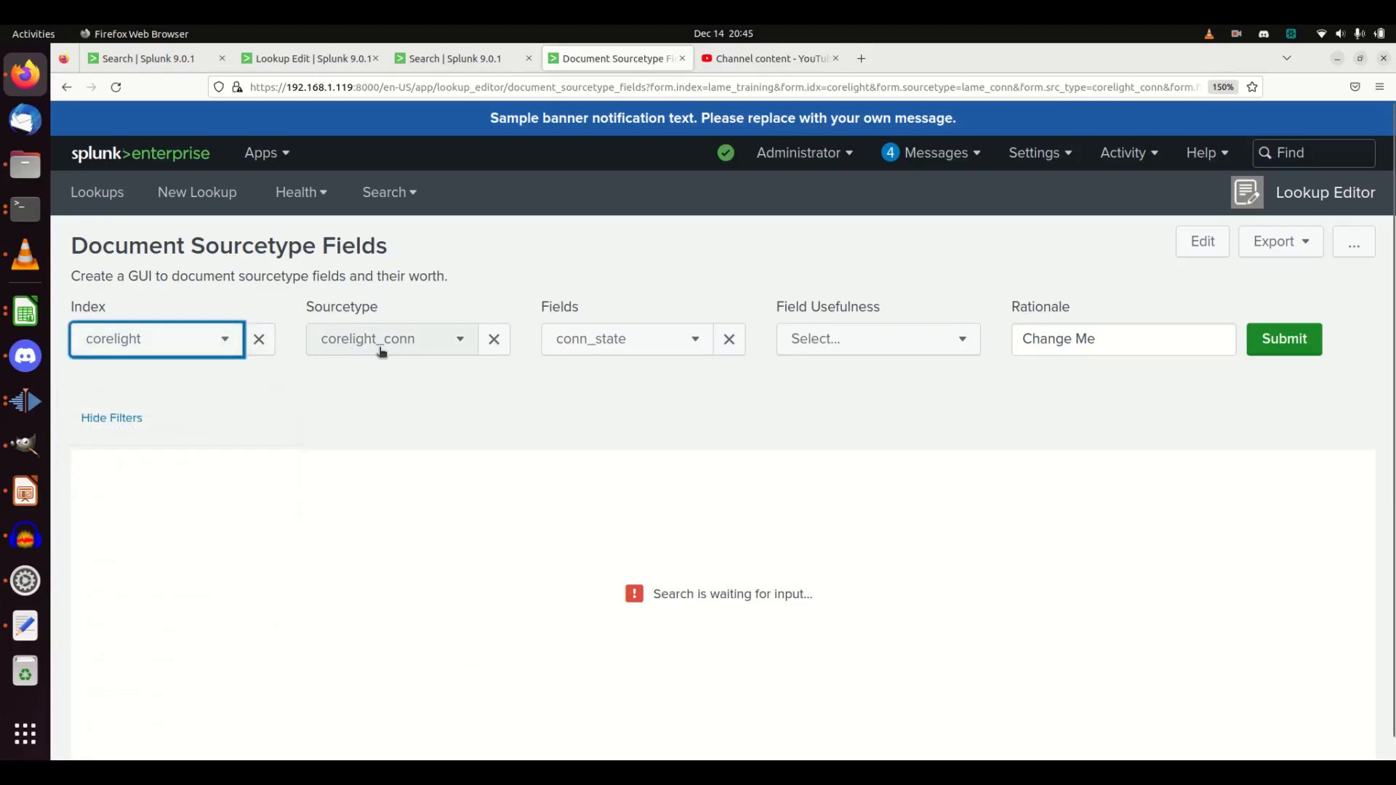
left_click(382, 353)
Step: Select the lame_training index and the lame_conn sourcetype for the field documentation
left_click(181, 341)
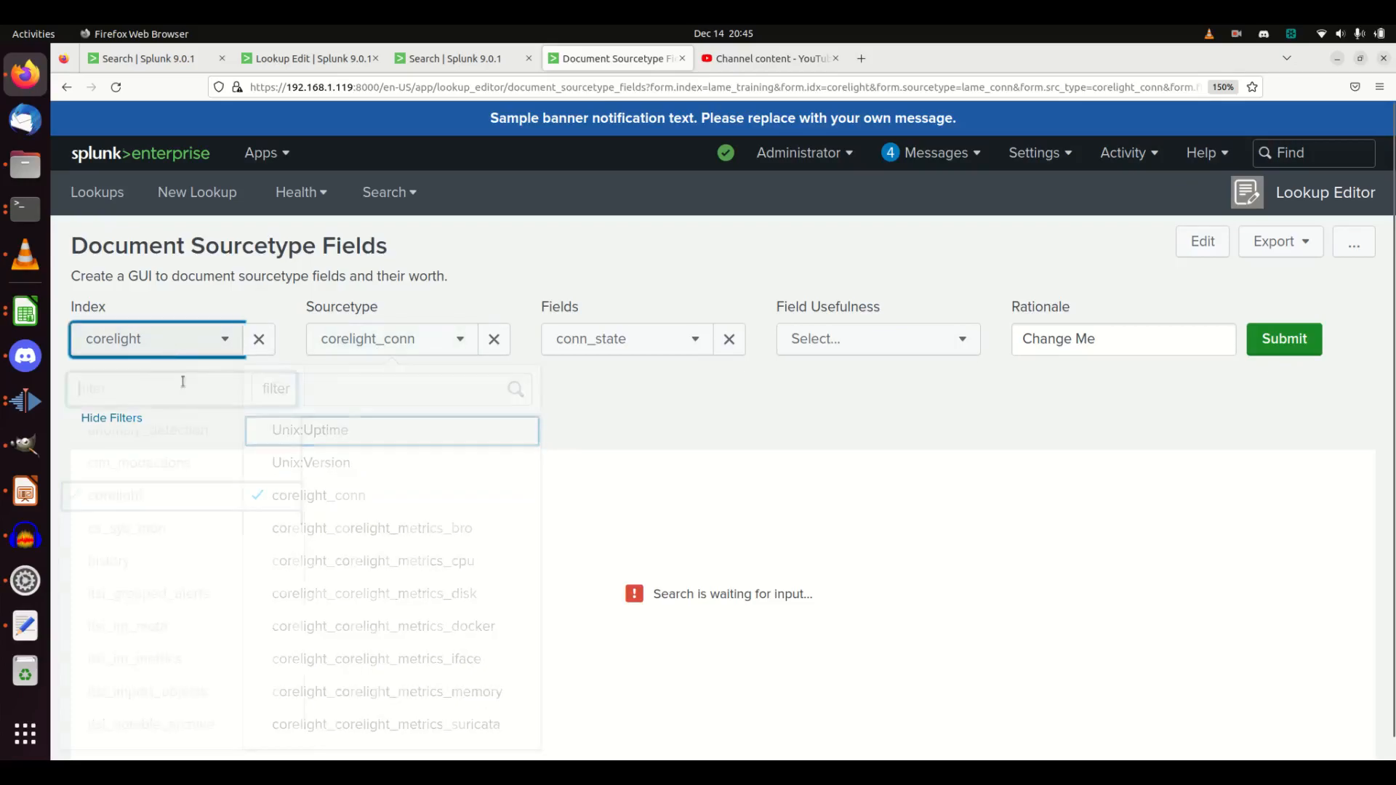
scroll(181, 576, "down", 14)
scroll(167, 573, "up", 4)
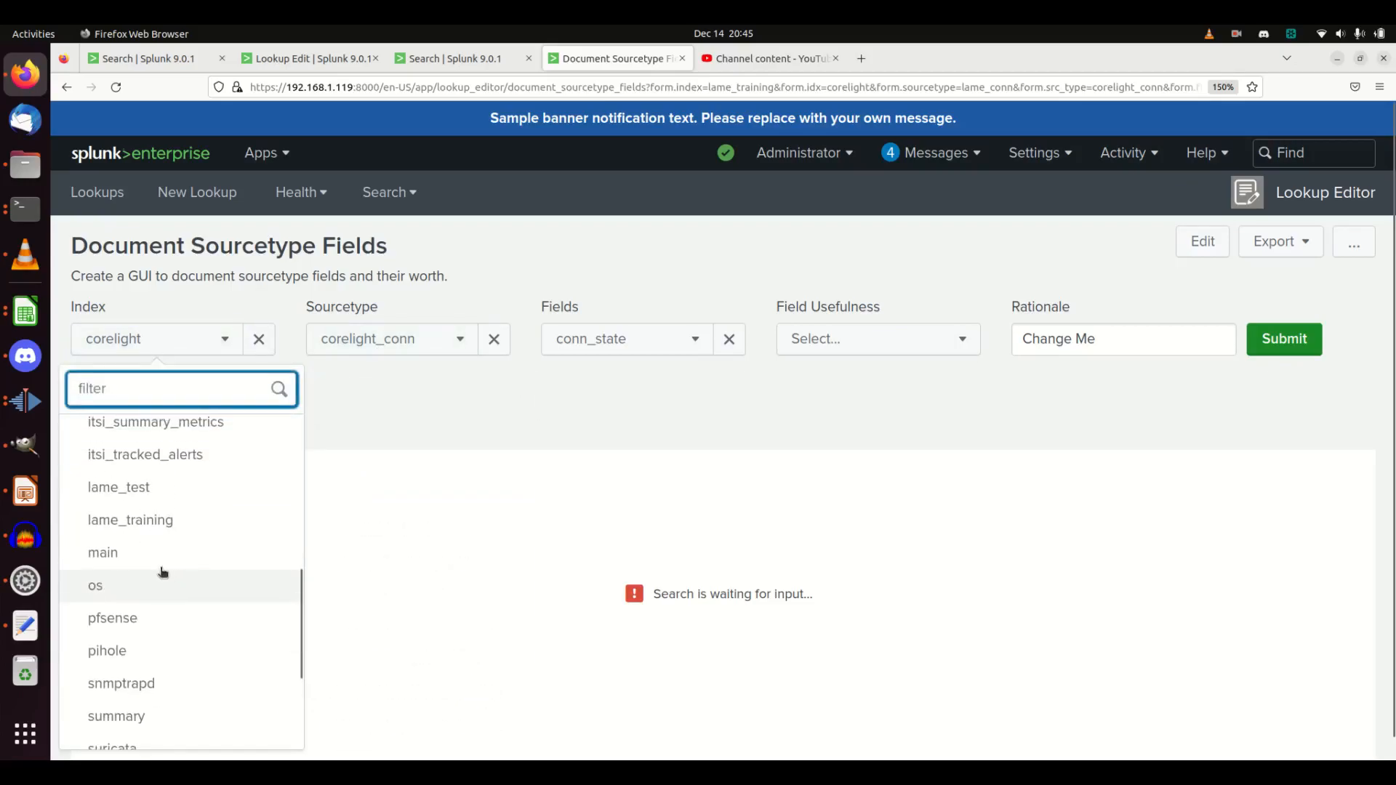
left_click(131, 523)
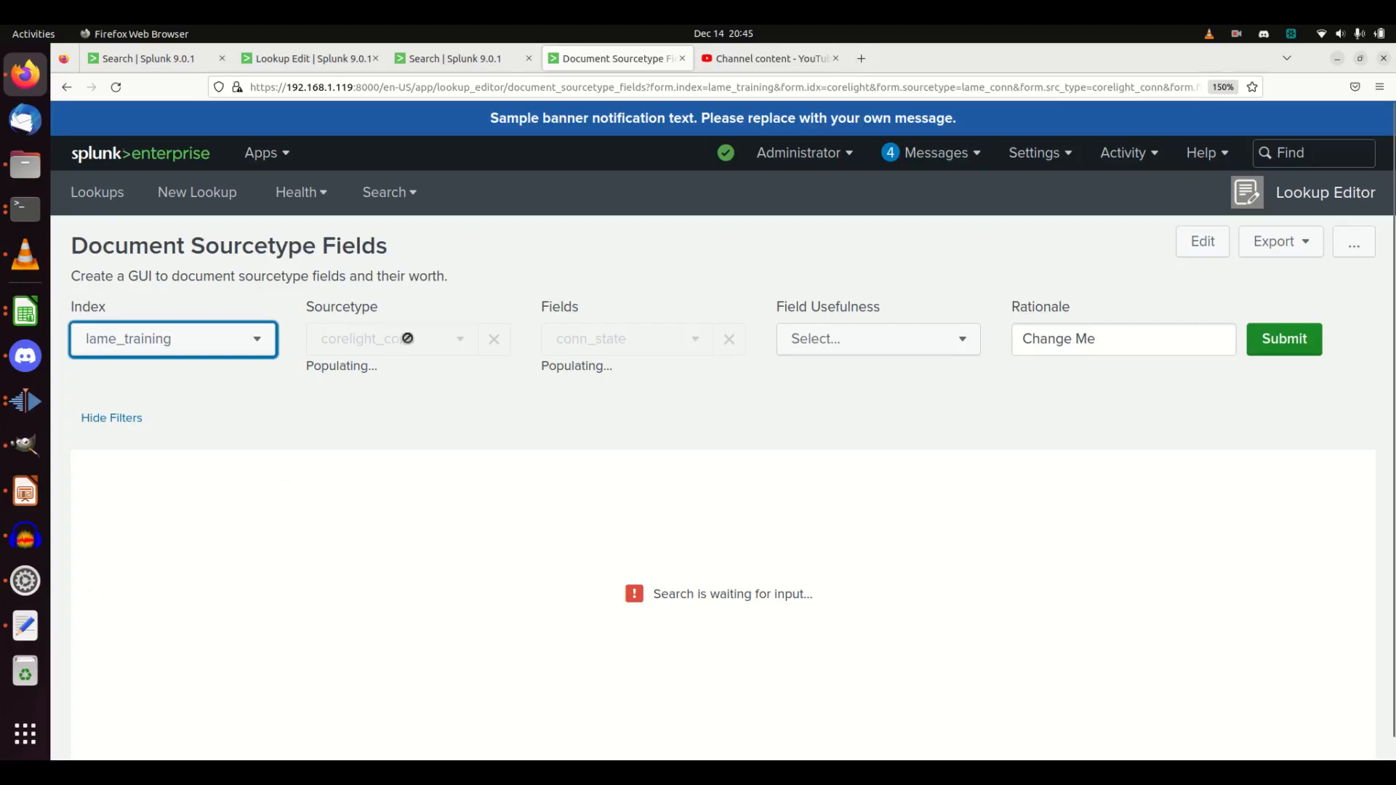
left_click(431, 339)
left_click(384, 412)
Step: Choose bytes_in as the field to document and rate its usefulness as Useful
left_click(648, 345)
scroll(617, 511, "down", 10)
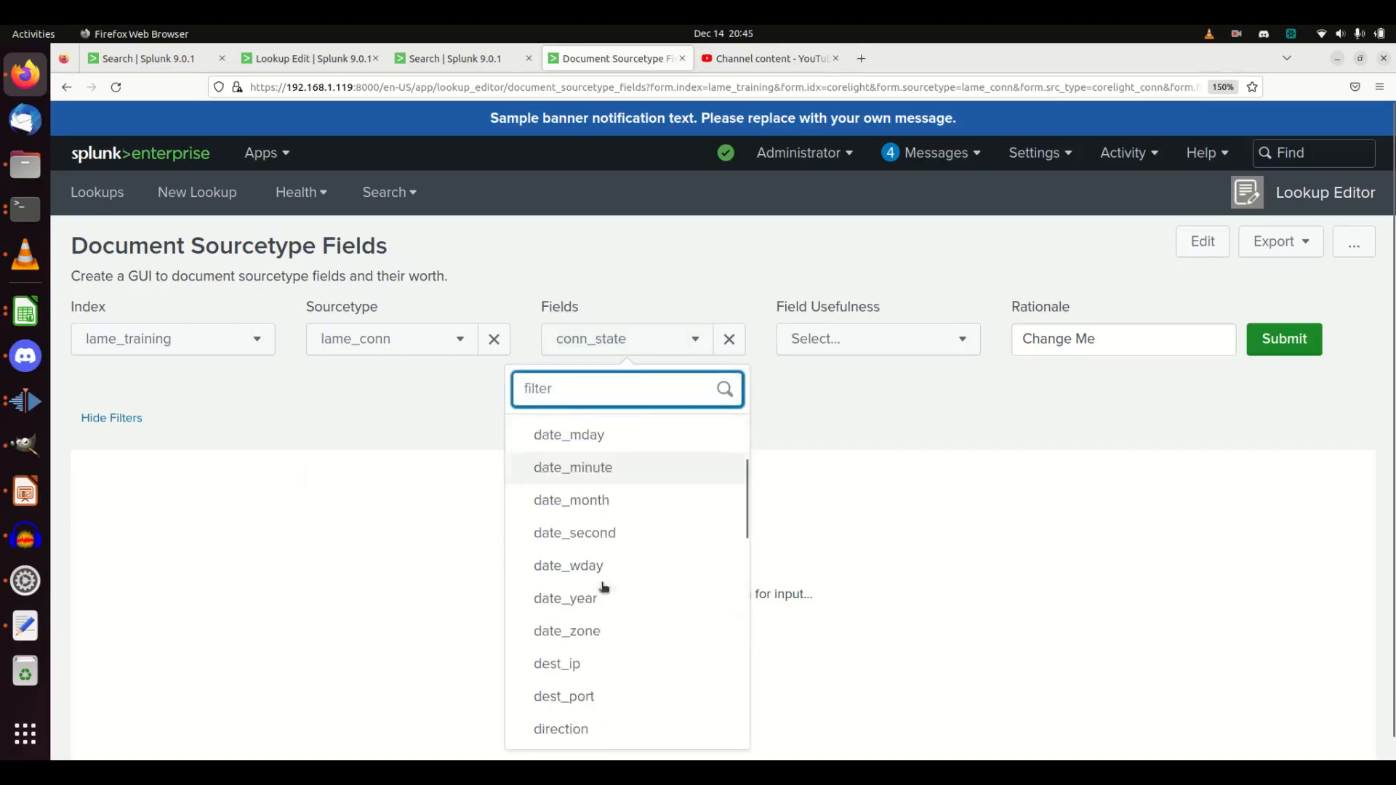
scroll(608, 619, "up", 10)
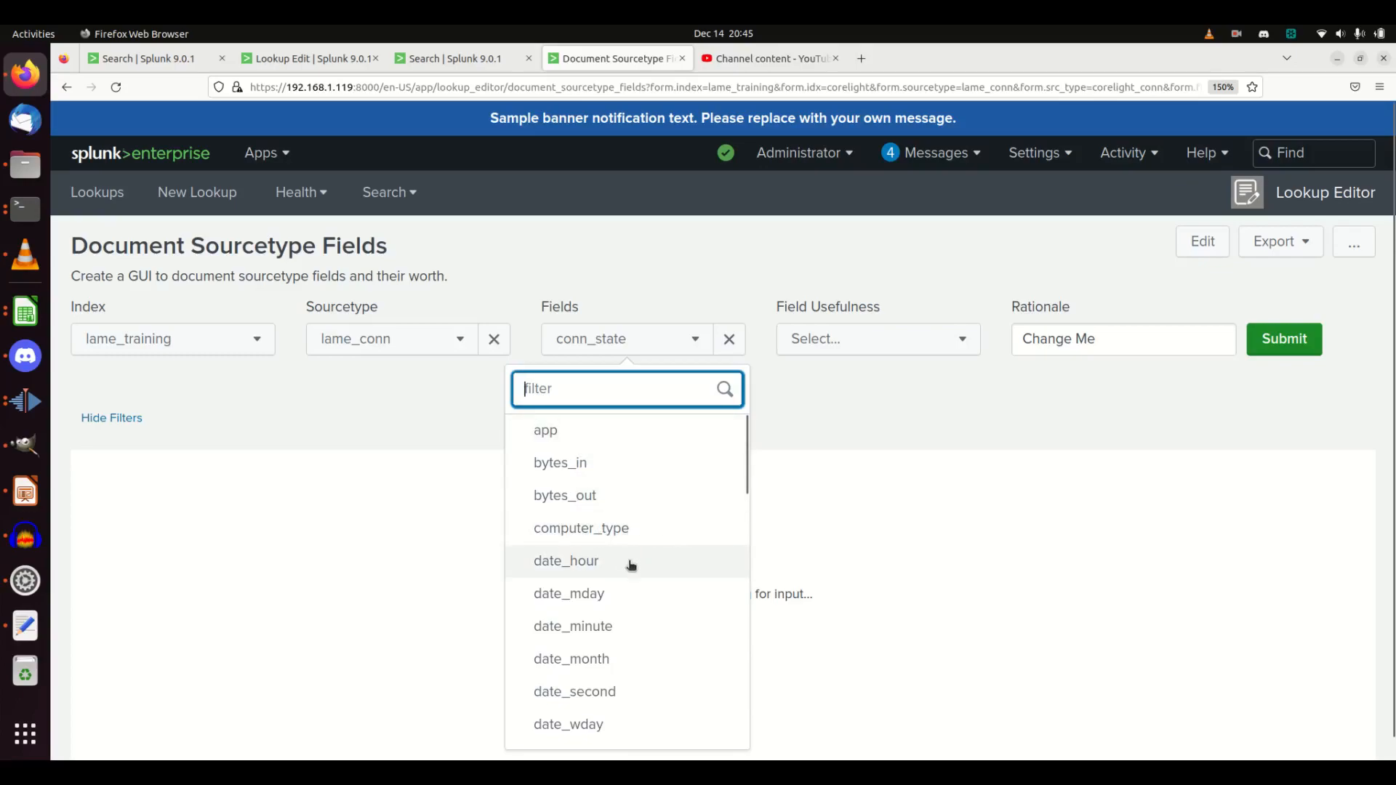
left_click(679, 460)
left_click(870, 347)
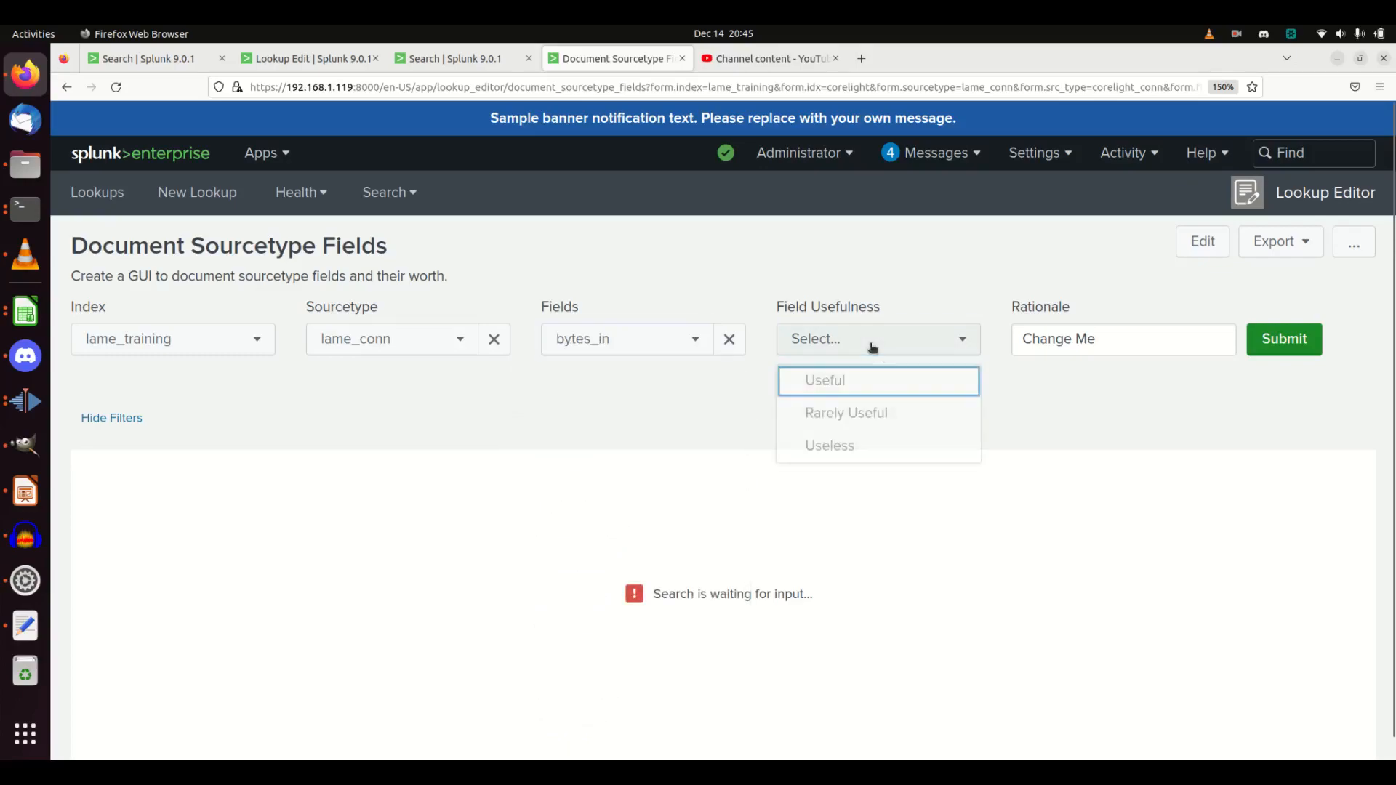
left_click(816, 395)
Step: Enter "Gives a number of bytes that the source IP recieved during the network connection" as the rationale
triple_click(1057, 344)
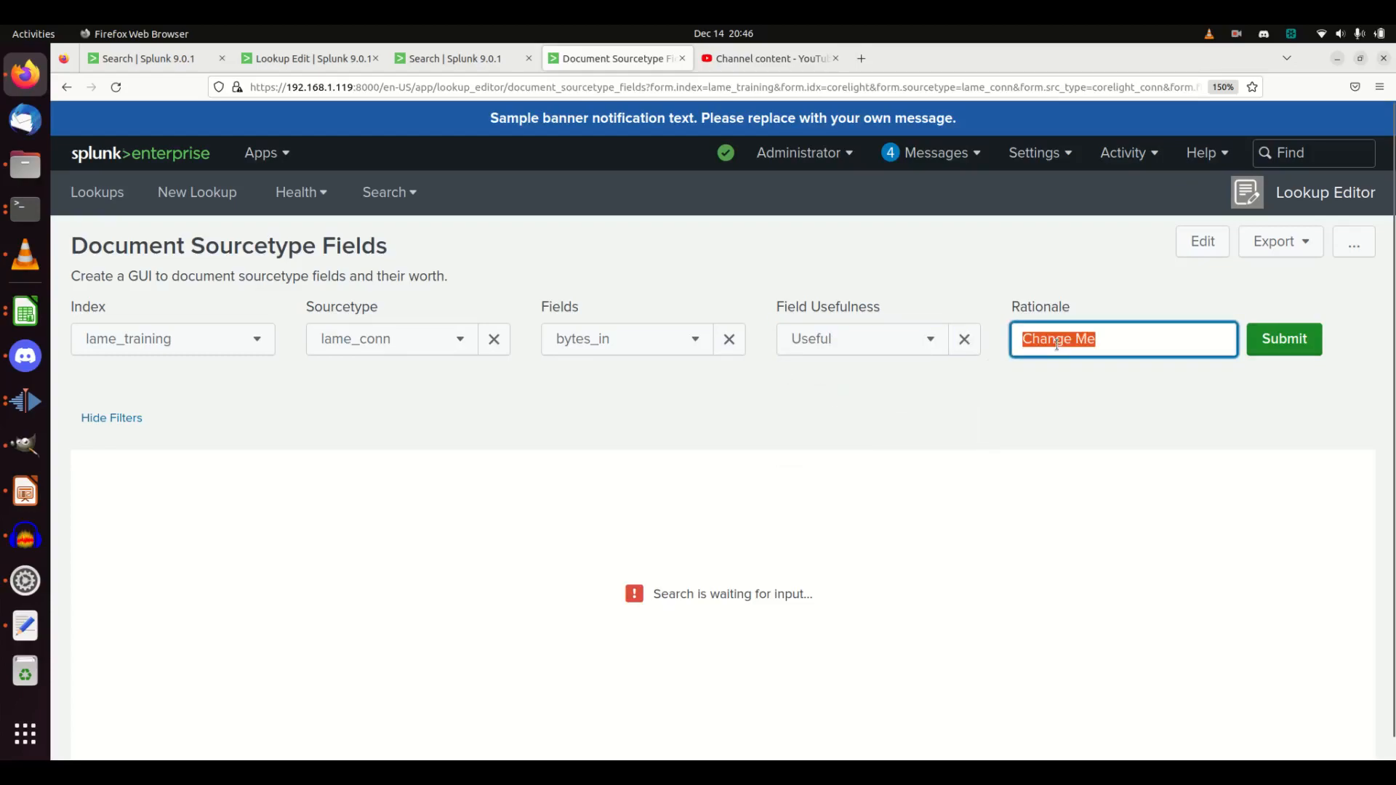
type("States")
key("BackSpace")
key("BackSpace")
key("BackSpace")
key("BackSpace")
key("BackSpace")
key("BackSpace")
type("Guive")
key("BackSpace")
type("ives a number of ")
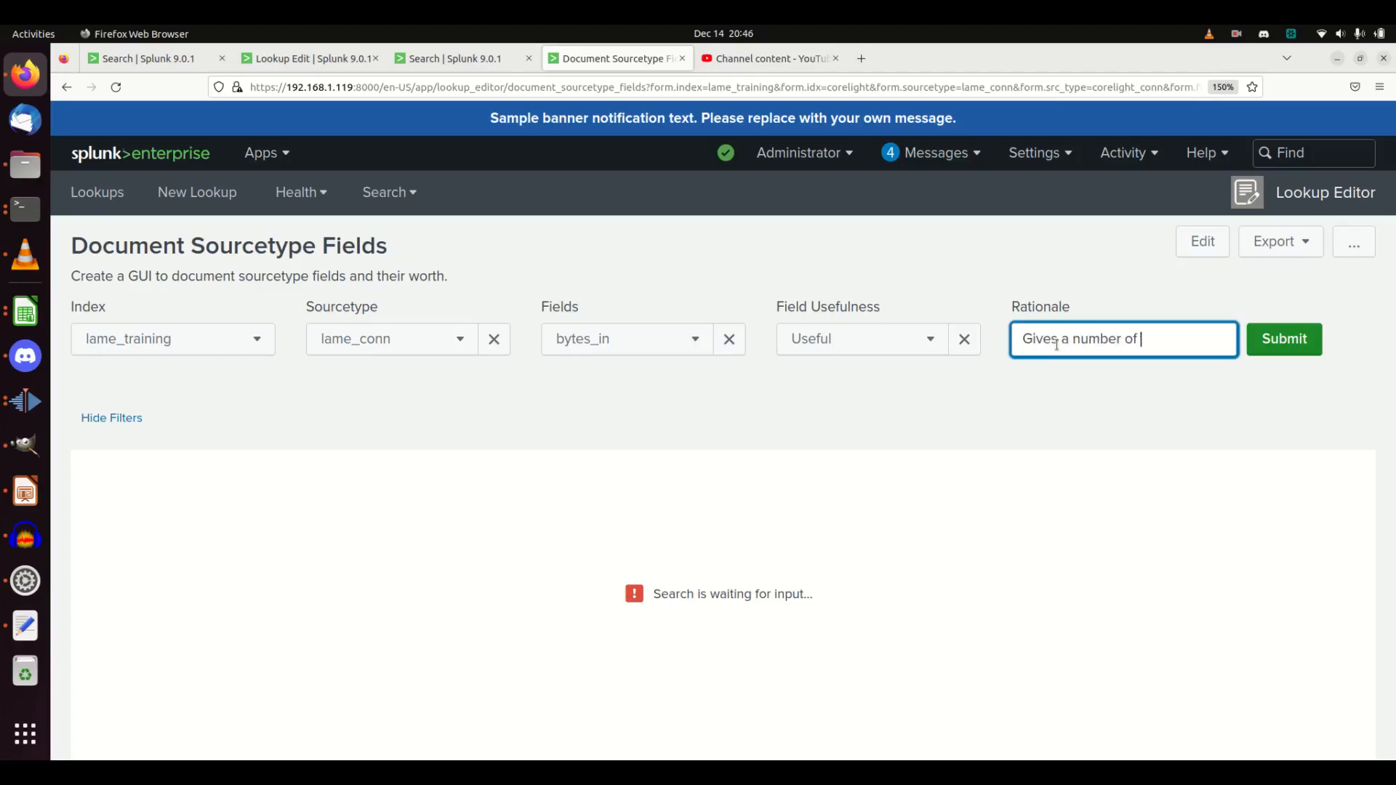
type("bytes that the")
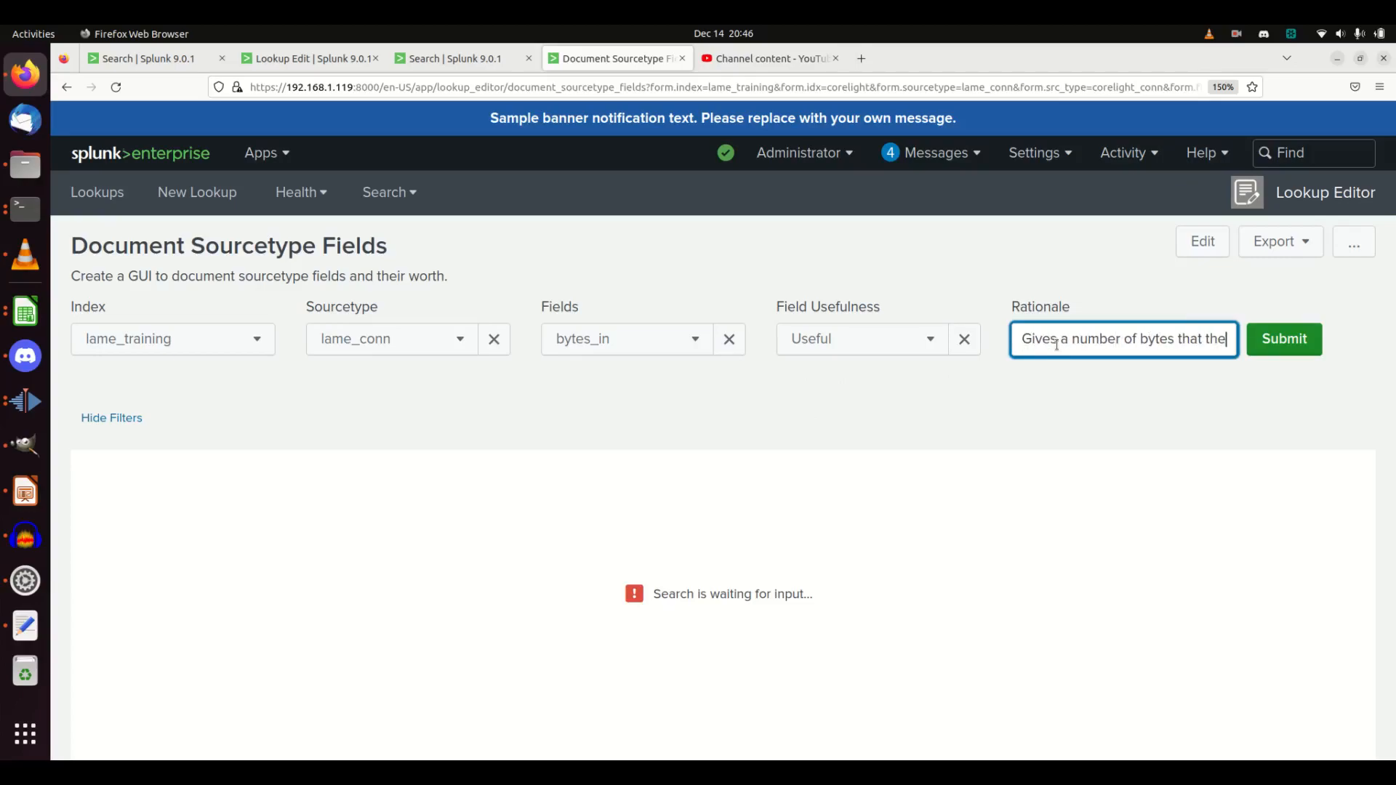
type(" sour")
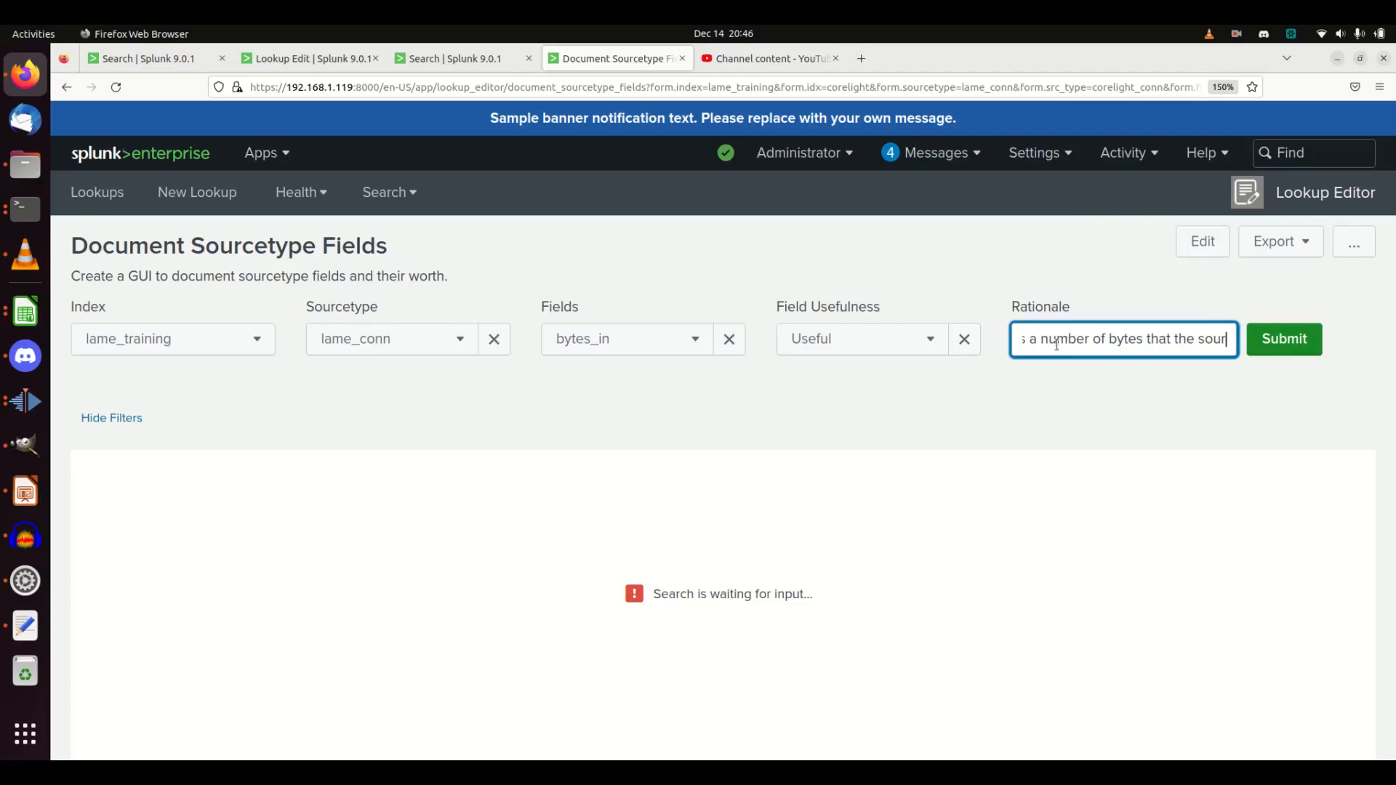
type("ce IP rec")
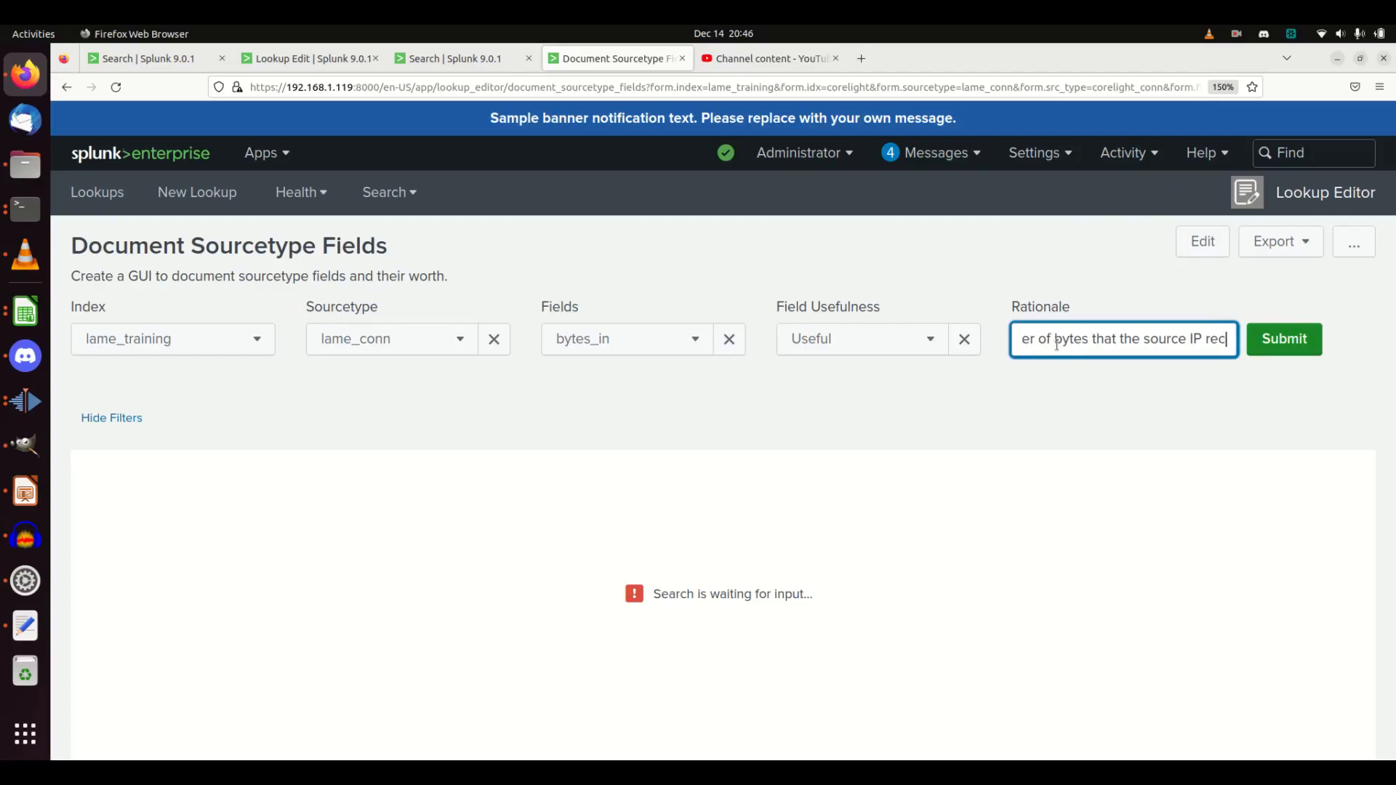
type("ieved during the ")
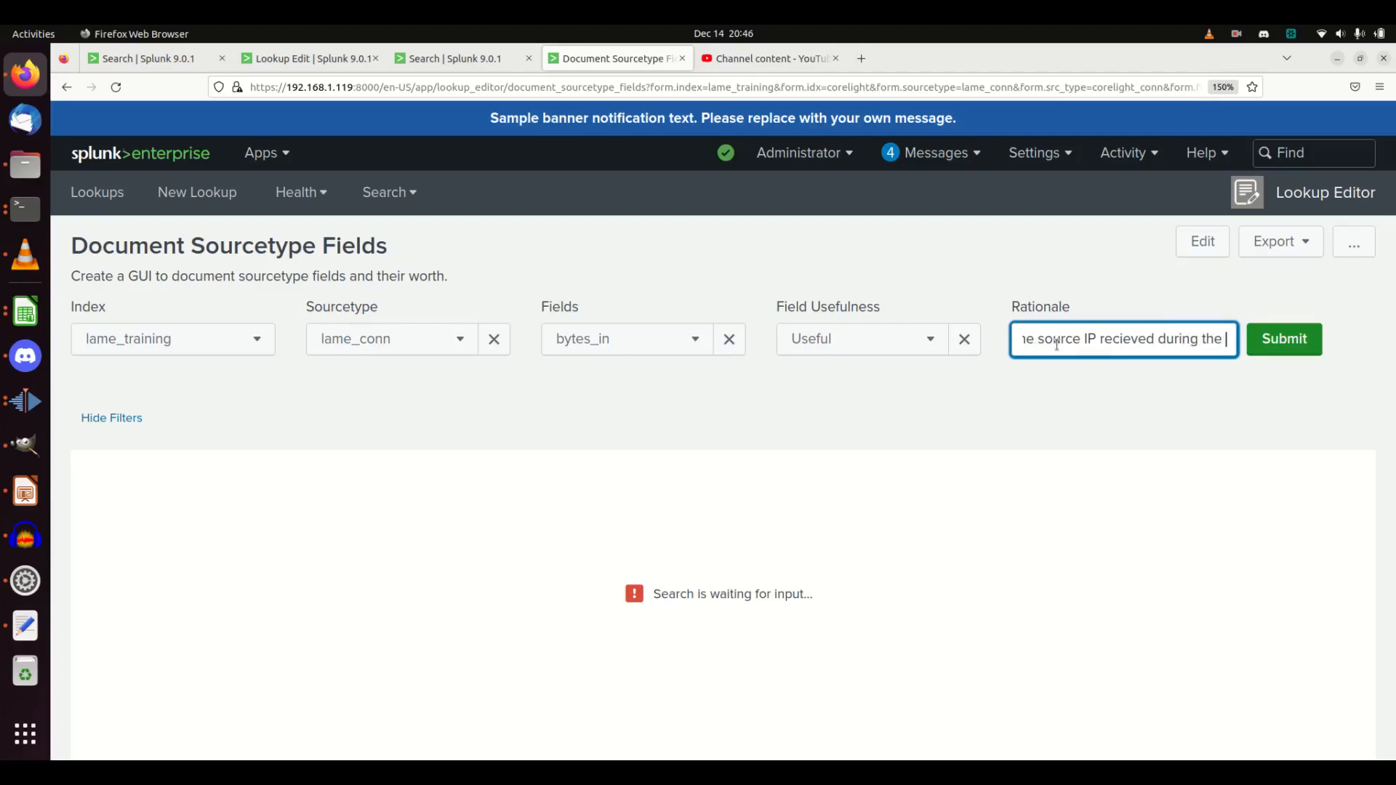
type("co")
key("BackSpace")
key("BackSpace")
type("n")
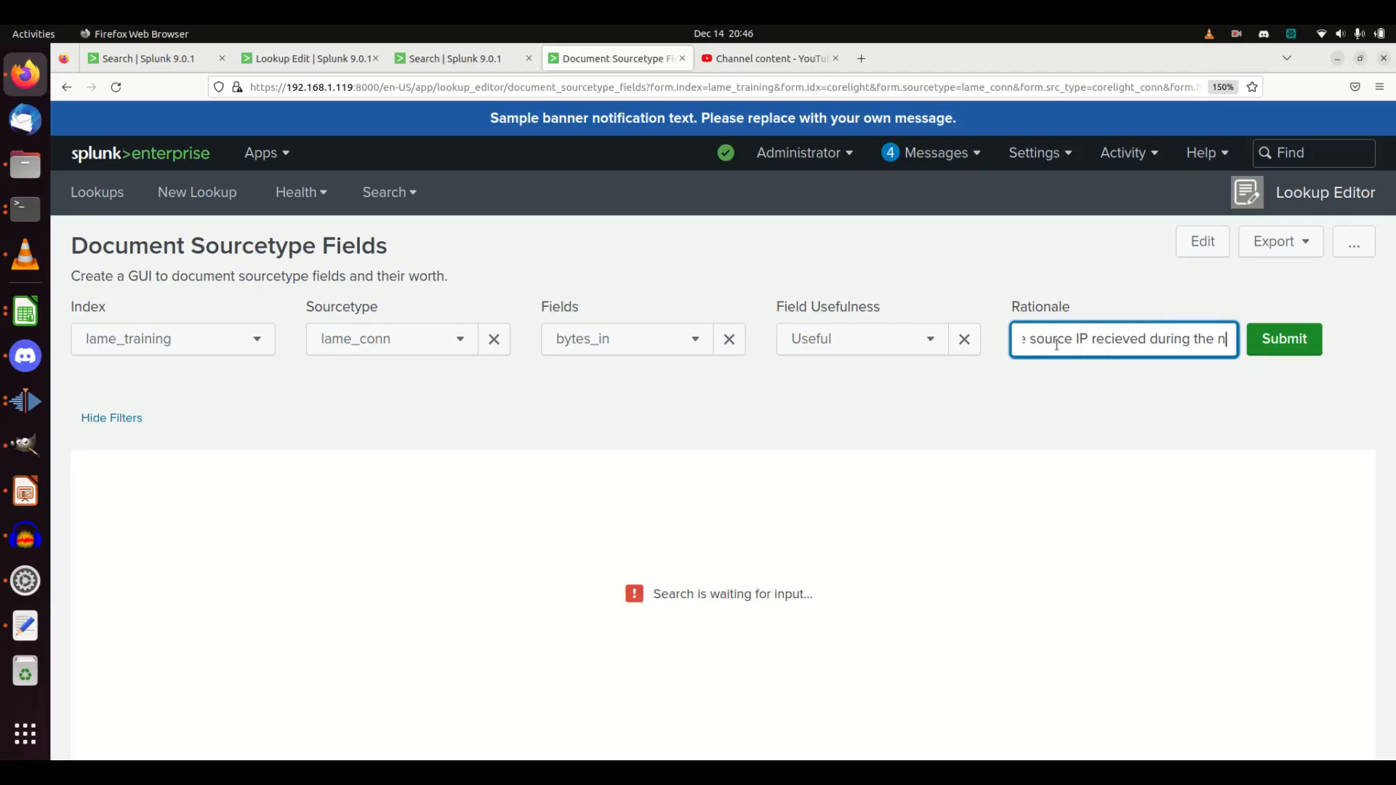
type("etwork connection")
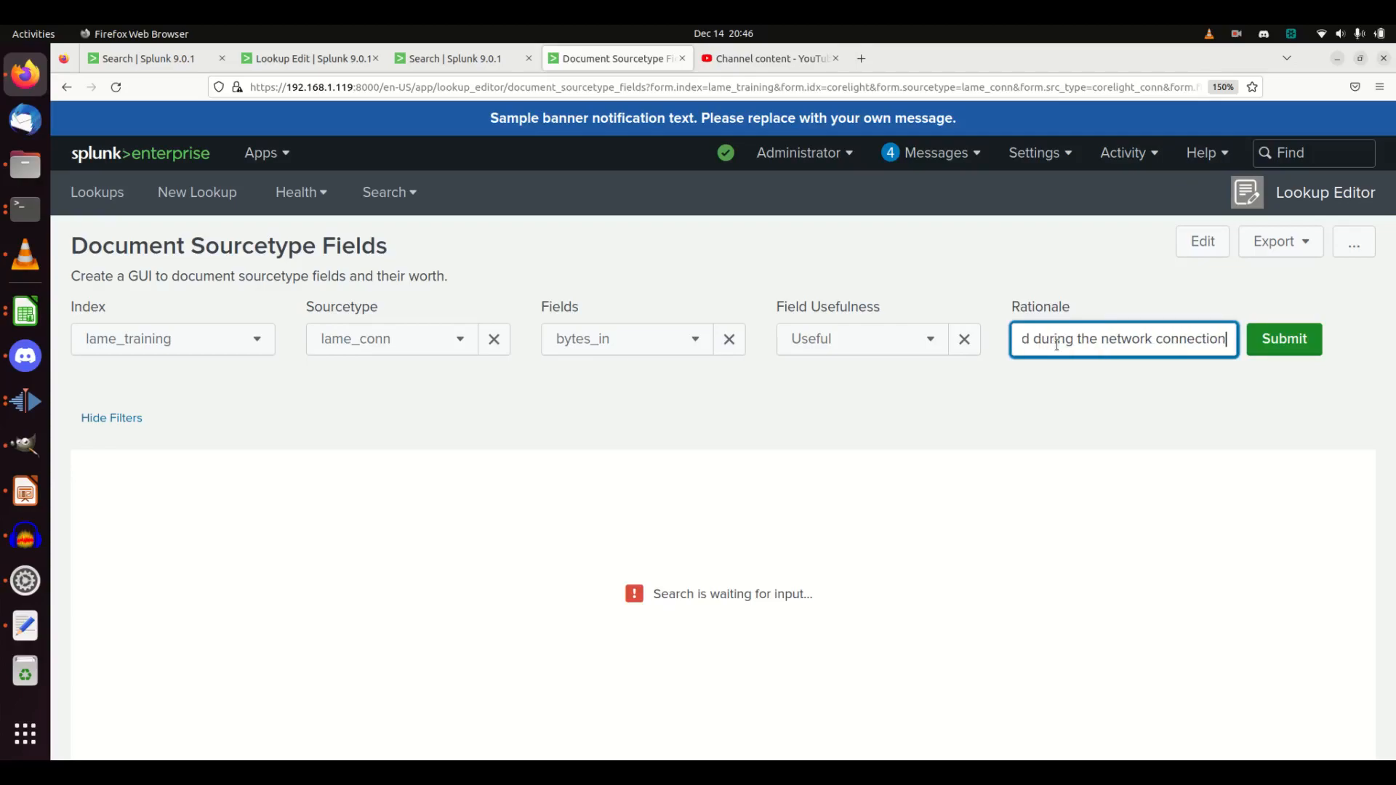
Step: Submit the bytes_in entry, review the flagged outputlookup query and run it anyway
left_click(1301, 343)
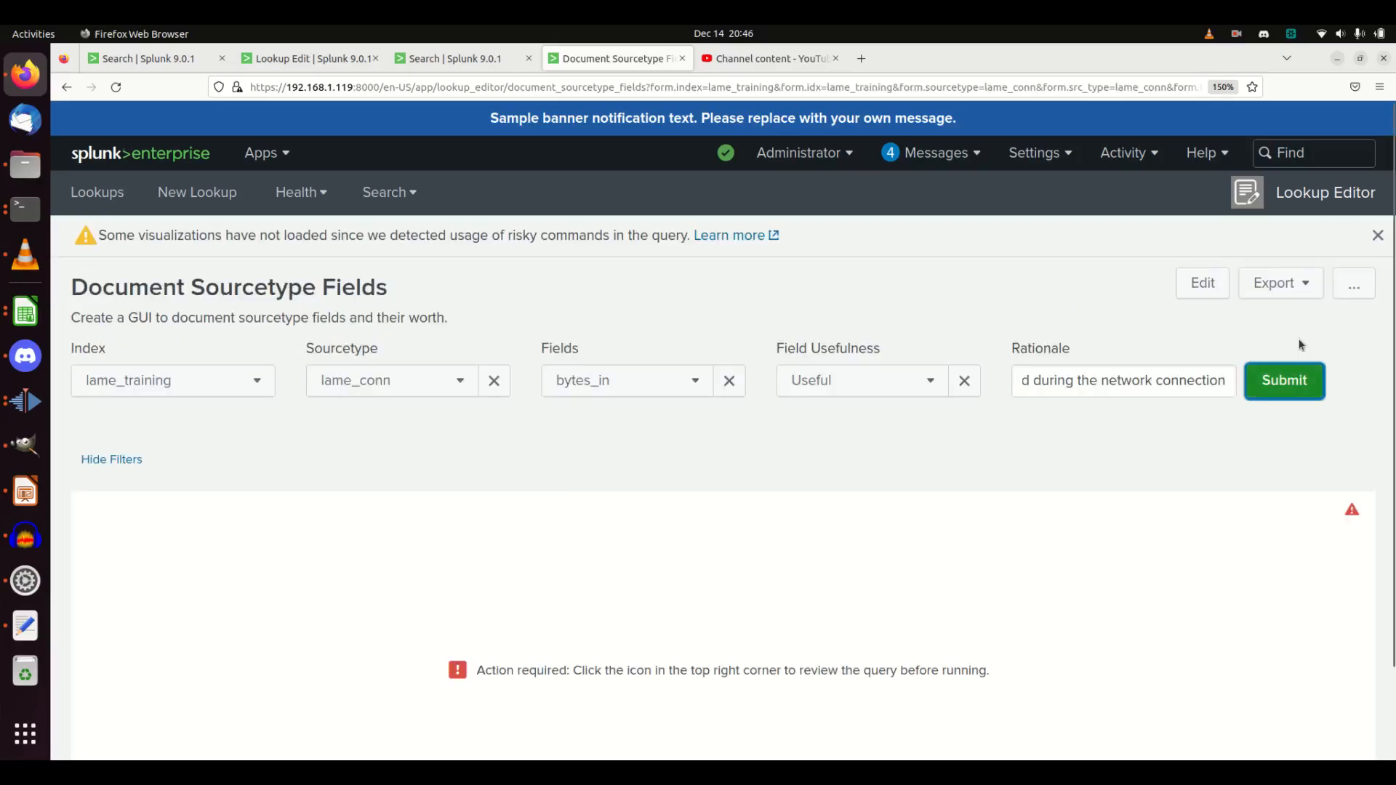
left_click(1350, 512)
scroll(1151, 539, "down", 1)
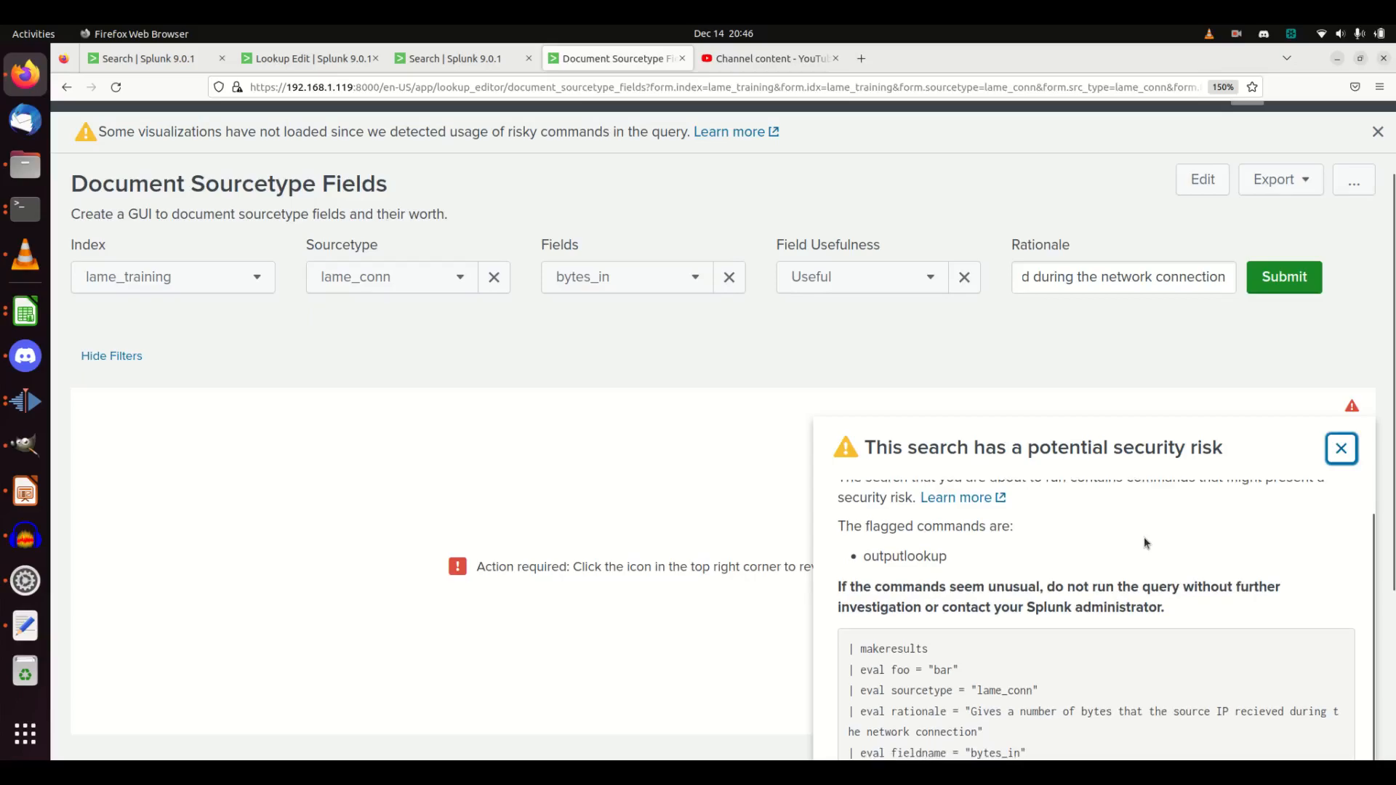
scroll(1144, 537, "down", 4)
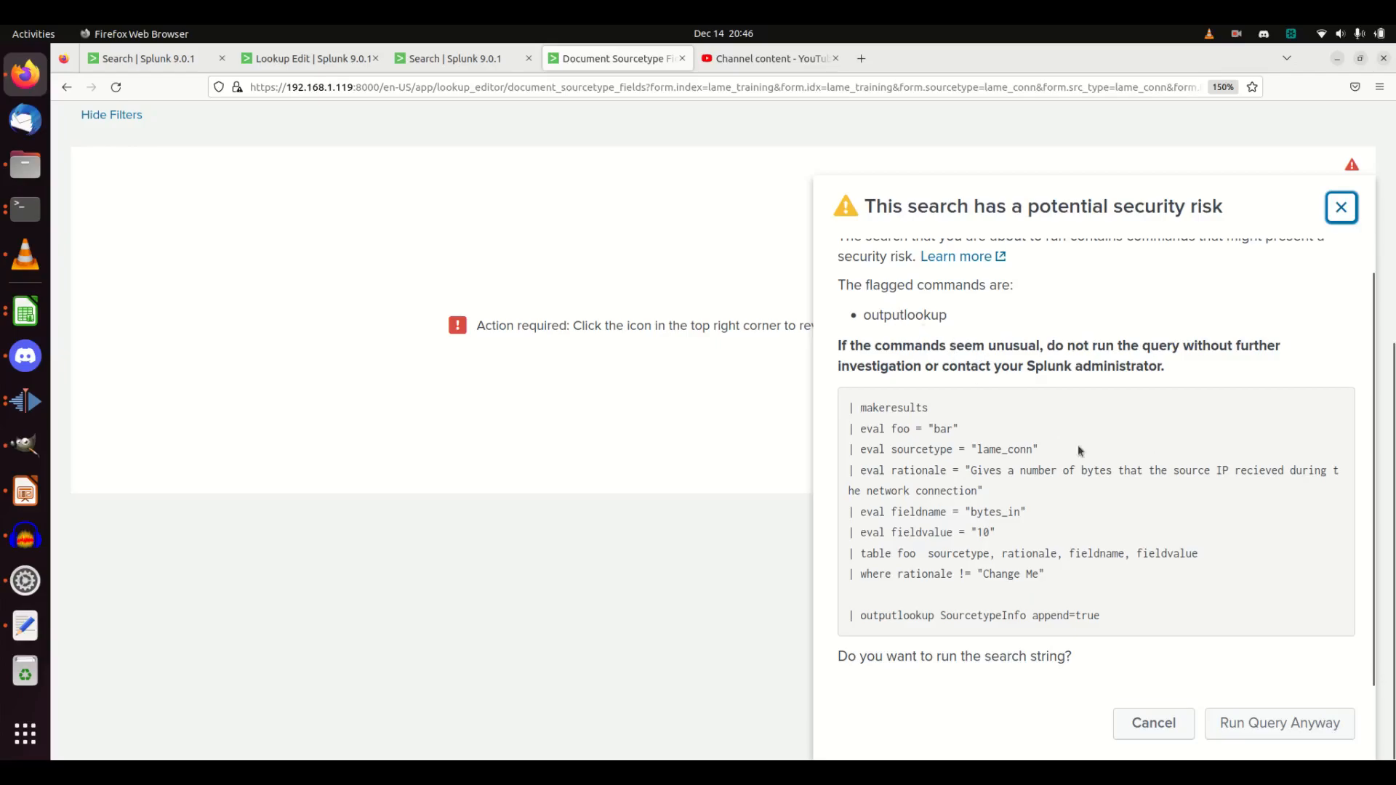
left_click(1274, 728)
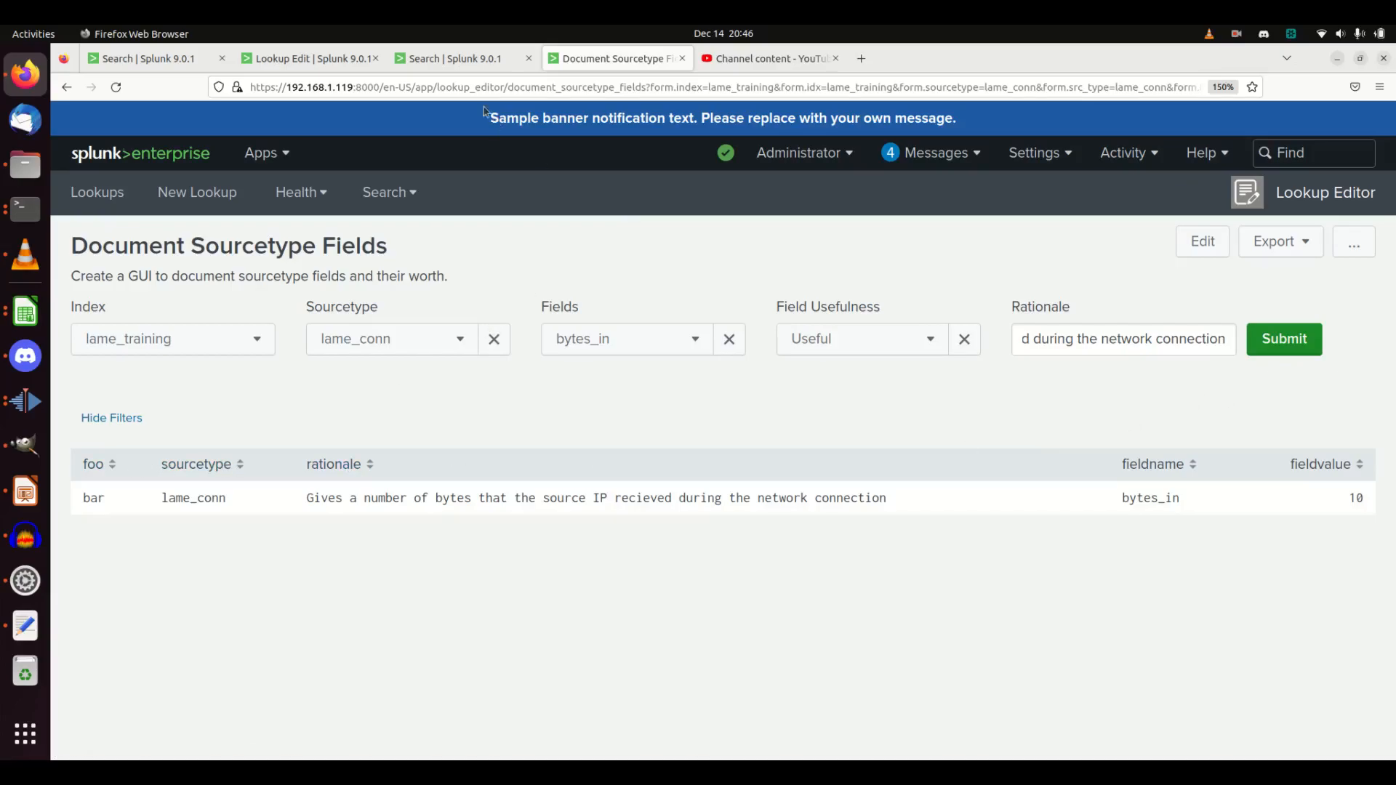
Step: Reload the SourcetypeInfo lookup and check the bytes_in row's rationale
left_click(347, 56)
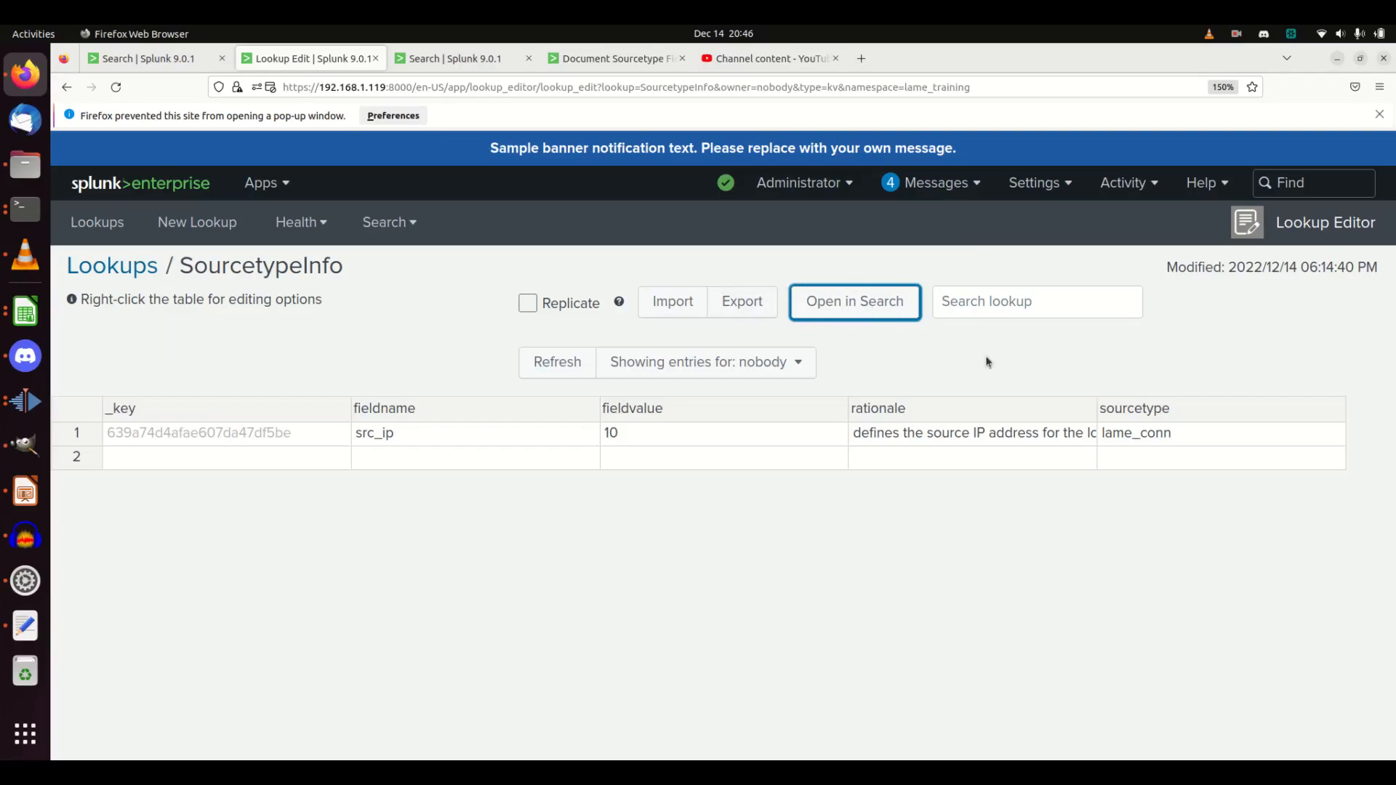
left_click(115, 87)
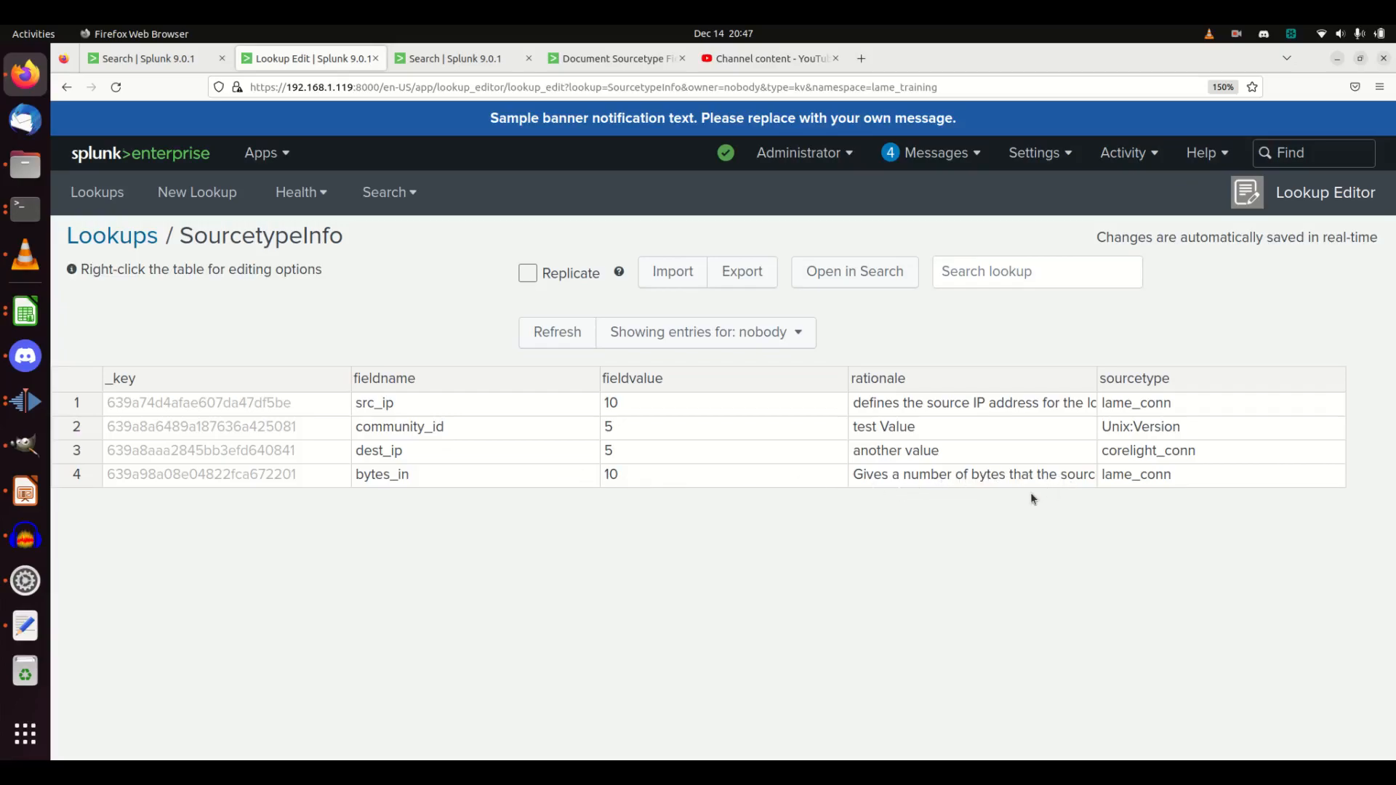
left_click(1085, 480)
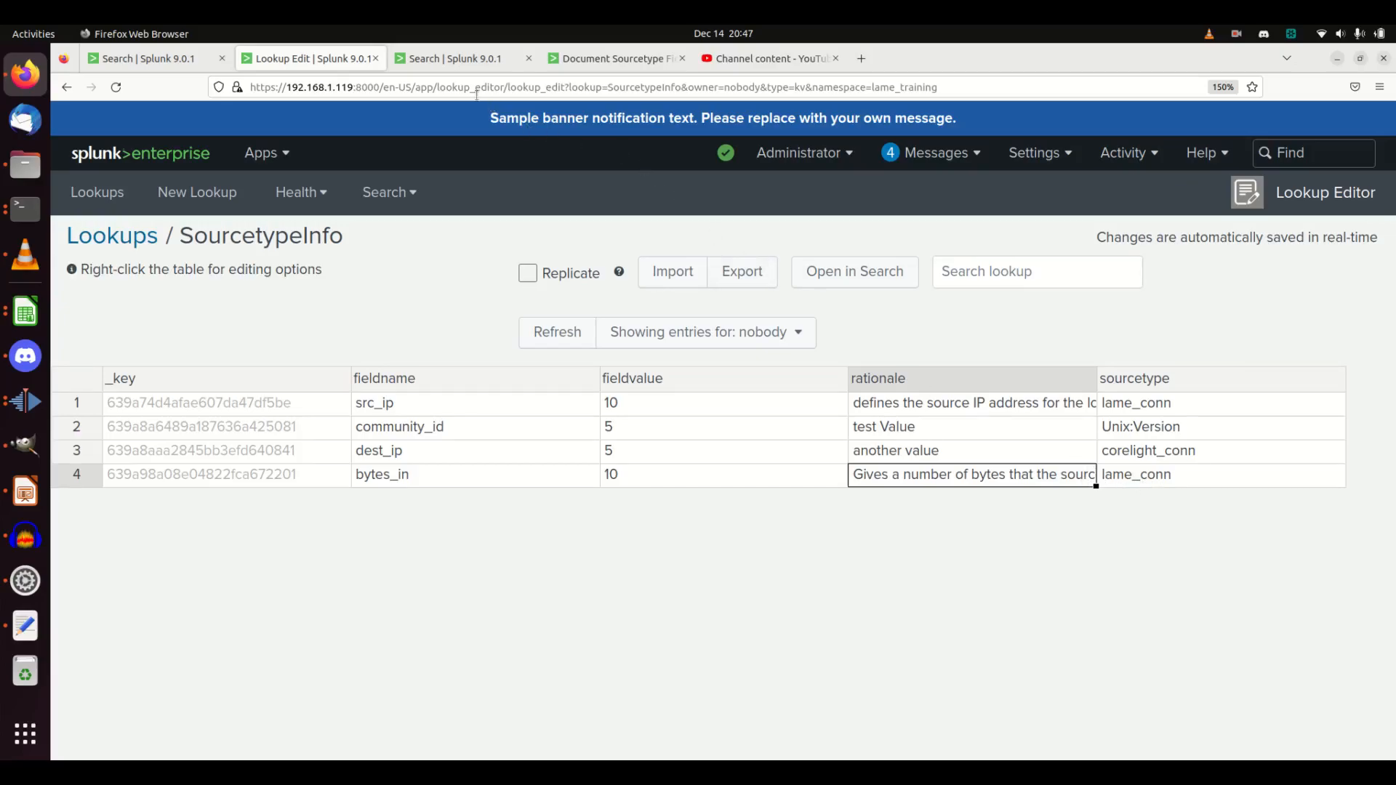
Step: Revisit the Document Sourcetype Fields dashboard, and duplicate the page with the eventcount search that lists the indexes
left_click(592, 58)
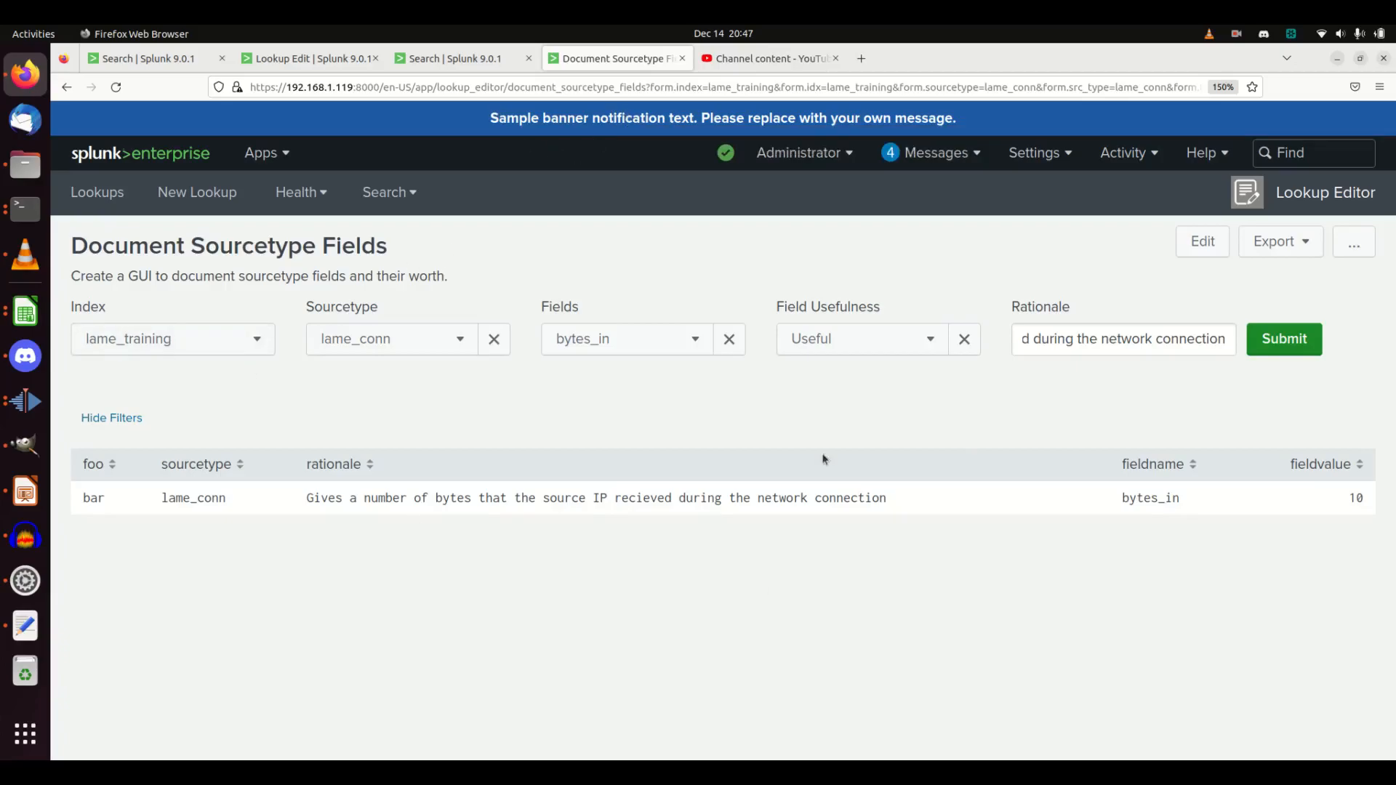
left_click(443, 59)
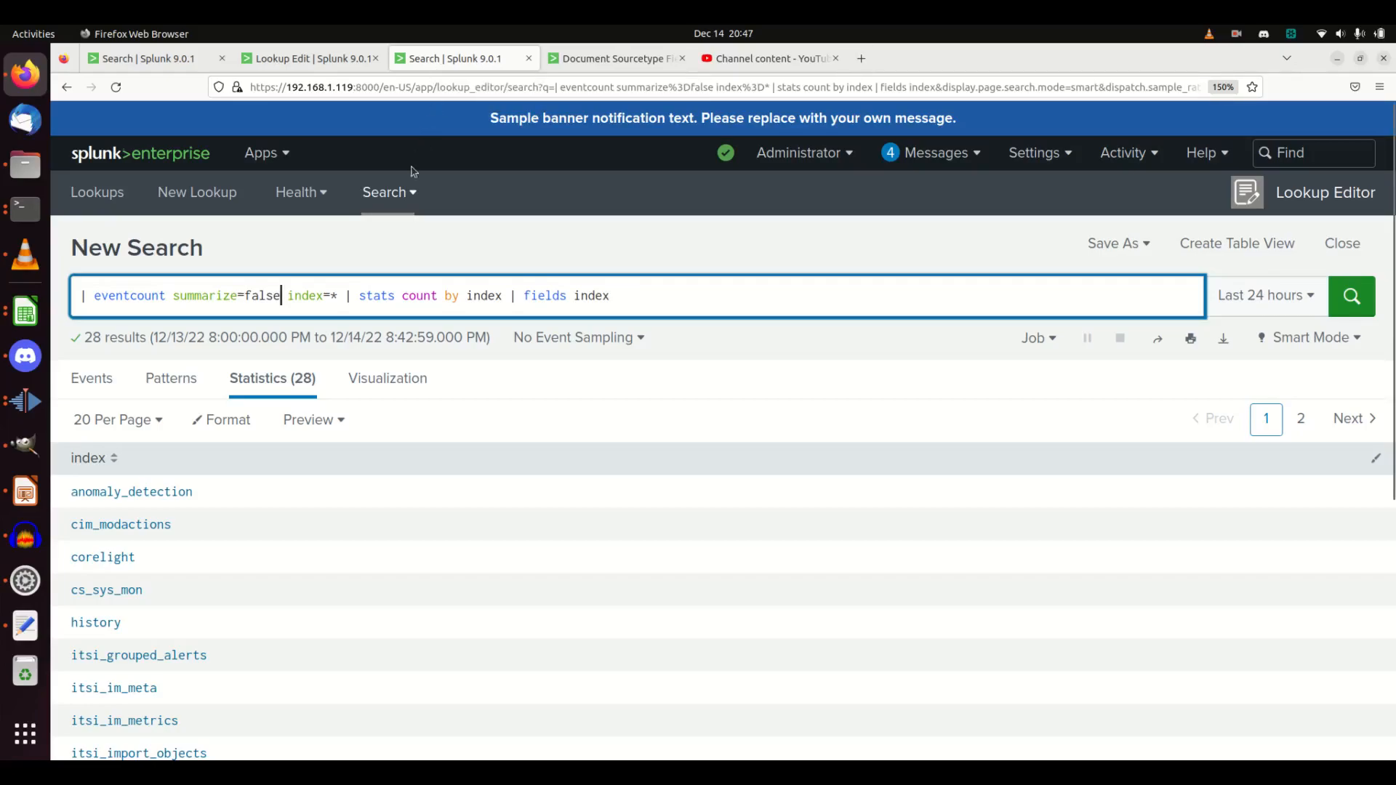
right_click(441, 69)
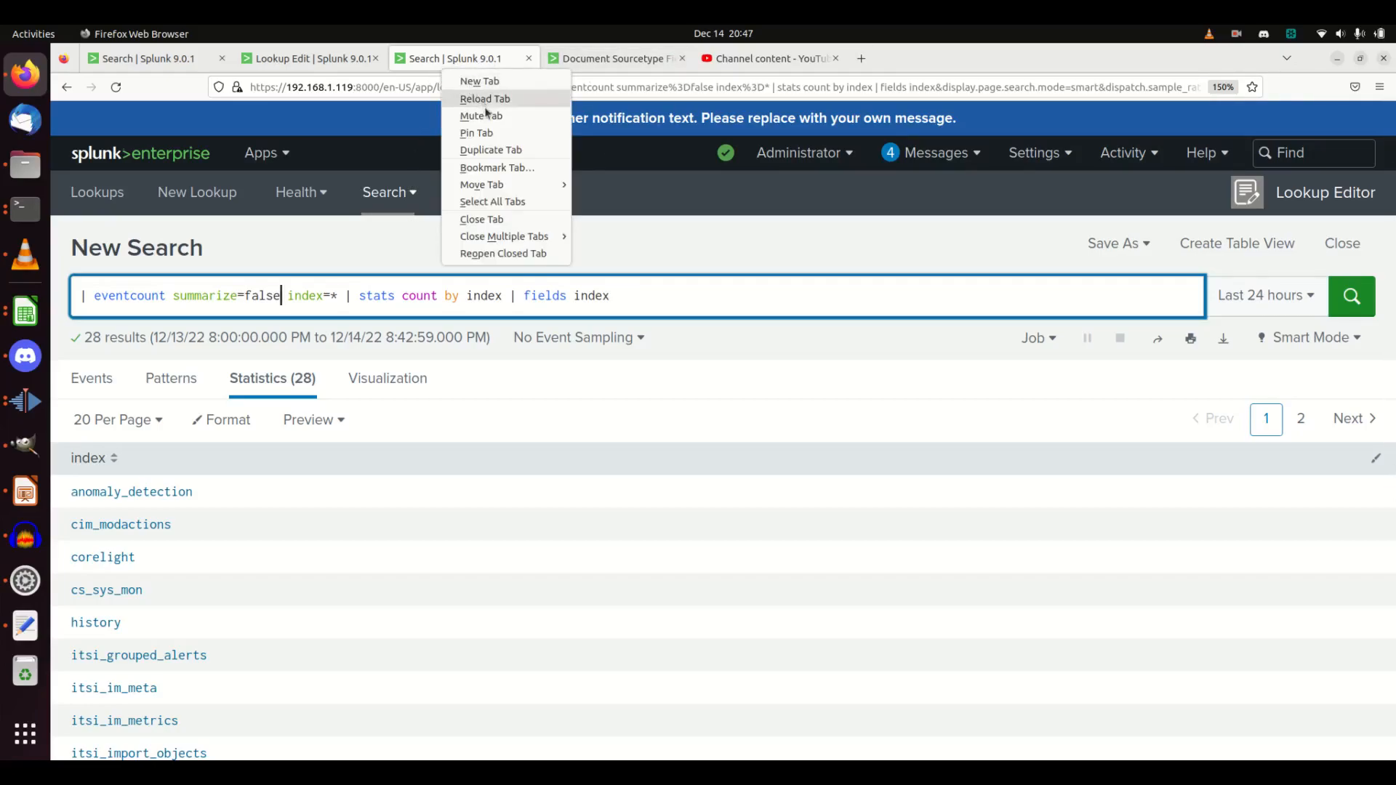
left_click(500, 151)
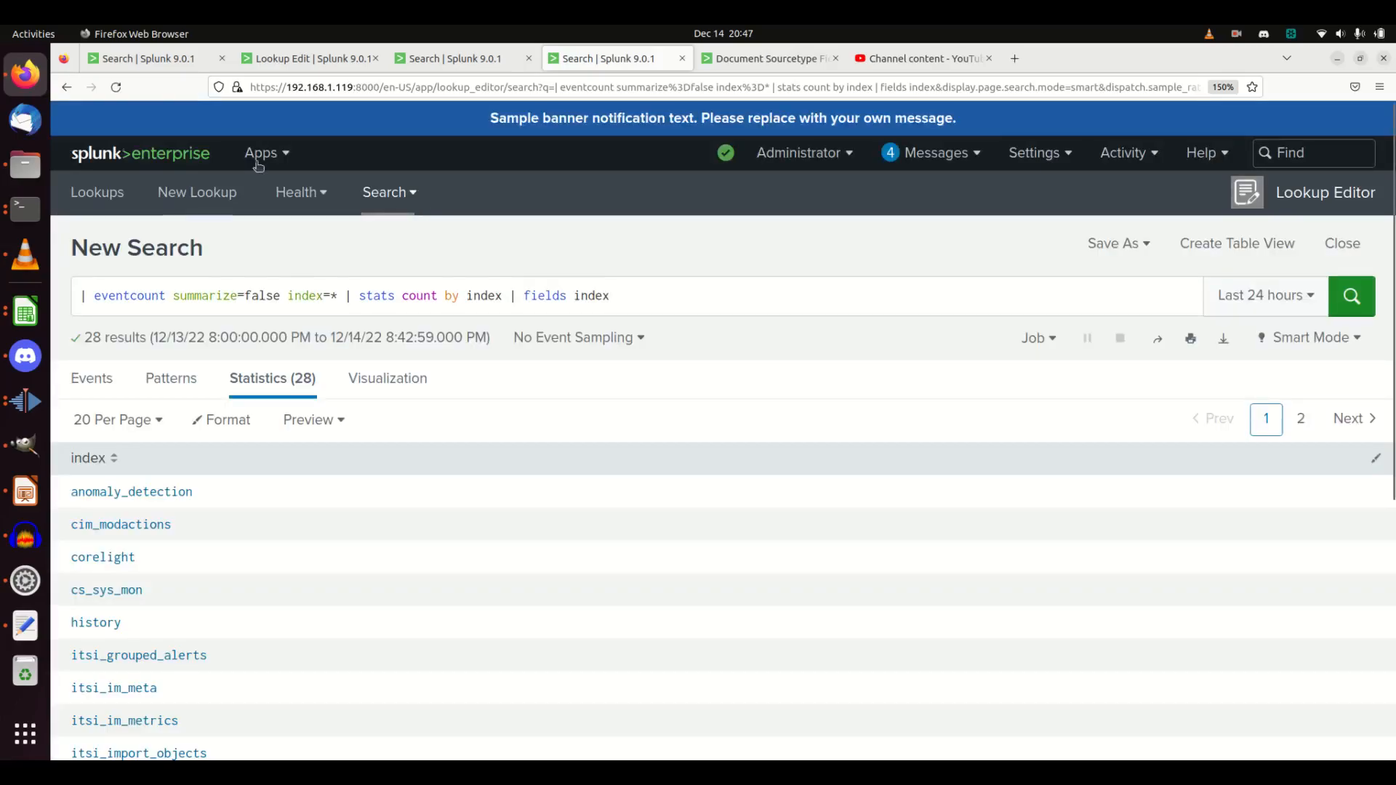
Step: Switch the duplicated page to the L.A.M.E. EDU app and open its dashboards list
left_click(260, 155)
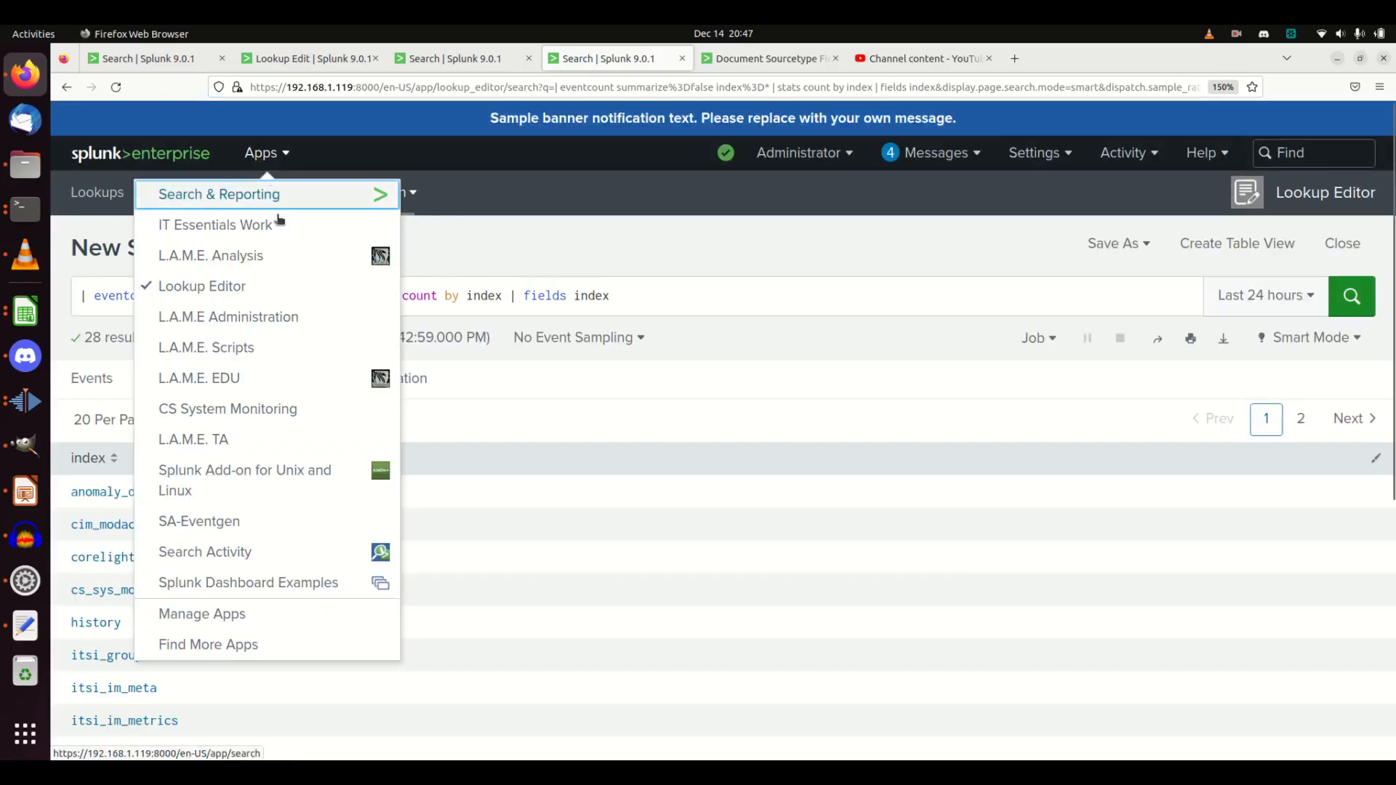
left_click(218, 389)
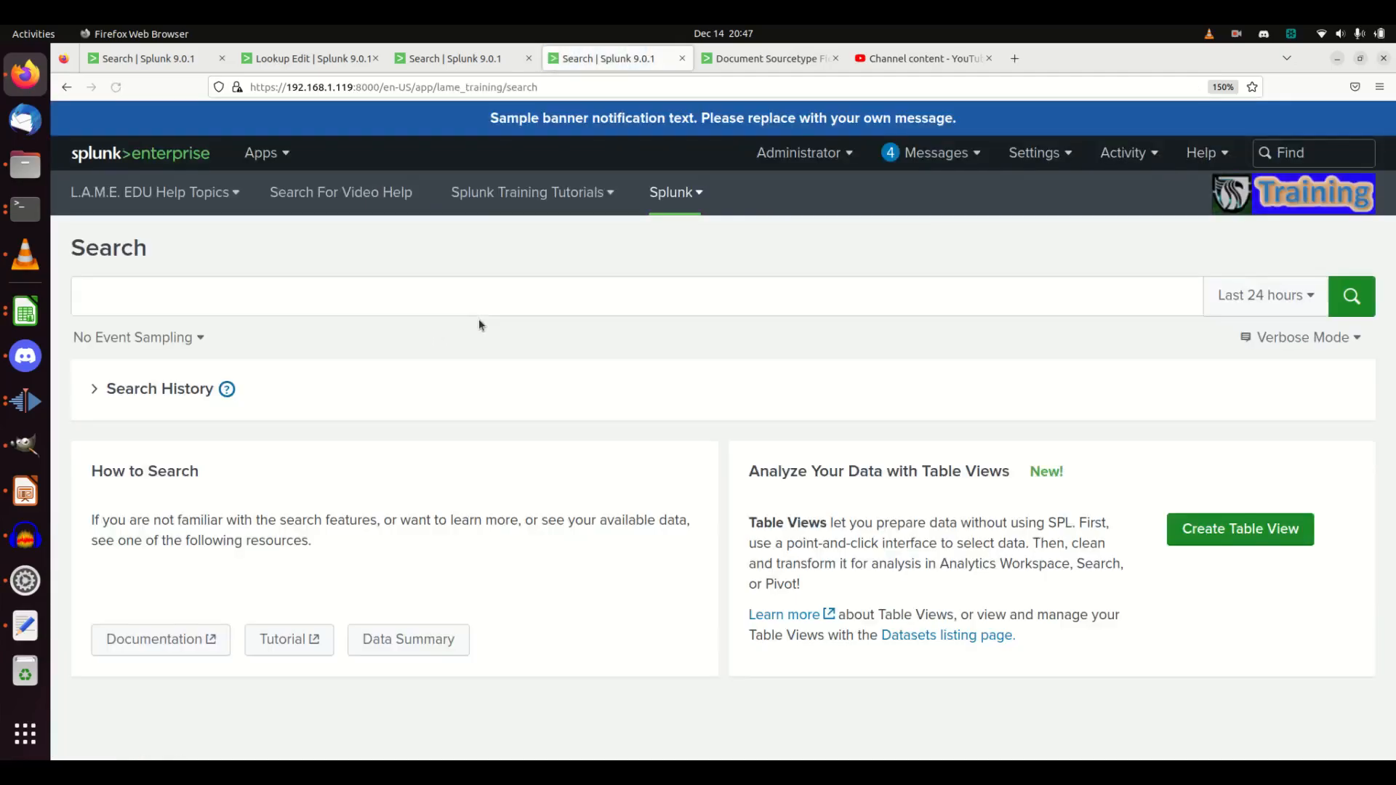
left_click(670, 193)
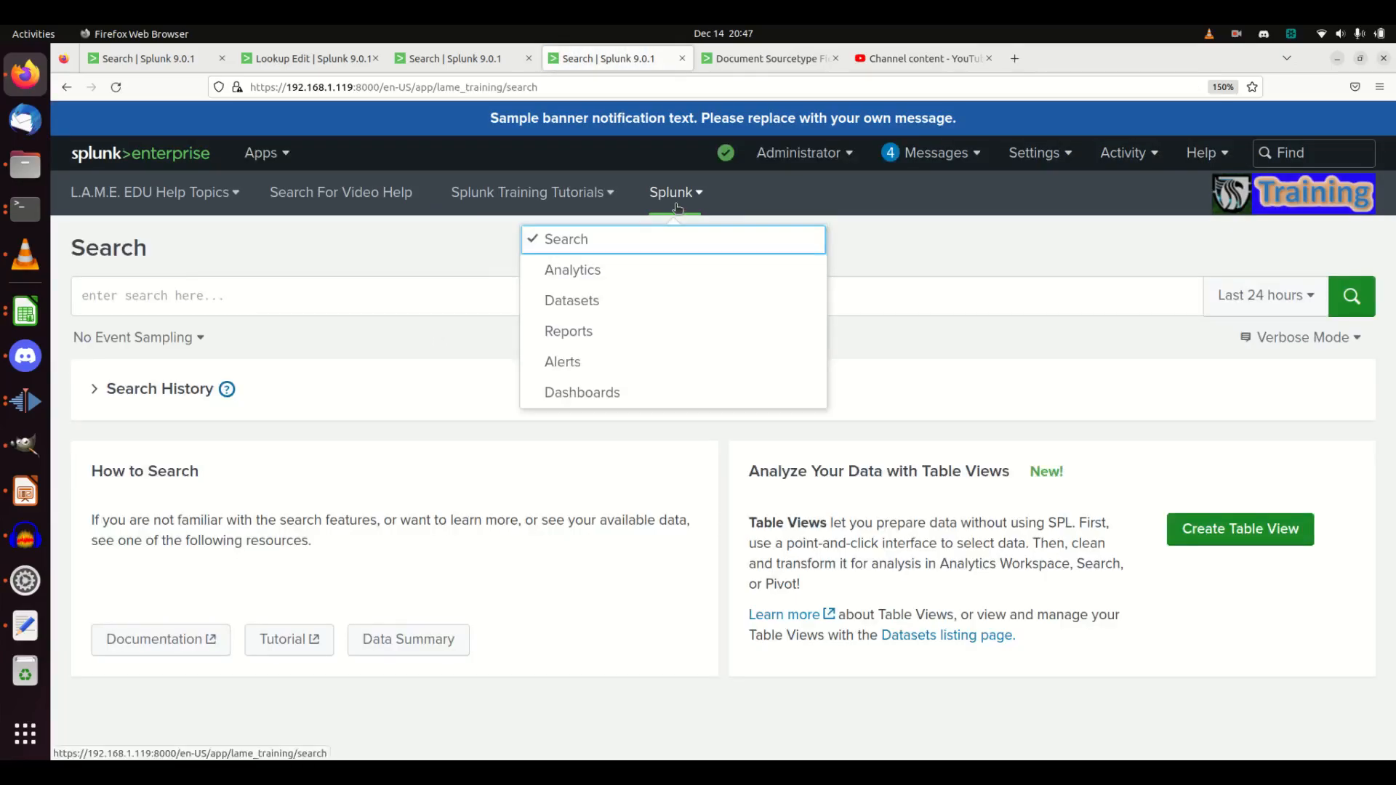
left_click(572, 393)
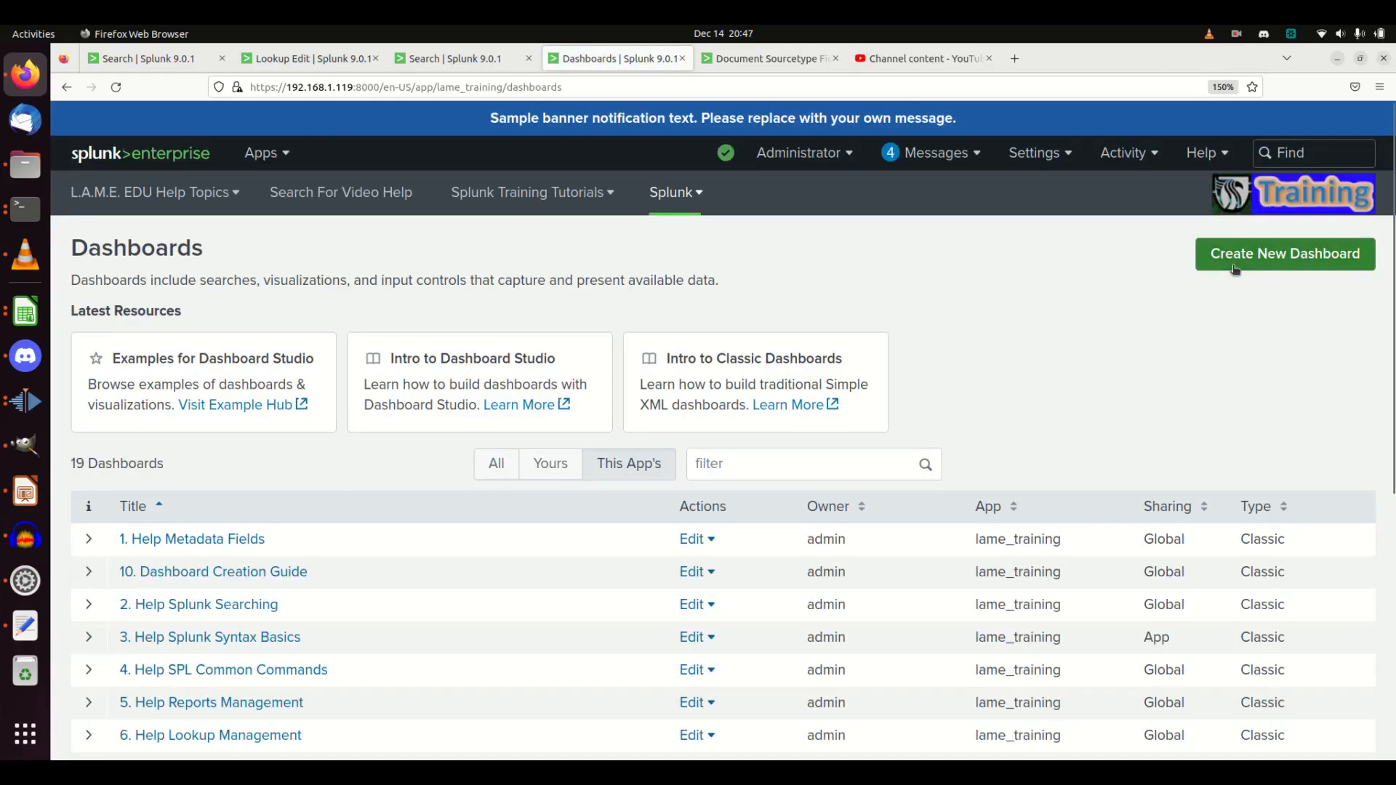
Step: Start a new dashboard titled "YouTube Document Sourcetype Data Library Input"
left_click(1236, 270)
left_click(746, 266)
type("YouTube")
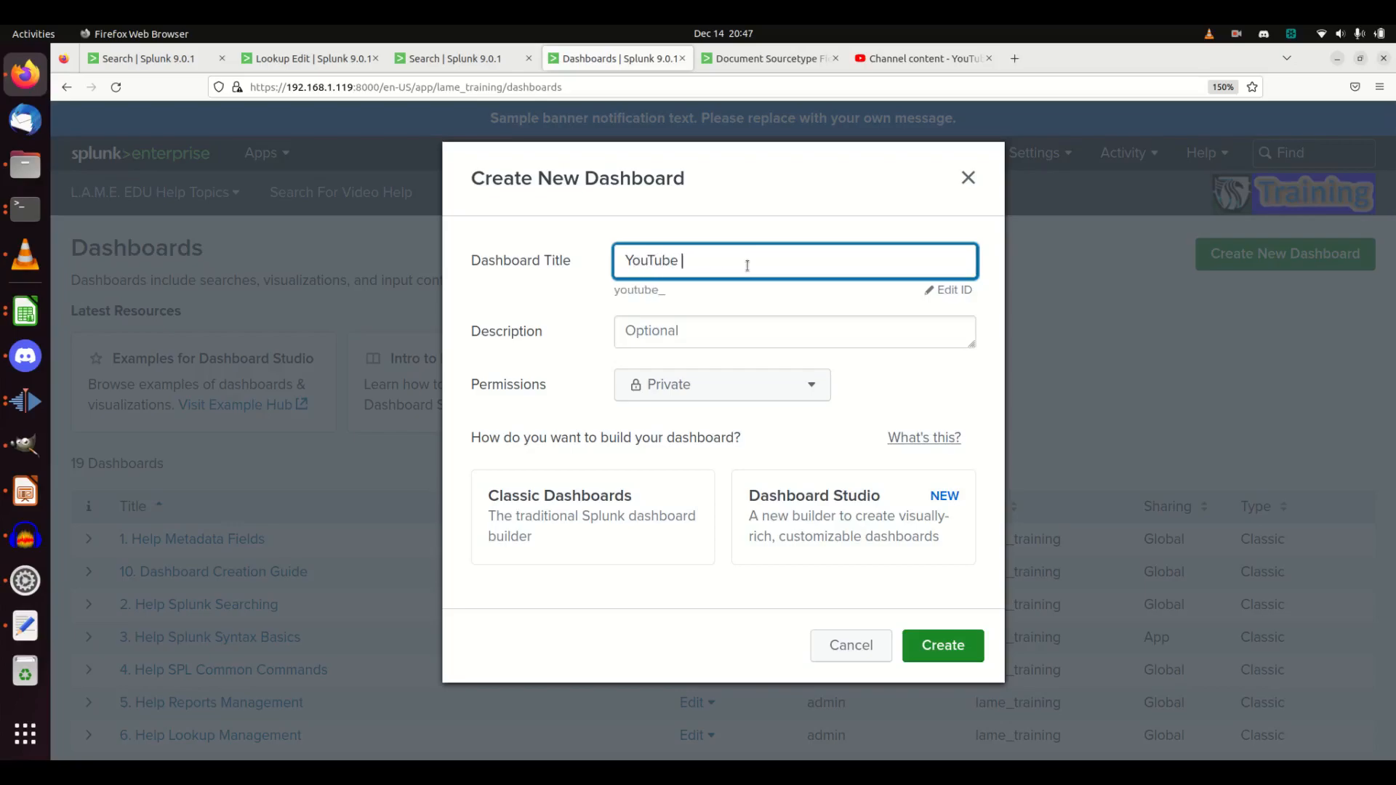
type(" Document Sourcetype ")
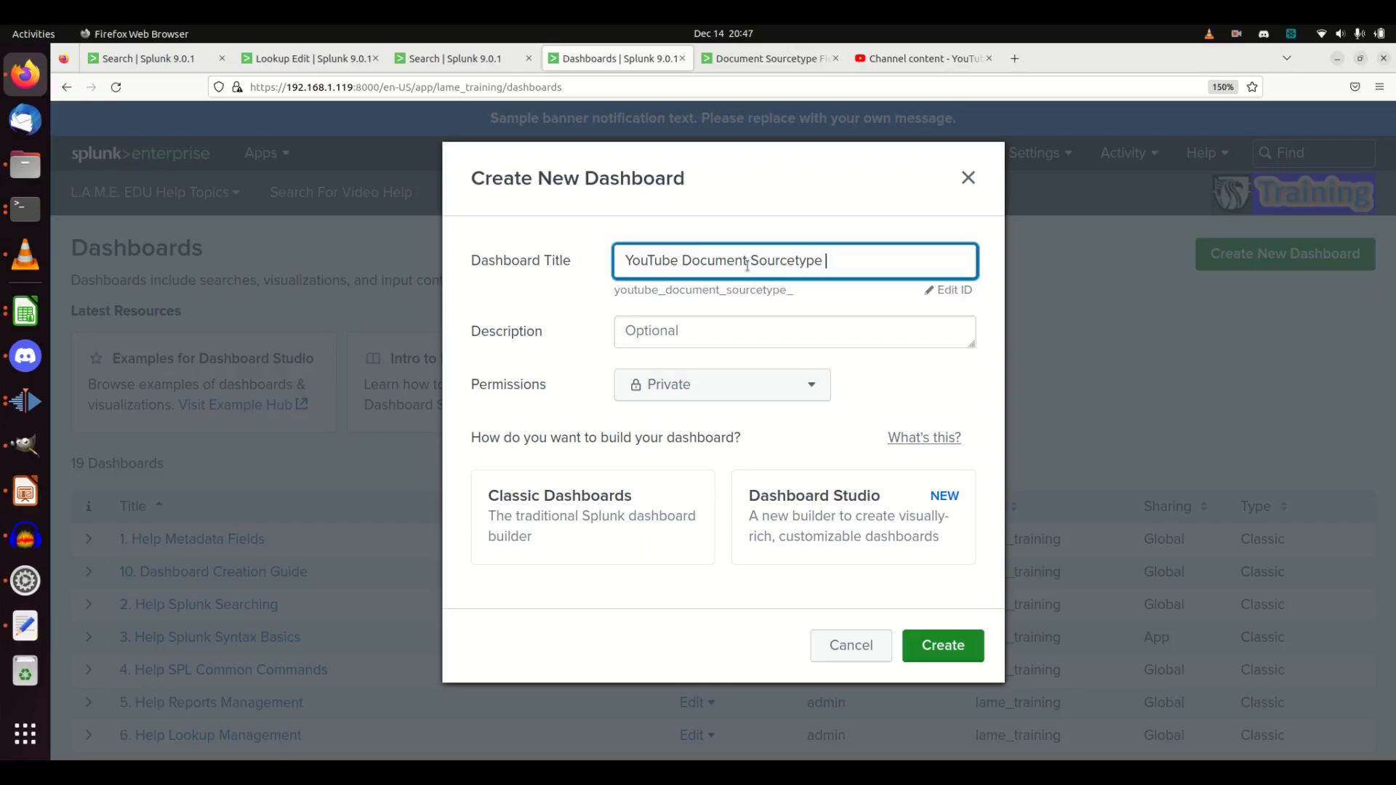
type("Data Library Input")
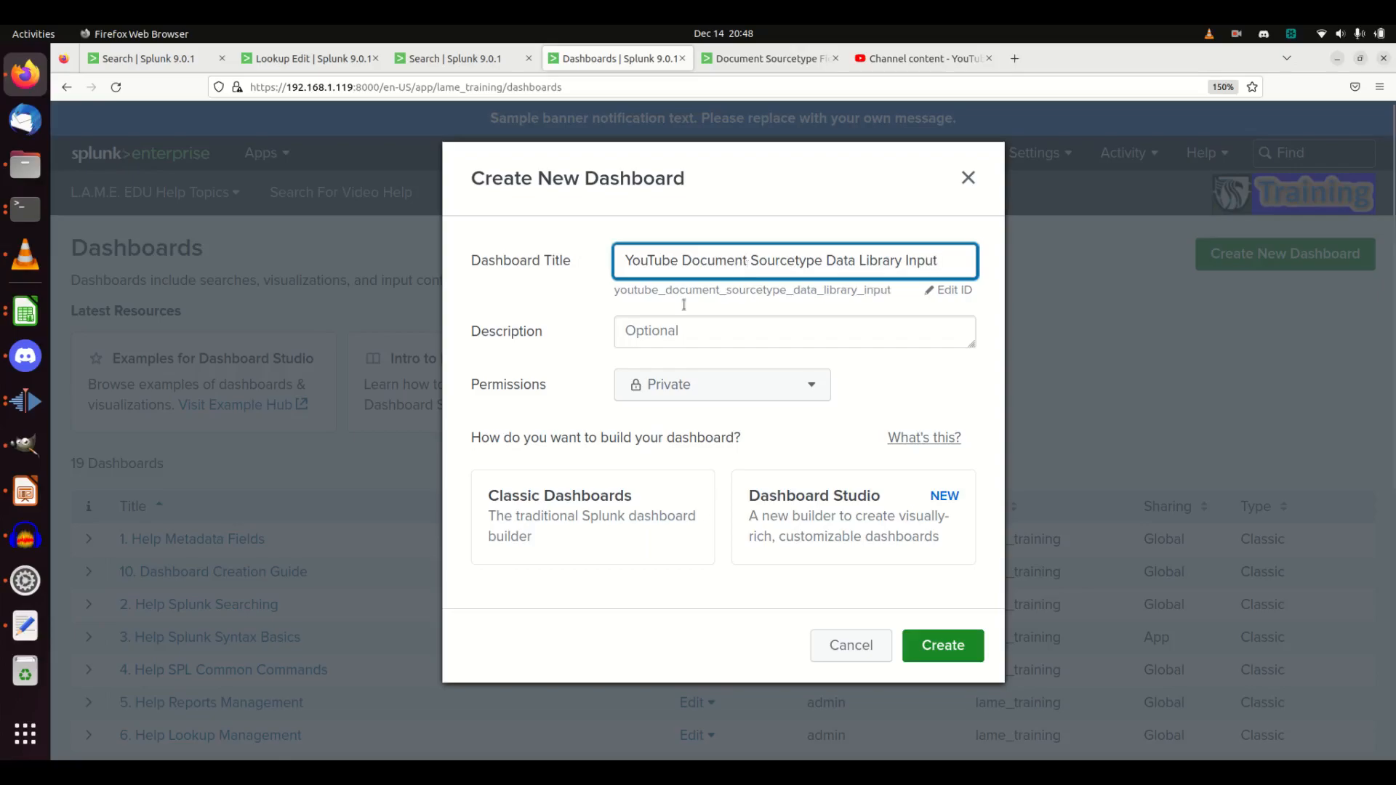
Step: Give the new dashboard the description "Help document the data types for Splunk Sourcetypes"
left_click(648, 328)
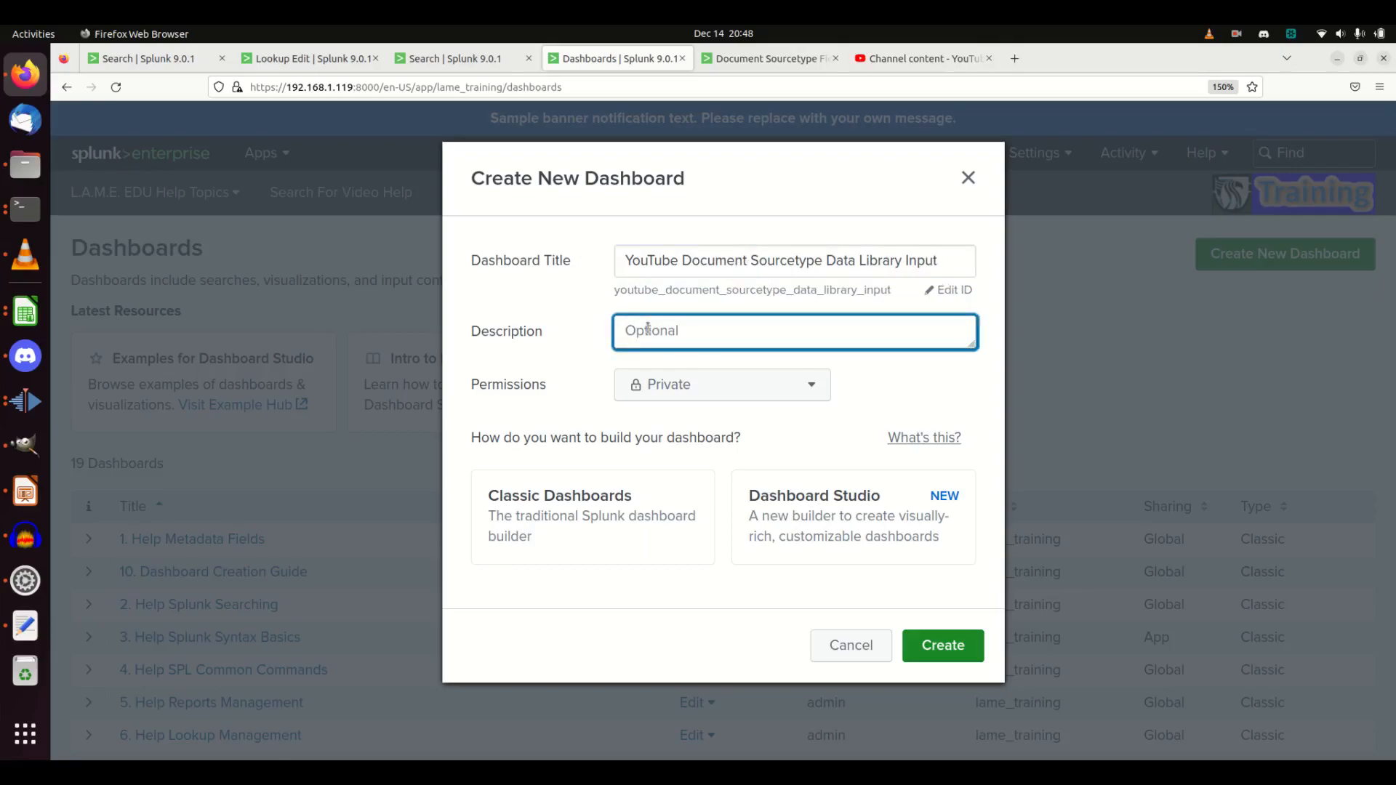
type("Help document the data thypes")
key("BackSpace")
key("BackSpace")
key("BackSpace")
key("BackSpace")
type("ypes for")
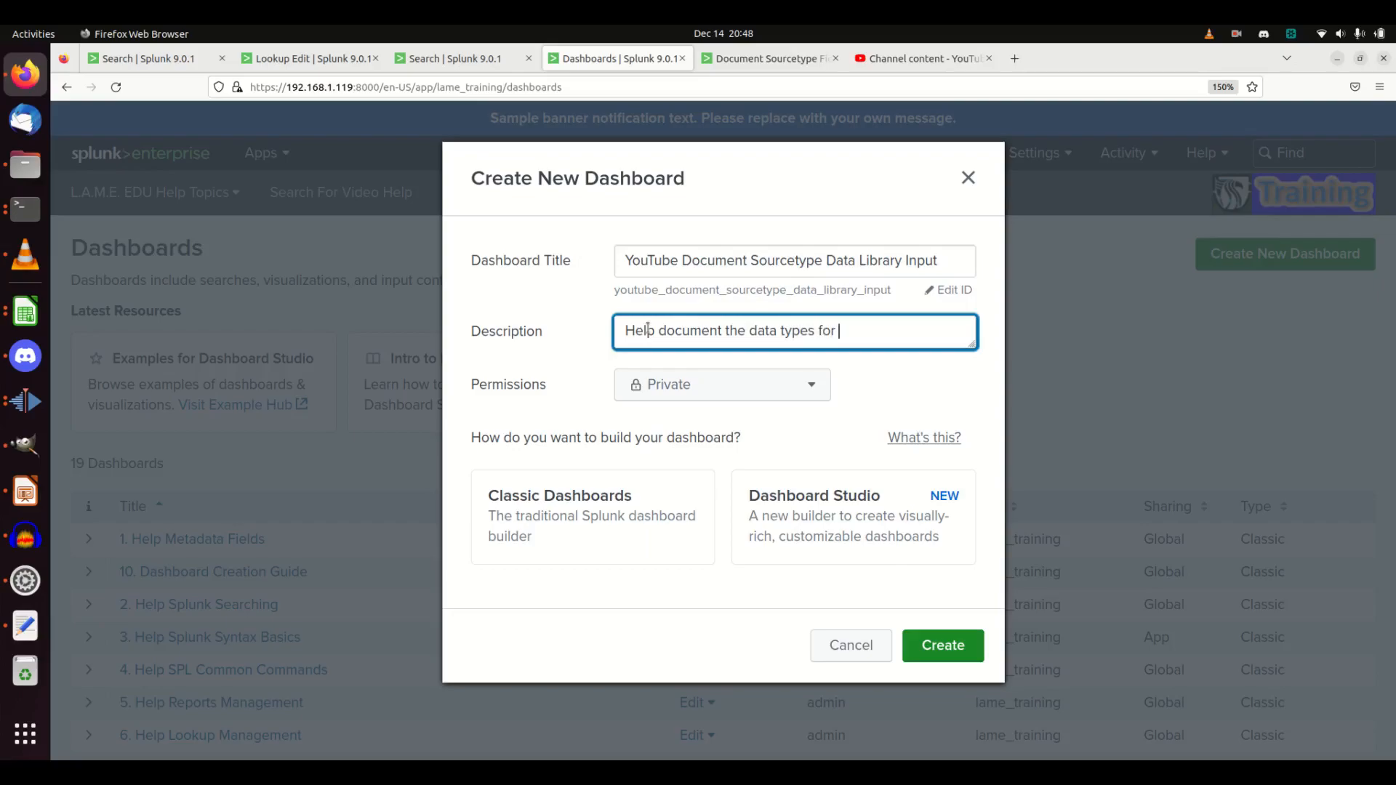
type(" Splunk Sourcetypes")
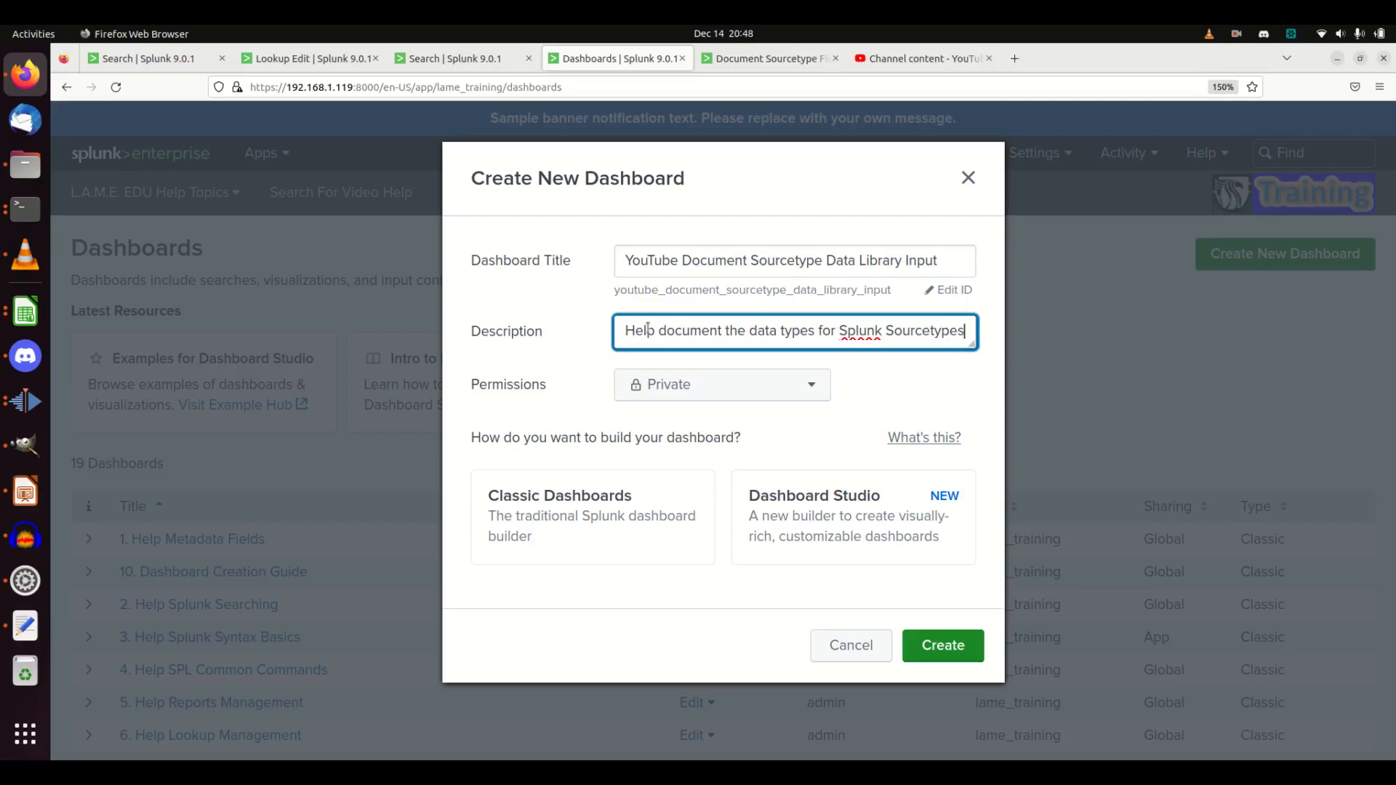
Step: Share the dashboard in the app, choose Classic Dashboards as the builder, and create it
left_click(724, 393)
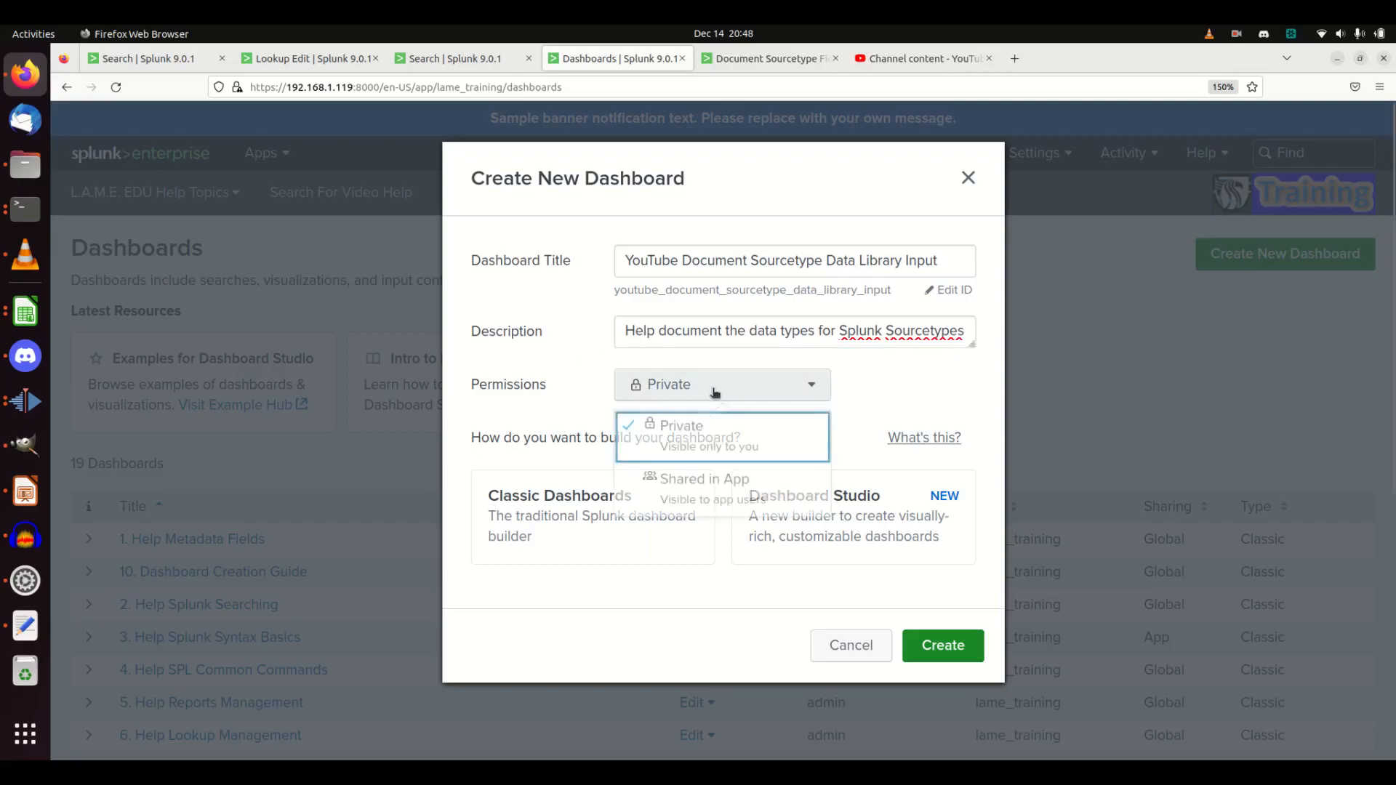
left_click(680, 484)
left_click(608, 507)
left_click(943, 645)
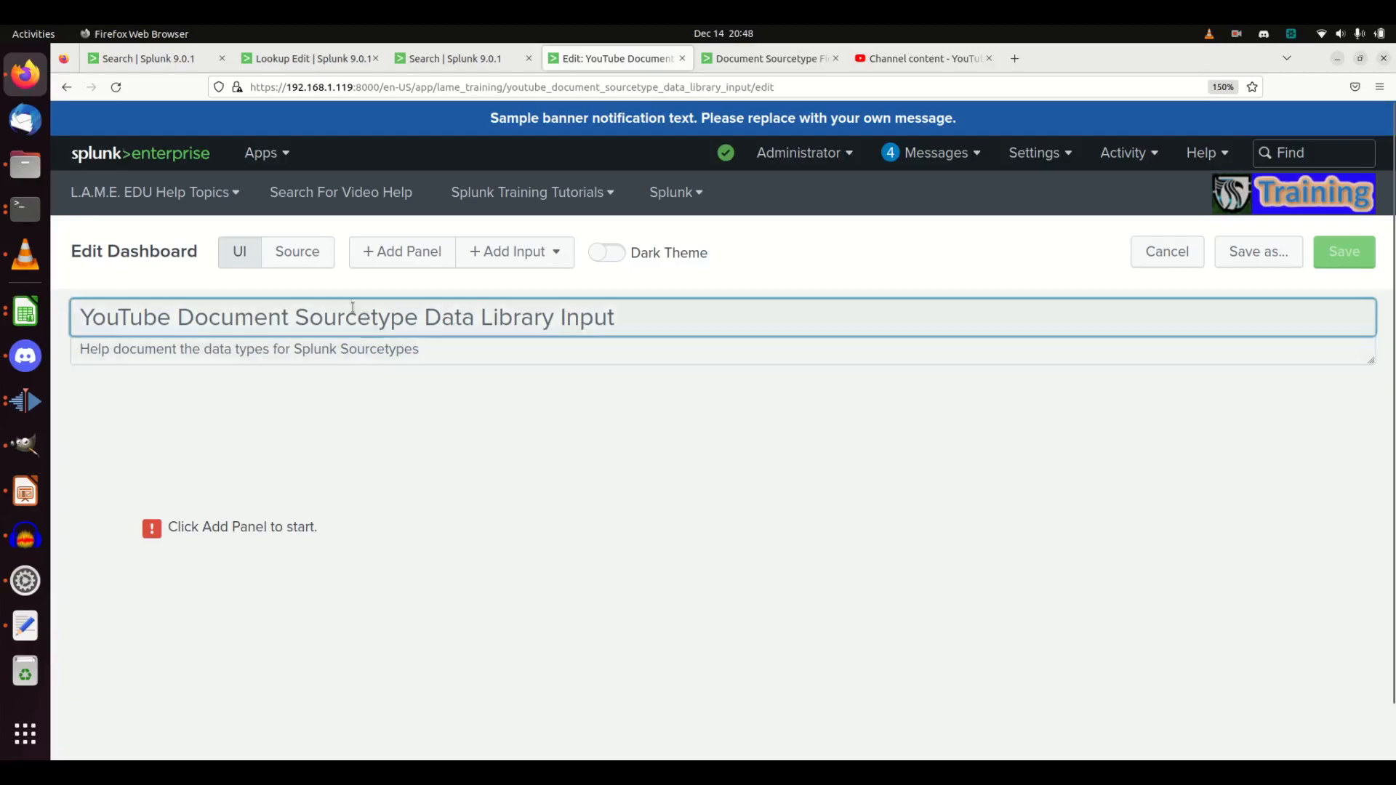
Step: Add a dropdown input to the dashboard with the label "Choose Index" and the token idx
left_click(499, 255)
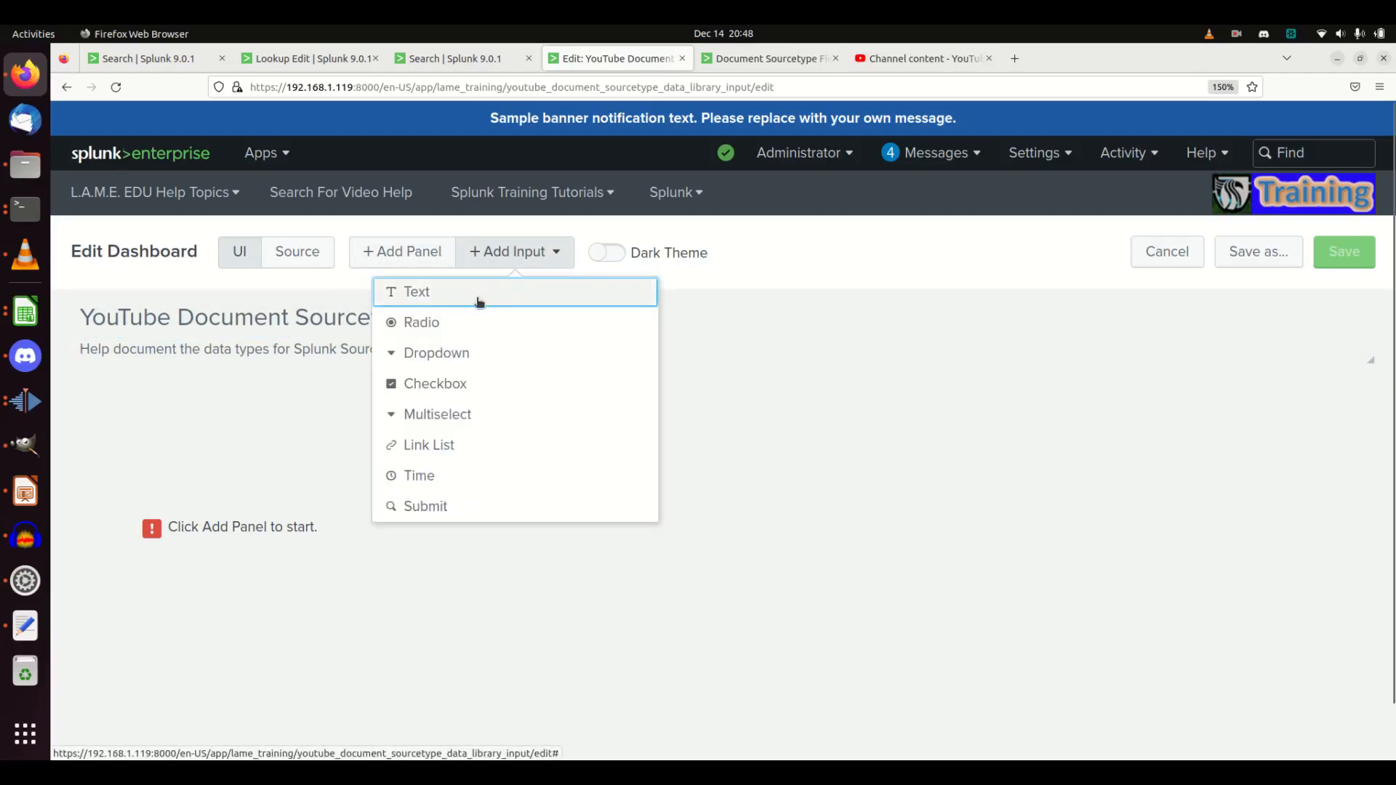
left_click(439, 357)
left_click(269, 394)
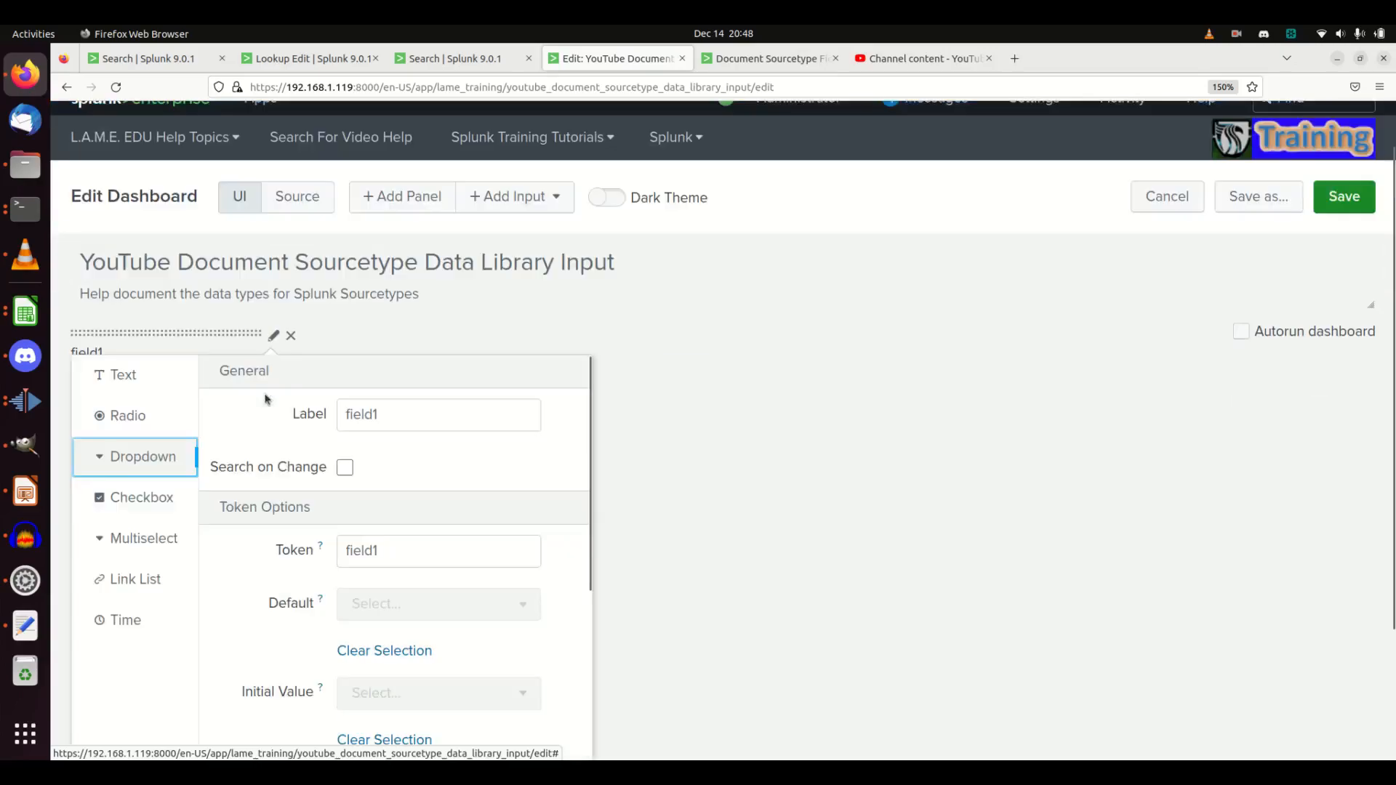
double_click(373, 411)
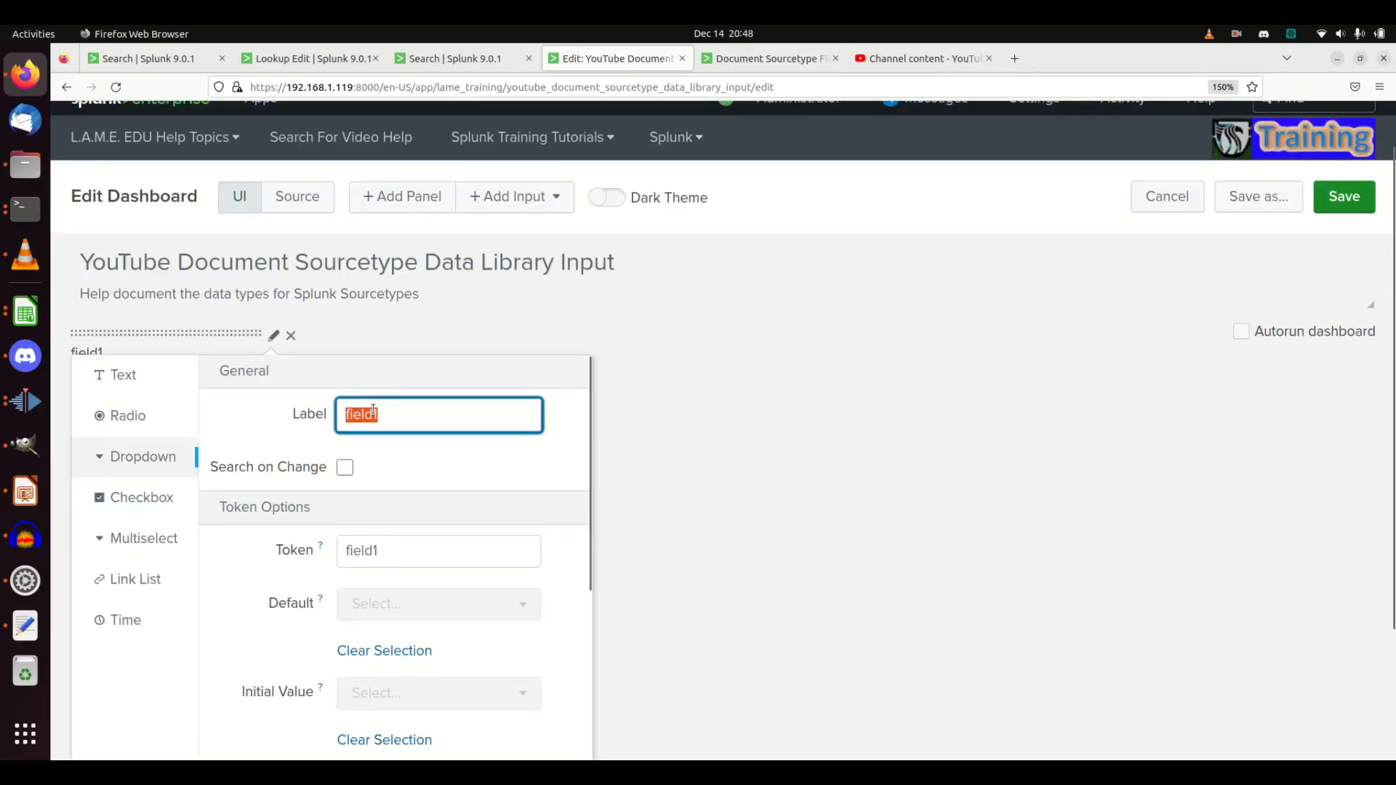
type("Choose Index")
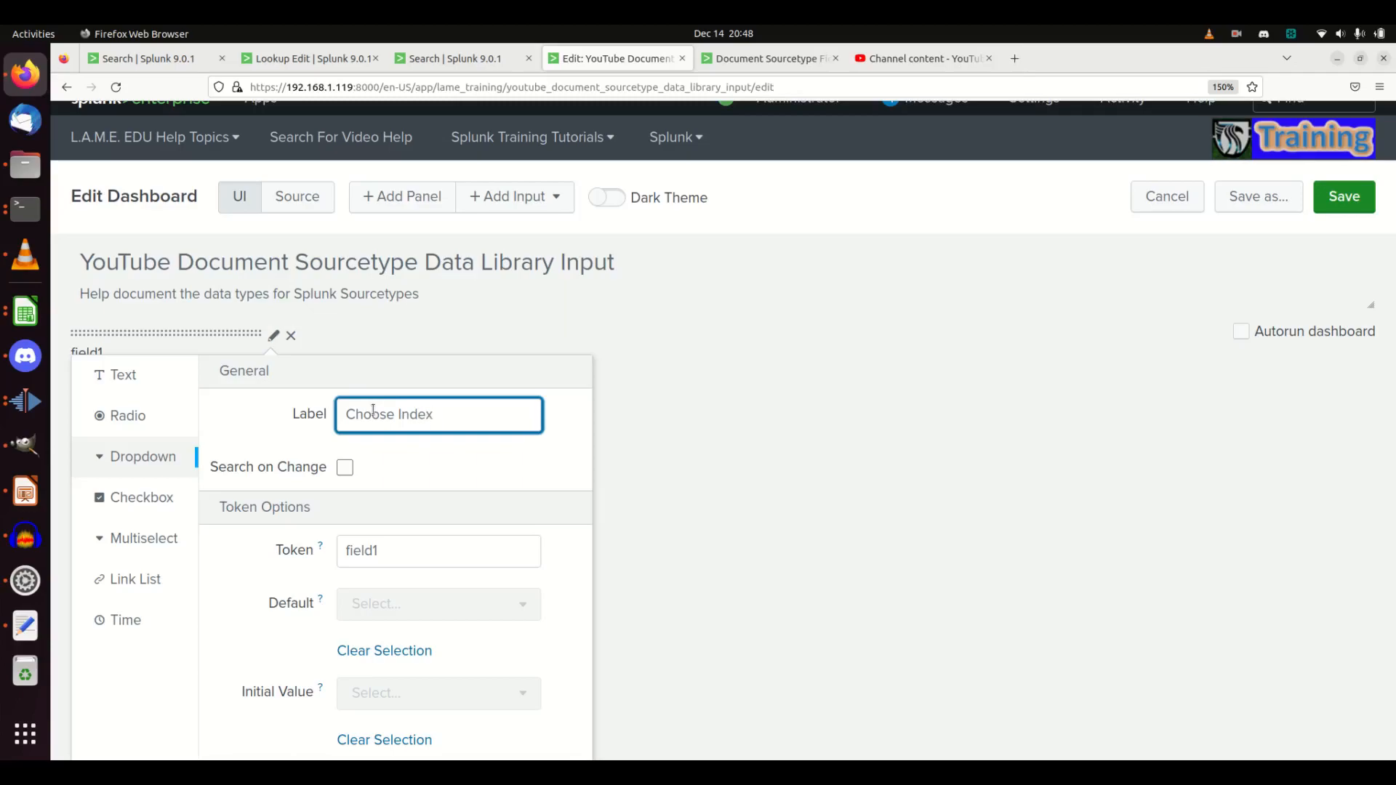
double_click(390, 551)
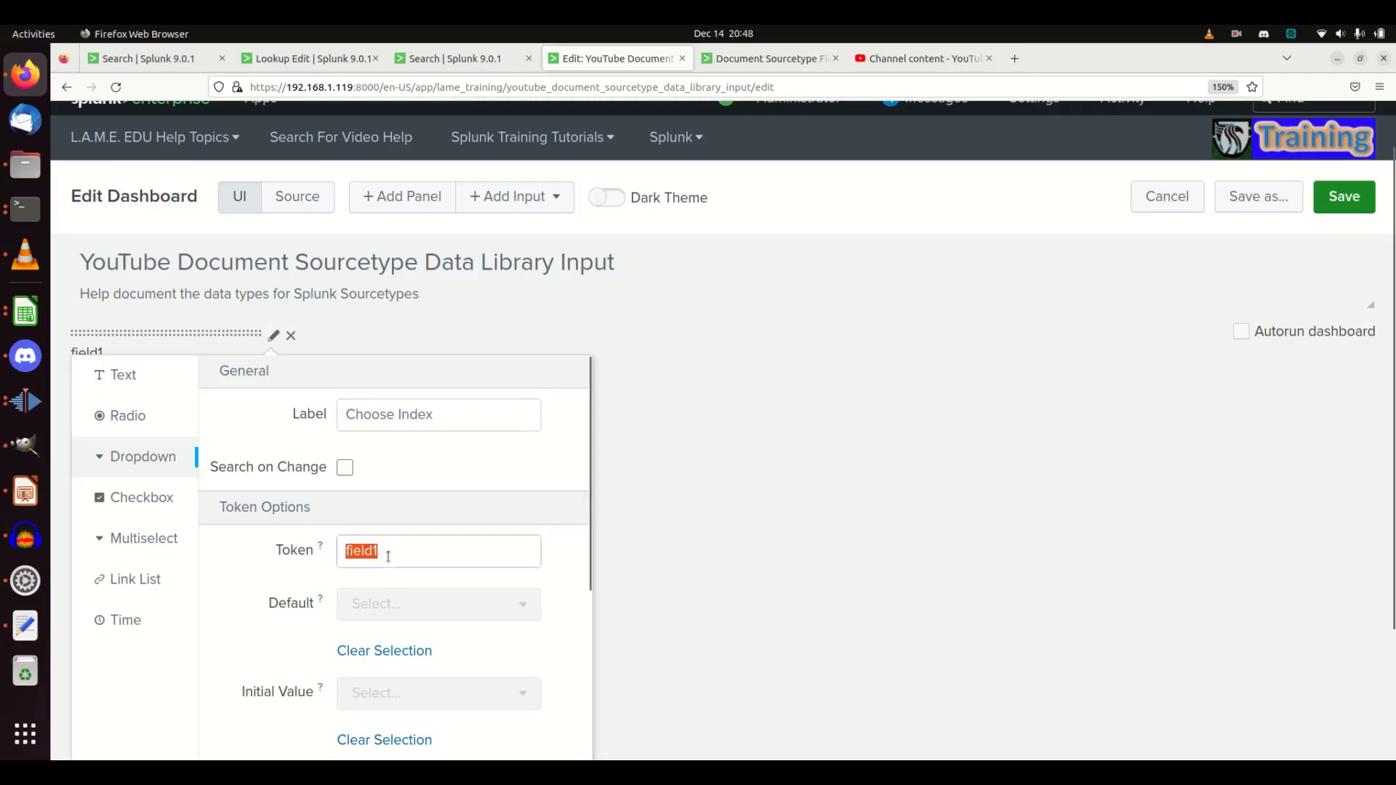
type("idx")
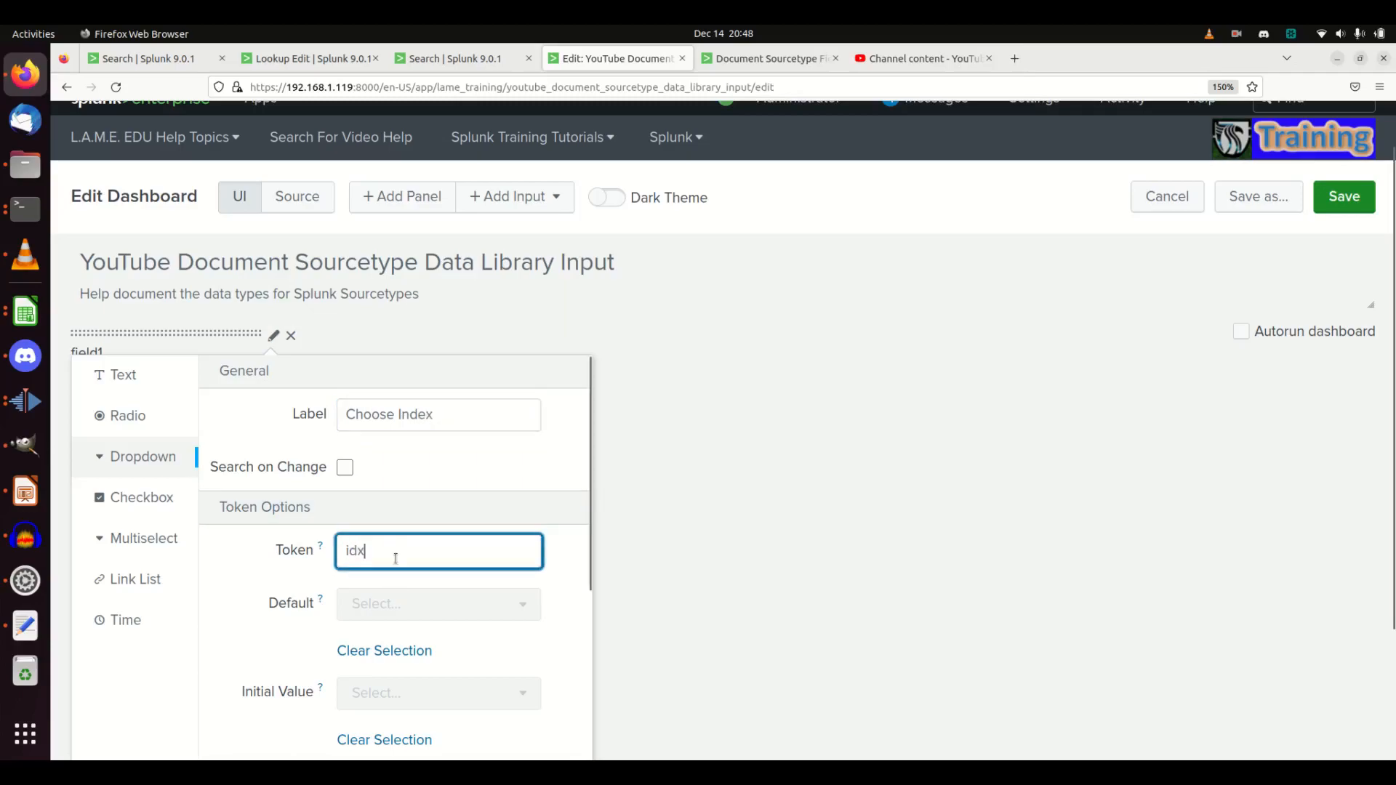
Step: Find the dropdown's dynamic search string setting, and return to the page with the eventcount index search
scroll(378, 553, "down", 5)
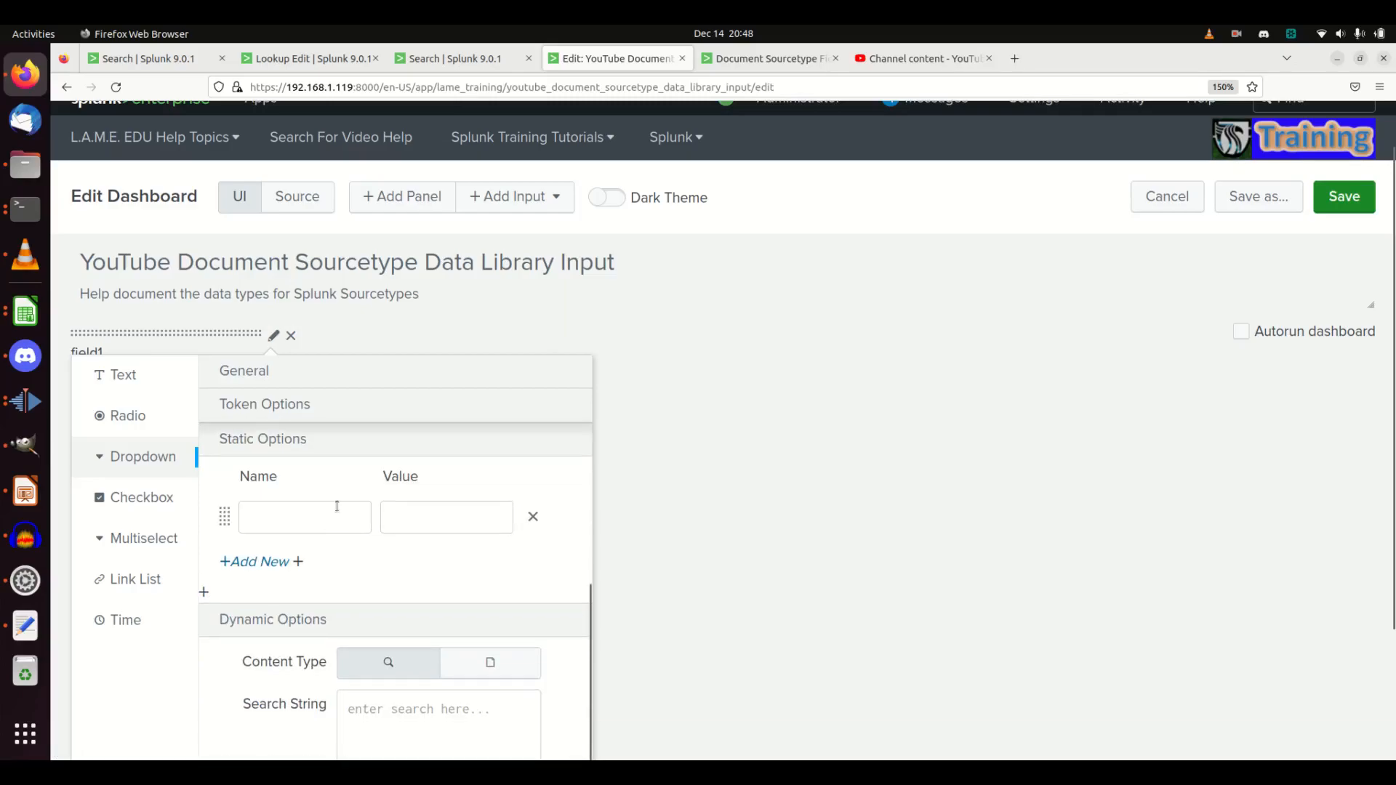
scroll(336, 512, "down", 2)
left_click(406, 624)
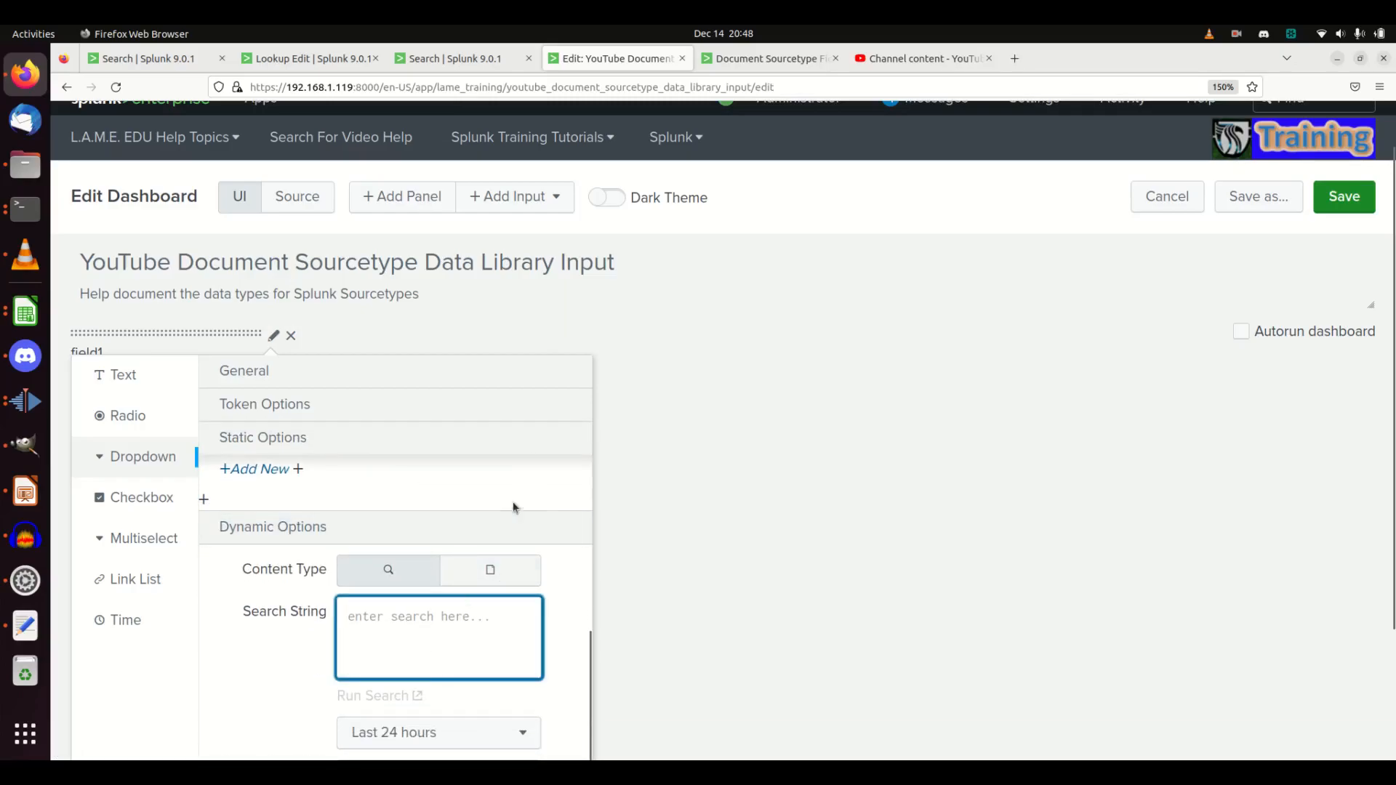
left_click(479, 59)
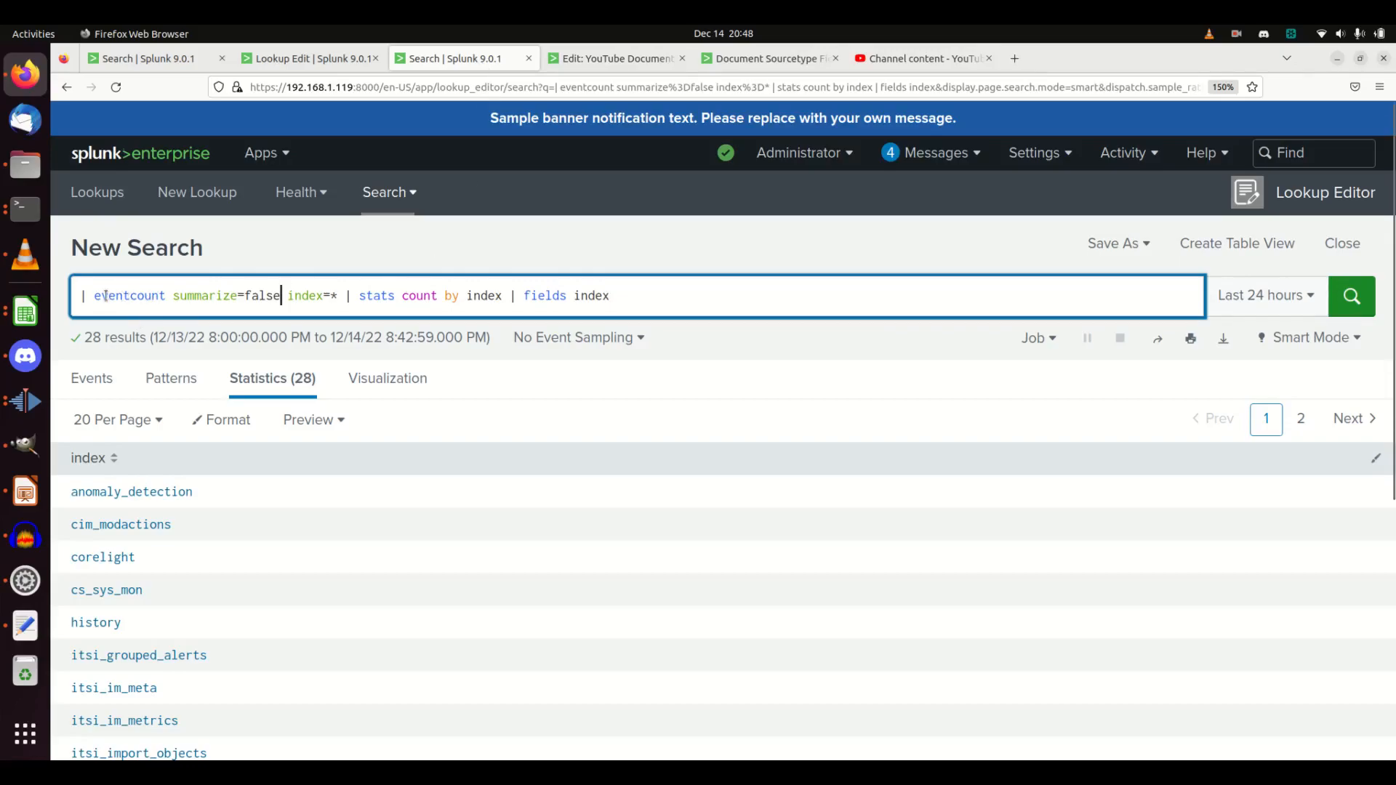
Step: Examine the summarize=false argument in the eventcount query
left_click_drag(176, 293, 274, 300)
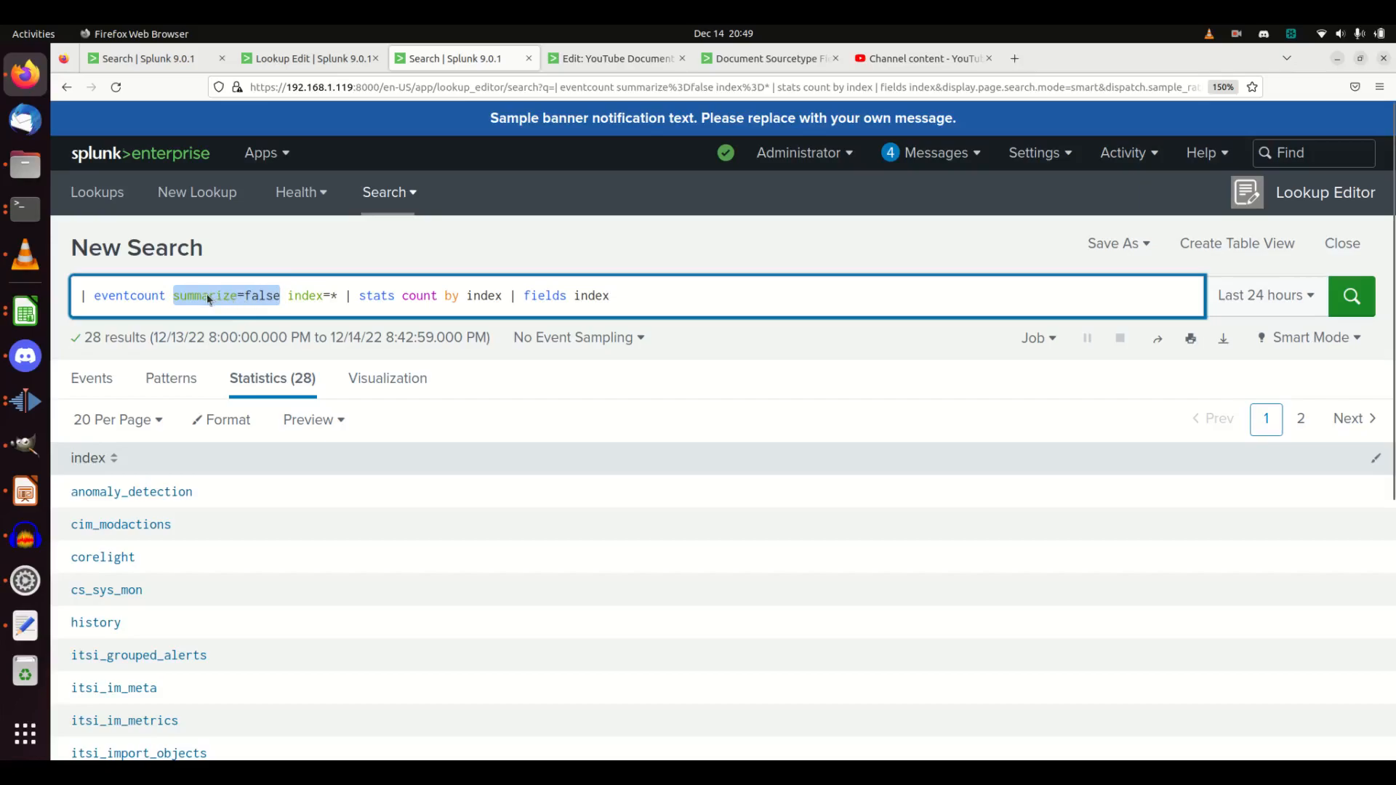
left_click(246, 298)
mouse_move(177, 298)
left_mouse_down()
mouse_move(281, 297)
mouse_move(174, 295)
left_mouse_up()
left_click(281, 295)
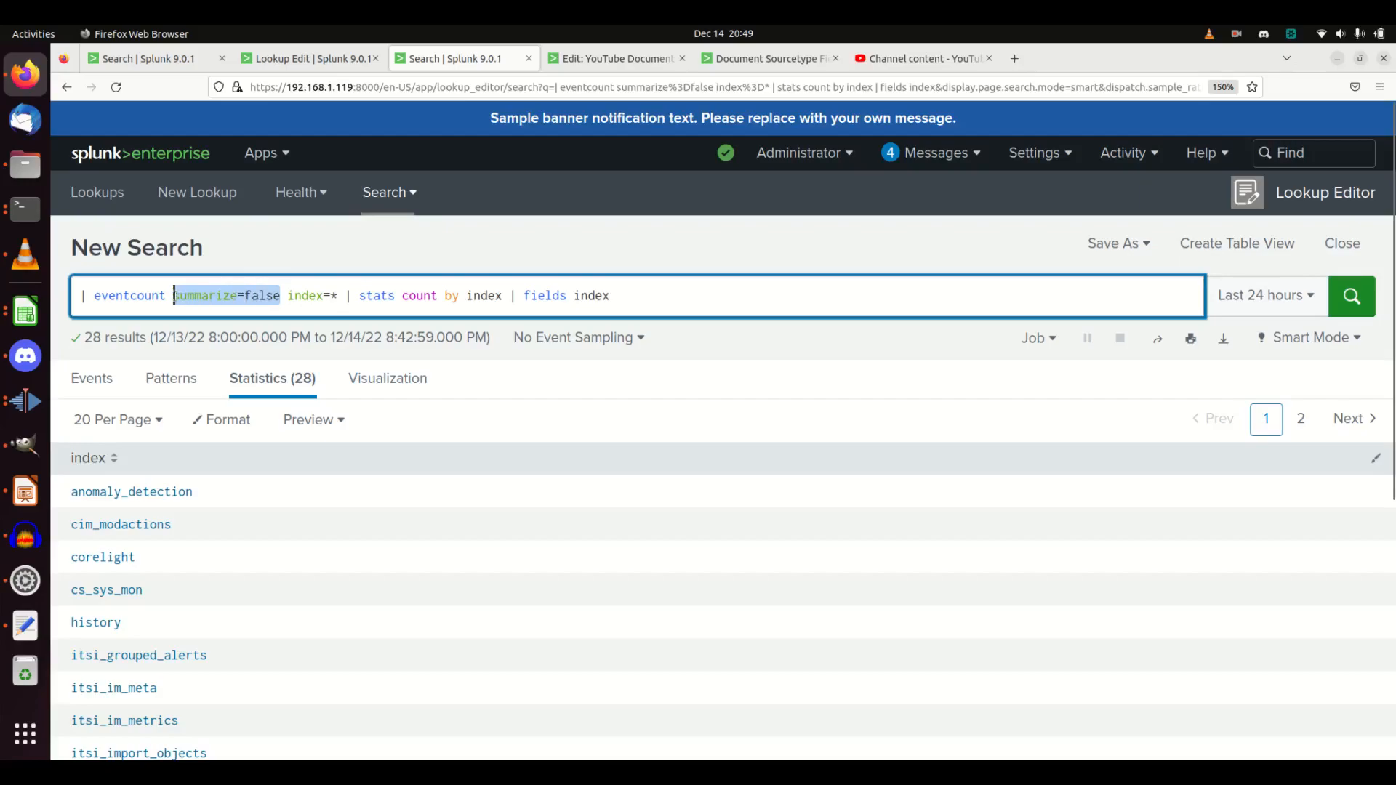
left_click(260, 297)
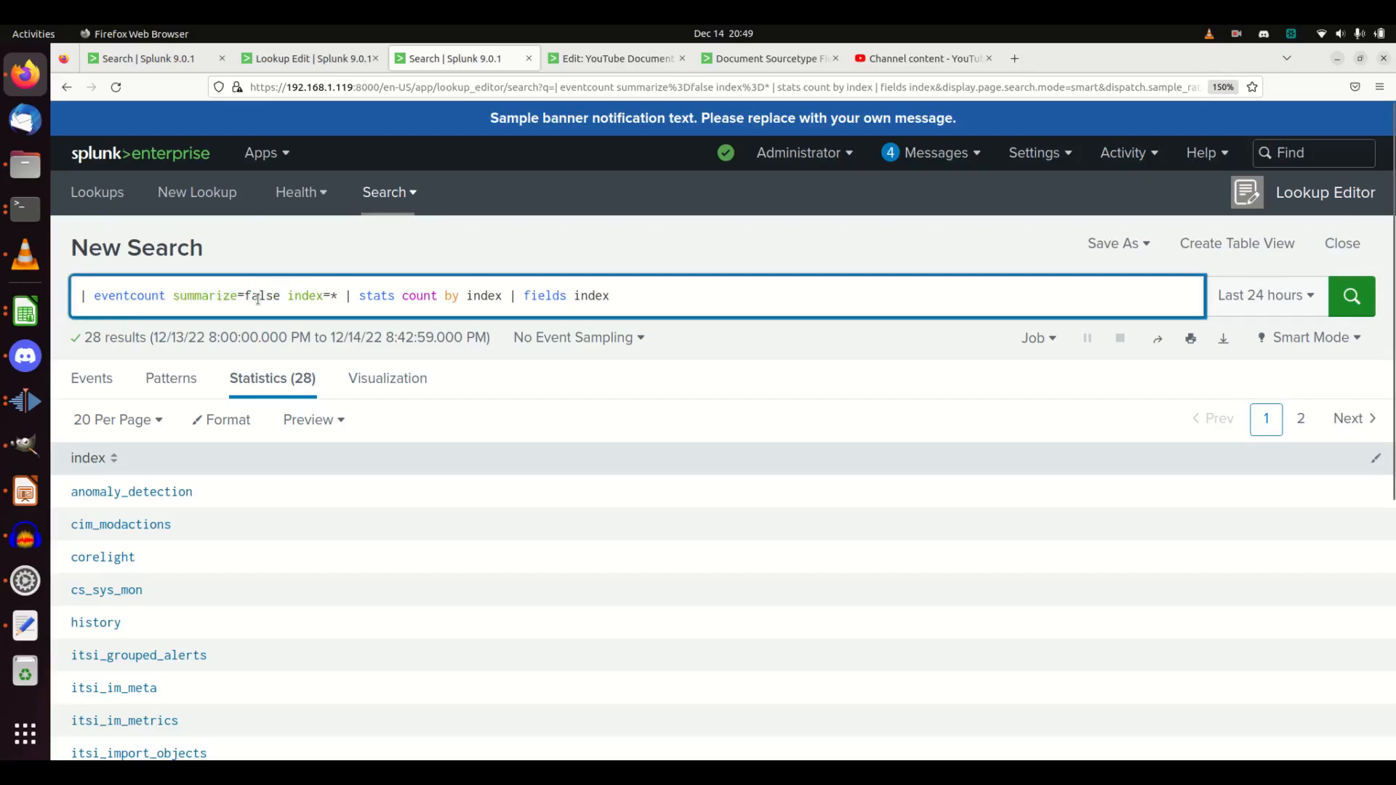
Step: Try an underscore before the index wildcard in the eventcount query, and remove it again
left_click(332, 297)
type("_")
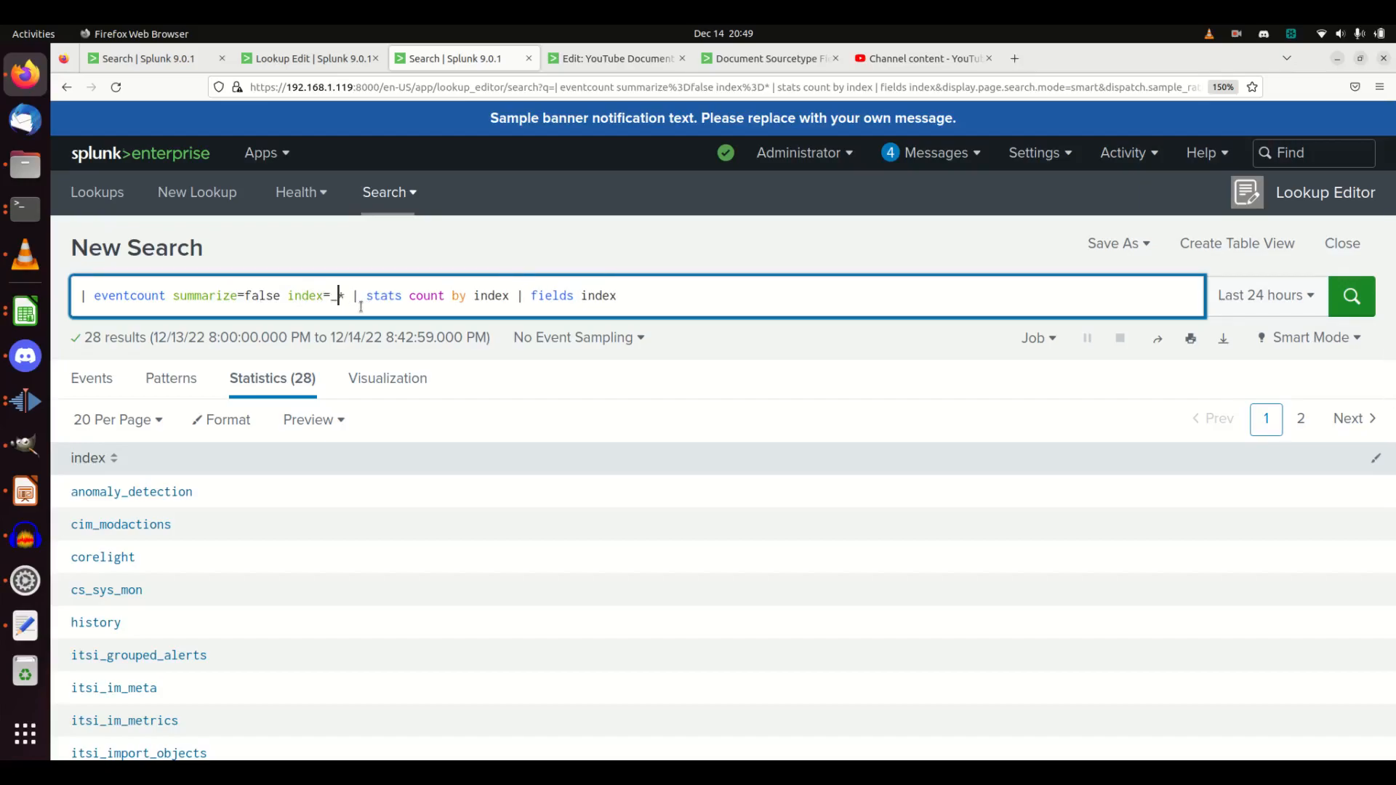
key("BackSpace")
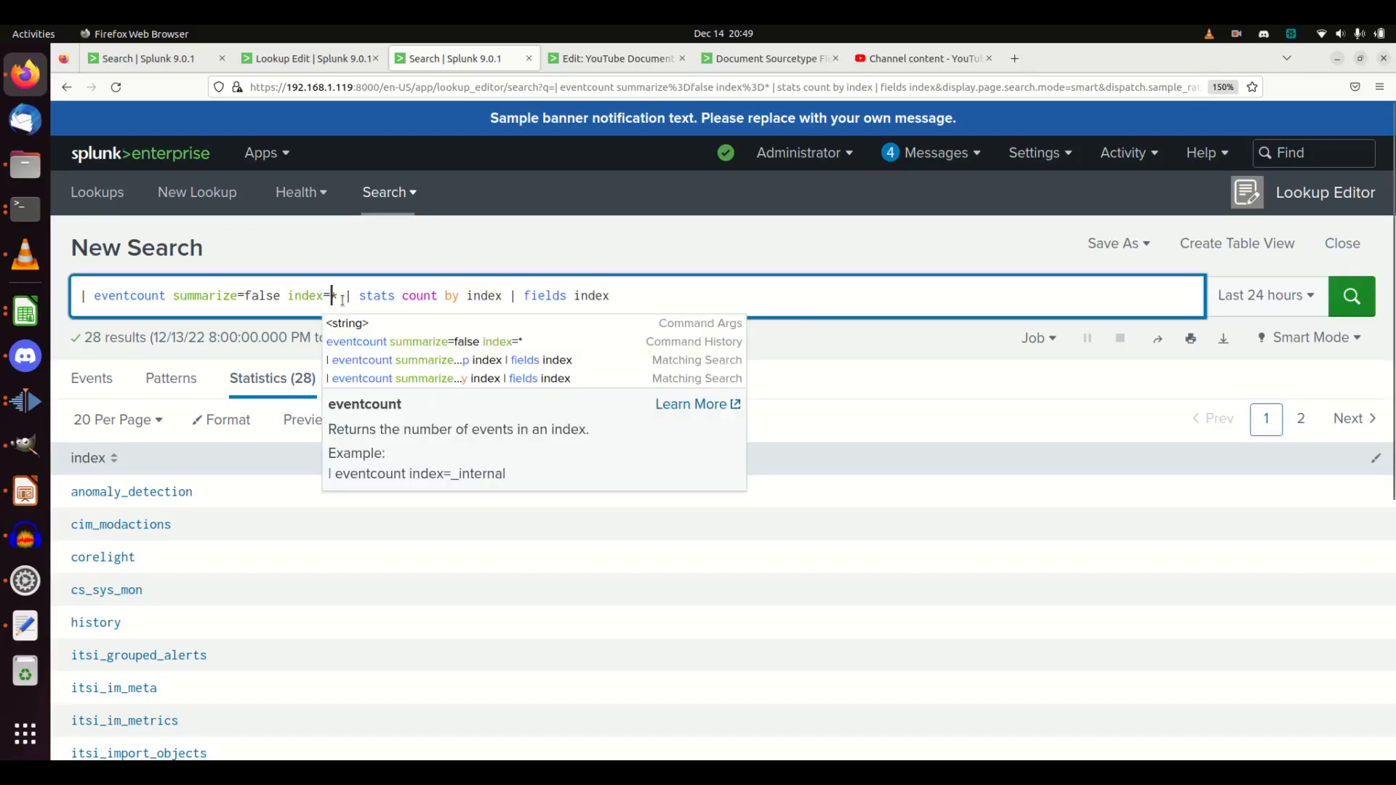
left_click(339, 297)
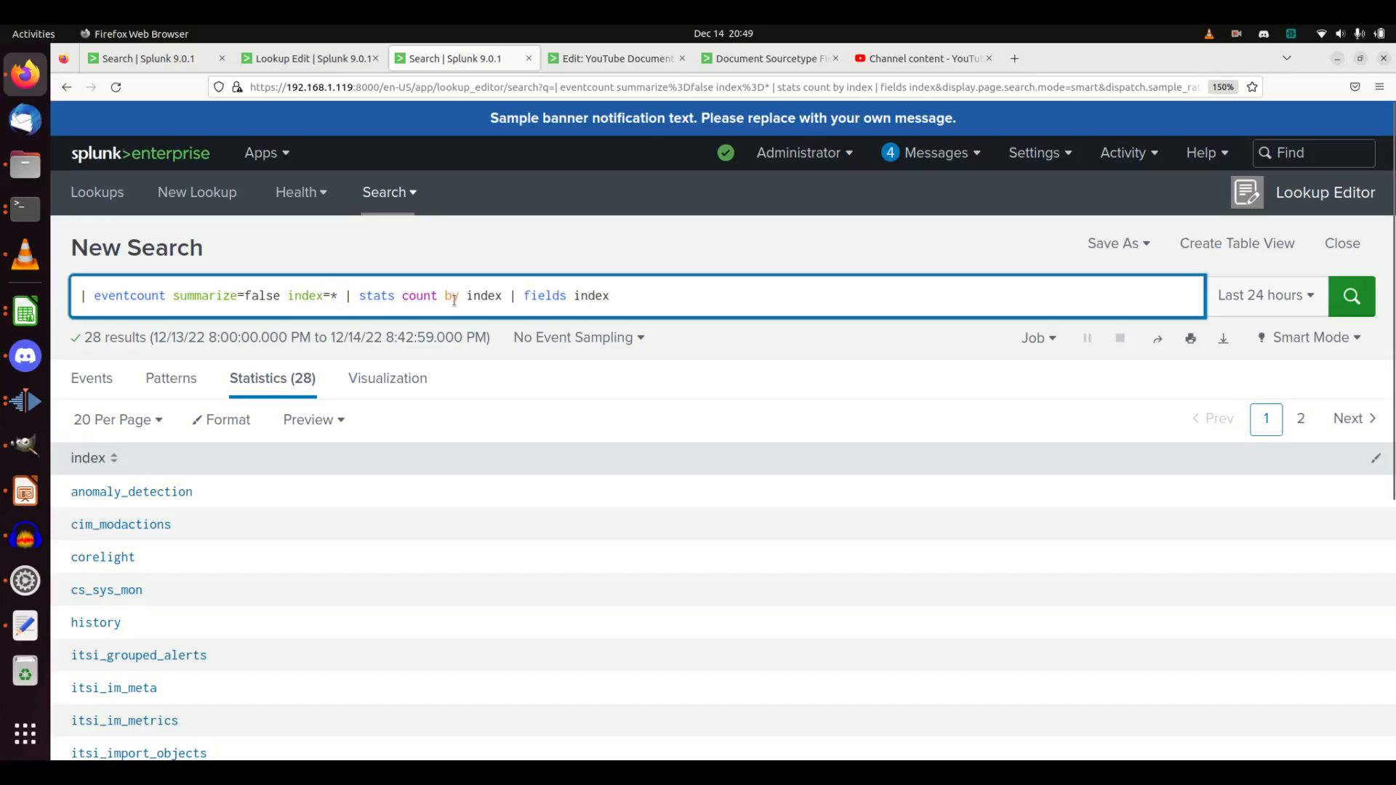
Step: Run only the eventcount part of the query to examine its output, and restore the stats and fields commands
left_click_drag(345, 294, 736, 293)
key("BackSpace")
key("Return")
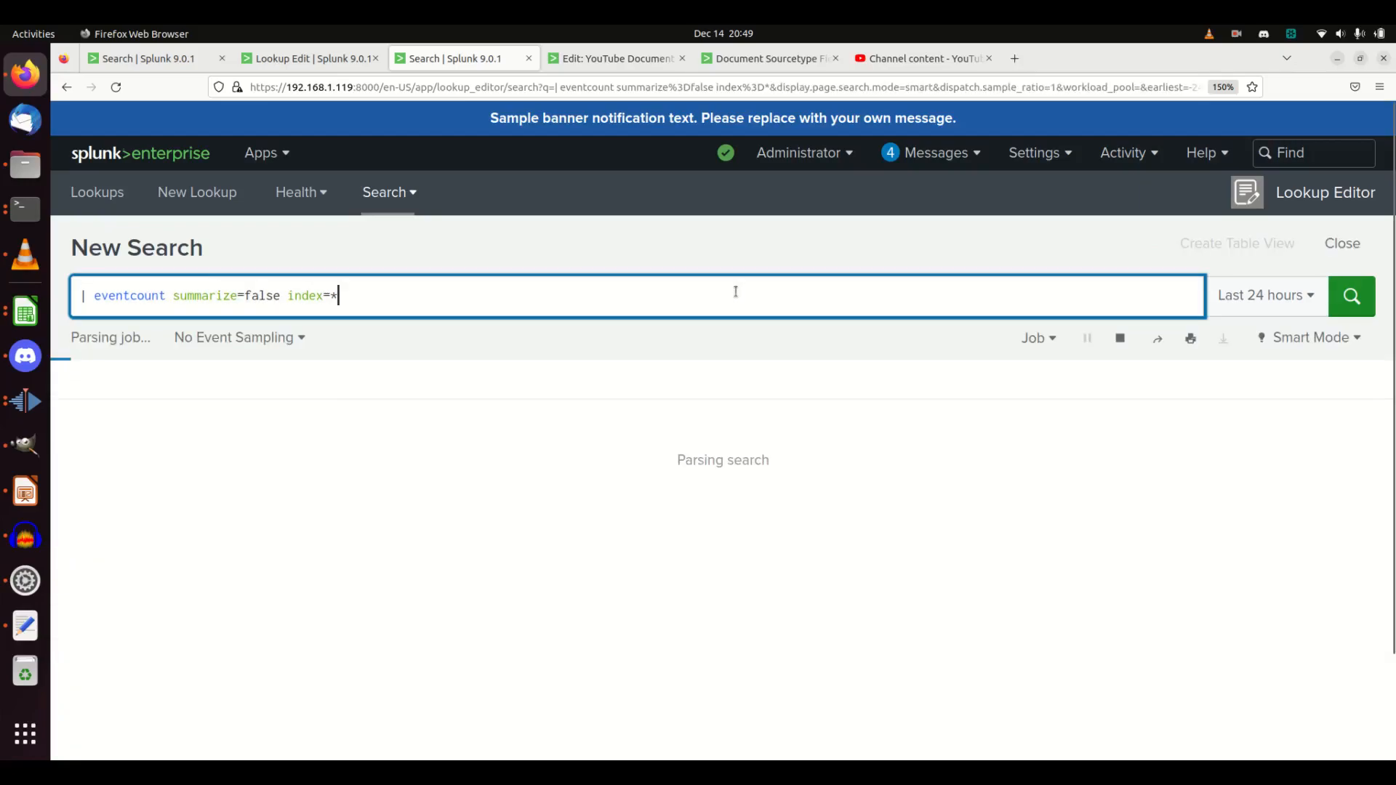
scroll(604, 538, "down", 5)
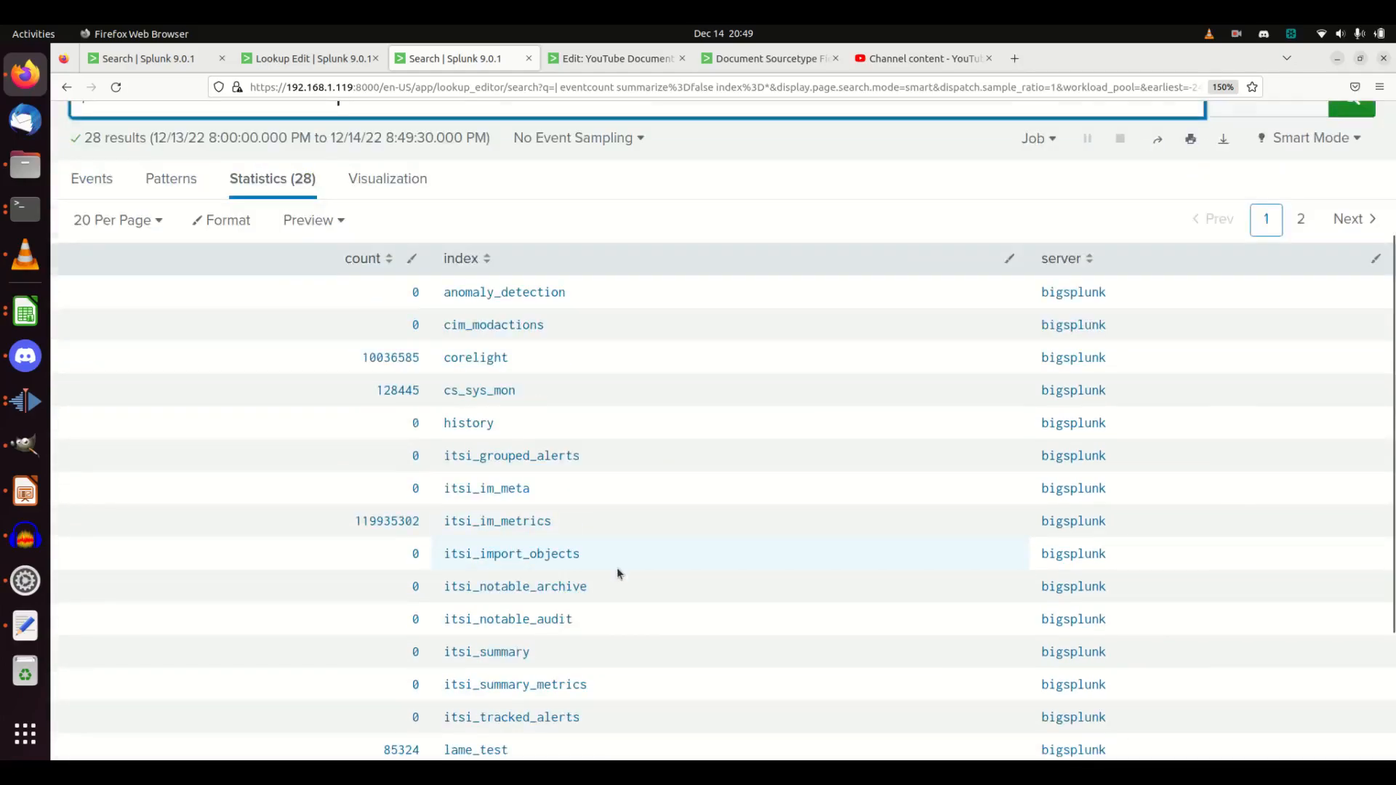
scroll(615, 561, "up", 5)
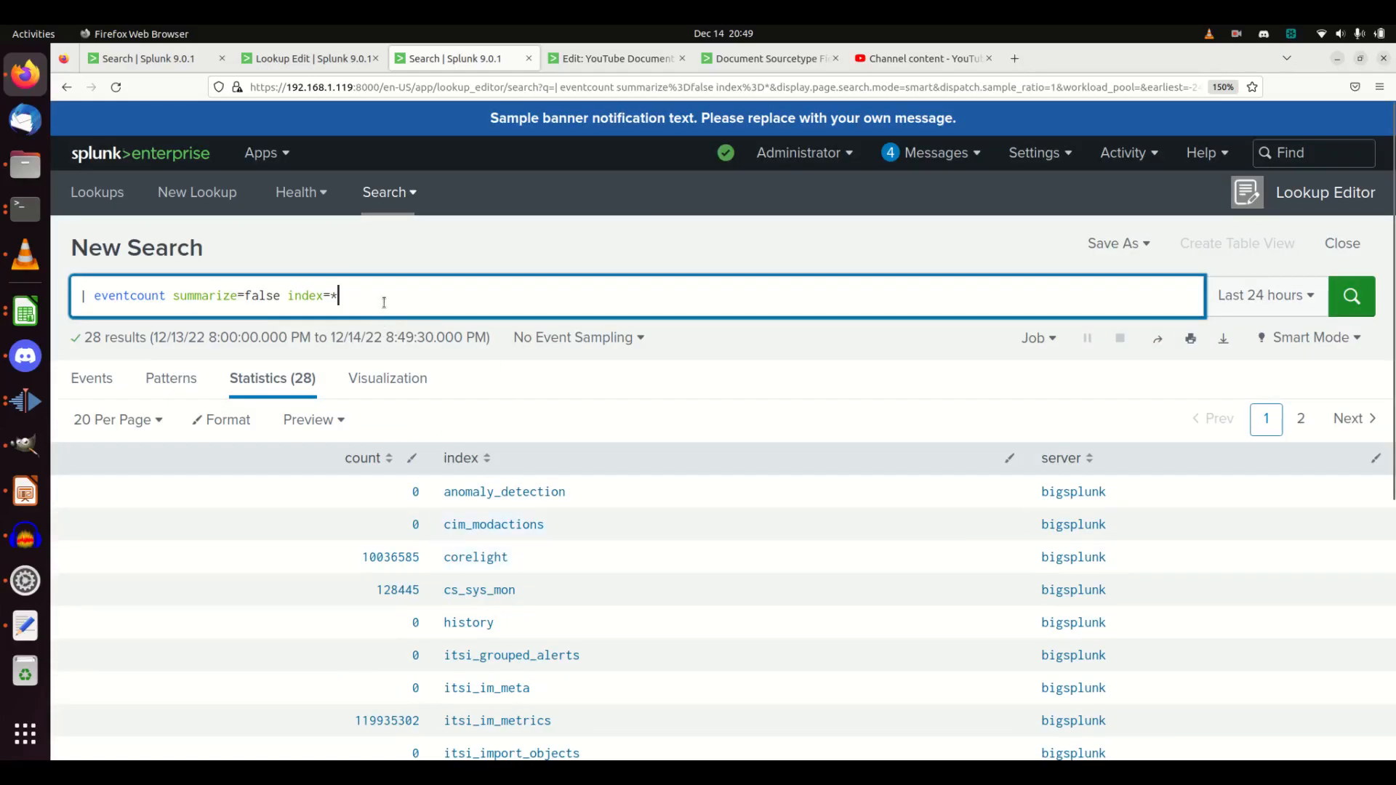
key("ctrl+z")
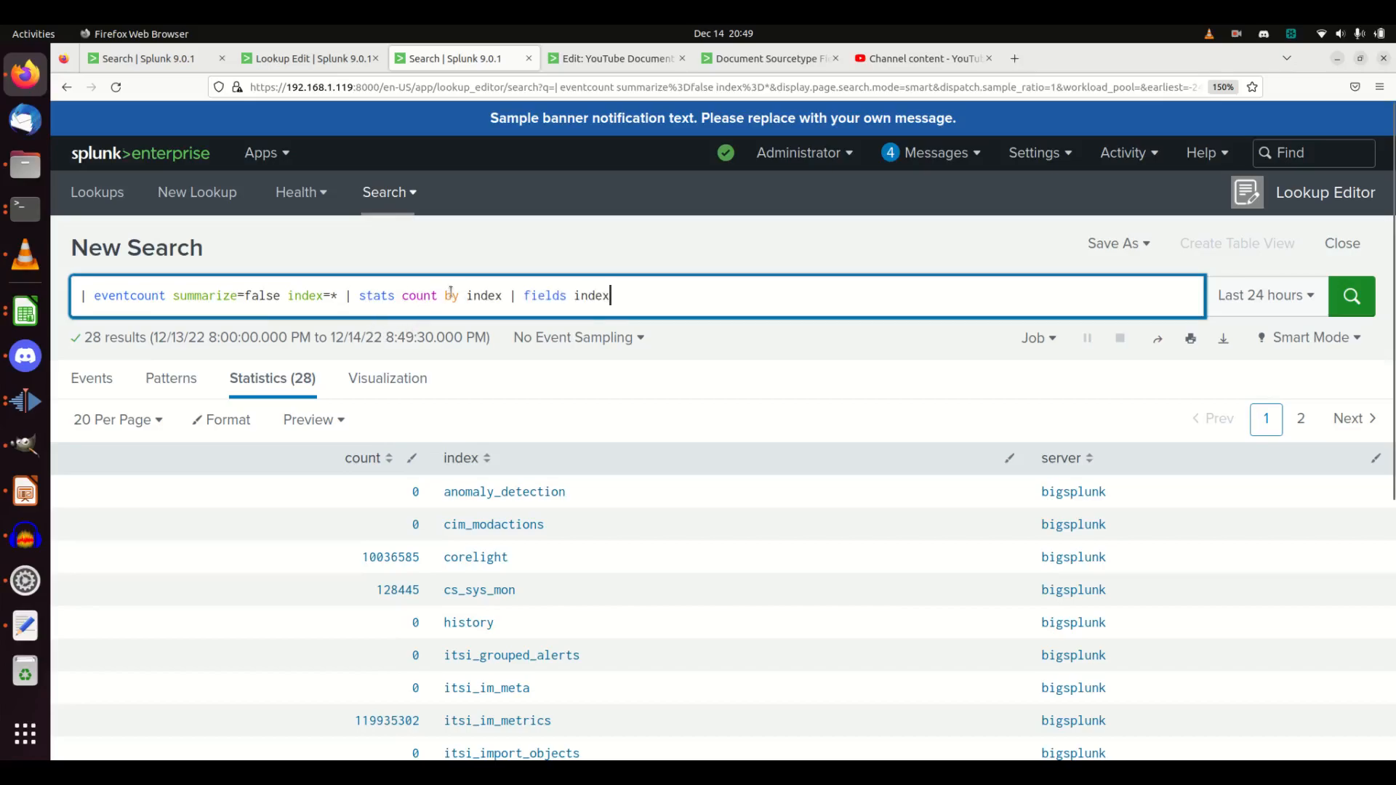
Step: Run the query without "| fields index" to examine the stats output, and restore the removed command
left_click_drag(503, 296, 656, 301)
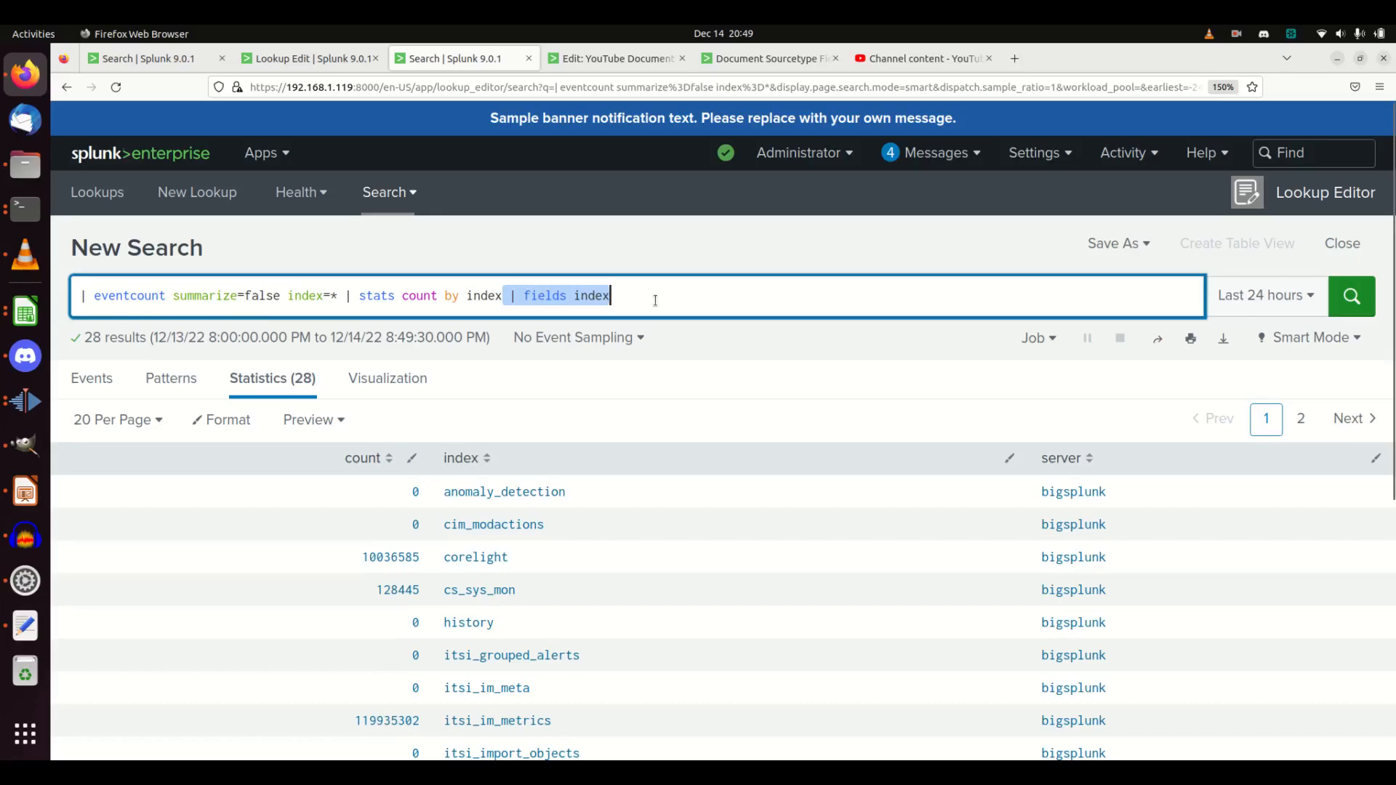
key("BackSpace")
key("Return")
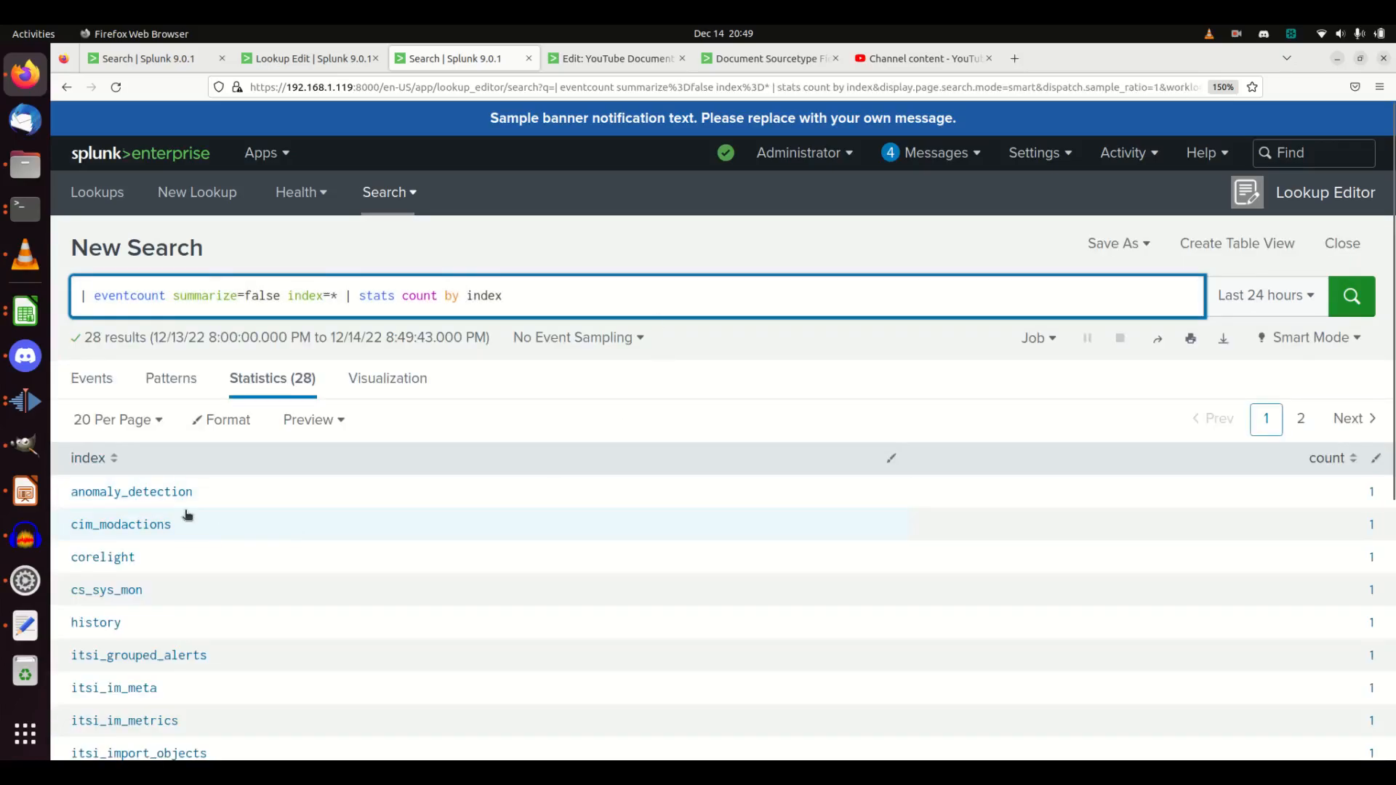
scroll(177, 655, "down", 5)
scroll(177, 640, "up", 5)
key("ctrl+z")
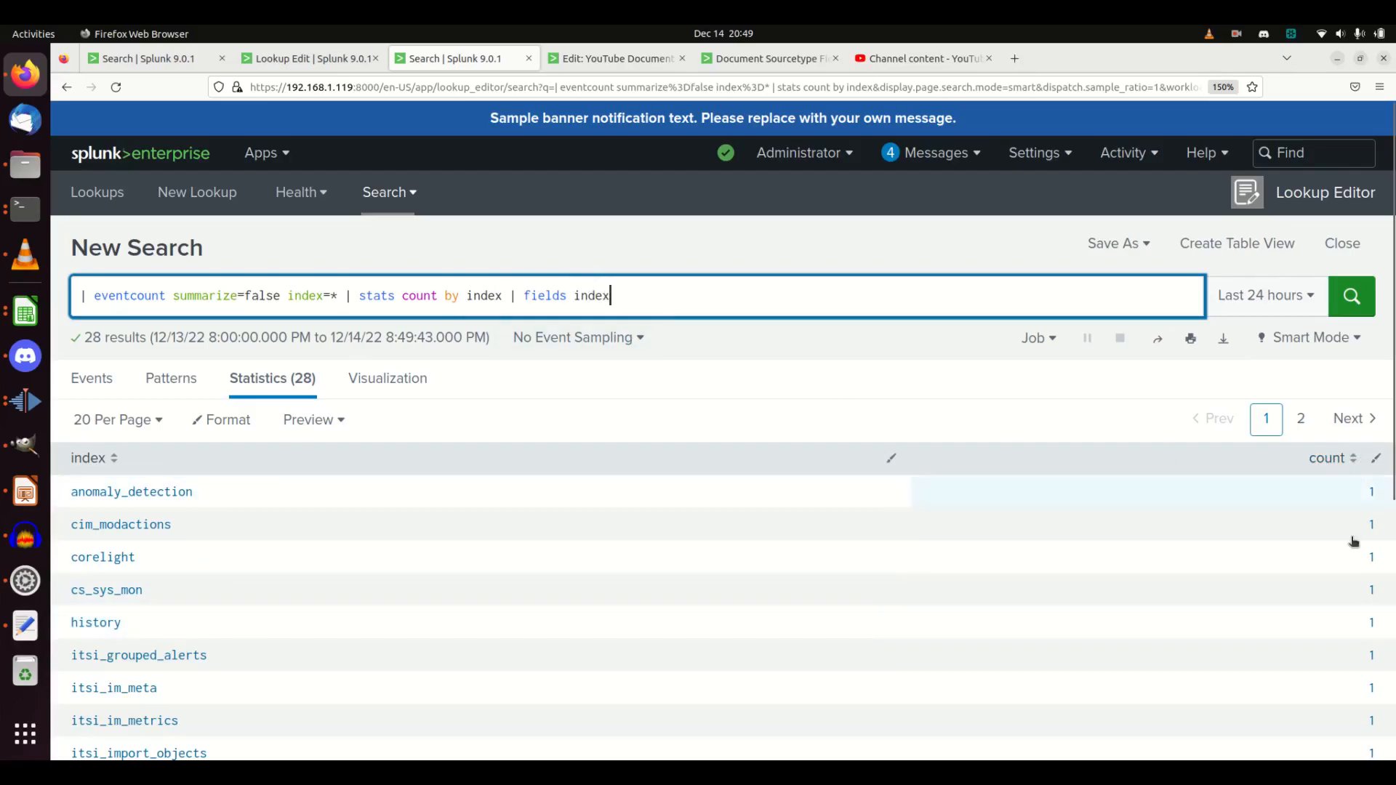
Step: Rerun the full query ending in "| fields index" and review the listed indexes
double_click(648, 294)
left_click(581, 296)
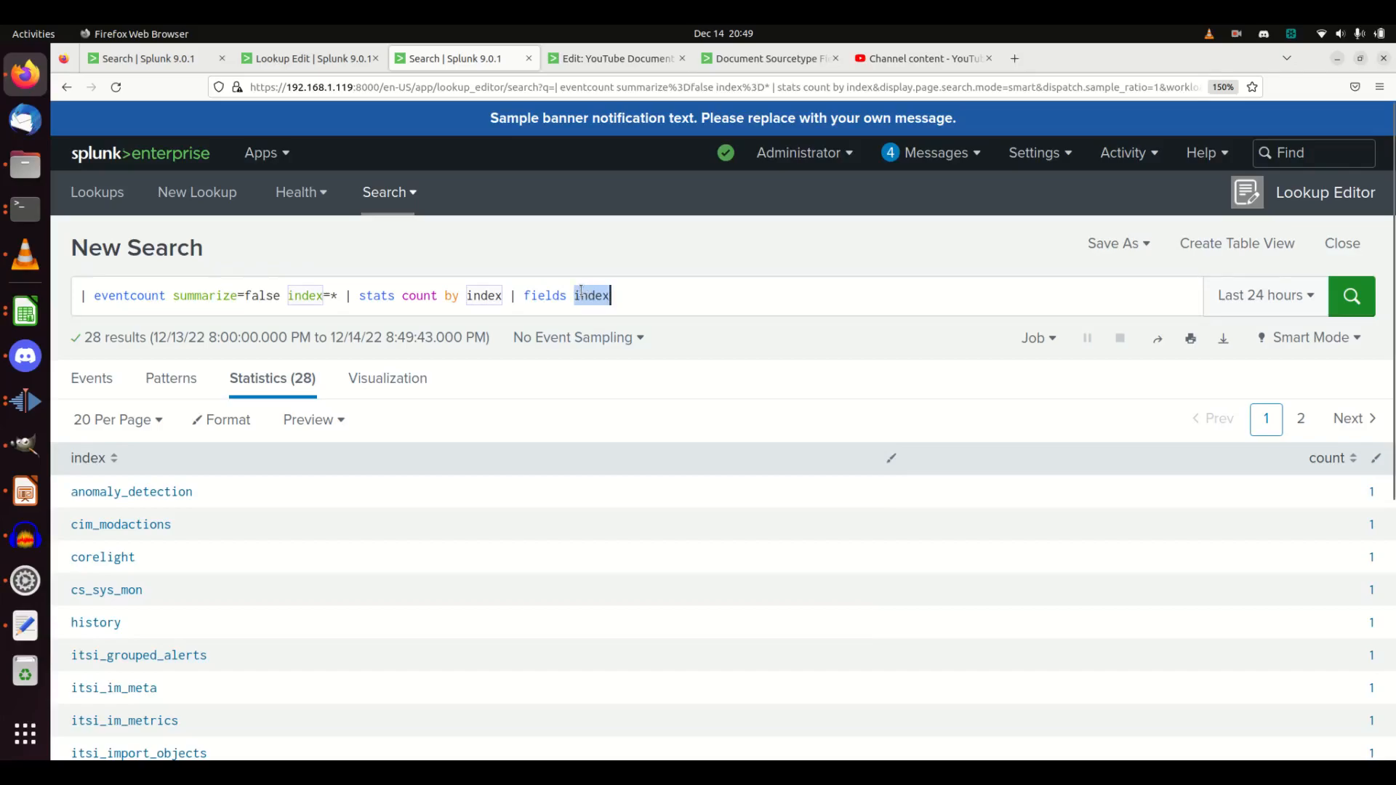
double_click(589, 295)
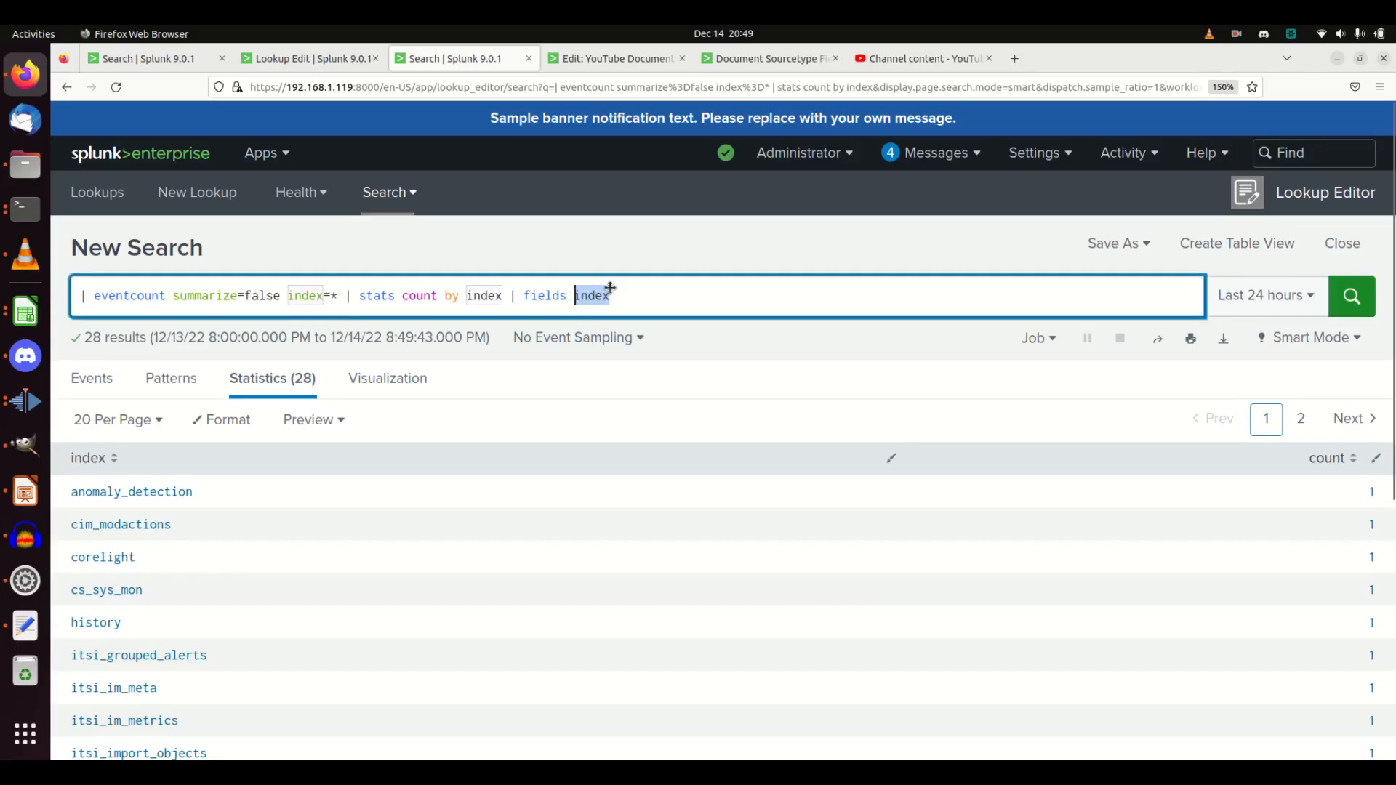
key("ctrl+a")
left_click(611, 292)
key("Return")
scroll(194, 567, "down", 5)
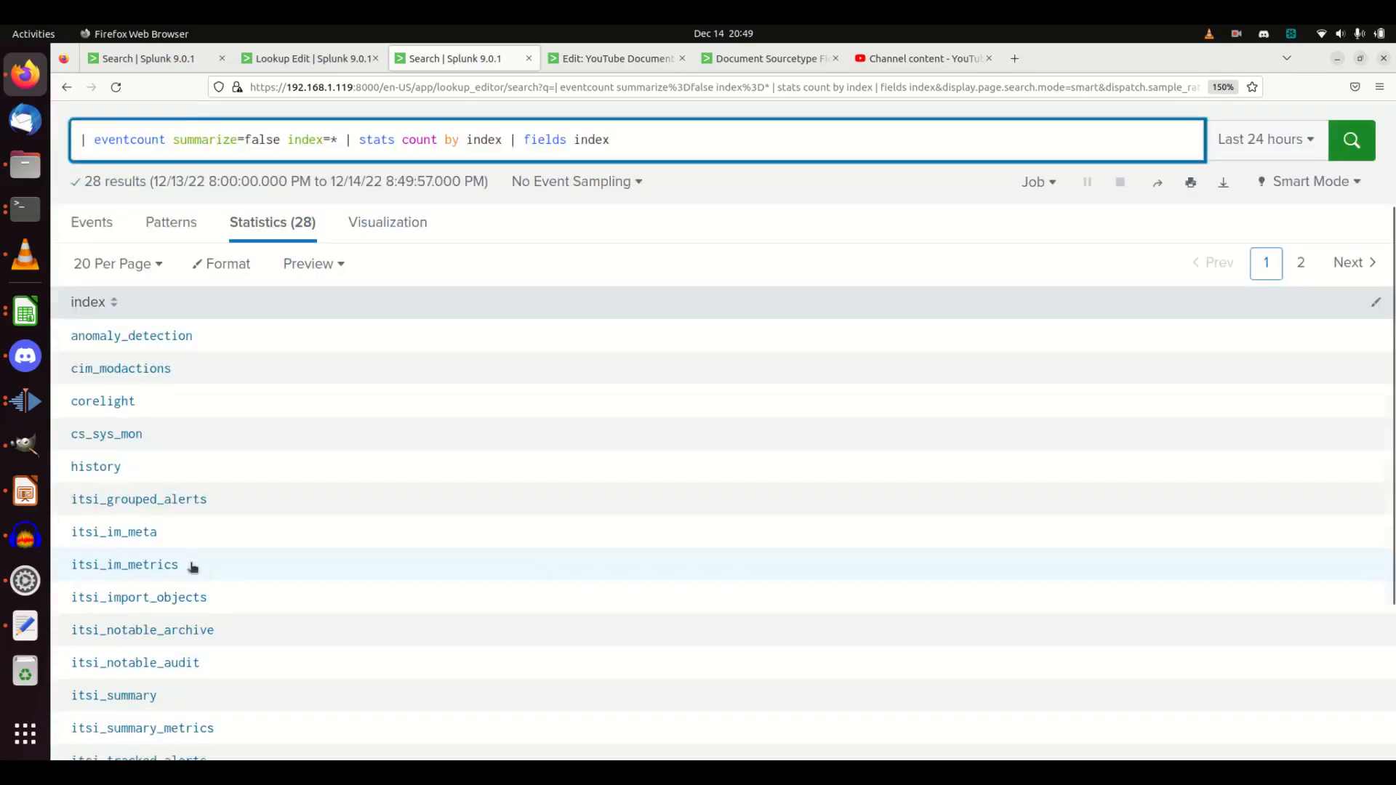
scroll(211, 567, "up", 5)
Step: Copy the entire eventcount query, and switch to the SourcetypeInfo lookup page
triple_click(418, 297)
key("ctrl+c")
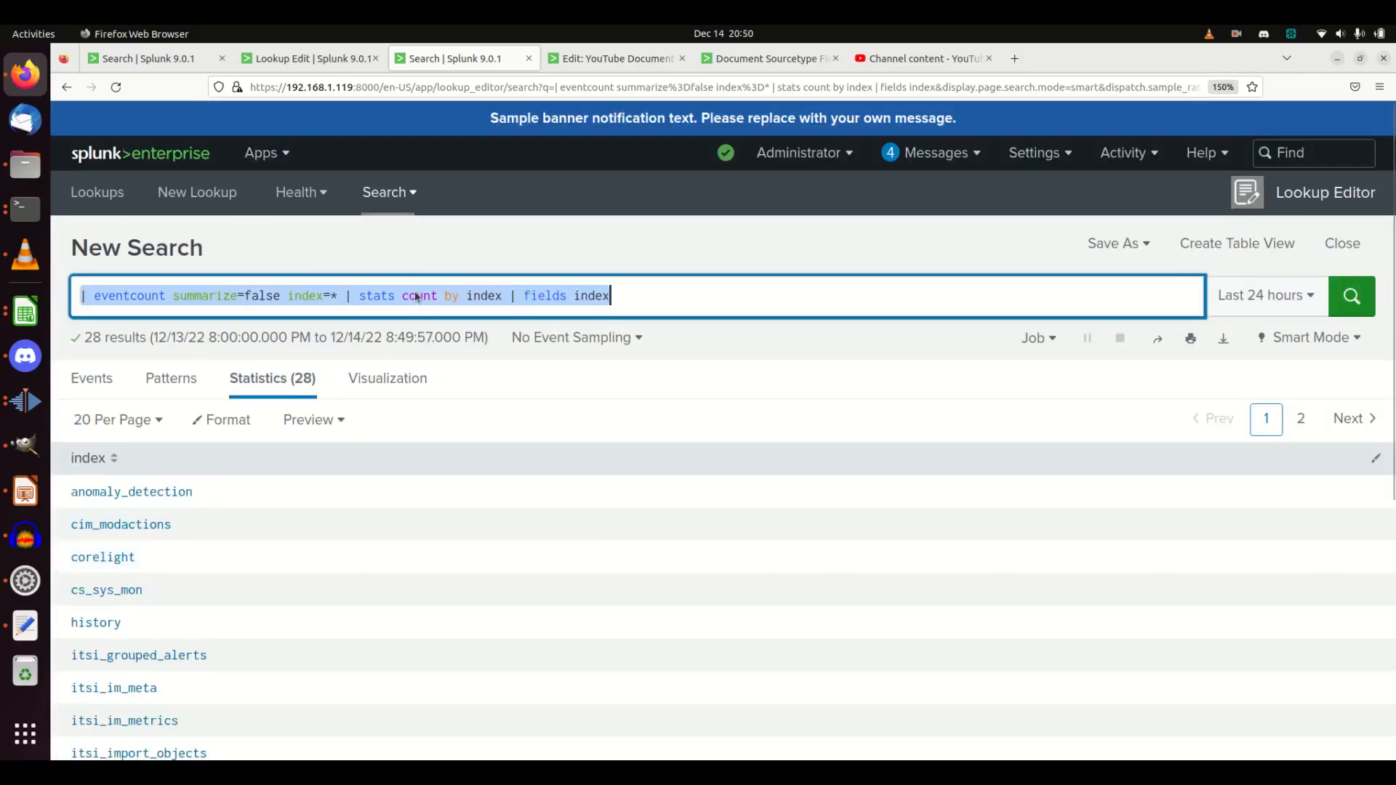
left_click(323, 56)
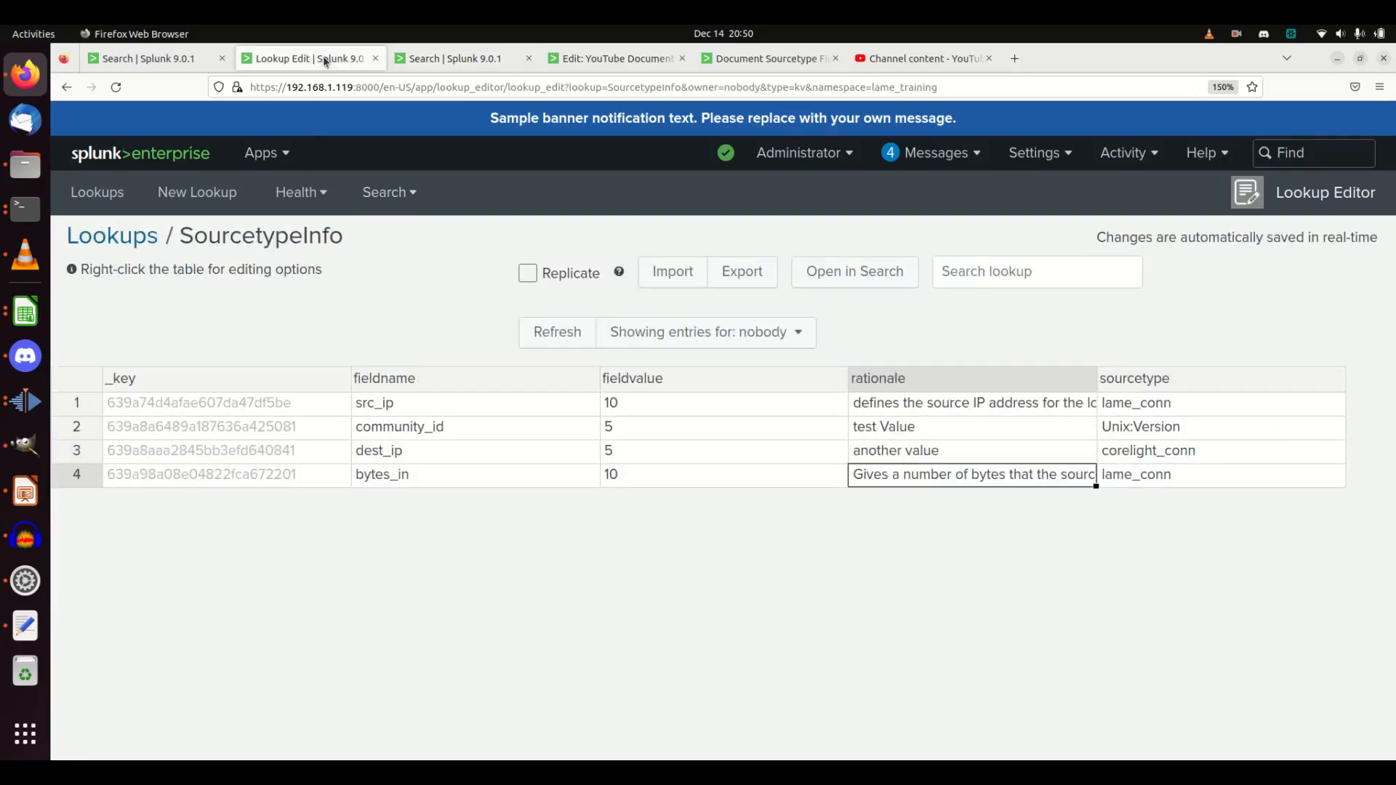
Step: Return to the dashboard editor and paste the copied eventcount query as the index dropdown's search string
left_click(629, 51)
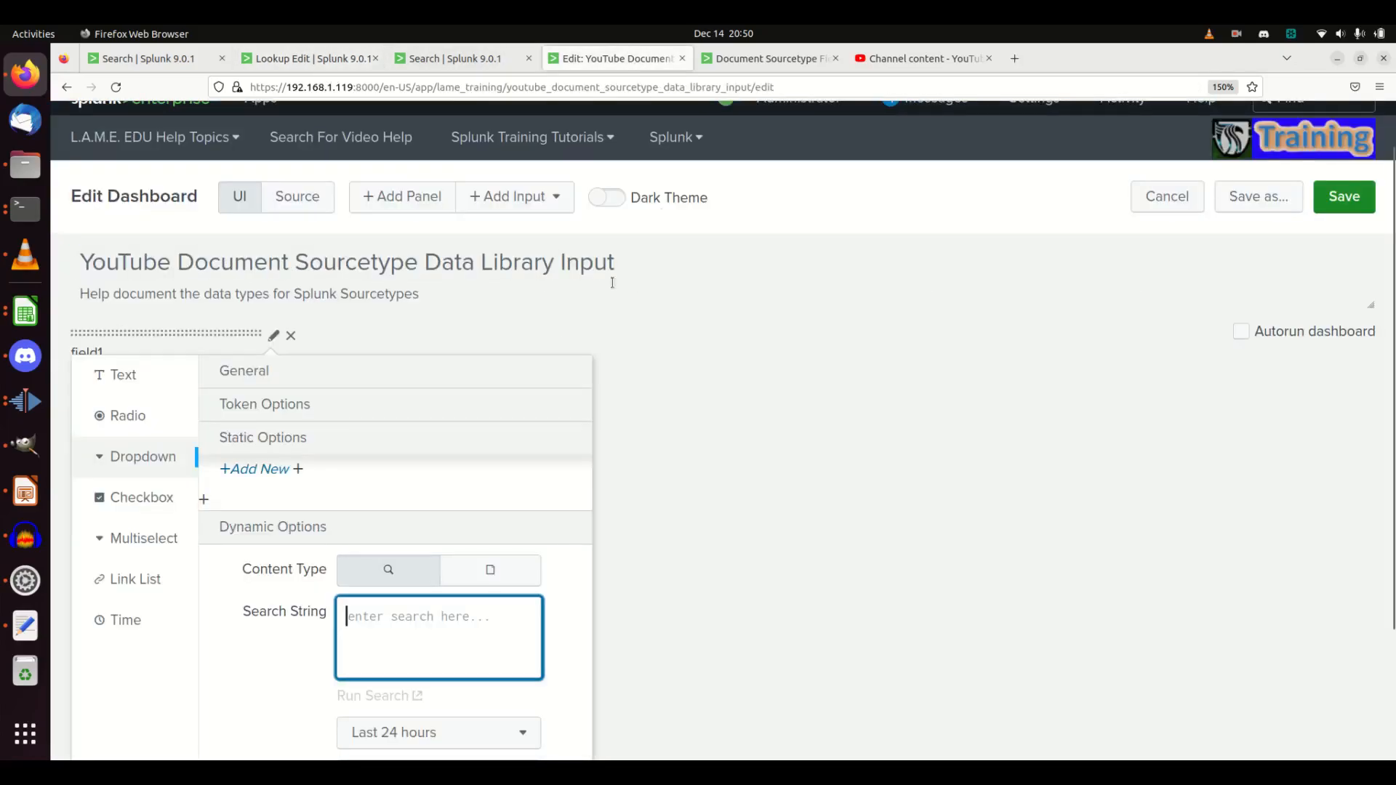
key("ctrl+v")
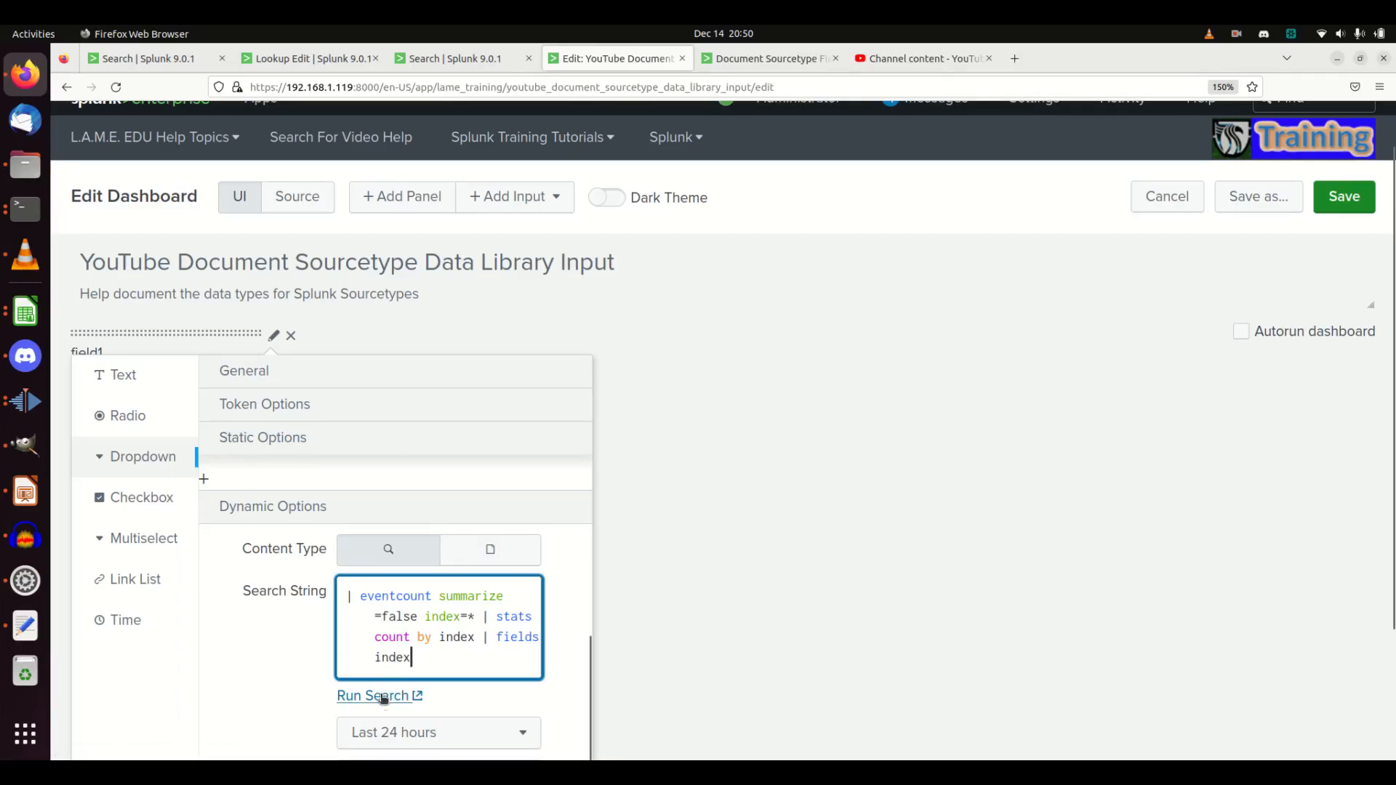
scroll(418, 656, "down", 3)
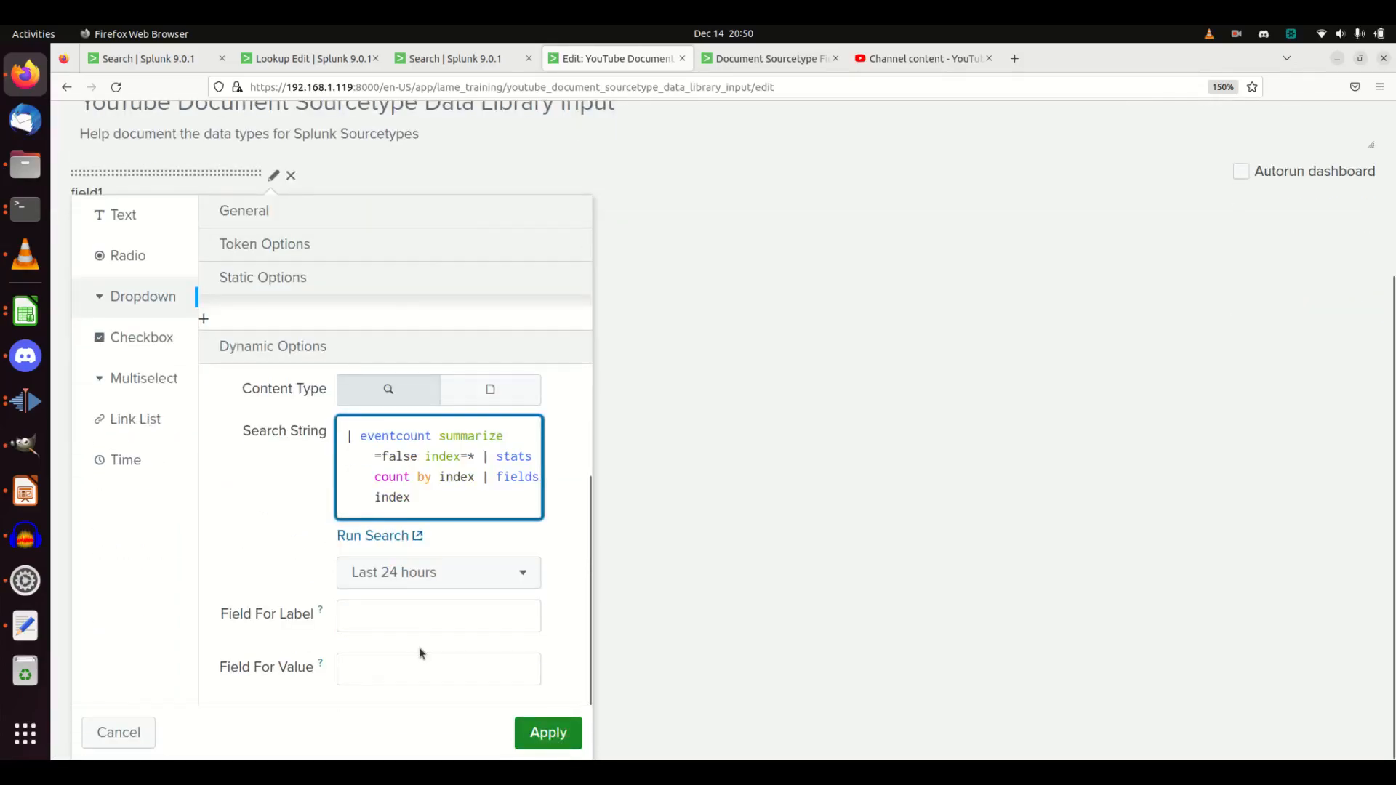
Step: Set the dropdown's Field For Label and Field For Value to index, apply the settings, and check the choices it offers
left_click(390, 623)
type("index")
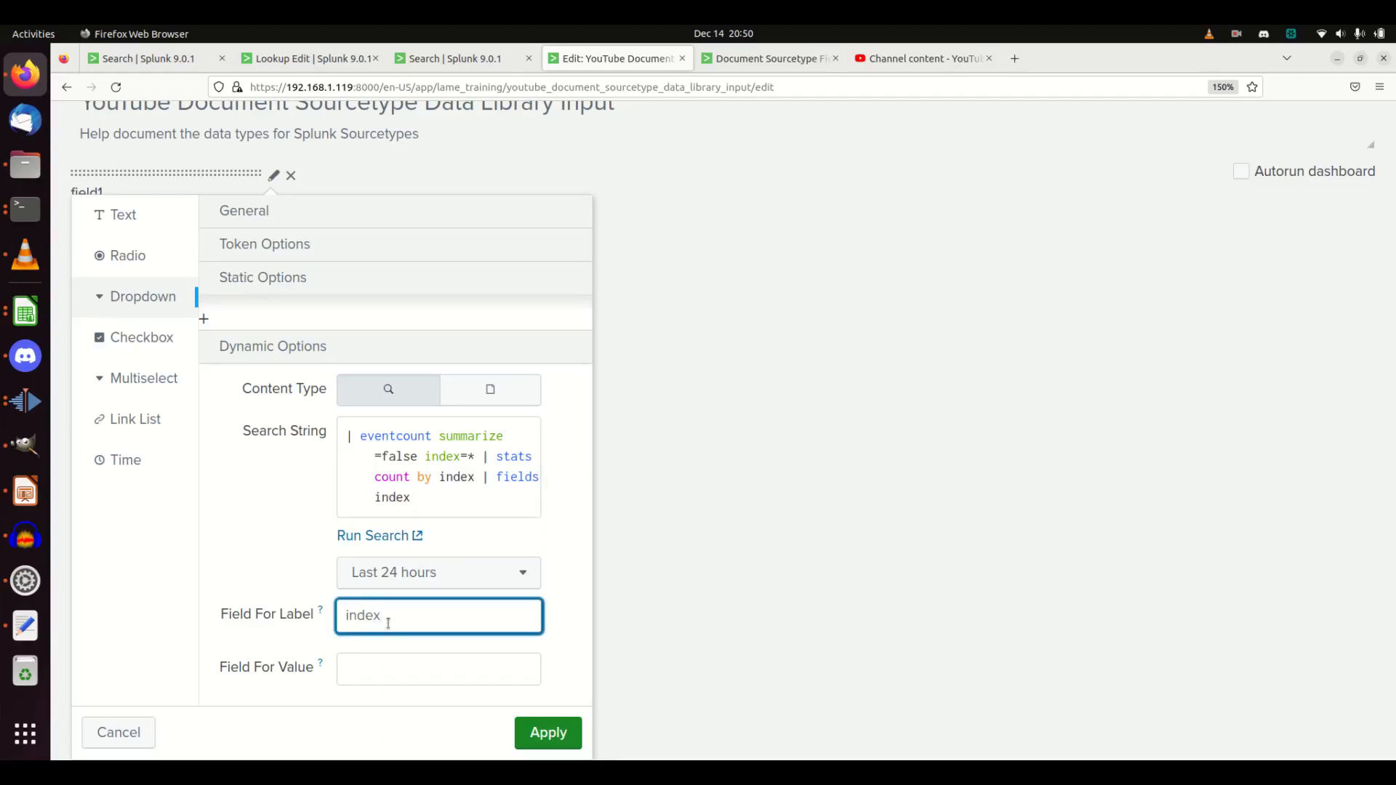
left_click(416, 680)
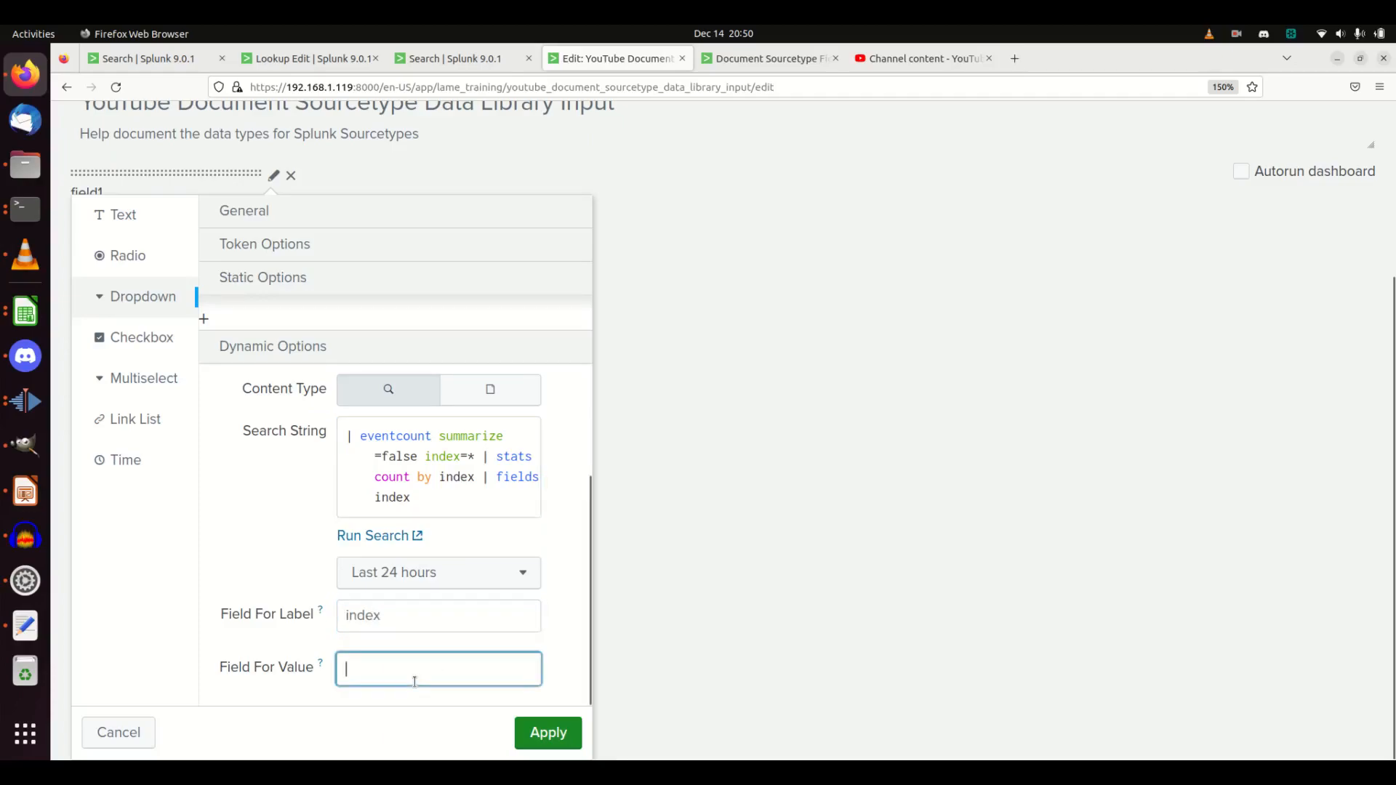
type("index")
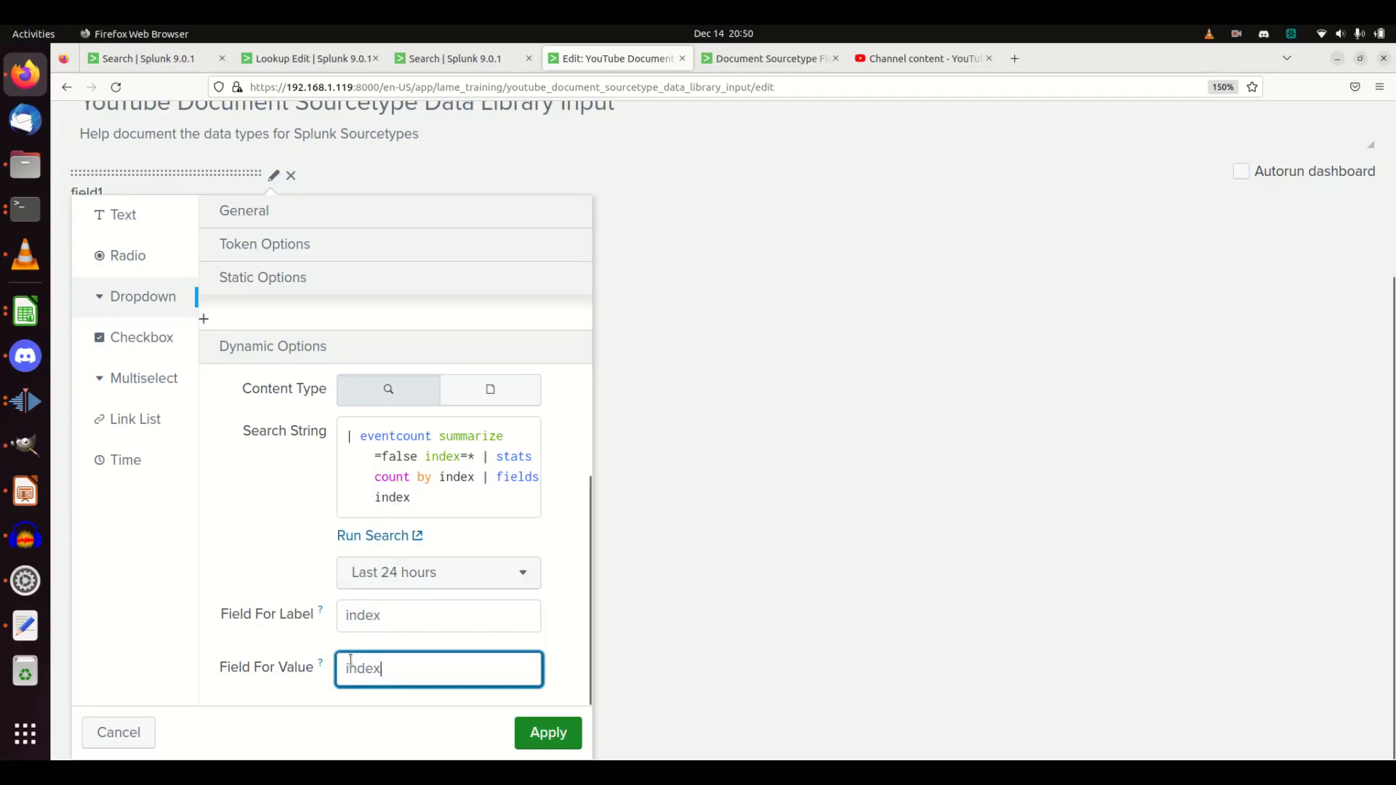
double_click(389, 620)
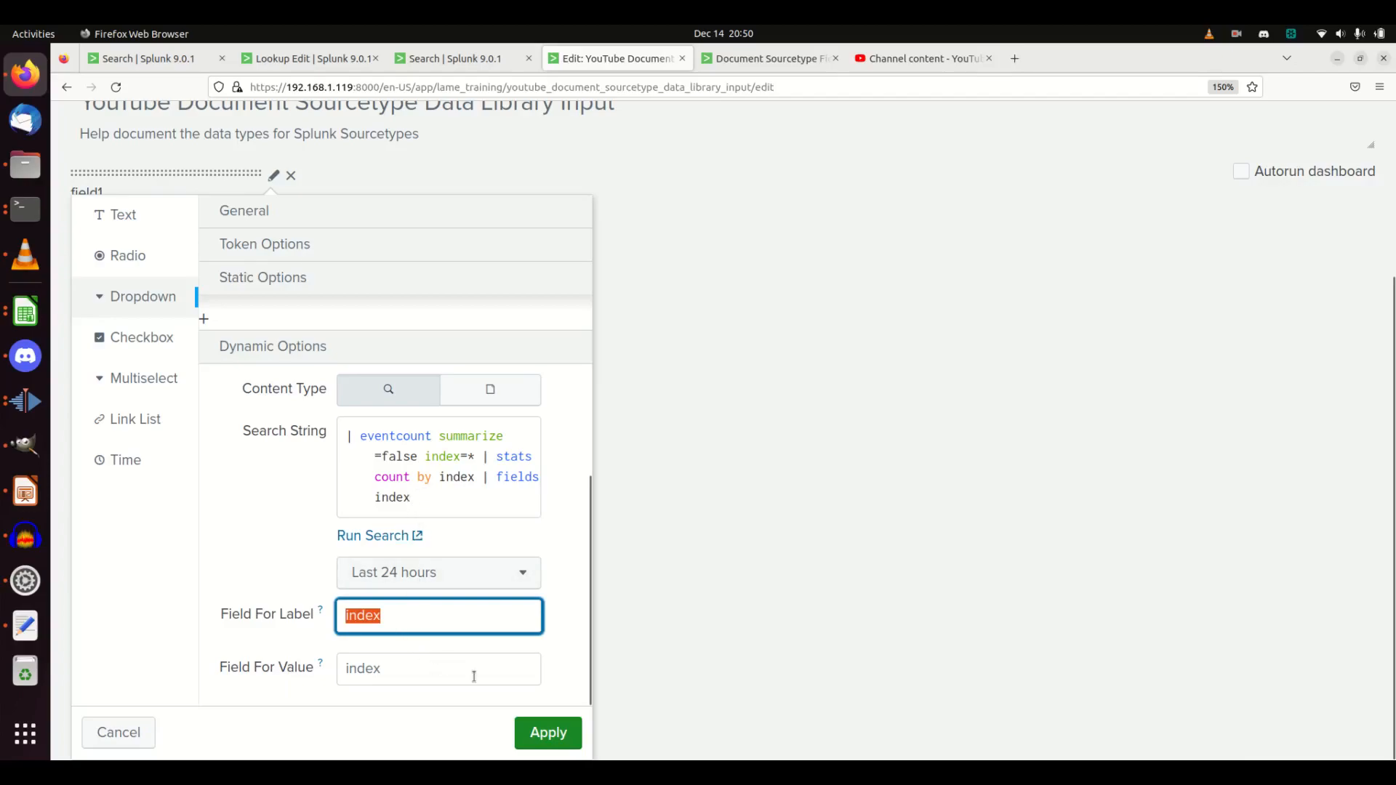
left_click(542, 736)
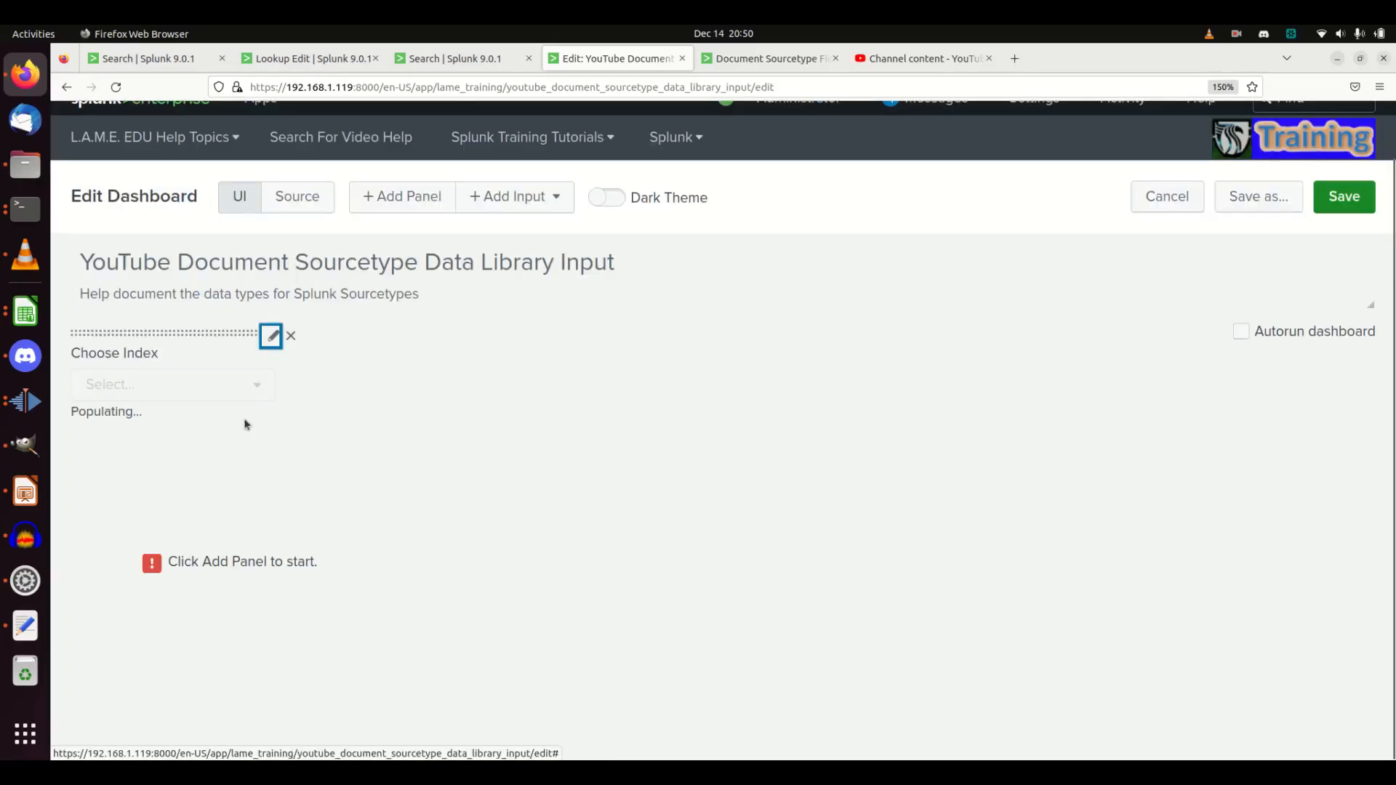
left_click(246, 385)
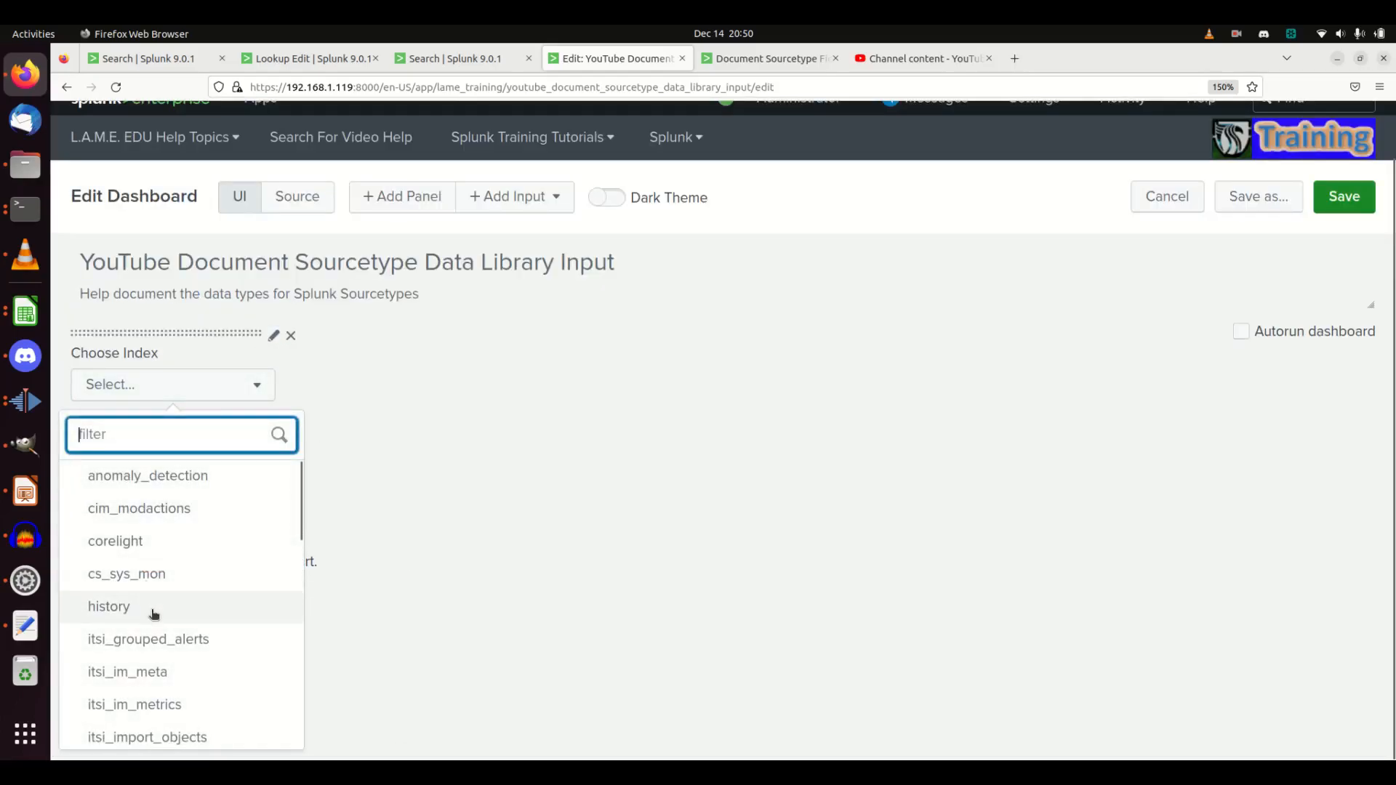
left_click(367, 422)
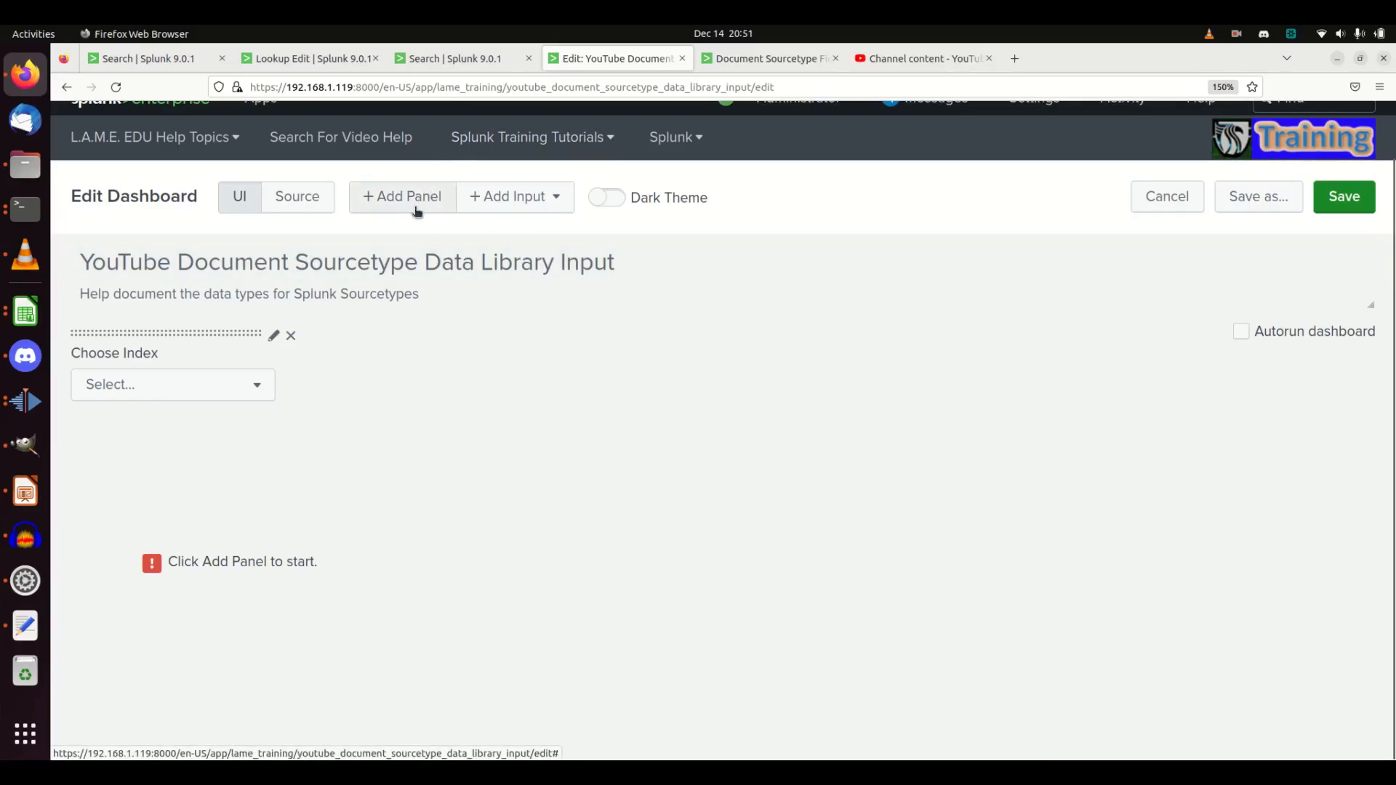
Step: On the eventcount search page, replace the query with "| metadata index=lame_training type=sourcetypes" and run it
left_click(451, 58)
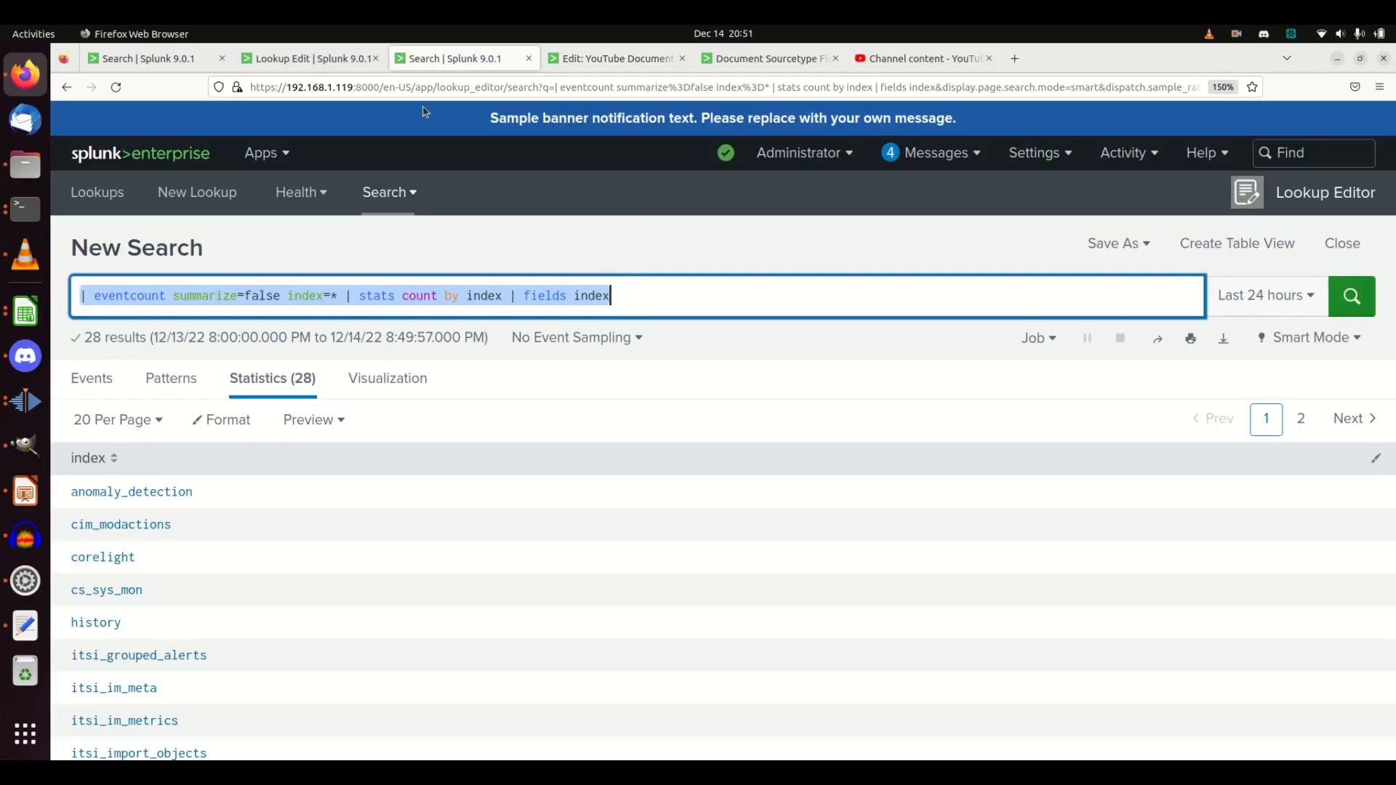
type("|")
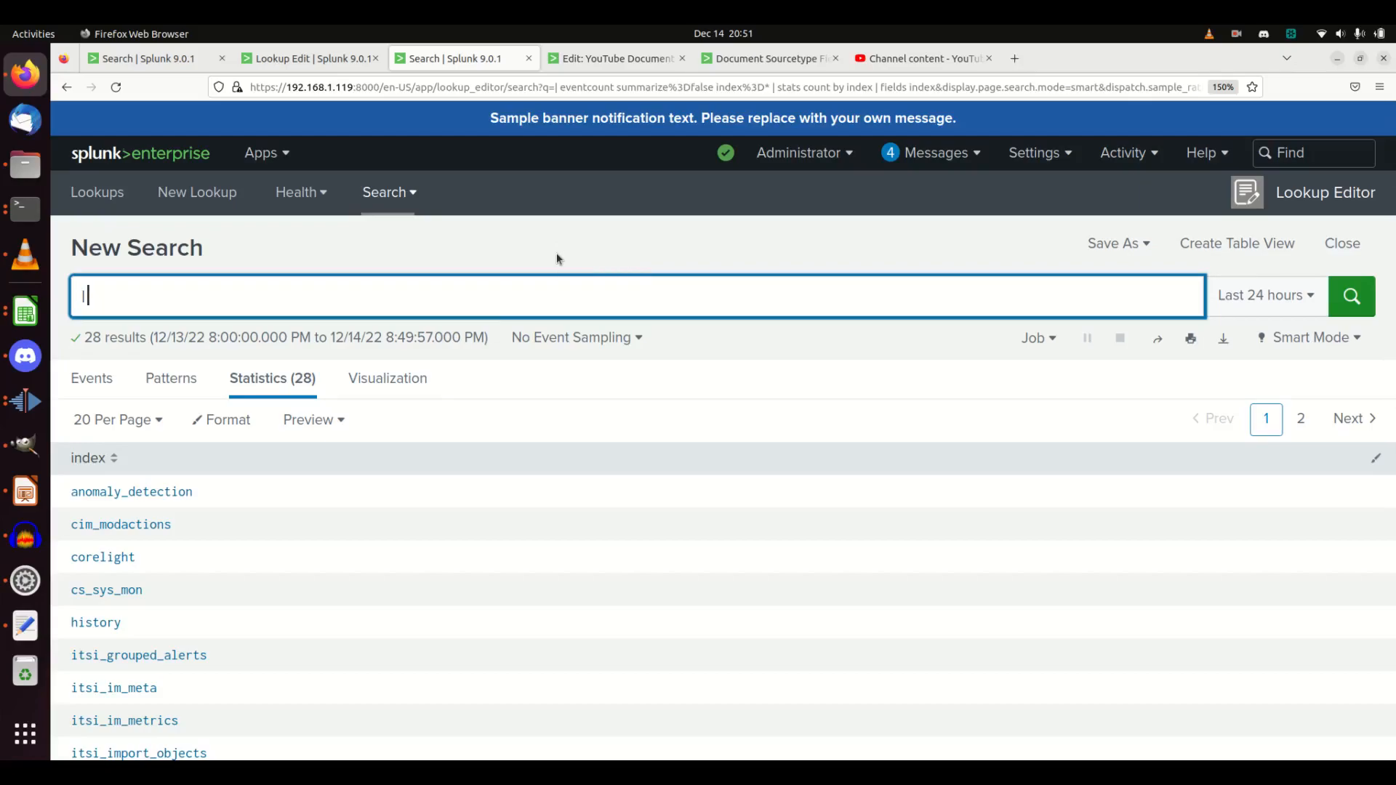
type(" metadat ")
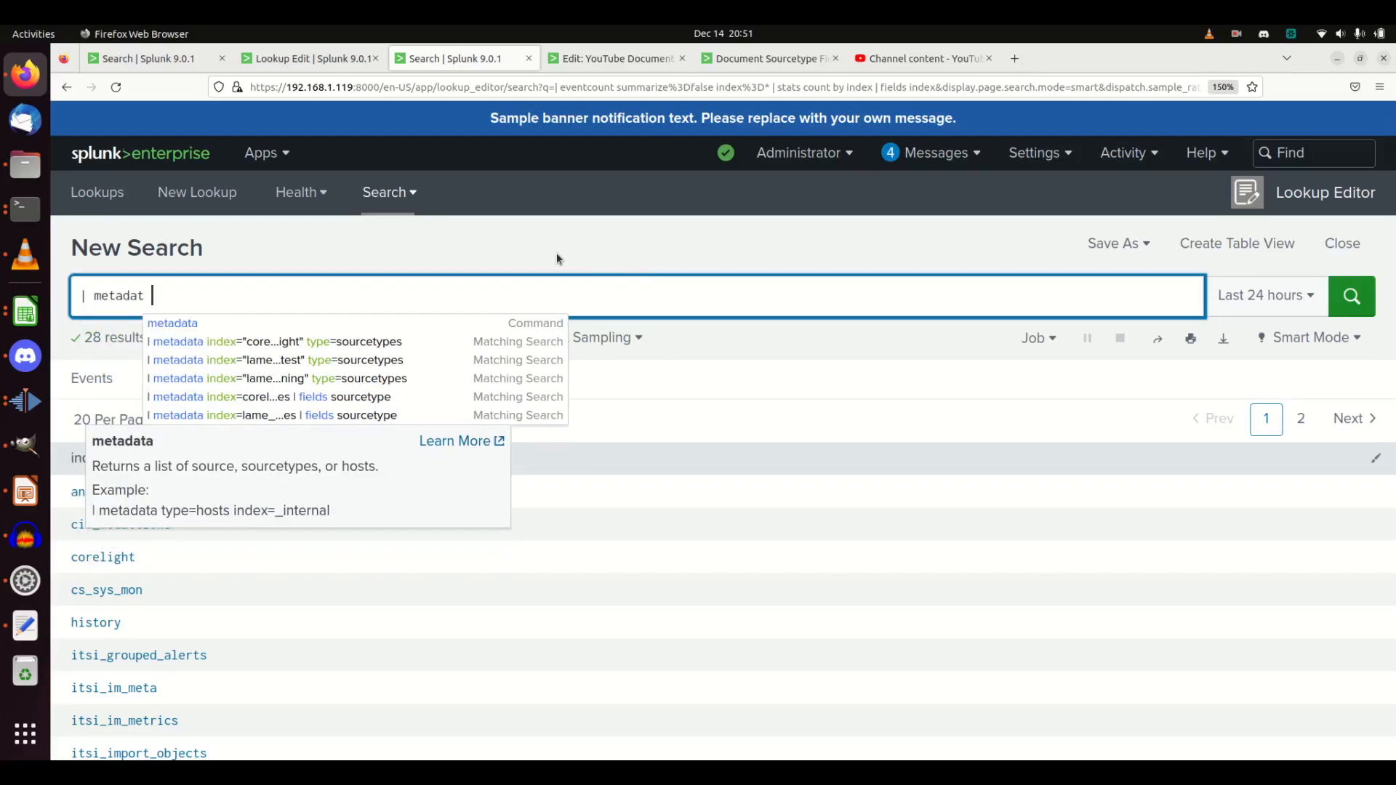
type("index=")
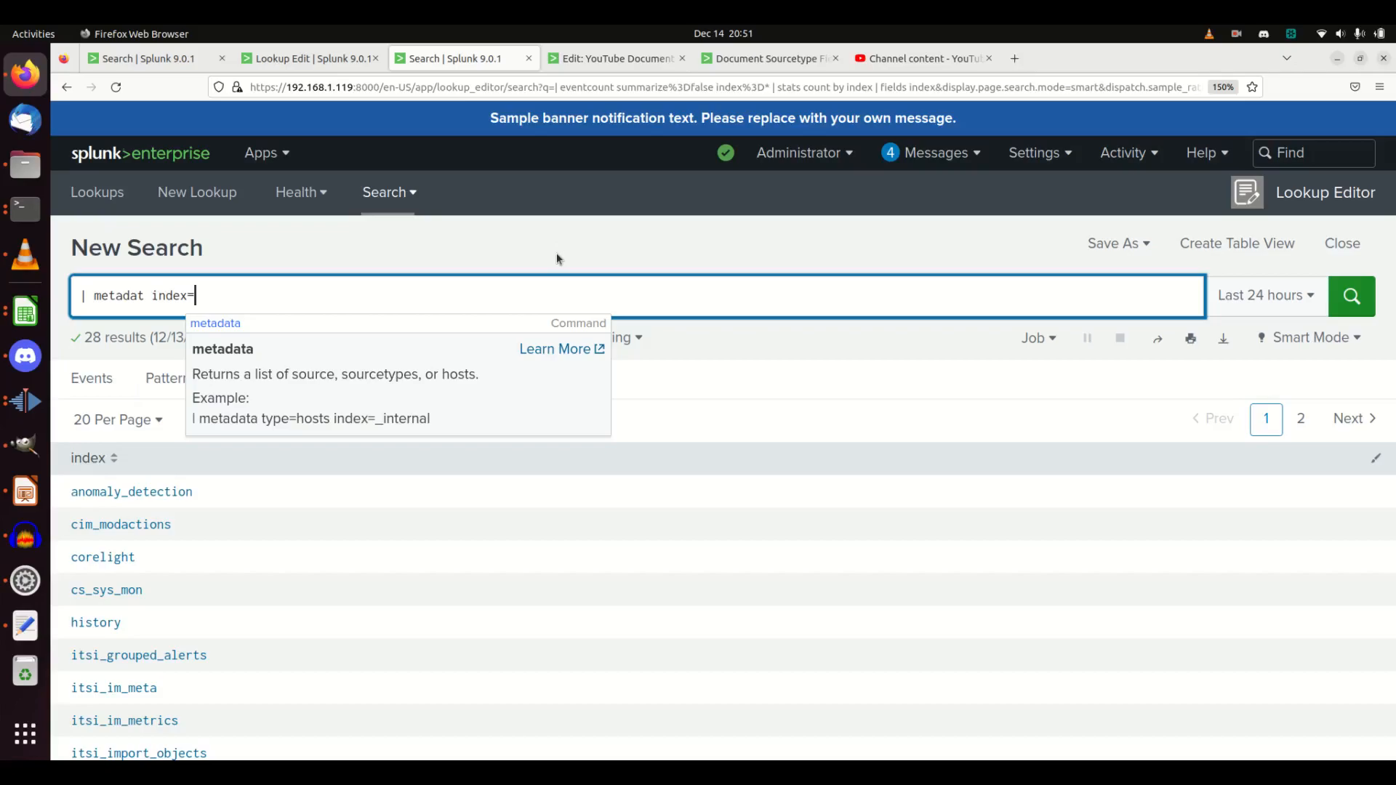
type("lame_training type")
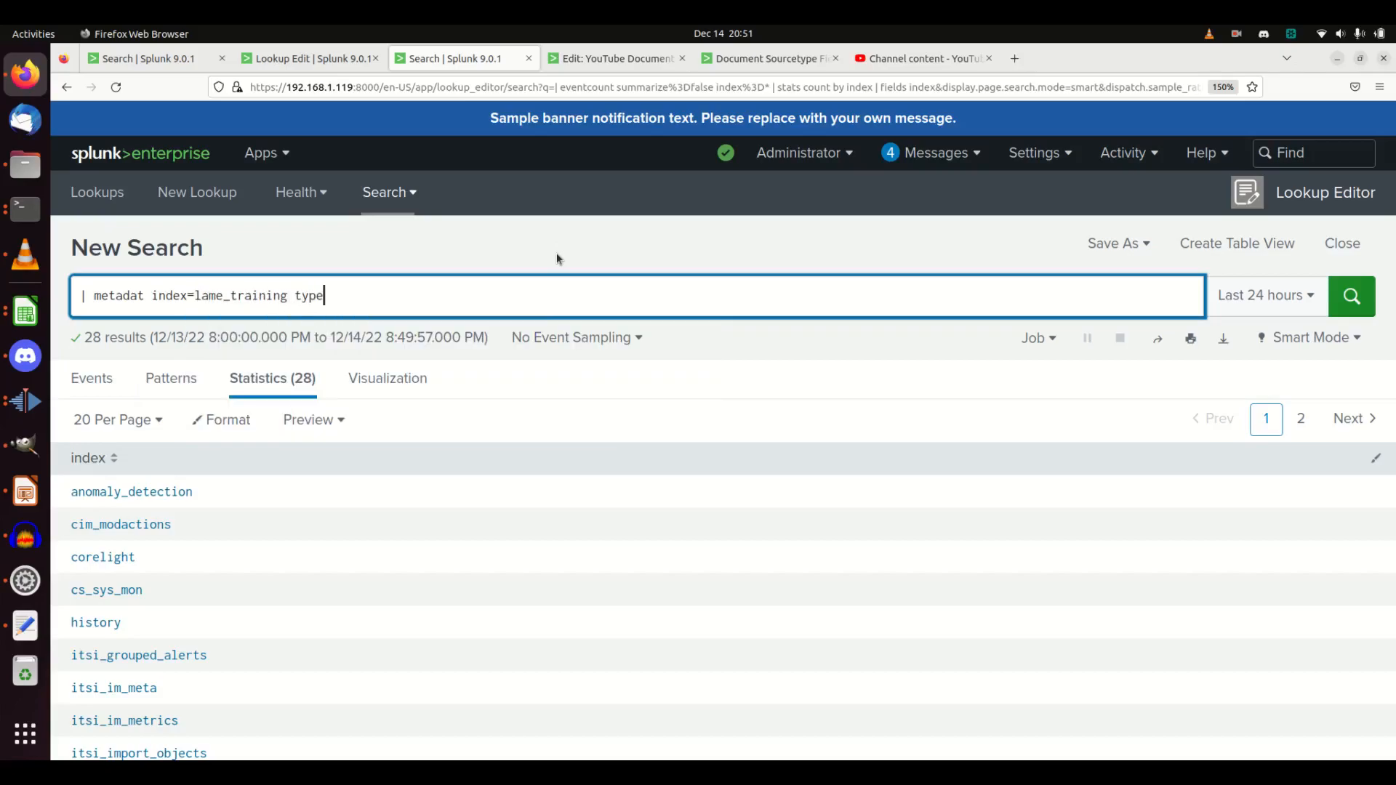
type("=sourcetypes")
key("Return")
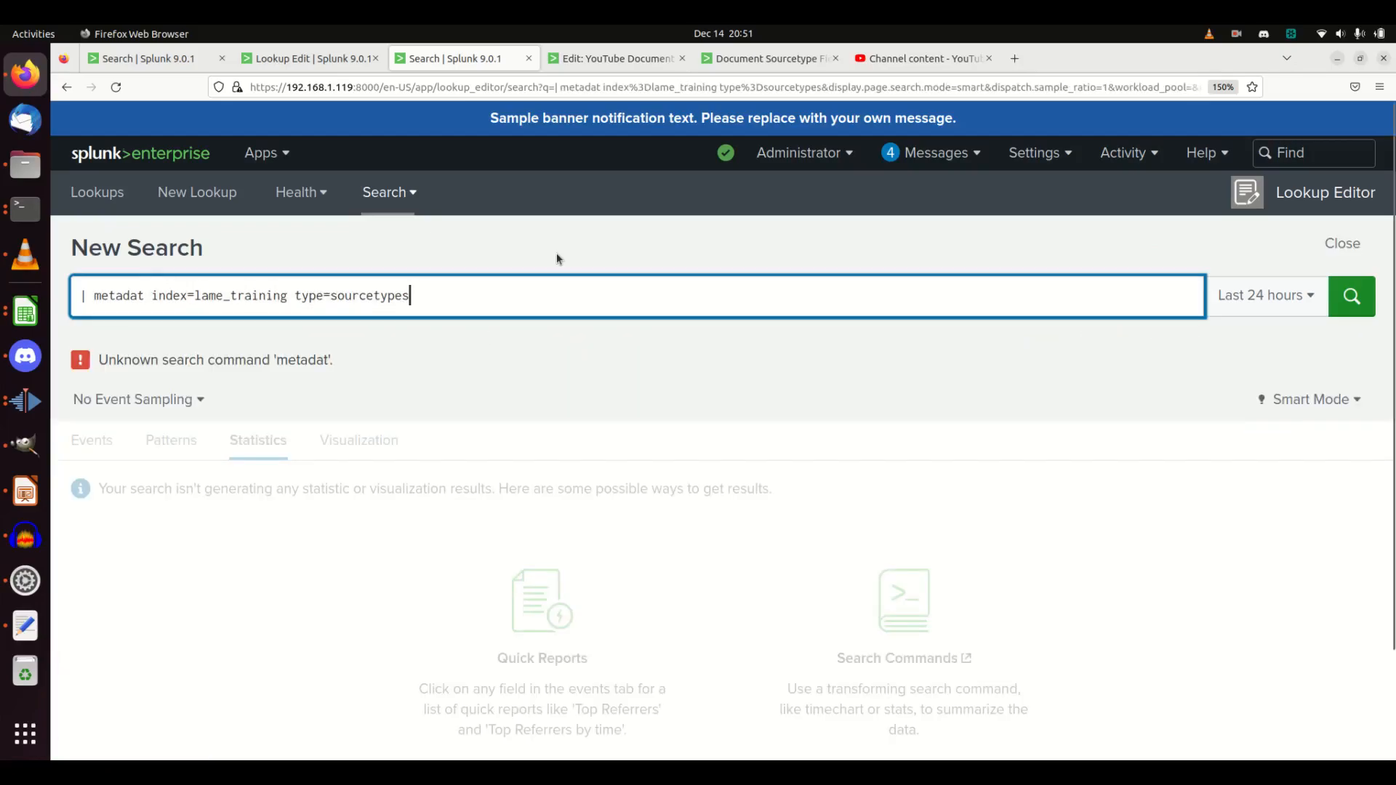
left_click(147, 295)
type("a")
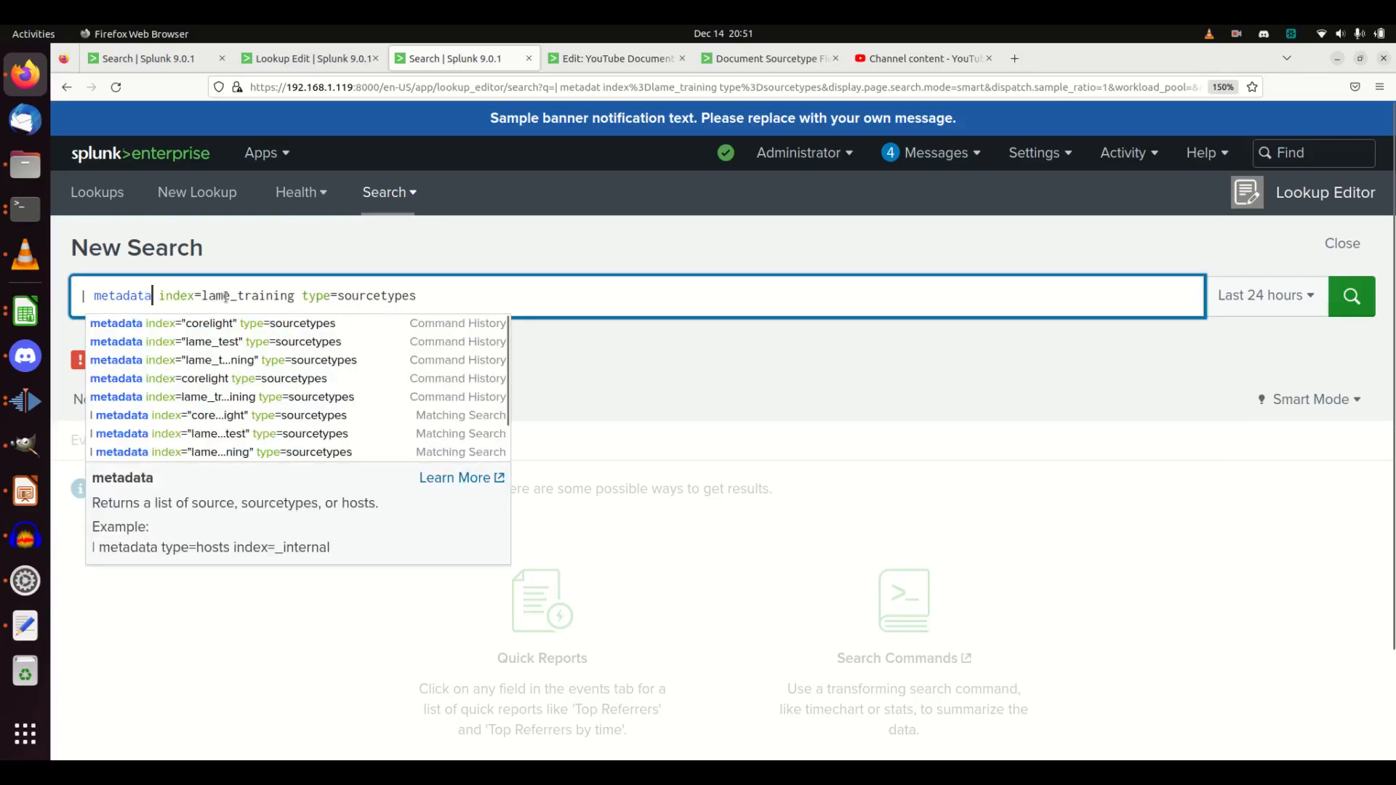
key("Return")
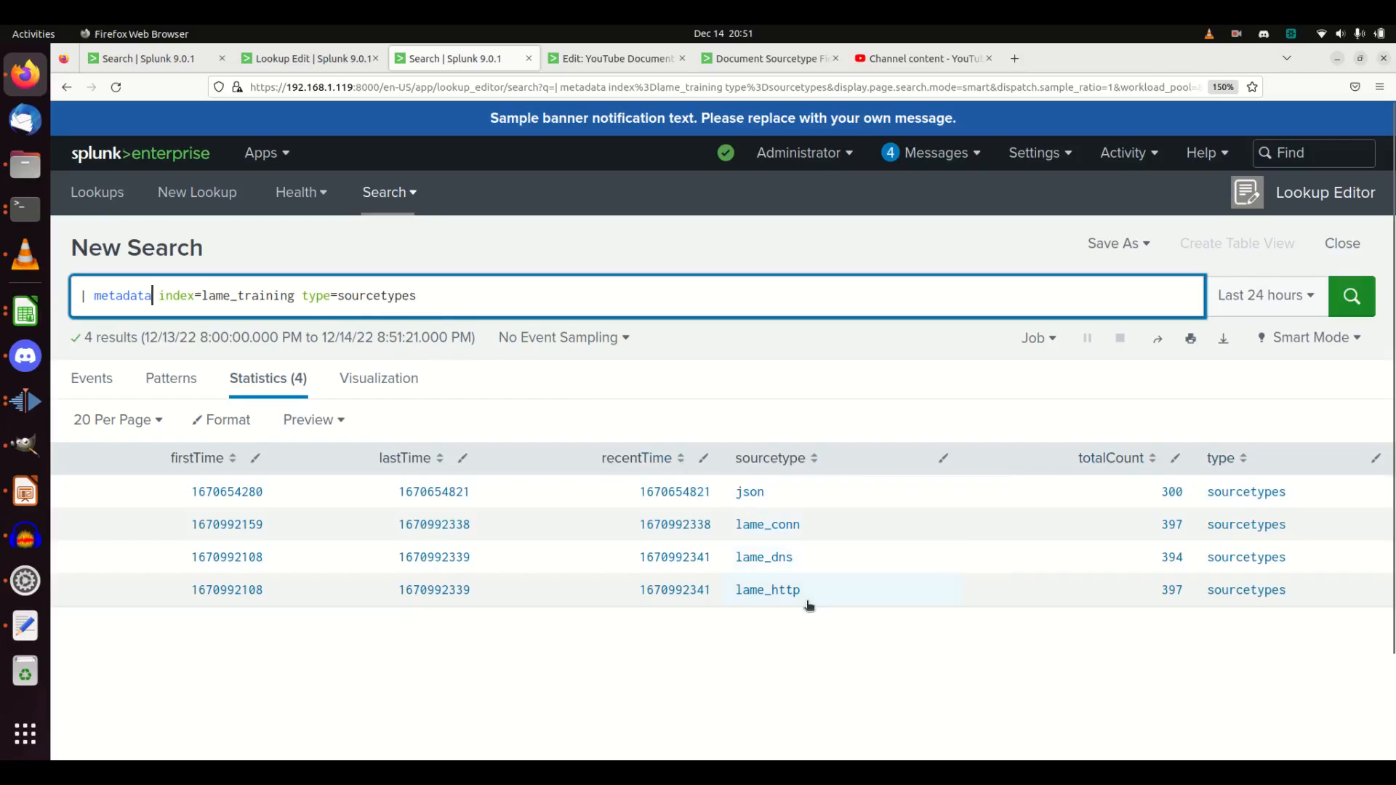
Step: Append "| fields sourcetype" to the metadata query and run it
left_click(432, 295)
type("| field")
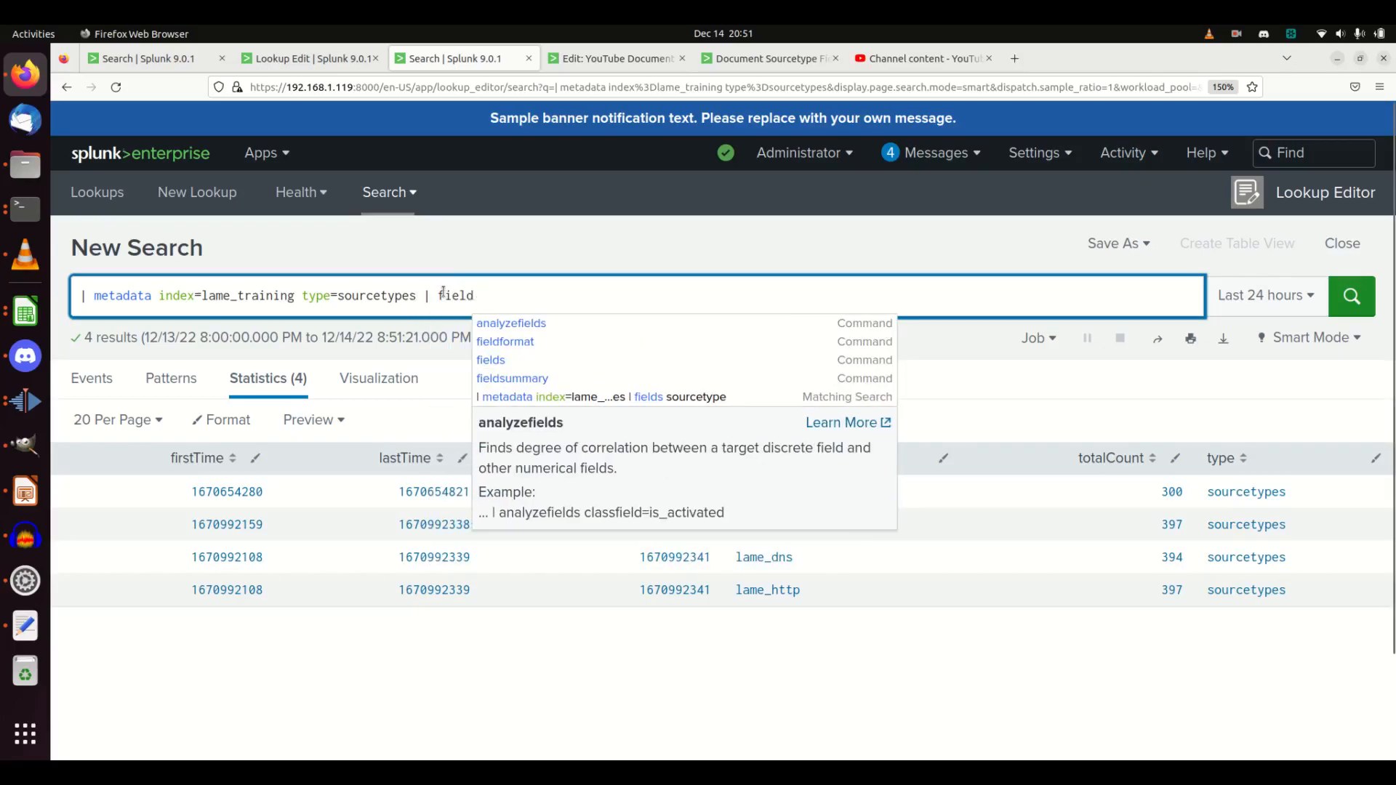
type(" sourcetype")
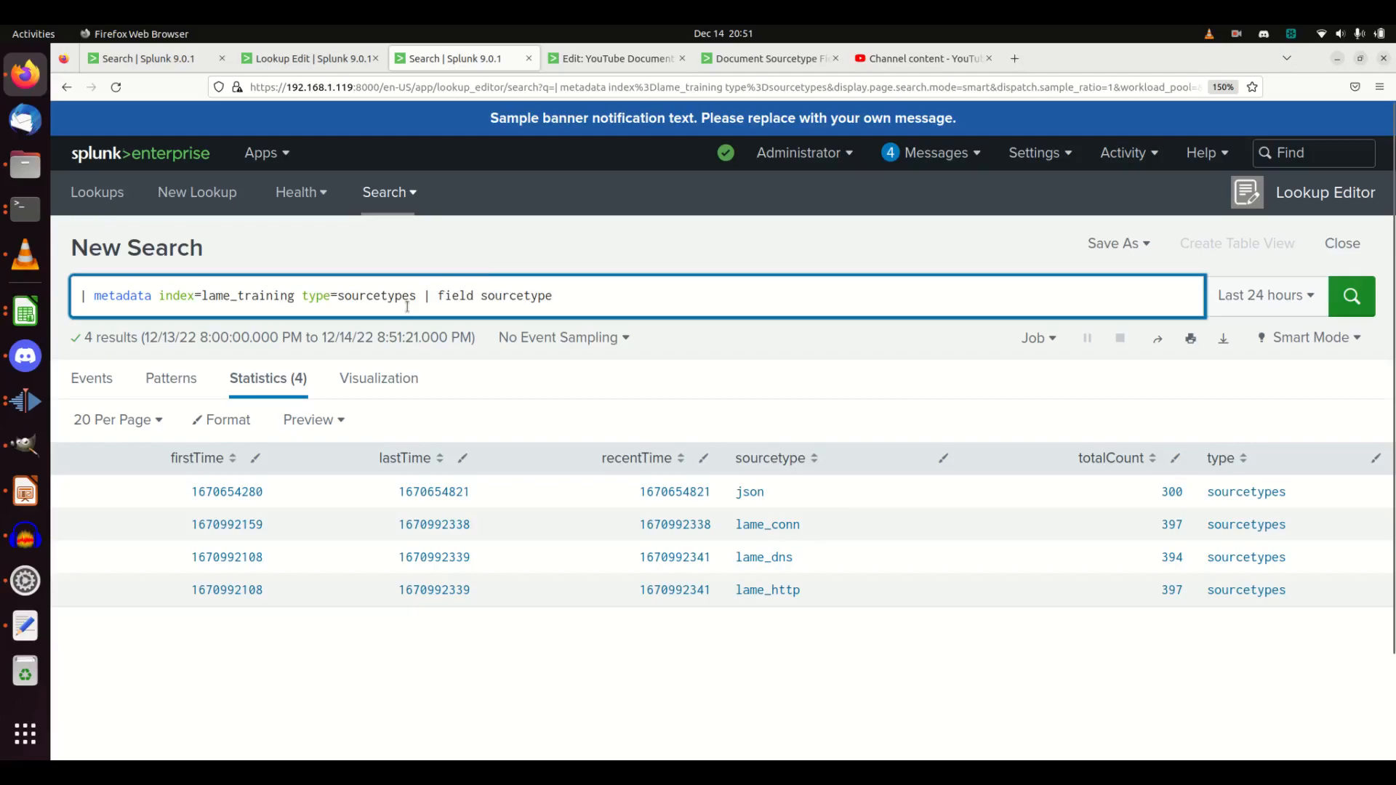
double_click(471, 297)
left_click(471, 297)
type("s")
left_click(591, 301)
key("Return")
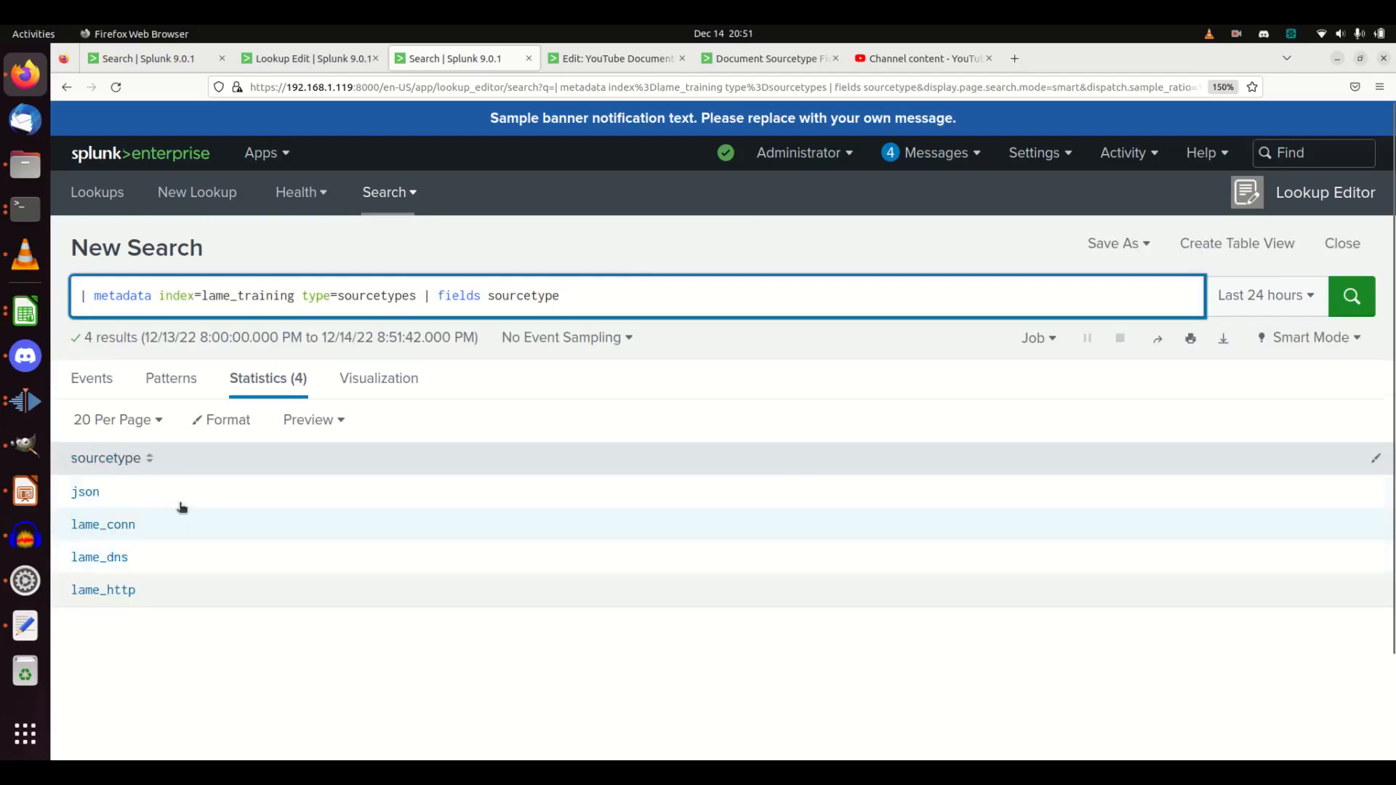
Step: Copy the entire metadata query, and add a second dropdown input in the dashboard editor
triple_click(606, 287)
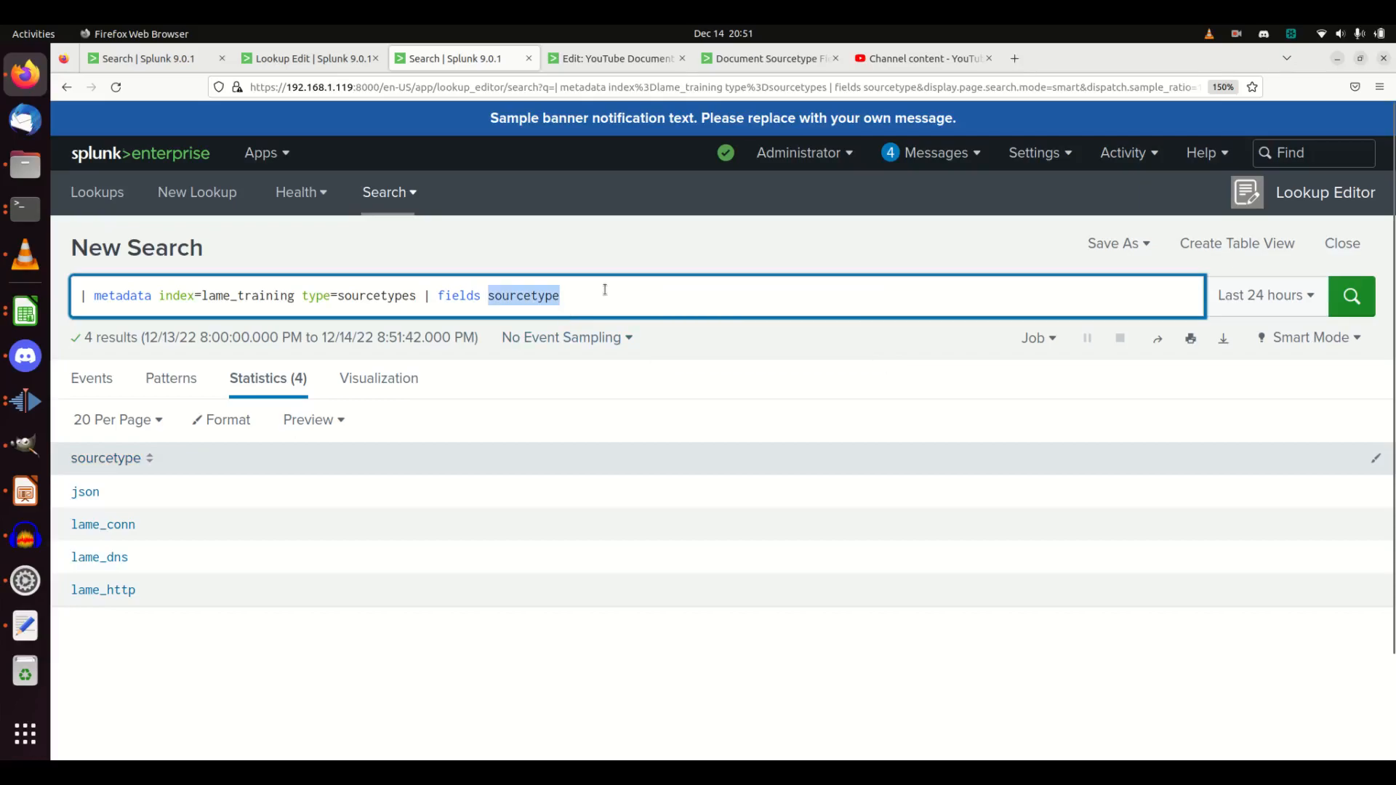
left_click(582, 60)
left_click(486, 204)
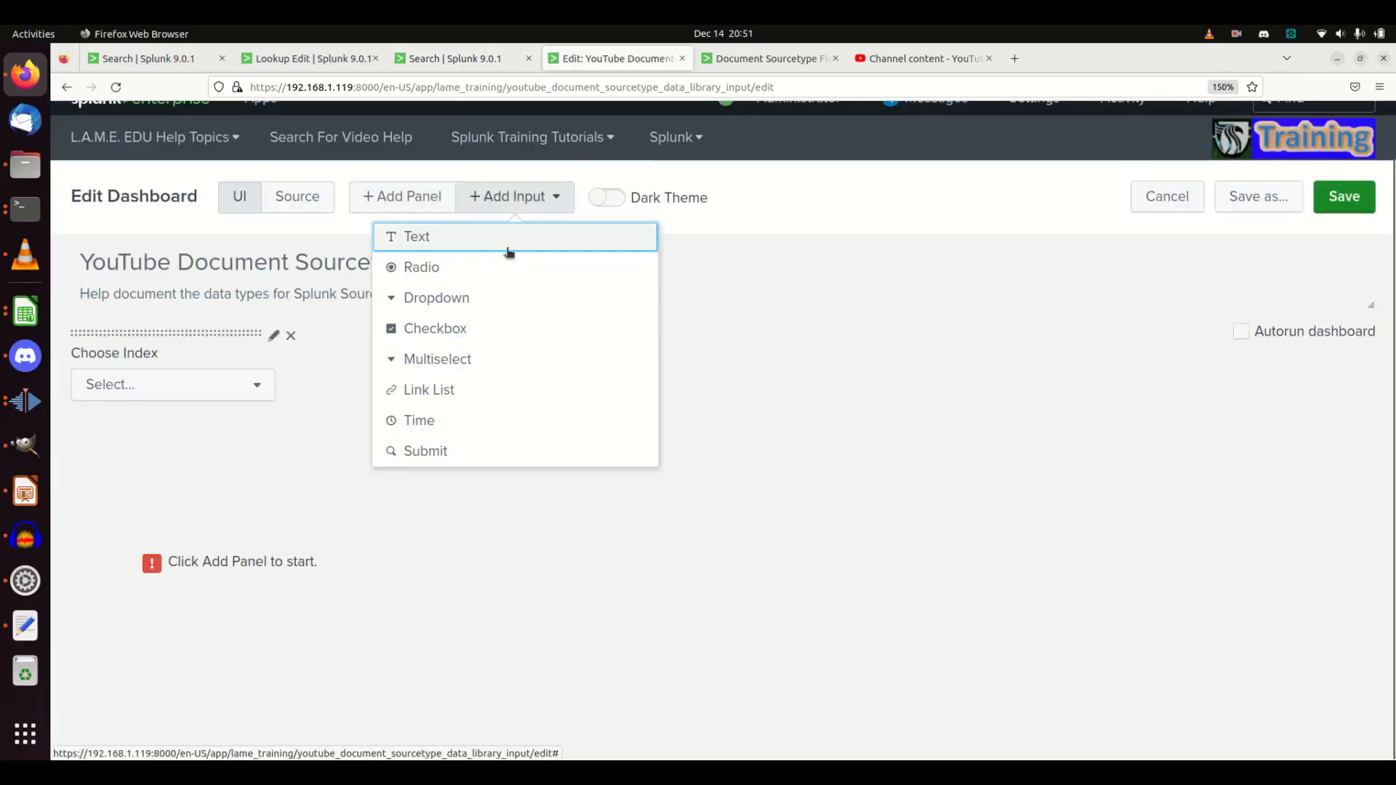
left_click(447, 301)
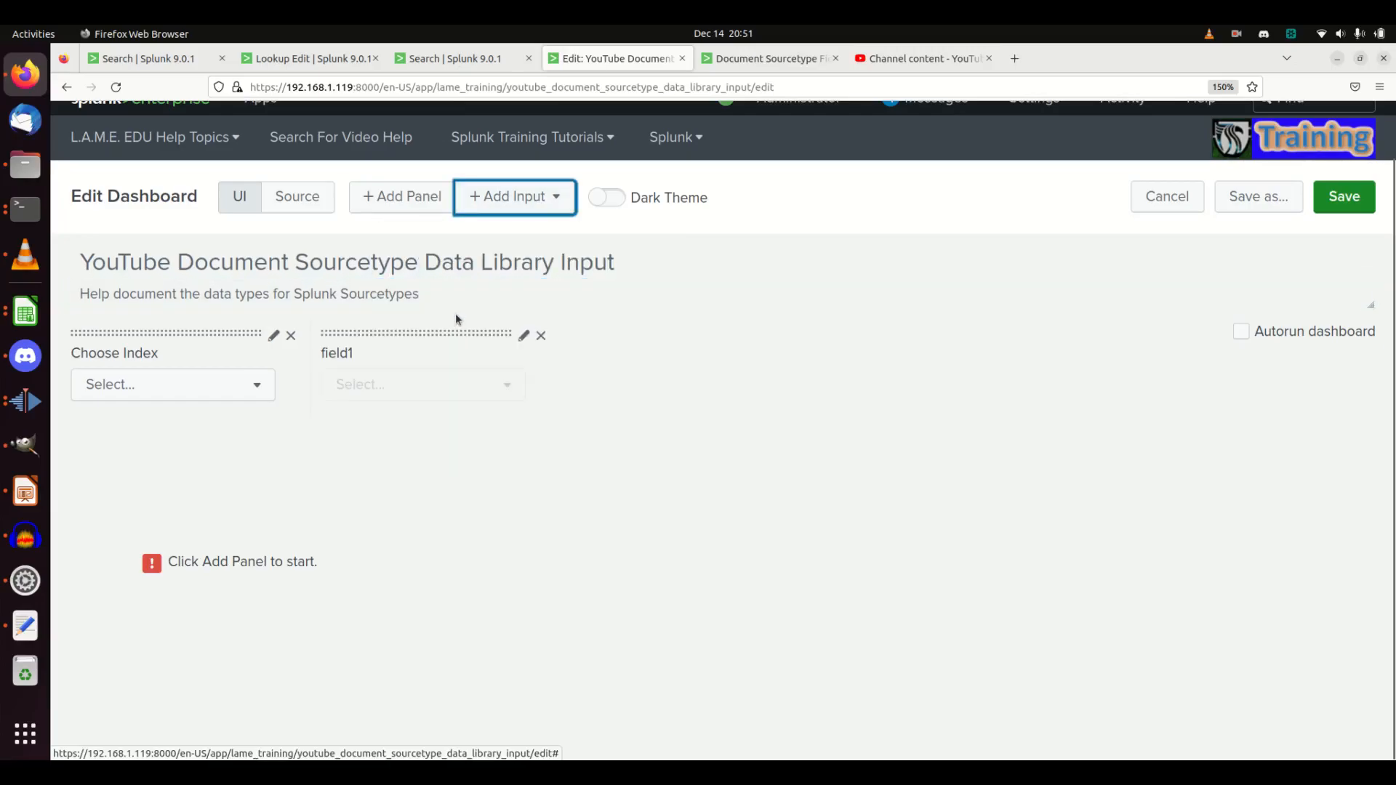
Step: Label the new dropdown "Choose Sourcetype" and set its token to src_type
left_click(525, 335)
double_click(554, 405)
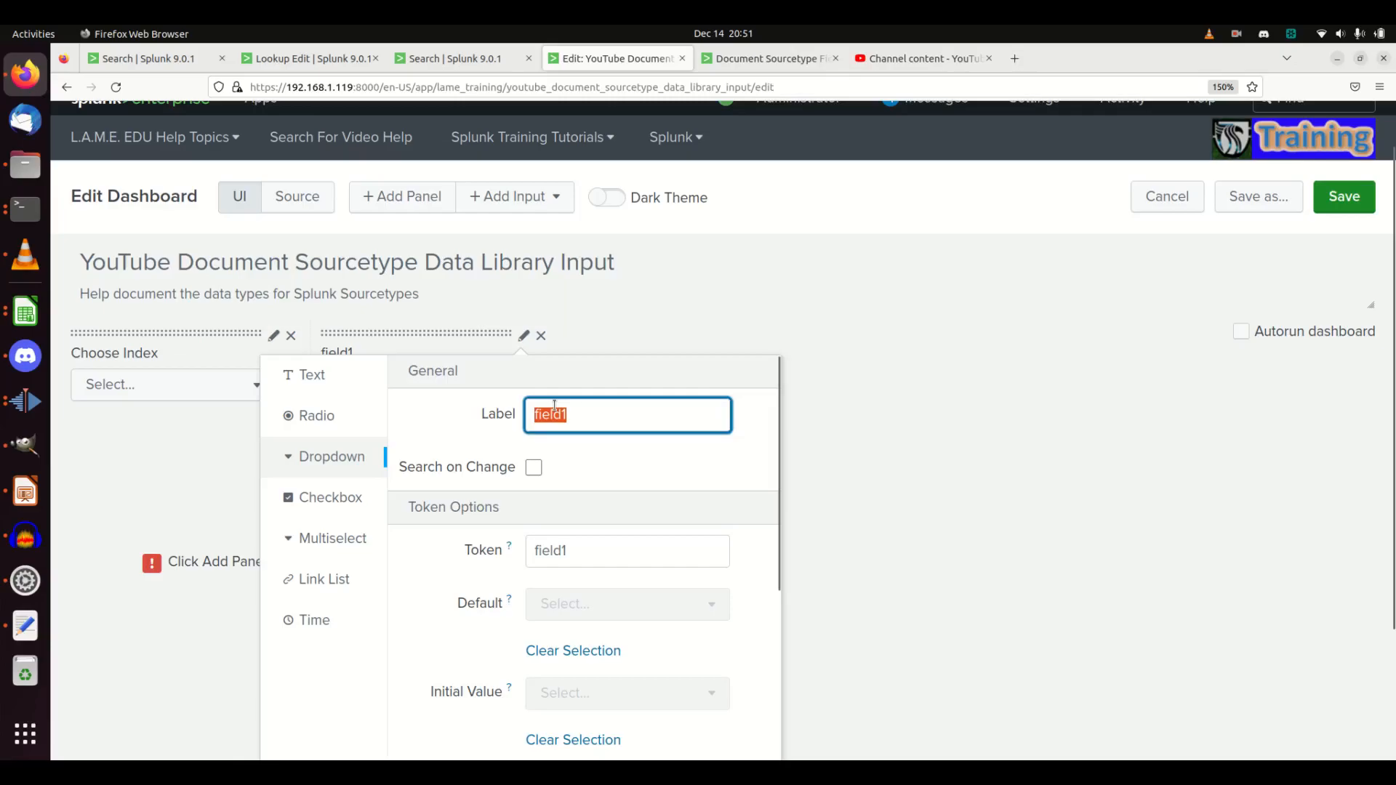
type("Choose Sourcetype")
double_click(605, 540)
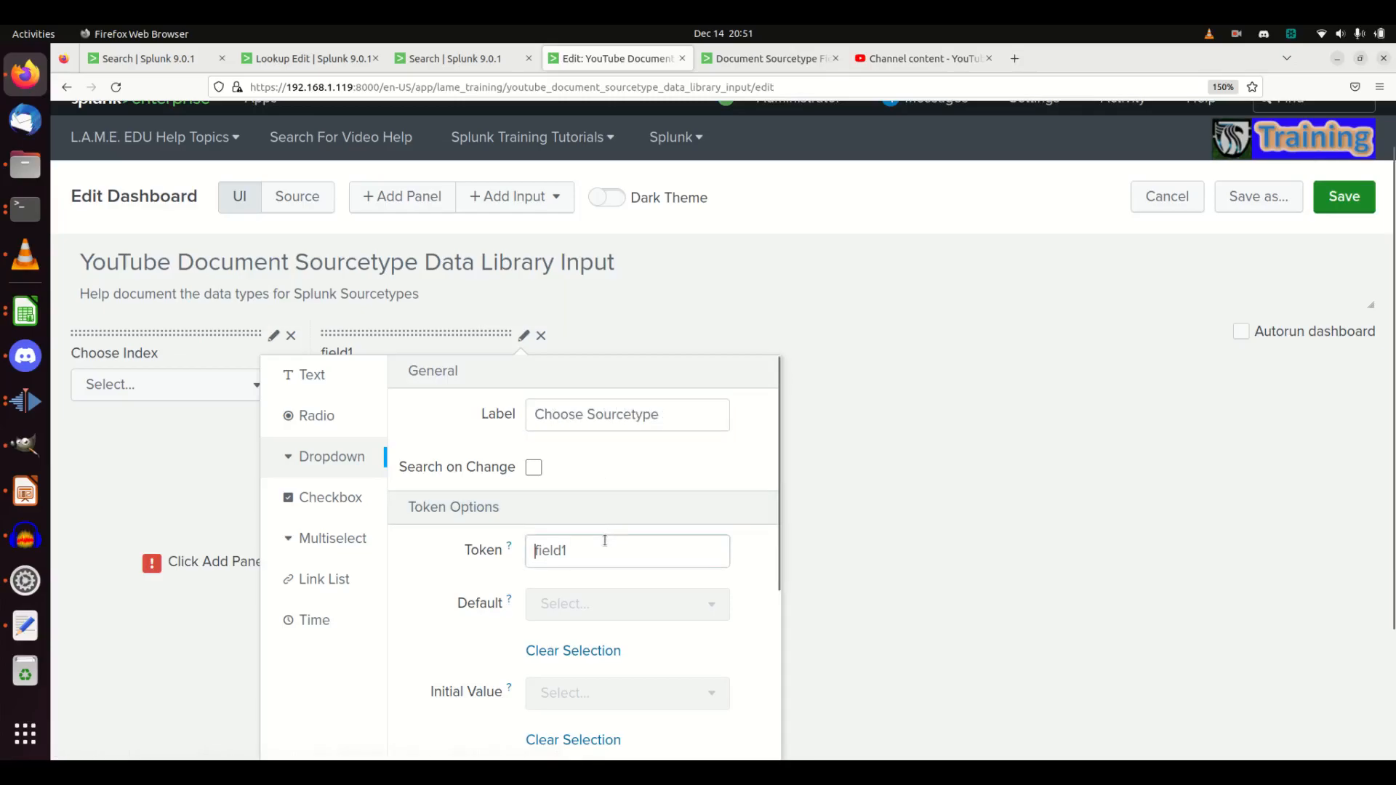
type("src_")
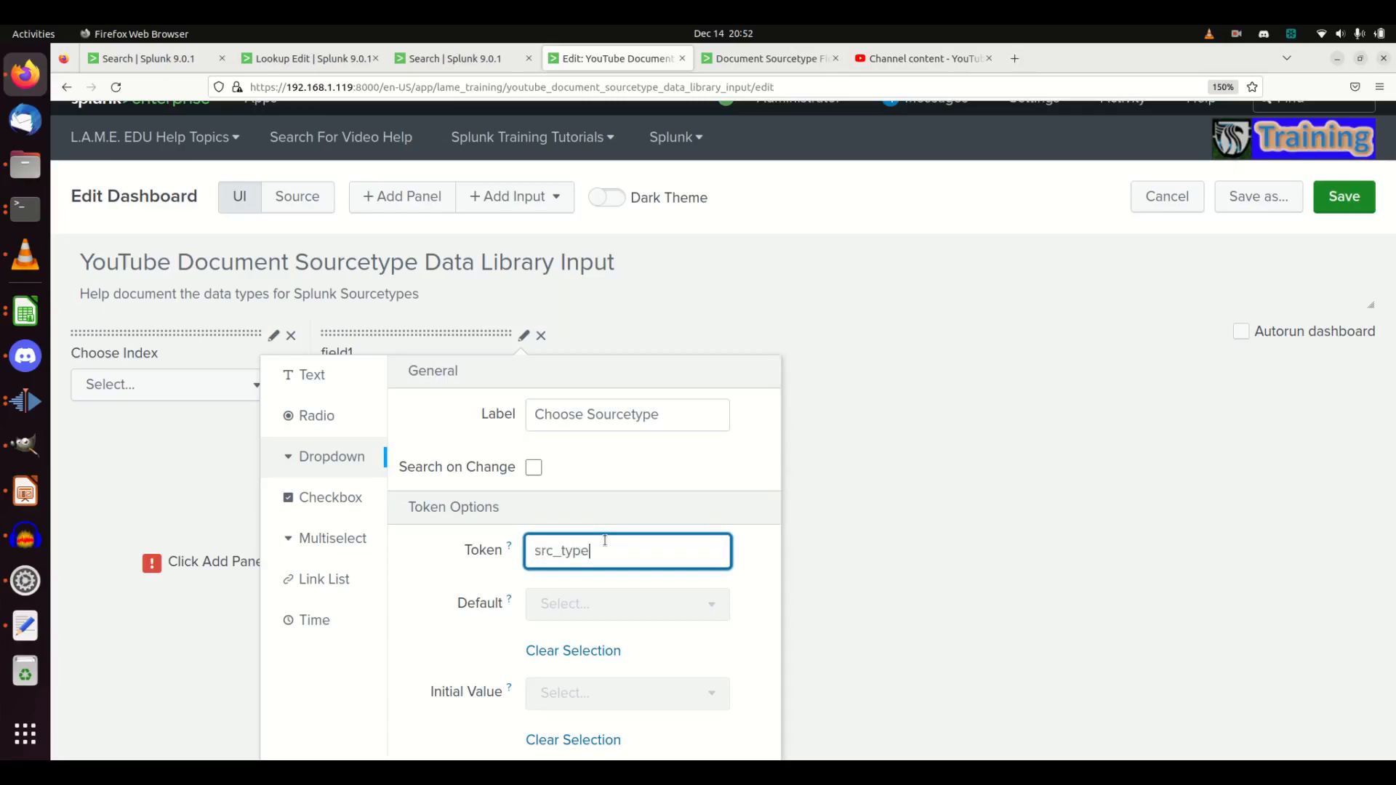
type("type")
Step: Enter "| metadata index=lame_training type=sourcetypes | fields sourcetype" as the sourcetype dropdown's dynamic search string
scroll(607, 605, "down", 5)
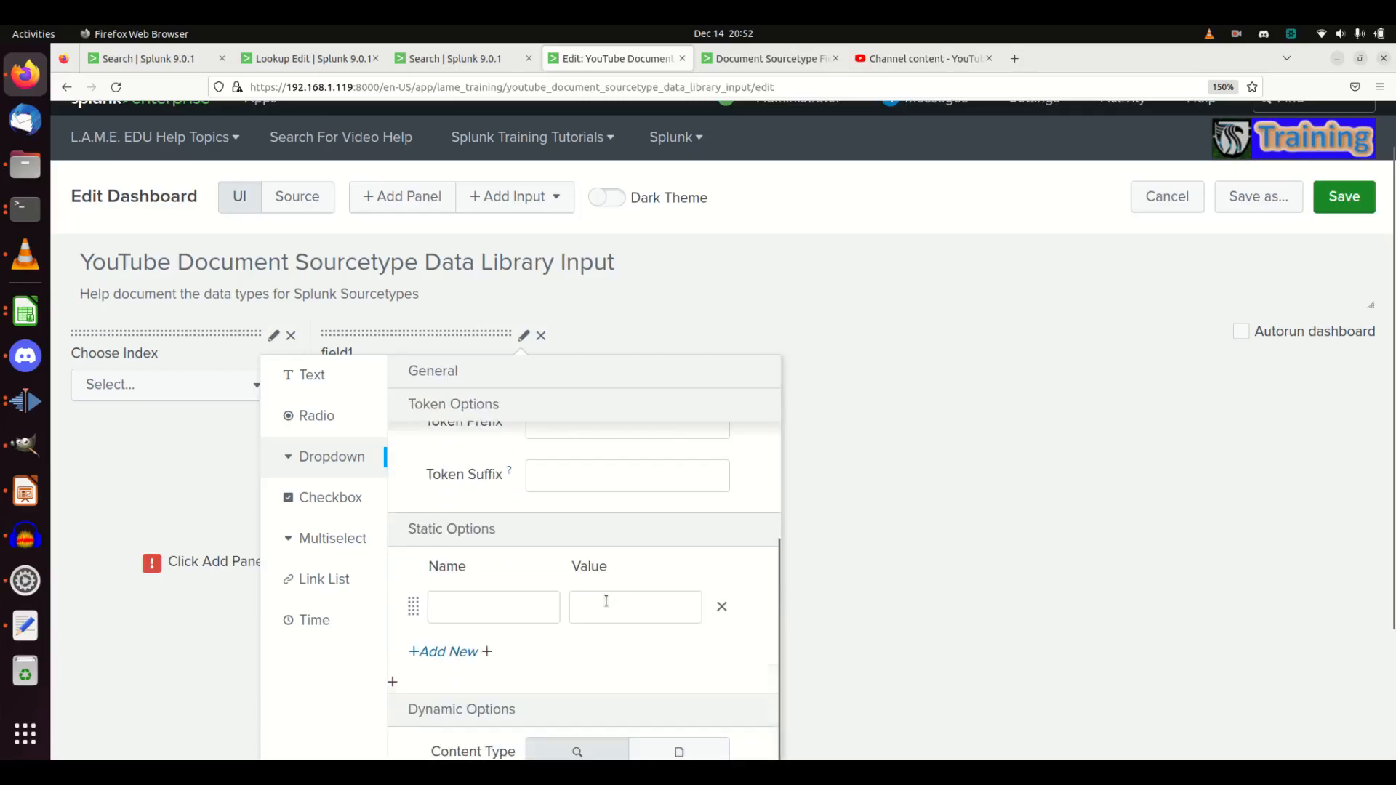
left_click(600, 605)
type("| metadata index=lame_training type=sourcetypes | fields sourcetype")
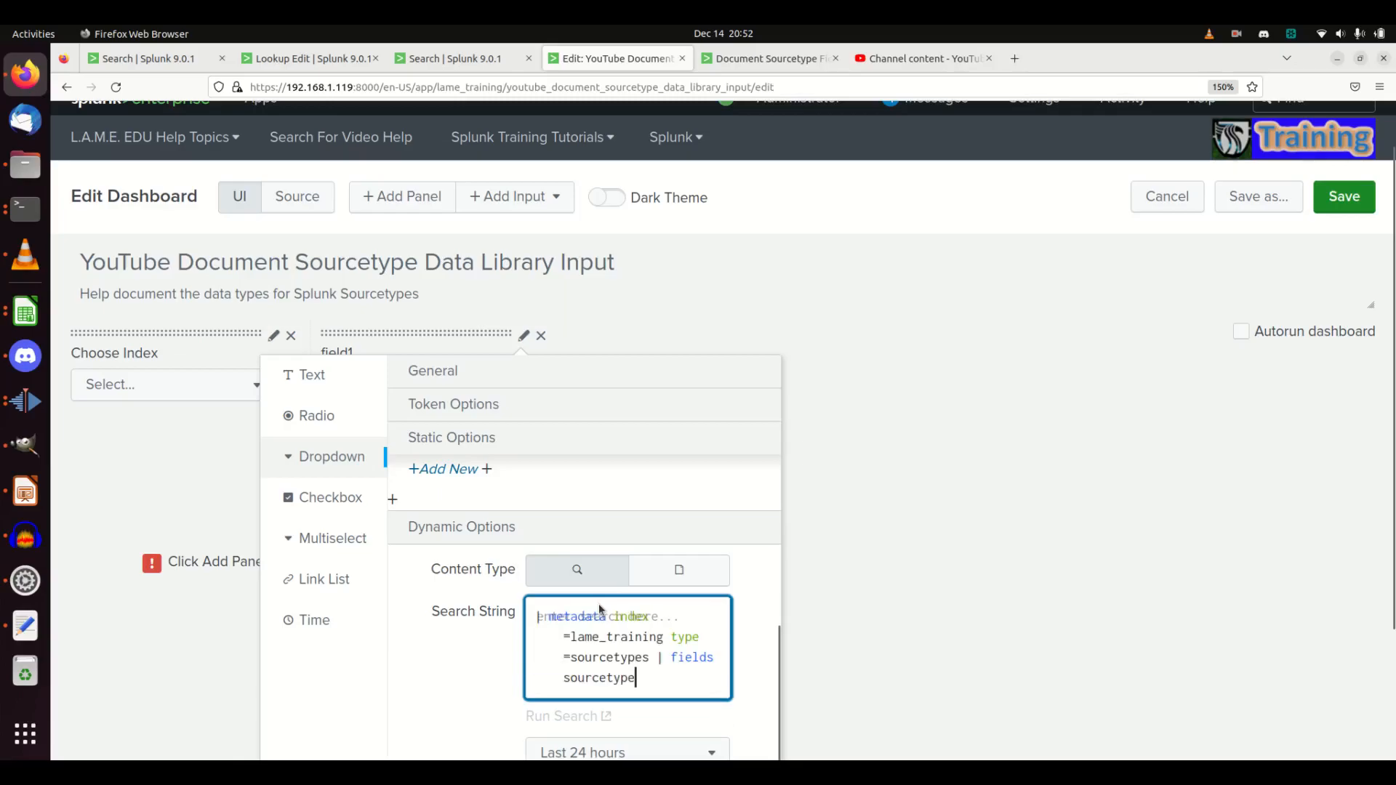
Step: Copy the field name sourcetype from the search string into both Field For Label and Field For Value
scroll(600, 648, "down", 2)
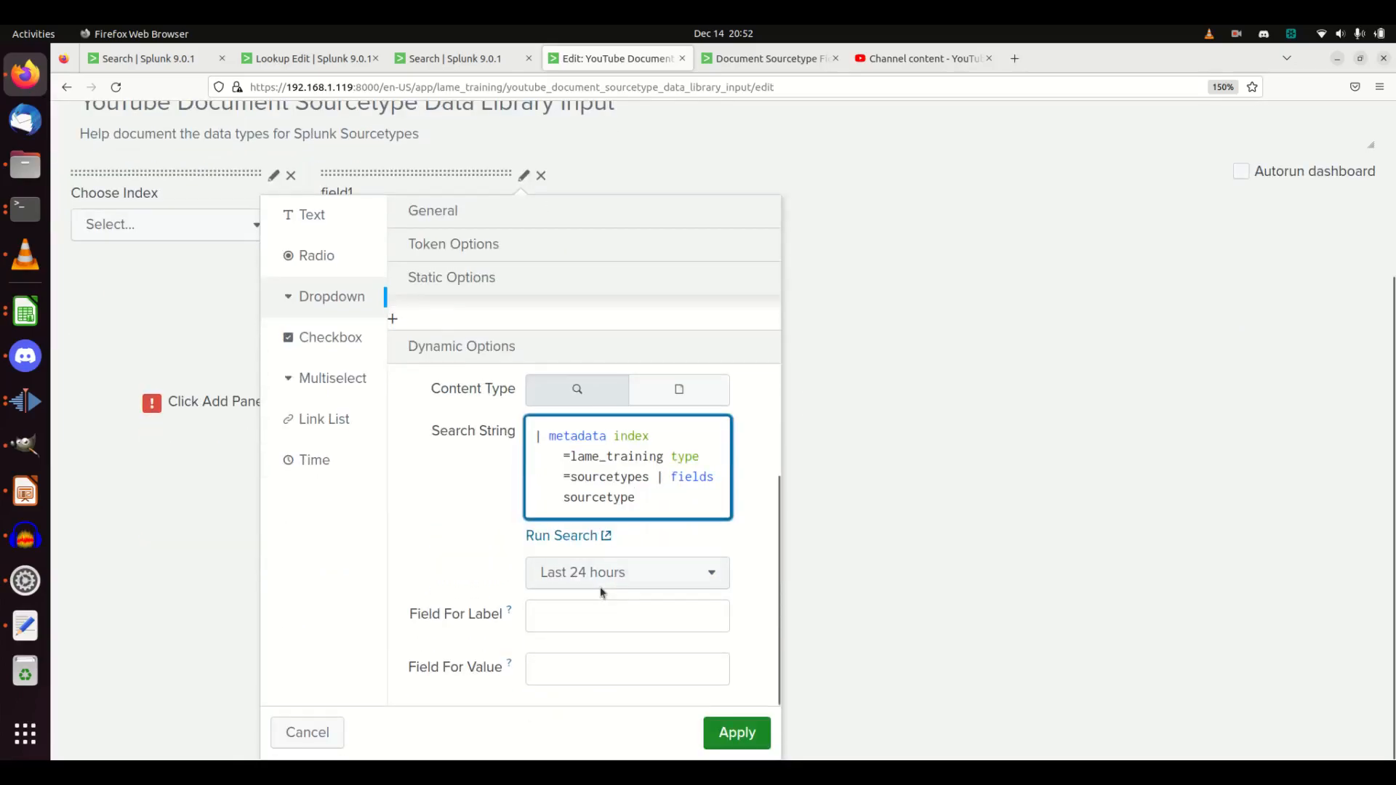
double_click(601, 489)
double_click(601, 480)
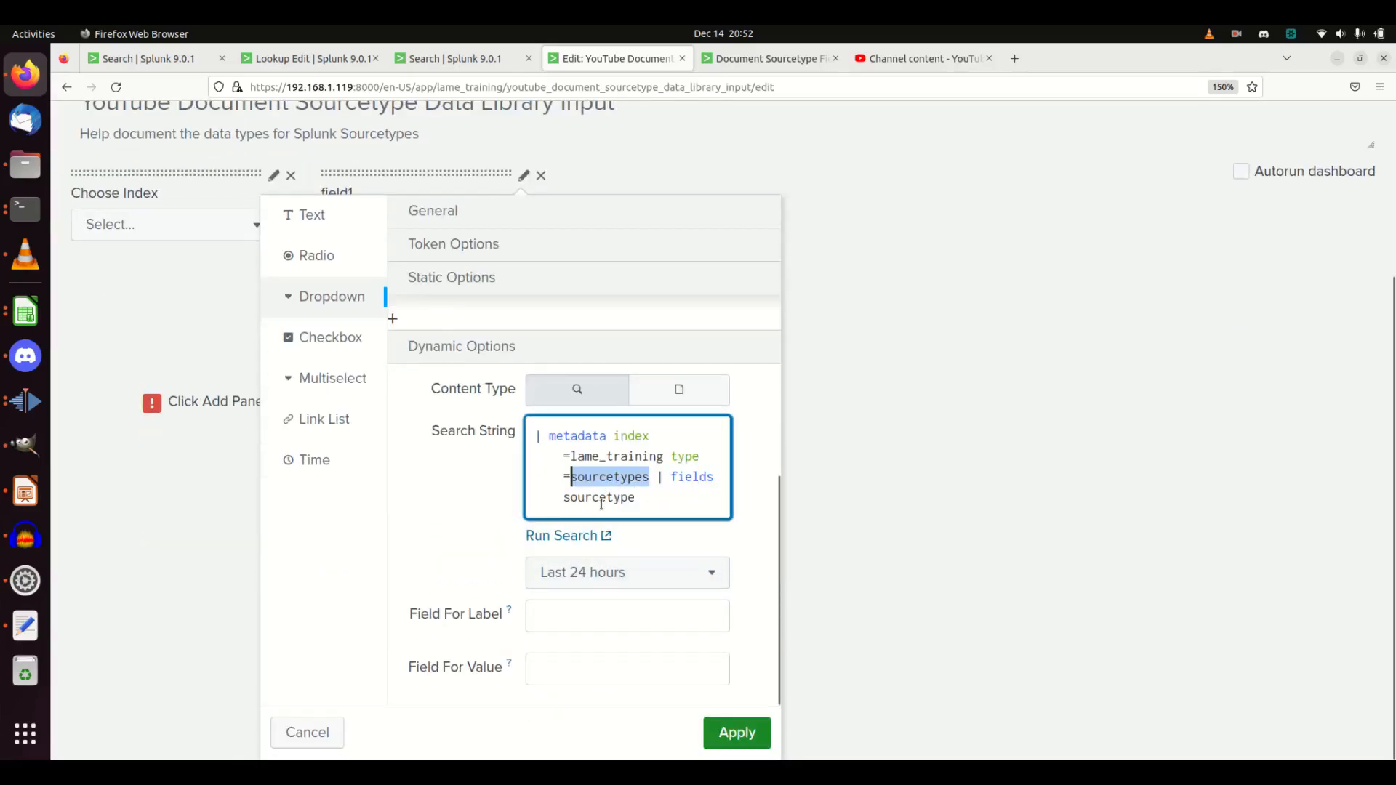
double_click(602, 503)
key("ctrl+c")
left_click(577, 616)
key("ctrl+v")
left_click(582, 675)
key("ctrl+v")
Step: Replace the fixed index lame_training in the sourcetype dropdown's search string with the token $idx$
scroll(584, 533, "up", 5)
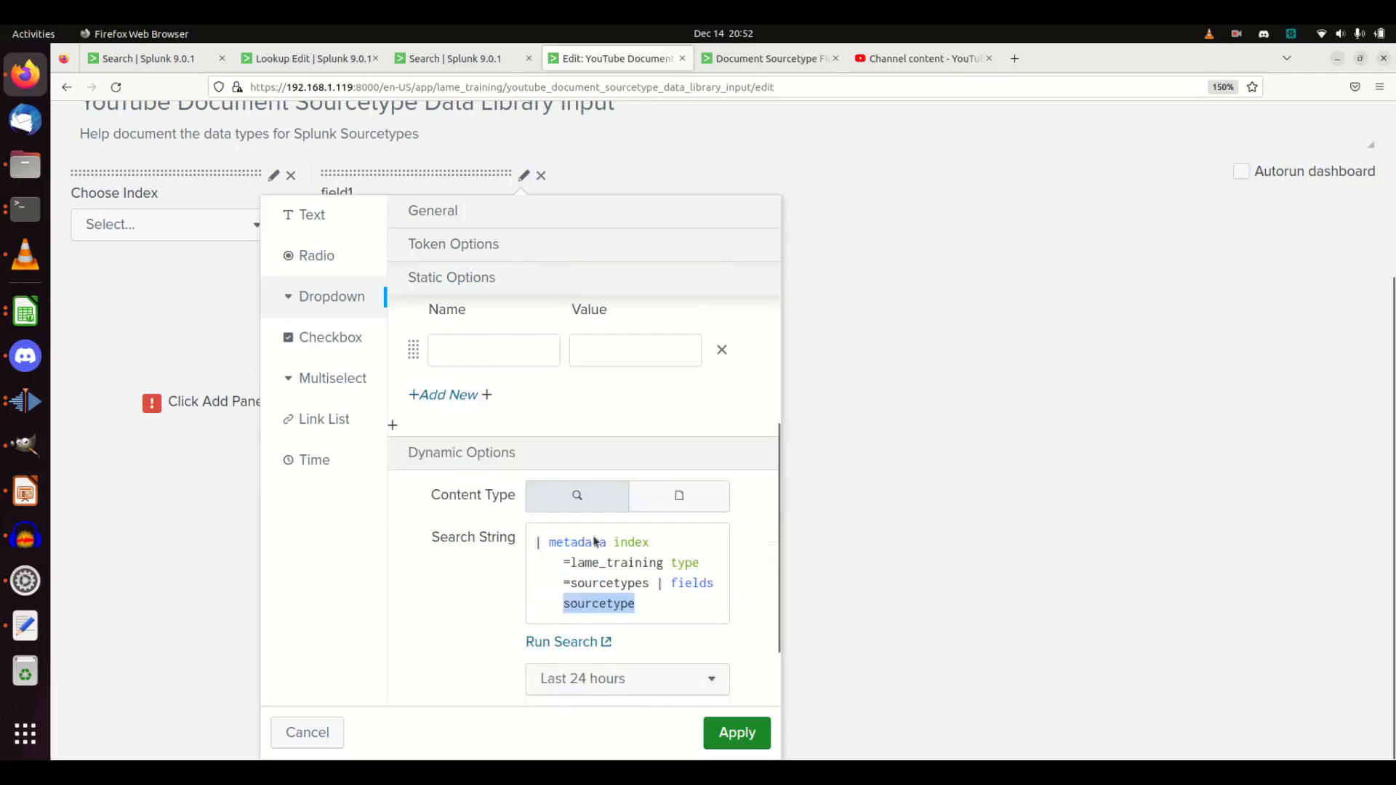
scroll(584, 533, "down", 3)
scroll(584, 533, "down", 1)
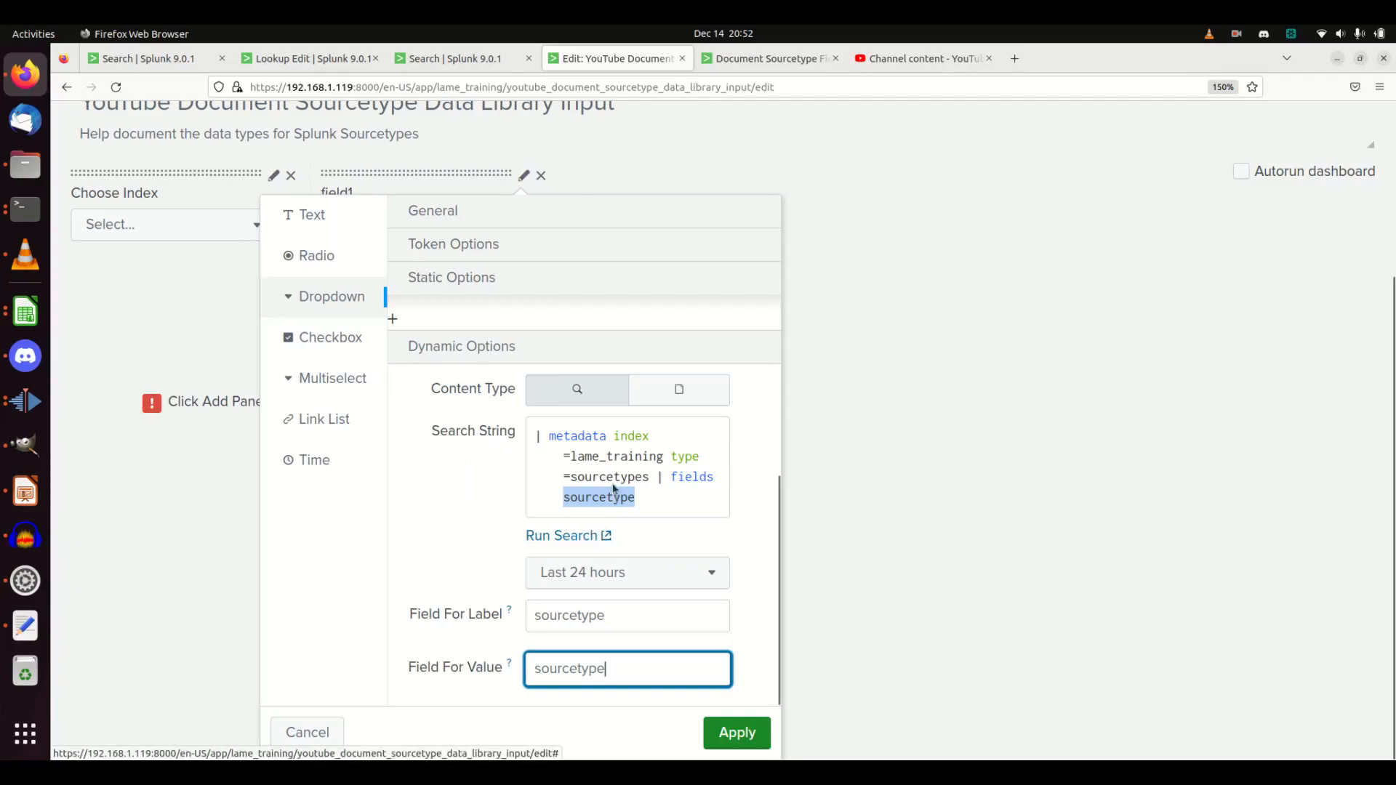
double_click(617, 456)
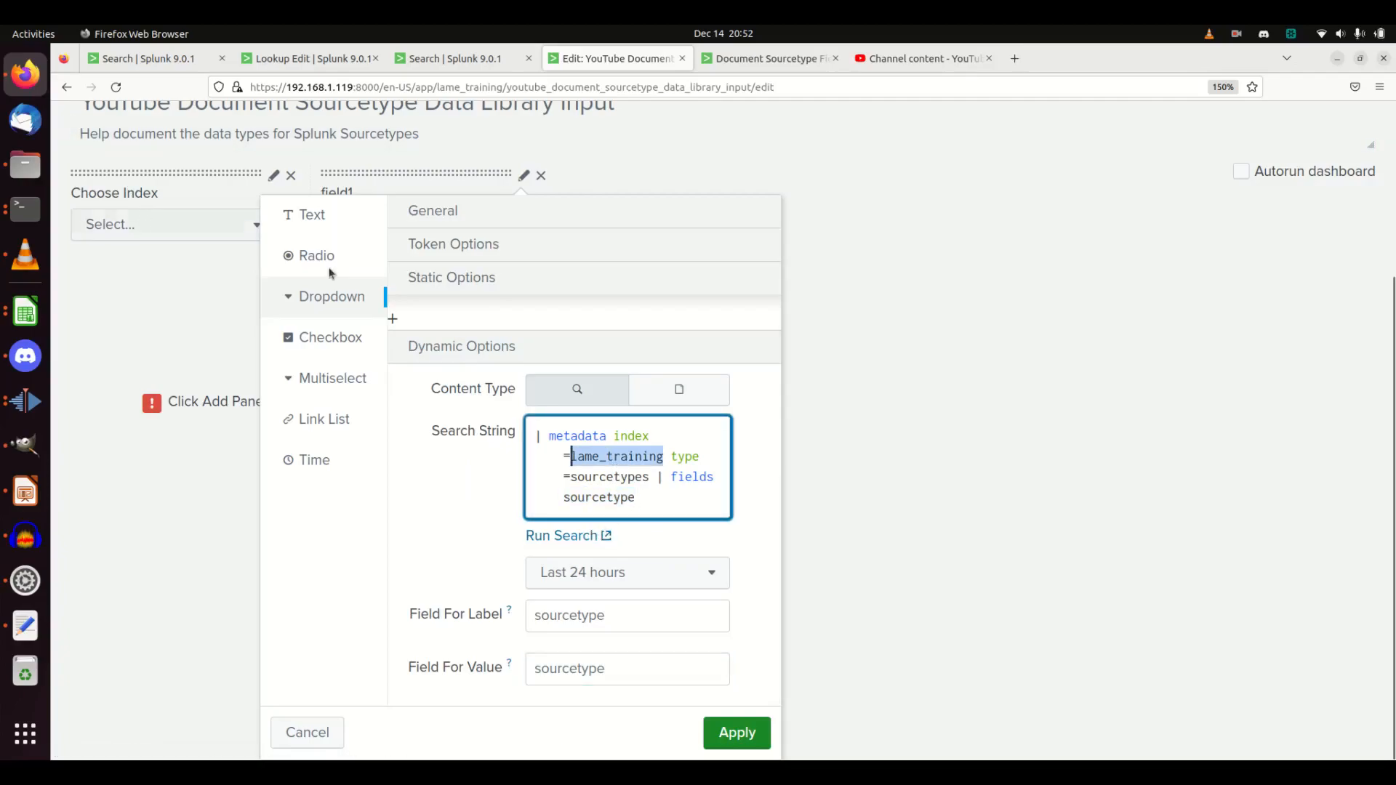
type("$idx$")
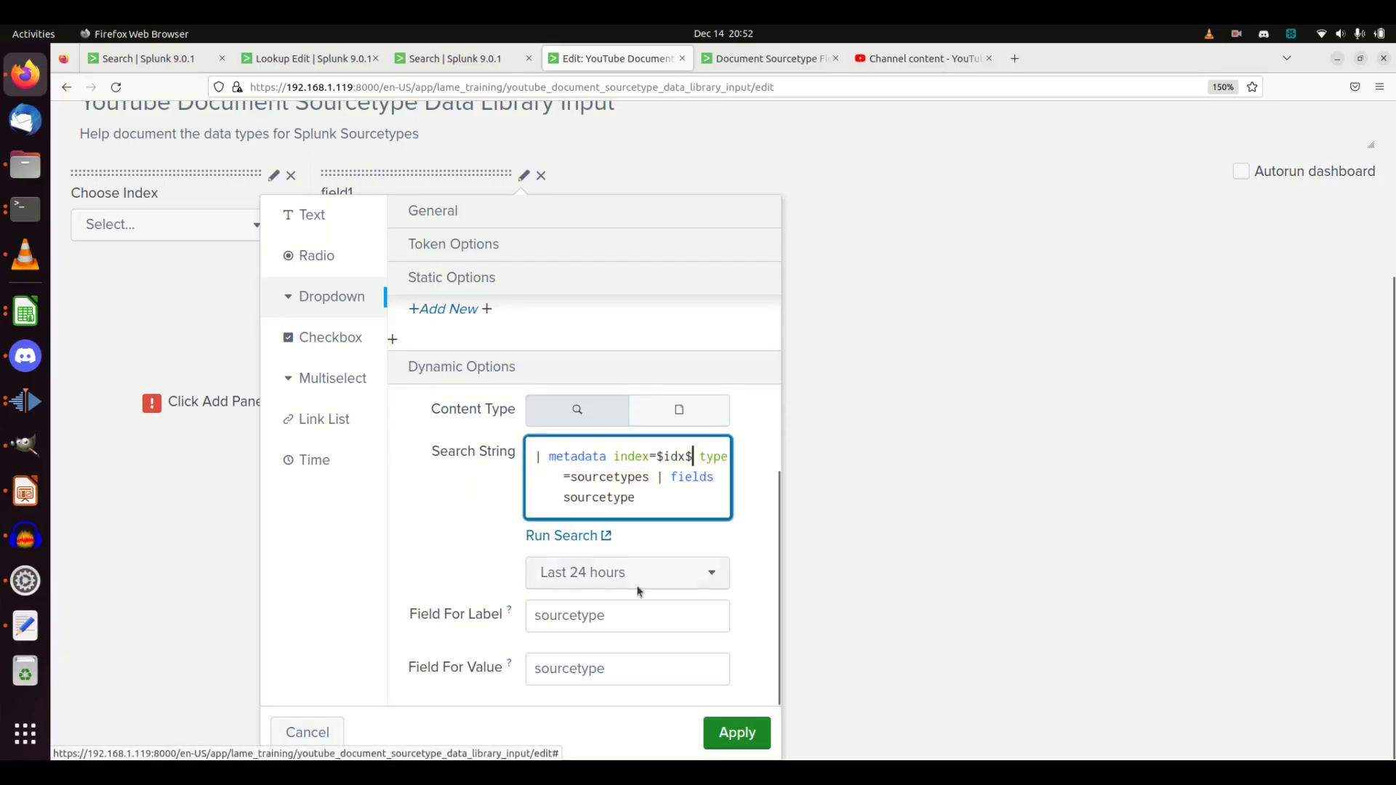
Step: Apply the sourcetype dropdown's settings and check the token name used by the Choose Index dropdown
left_click(738, 733)
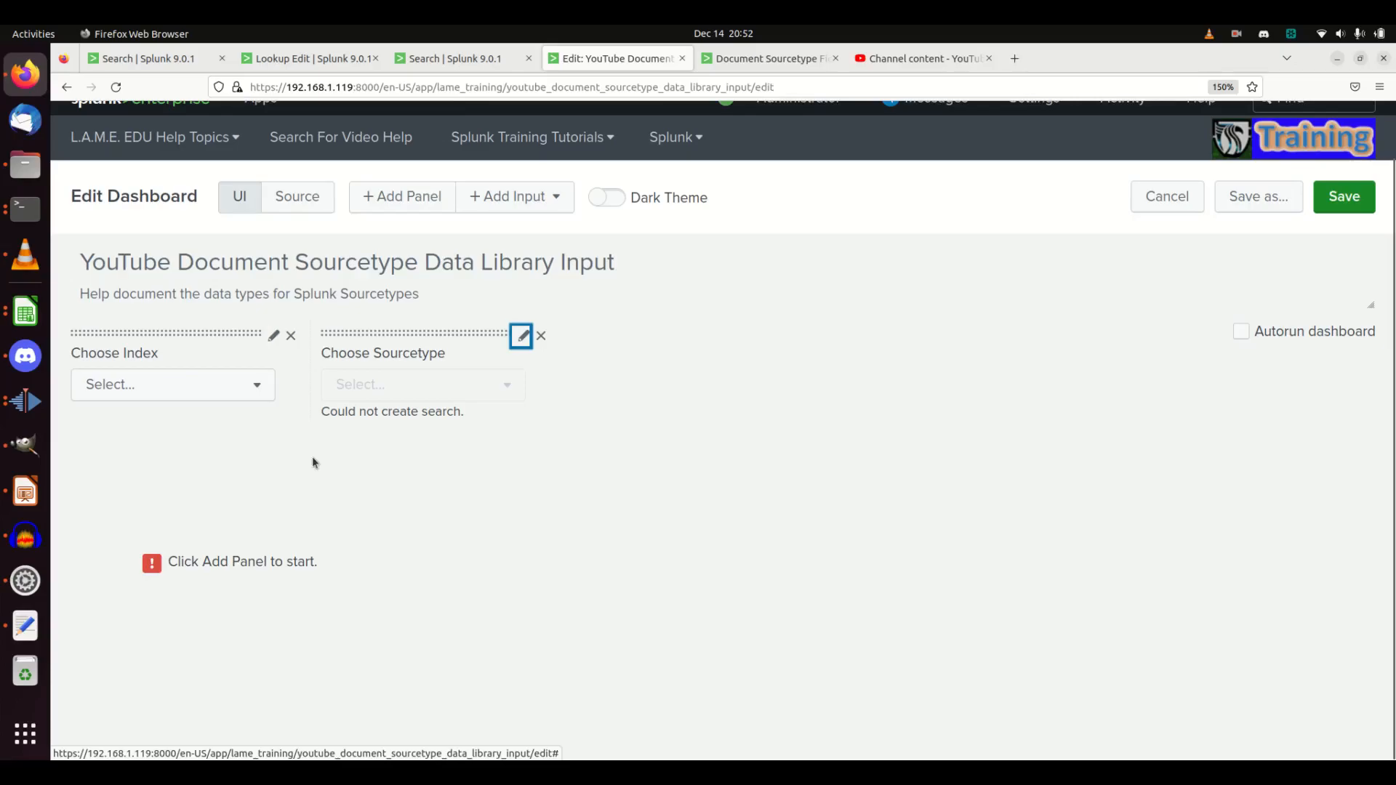
left_click(277, 336)
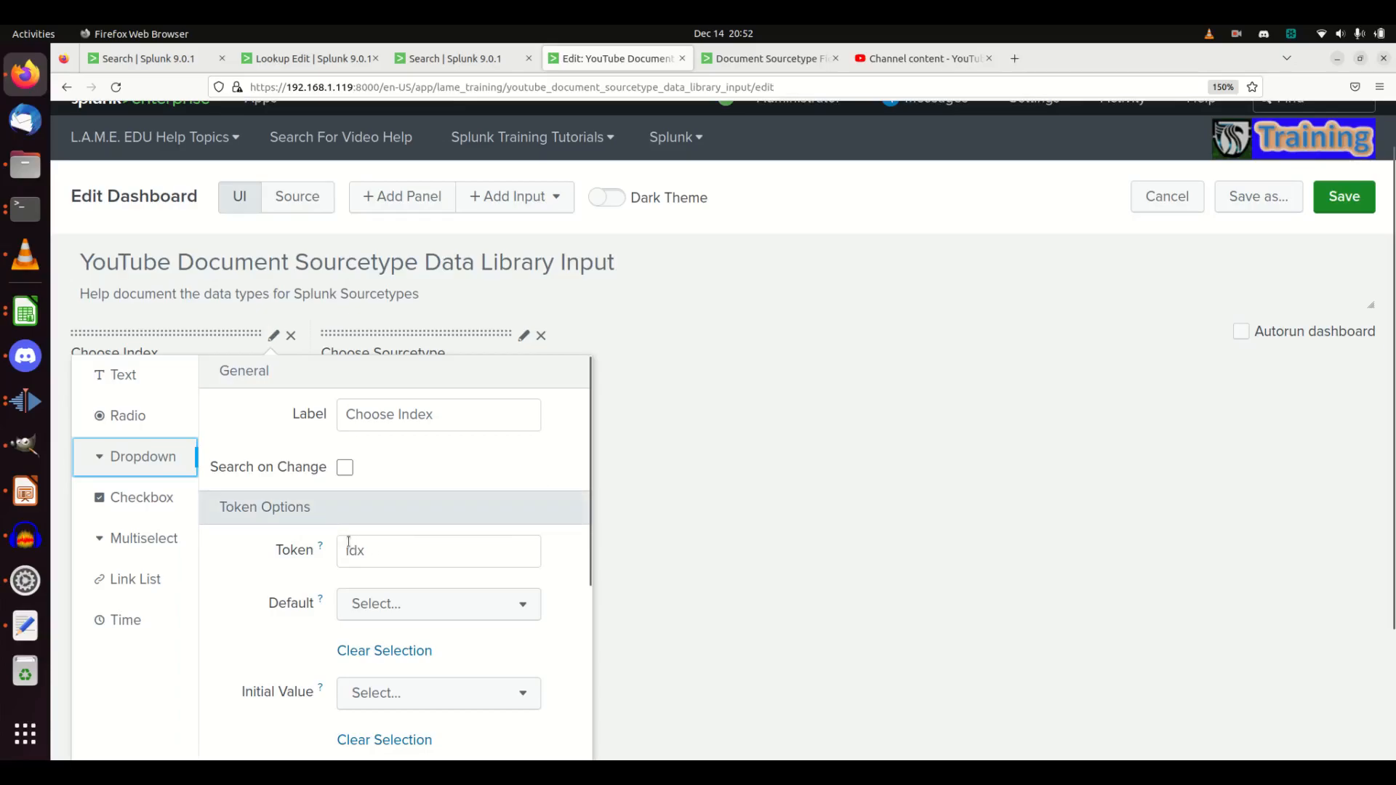
left_click(684, 515)
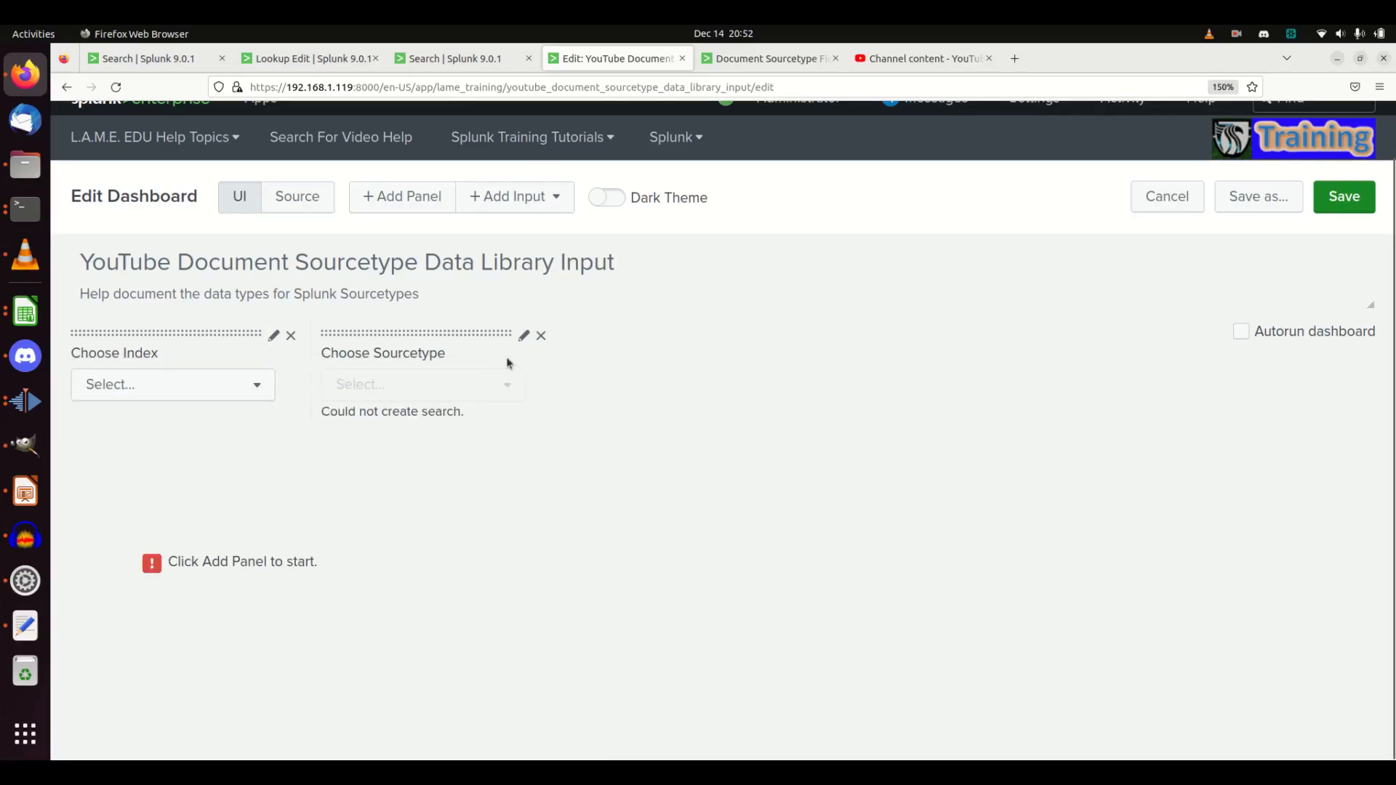
Step: Try putting a quotation mark before $idx$ in the sourcetype dropdown's search string and take it back out
left_click(521, 338)
scroll(615, 656, "down", 5)
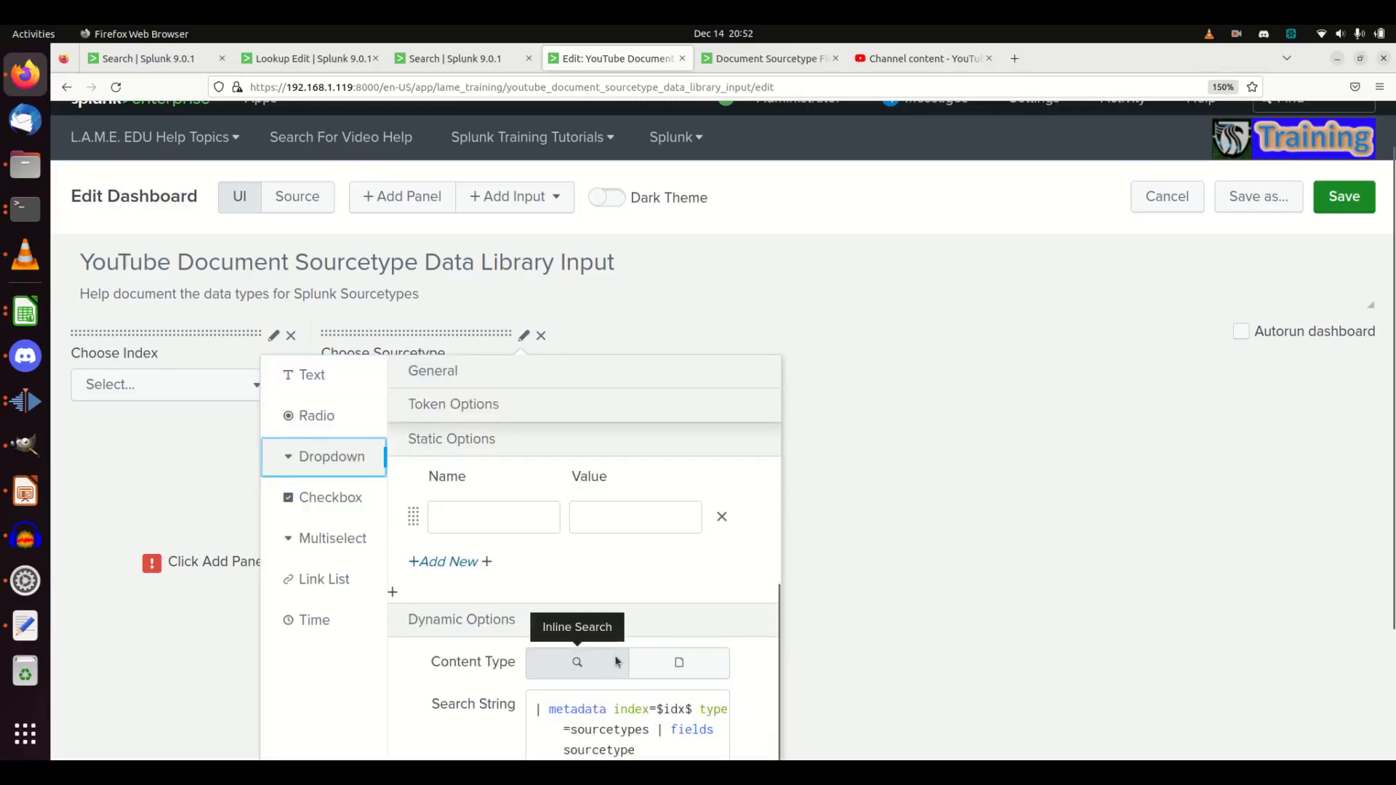
left_click(658, 617)
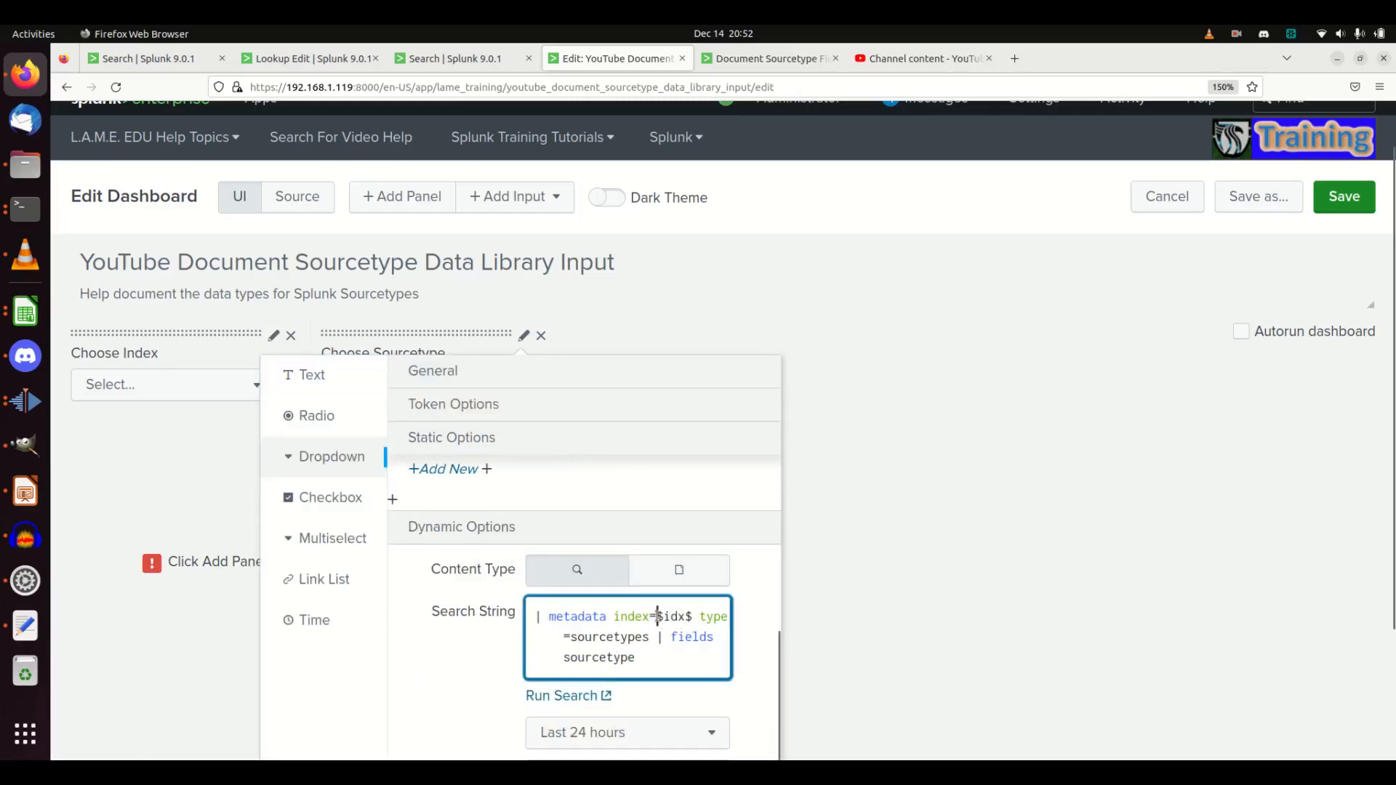
type("\"")
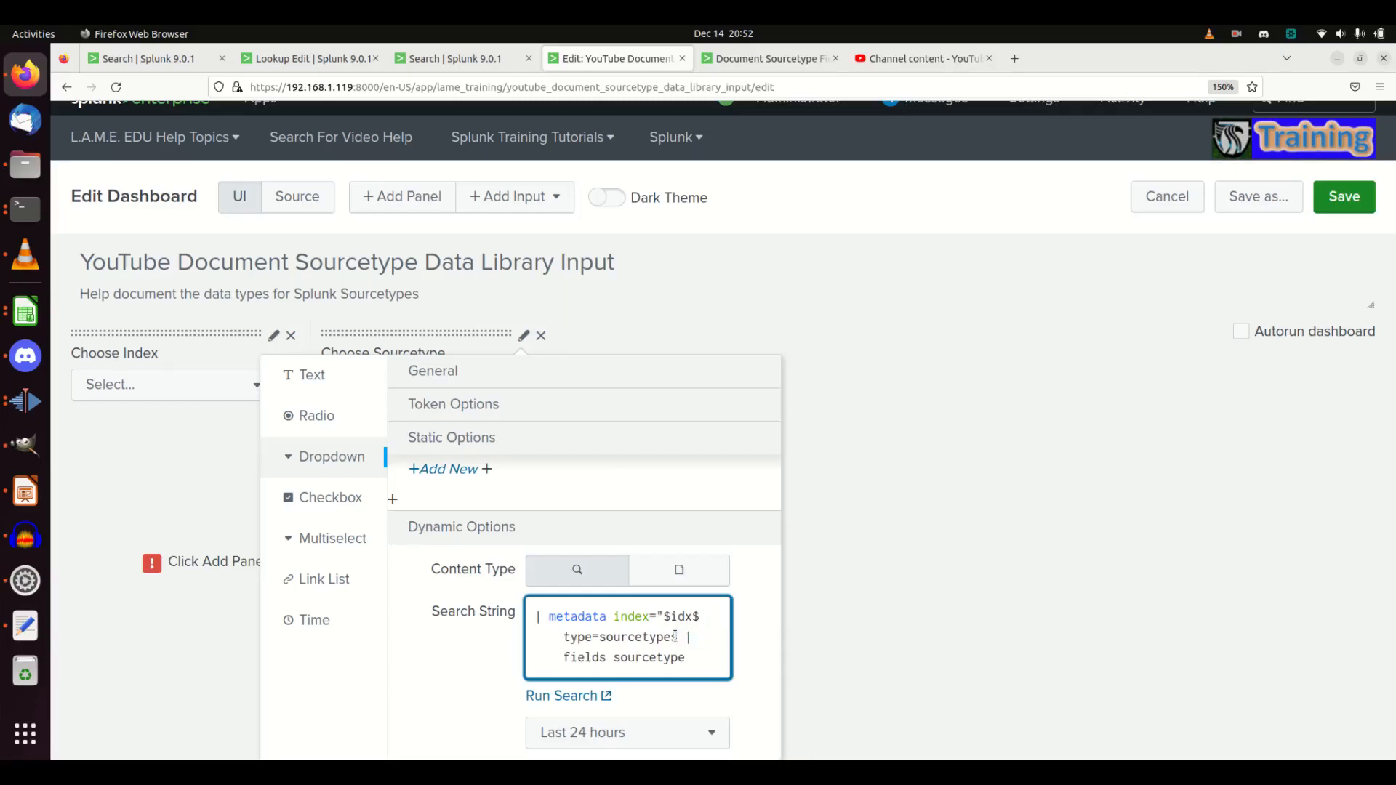
key("BackSpace")
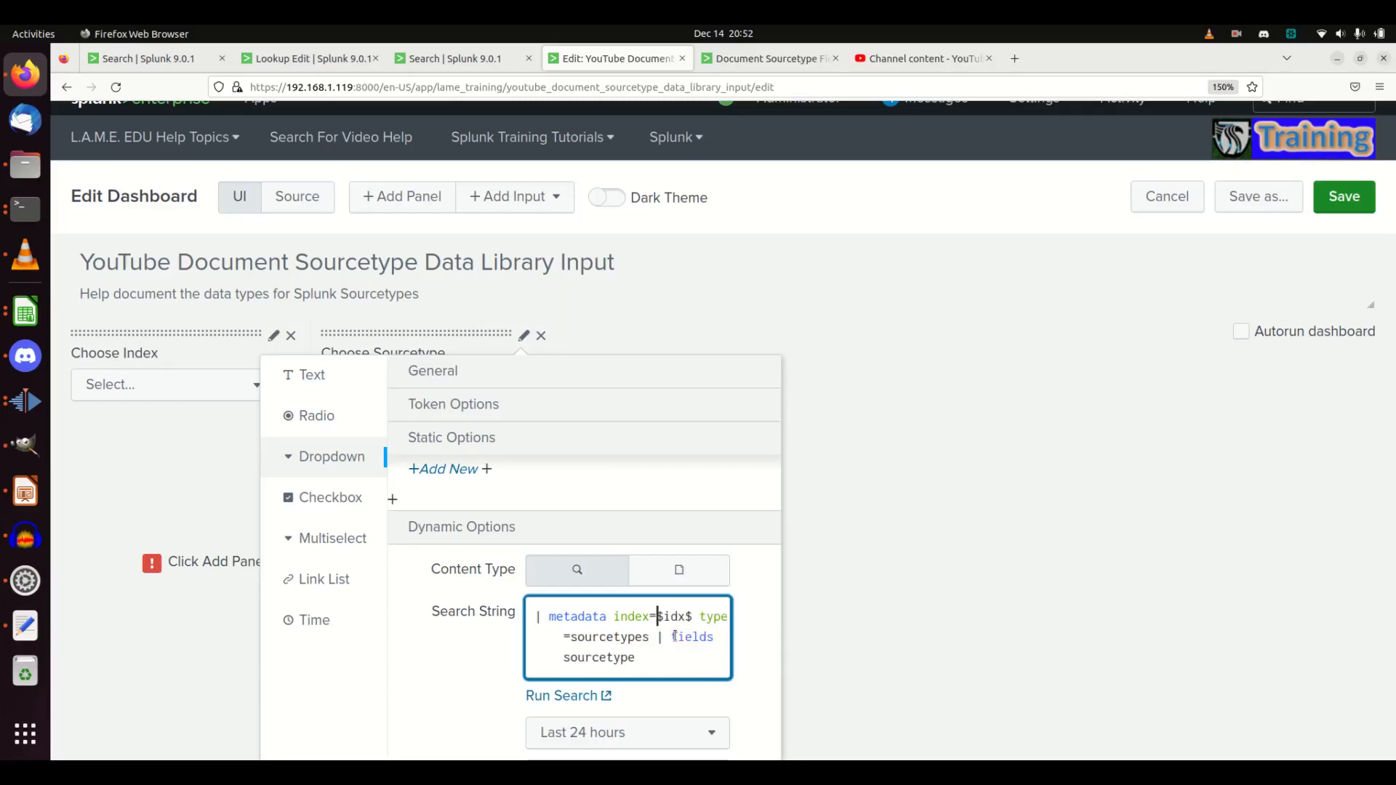
scroll(549, 574, "down", 3)
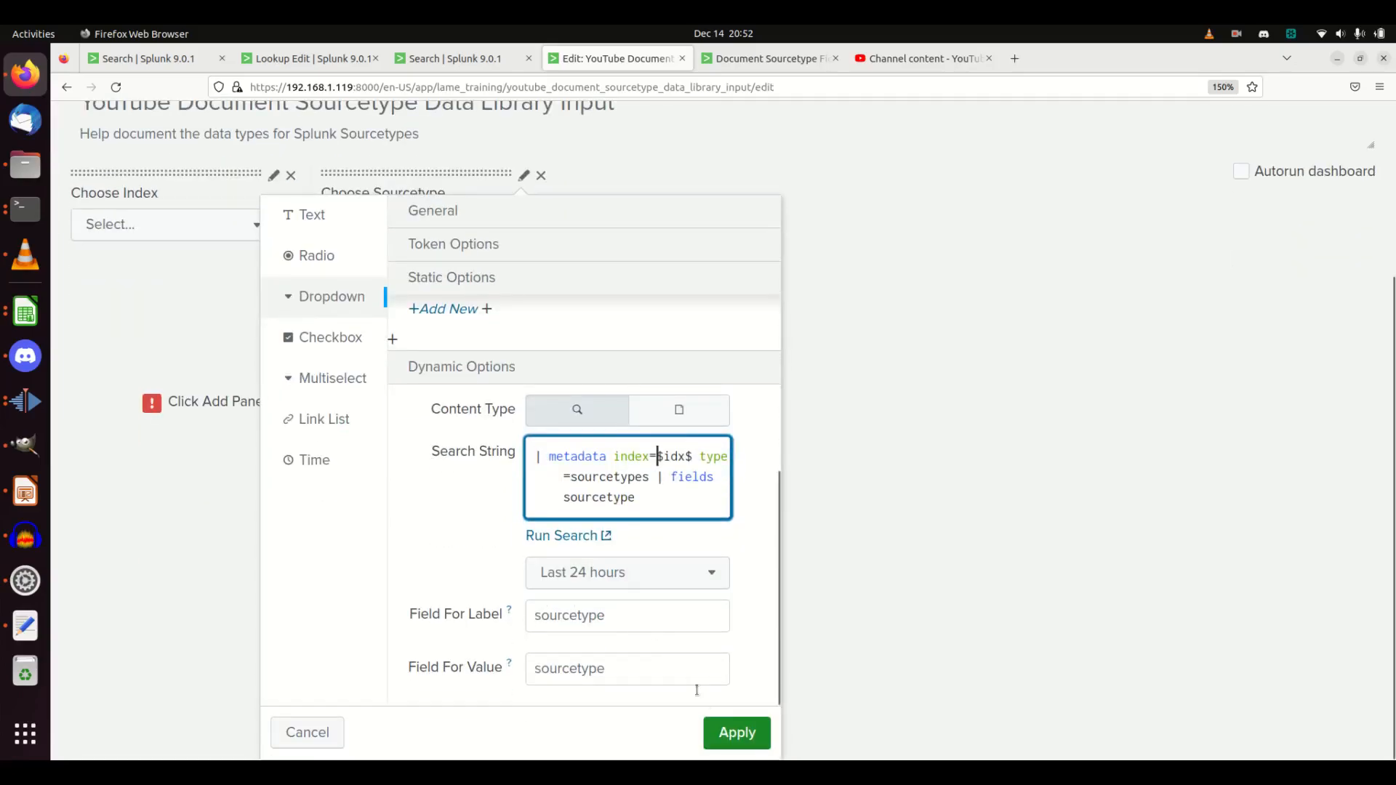
left_click(730, 736)
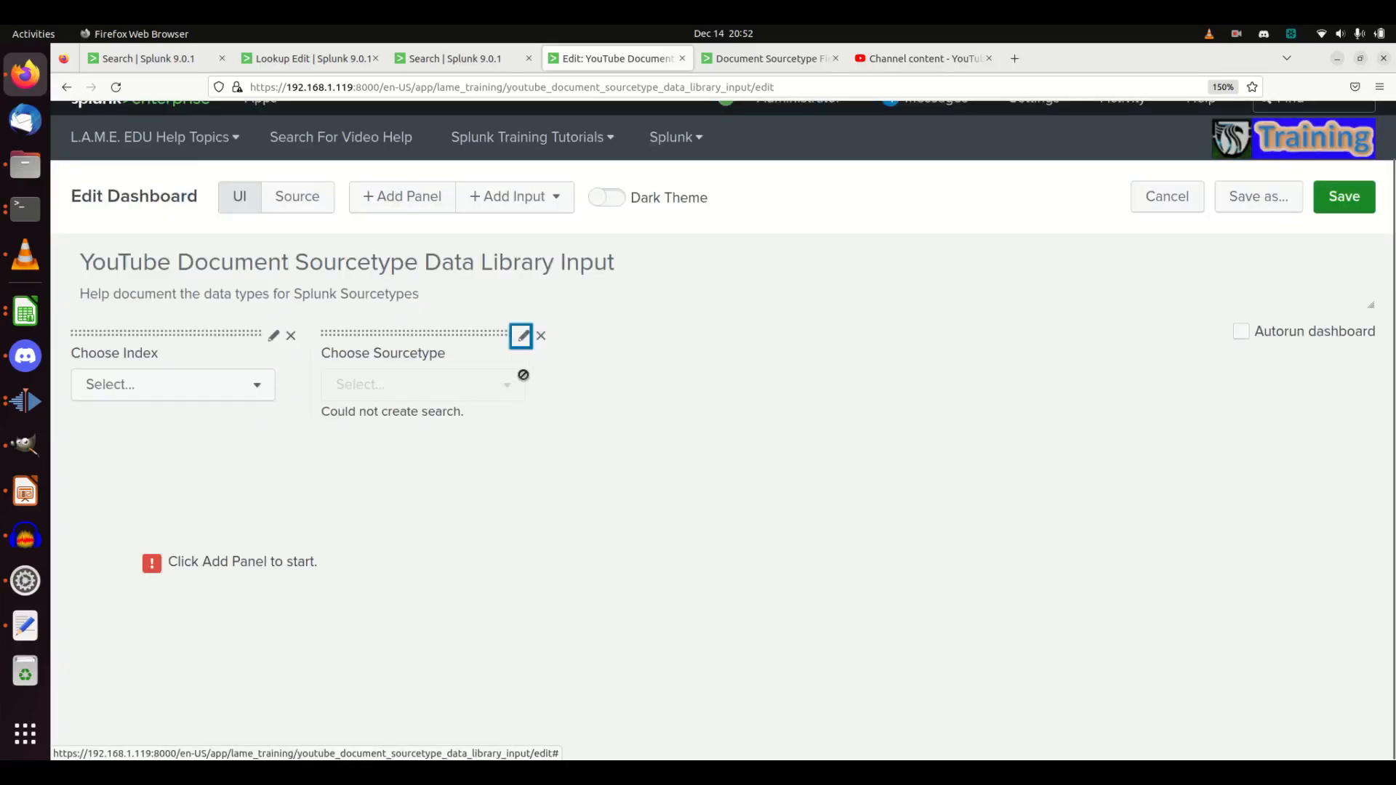
Step: Choose lame_training as the index and check the options offered by the Choose Sourcetype dropdown
left_click(252, 381)
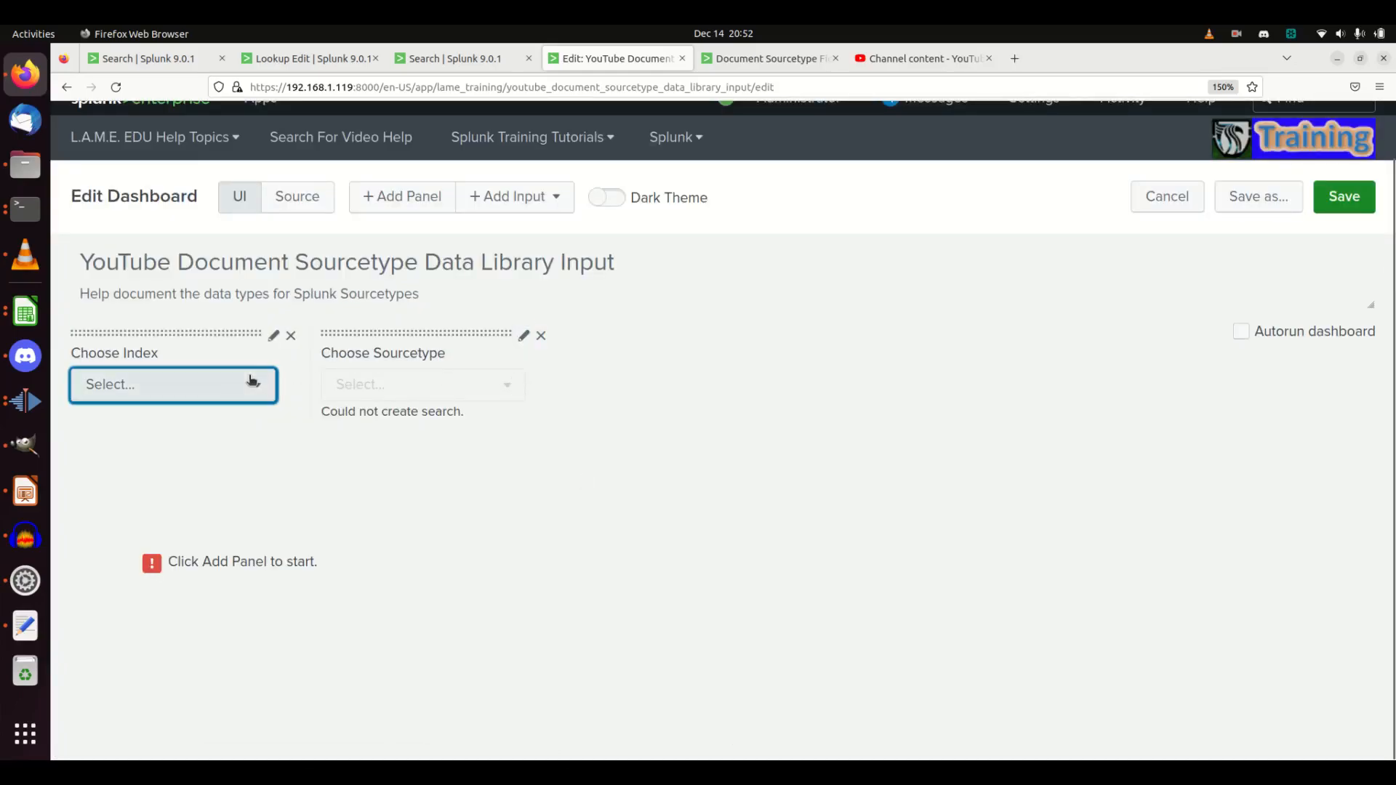
scroll(192, 597, "down", 8)
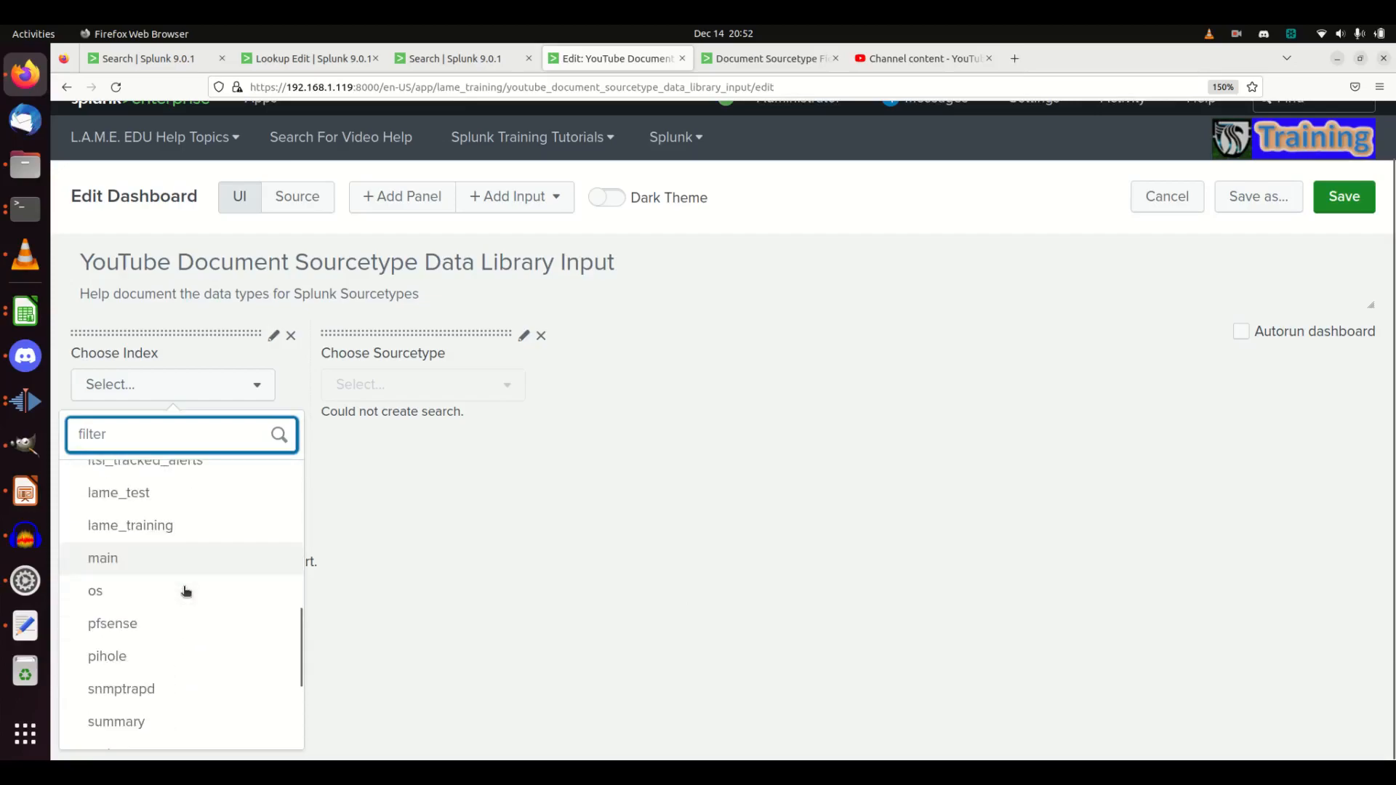
scroll(165, 543, "up", 3)
left_click(155, 606)
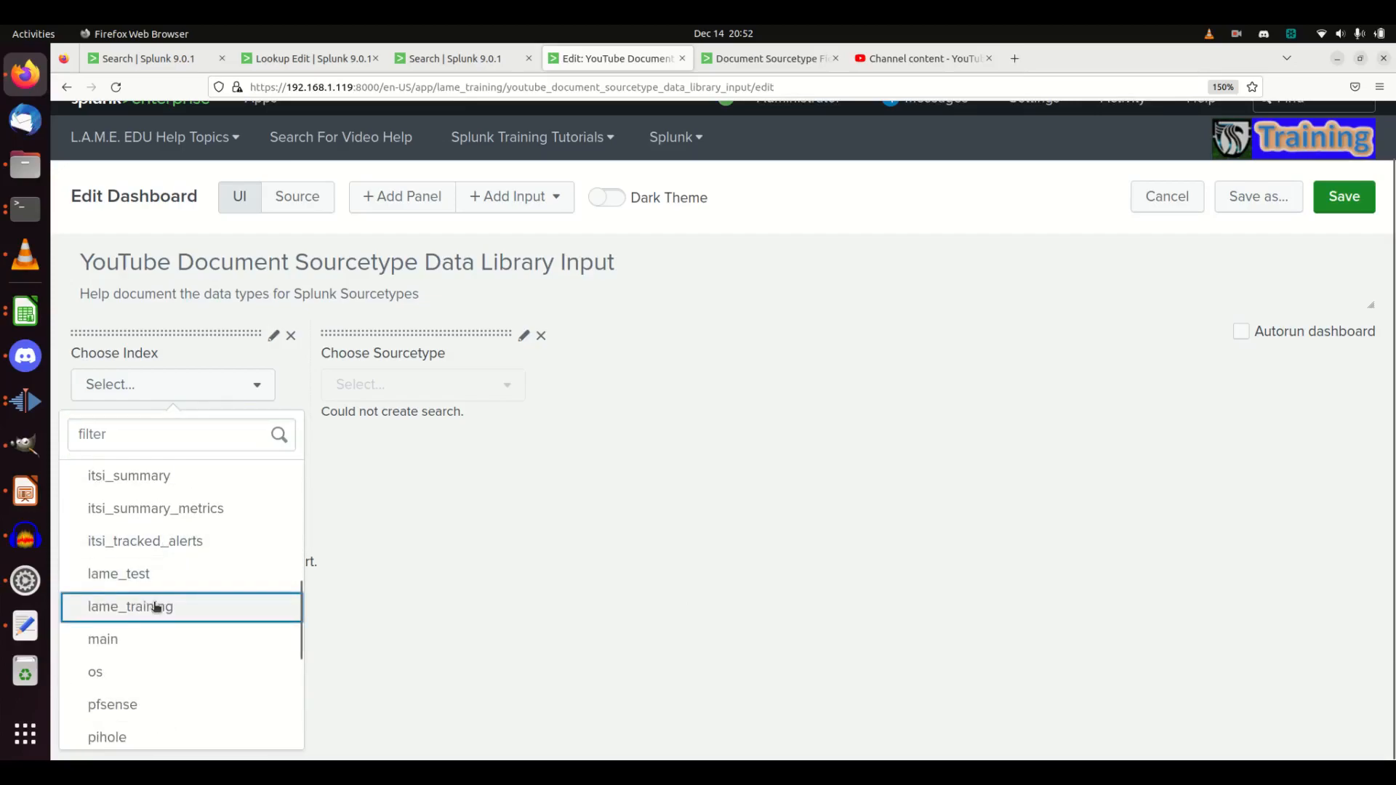
left_click(469, 386)
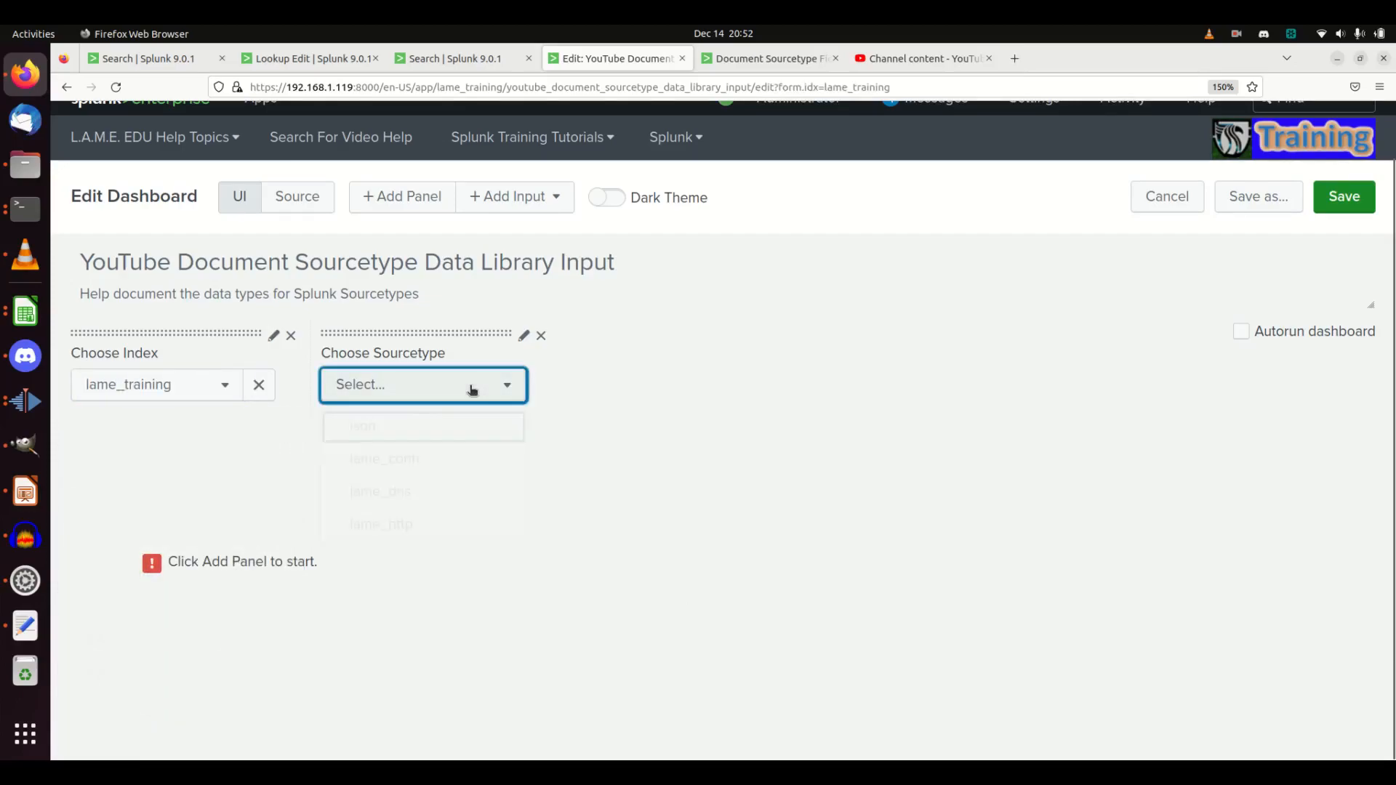
left_click(698, 423)
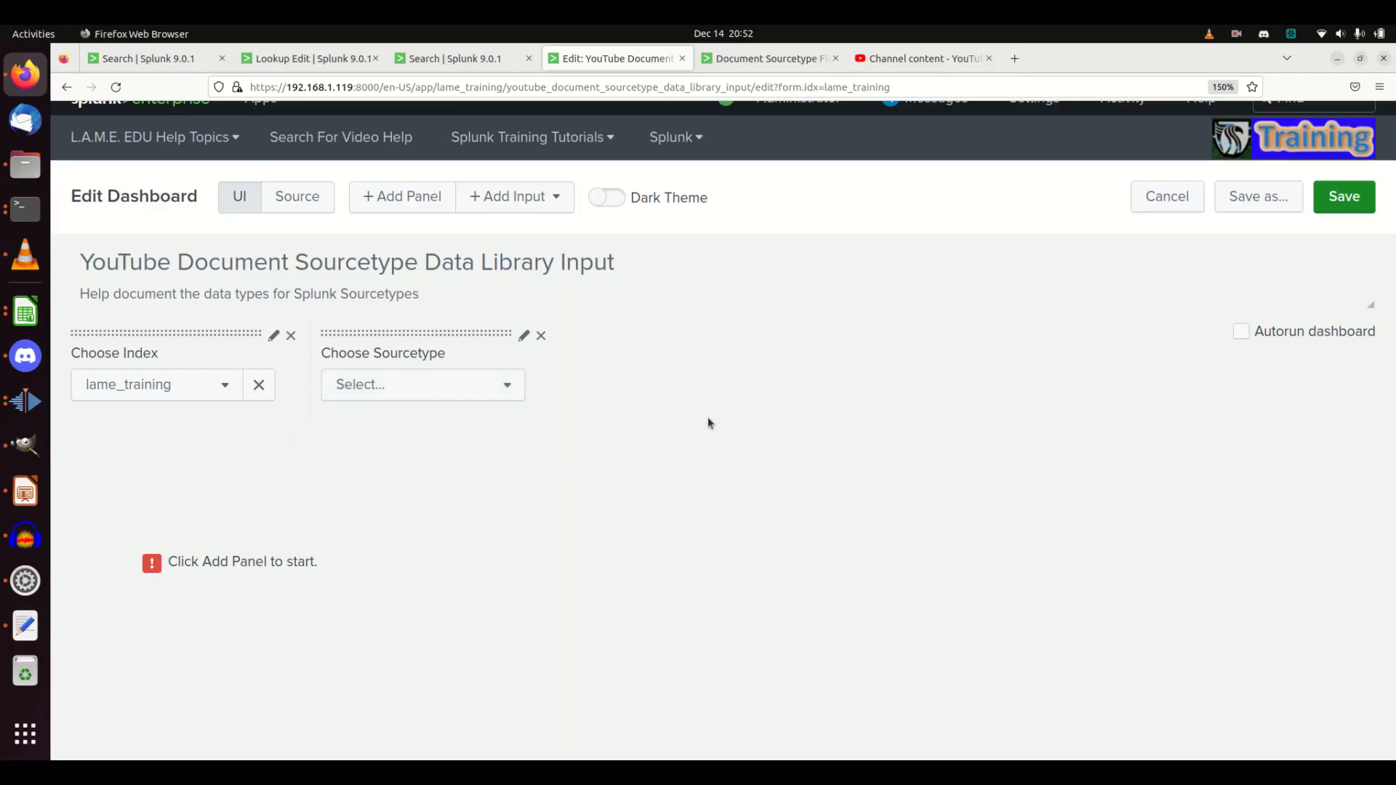
Step: Add a third dropdown input to the dashboard
left_click(534, 204)
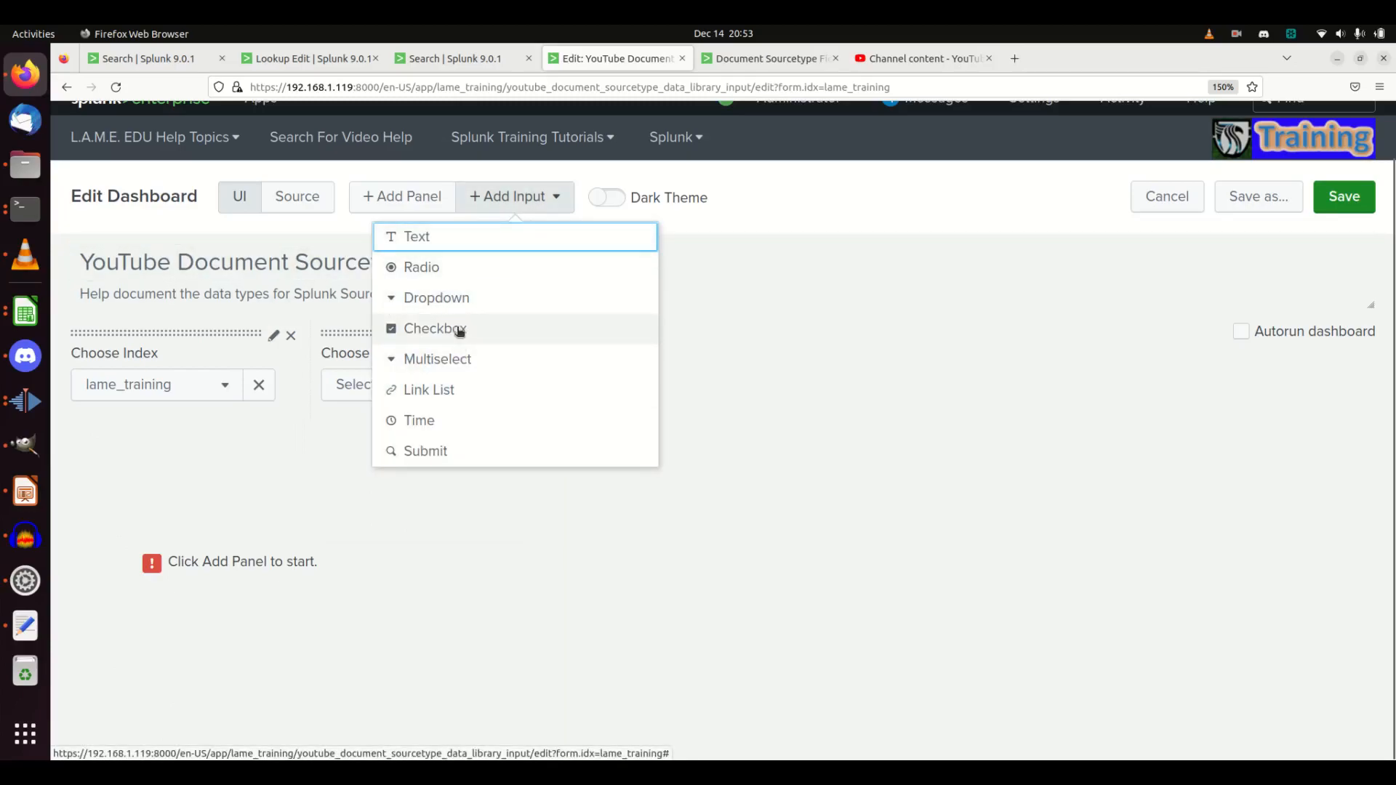
left_click(464, 299)
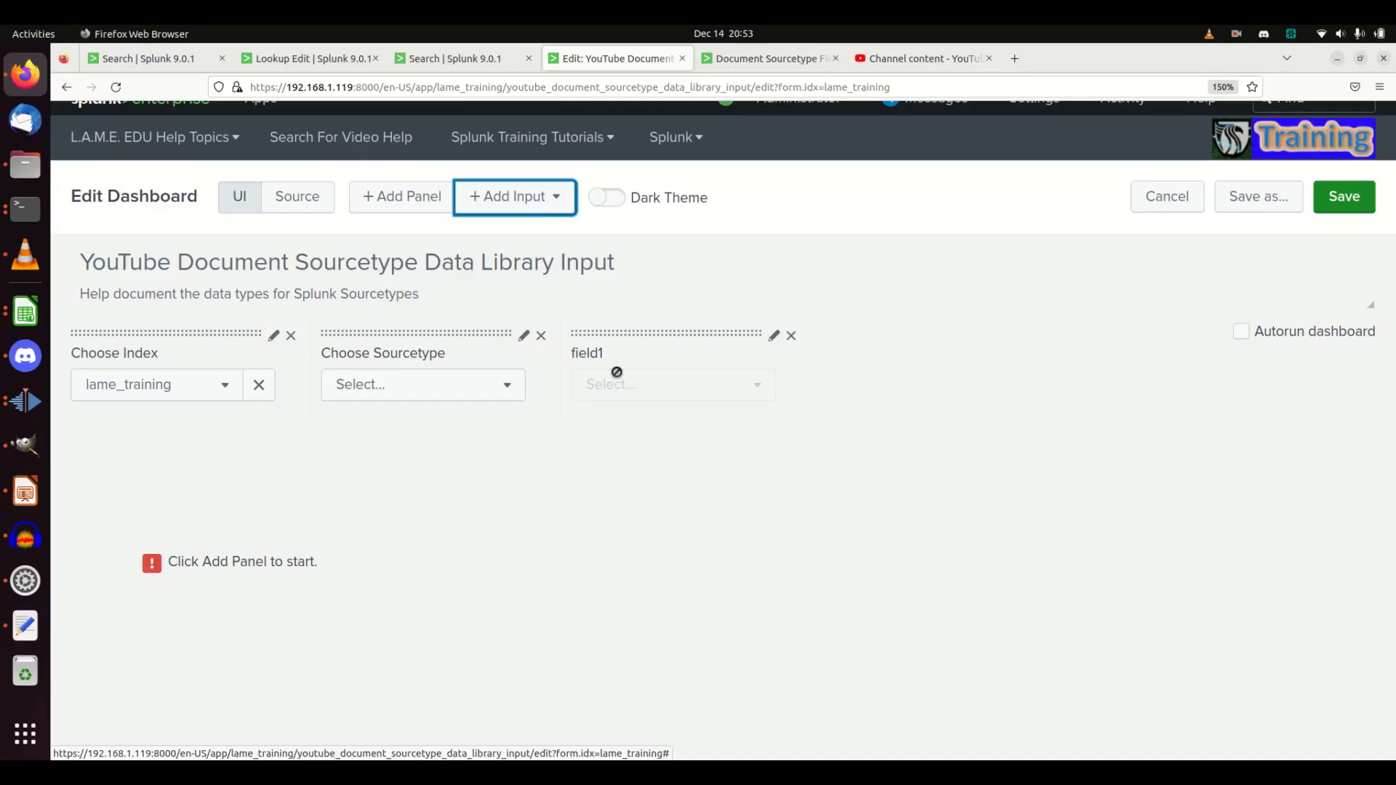
Step: In the metadata search's browser tab, rewrite the base search as "index=lame_training sourcetype=lame_conn"
left_click(455, 58)
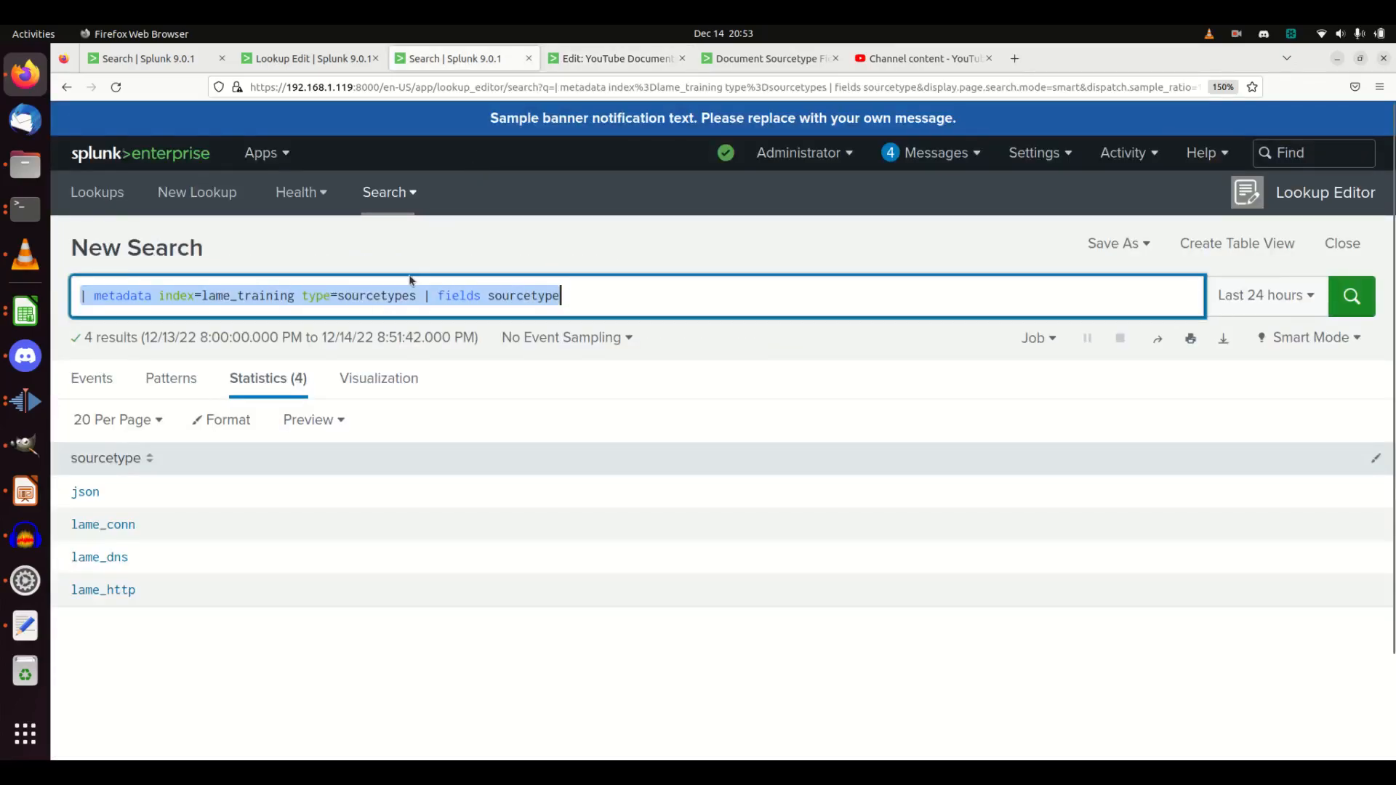
left_click_drag(152, 295, 1, 282)
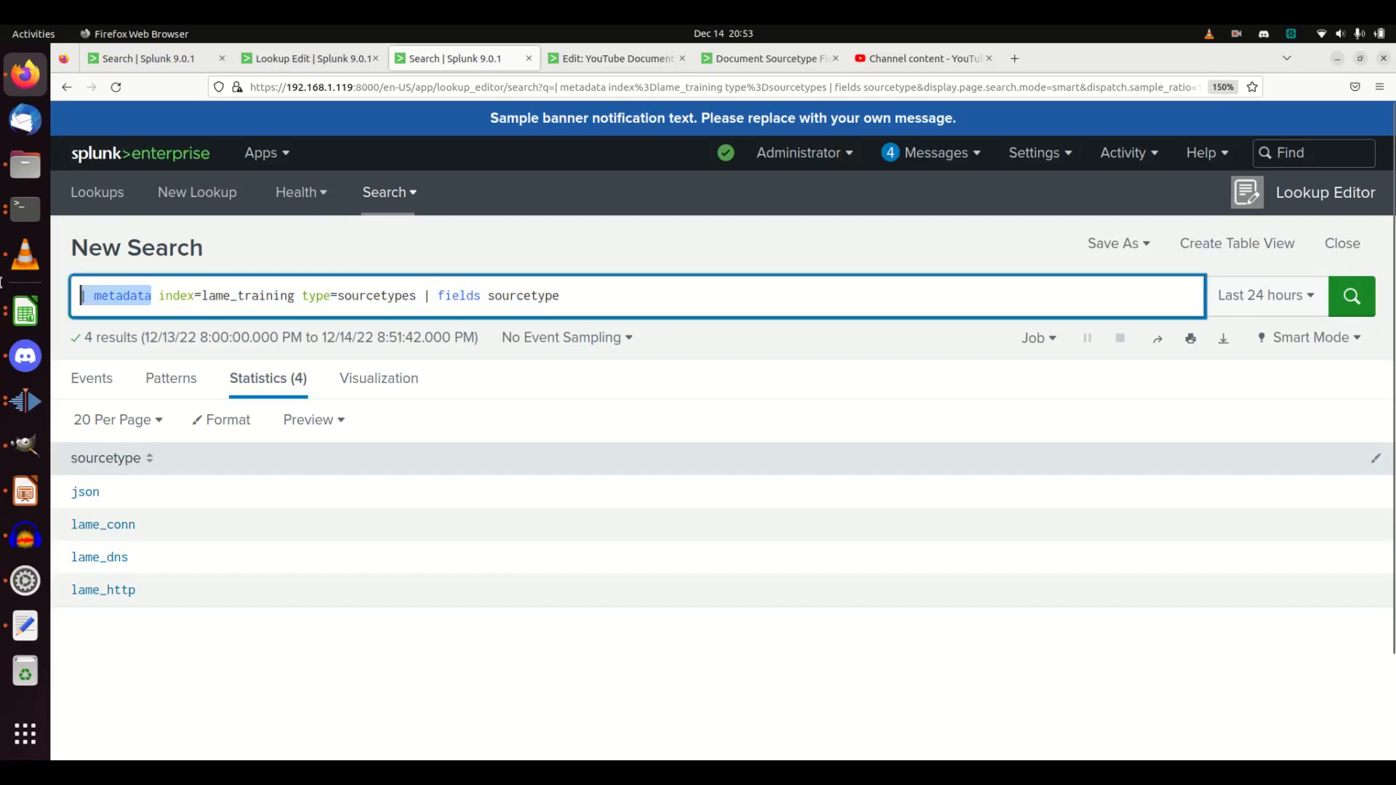
key("BackSpace")
key("Right")
key("Right")
key("Right")
key("Right")
key("Right")
key("Right")
key("Right")
key("Right")
key("Right")
key("Right")
key("Right")
key("Right")
key("Right")
key("Right")
key("Right")
key("Right")
key("BackSpace")
key("Delete")
key("Delete")
key("Delete")
key("Delete")
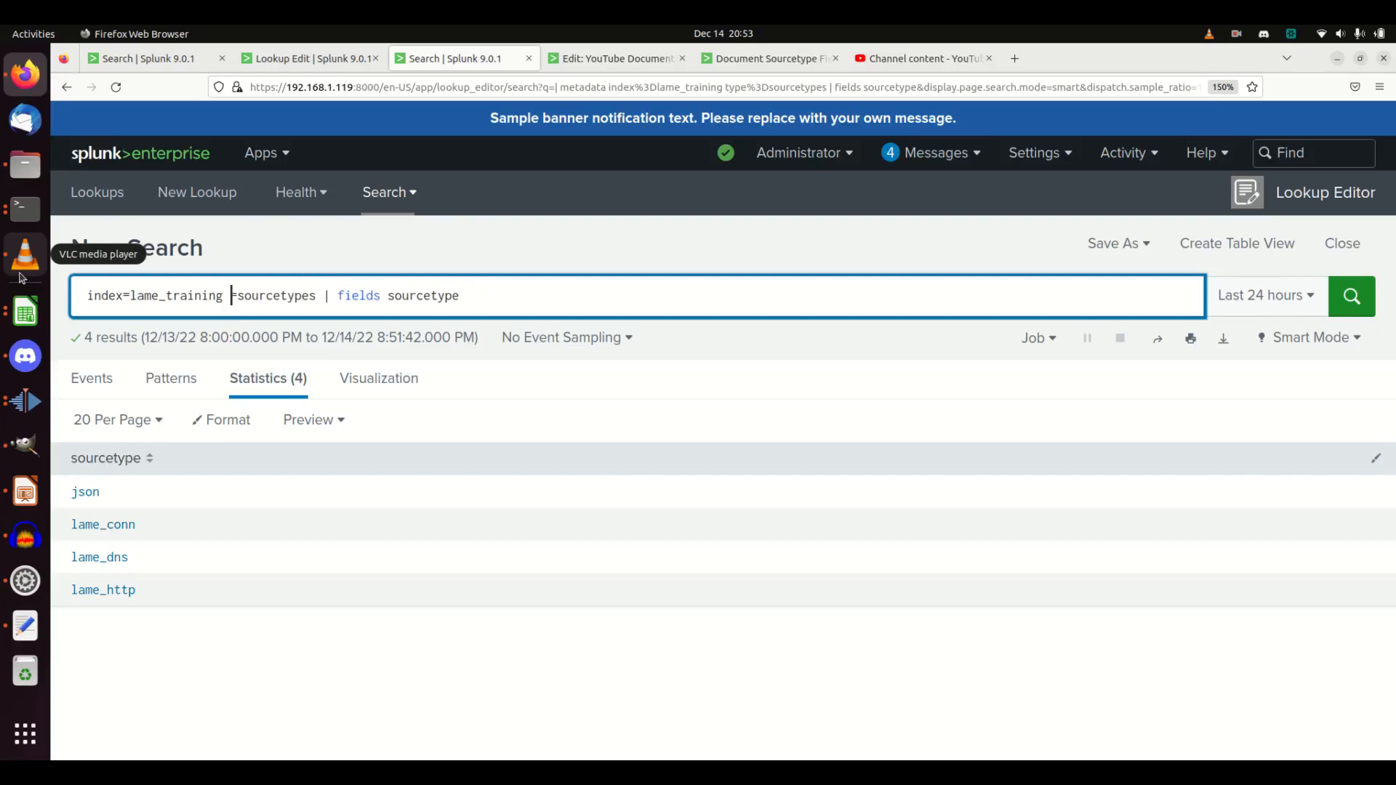
key("Right")
key("Right")
key("Right")
key("Delete")
type("=lame_conn")
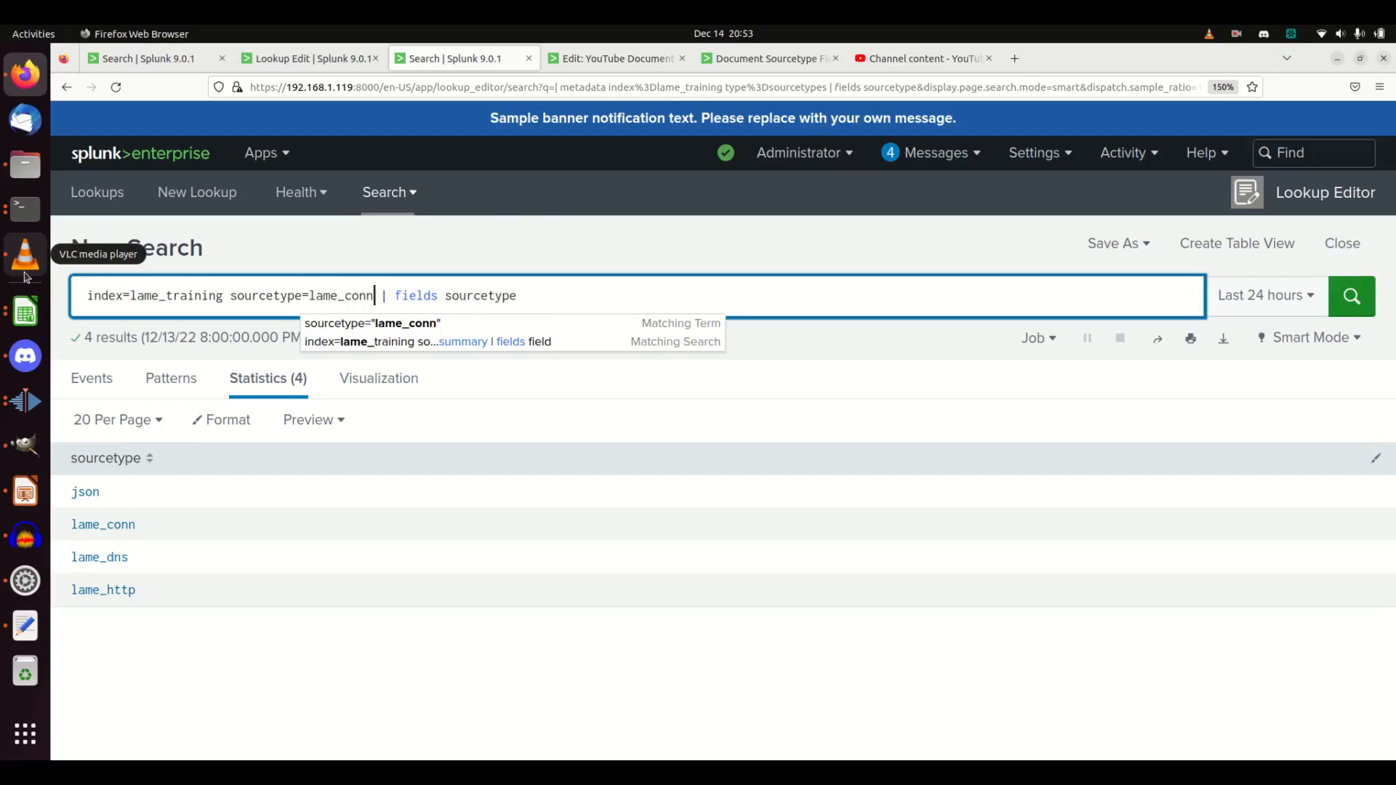
Step: Replace the trailing fields command with "| head 100 | fieldsummary" and run the search
key("Right")
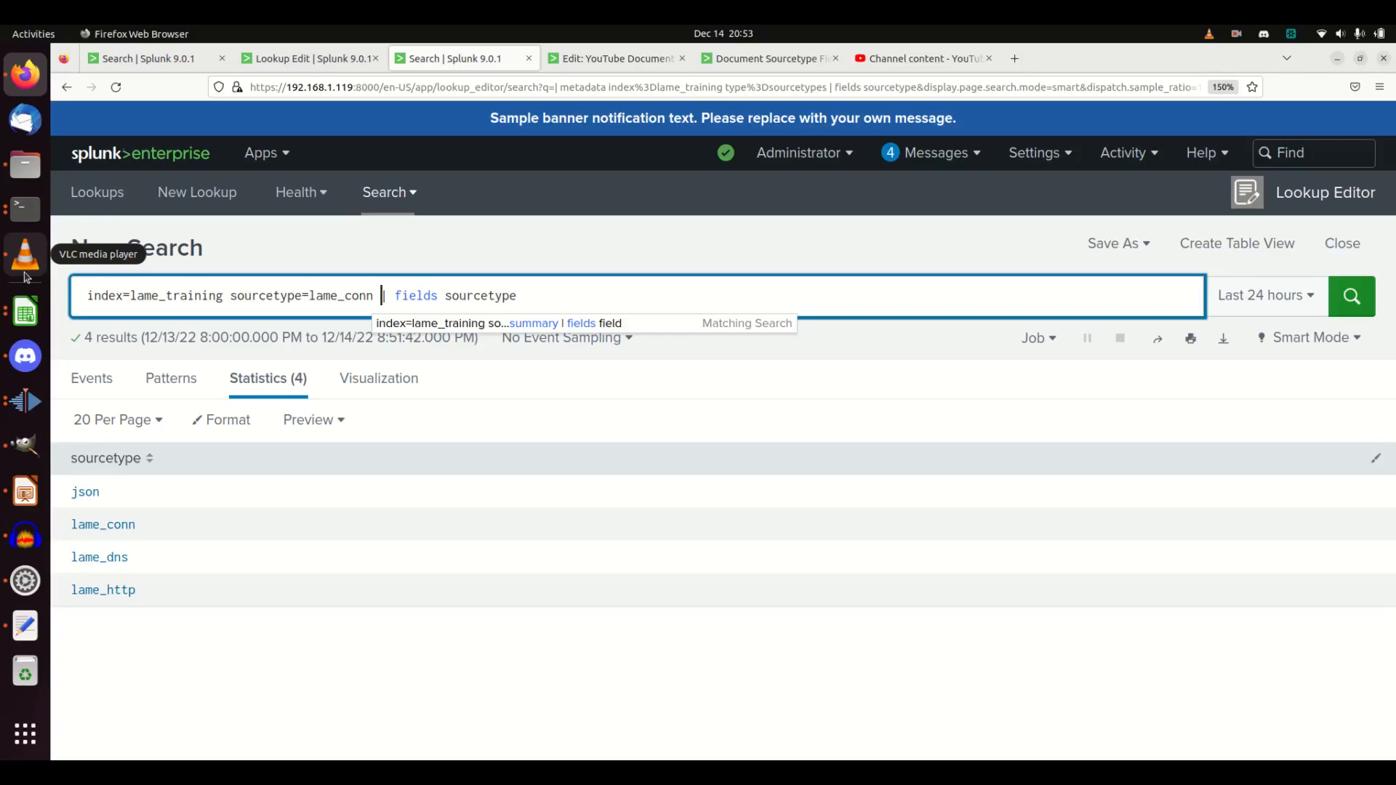
type("| head 100")
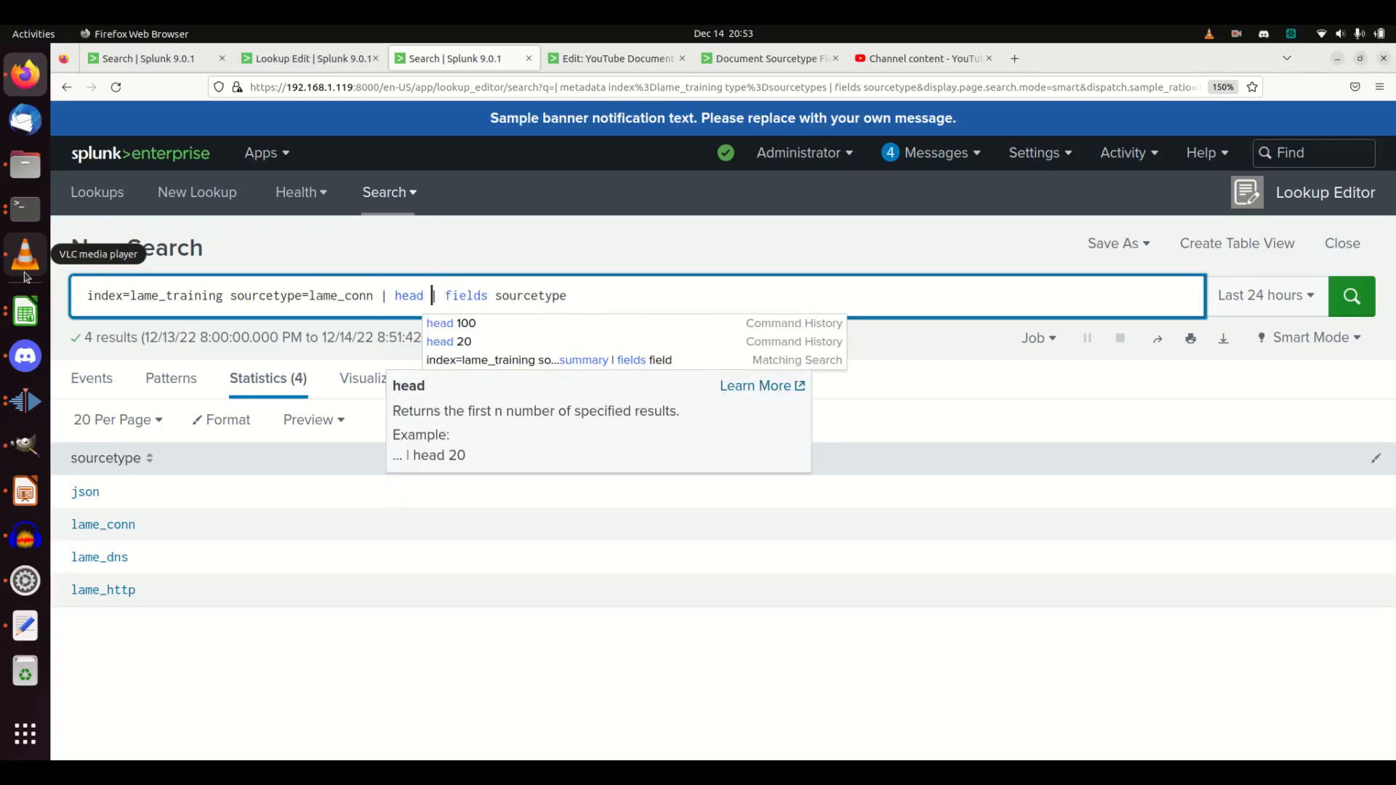
key("Delete")
key("Delete")
key("Delete")
key("Delete")
key("Delete")
key("Delete")
key("Delete")
key("Delete")
key("Delete")
key("Delete")
key("Delete")
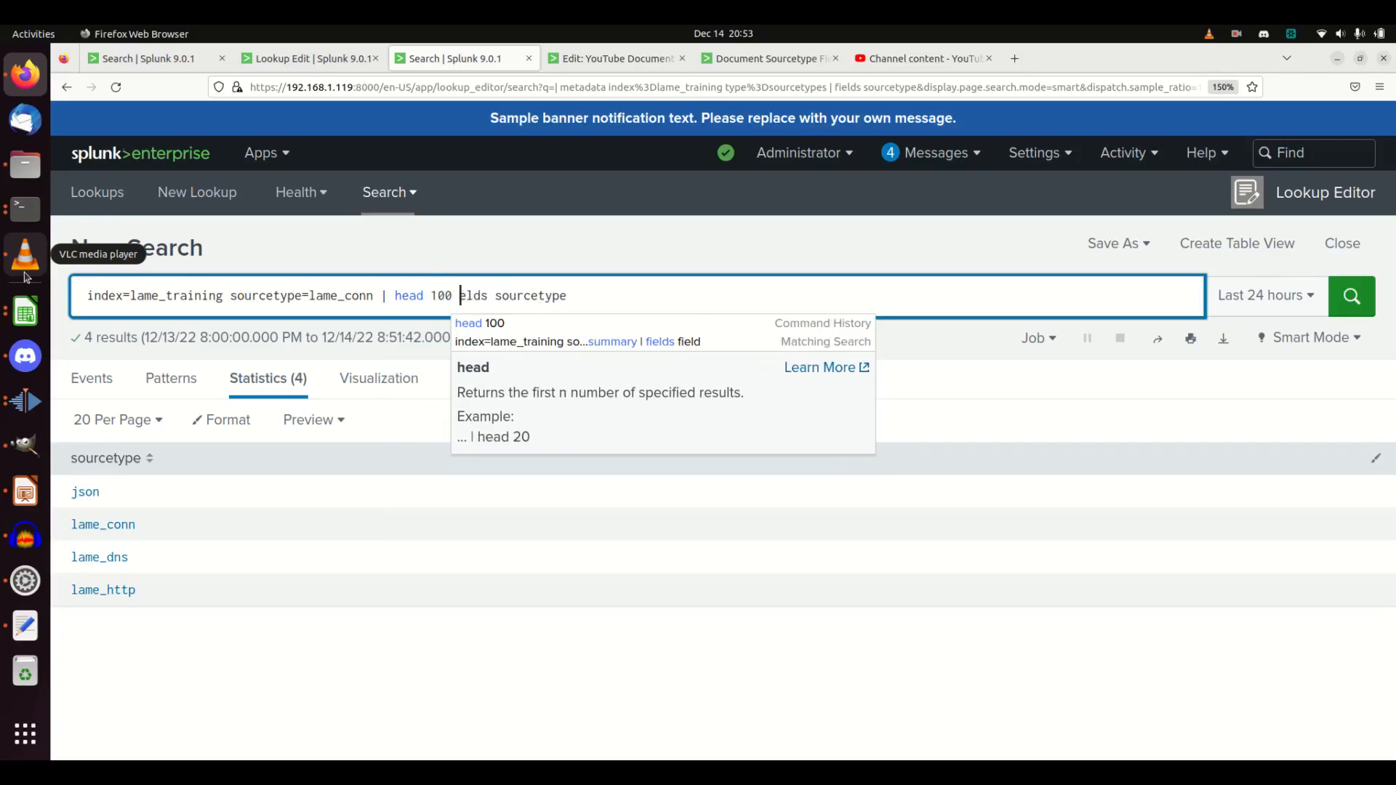
key("Delete")
key("Delete")
key("Delete")
key("Delete")
type("fieldsumm")
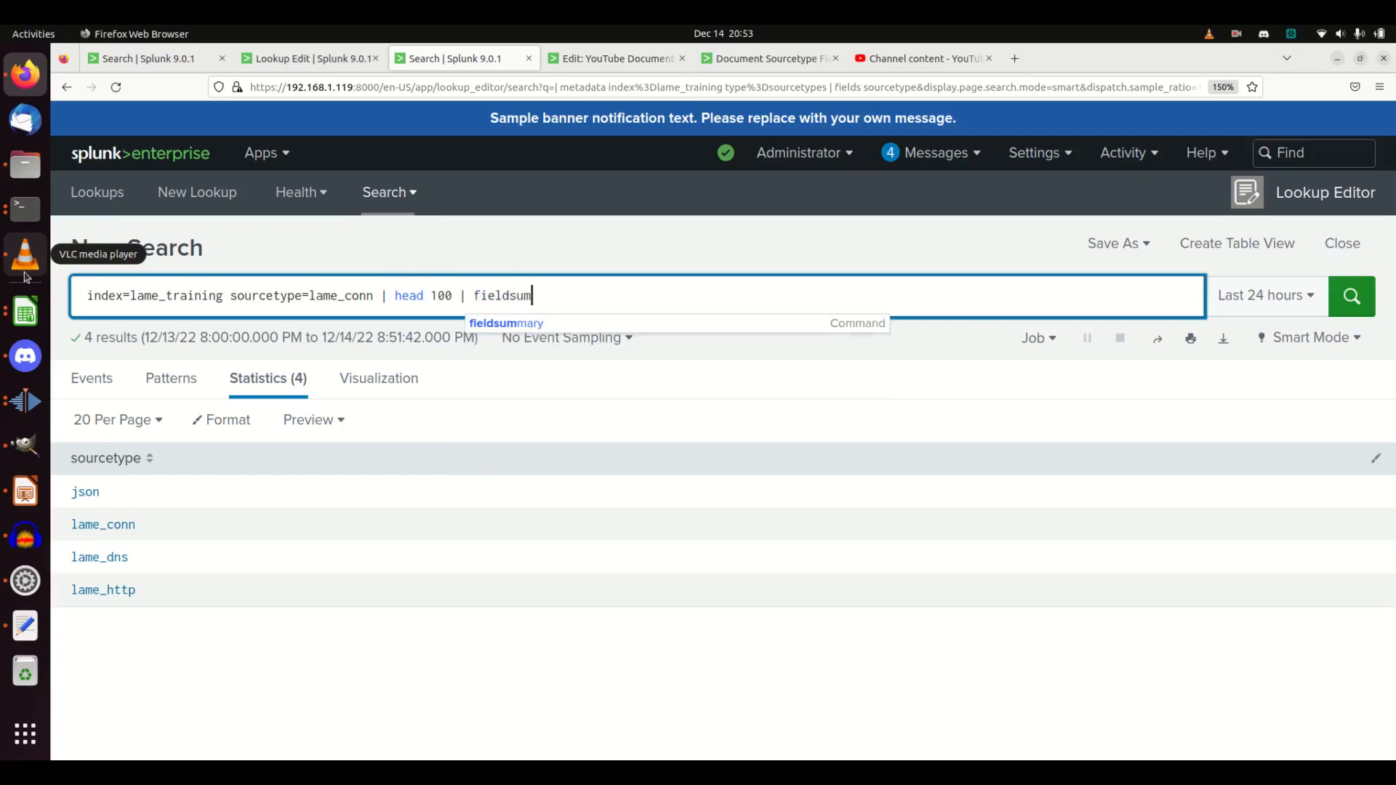
type("ary |")
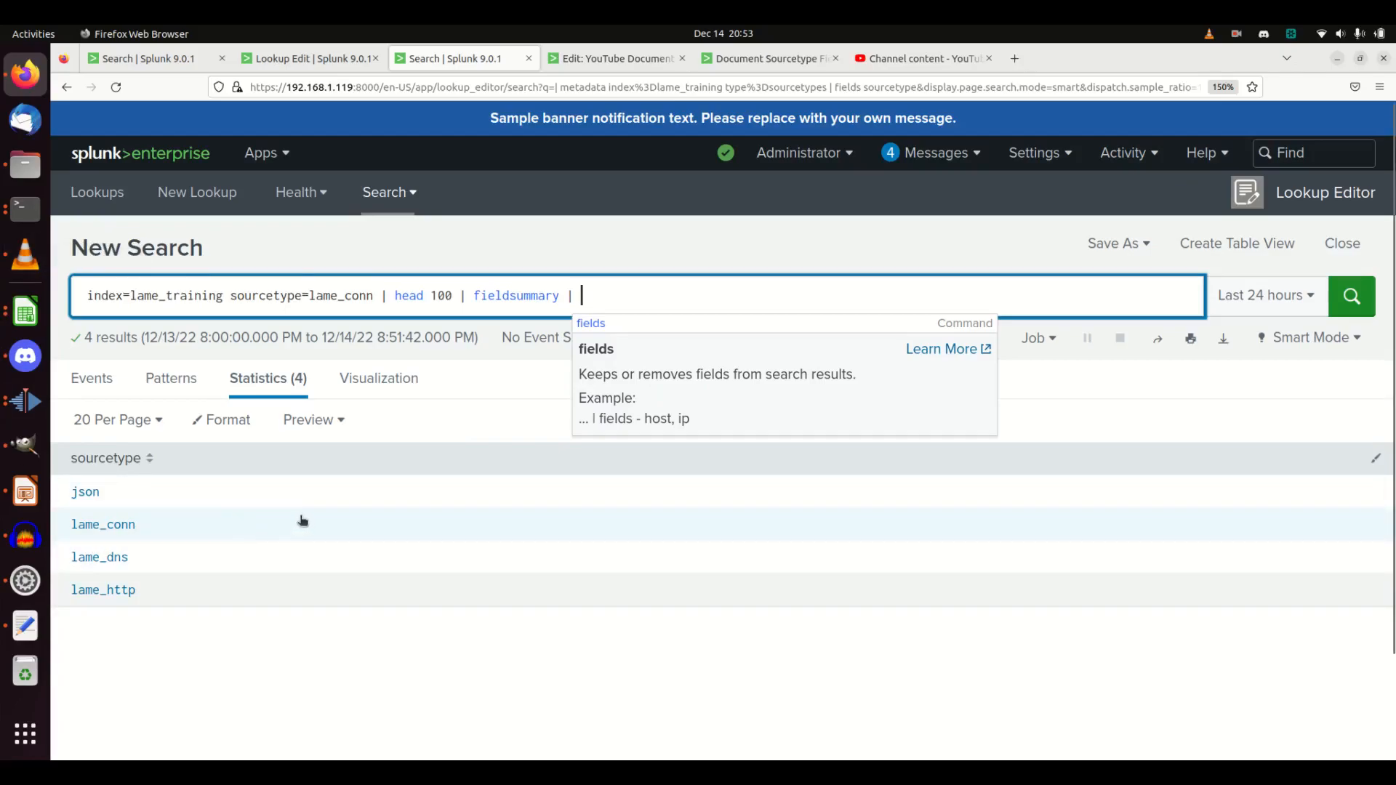
left_click(590, 292)
key("BackSpace")
key("BackSpace")
key("BackSpace")
key("Return")
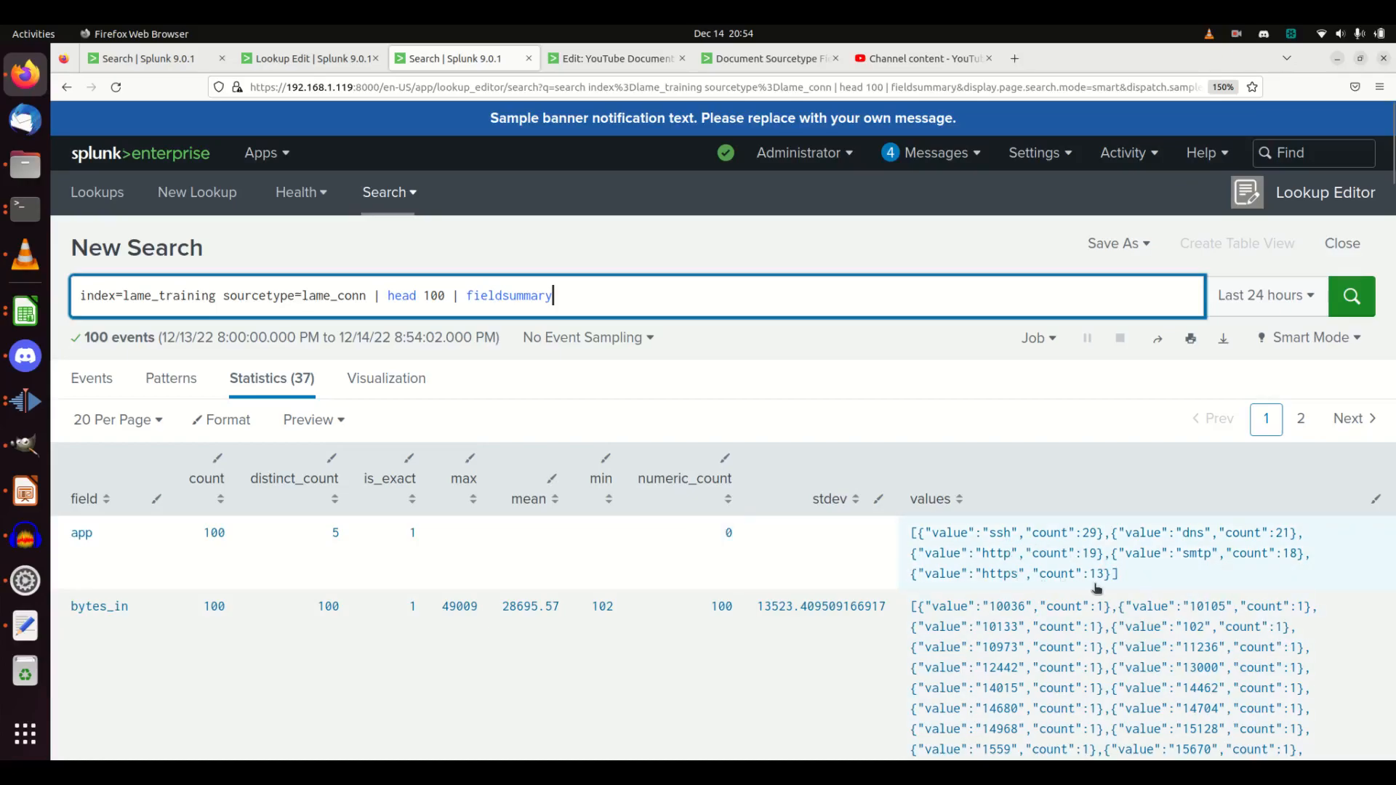
Step: Review the field summary, append "| fields field" to the search, and rerun it to list only field names
scroll(1097, 588, "down", 6)
scroll(1111, 612, "up", 3)
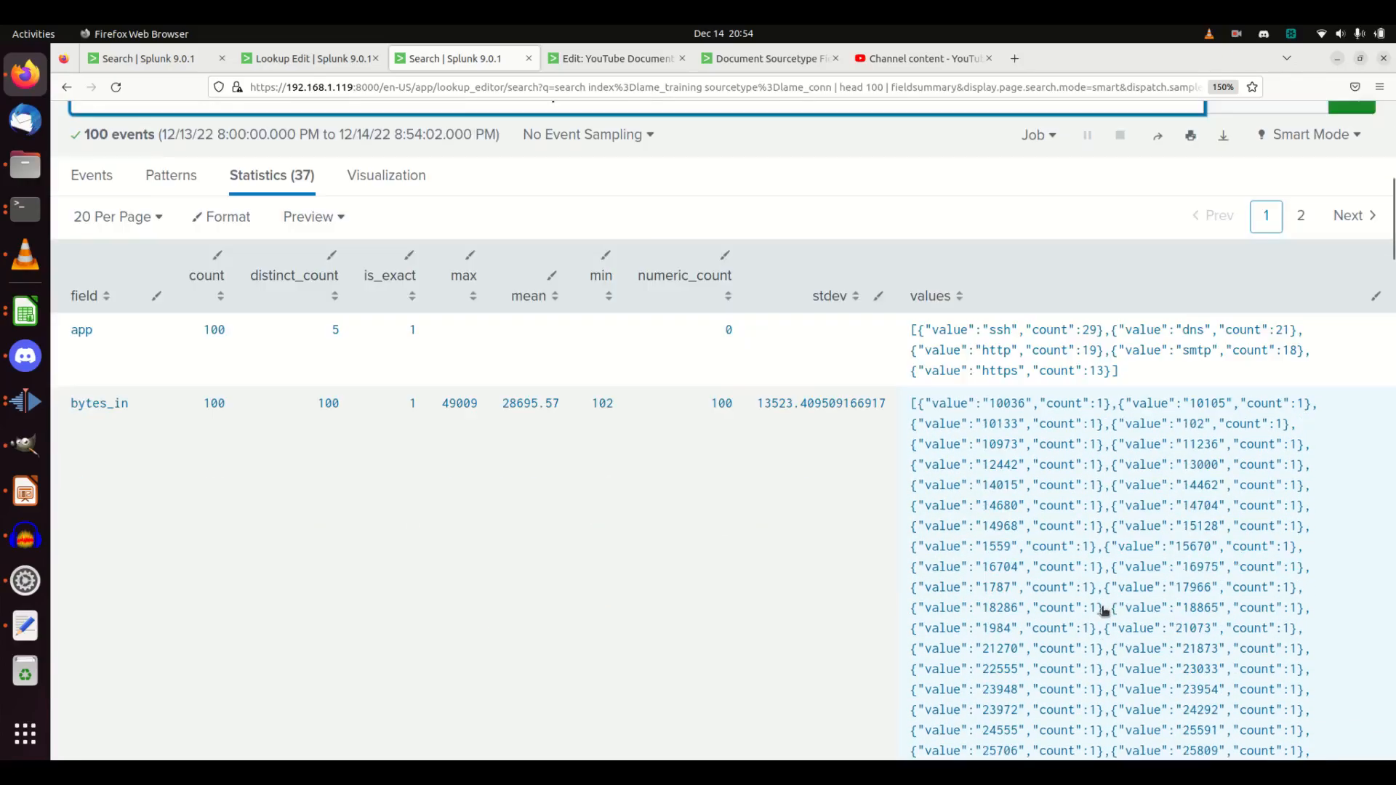
scroll(1105, 611, "up", 3)
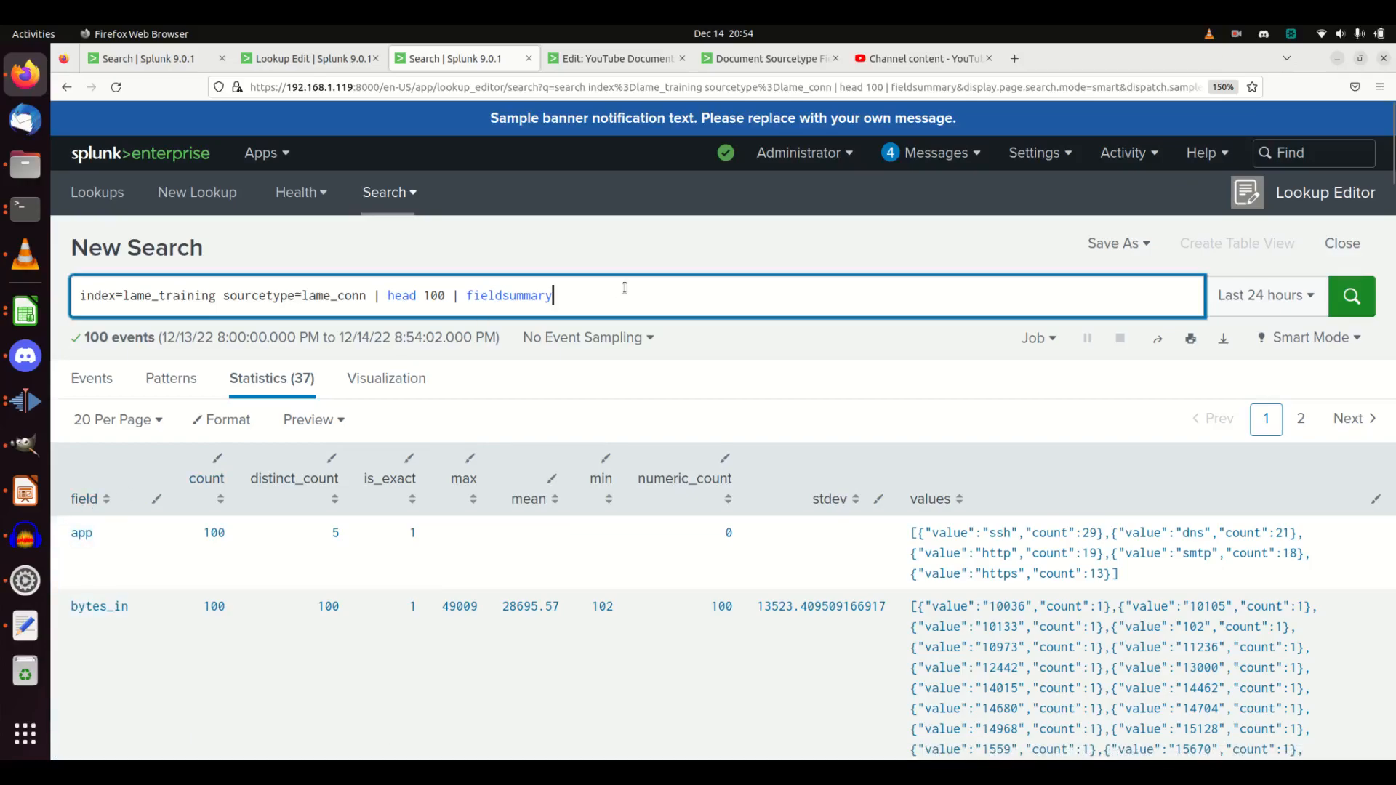
type("| fields field")
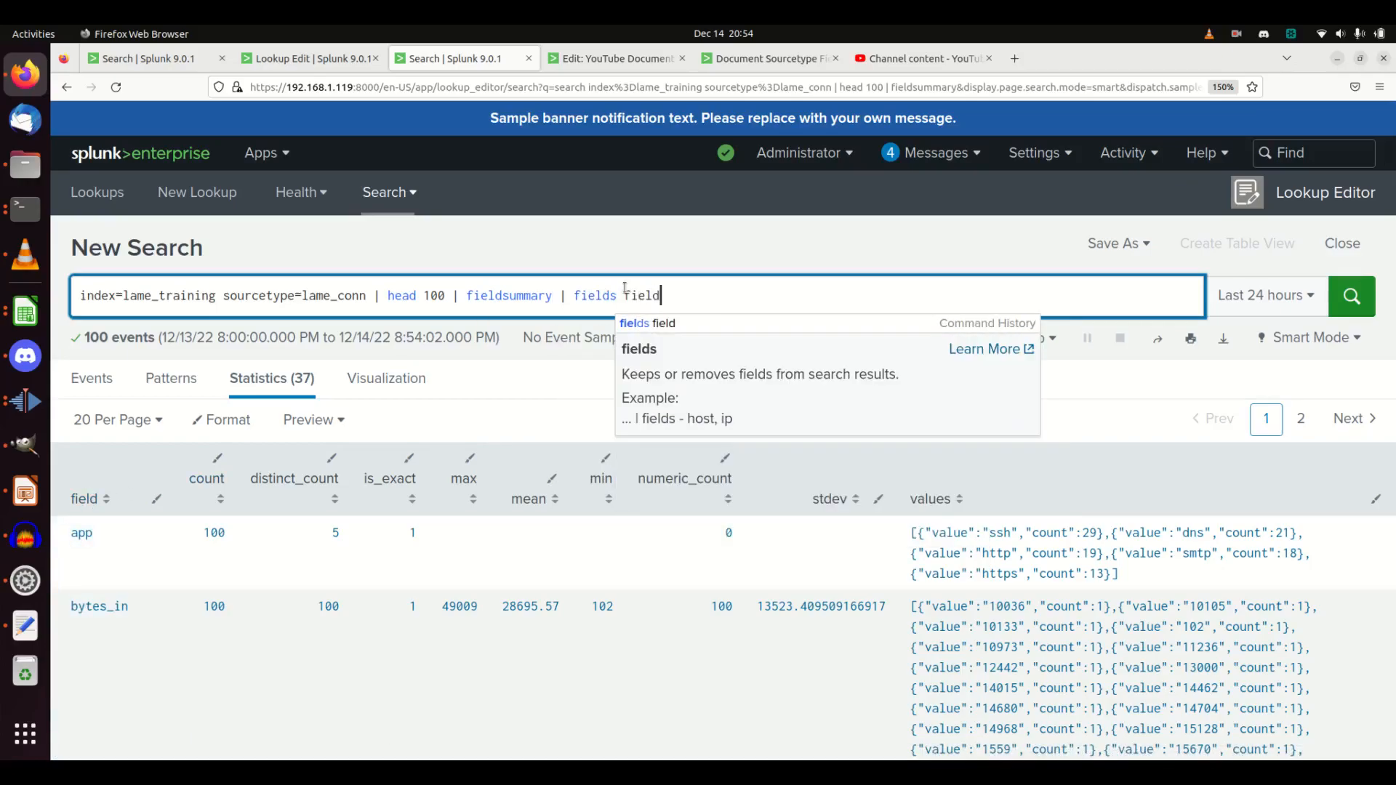
key("Escape")
key("Return")
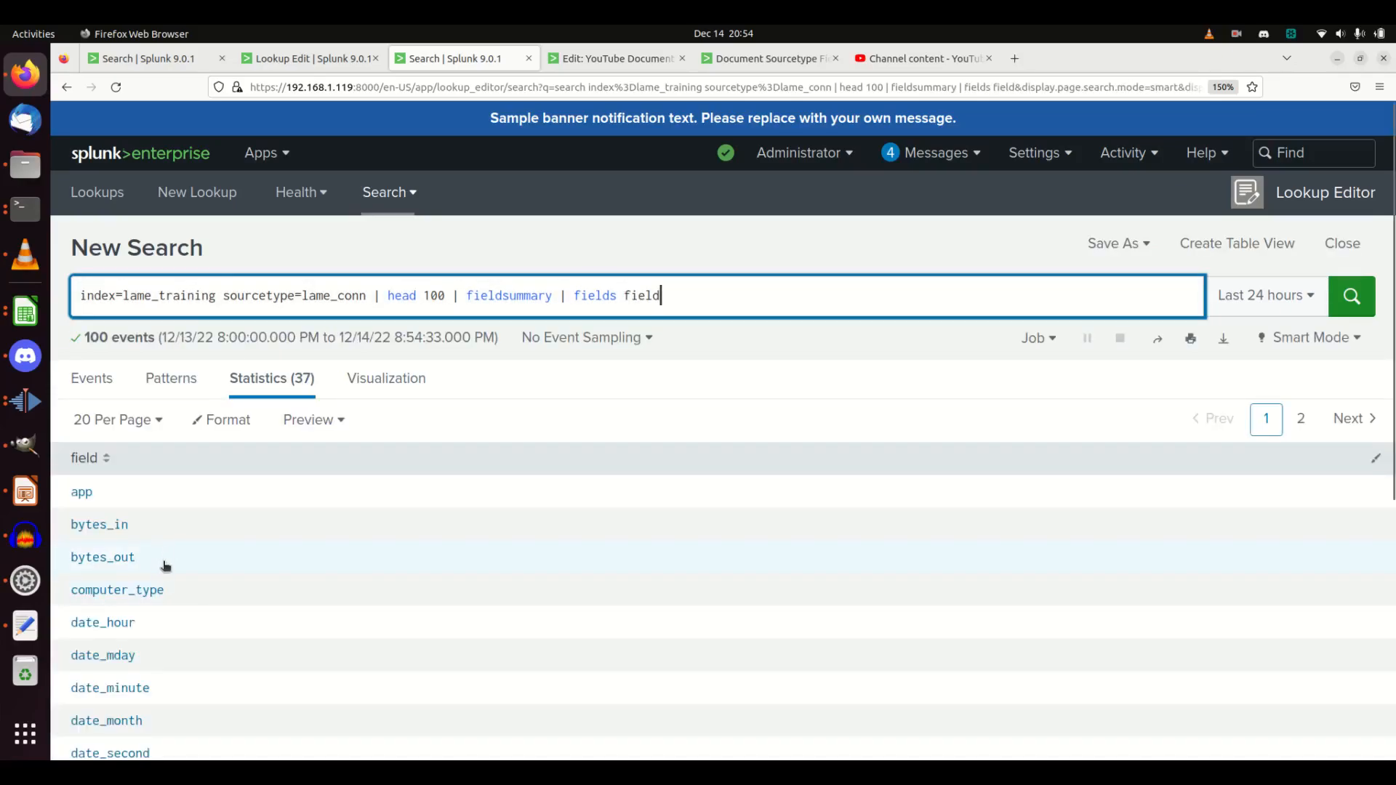
scroll(166, 571, "down", 5)
scroll(177, 574, "up", 5)
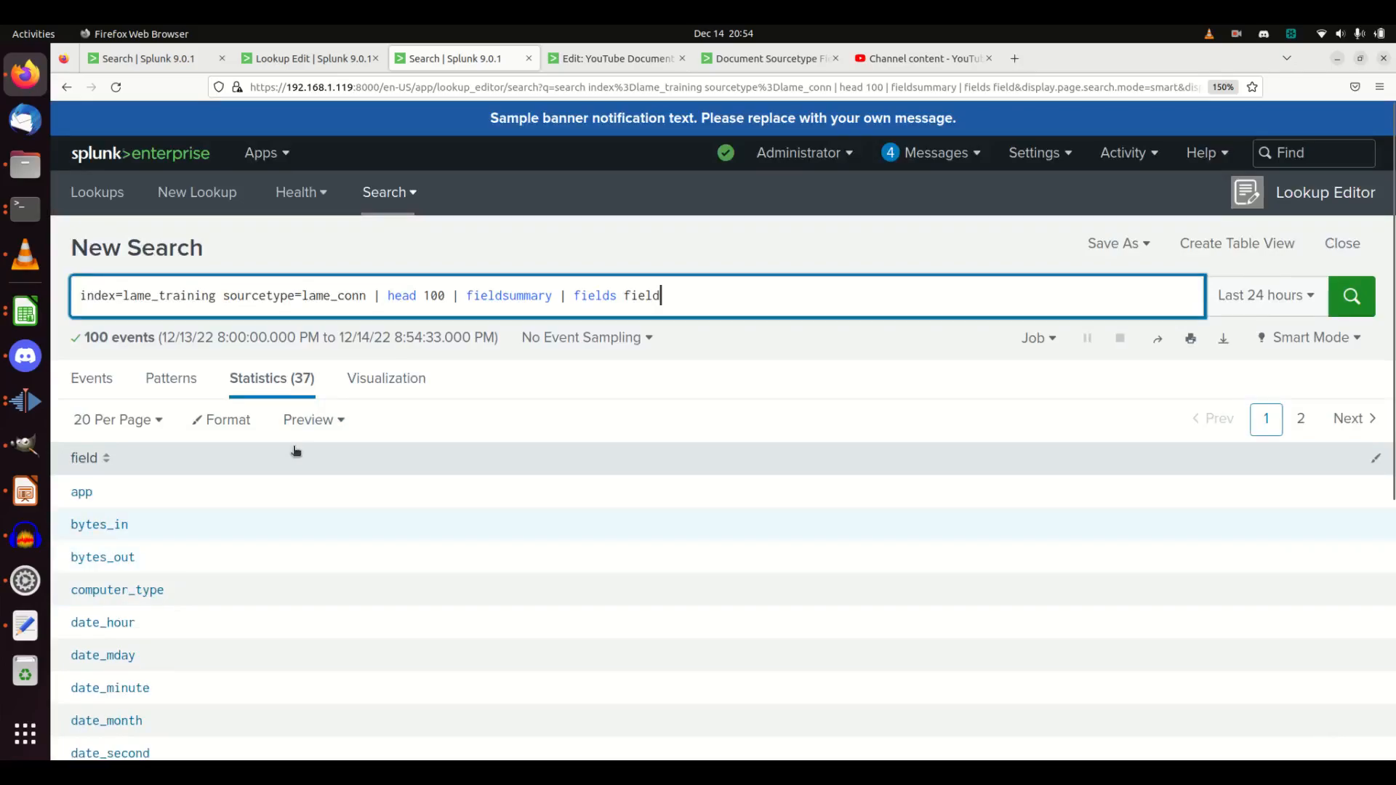
Step: Copy the whole field-name search, return to the dashboard, and give the third dropdown the label "Choose Field" and token "fld"
triple_click(402, 304)
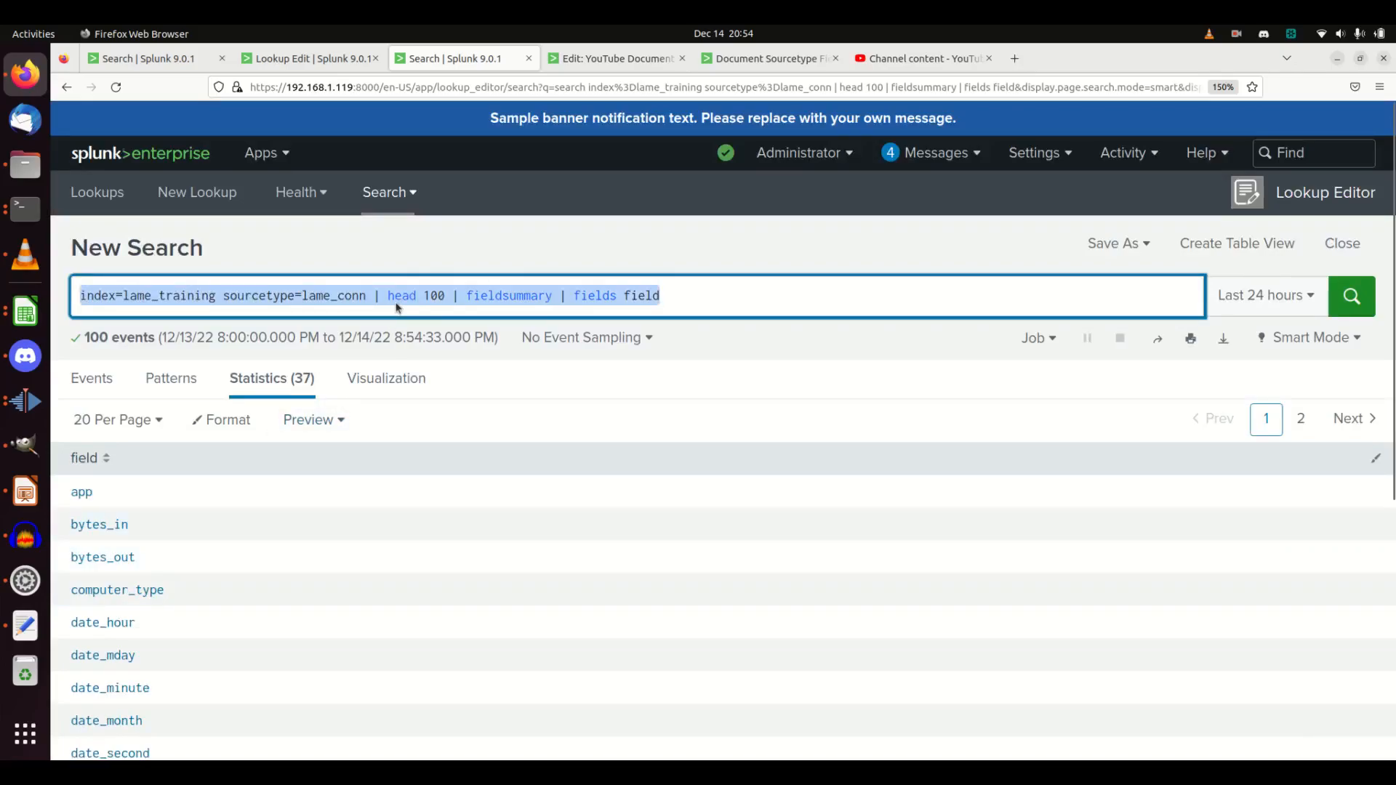
left_click(616, 61)
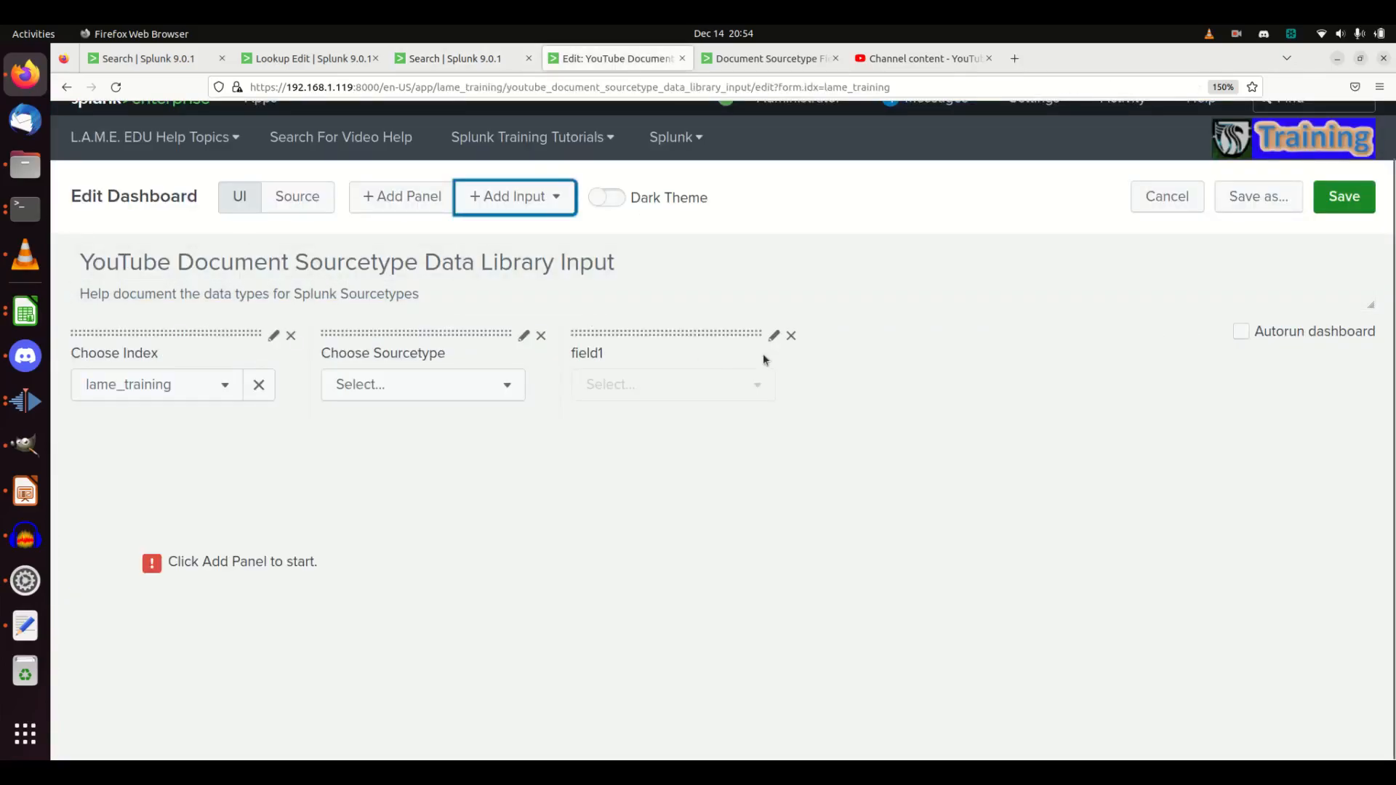
left_click(774, 336)
double_click(787, 398)
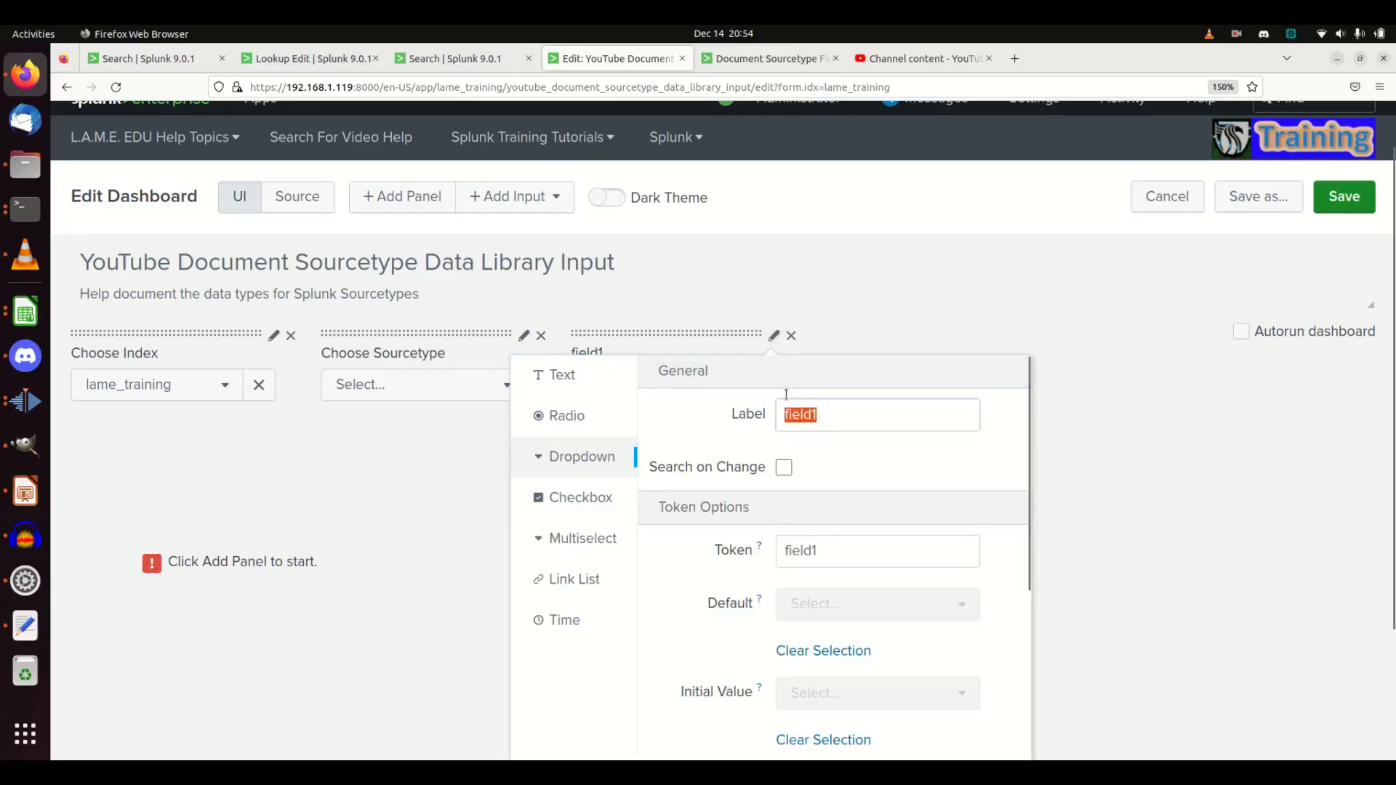
type("Choose F")
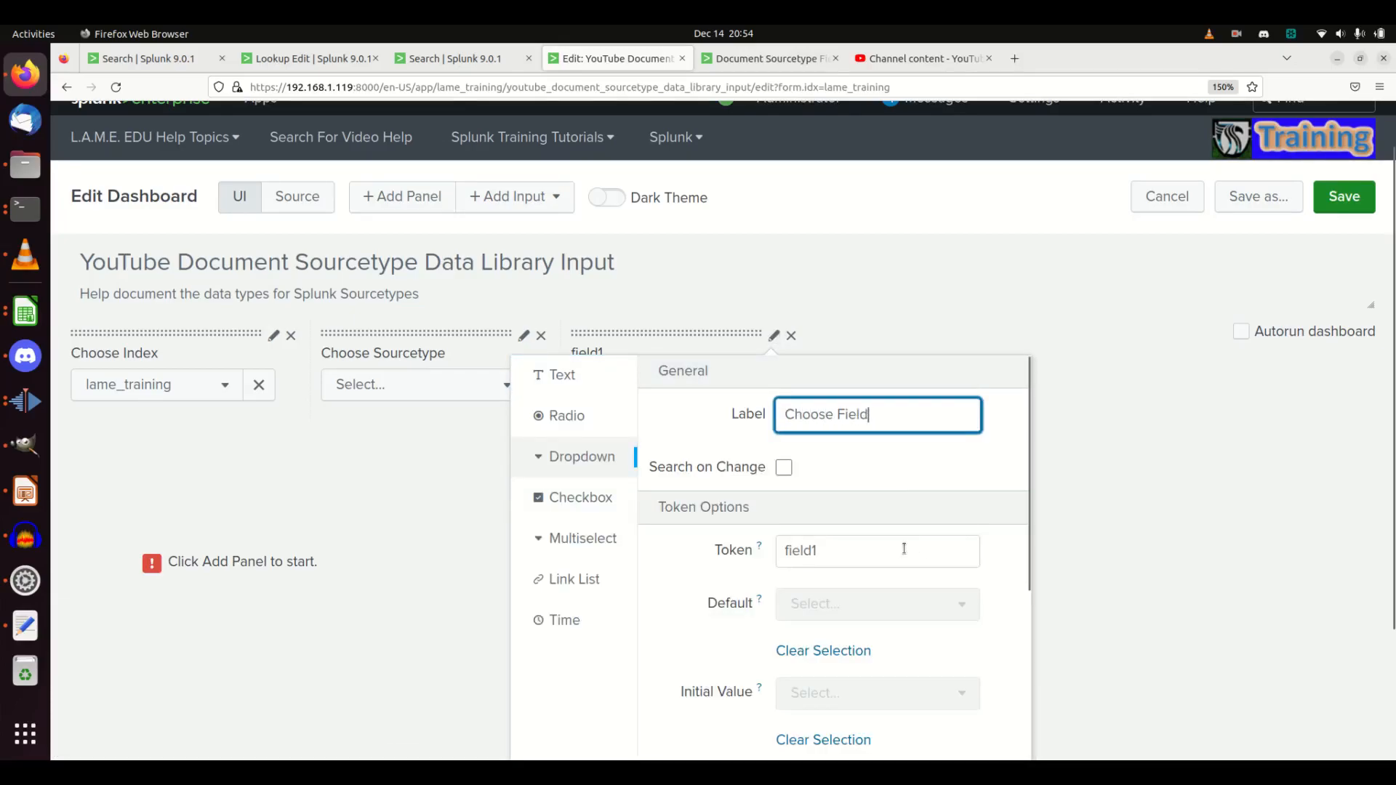
left_click(880, 548)
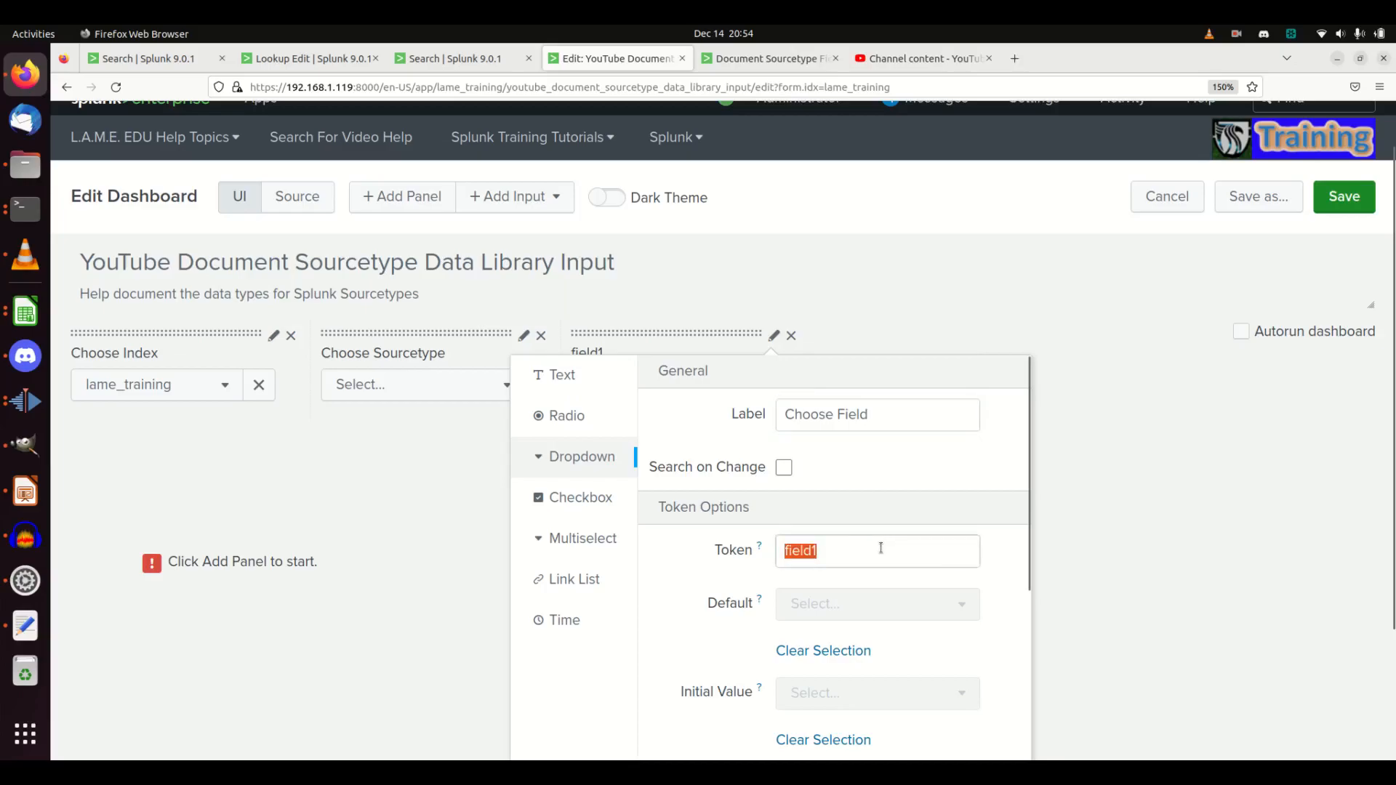
type("fld")
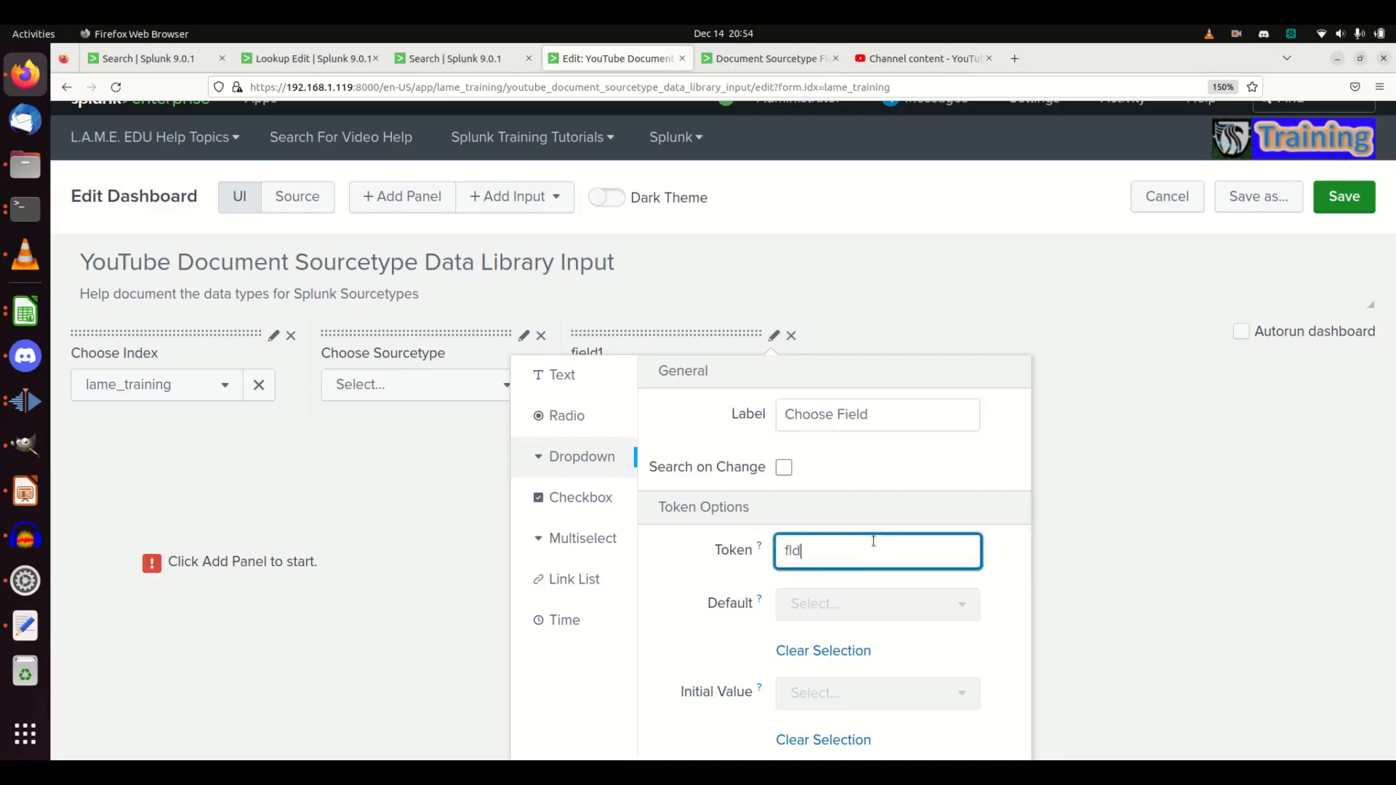
Step: Paste "index=lame_training sourcetype=lame_conn | head 100 | fieldsummary | fields field" as the Choose Field dropdown's dynamic search string
scroll(901, 567, "down", 5)
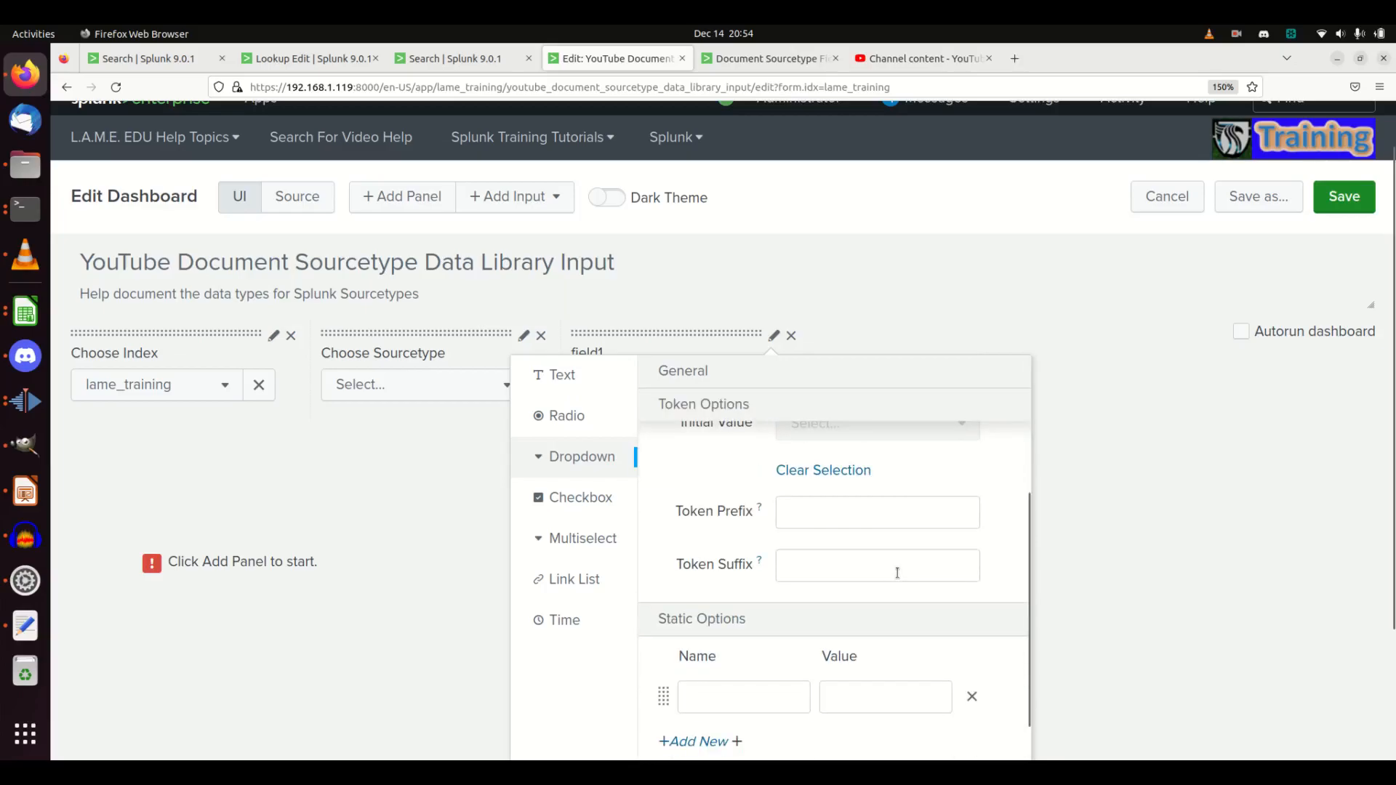
scroll(843, 610, "down", 2)
left_click(826, 615)
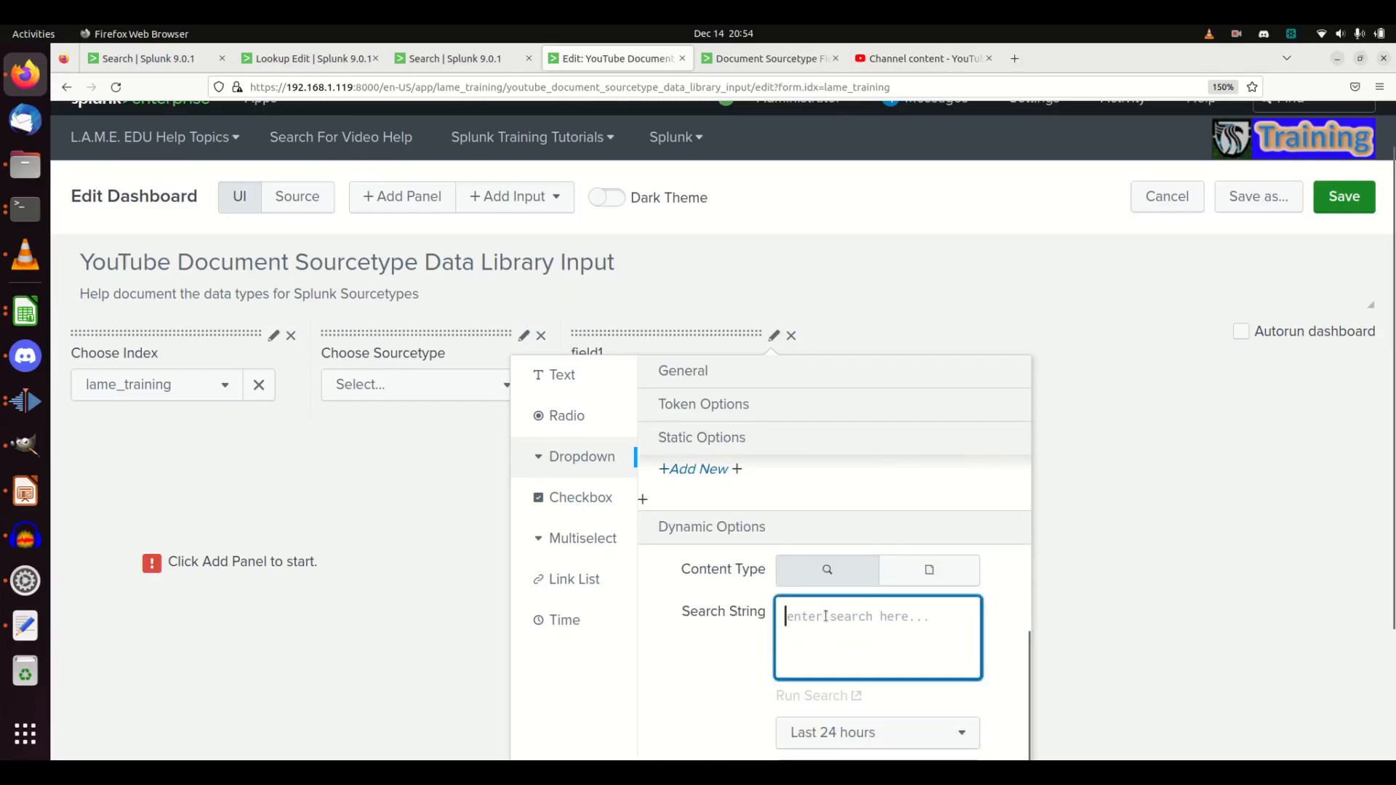
type("index=lame_training sourcetype=lame_conn | head 100 | fieldsummary | fields field")
Step: Set both the label field and the value field of the Choose Field dropdown to "field" and apply the settings
scroll(838, 666, "down", 3)
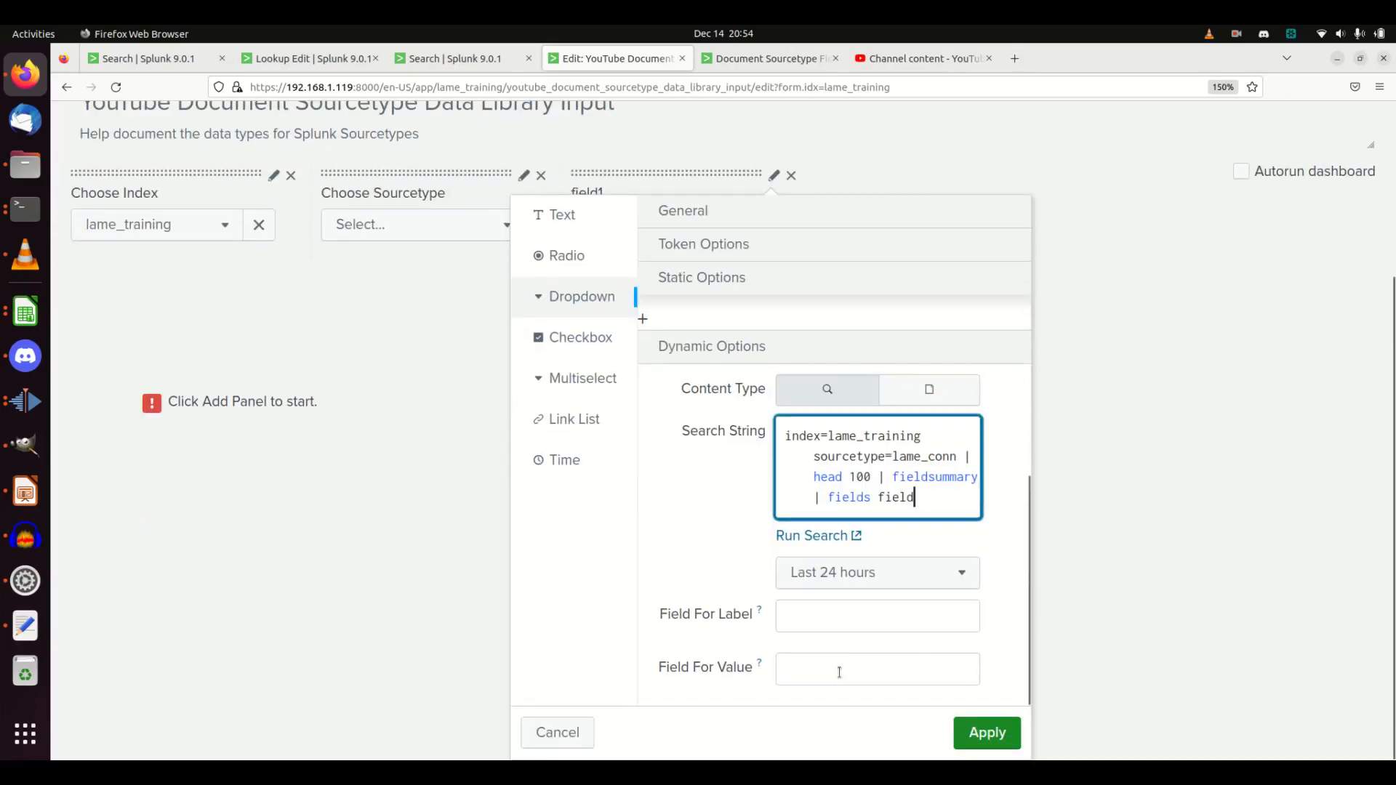
left_click(839, 622)
type("field")
key("Tab")
type("fie")
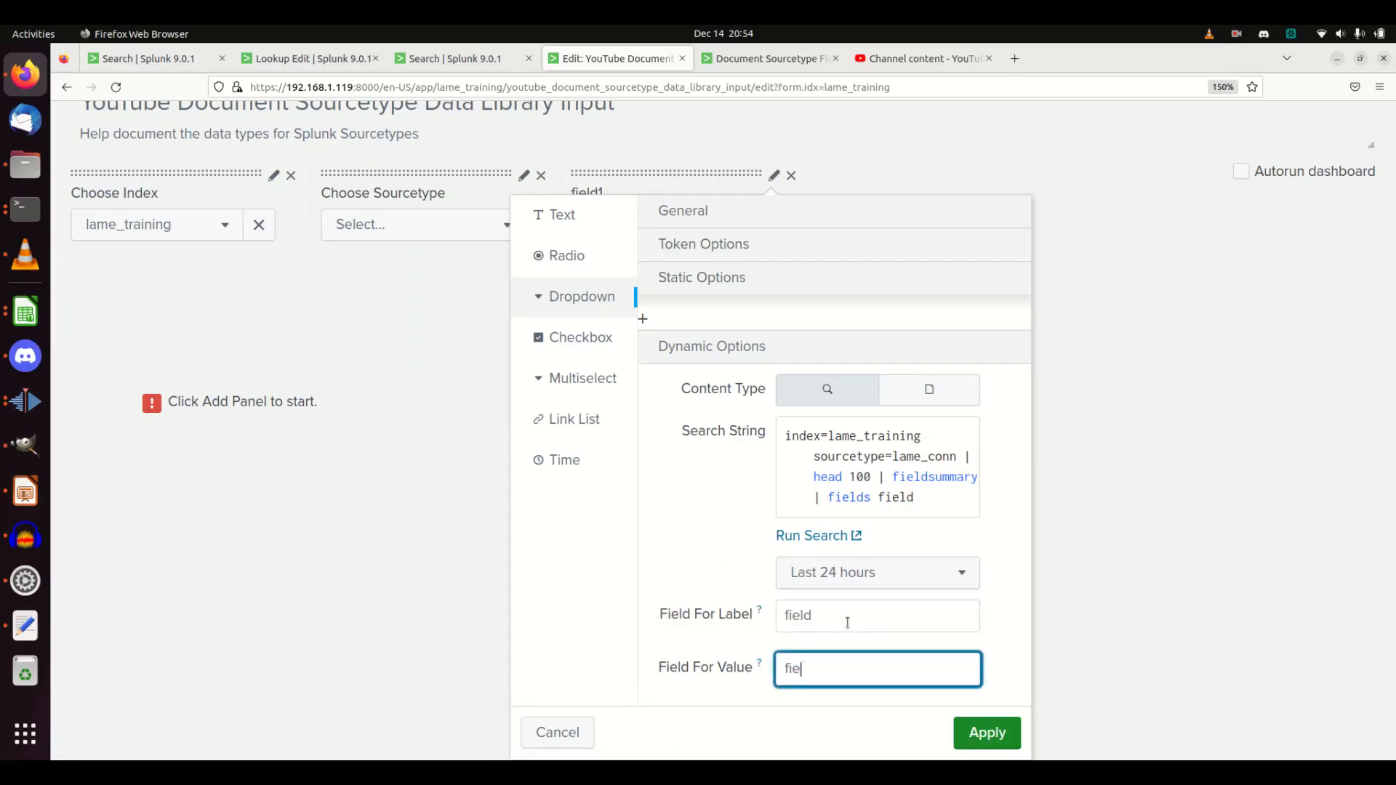
left_click(987, 734)
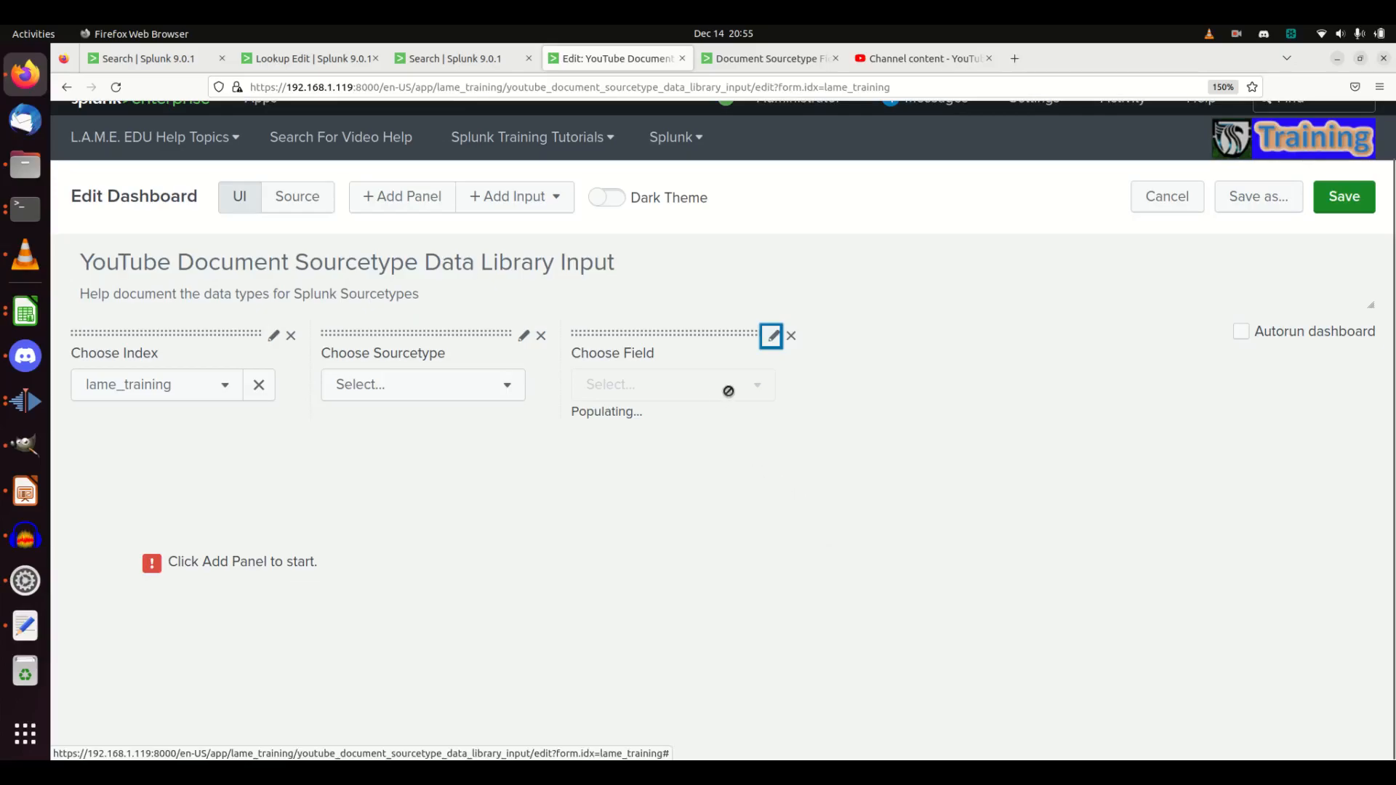
Step: Select lame_conn as the sourcetype and show the options of the Choose Field dropdown
left_click(424, 394)
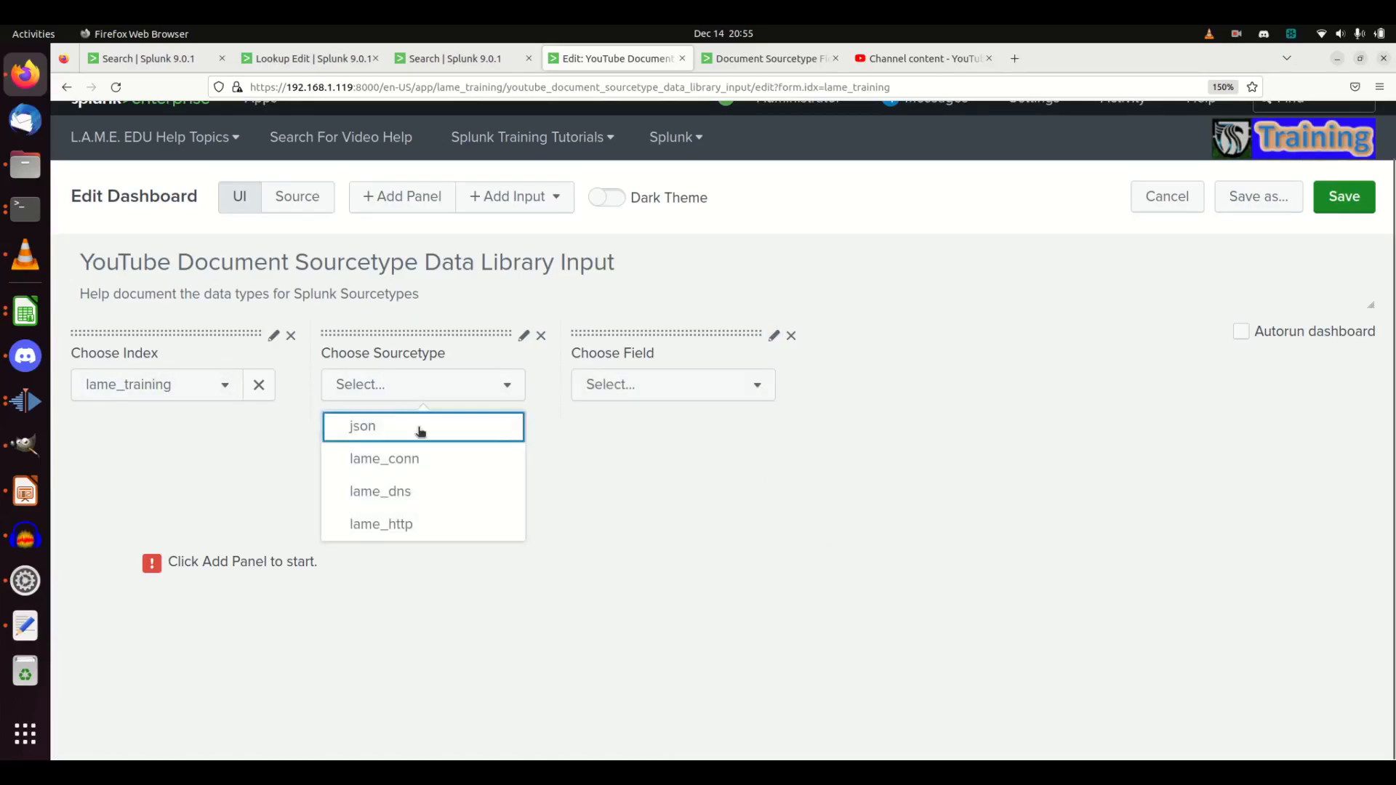
left_click(413, 461)
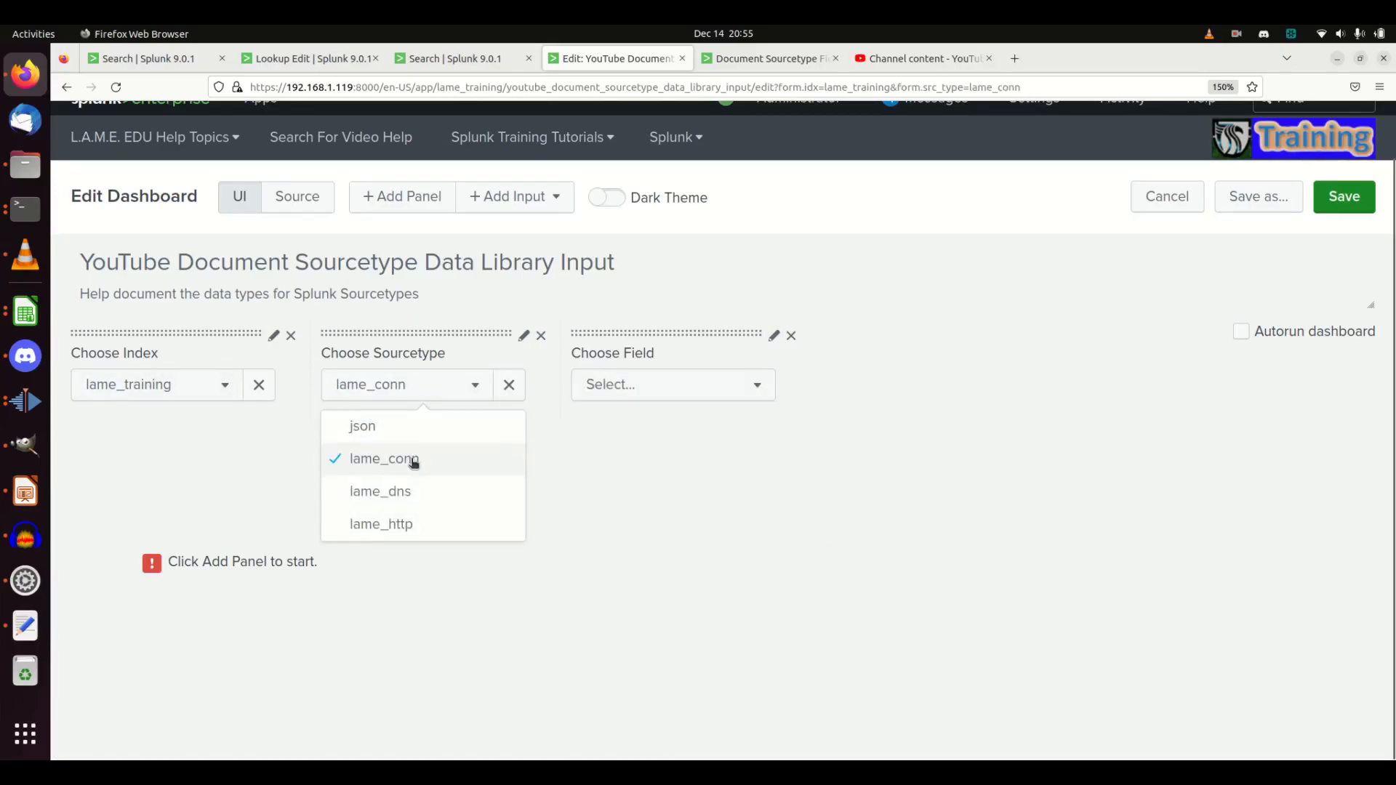
left_click(678, 393)
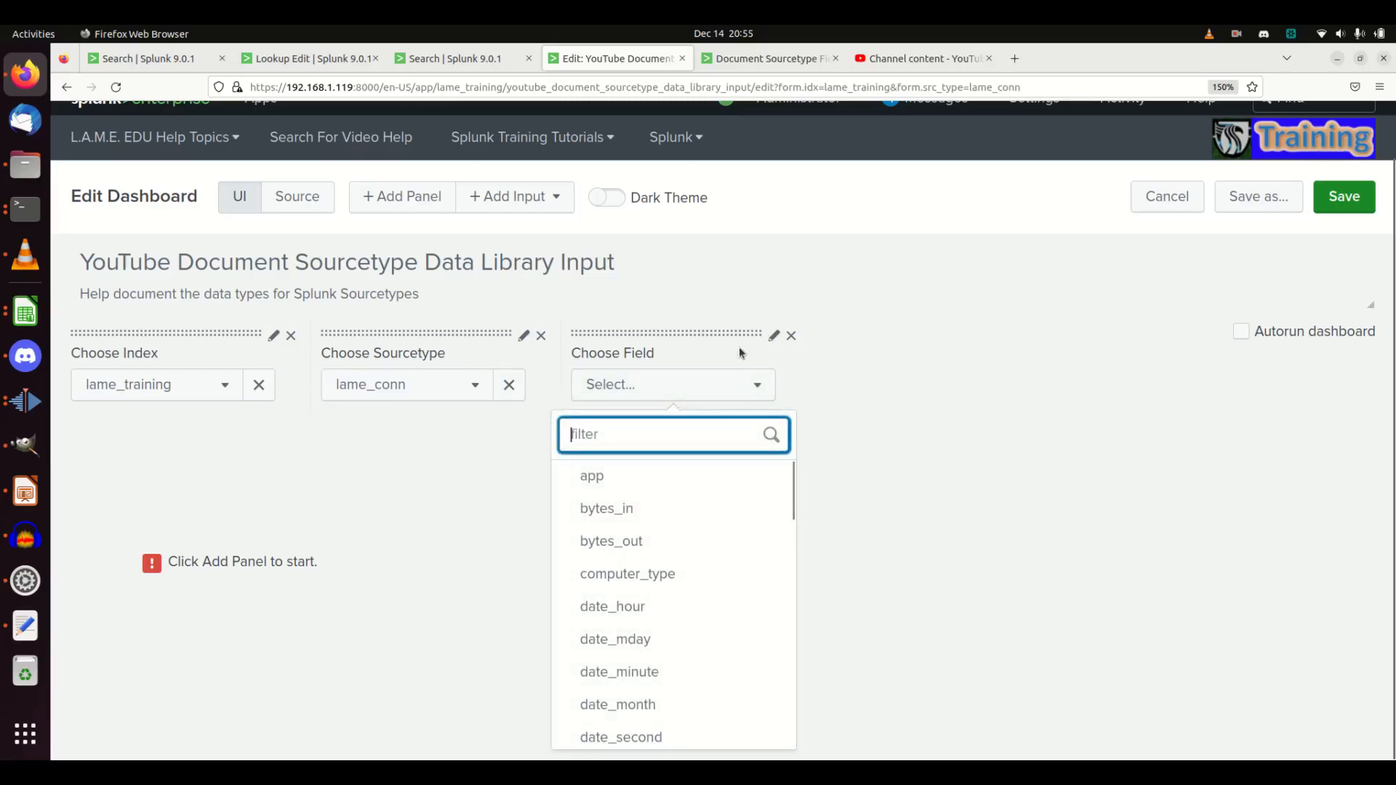
Step: In the Choose Field dropdown's search string, replace the hard-coded index name with the token $idx$
left_click(771, 337)
scroll(828, 604, "down", 5)
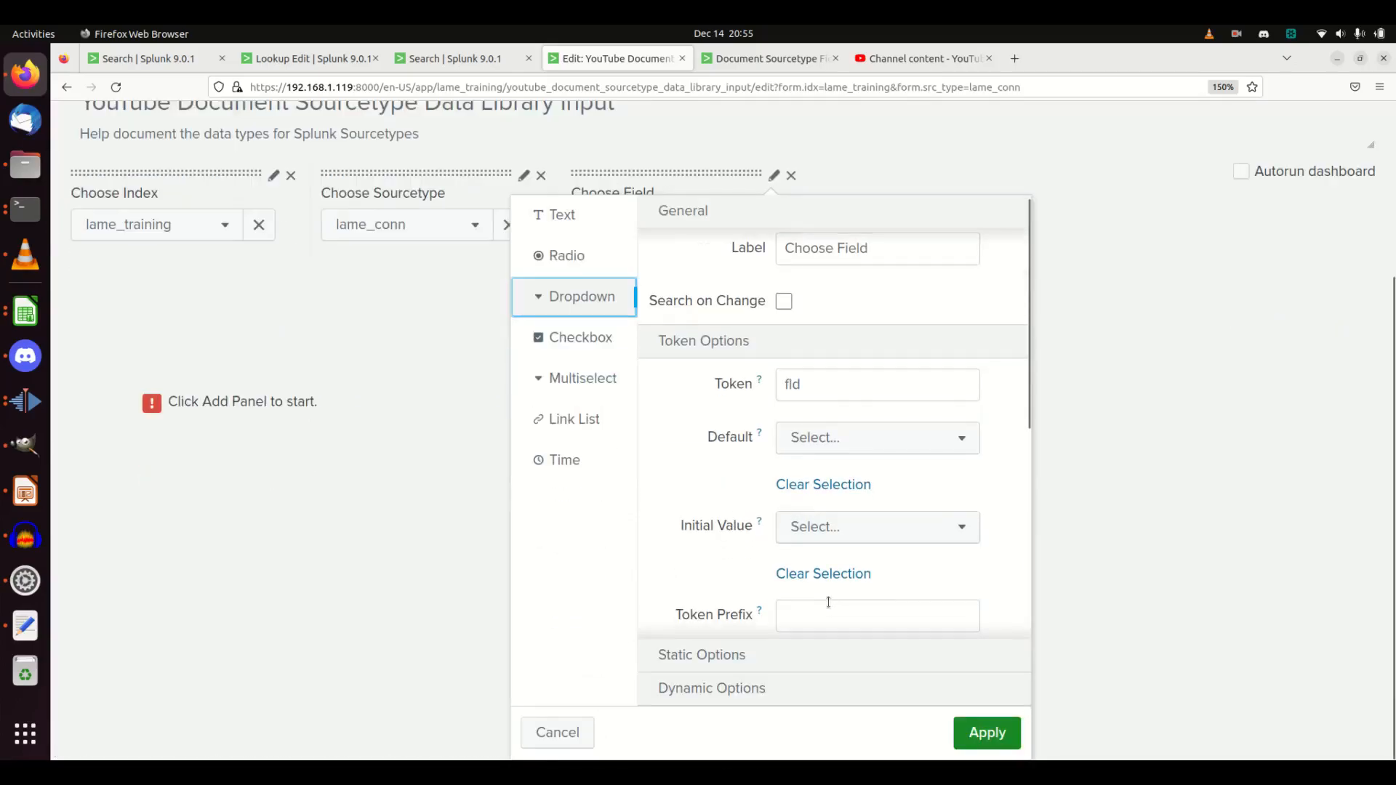
scroll(827, 605, "down", 1)
double_click(907, 456)
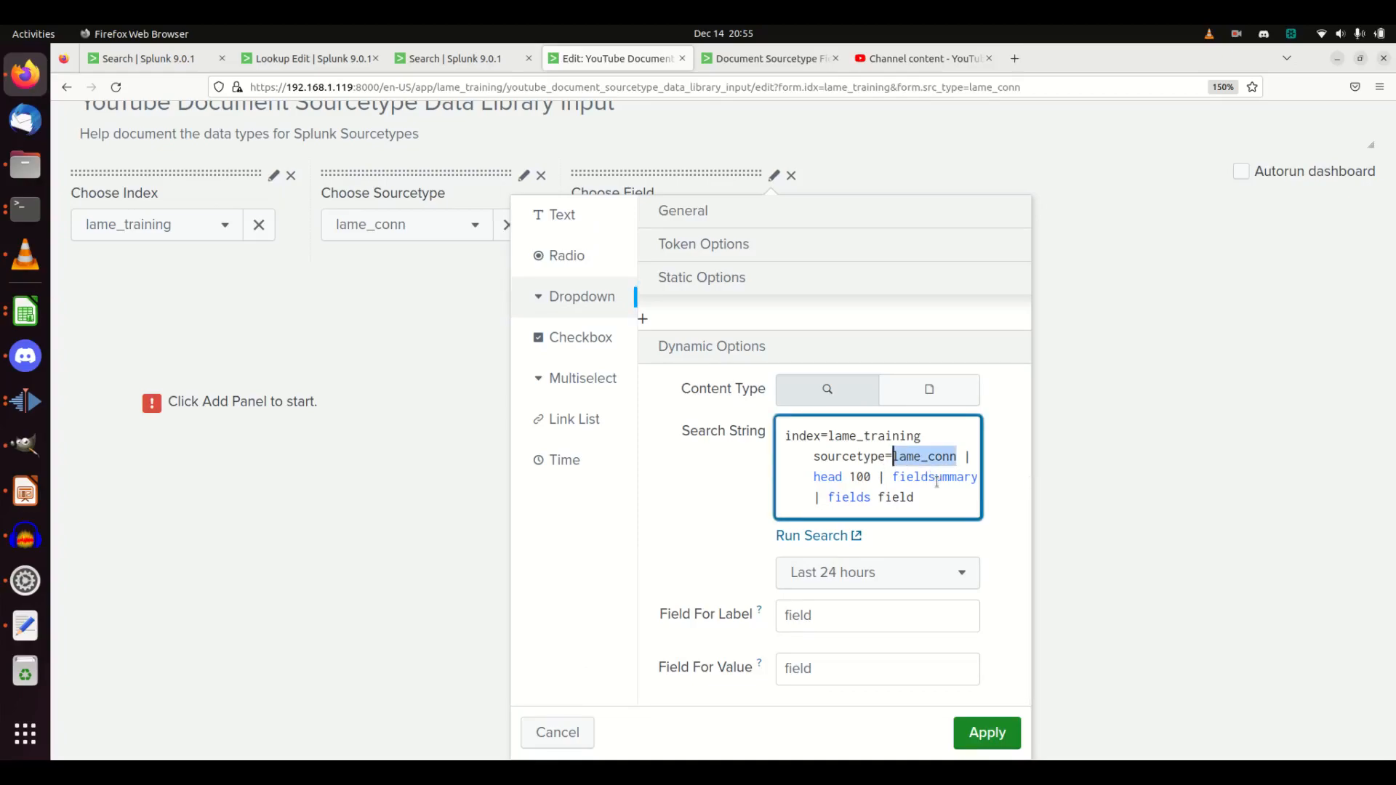
double_click(885, 436)
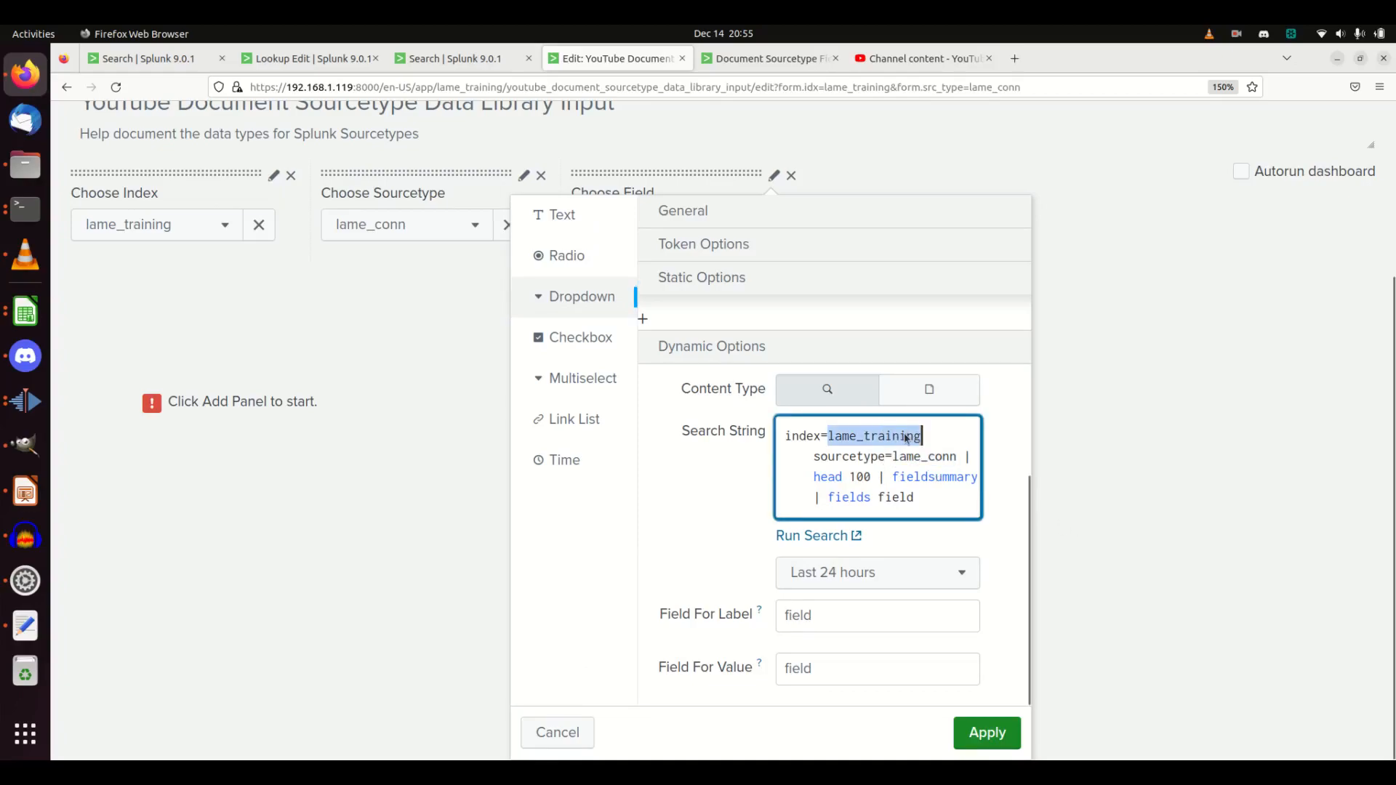
type("$idx$")
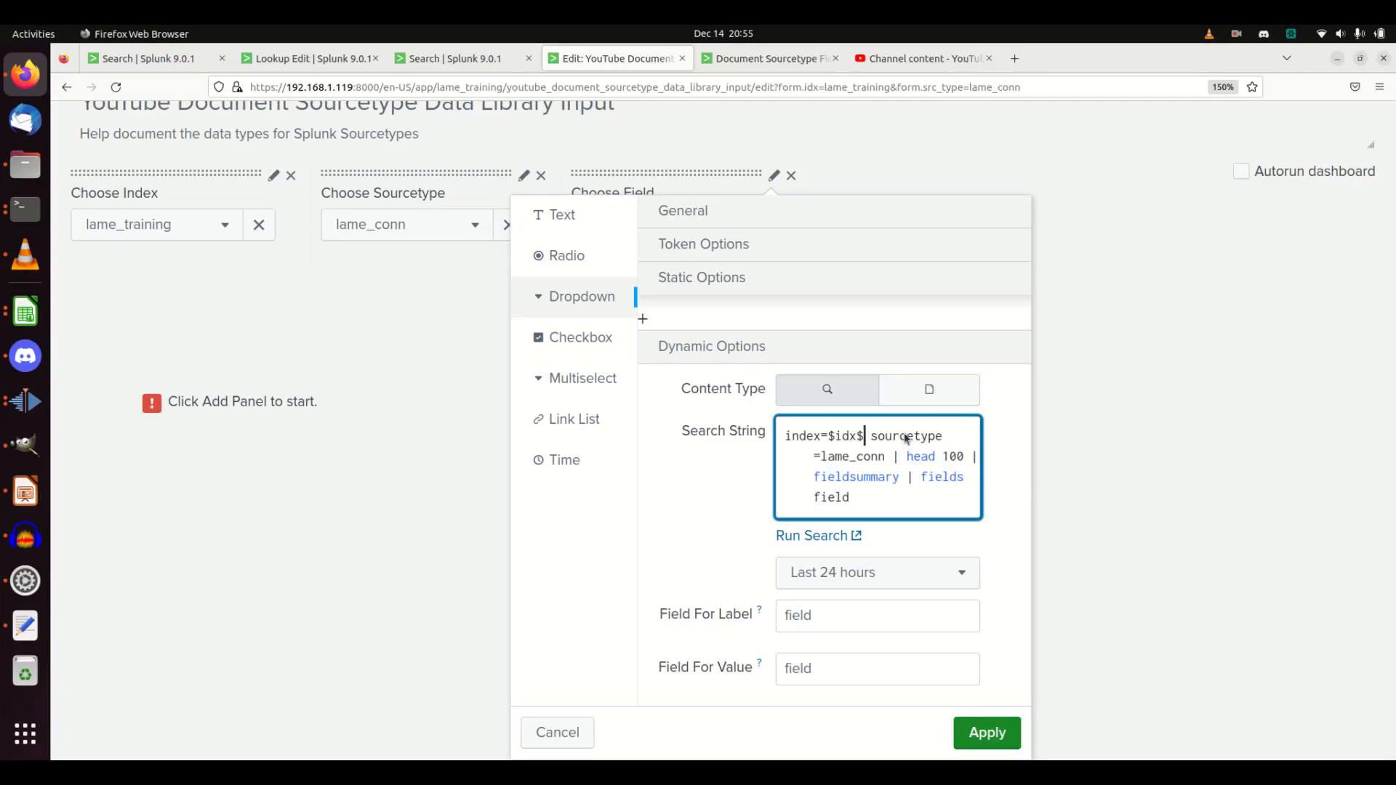
Step: Replace the hard-coded sourcetype in the same search string with the token $src_type$ and apply the change
key("Delete")
key("BackSpace")
key("BackSpace")
key("BackSpace")
key("BackSpace")
key("BackSpace")
key("BackSpace")
key("BackSpace")
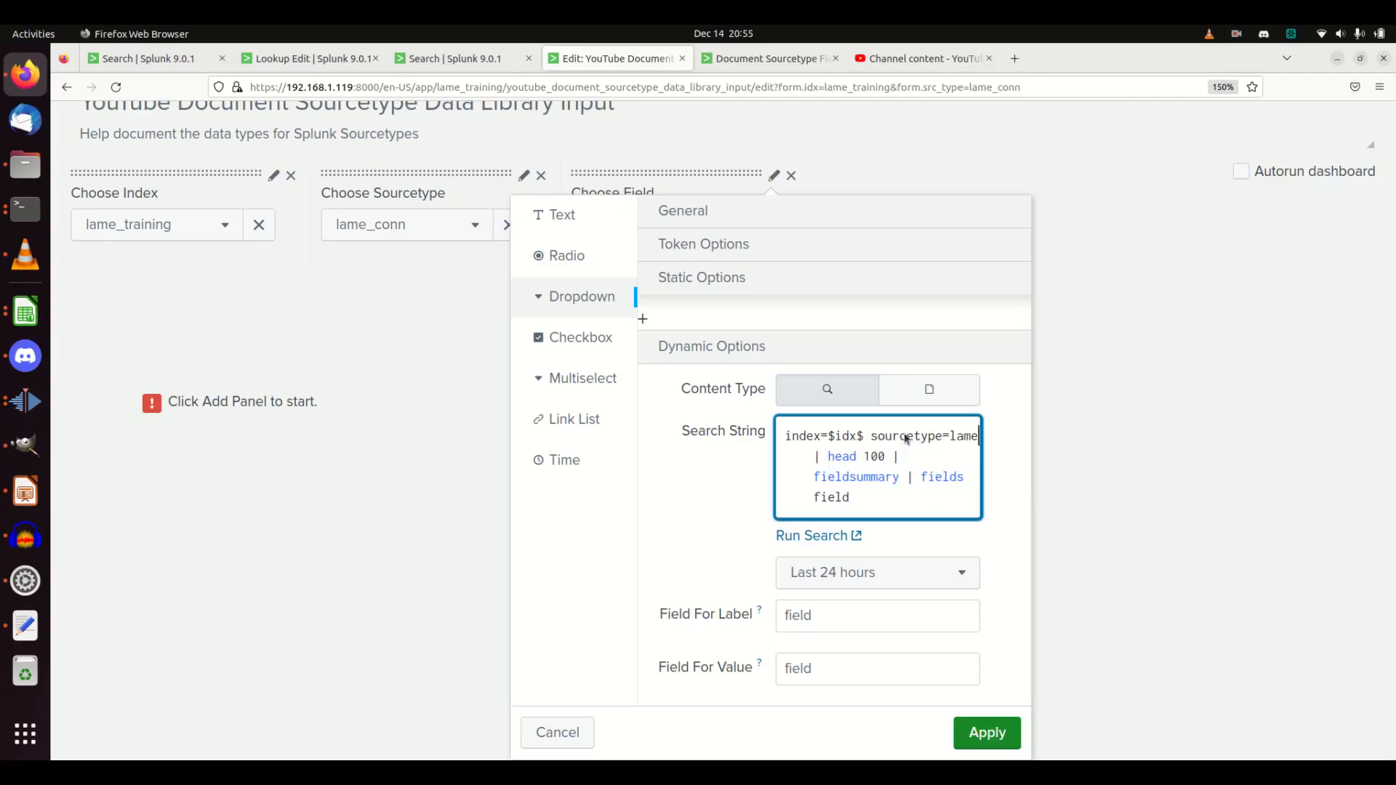
key("BackSpace")
type("$src_")
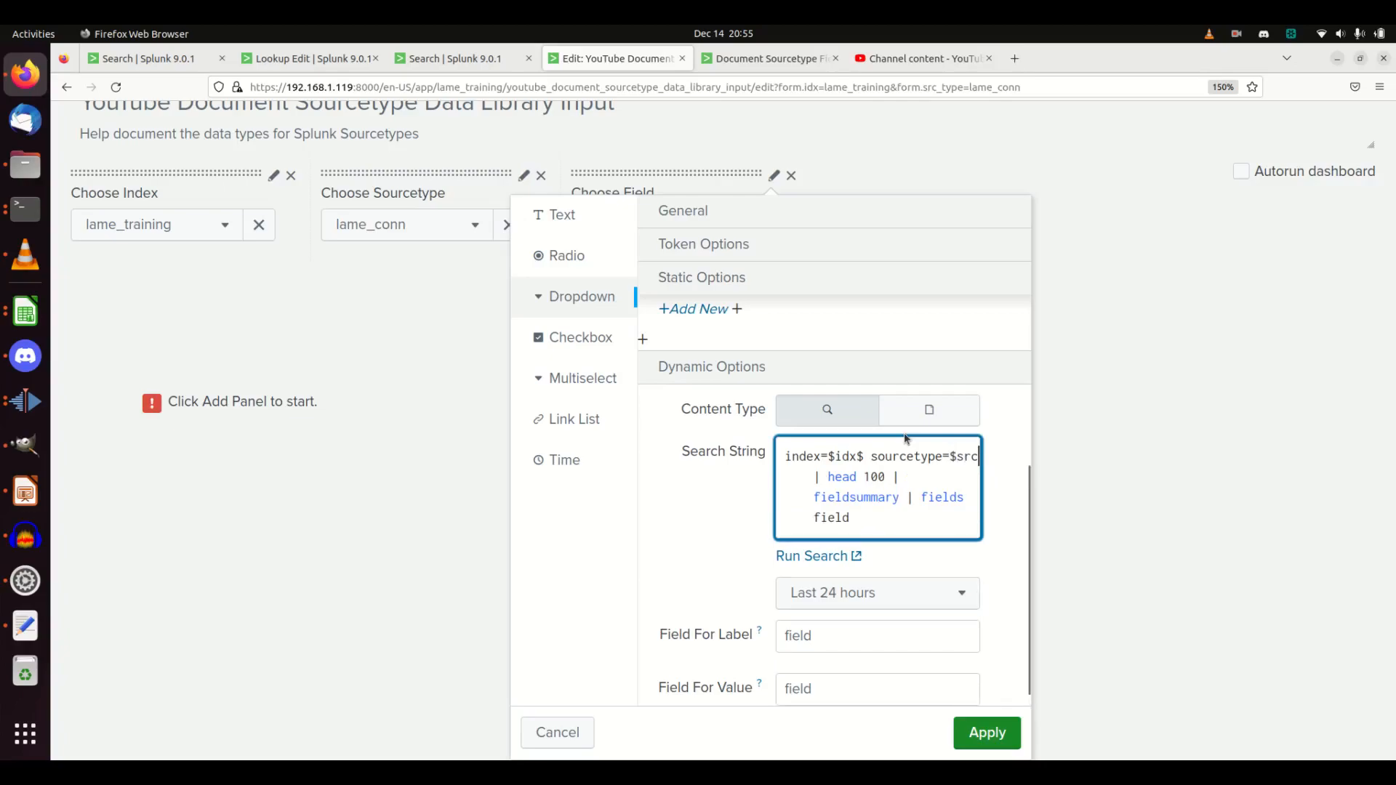
type("type")
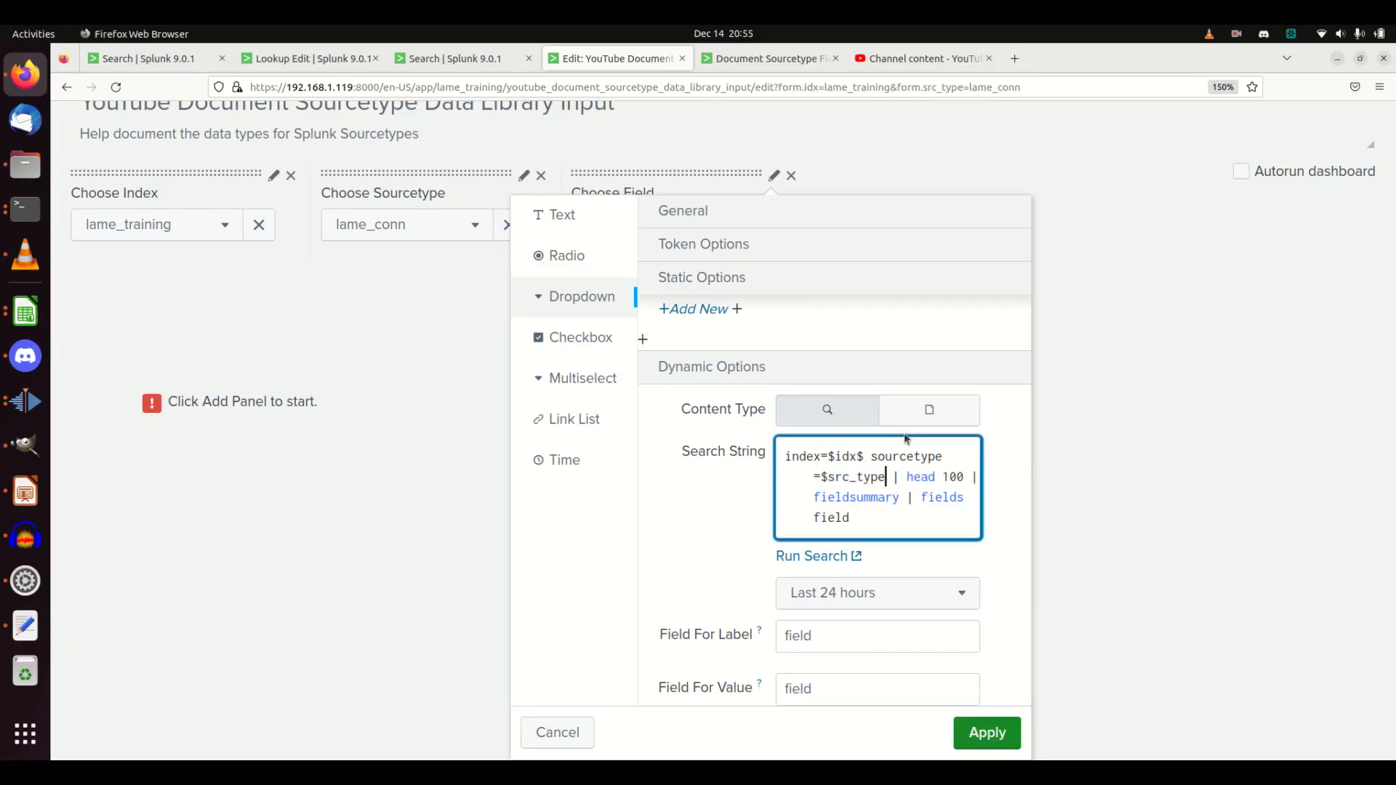
type("$")
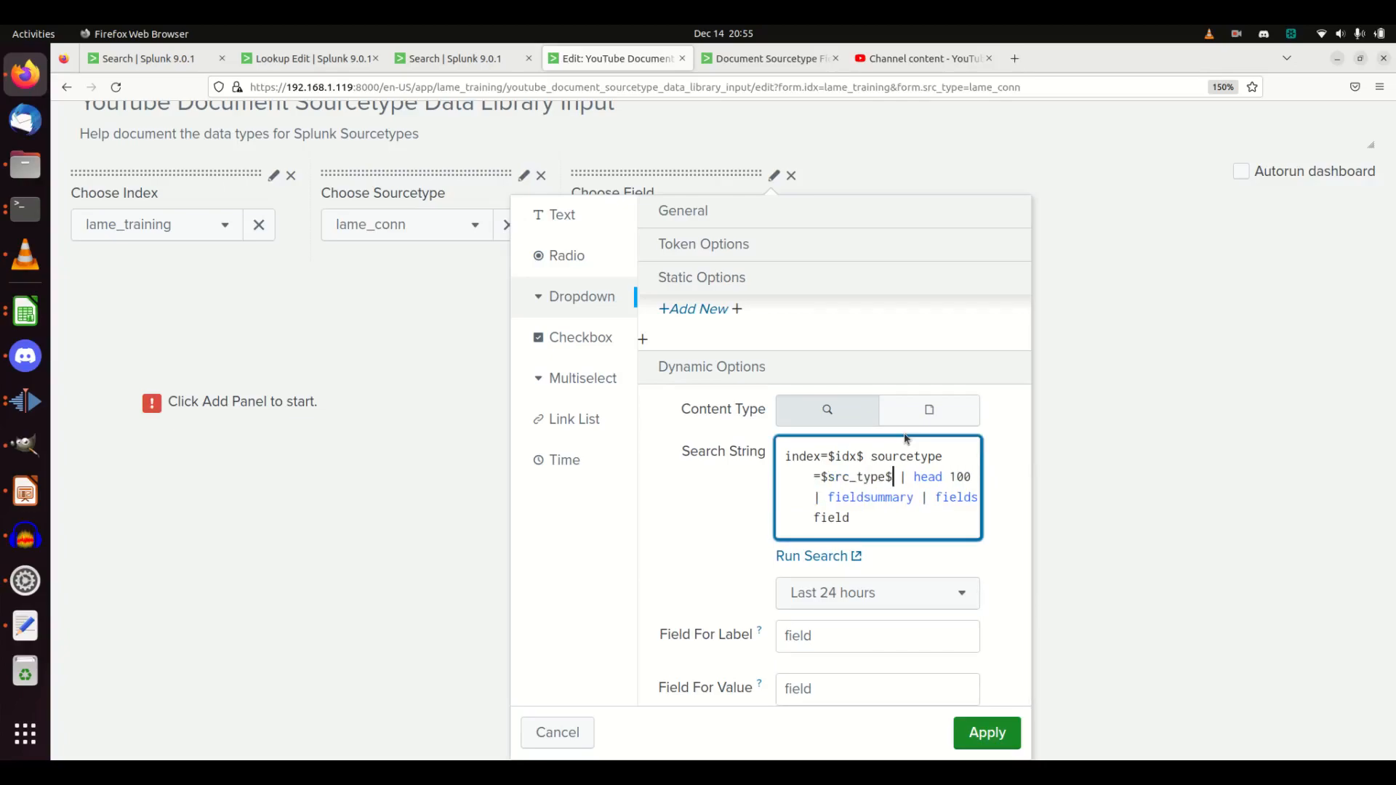
left_click(983, 742)
Step: Check the Choose Field dropdown's options and the token name used by the Choose Sourcetype input
left_click(709, 384)
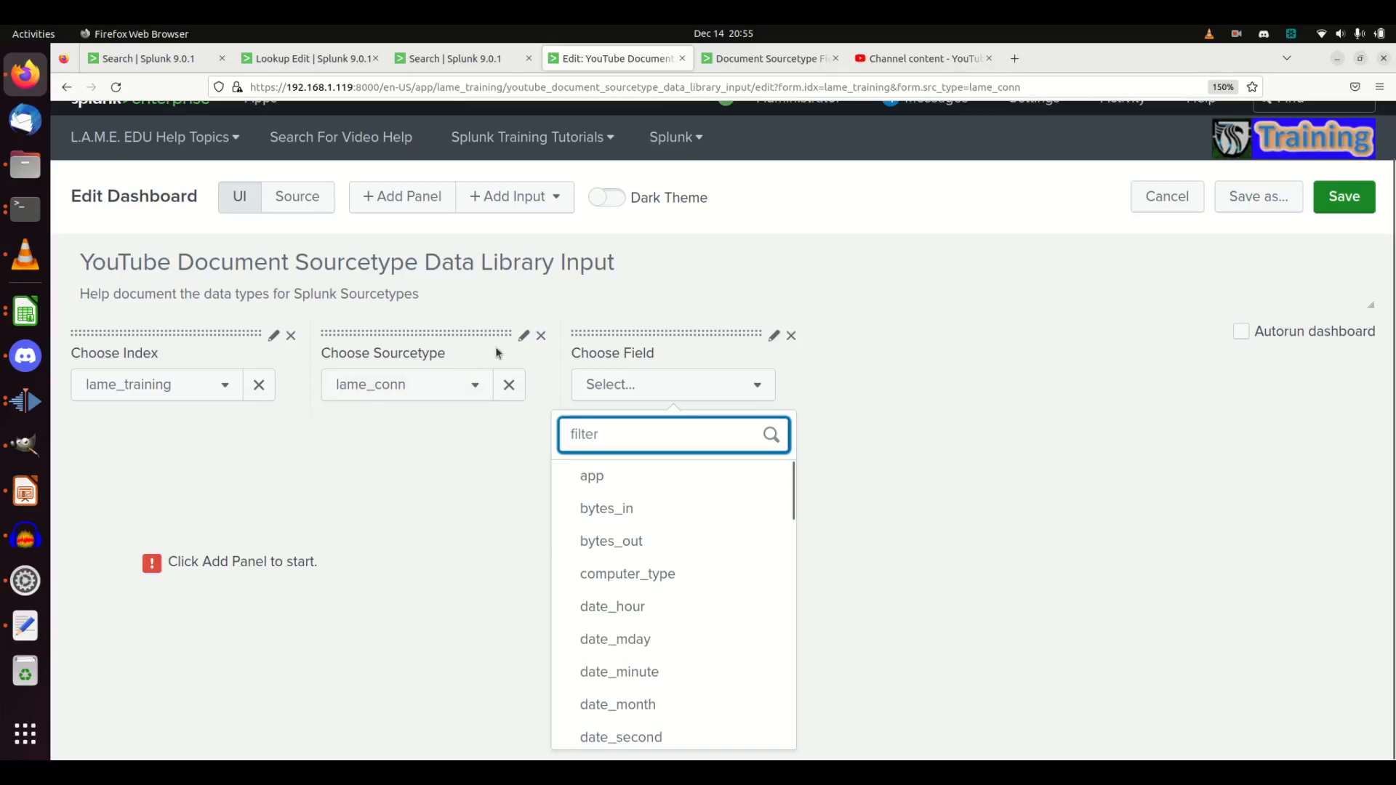
left_click(523, 335)
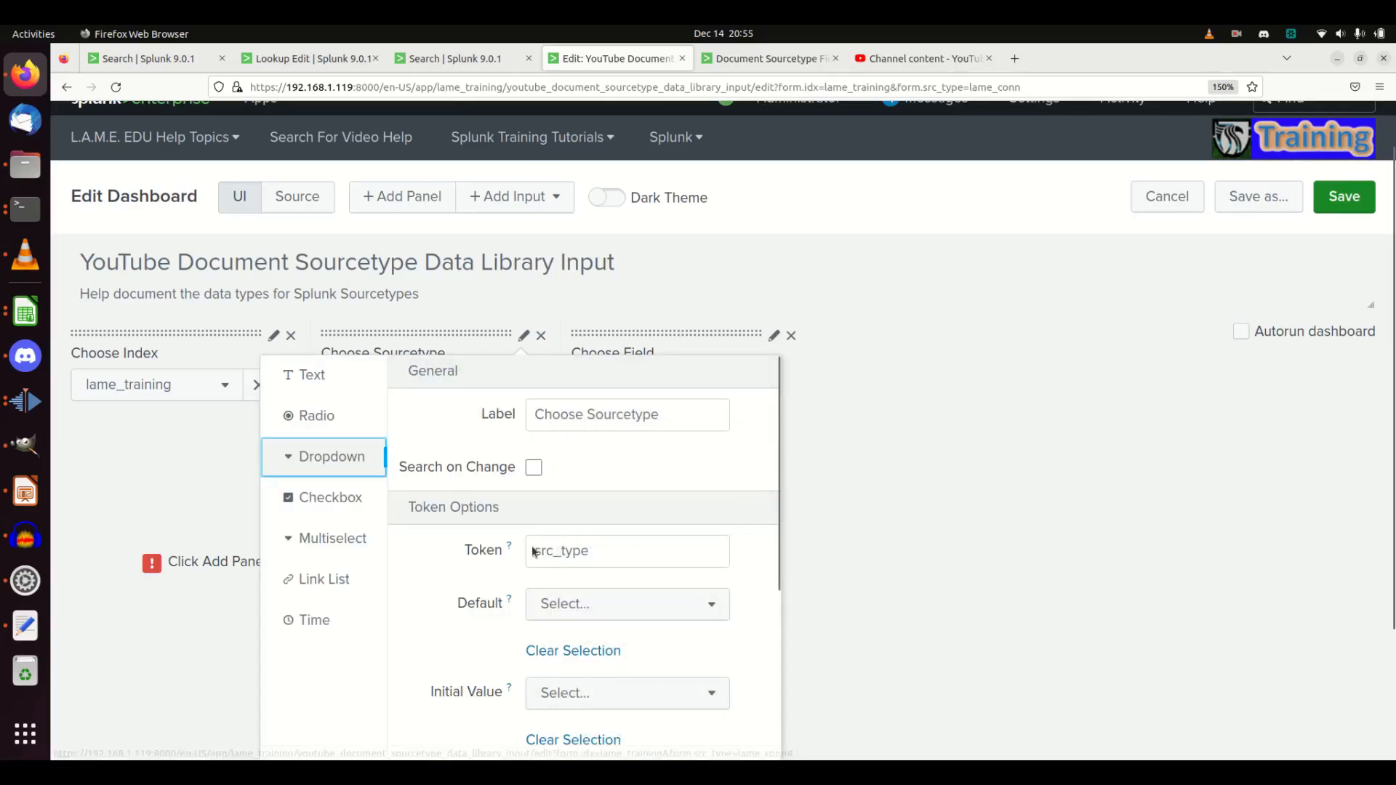
left_click(887, 400)
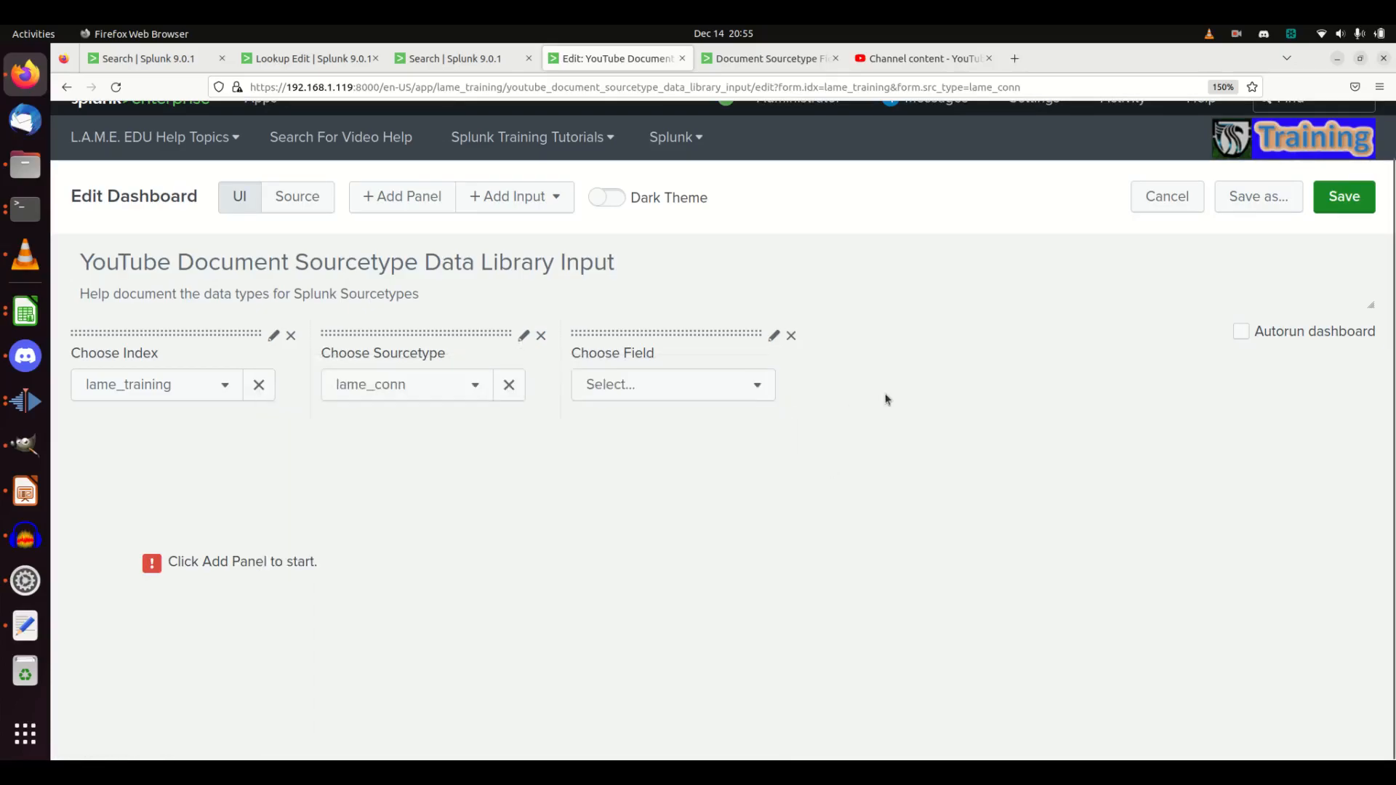
left_click(731, 396)
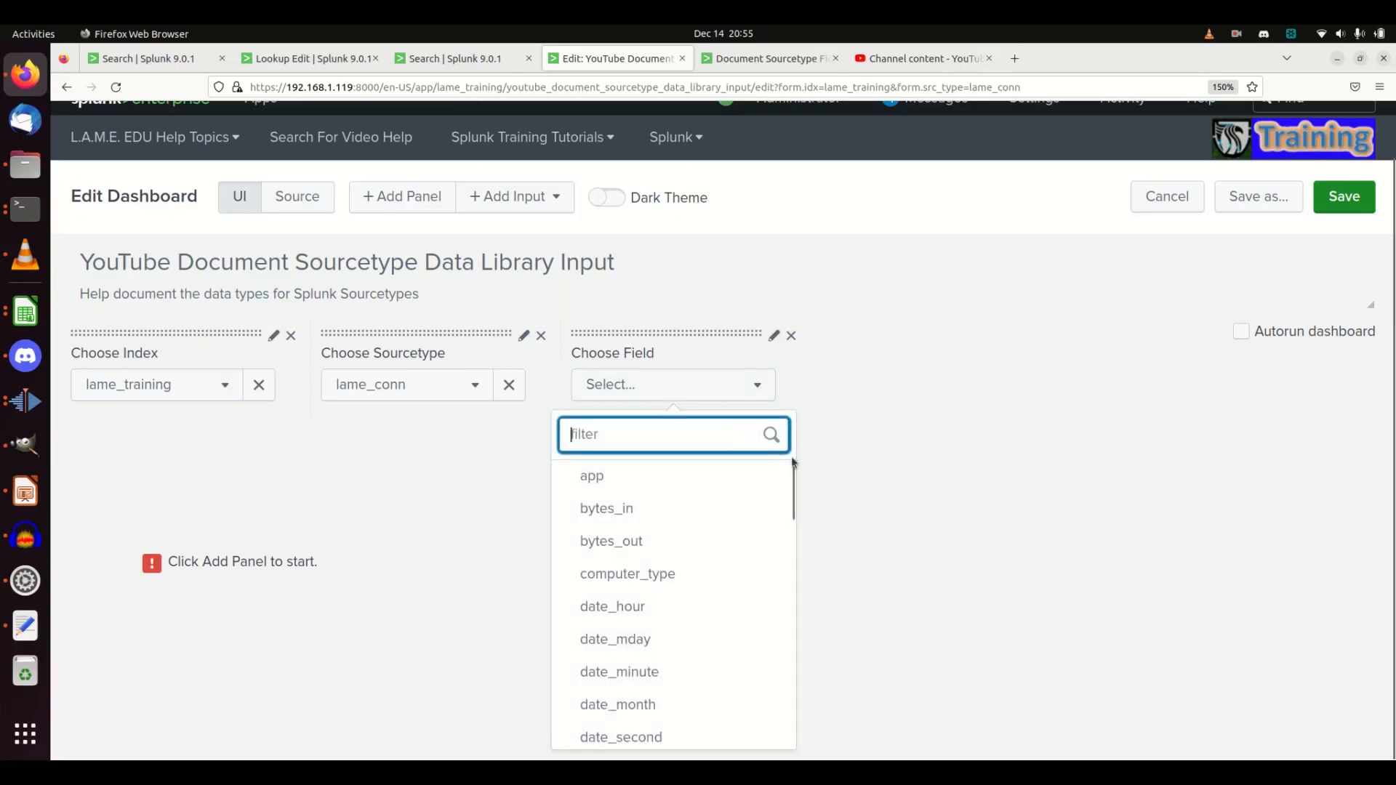
left_click(873, 467)
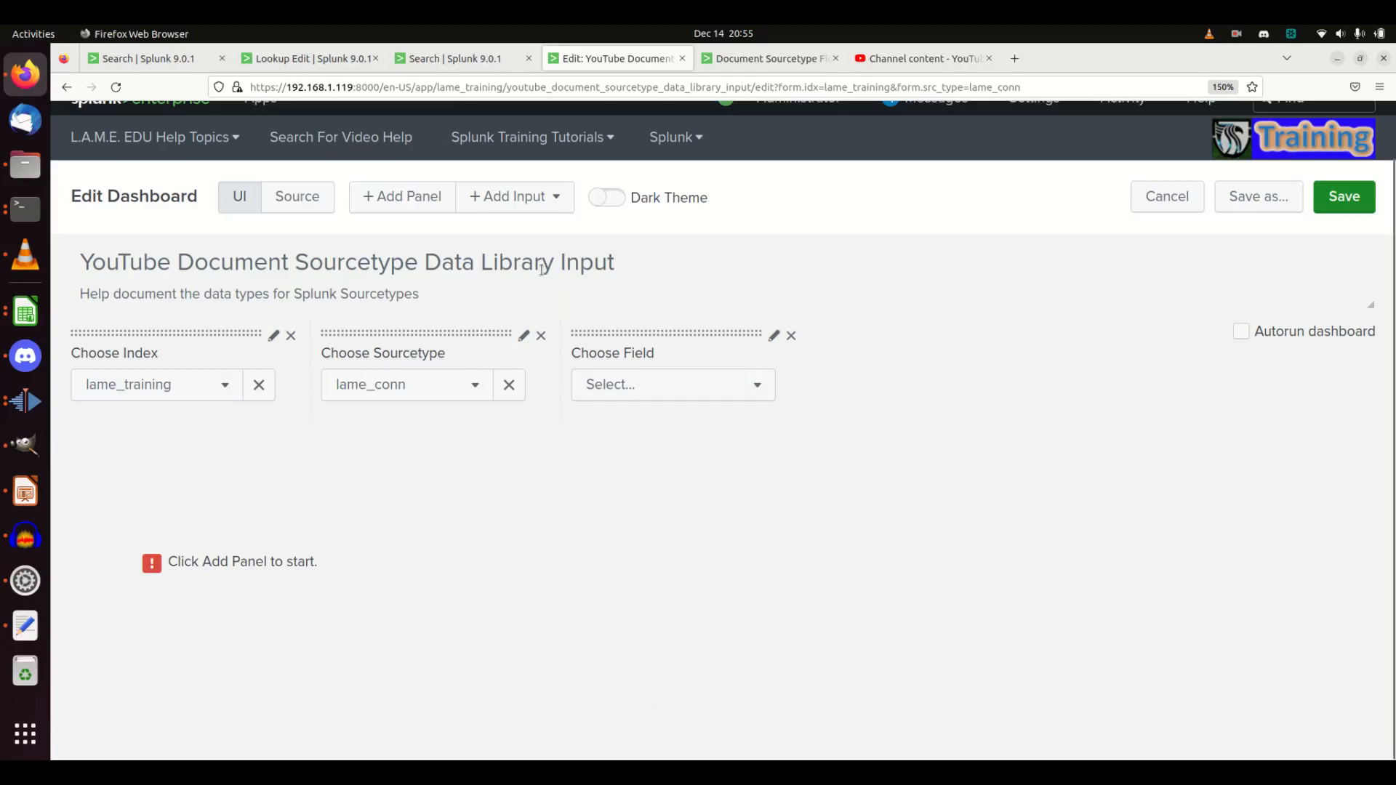
Step: Check the SourcetypeInfo lookup's columns in its browser tab and add a fourth dropdown input to the dashboard
left_click(530, 209)
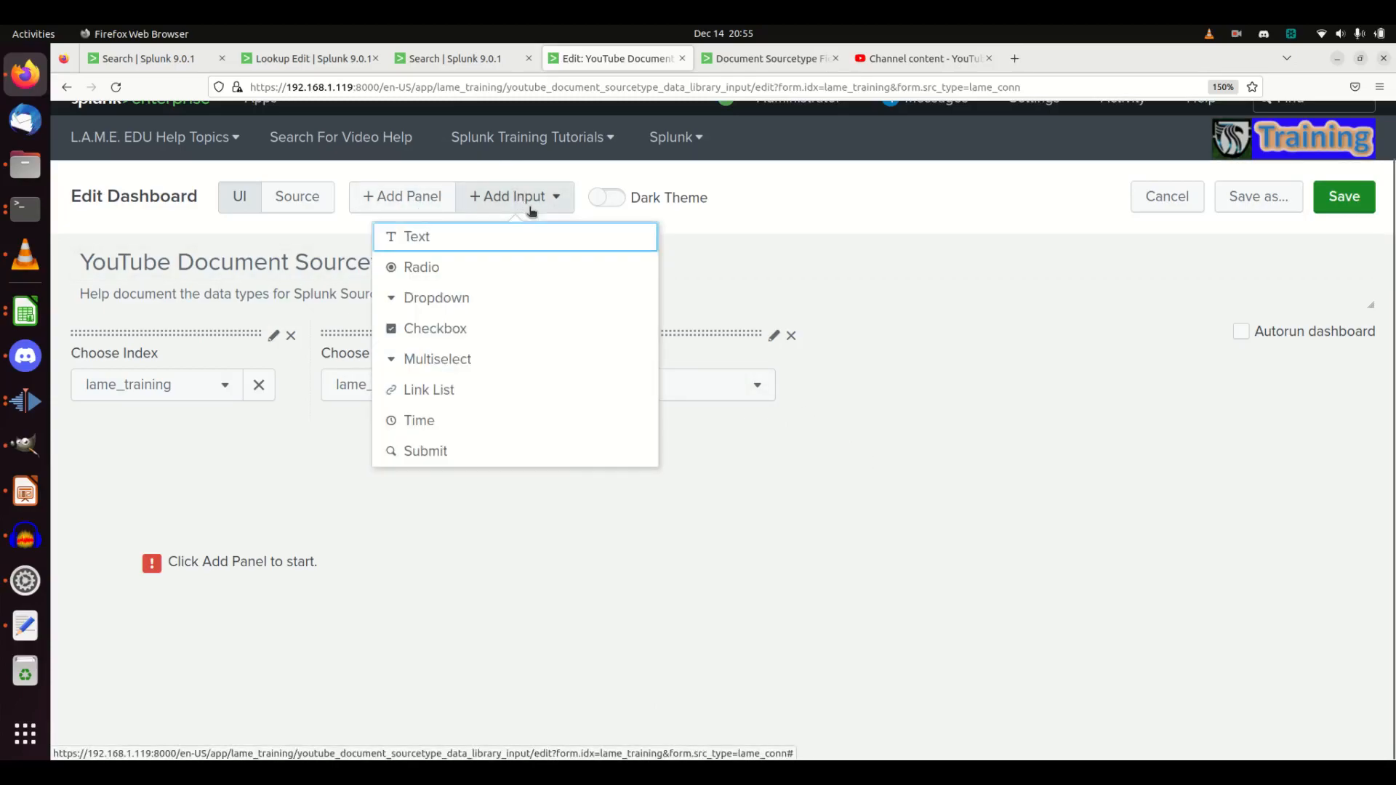
left_click(331, 60)
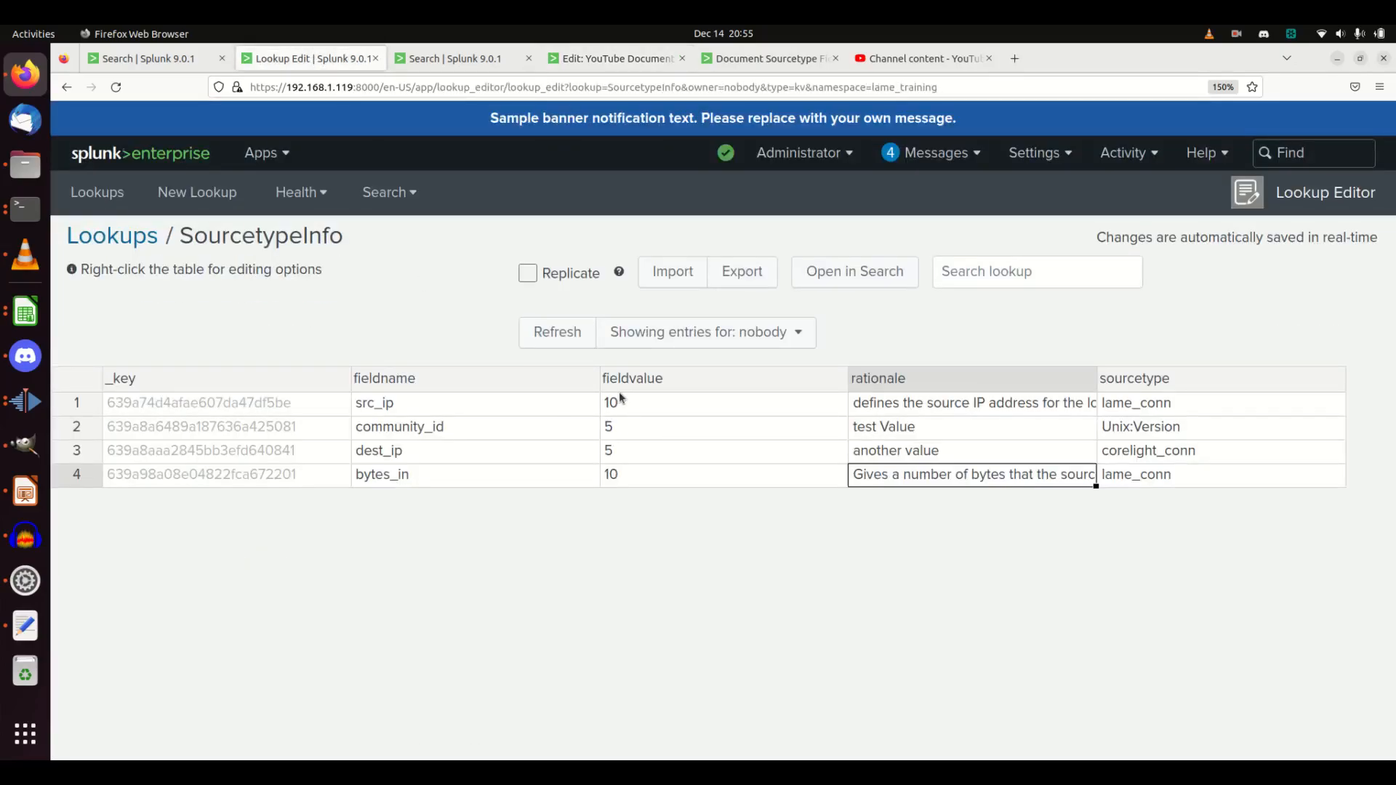
left_click(611, 60)
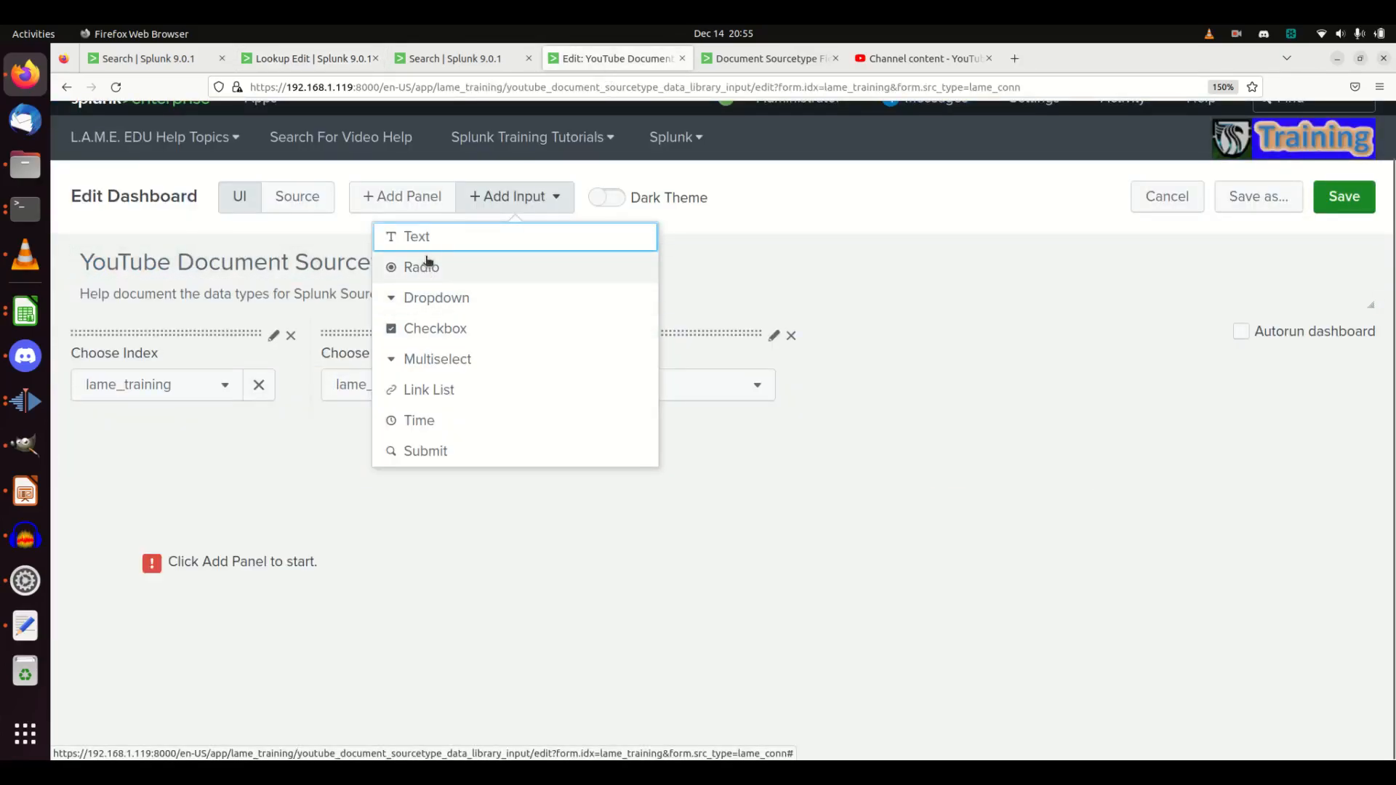
left_click(439, 298)
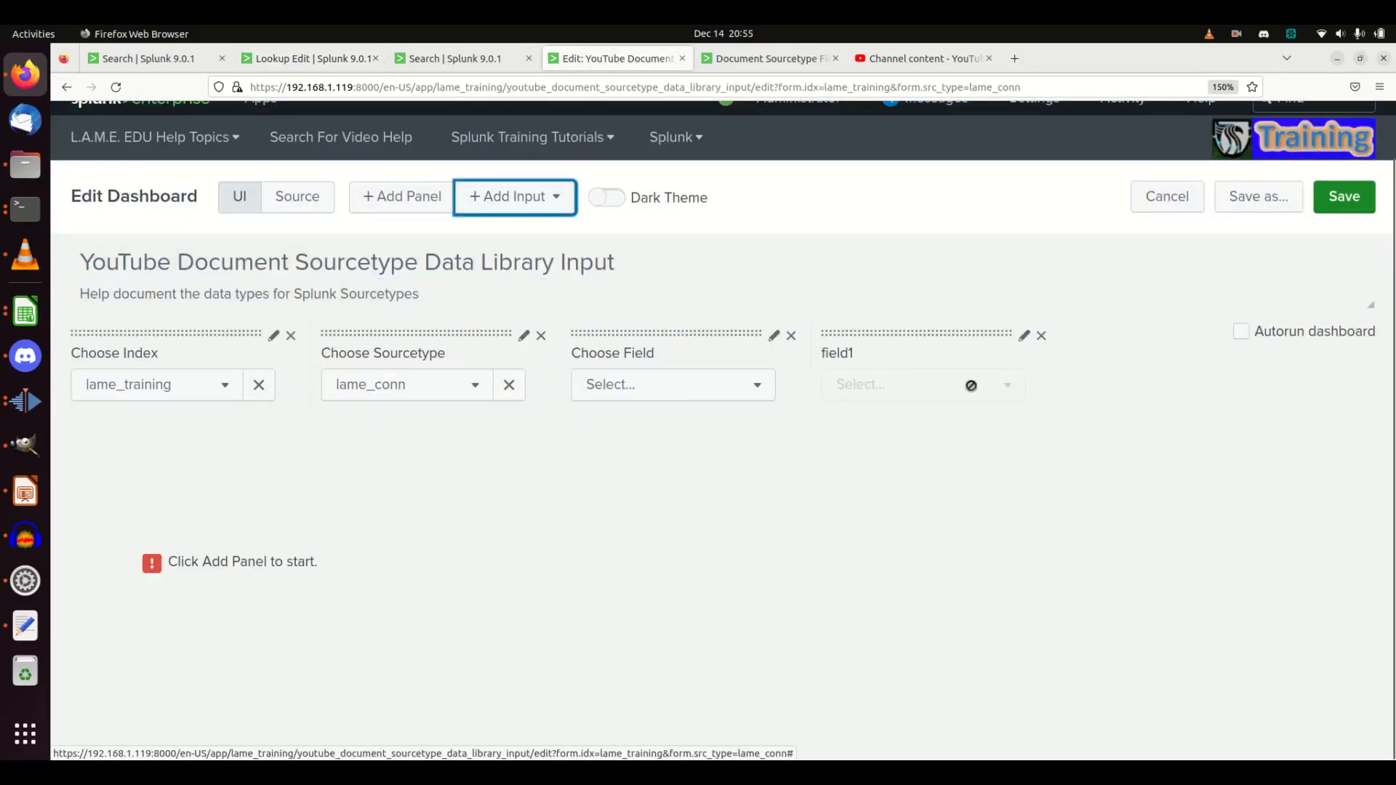
Step: Label the new fourth dropdown "Field Usefulness" and set its token to fld_us
left_click(1023, 336)
double_click(1044, 416)
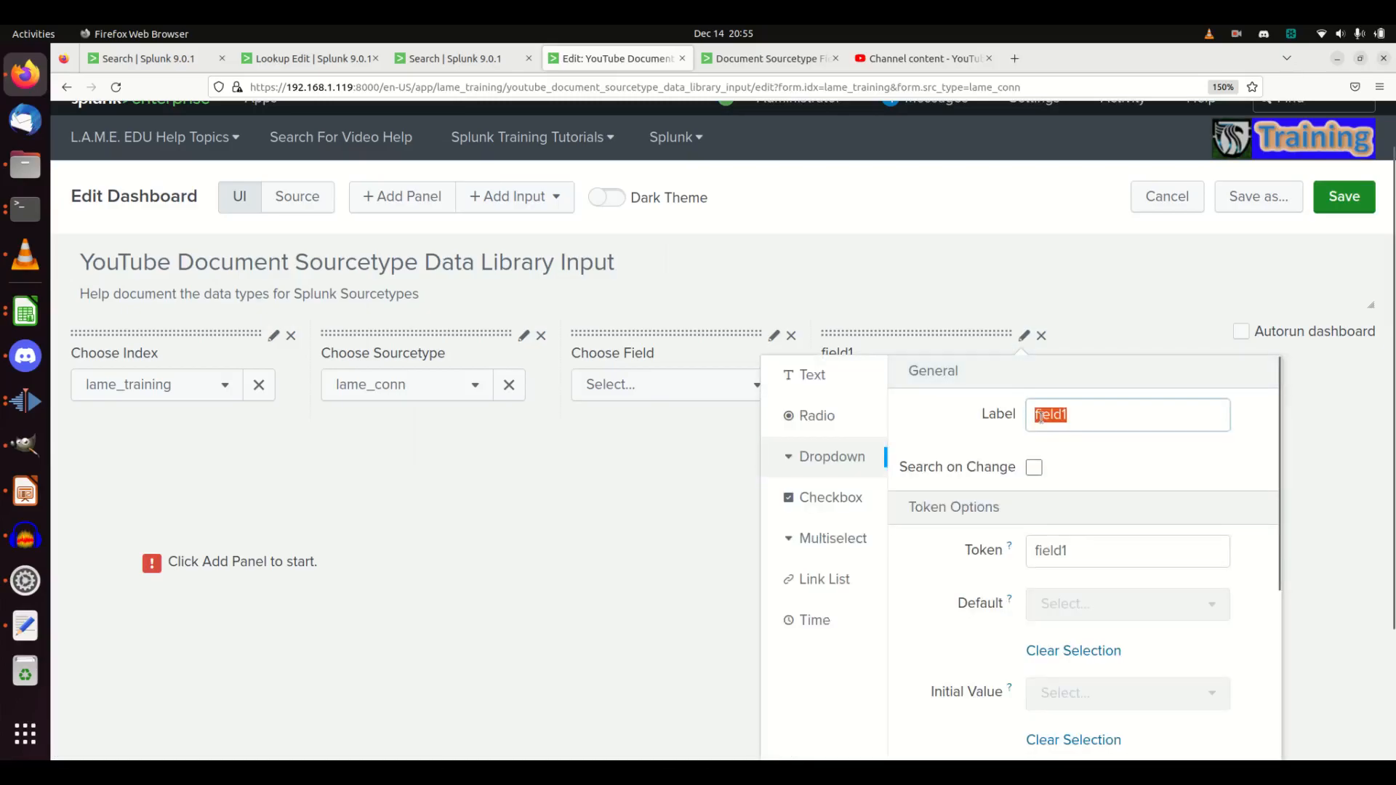
type("Field Userfuln")
key("BackSpace")
key("BackSpace")
key("BackSpace")
key("BackSpace")
key("BackSpace")
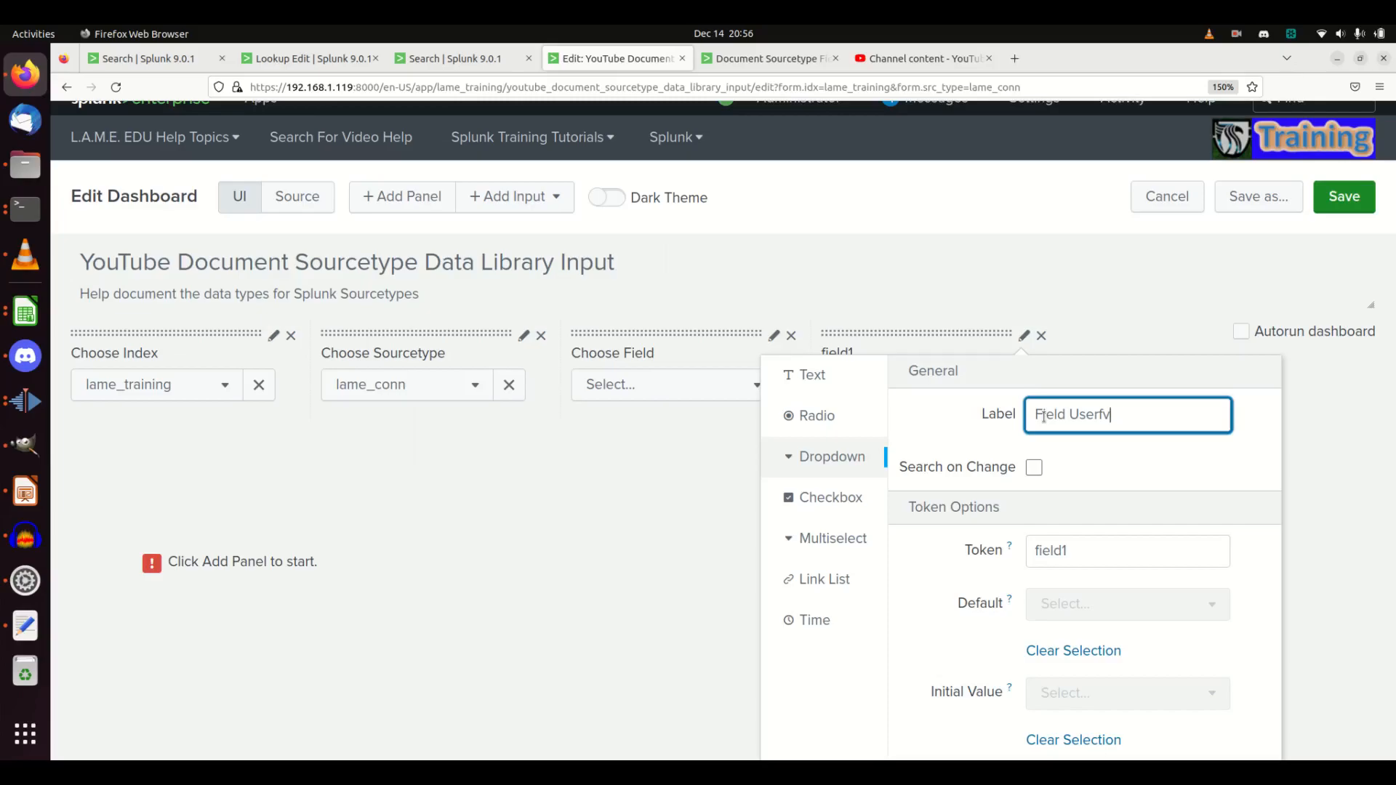
type("fullness")
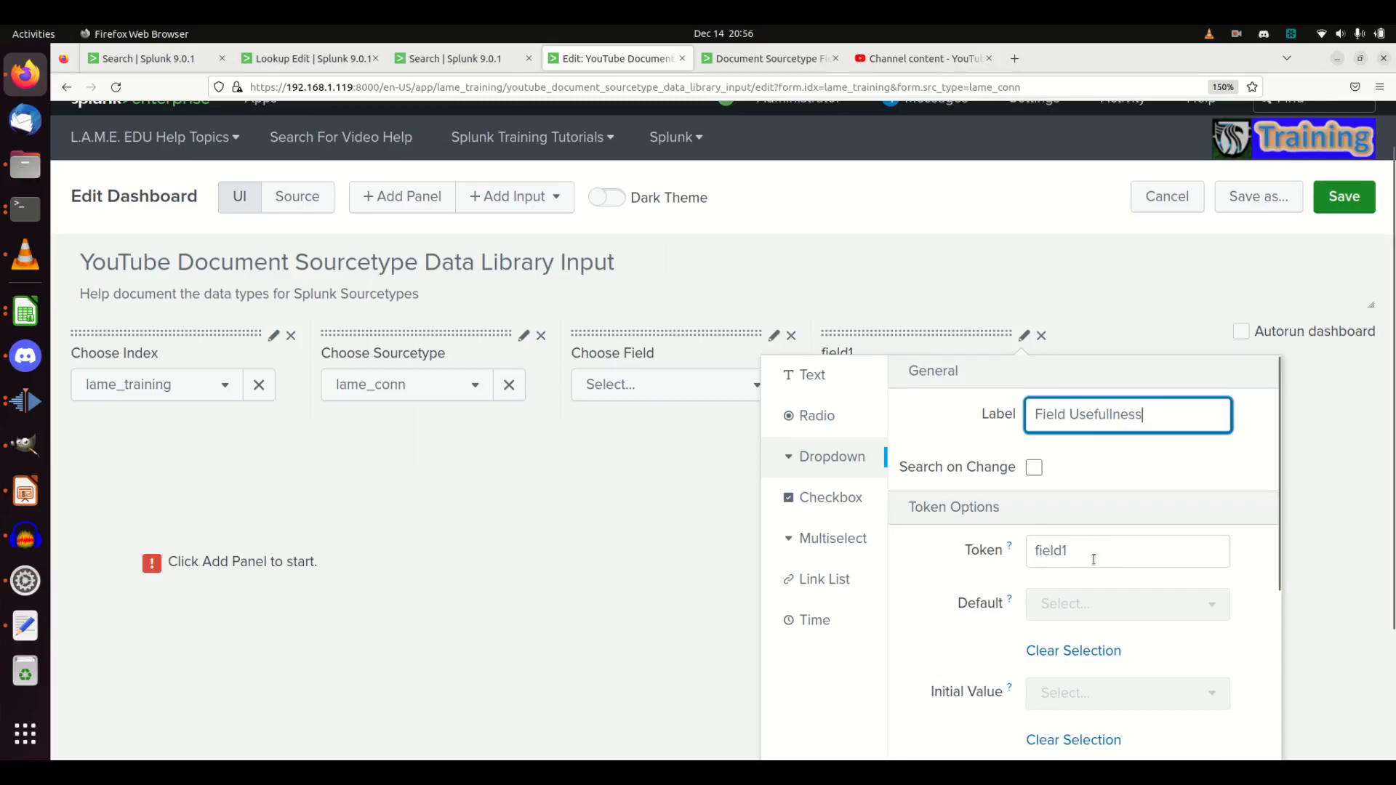
key("Tab")
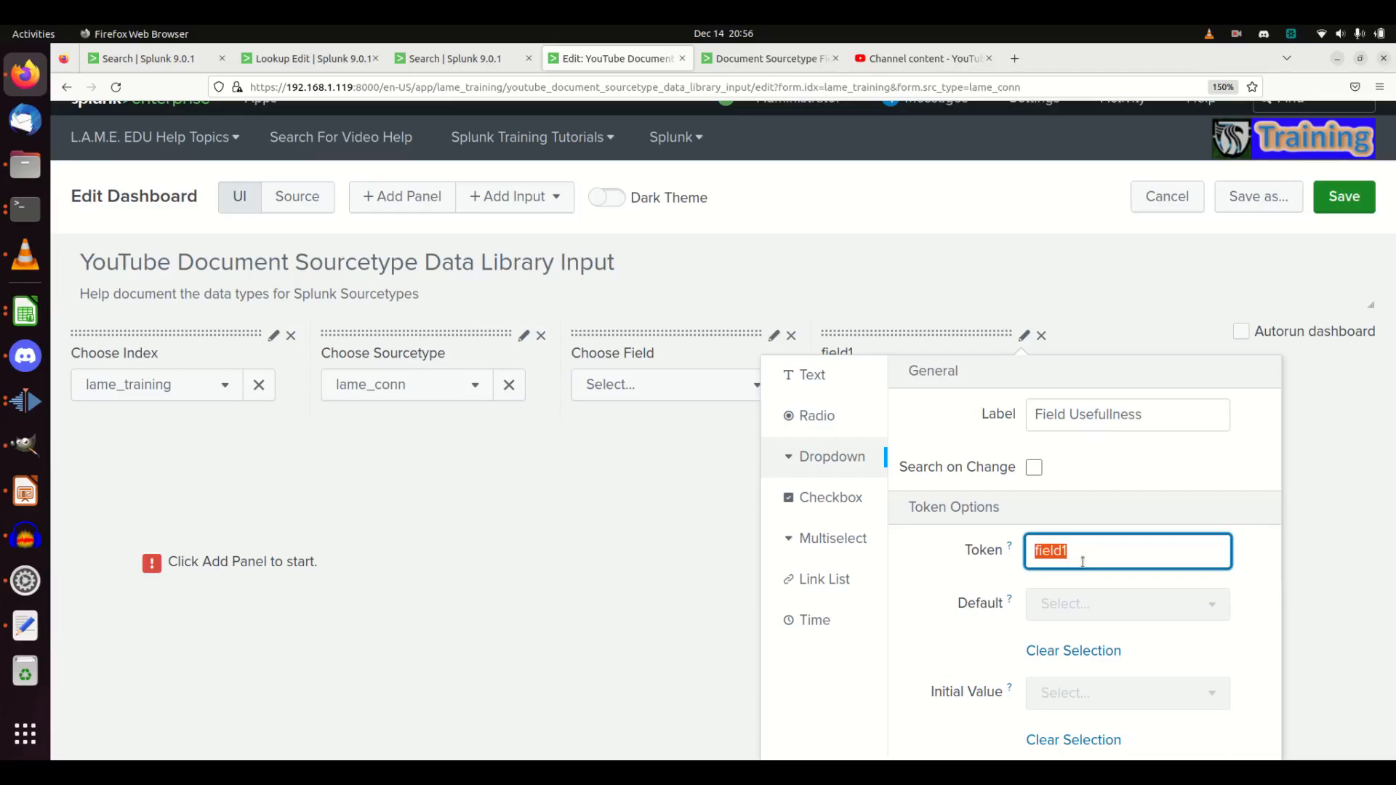
type("fld_us")
Step: Add a static option named Useful with the value 10 to the Field Usefulness dropdown
scroll(1047, 574, "down", 5)
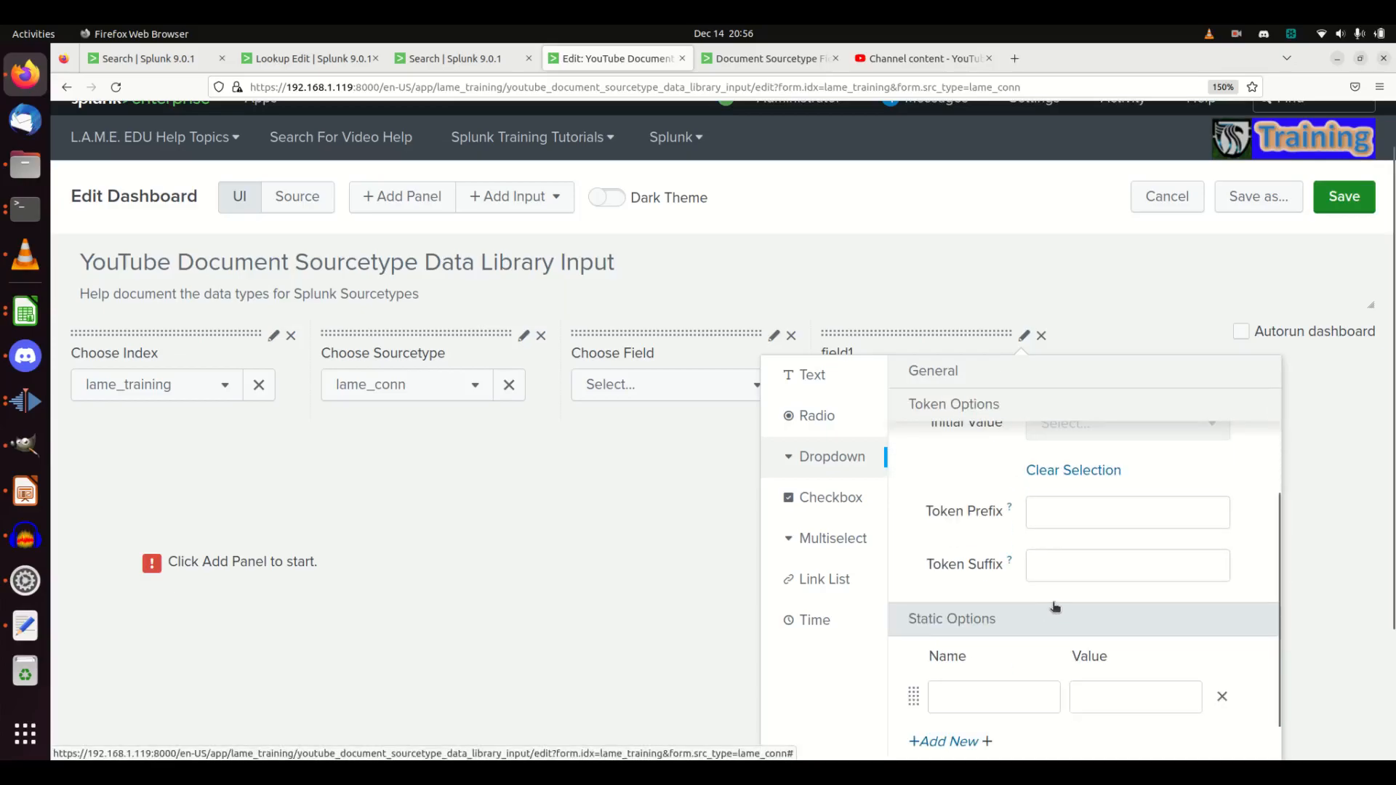
scroll(1053, 602, "down", 3)
scroll(1053, 601, "up", 3)
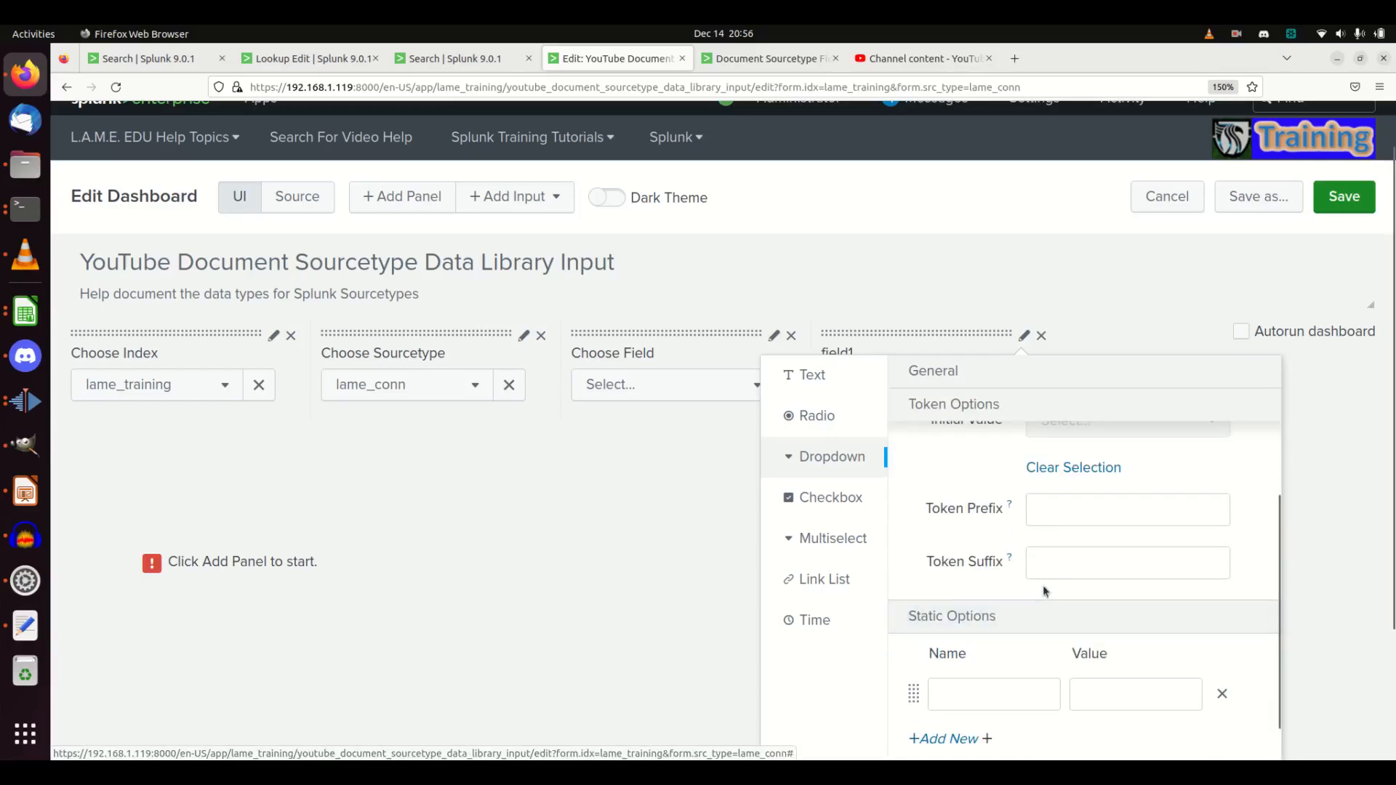
scroll(1043, 586, "down", 2)
left_click(978, 598)
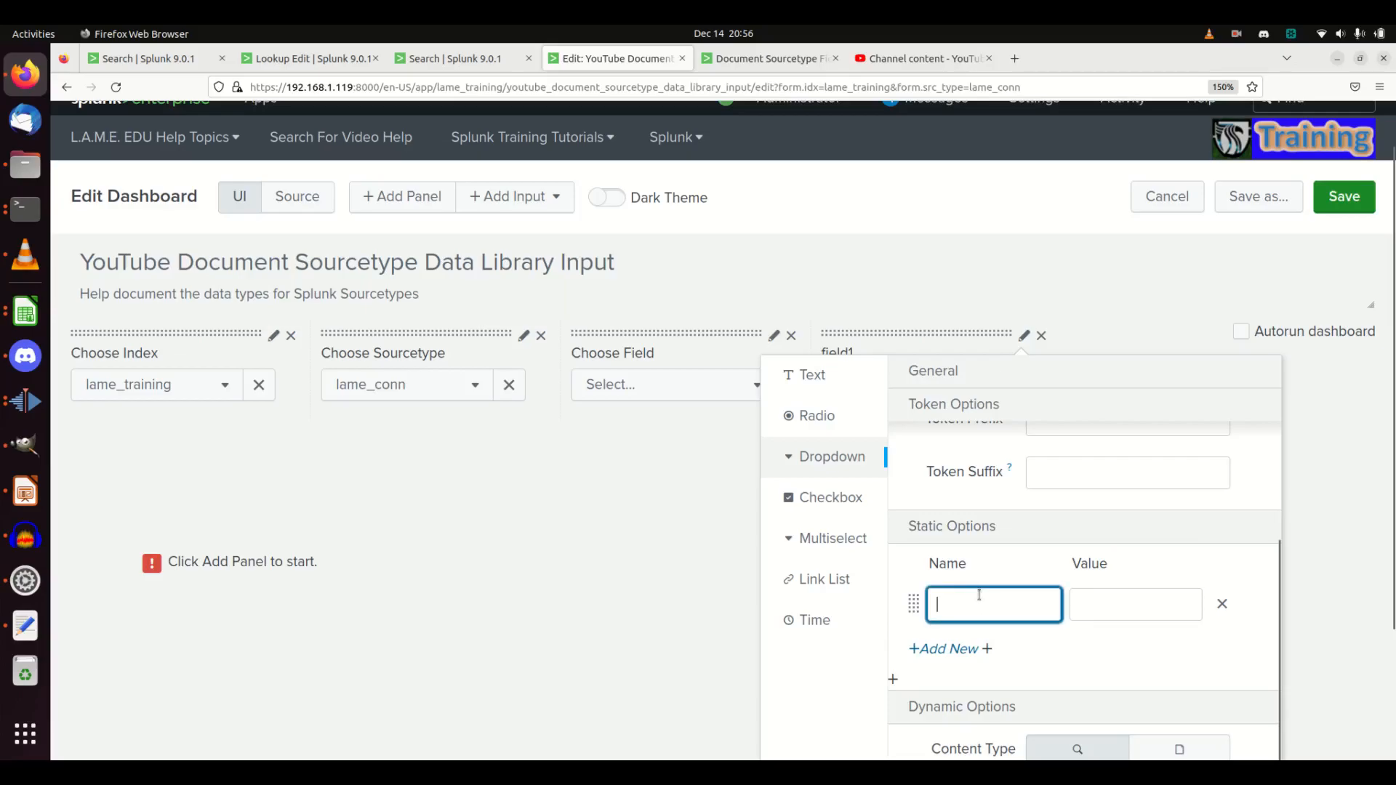
type("Useful")
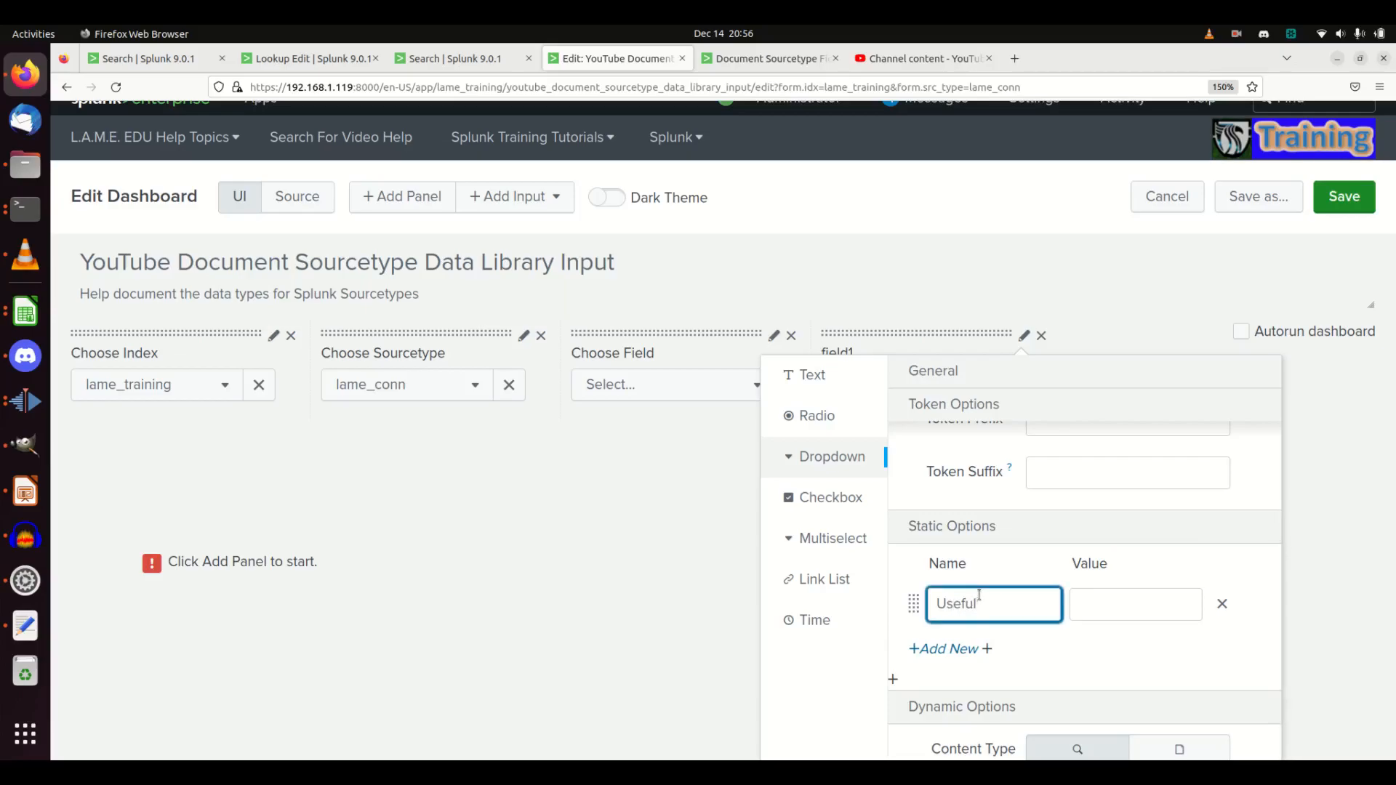
key("Tab")
type("U")
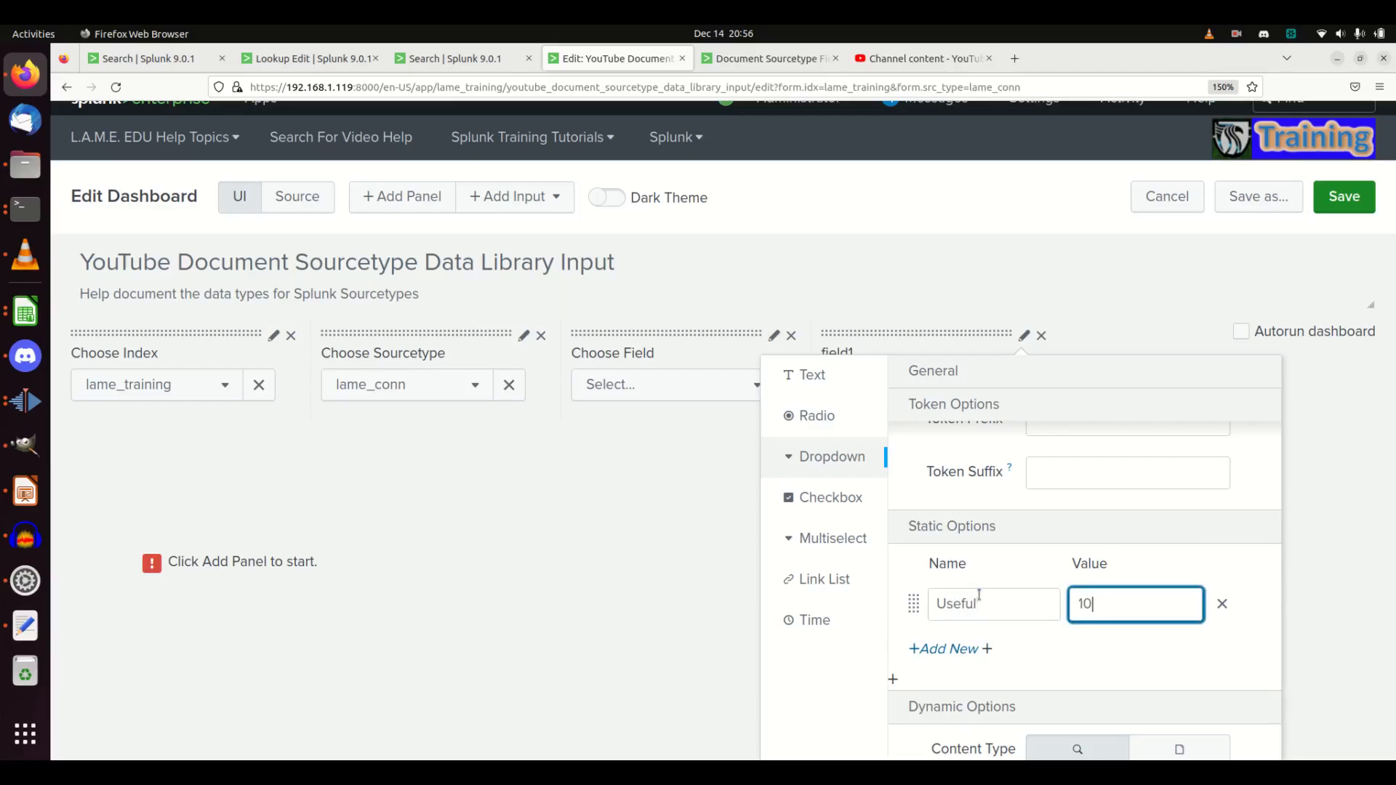
Step: Add a second static option named Not Very Useful with the value 5
left_click(943, 651)
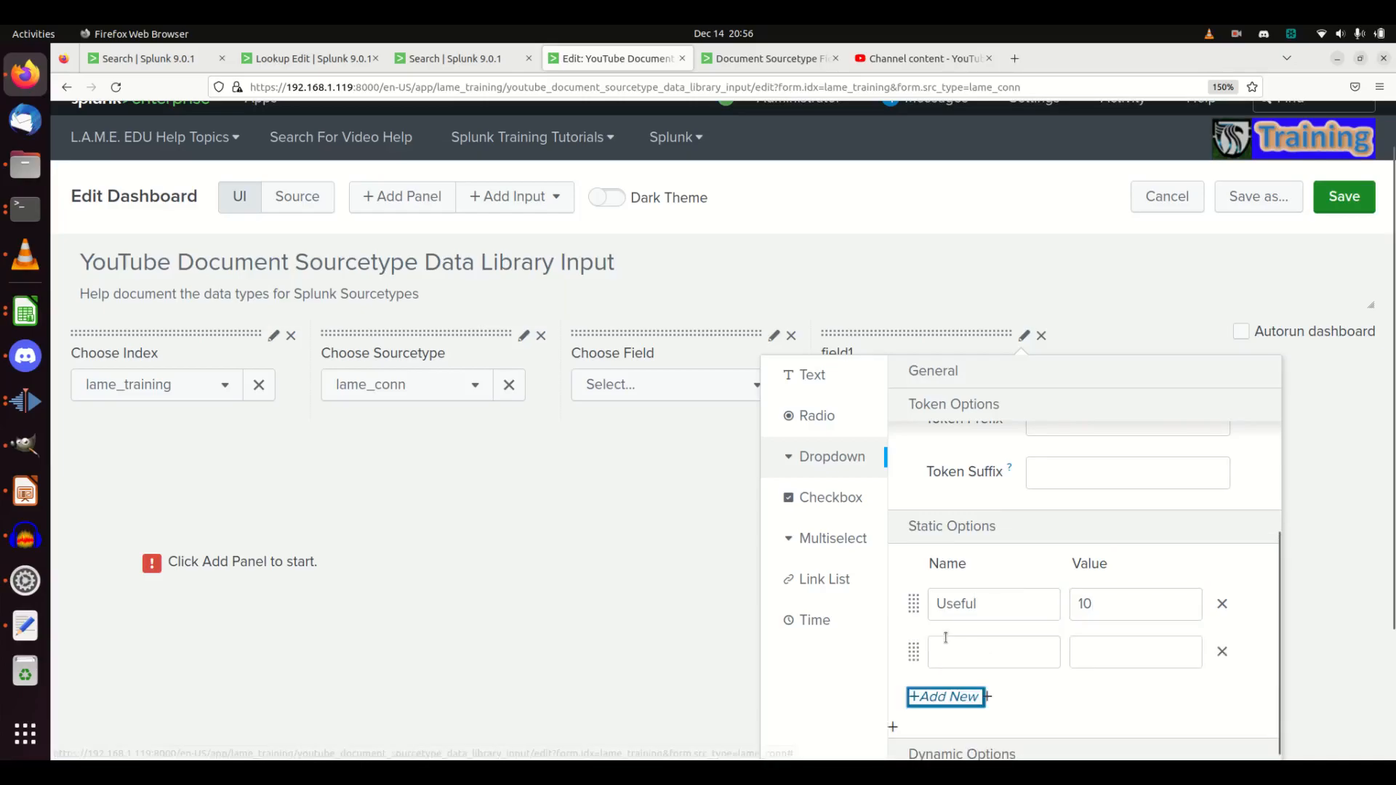
type("Not ")
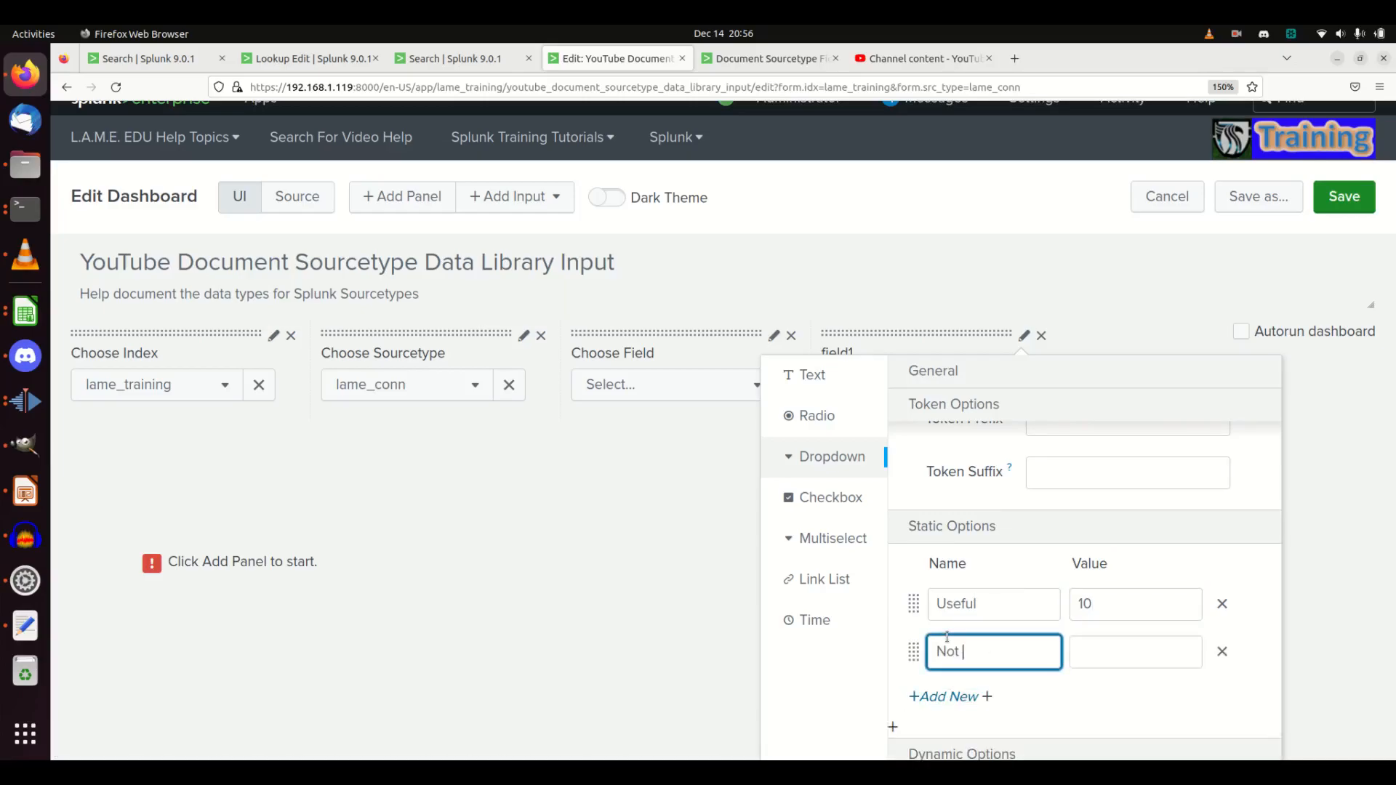
type("Very Useful")
key("Tab")
type("5")
Step: Add a third static option named Useless with the value 1 and apply the dropdown's settings
left_click(955, 695)
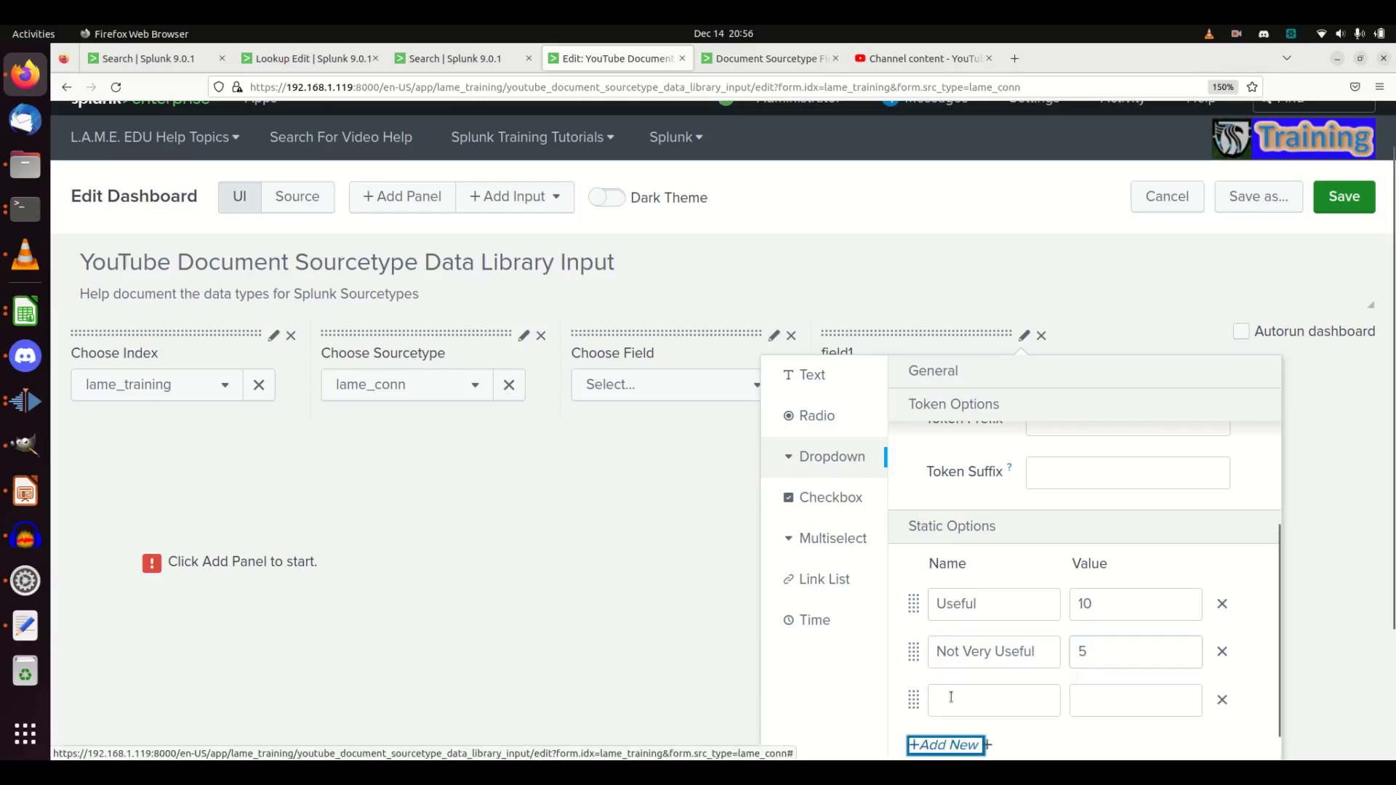
type("Usel")
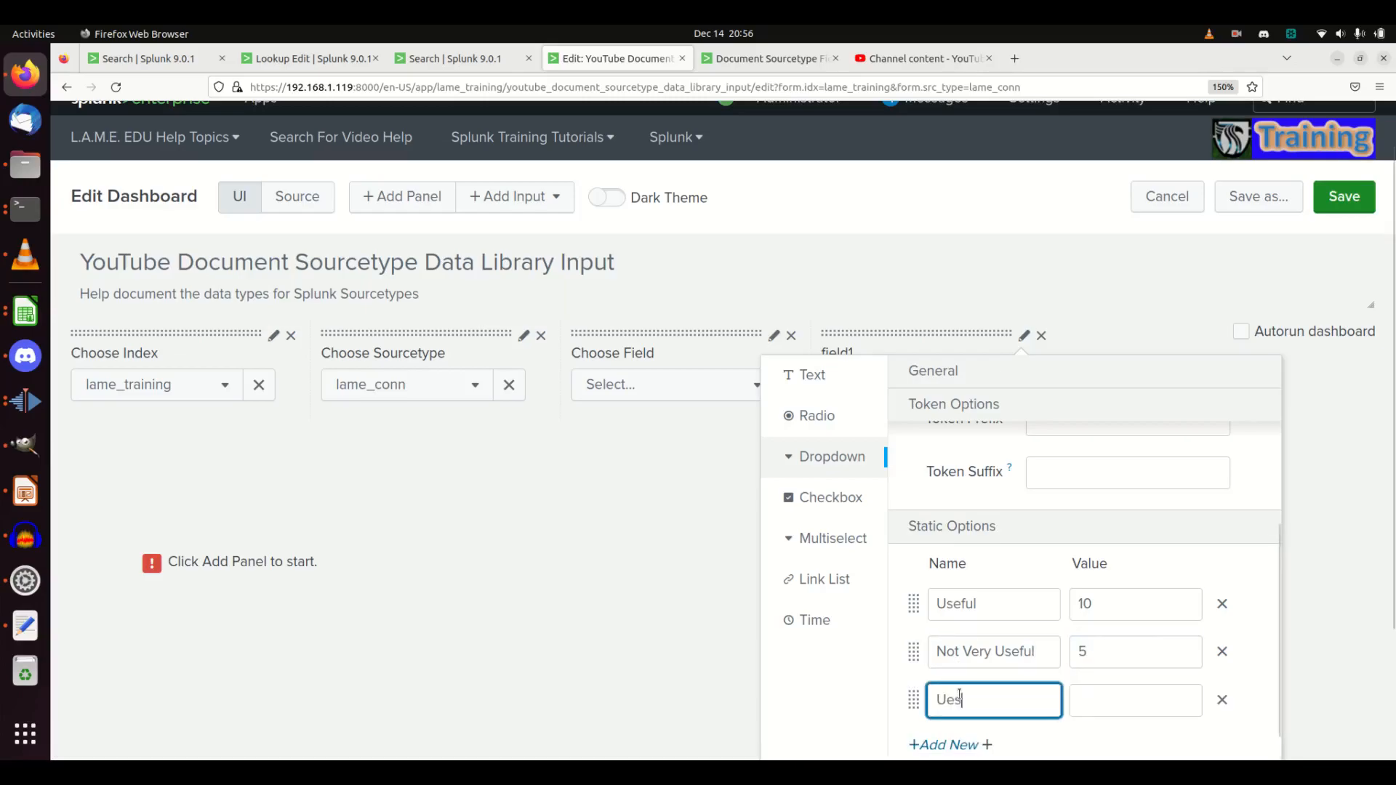
type("1")
scroll(1100, 604, "down", 3)
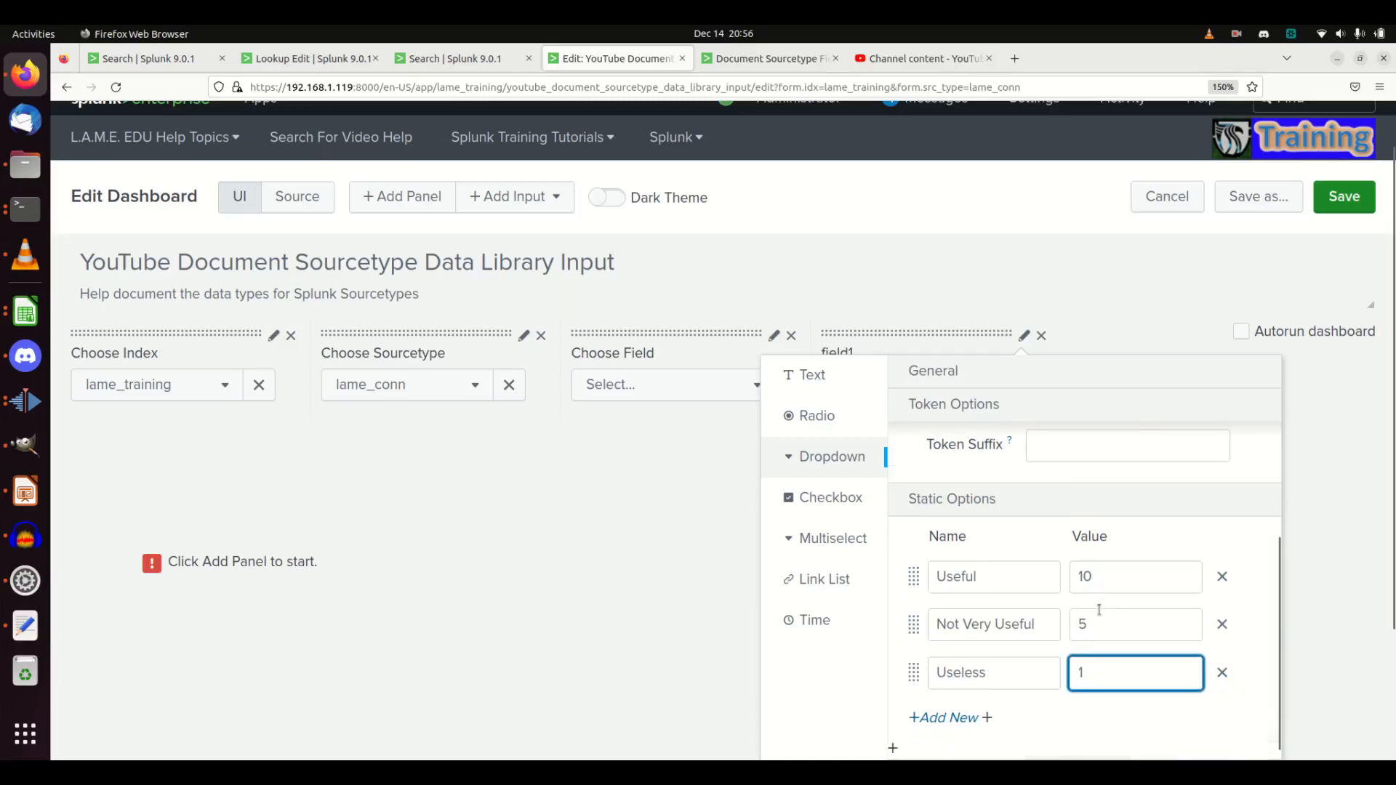
scroll(1102, 521, "down", 1)
scroll(1097, 524, "up", 3)
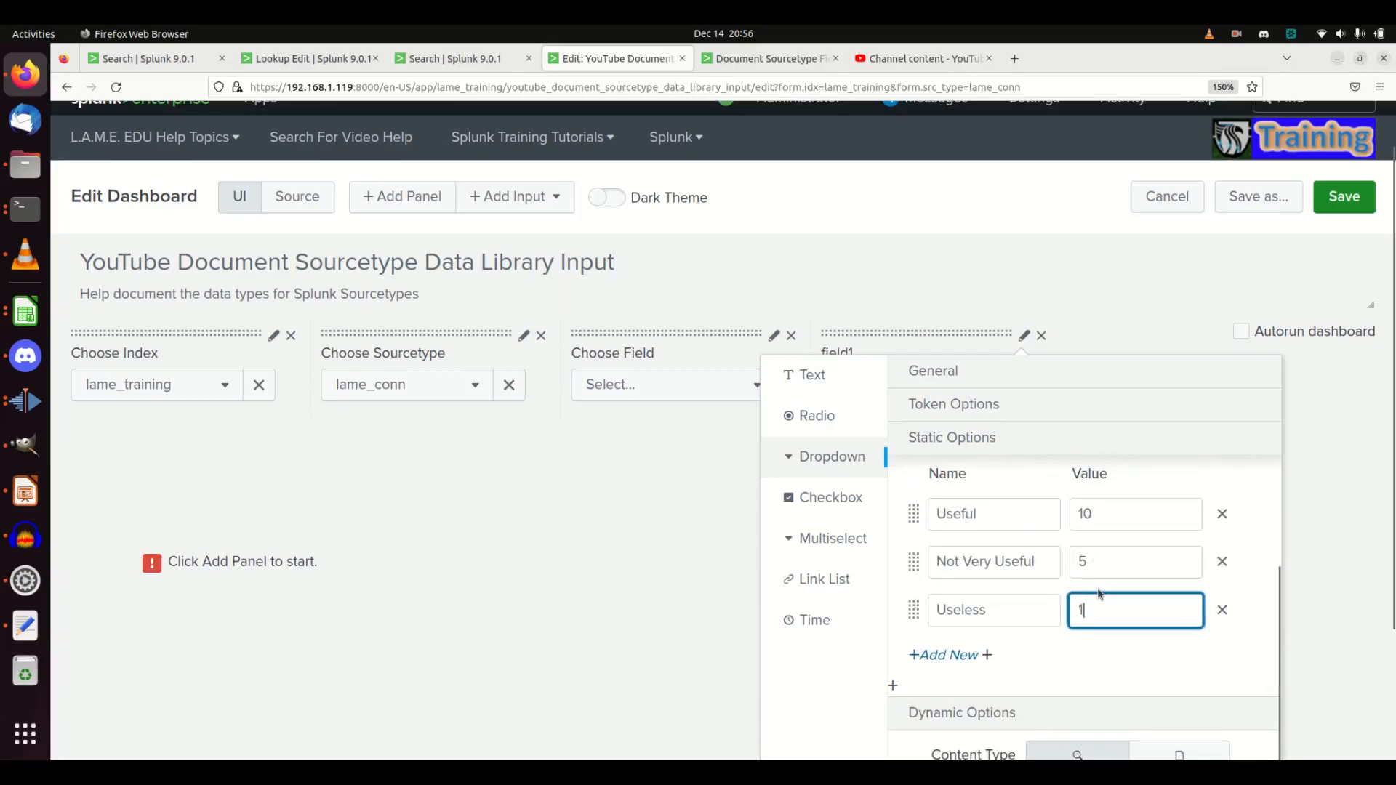
scroll(1100, 594, "down", 3)
scroll(1189, 676, "down", 2)
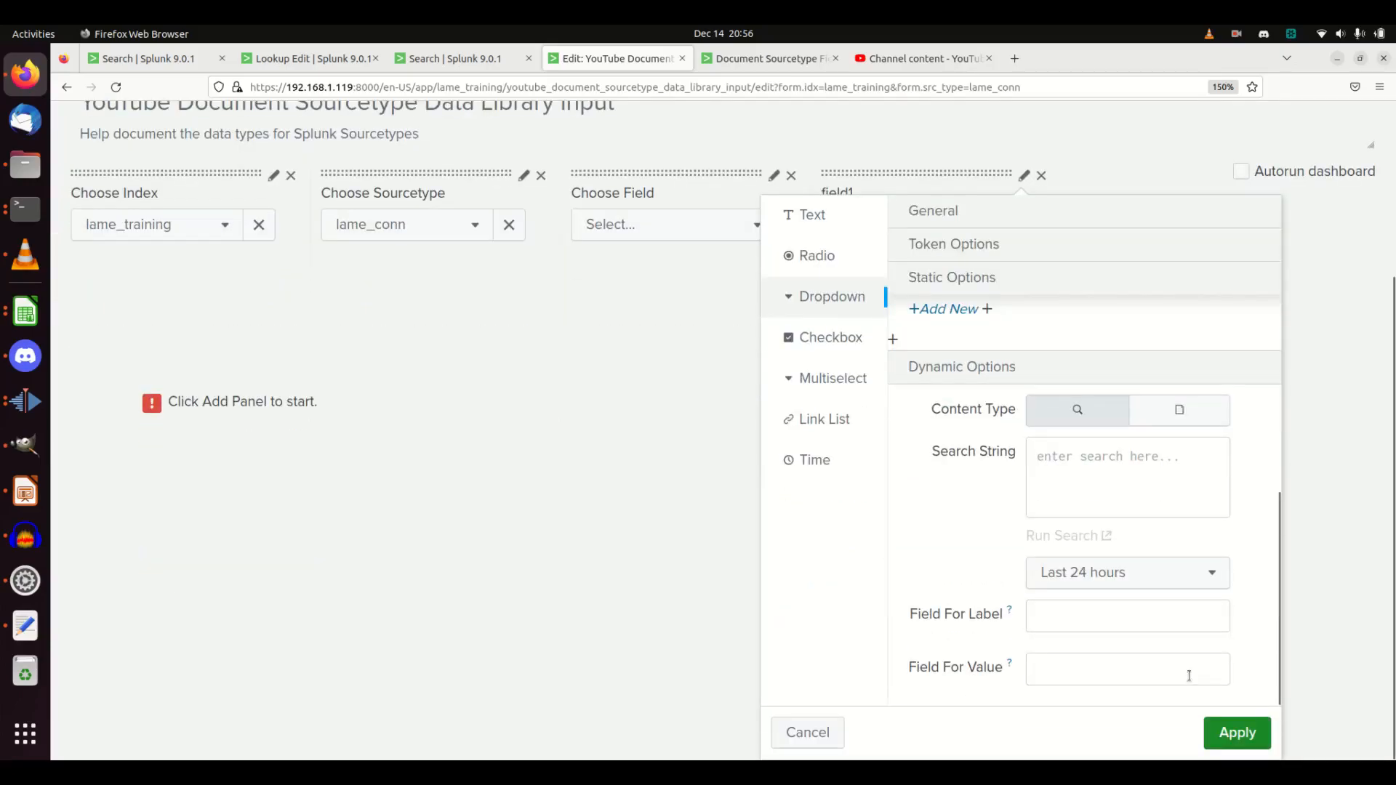
left_click(1229, 726)
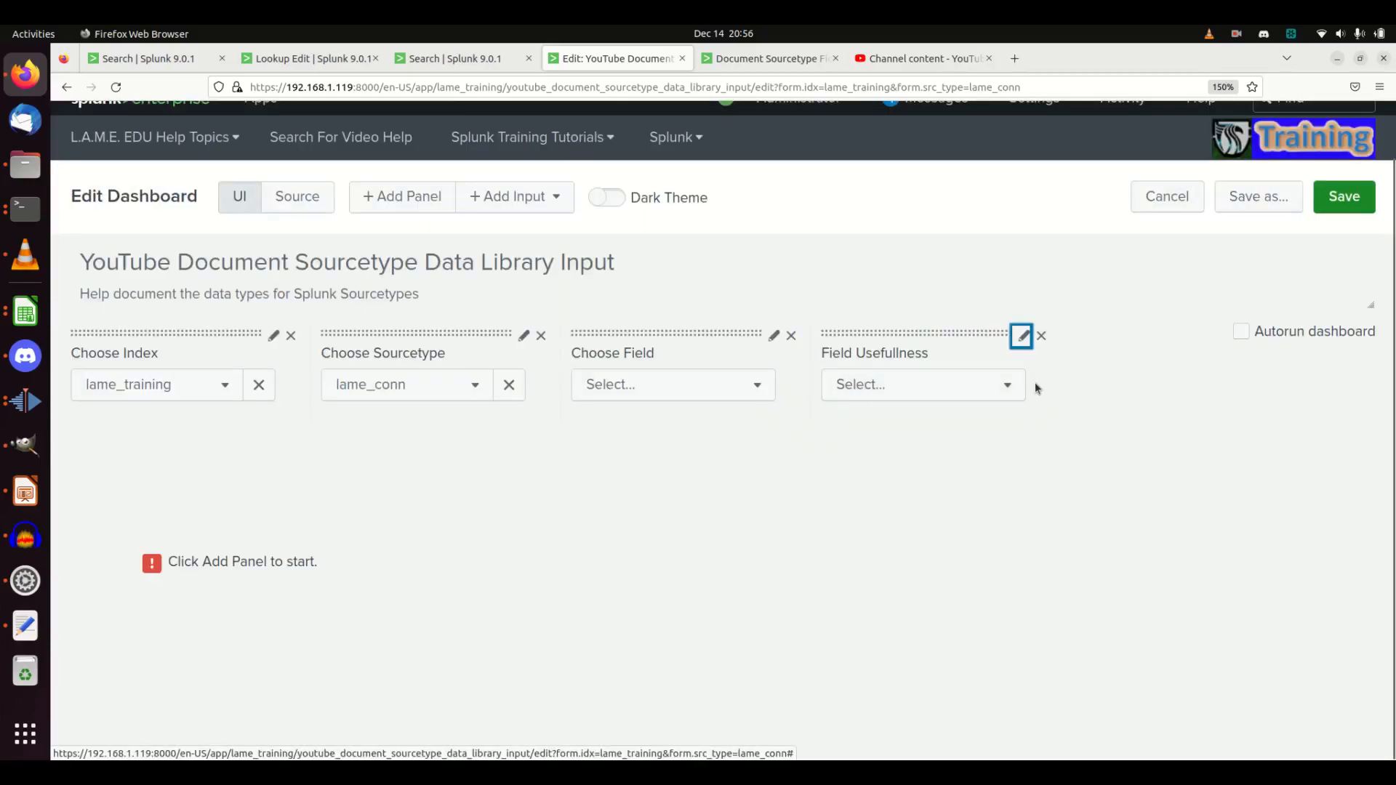
Step: Add a text input to the dashboard and label it "Description of Field"
left_click(520, 208)
left_click(427, 236)
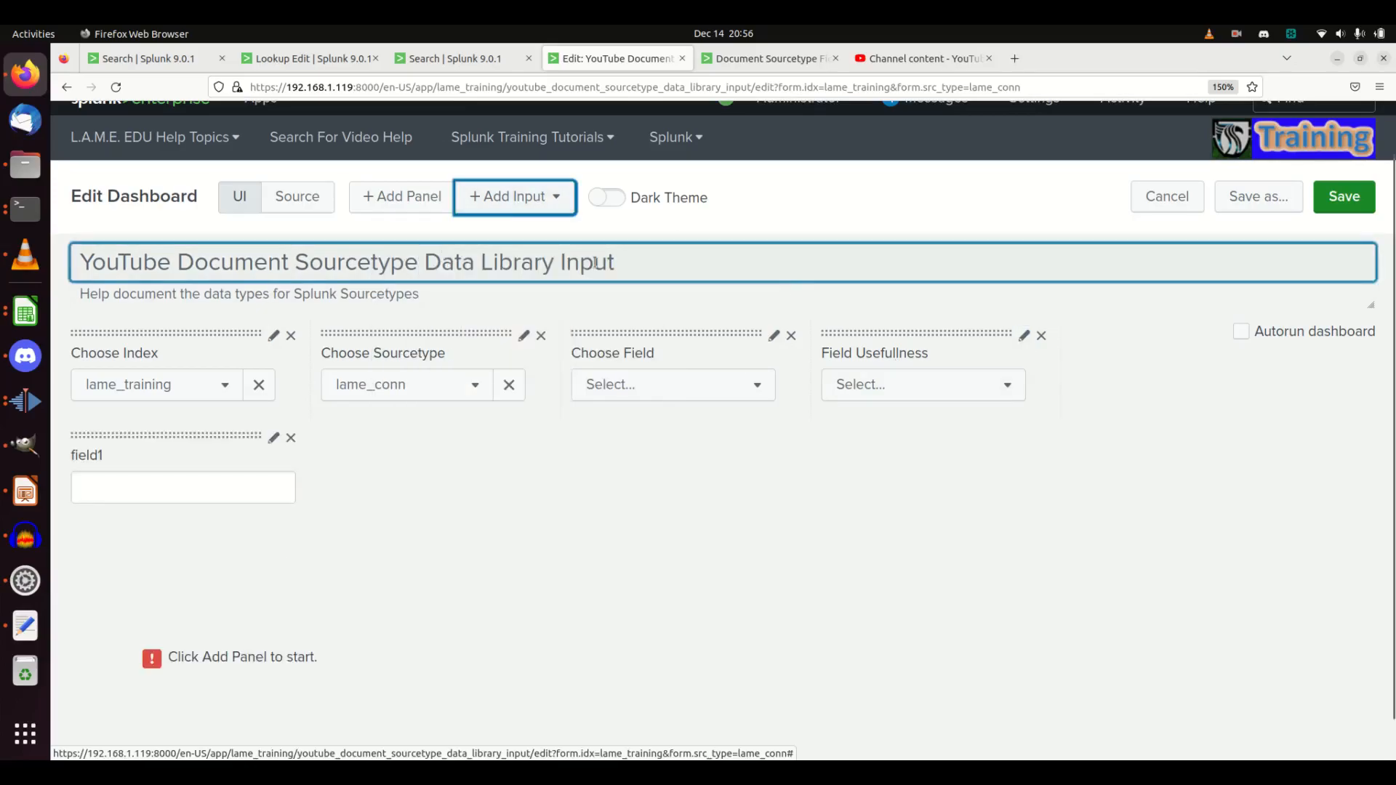
left_click(274, 438)
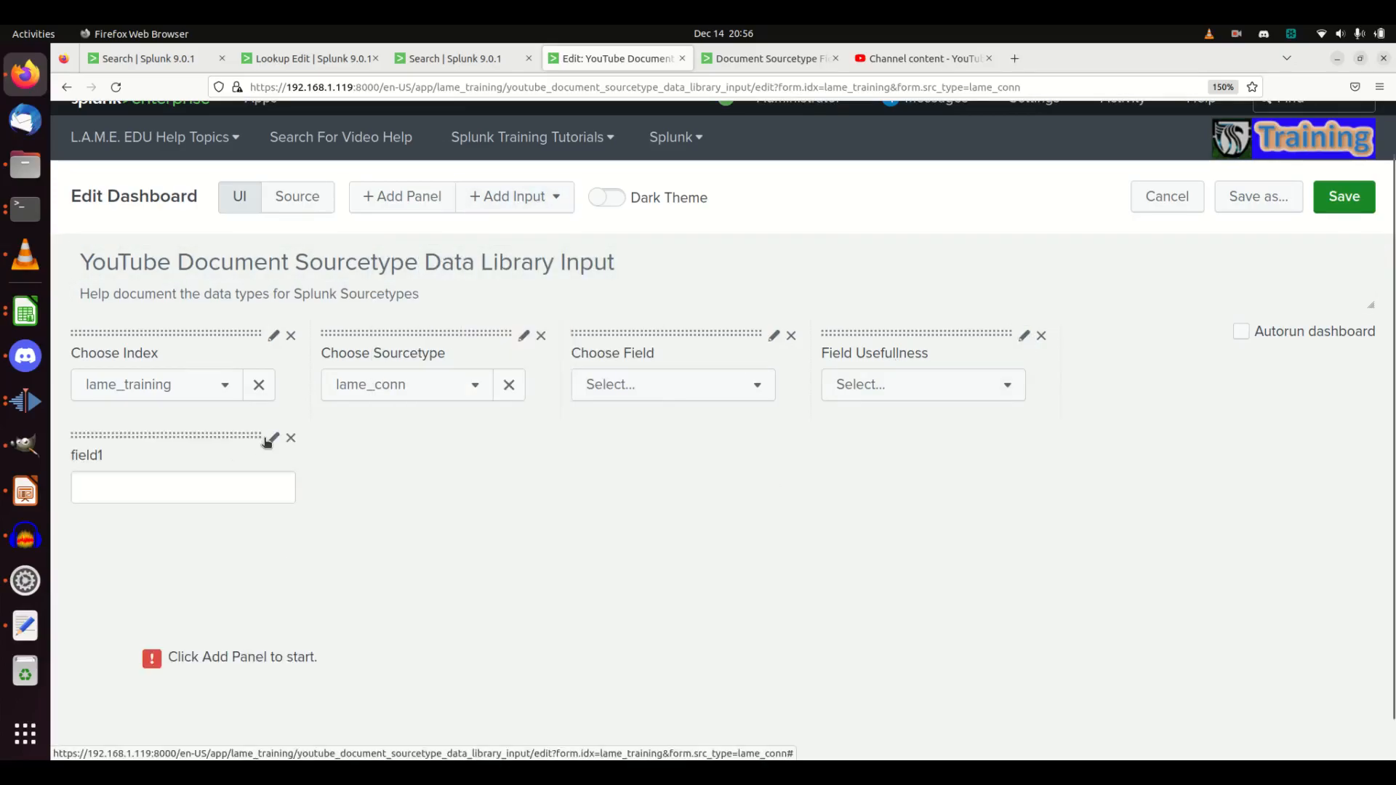
double_click(487, 469)
type("Dig")
key("BackSpace")
key("BackSpace")
key("BackSpace")
type("Description")
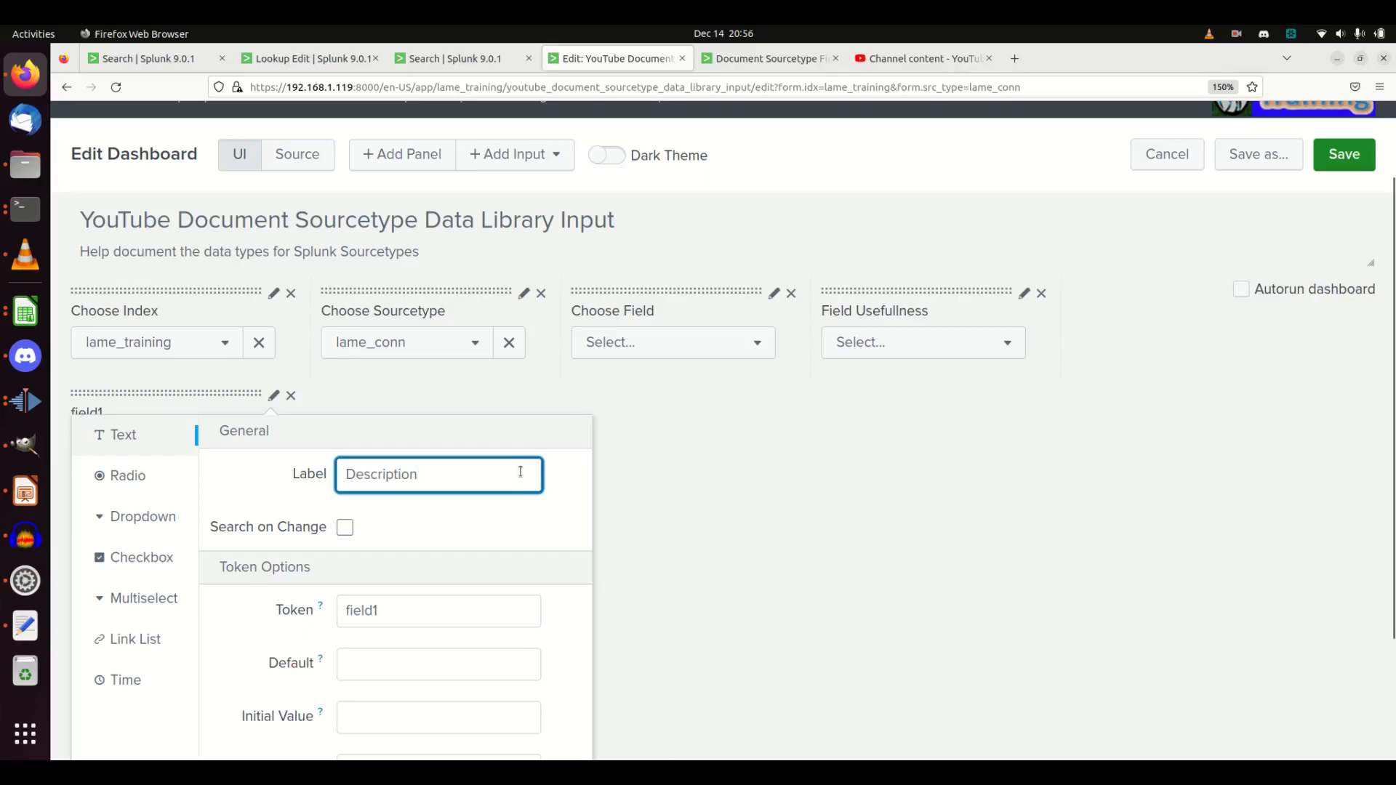
type(" of Field")
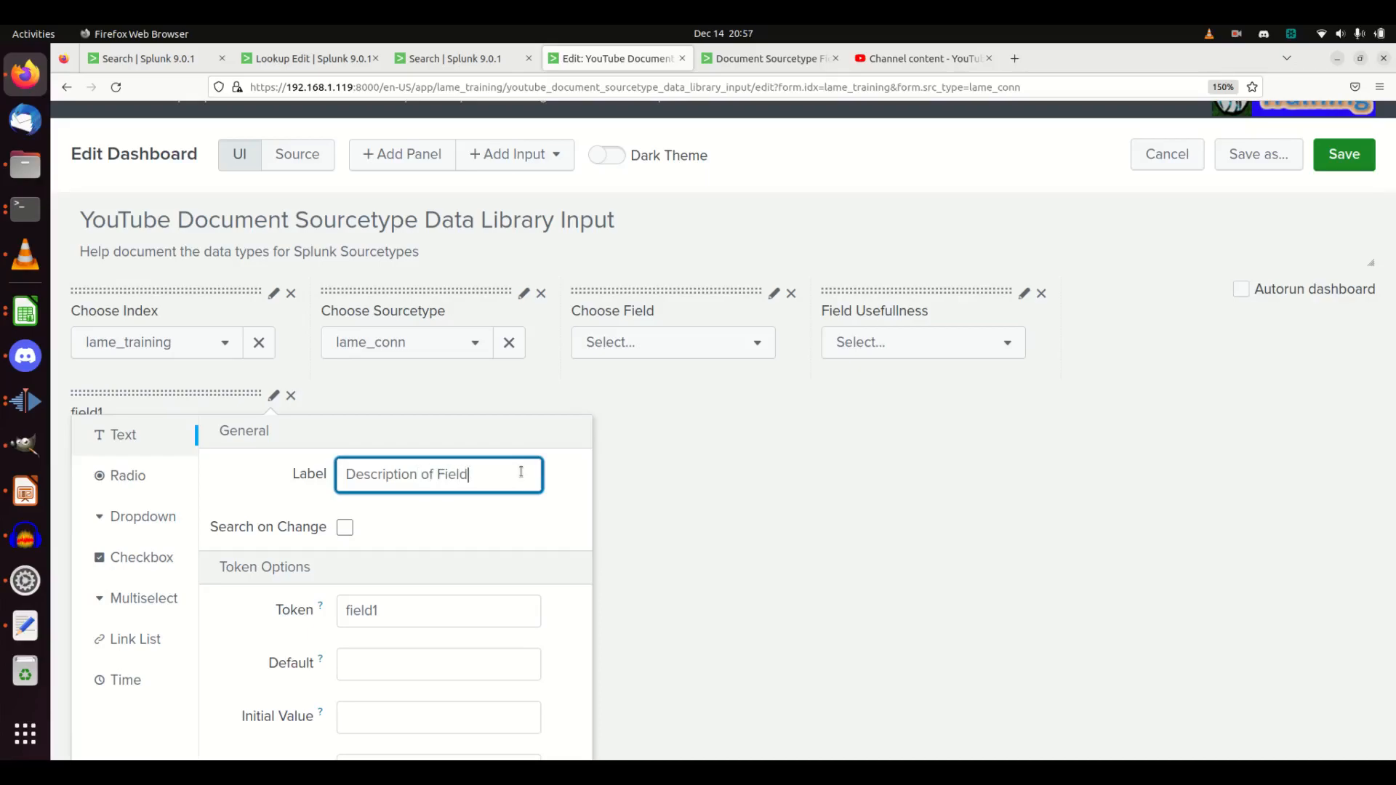
Step: Set the text input's token to descriptionOfField
double_click(405, 610)
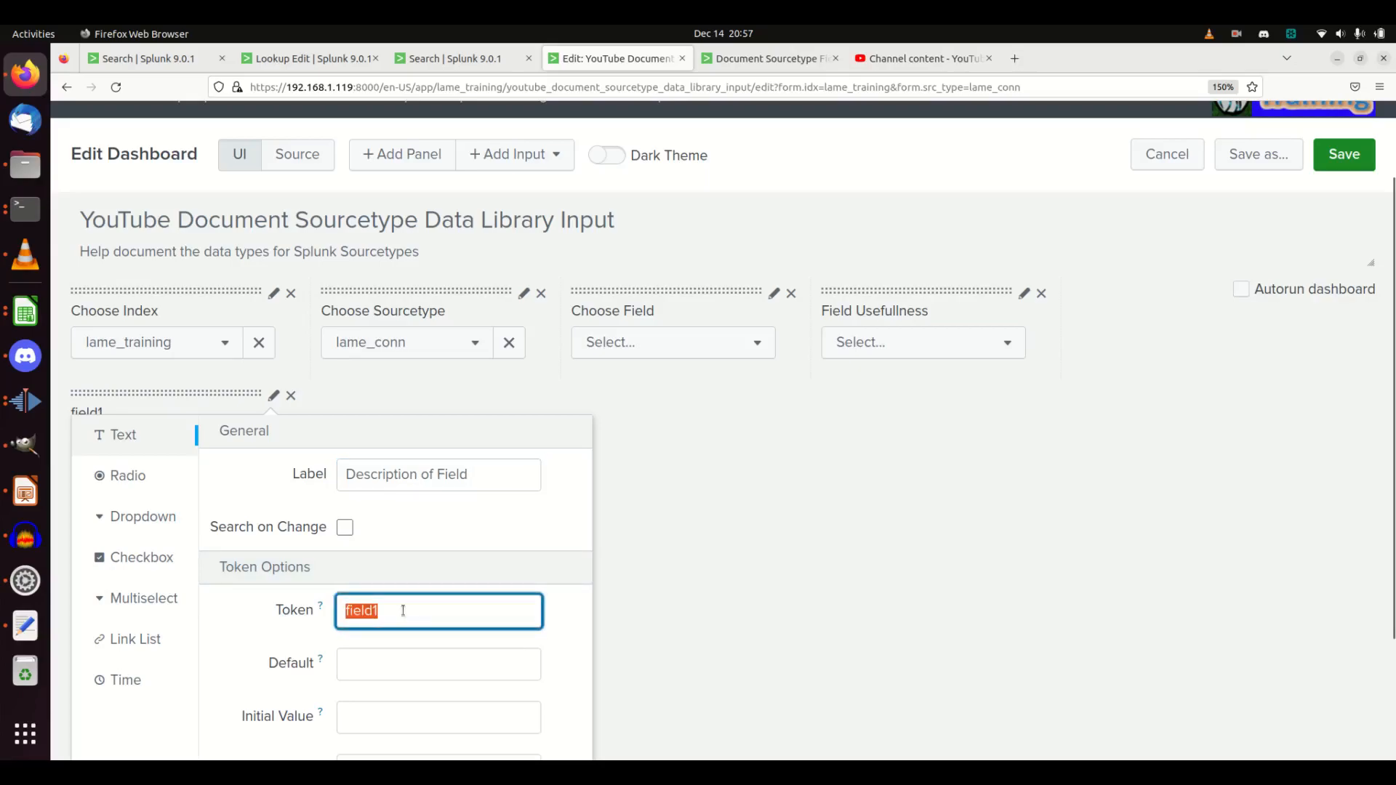
type("resc")
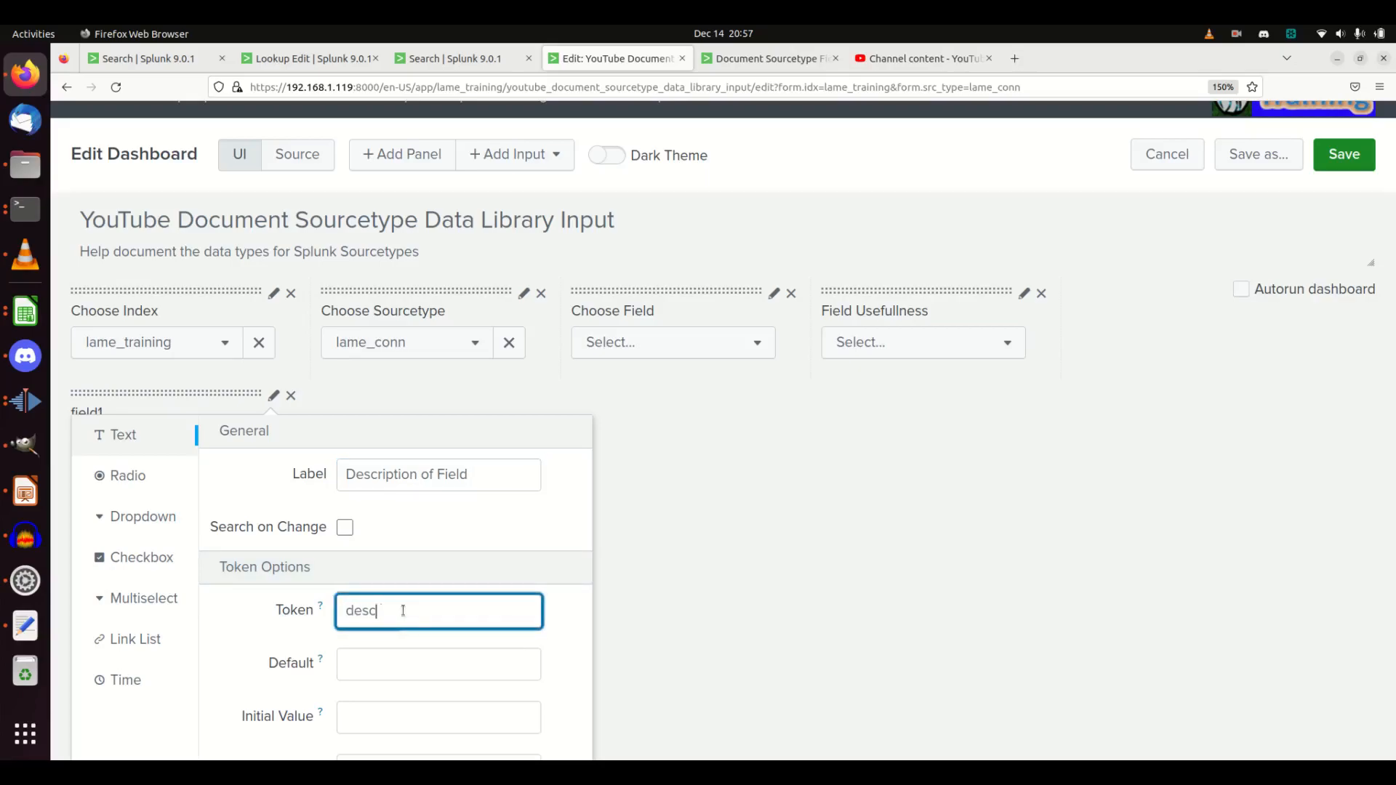
type("ritpionOfField")
Step: Set both the default and the initial value of the text input to "Change Me" and apply the settings
scroll(398, 612, "down", 2)
left_click(401, 522)
type("Change Me")
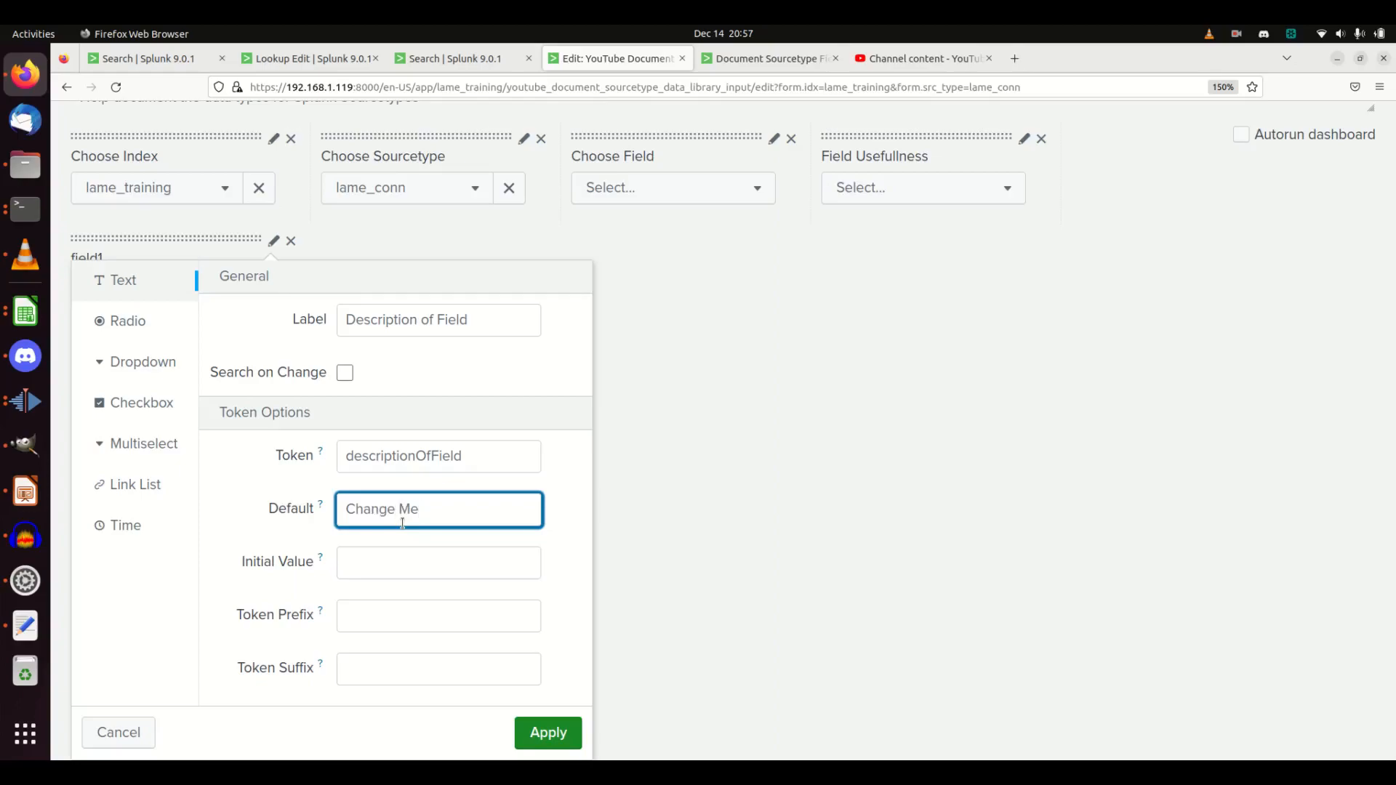
left_click(393, 563)
type("Change Me")
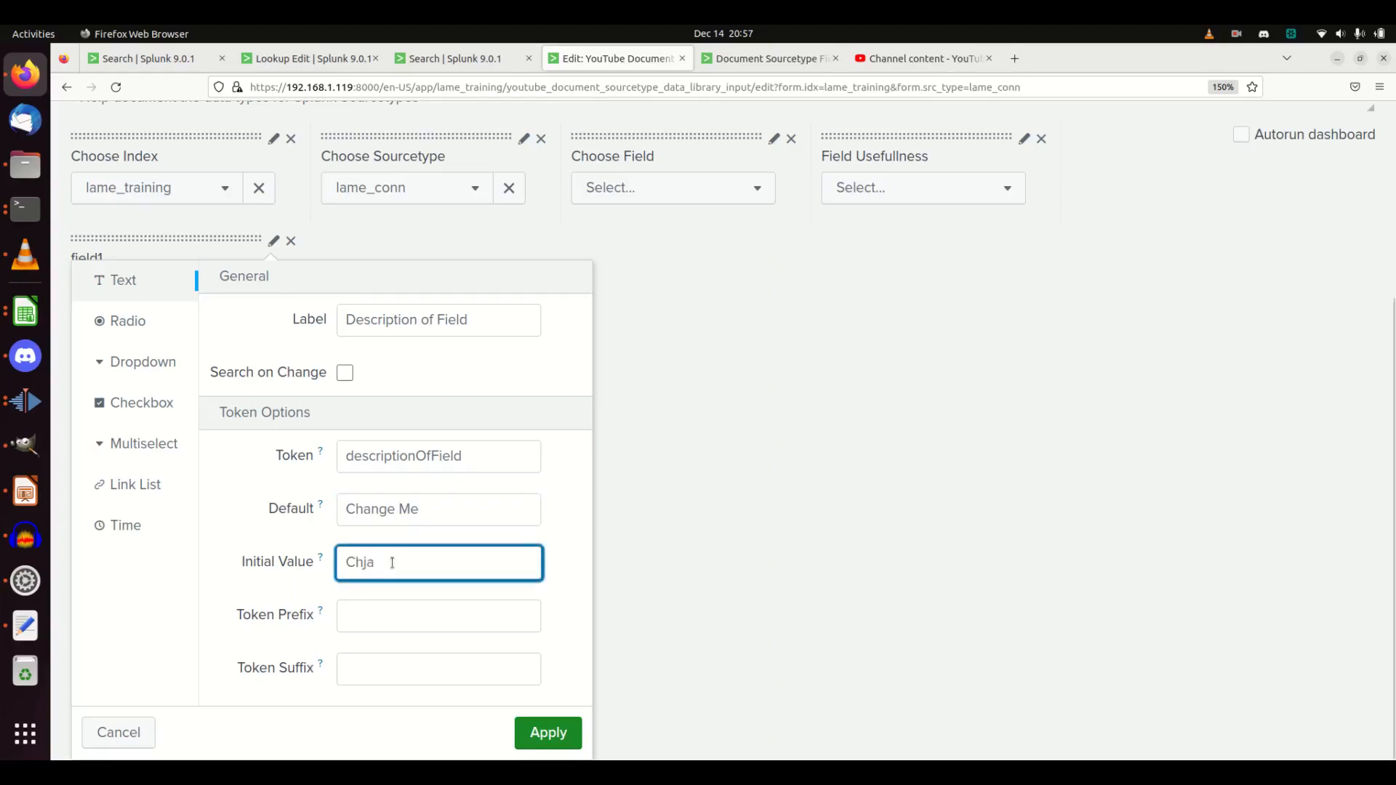
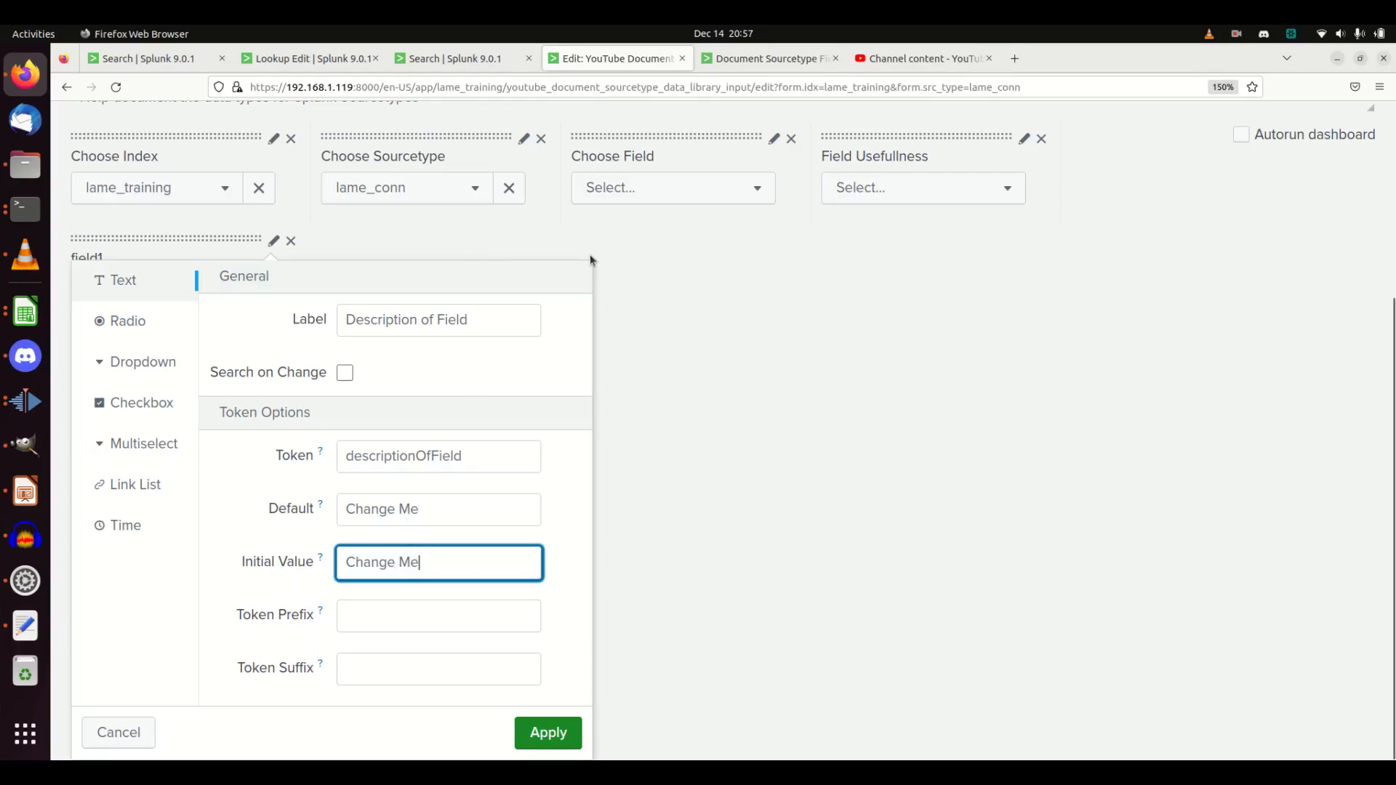
left_click(569, 734)
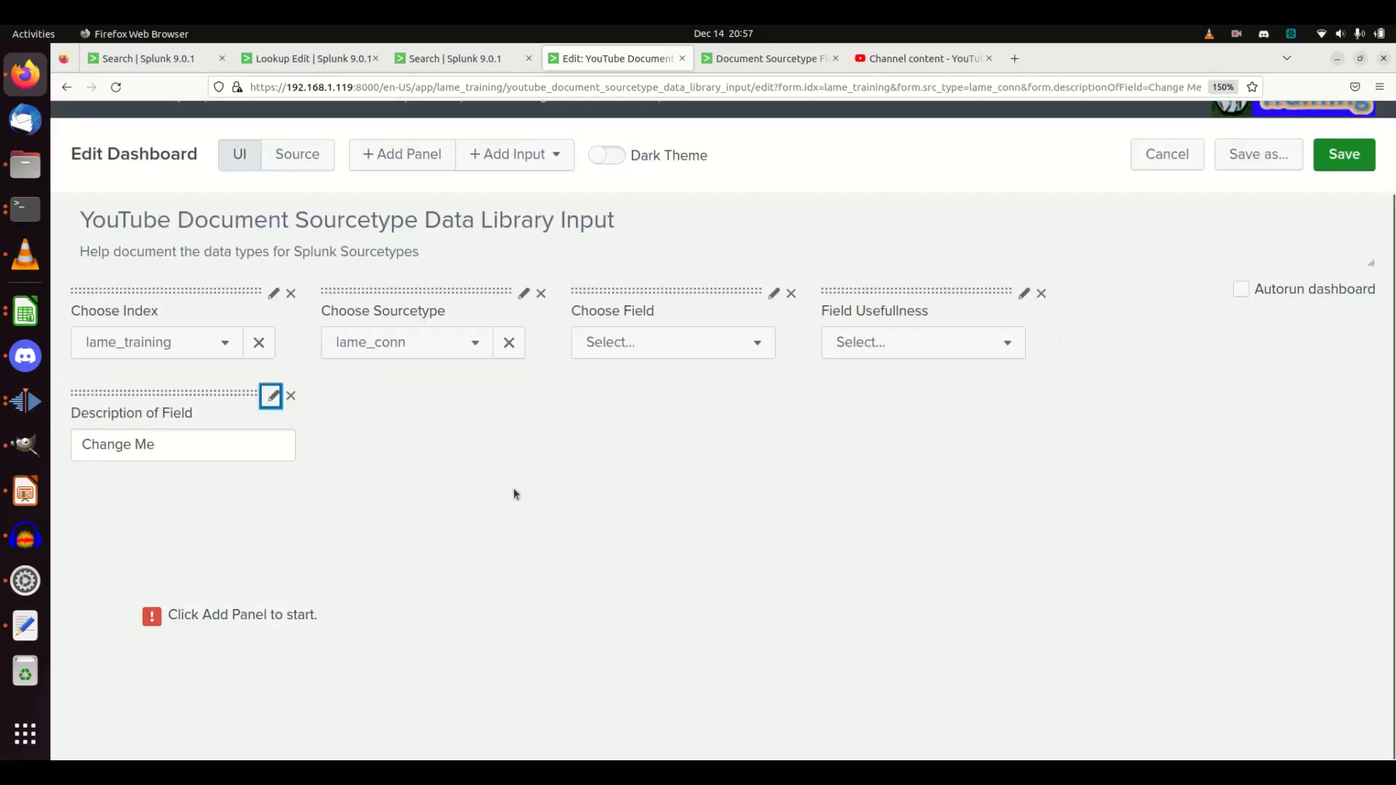
Step: Add a submit button to the dashboard's inputs and start a new Statistics Table panel
left_click(566, 160)
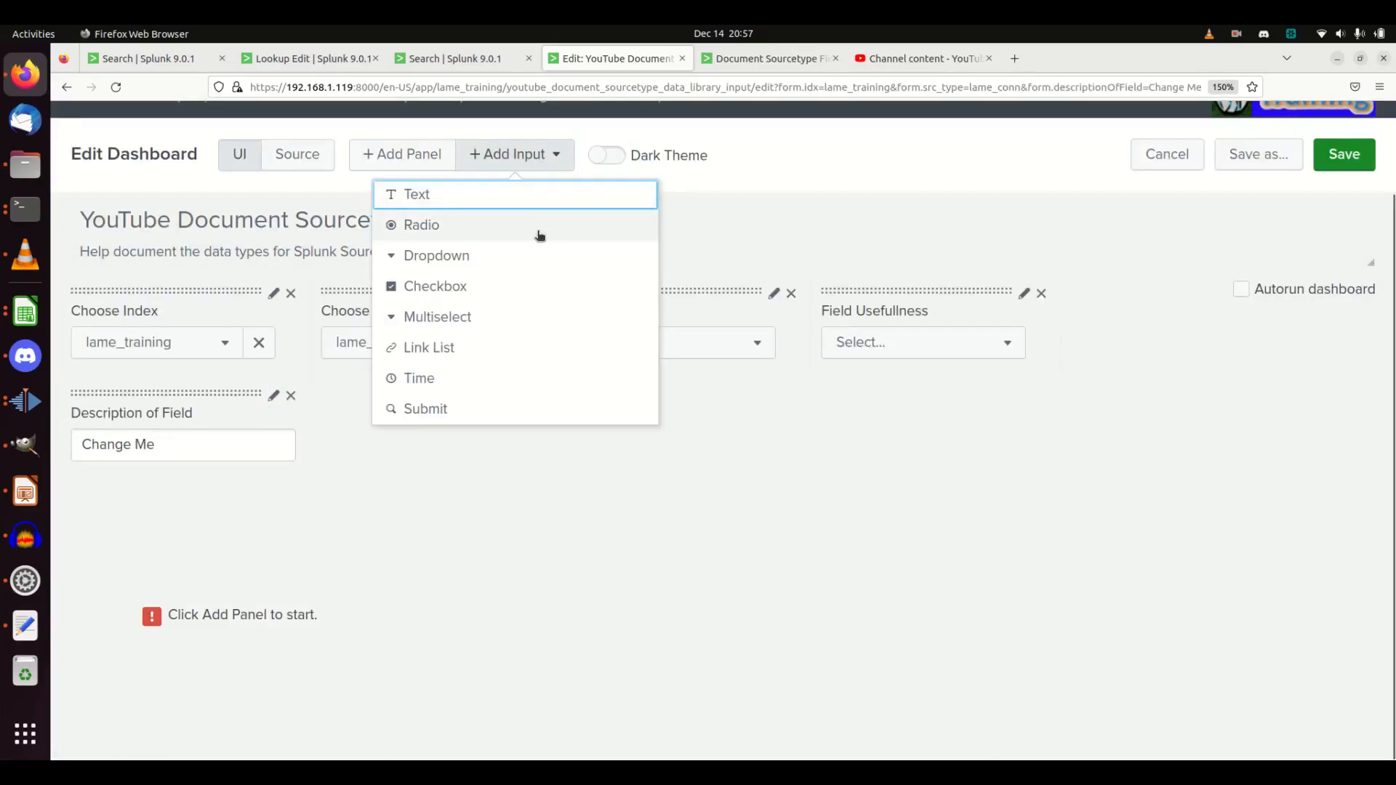
left_click(435, 409)
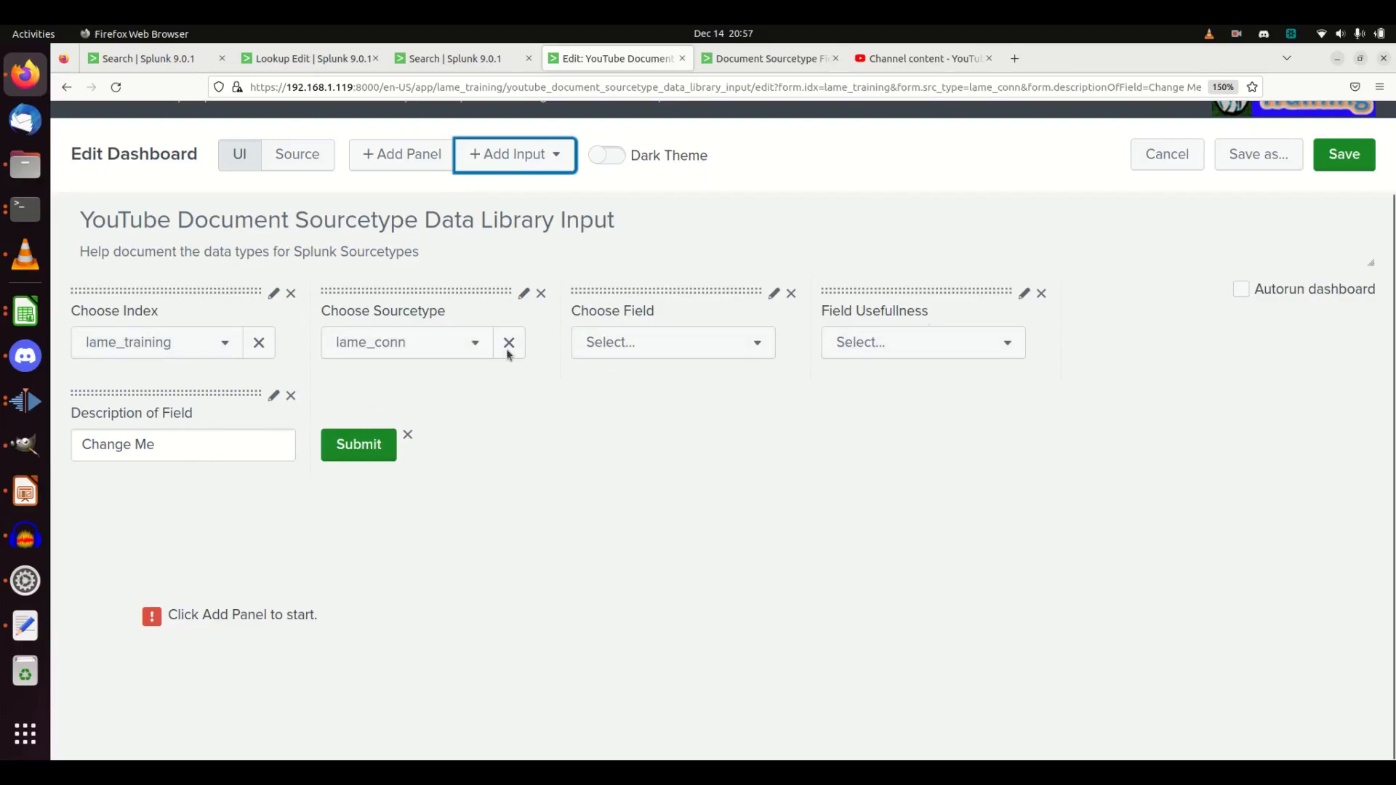
left_click(403, 154)
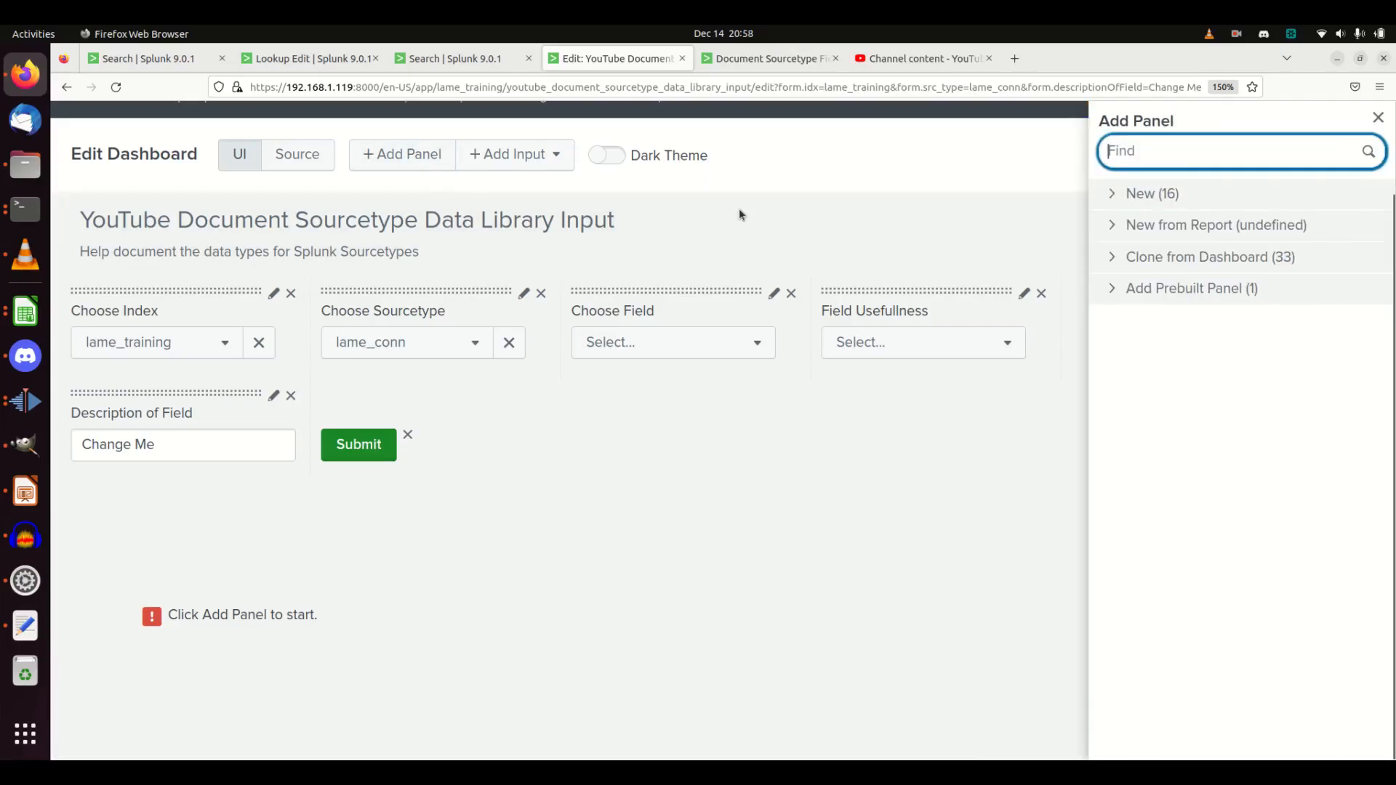
left_click(1140, 196)
left_click(1109, 255)
left_click(1047, 386)
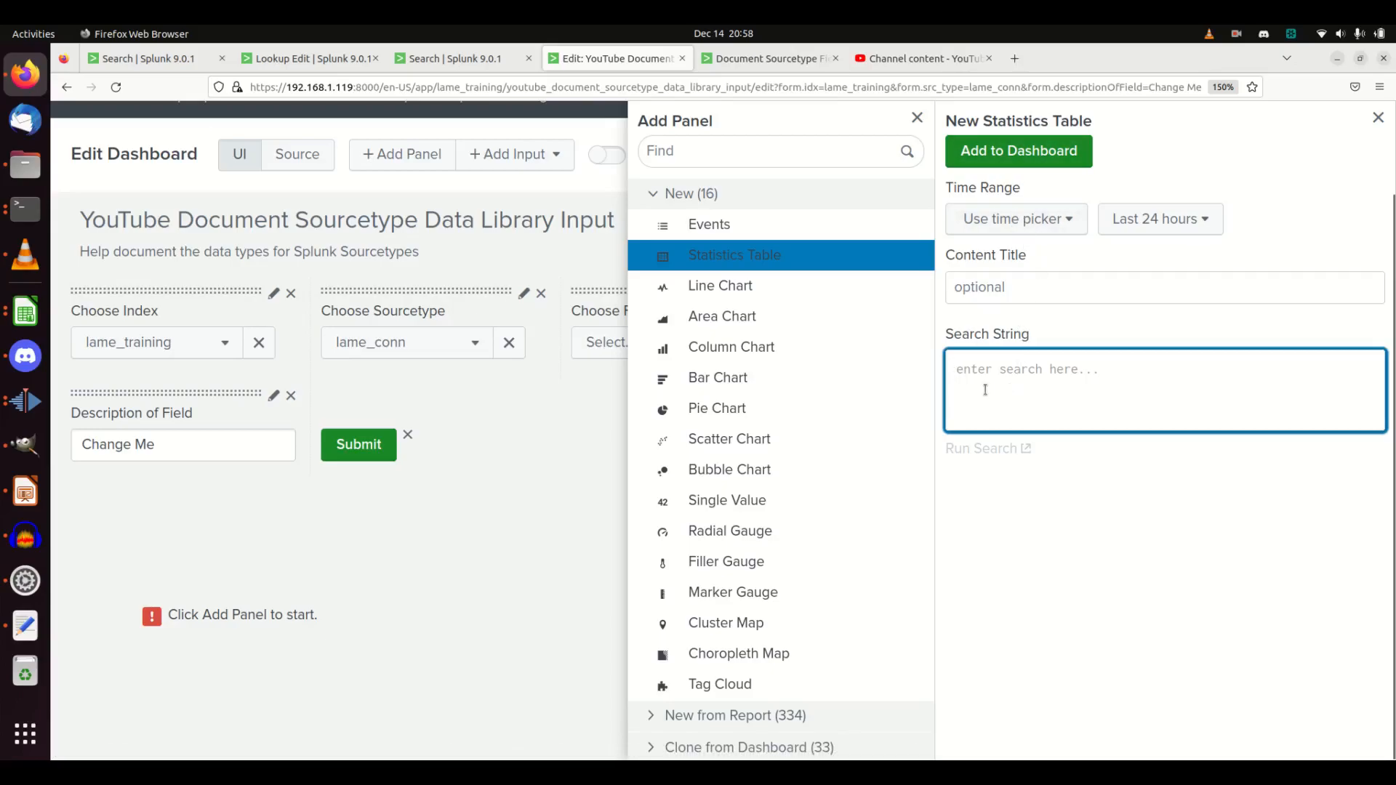
Step: Begin the table's search string with | makeresults and a second line reading | eval fieldname = $fld$
type("| mak")
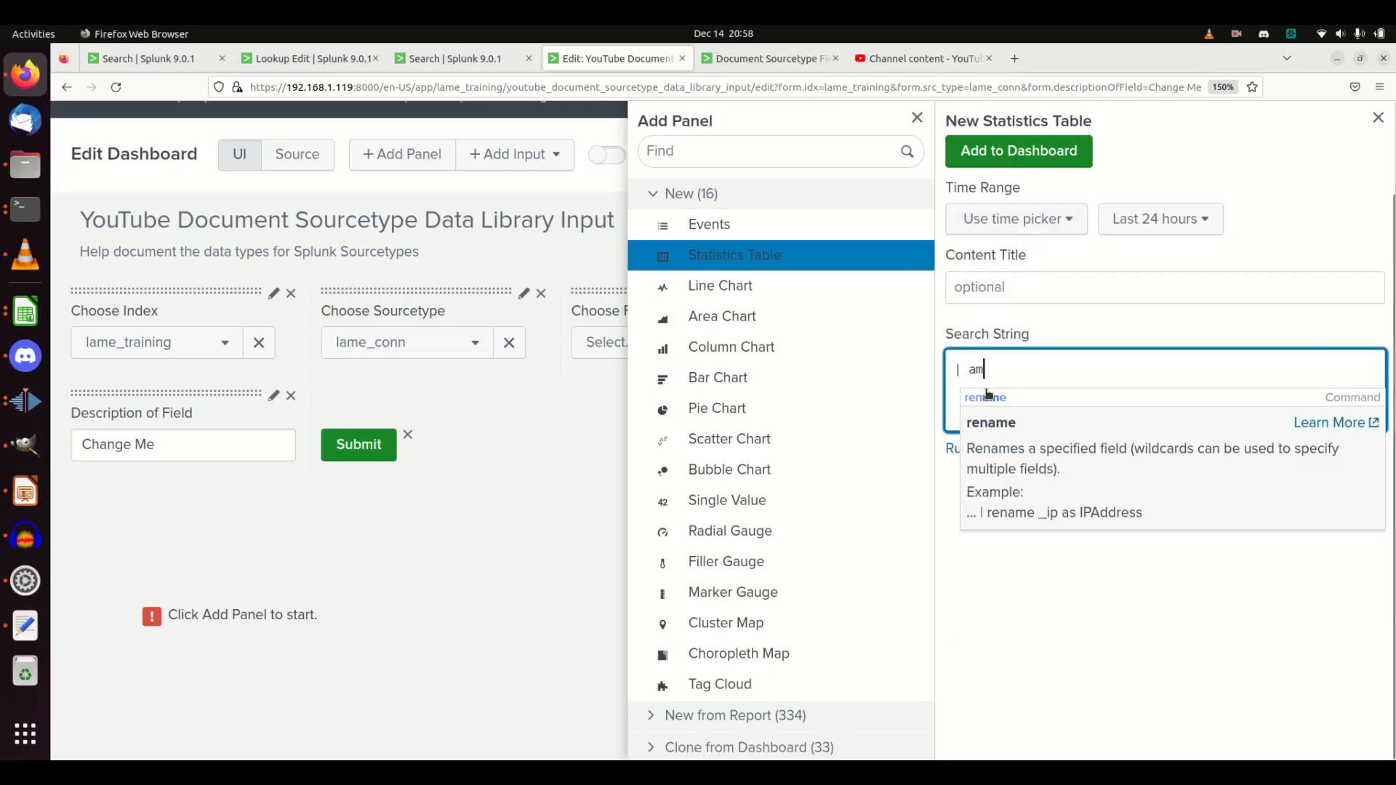
type("eresults")
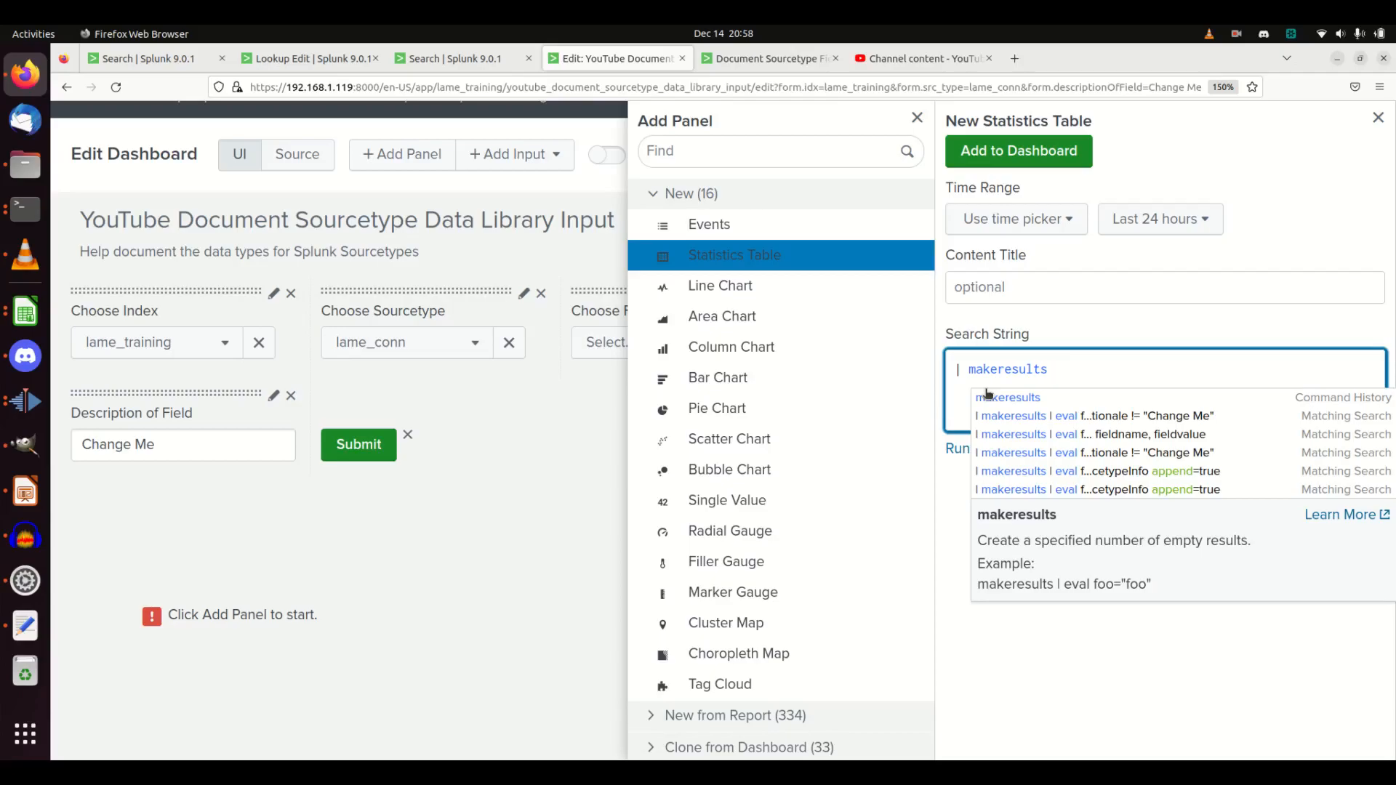
type("|")
key("BackSpace")
key("Return")
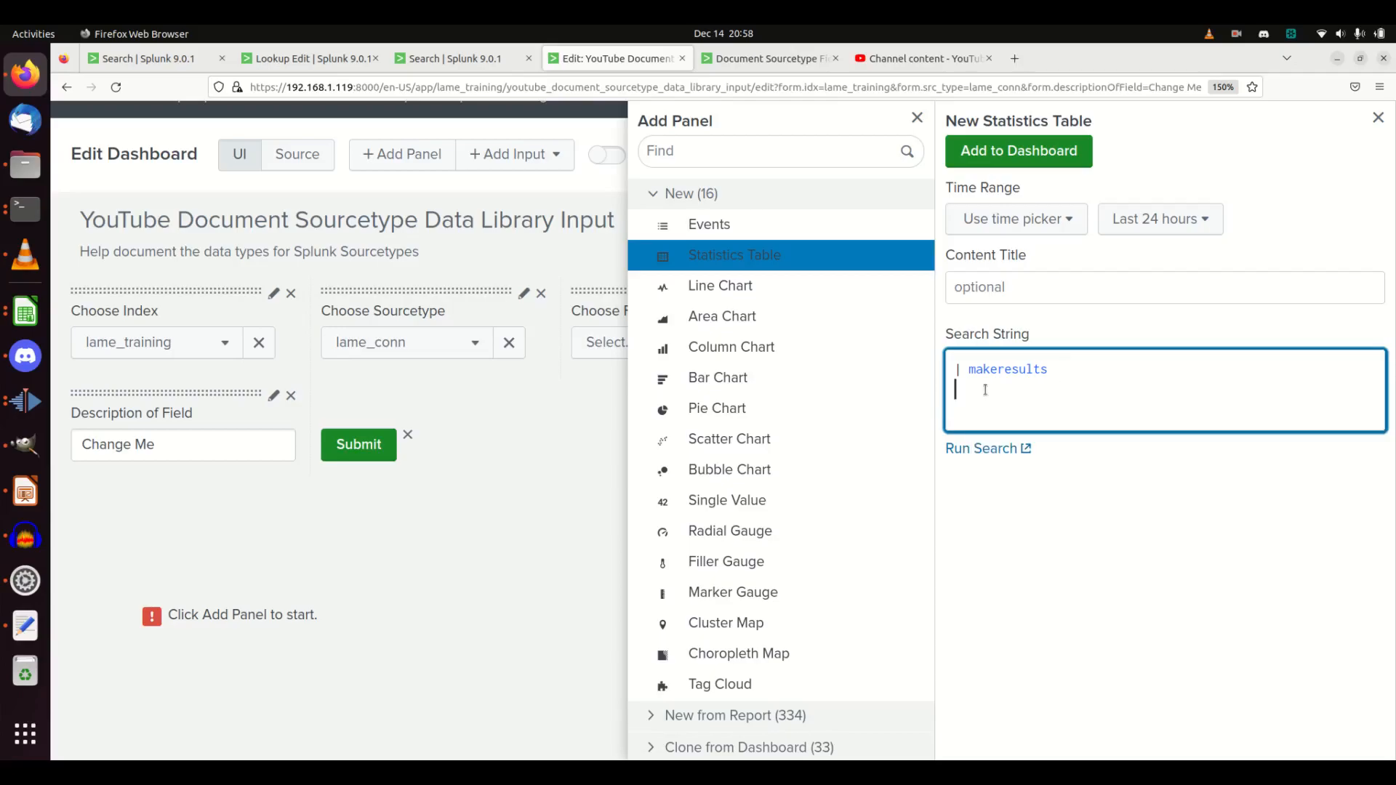
type("|")
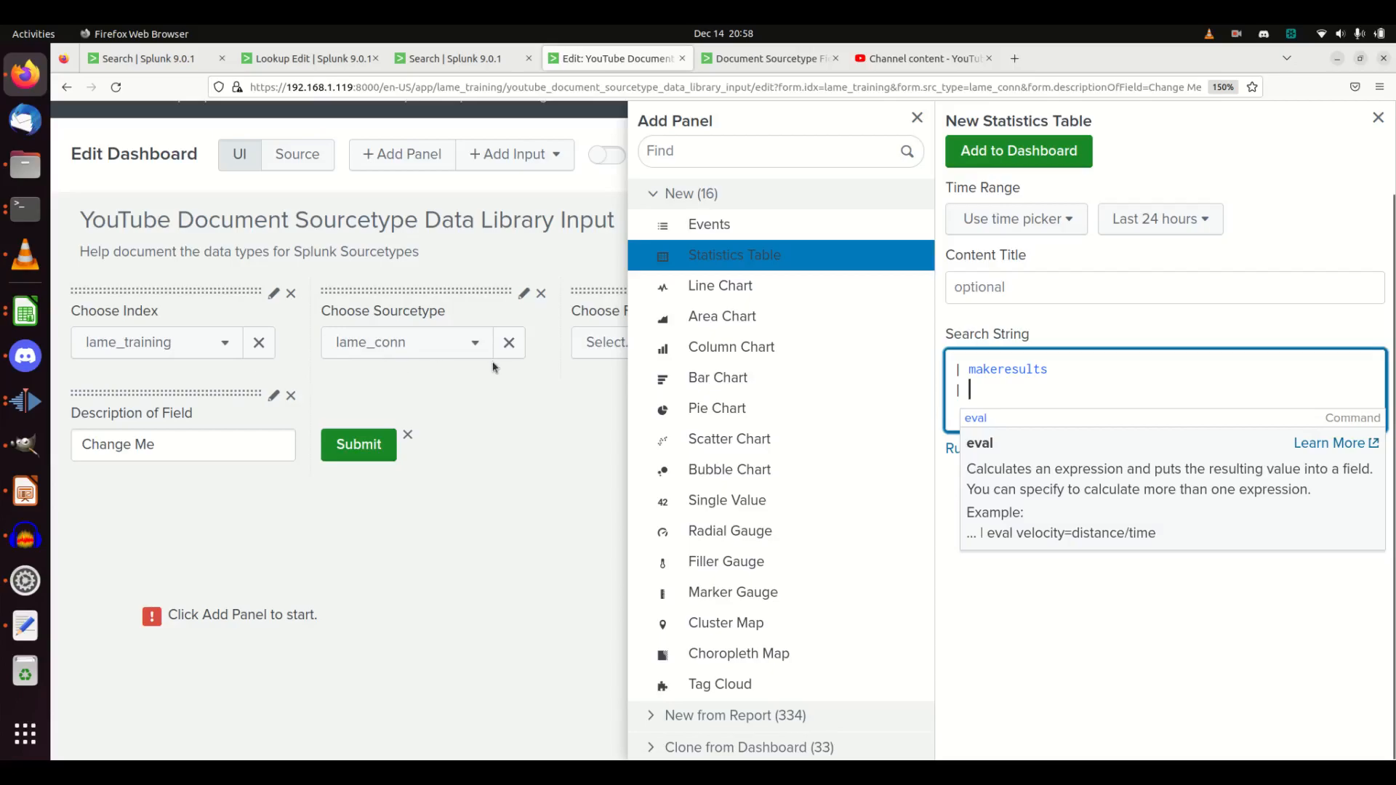
left_click(292, 58)
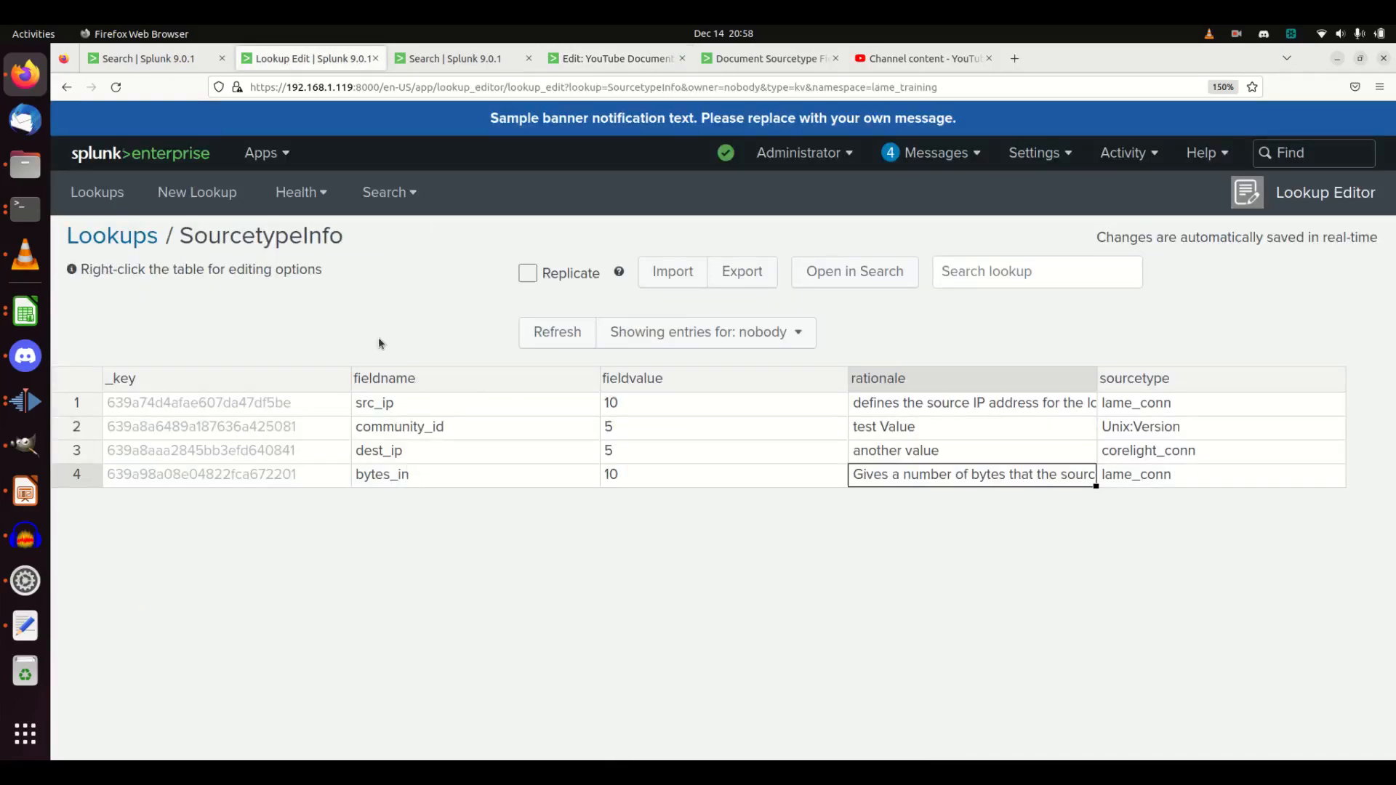
left_click(559, 66)
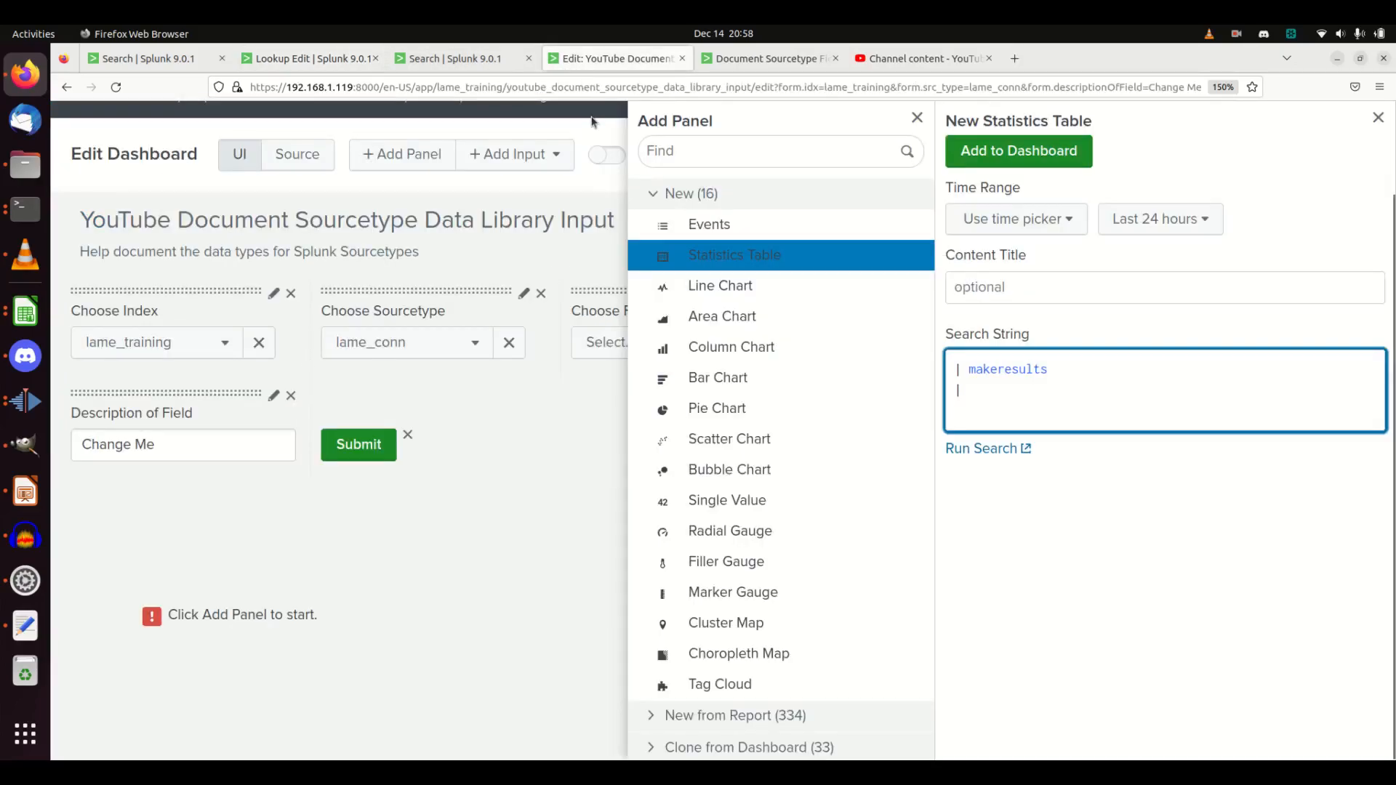
type("eval fiel")
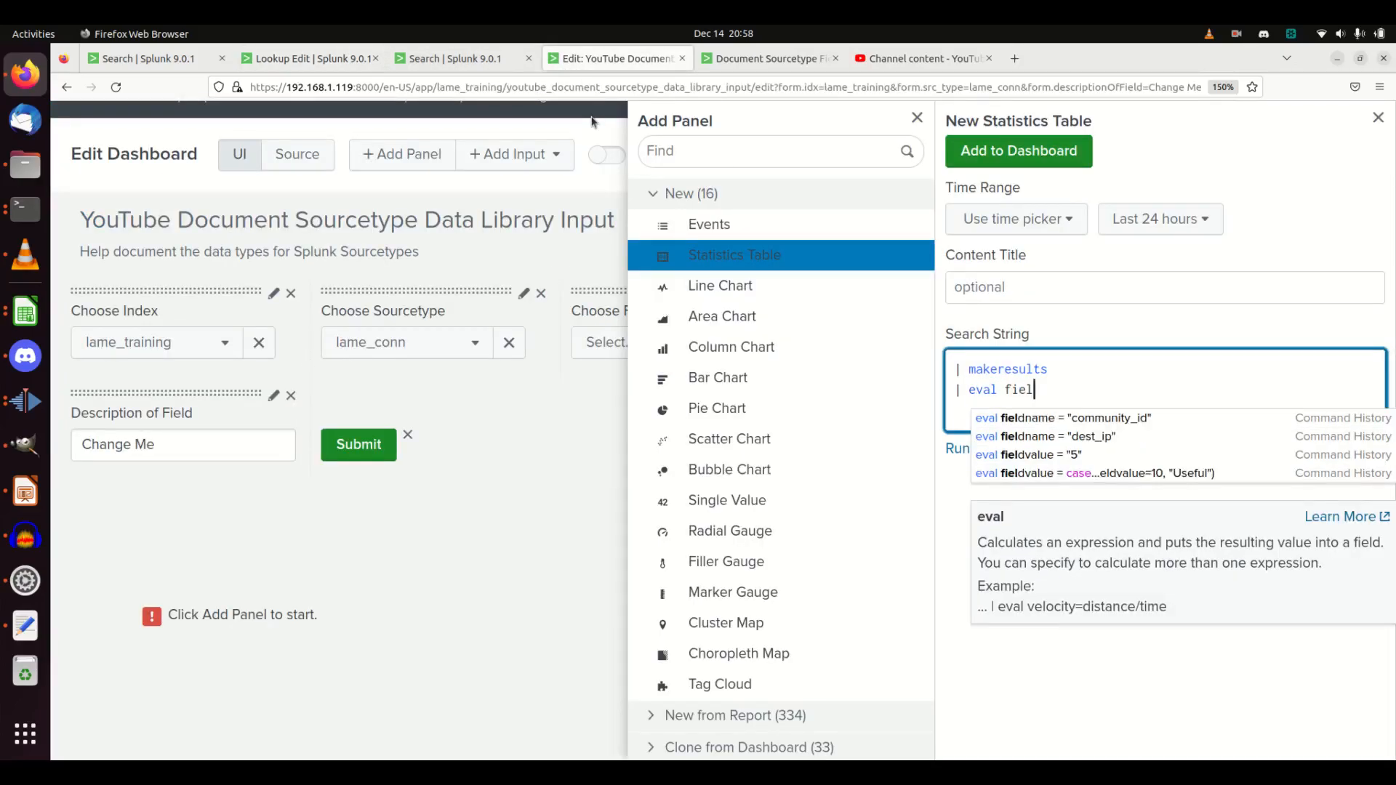
type("dname = $fld$")
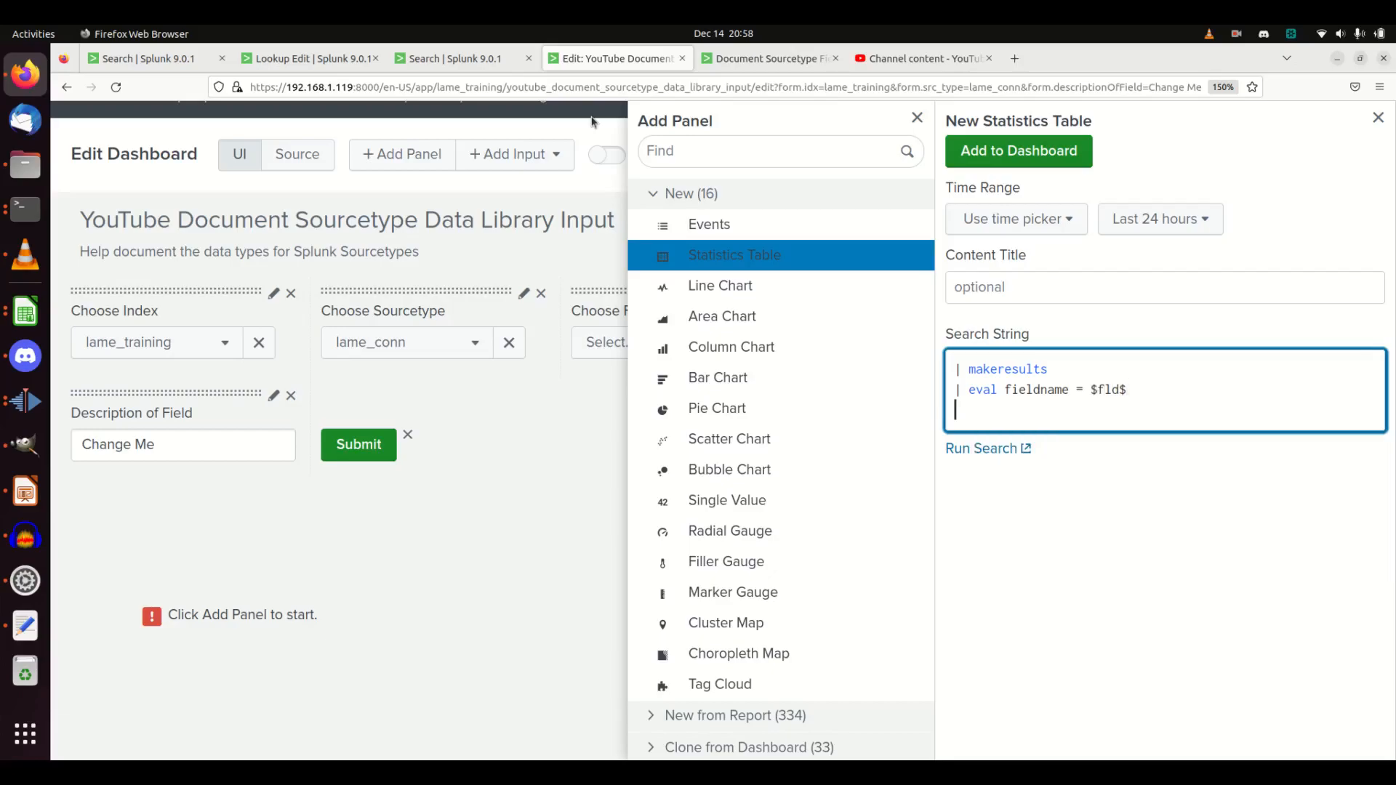
Step: Check the SourcetypeInfo lookup's columns and add the line | eval fieldvalue = $fld_useful$ to the search string
left_click(282, 65)
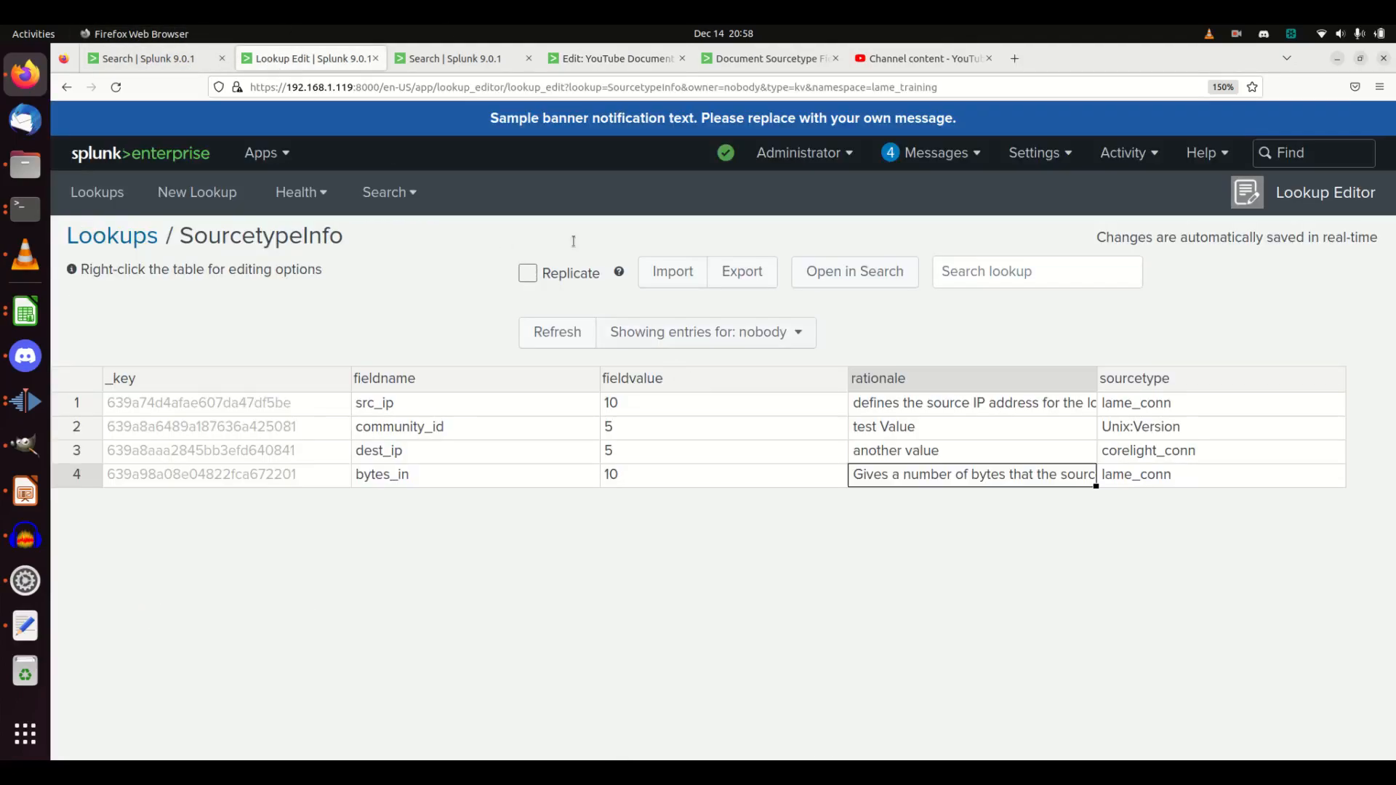
left_click(607, 59)
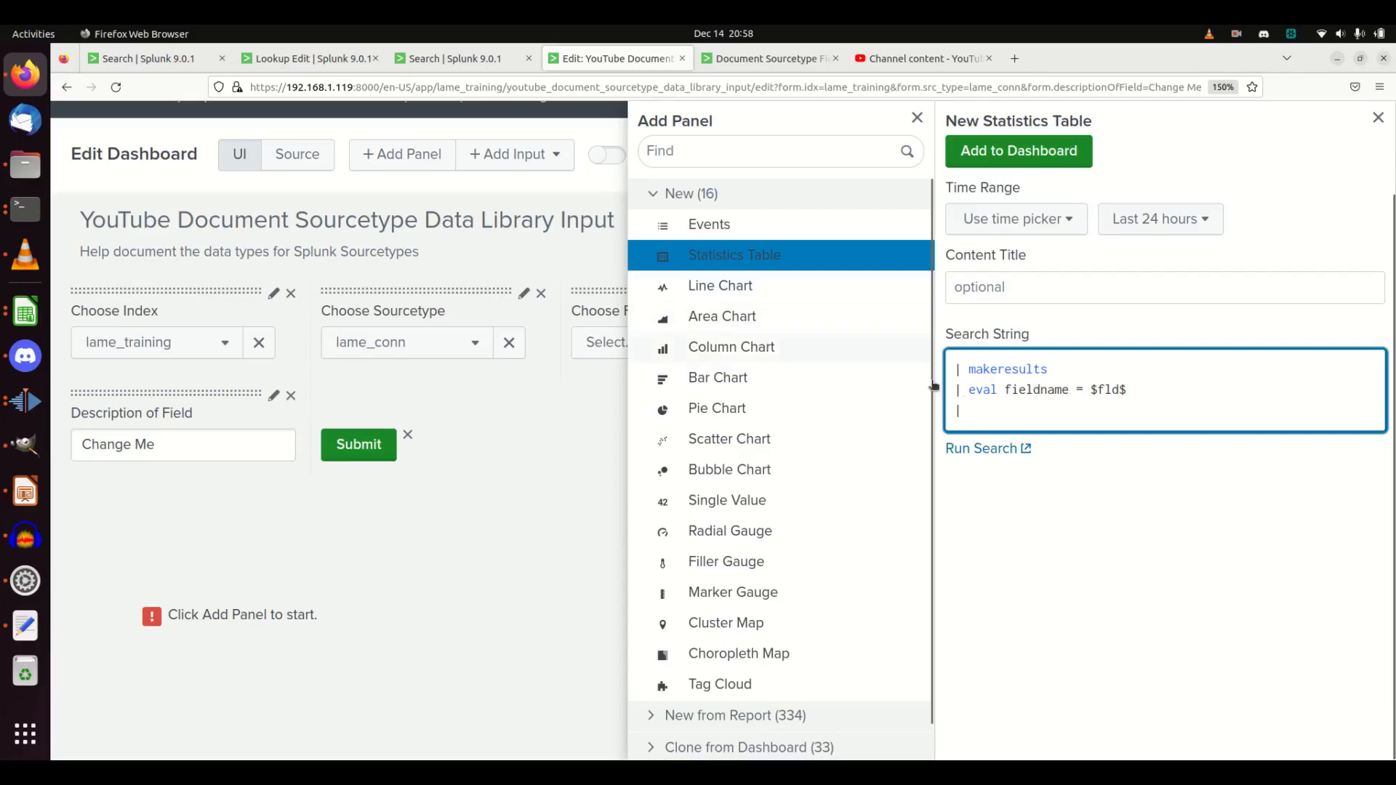
type("eval fld")
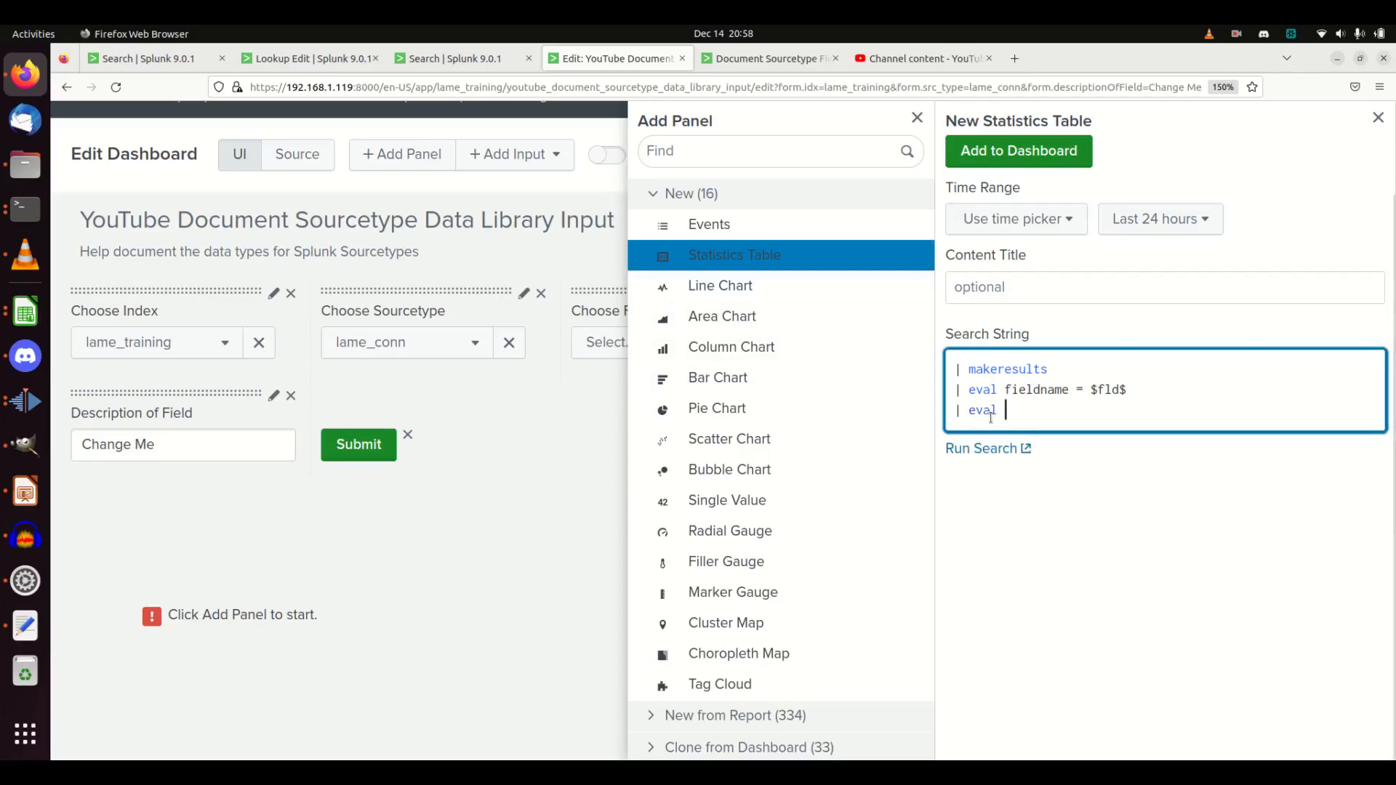
key("BackSpace")
key("BackSpace")
type("ield")
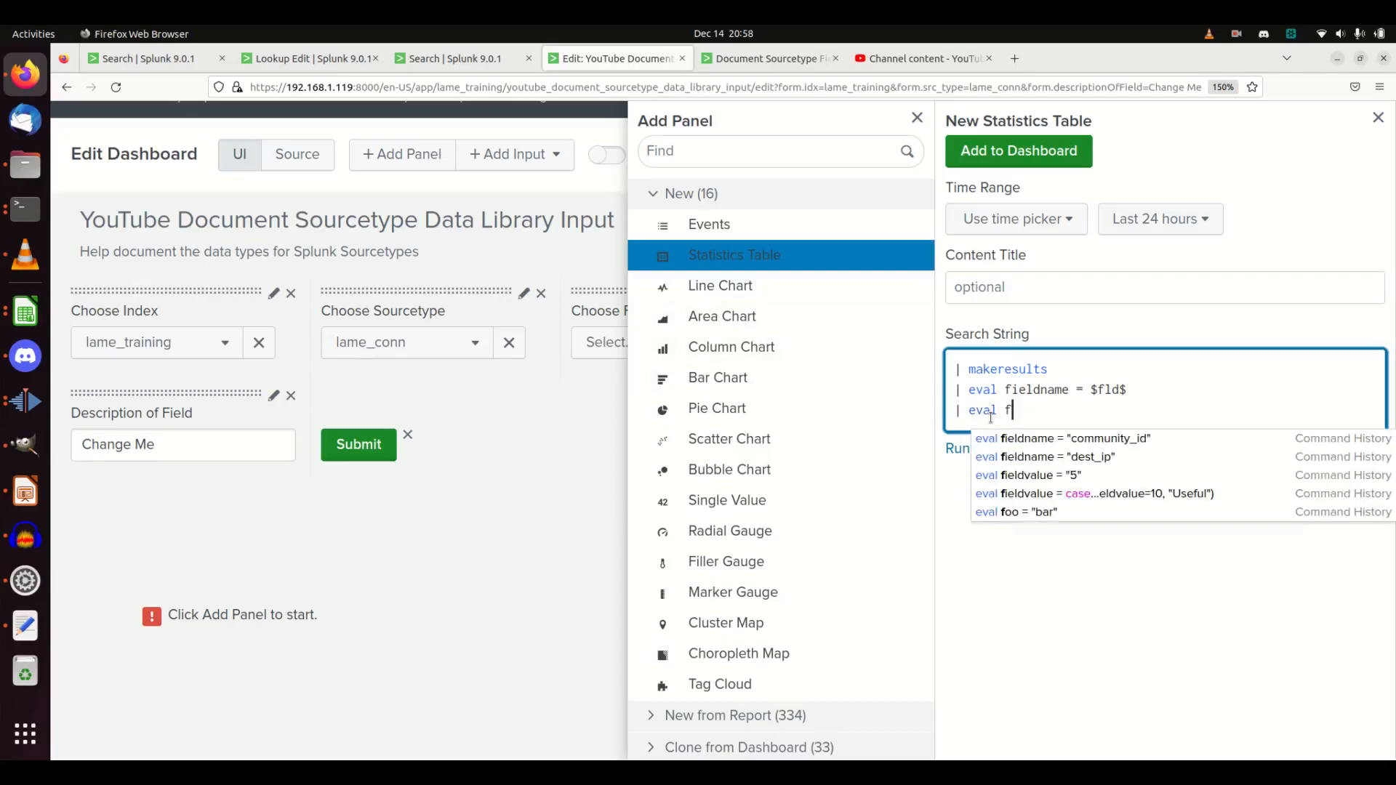
type("value =")
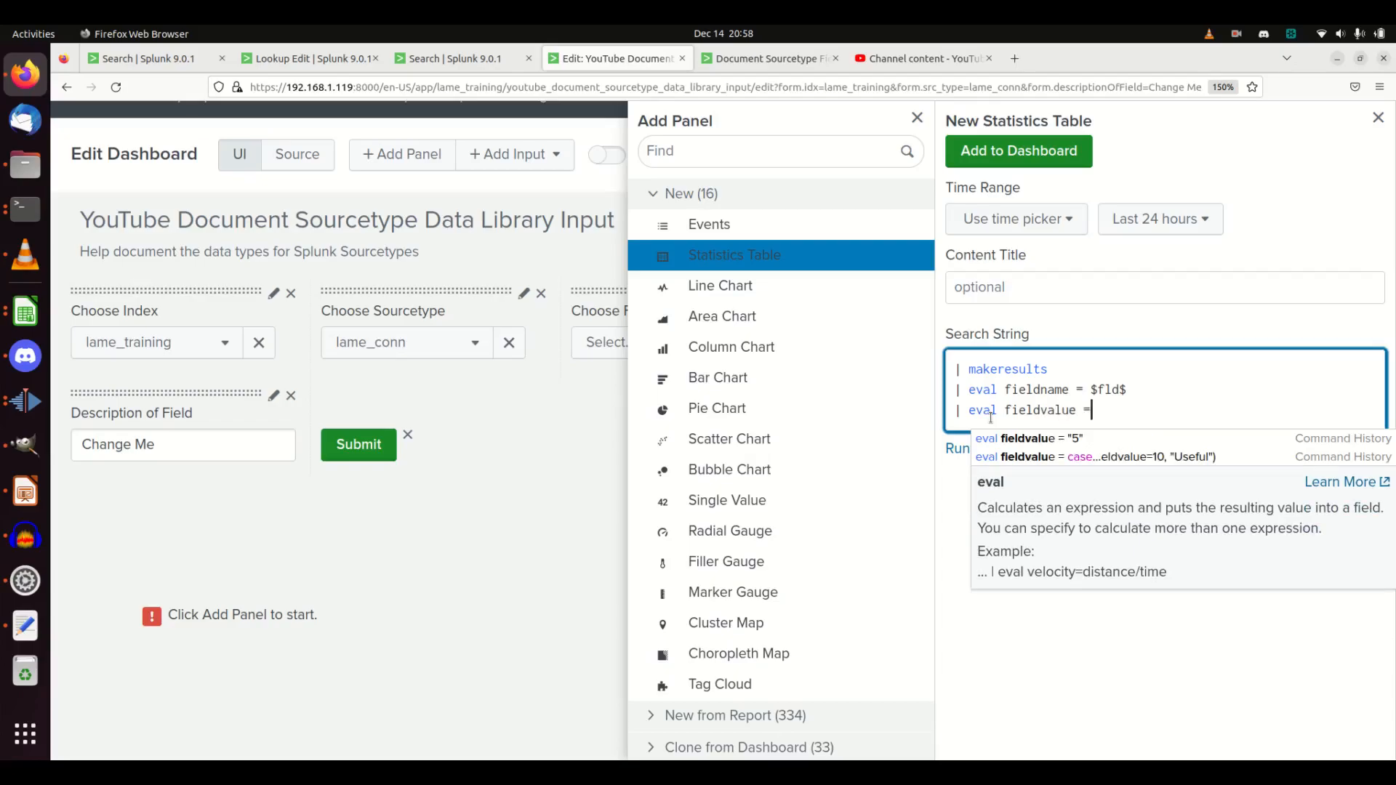
type(" $fldva")
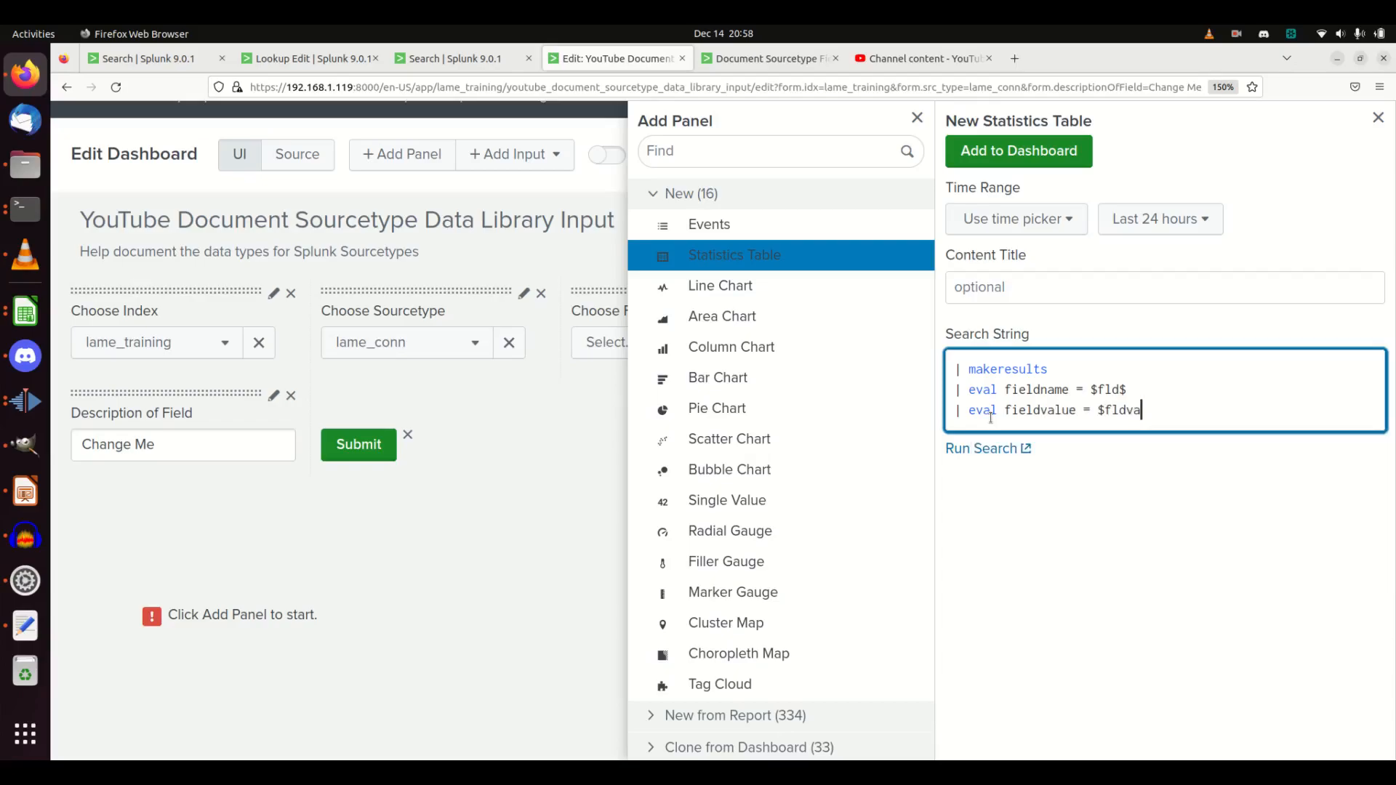
key("BackSpace")
key("BackSpace")
type("_useful$")
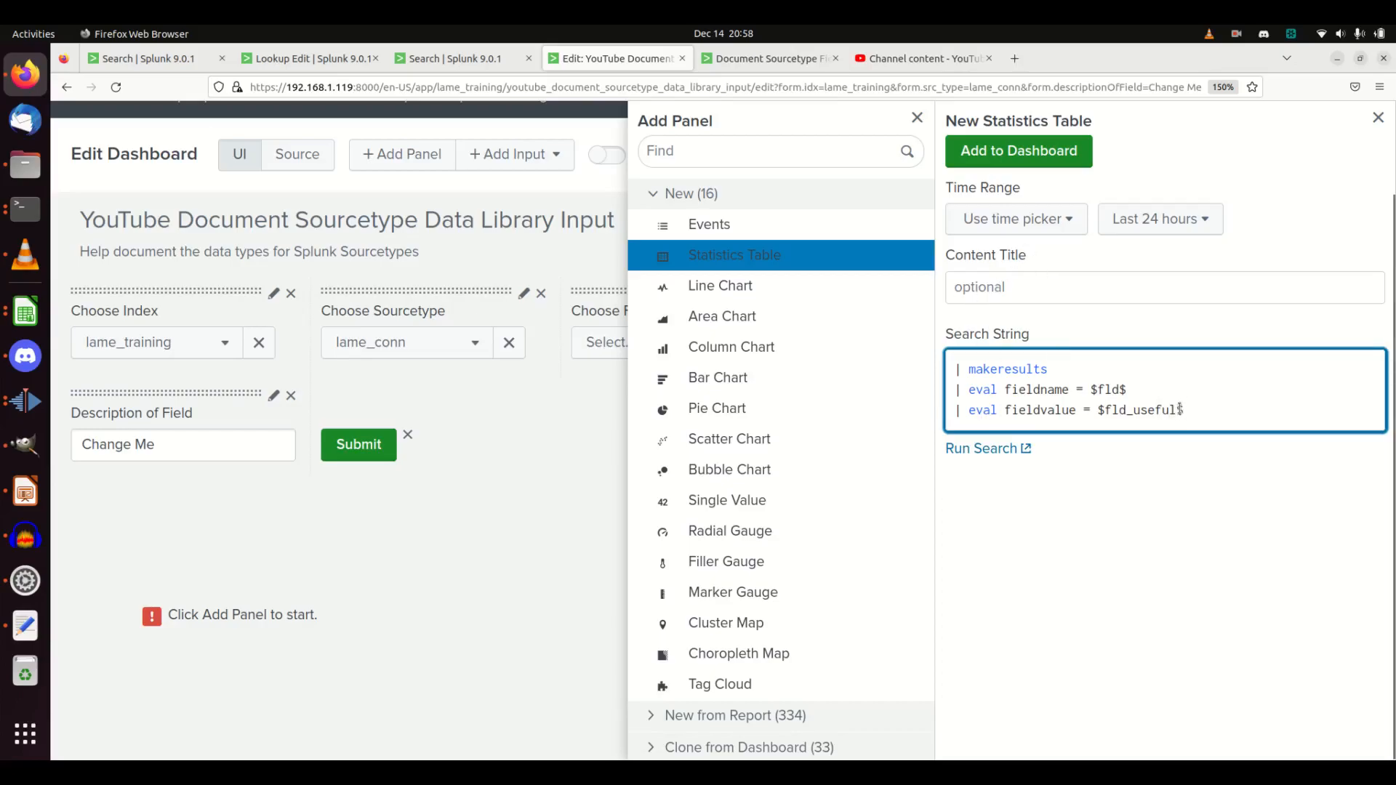
Step: Finish the search with | table fieldname, fieldvalue and add the statistics table to the dashboard
key("shift+Return")
type("| table")
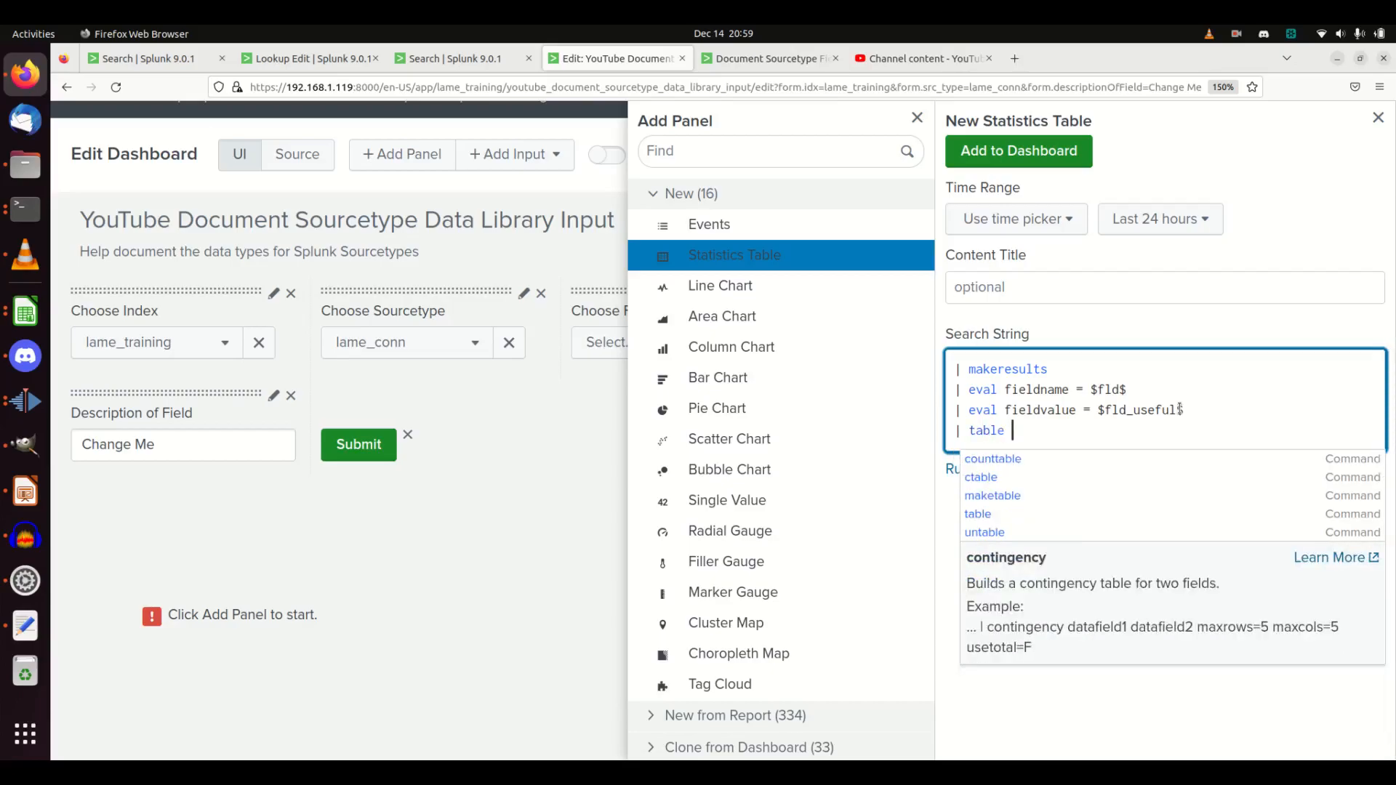
type(" fieldname, fieldvalue")
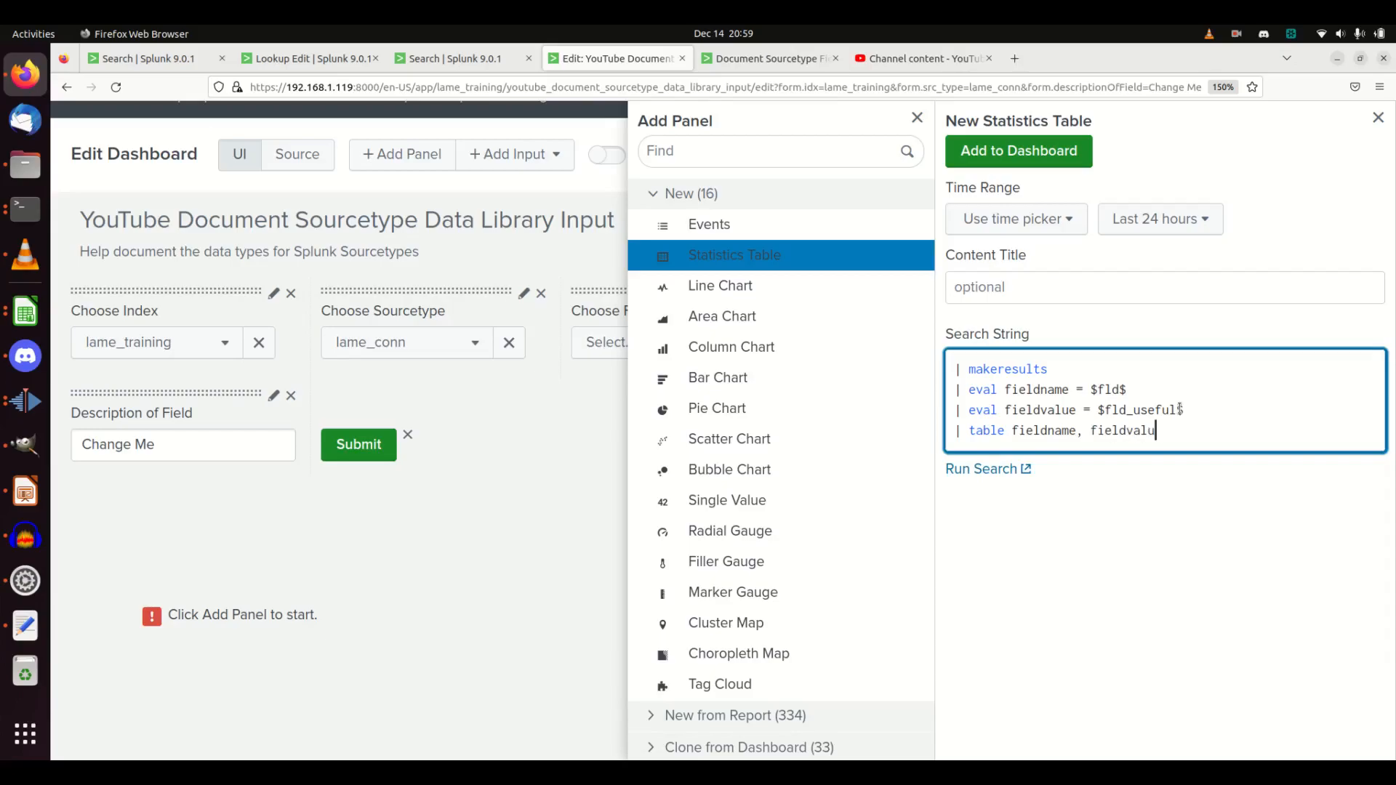
left_click(987, 154)
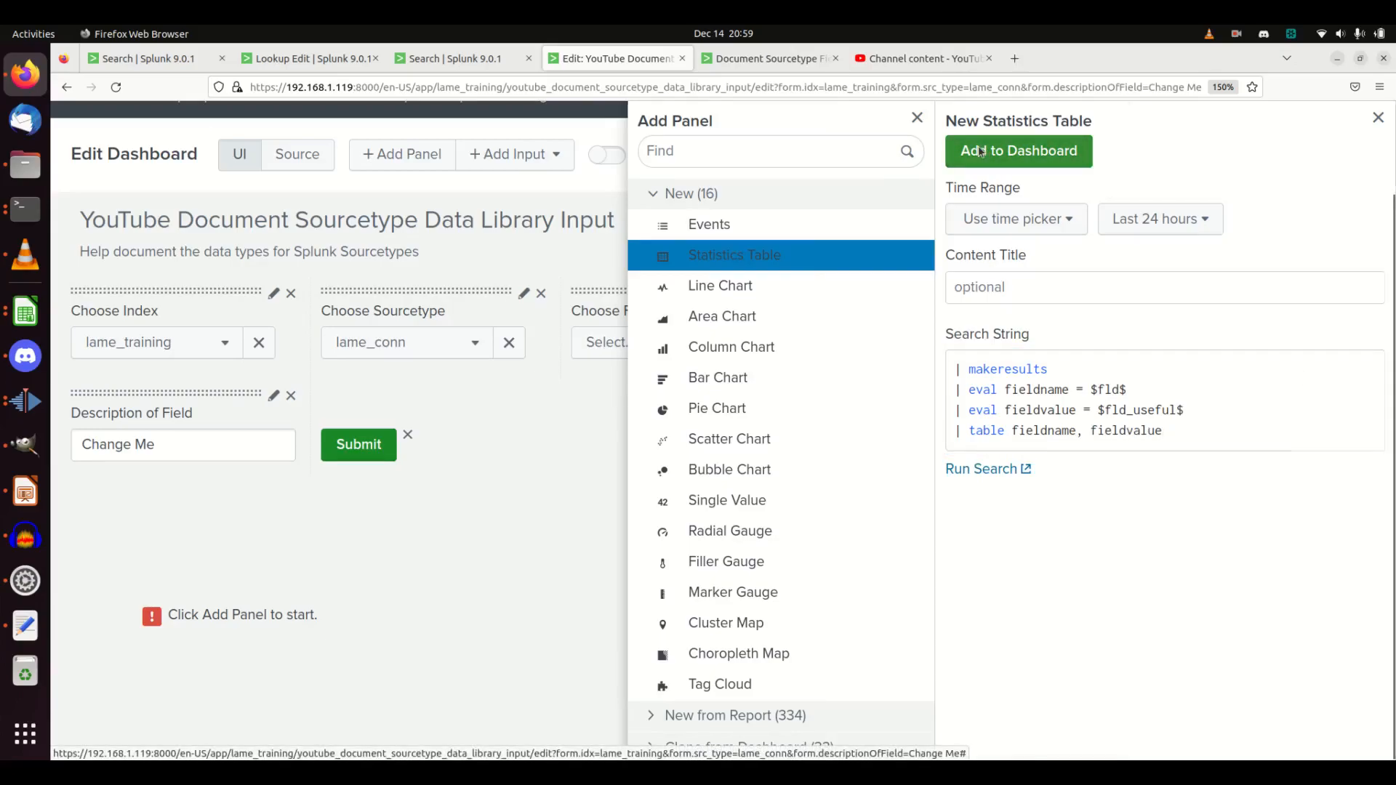
scroll(834, 412, "up", 5)
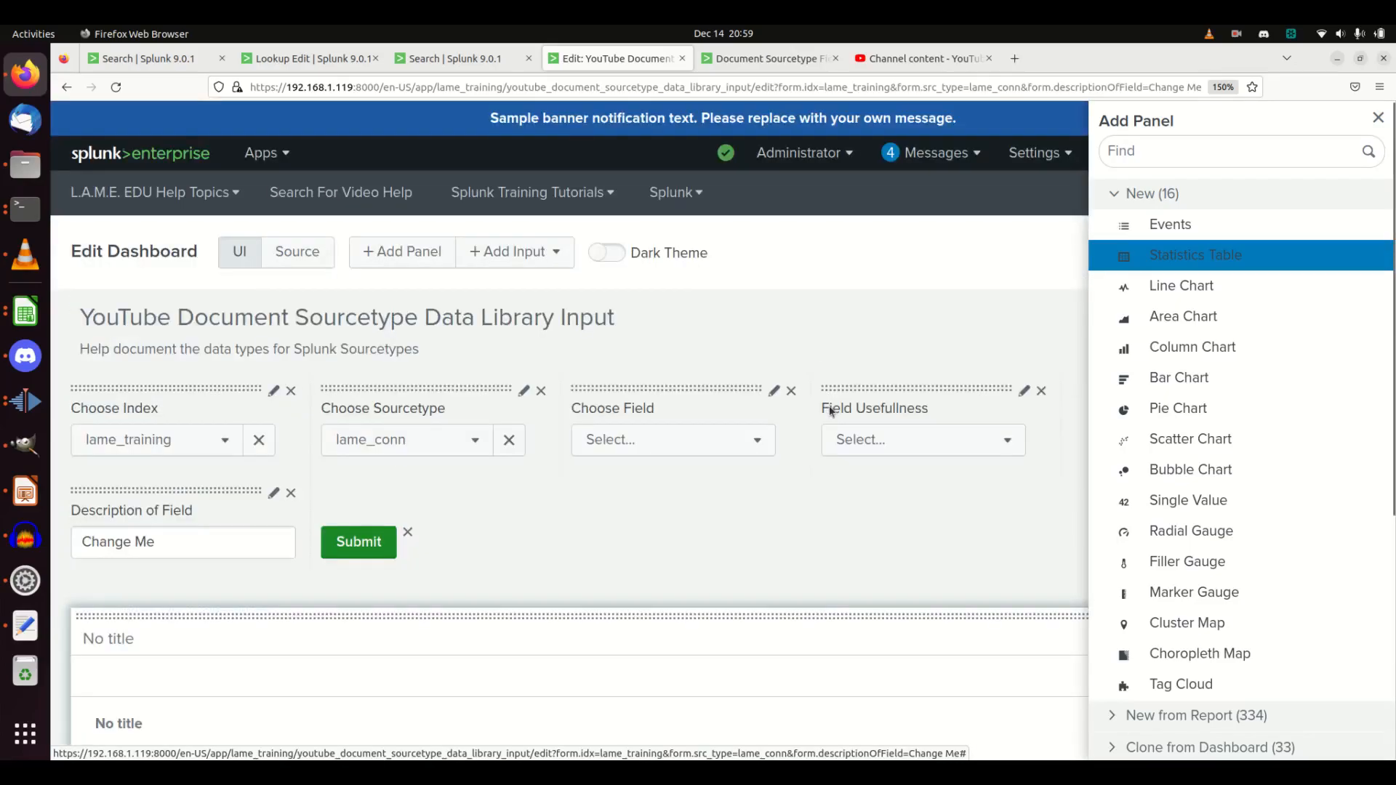
left_click(688, 522)
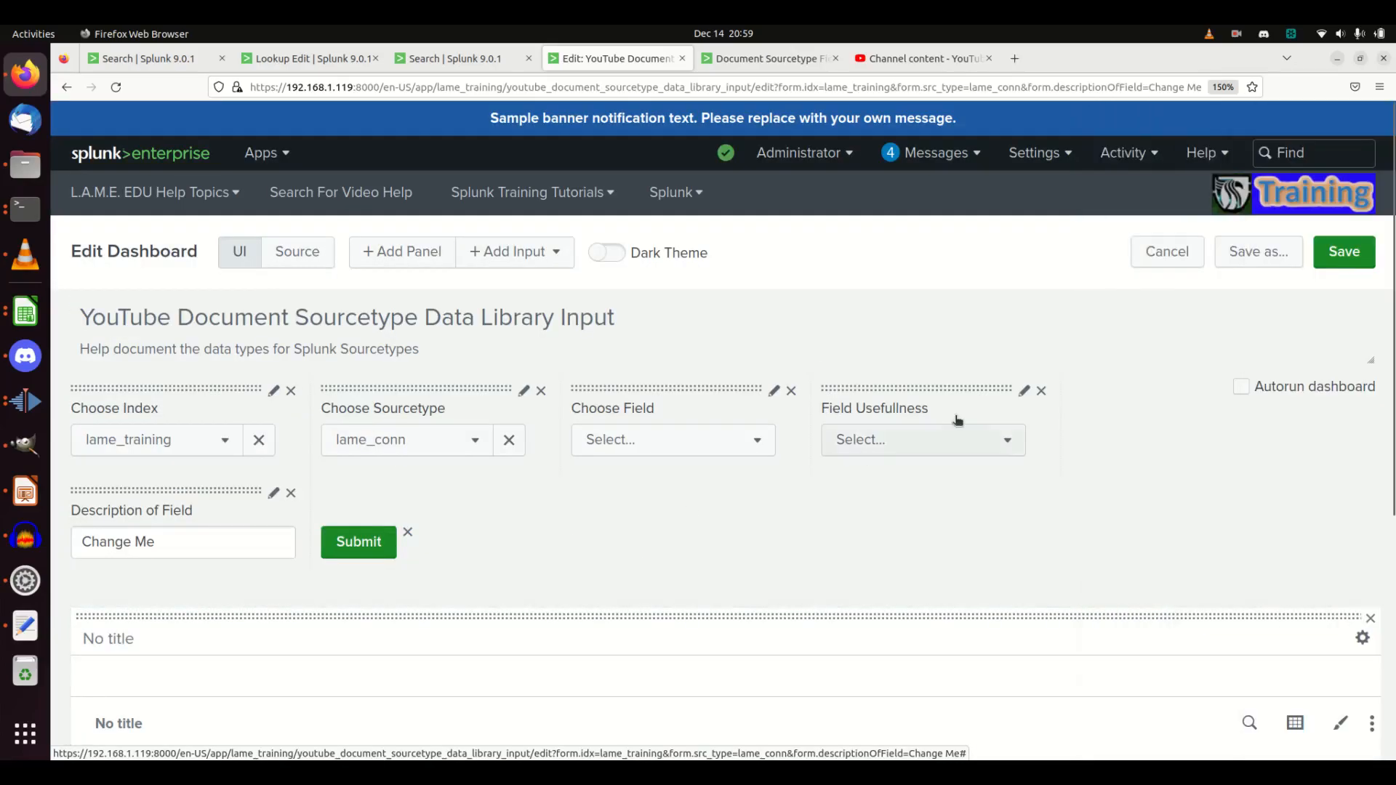
Step: Check the Field Usefullness input's token against the one used in the table panel's search
left_click(1023, 392)
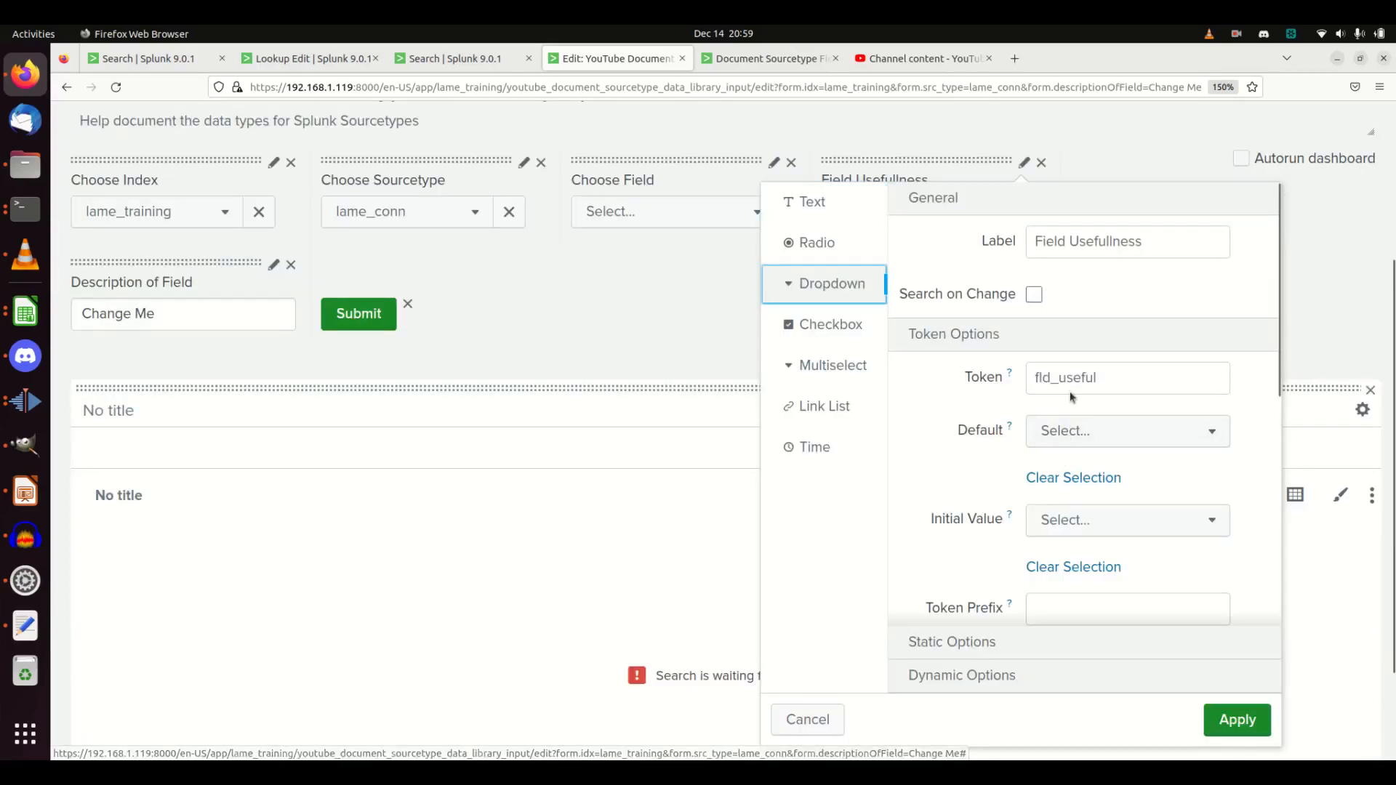
left_click(684, 337)
left_click(1247, 494)
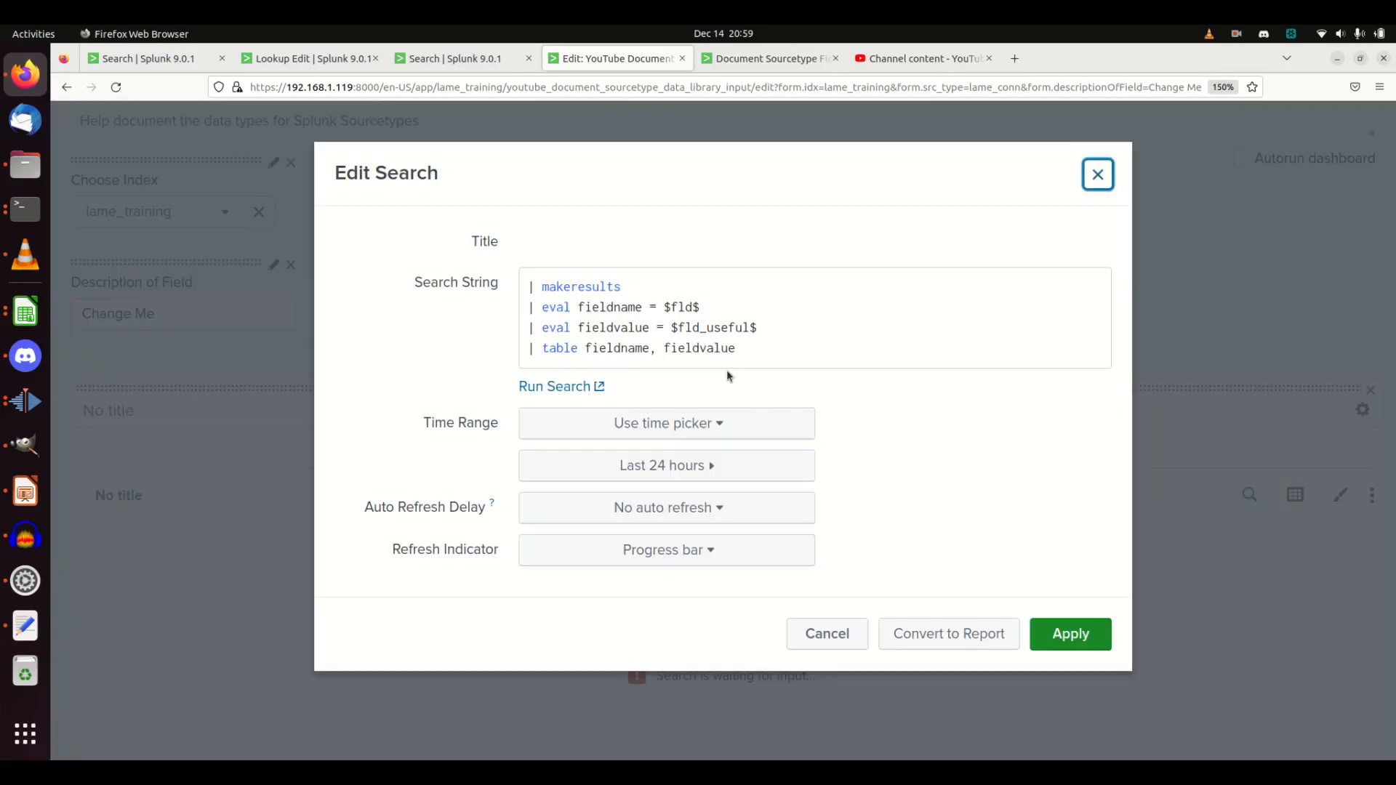
left_click(1054, 635)
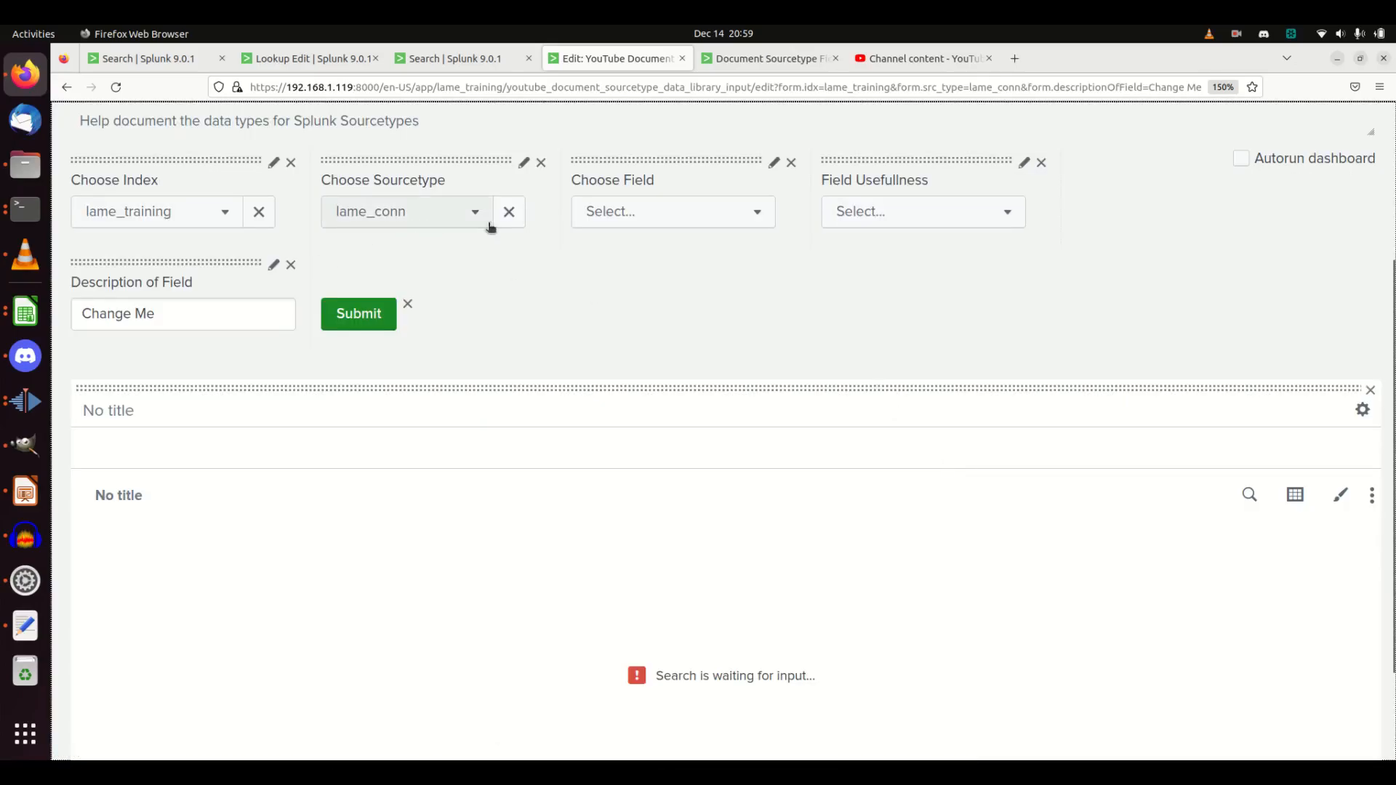
Step: Choose app as the field and Not Very Useful as its usefulness, and submit the inputs to test the table
left_click(702, 216)
left_click(644, 308)
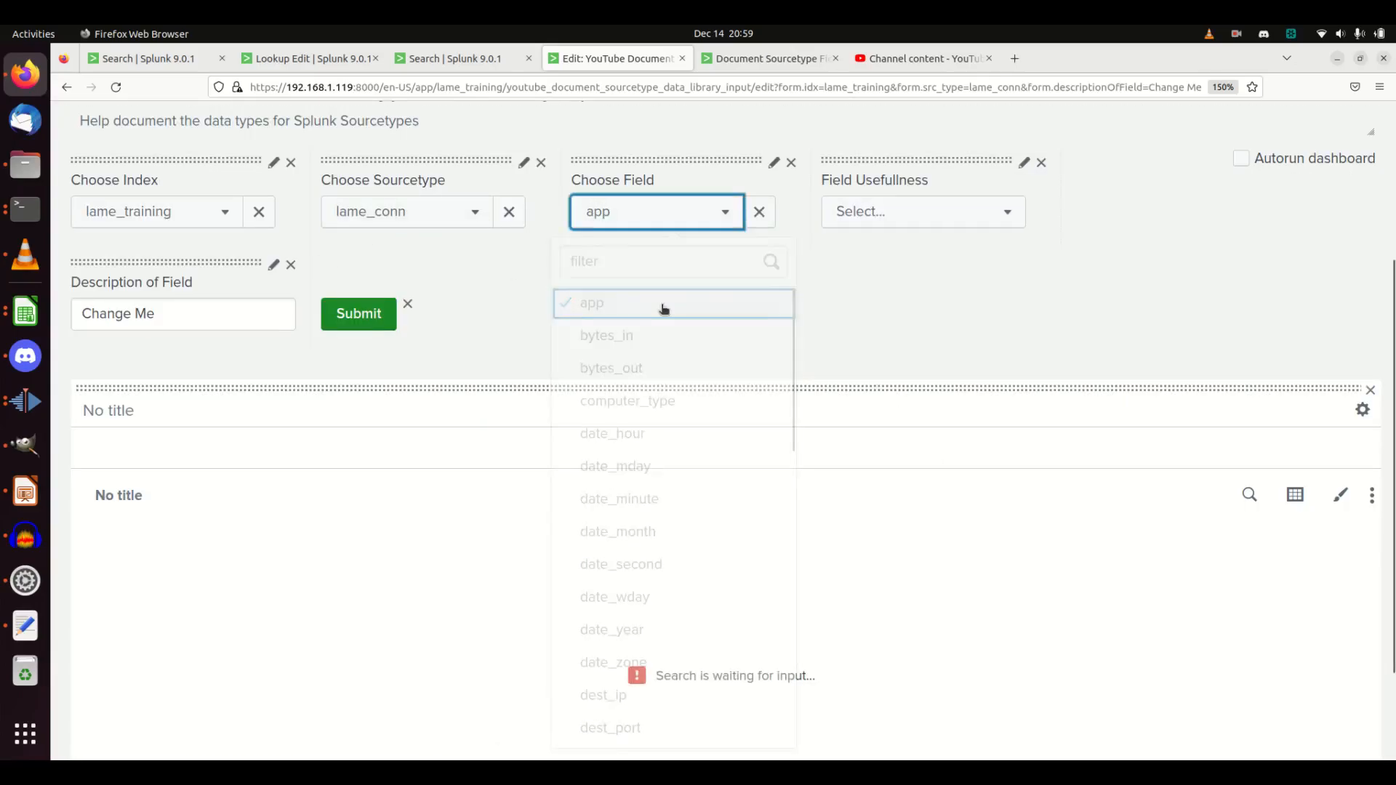
left_click(901, 219)
left_click(901, 285)
left_click(364, 311)
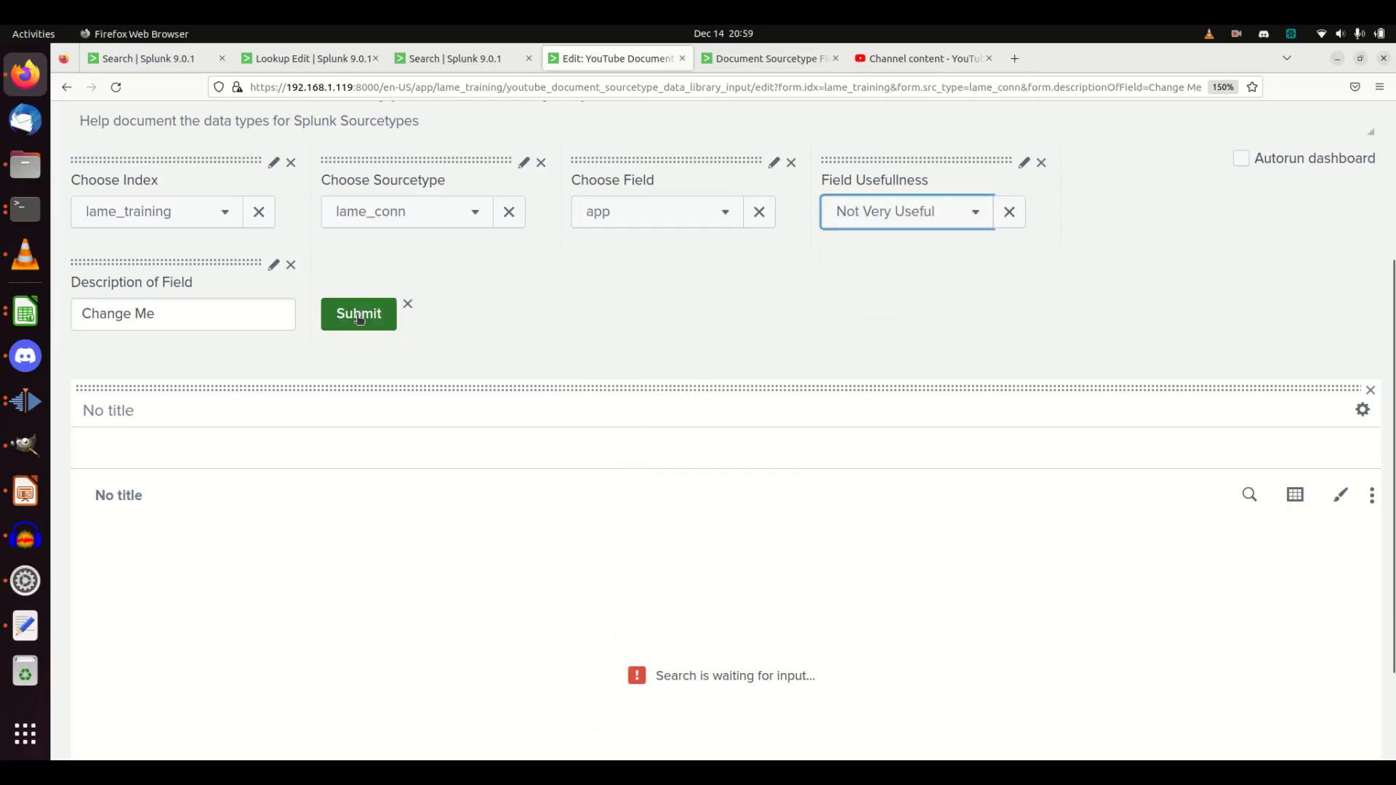
scroll(688, 509, "up", 3)
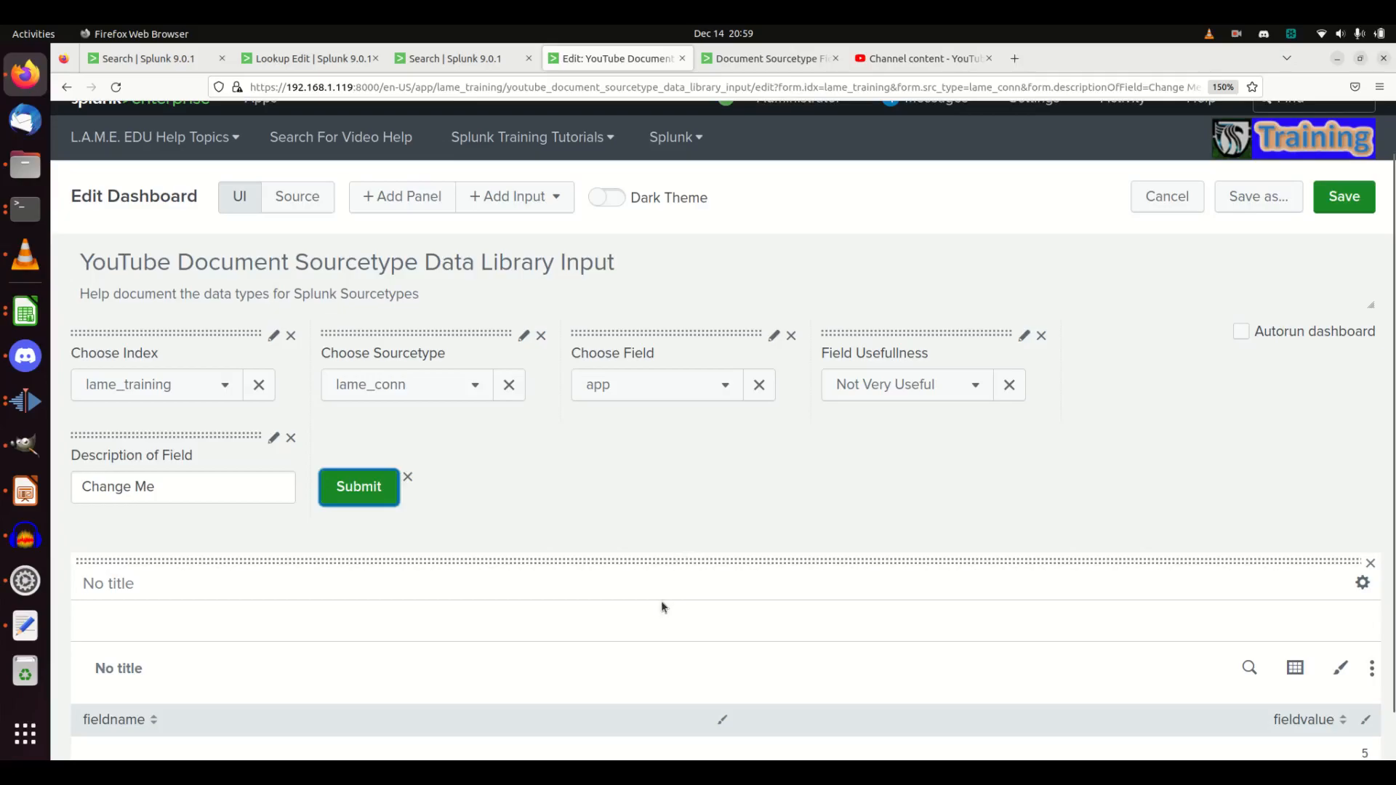
scroll(661, 607, "down", 1)
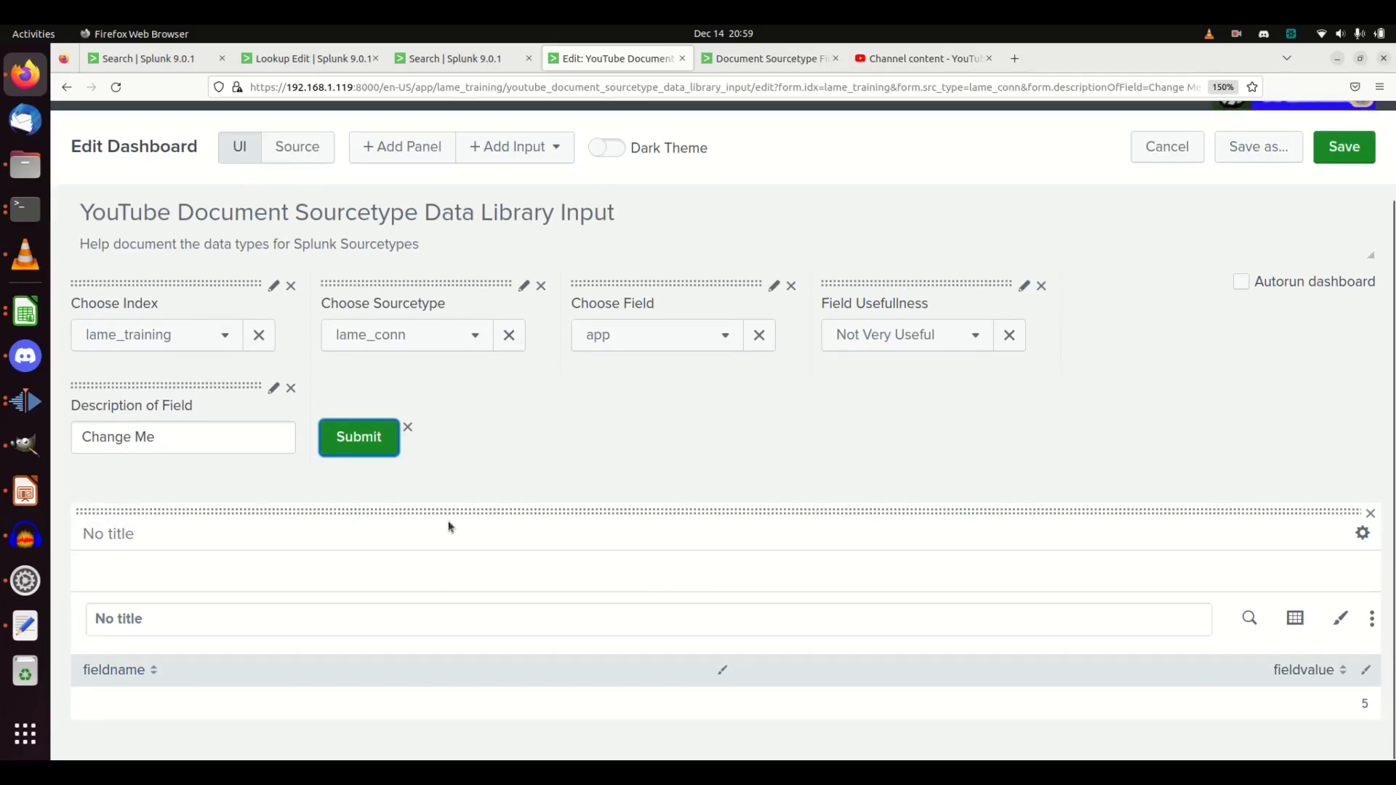
Step: Compare the Choose Field input's options and token with the token used in the table panel's search
left_click(702, 336)
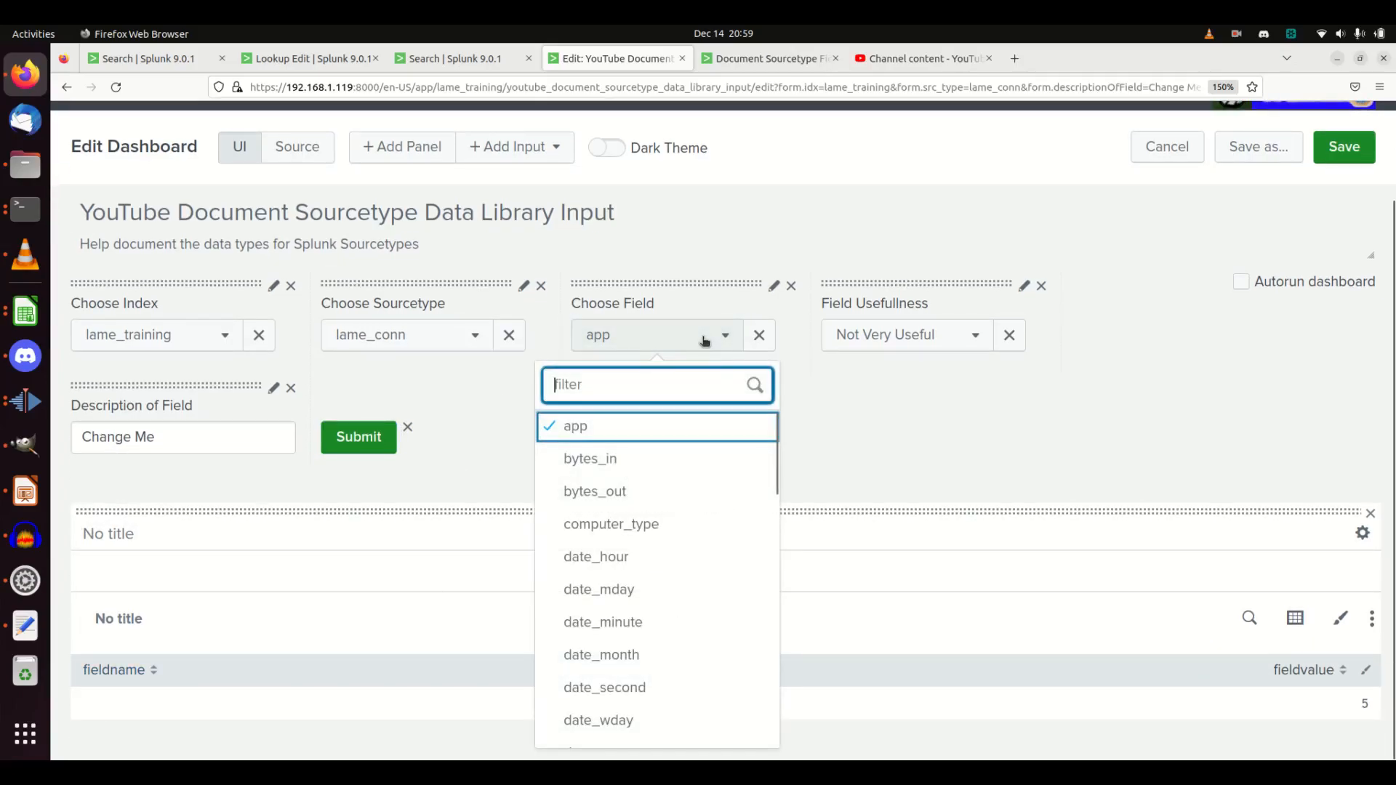
left_click(793, 416)
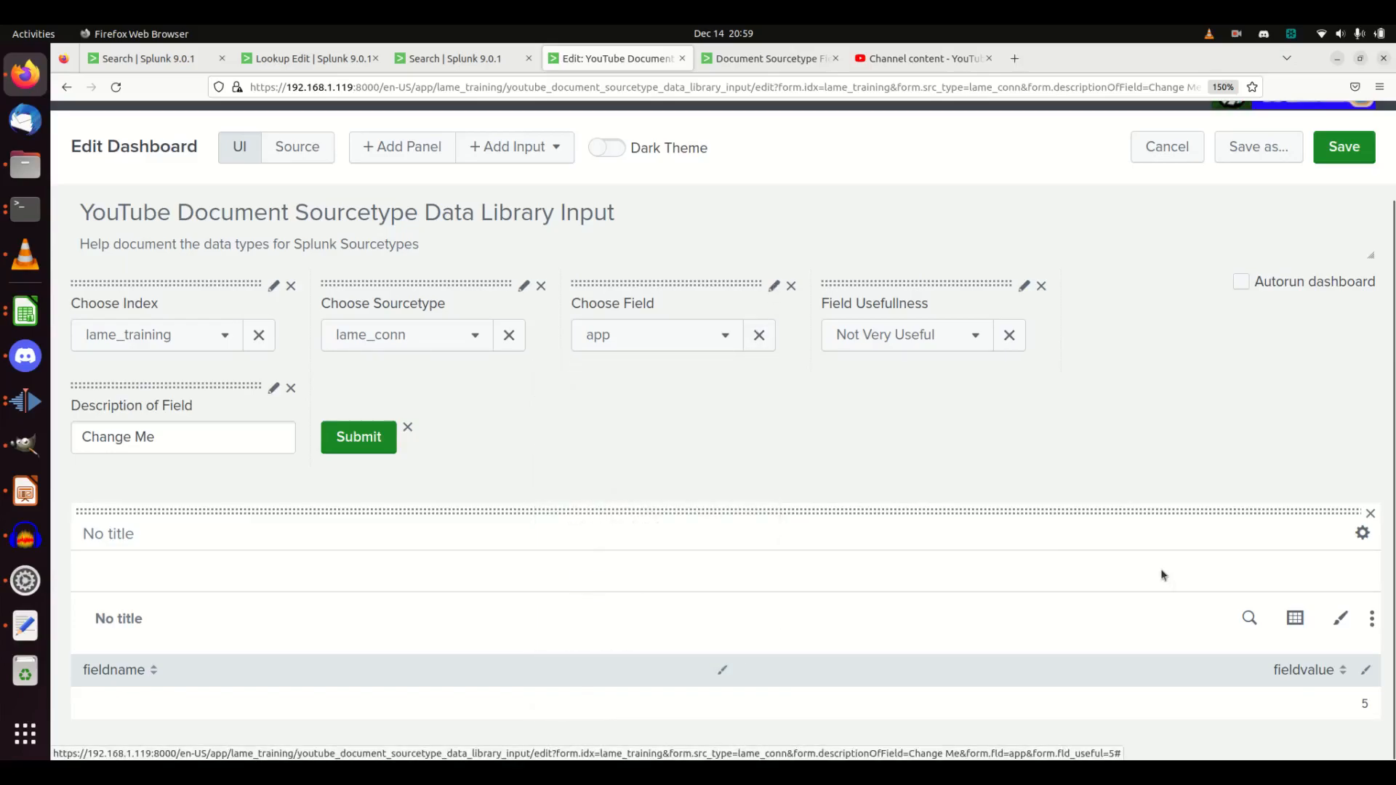
left_click(1250, 618)
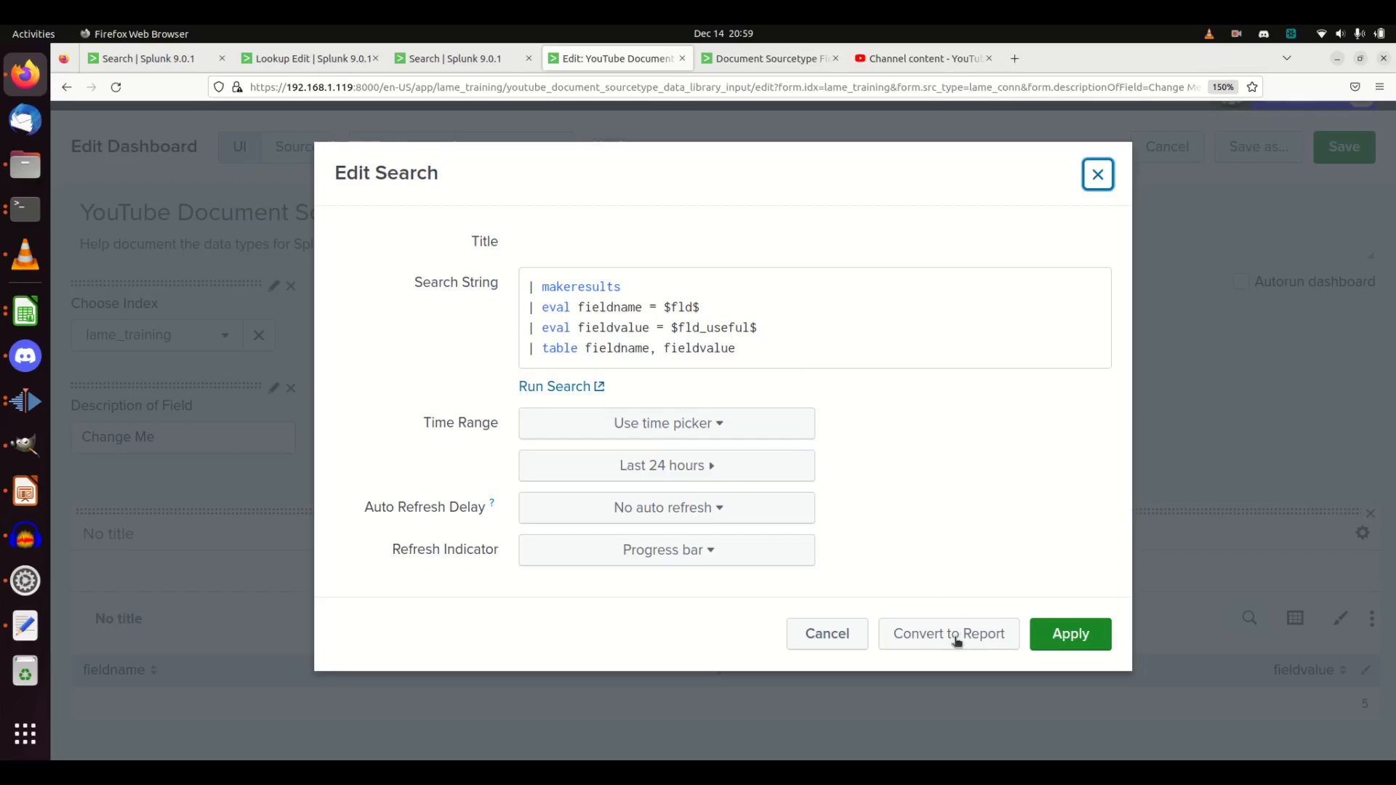
left_click(829, 636)
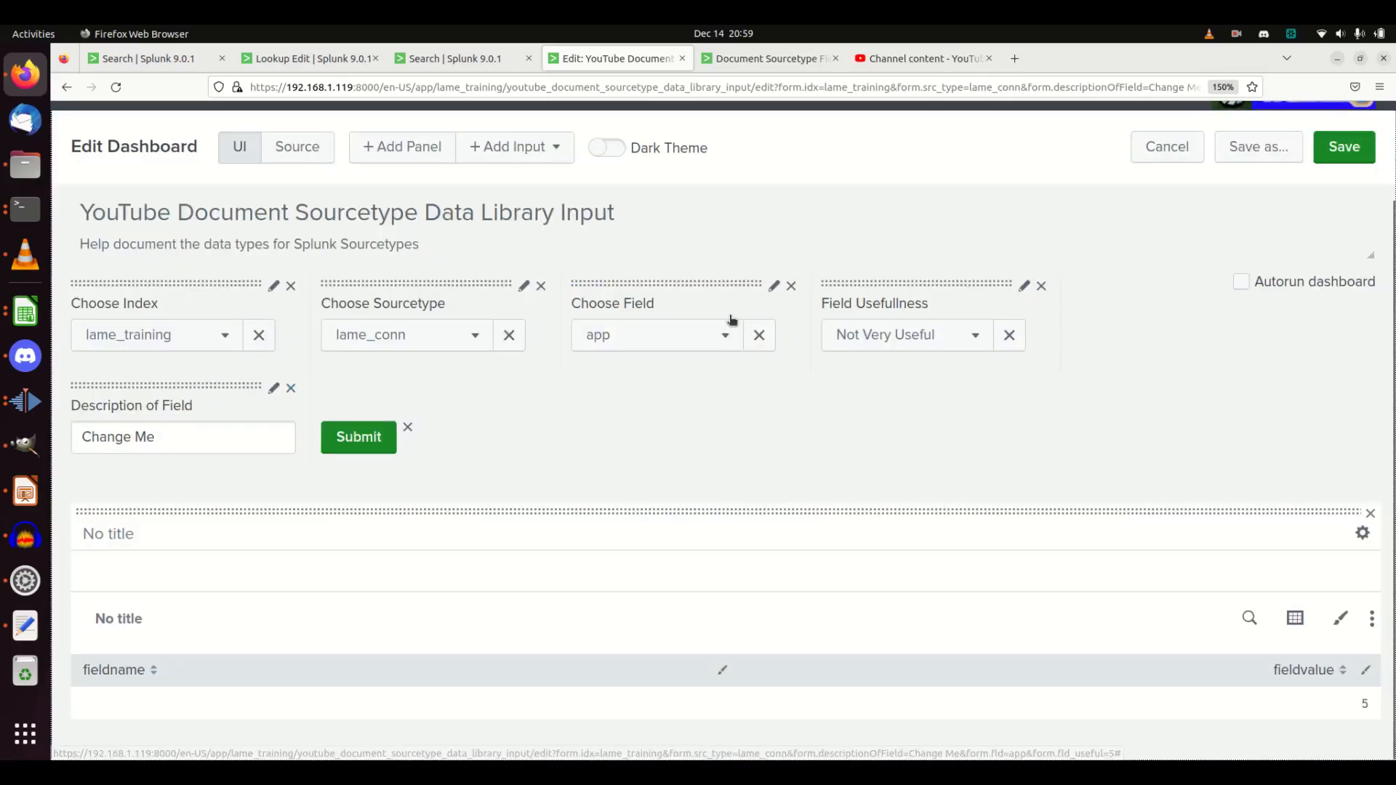
left_click(774, 286)
left_click(807, 507)
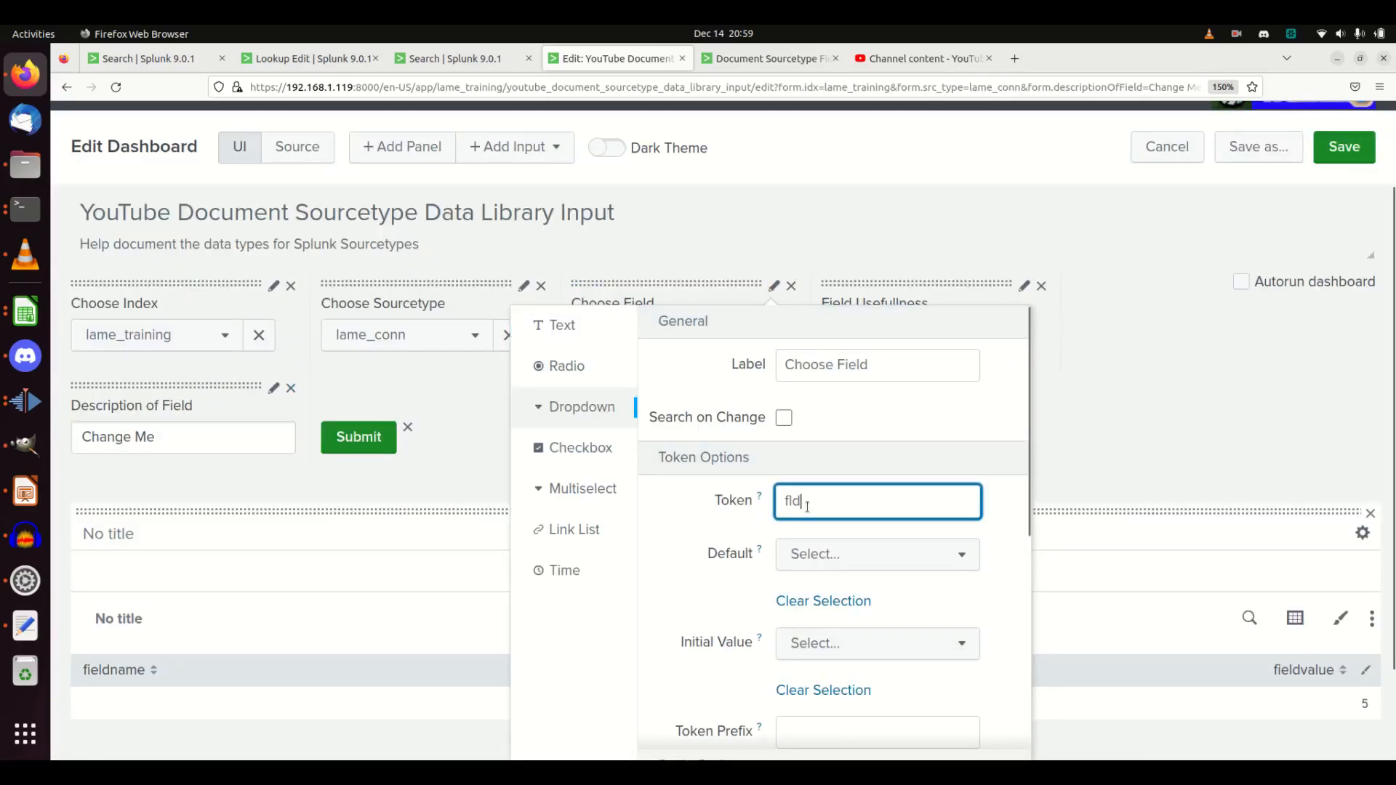
left_click(1105, 407)
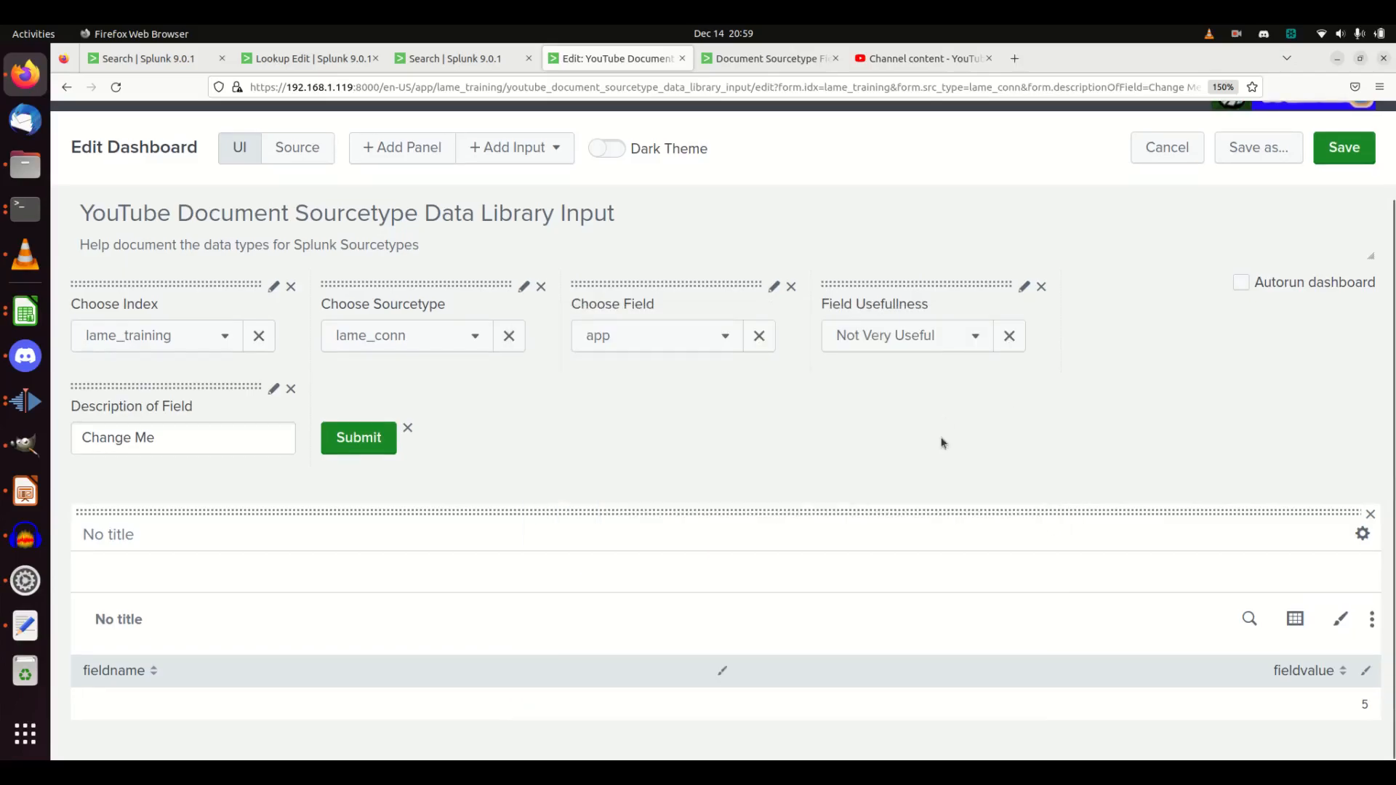
Step: Enclose the $fld$ token in double quotes in the fieldname eval of the table panel's search
left_click(1249, 619)
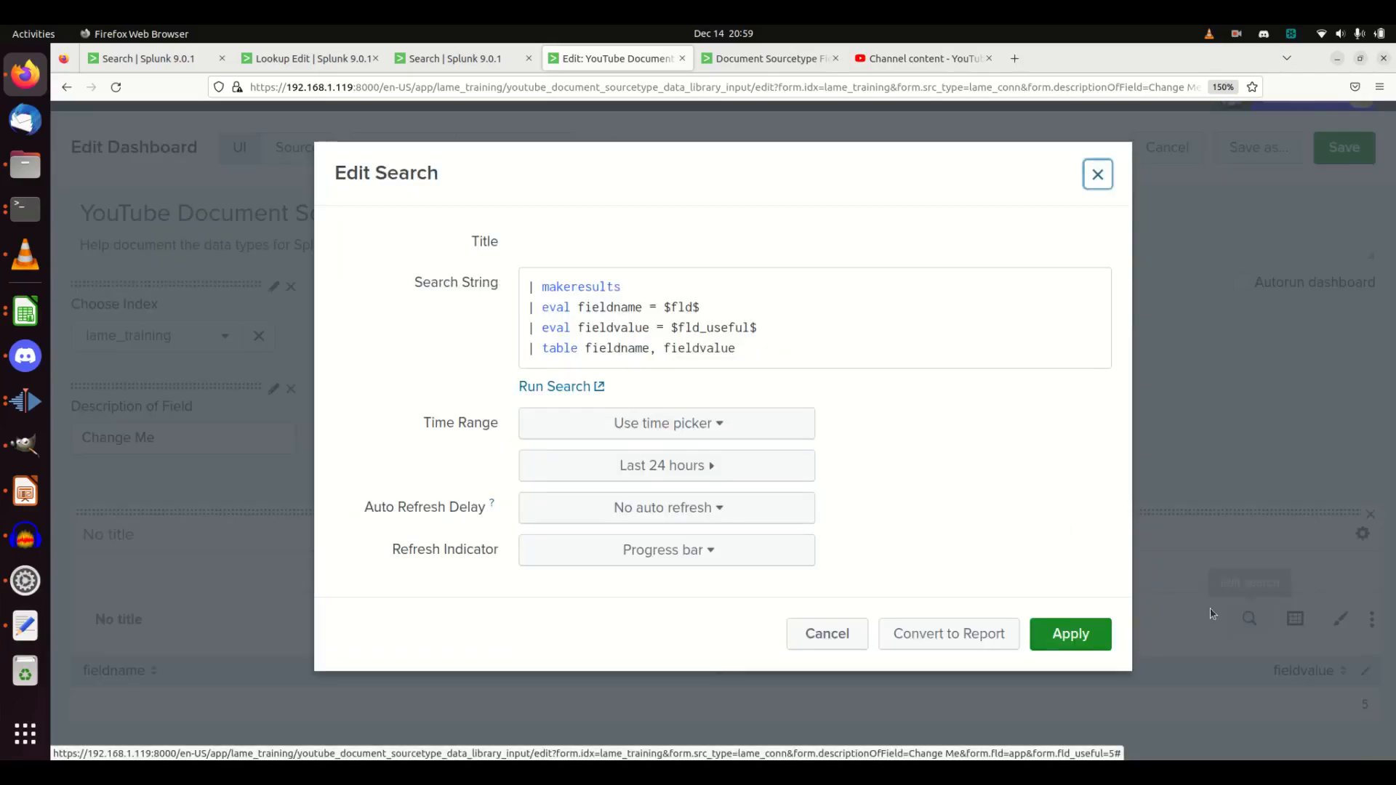
left_click(664, 307)
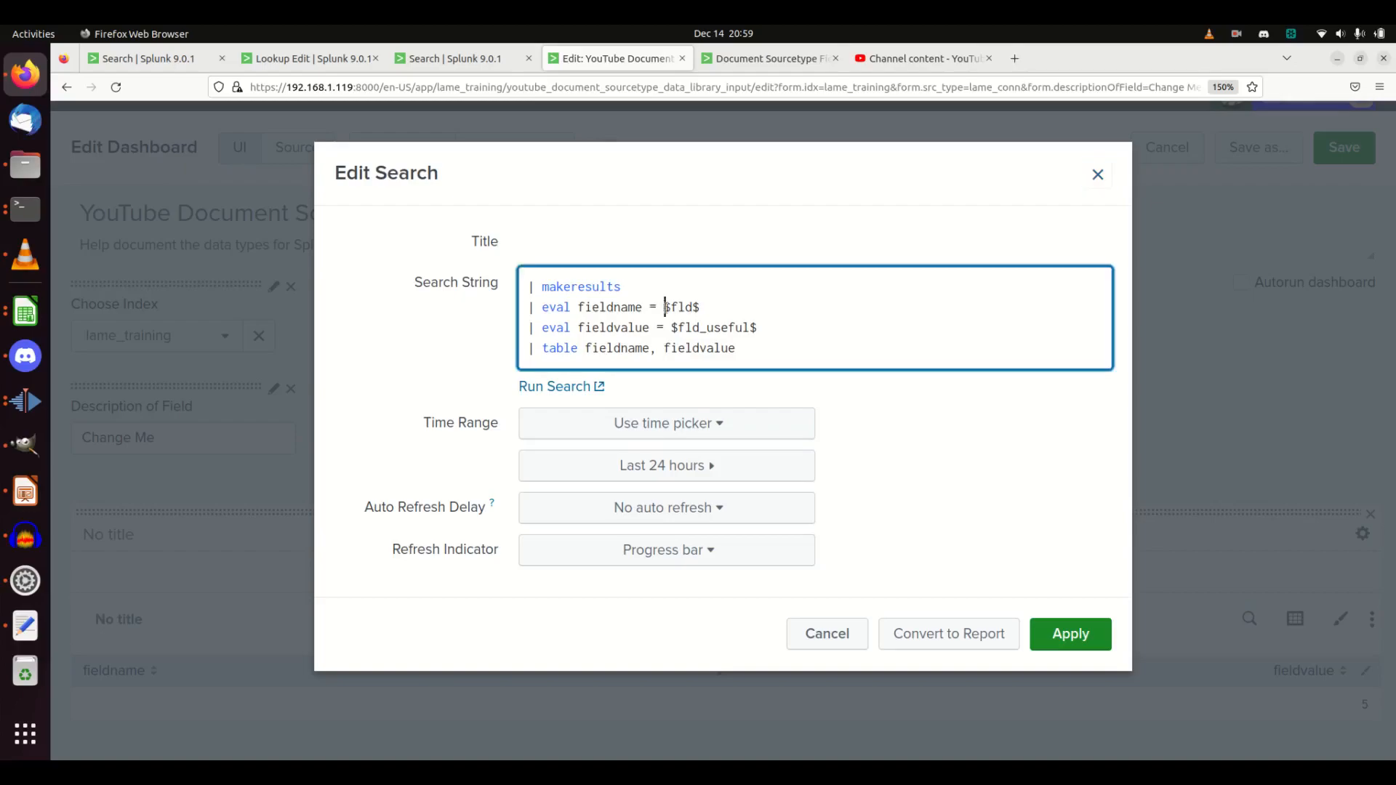
type("\"")
key("Right")
key("Right")
key("Right")
key("Right")
key("Right")
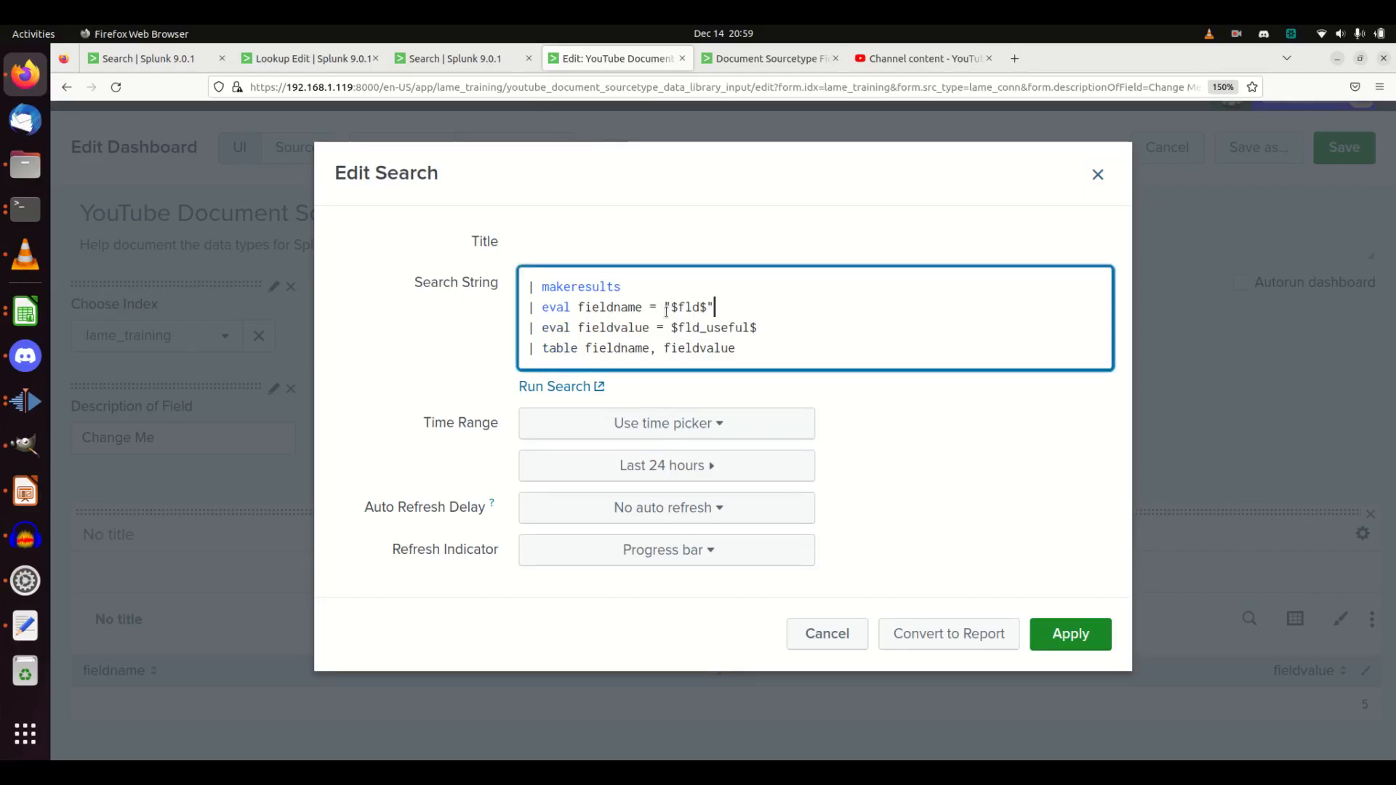
Step: Enclose the $fld_useful$ token in double quotes in the fieldvalue eval and apply the search
type("\"")
key("Right")
key("Right")
key("Right")
key("Right")
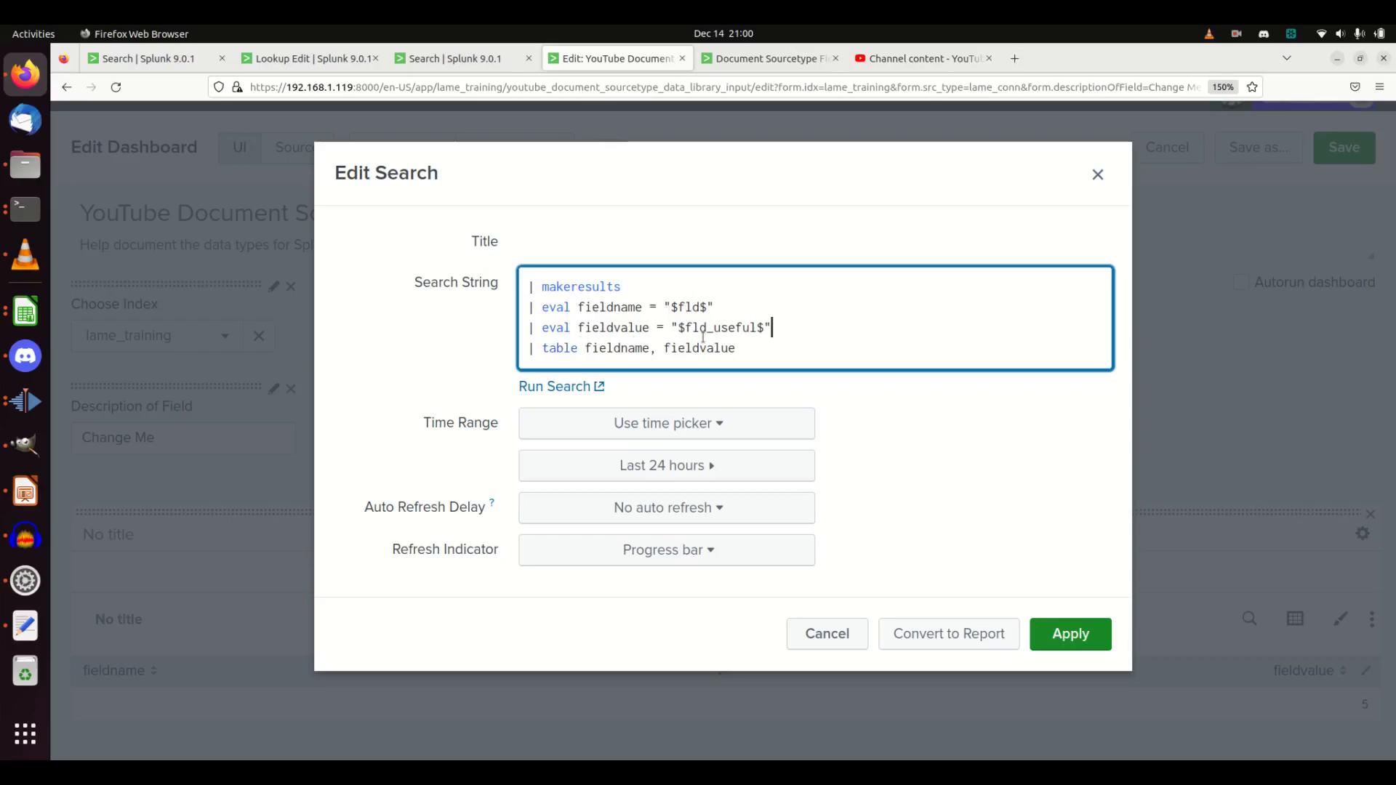
left_click(1072, 633)
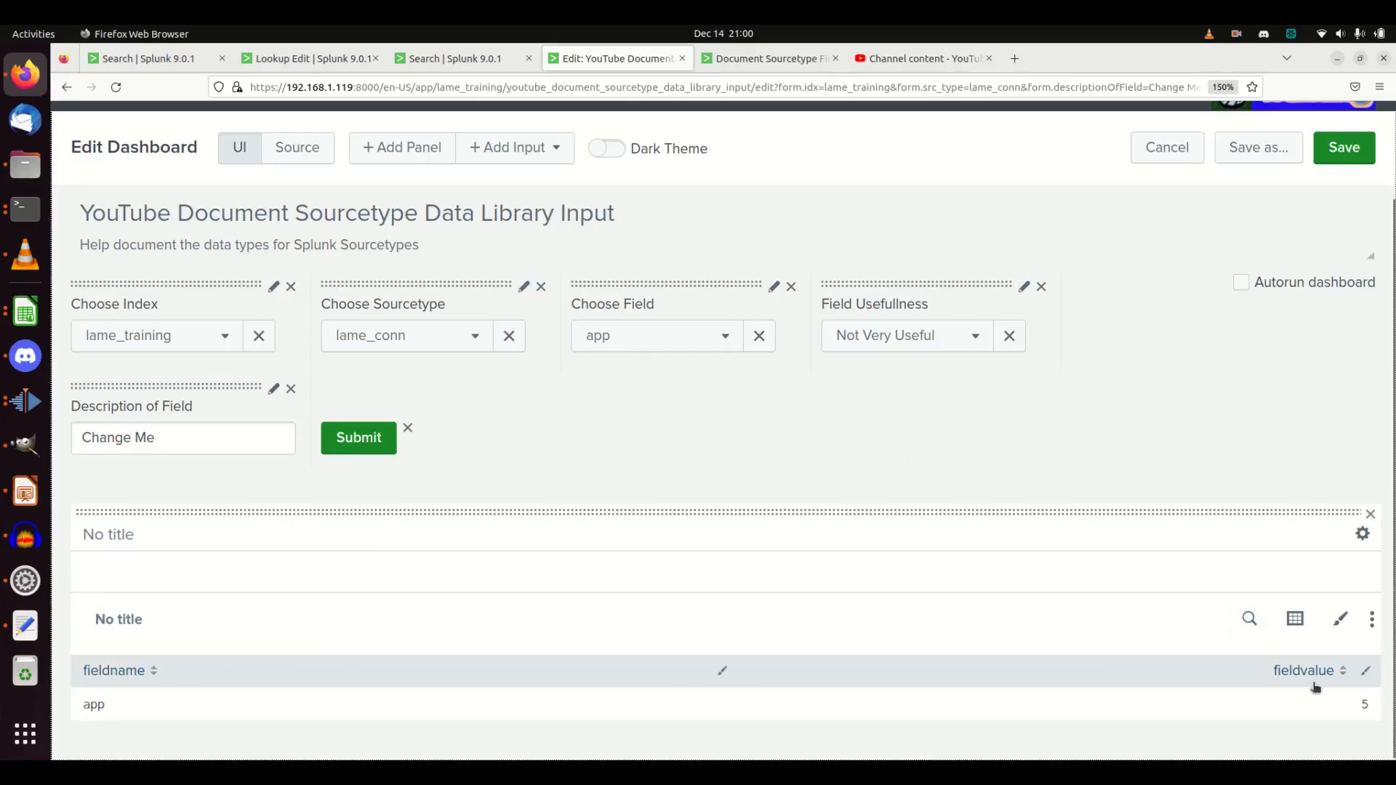
Step: Try to set Field Usefullness to Useless in edit mode, dismiss the error and save the dashboard
left_click(920, 337)
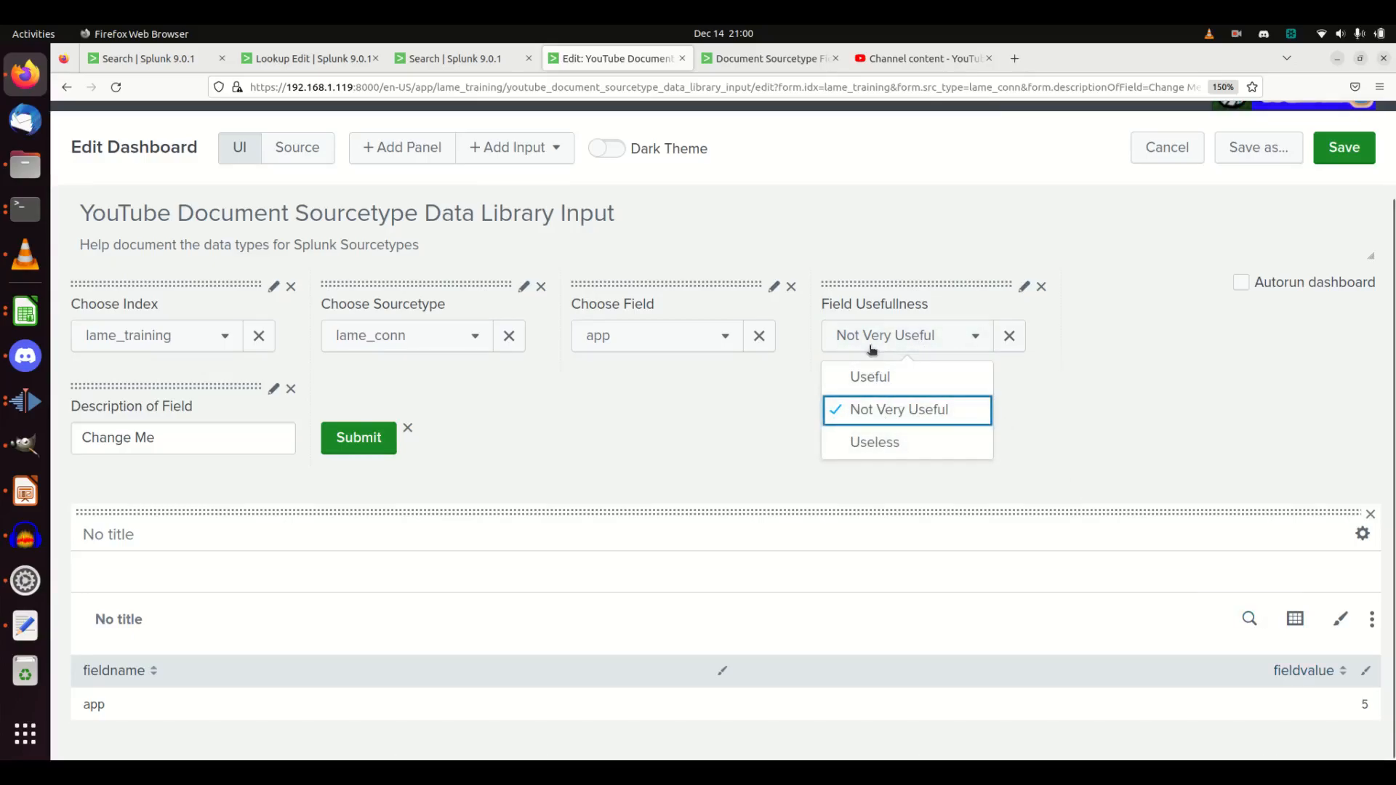
left_click(875, 442)
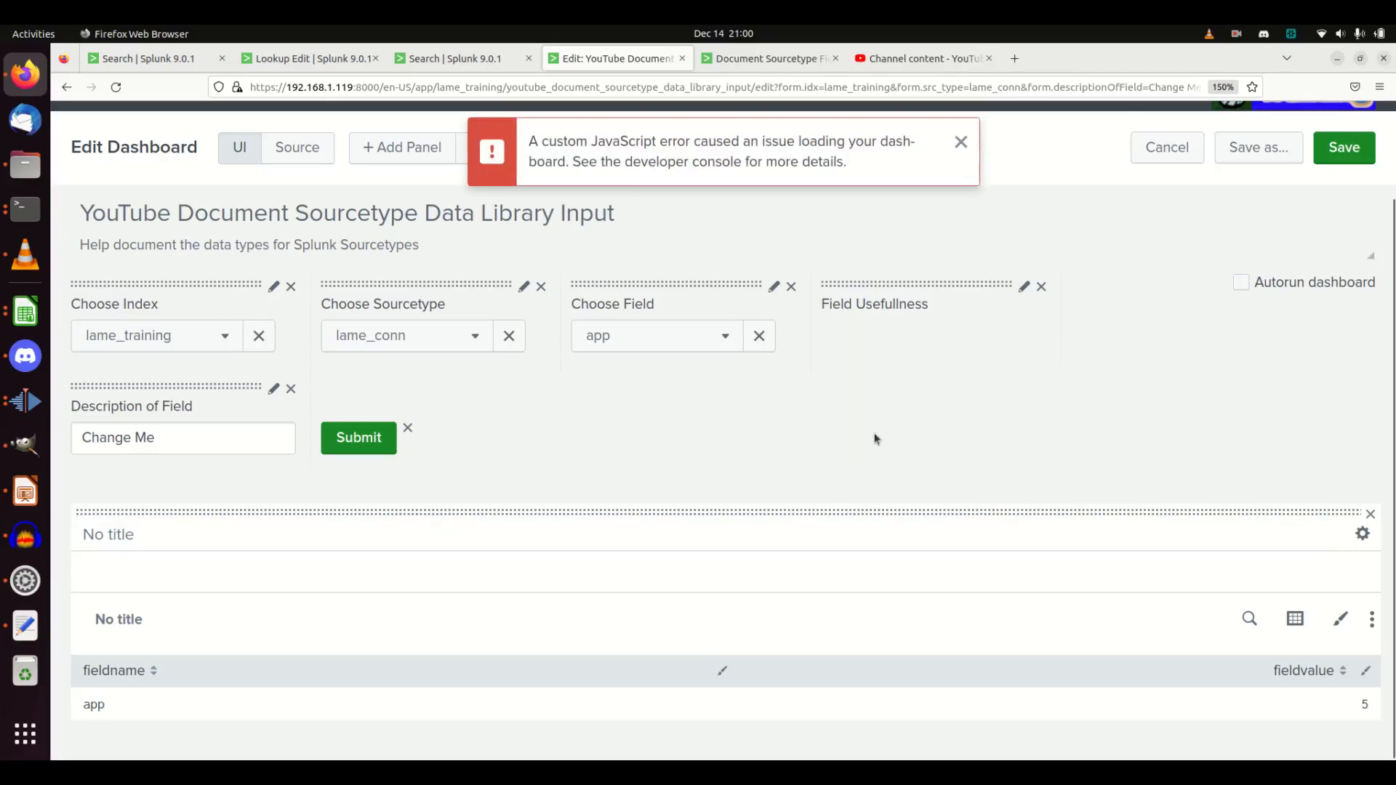
left_click(961, 142)
left_click(1342, 147)
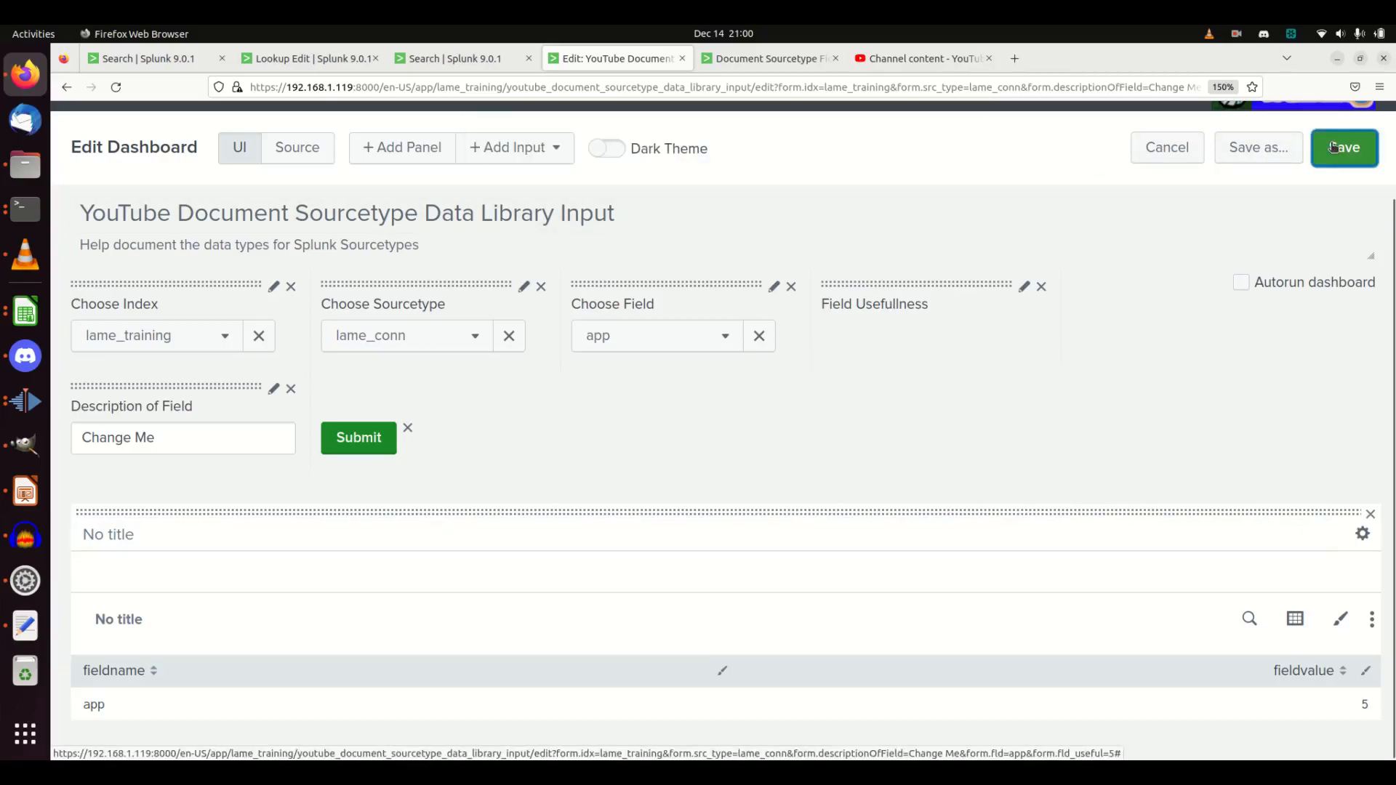
left_click(402, 208)
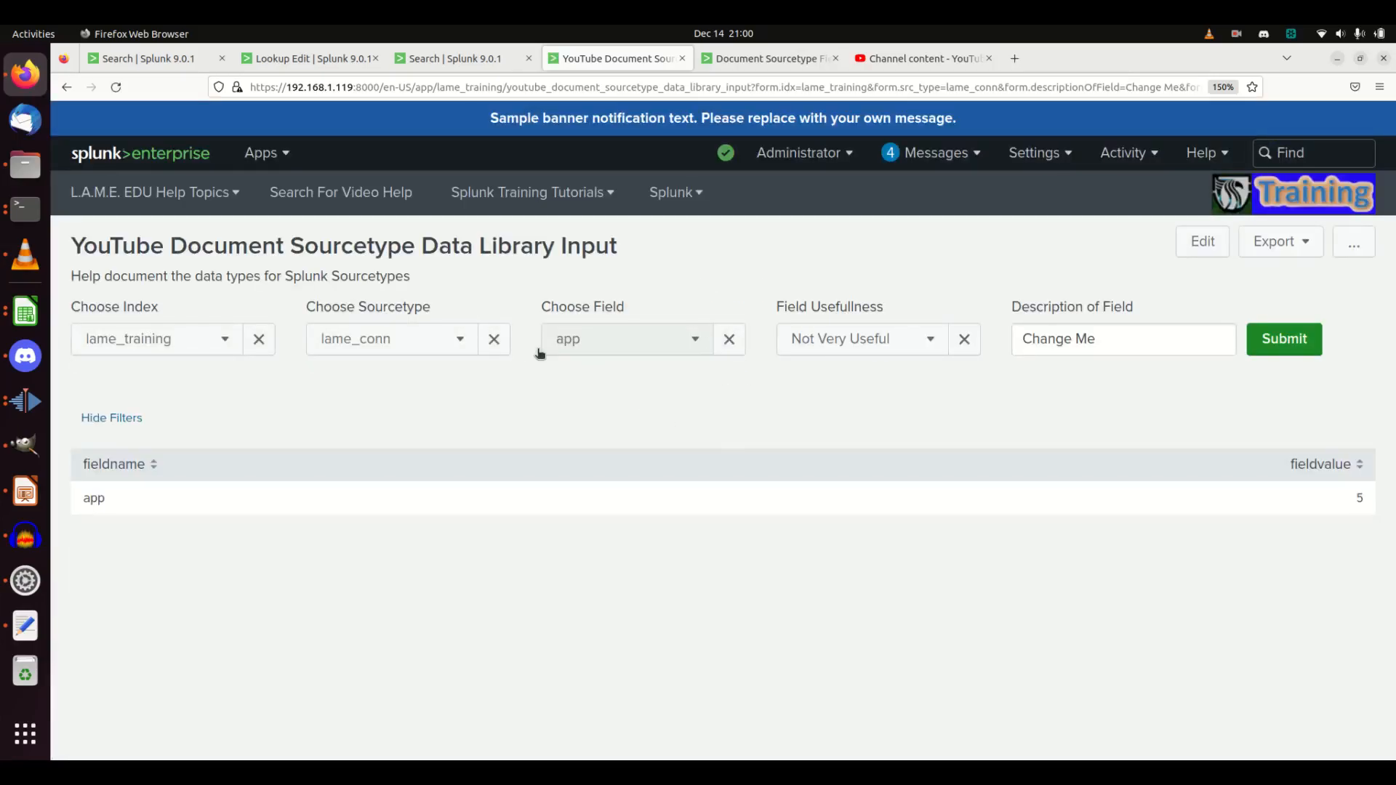
Step: Choose bytes_in as the field and Useless as its usefulness, and submit the inputs to test the table
left_click(650, 343)
left_click(583, 463)
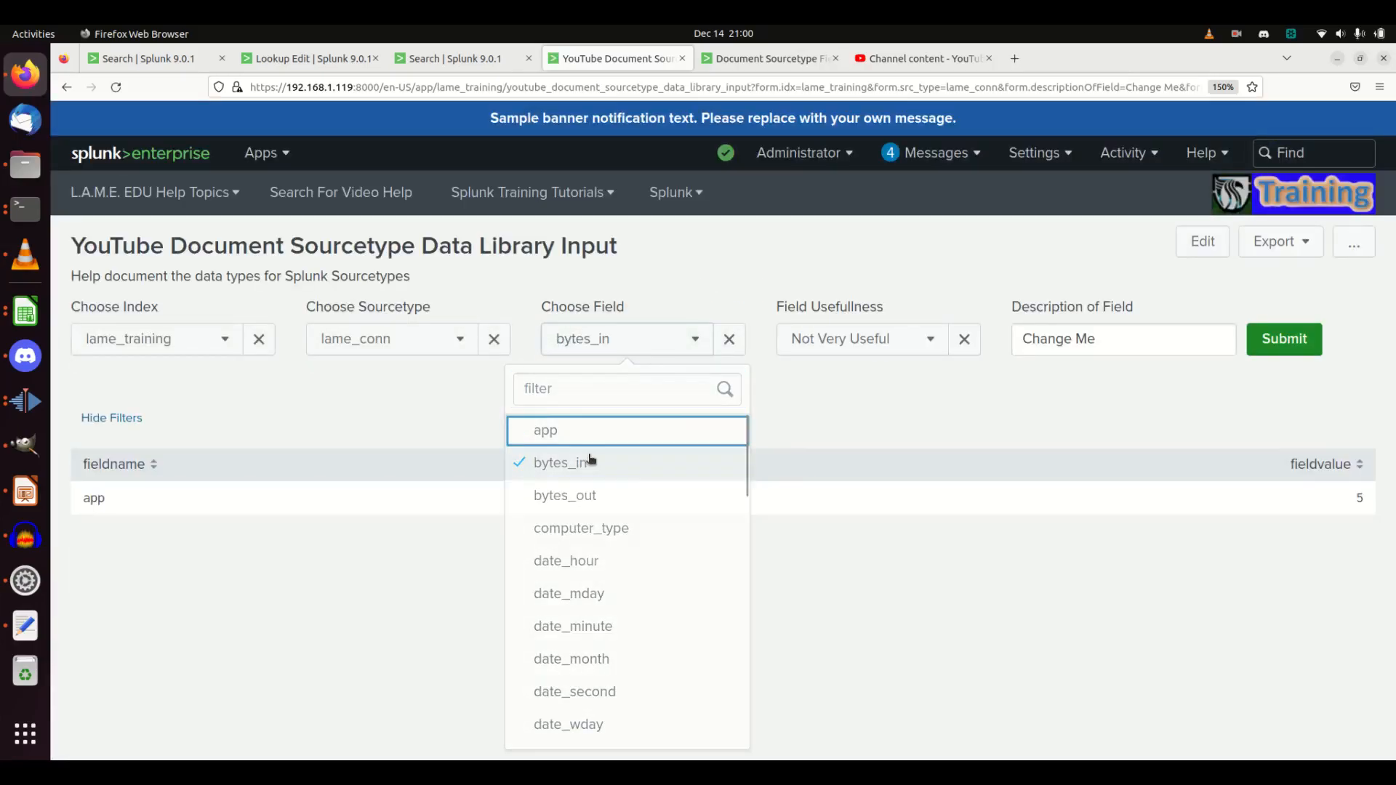
left_click(833, 342)
left_click(833, 441)
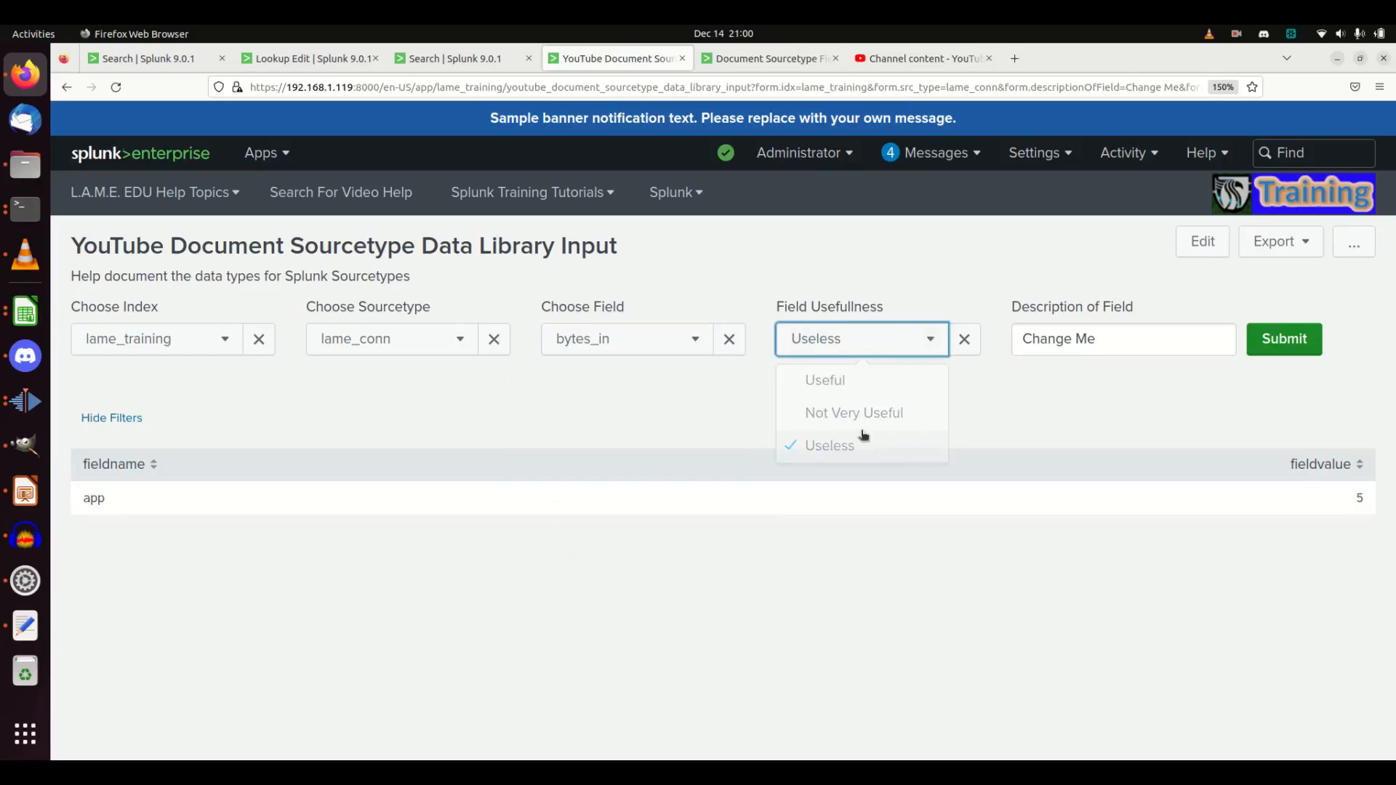
left_click(1250, 354)
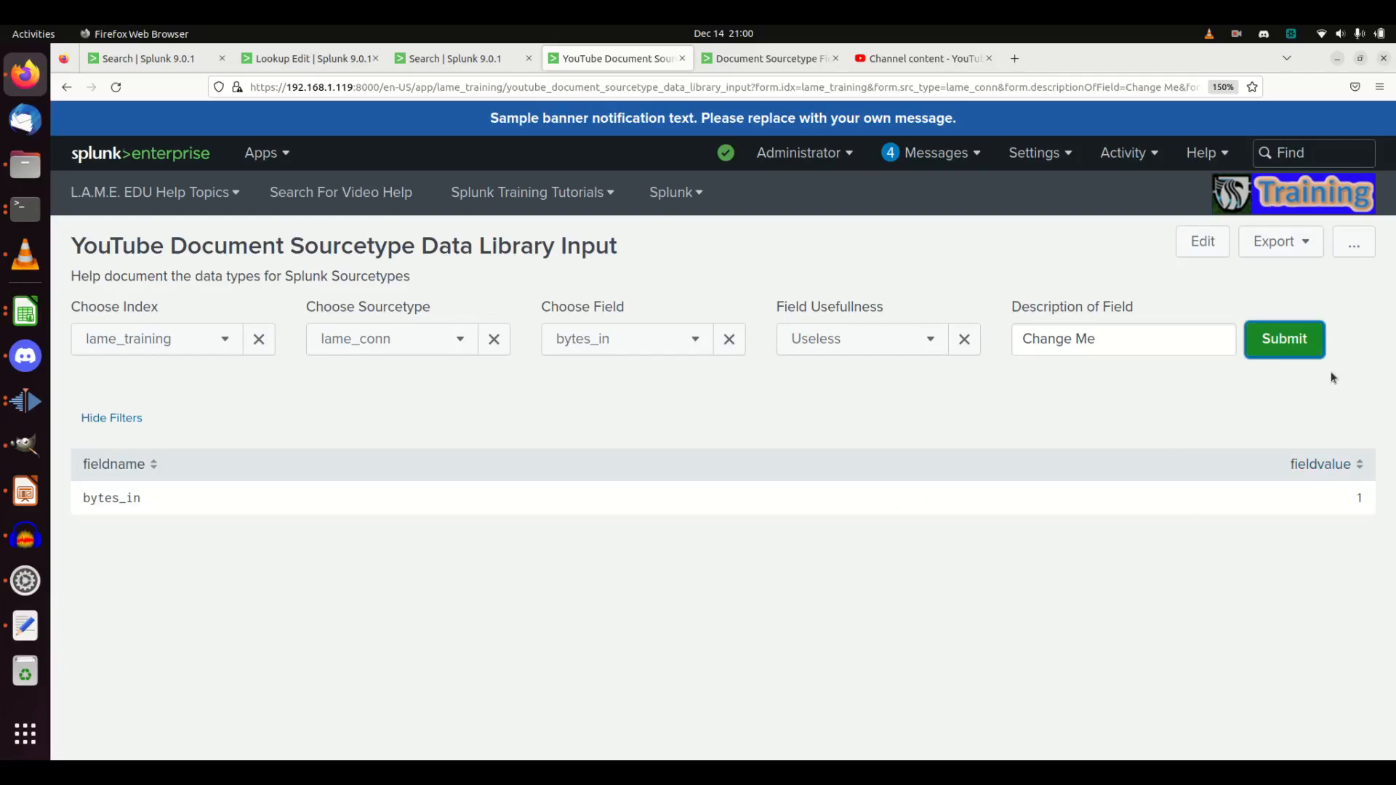
Step: Reopen the table panel's search for editing and check the column names in the SourcetypeInfo lookup
left_click(1204, 242)
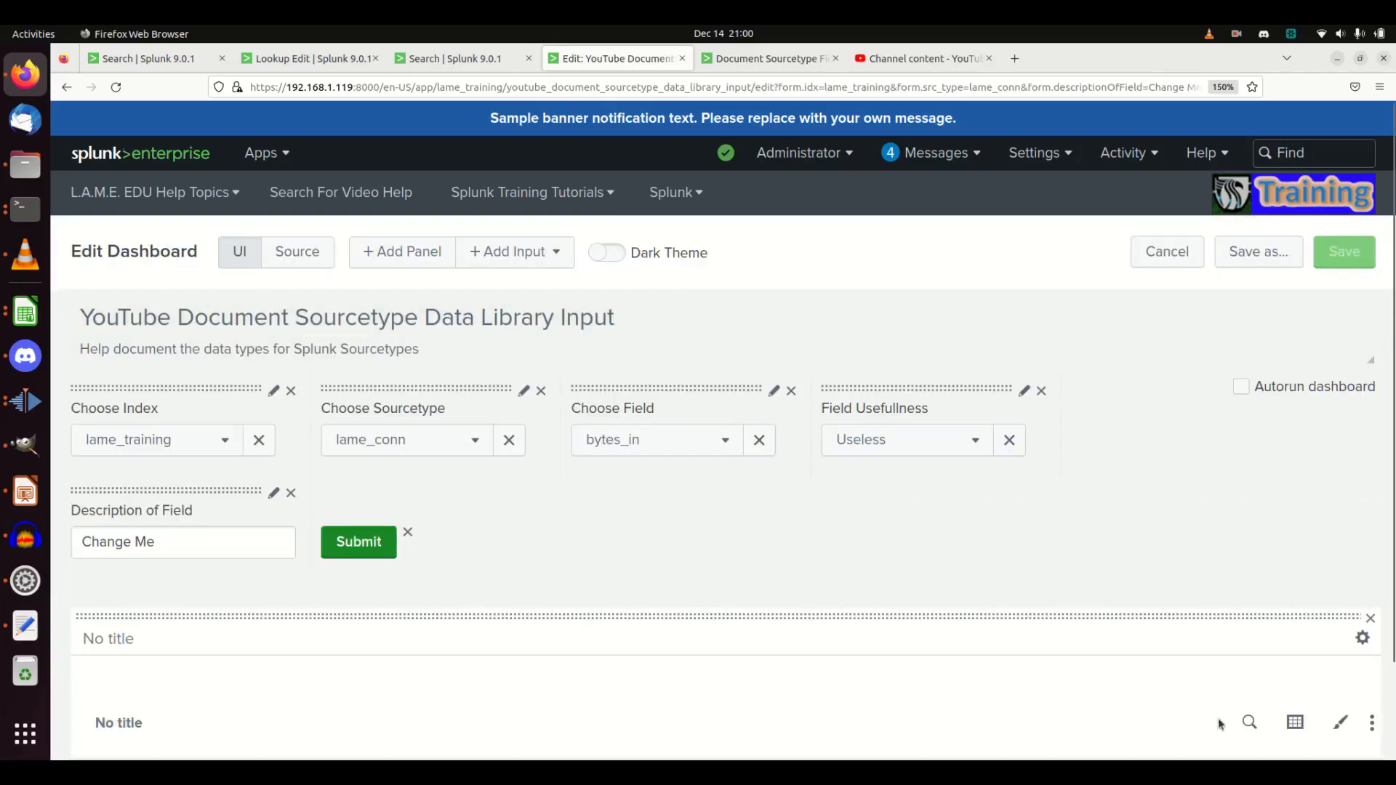
left_click(1250, 723)
left_click(793, 327)
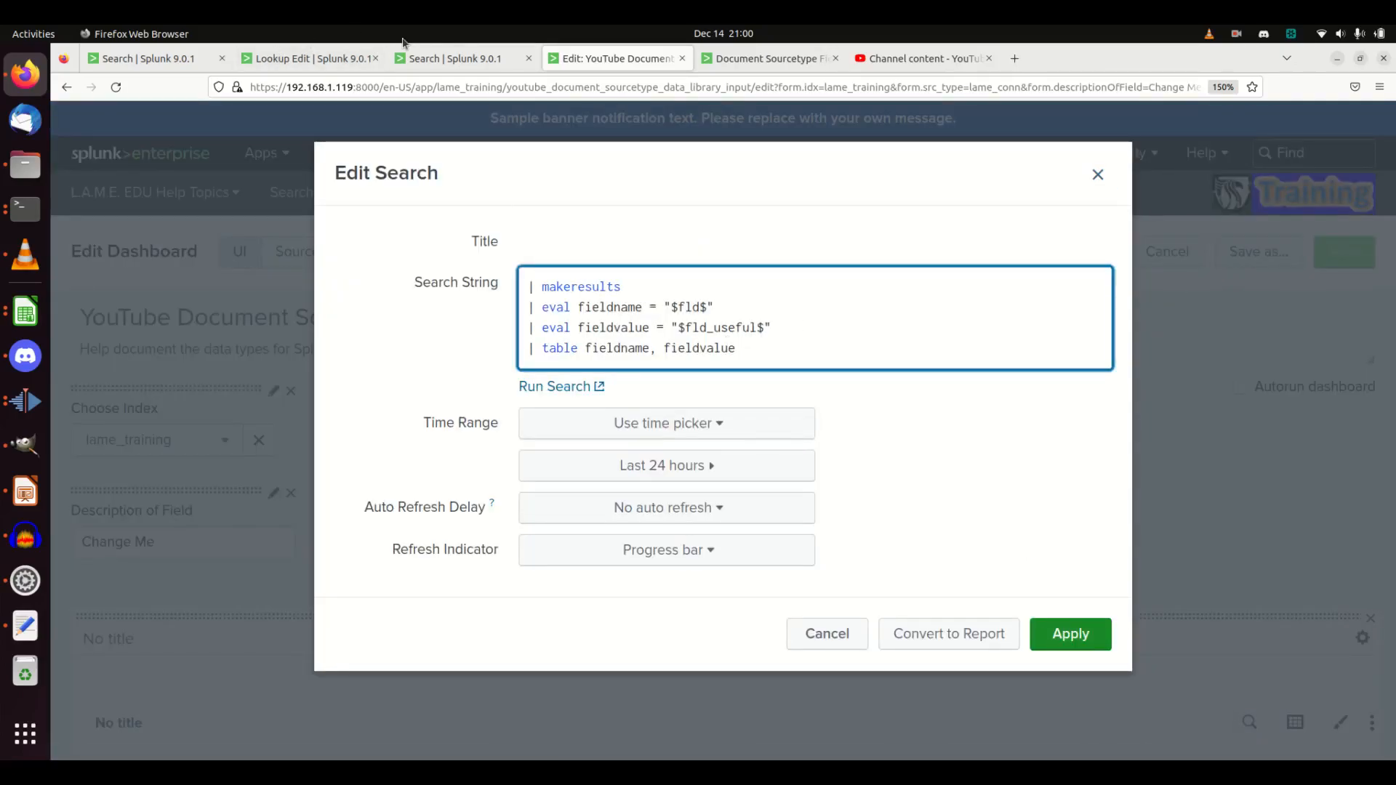
left_click(302, 60)
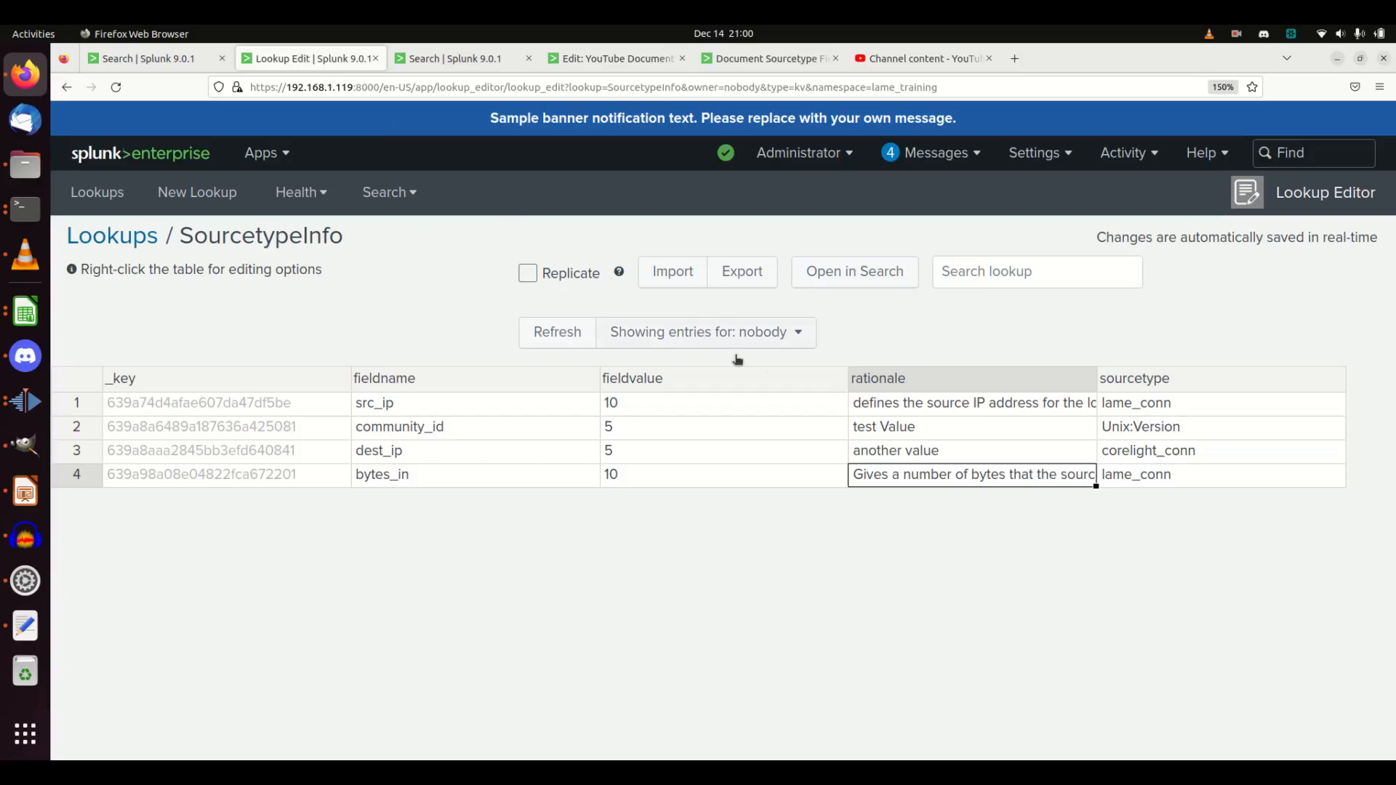
left_click(589, 64)
Step: Add the line | eval rationale = $rationale$ below the fieldvalue eval and apply the search
left_click(786, 320)
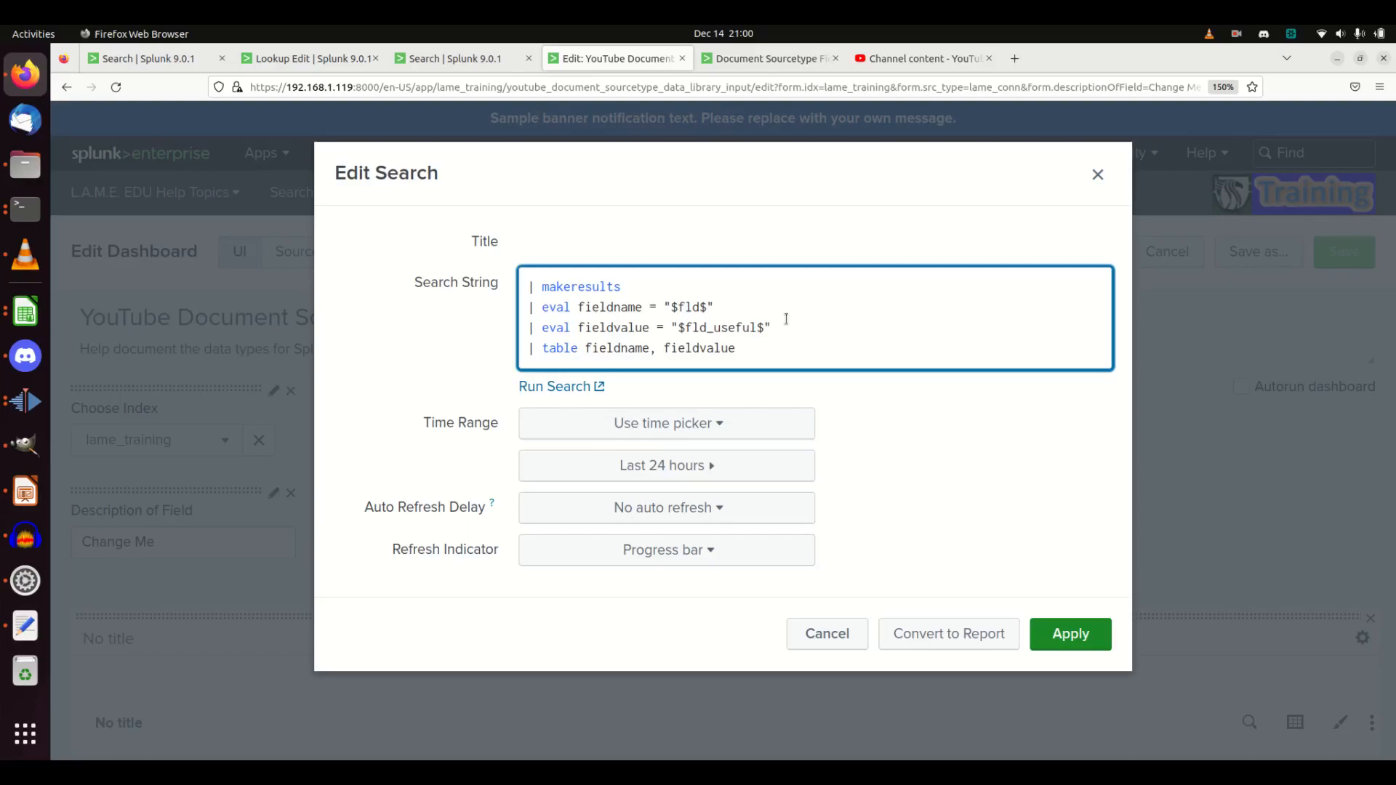
key("Return")
type("| eval r")
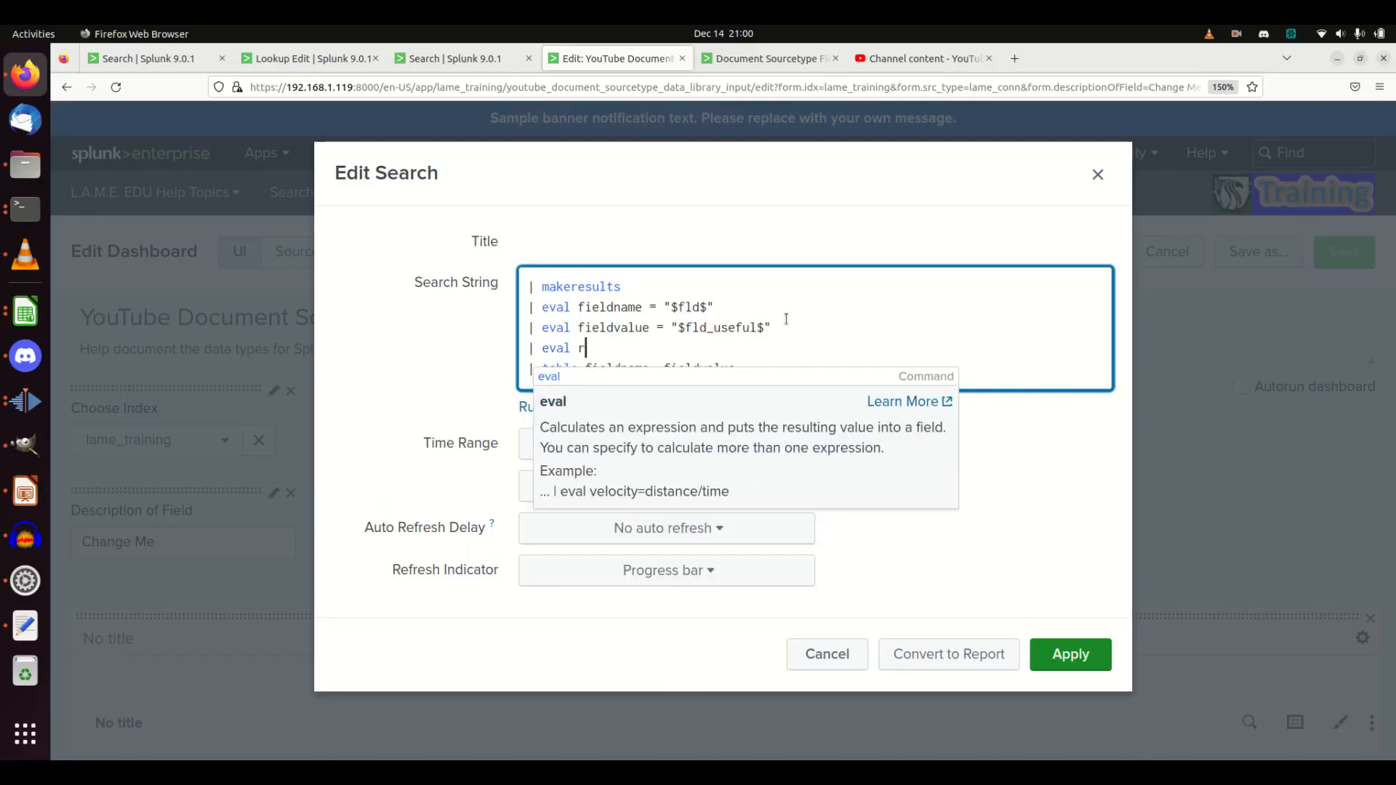
type("ationale = ")
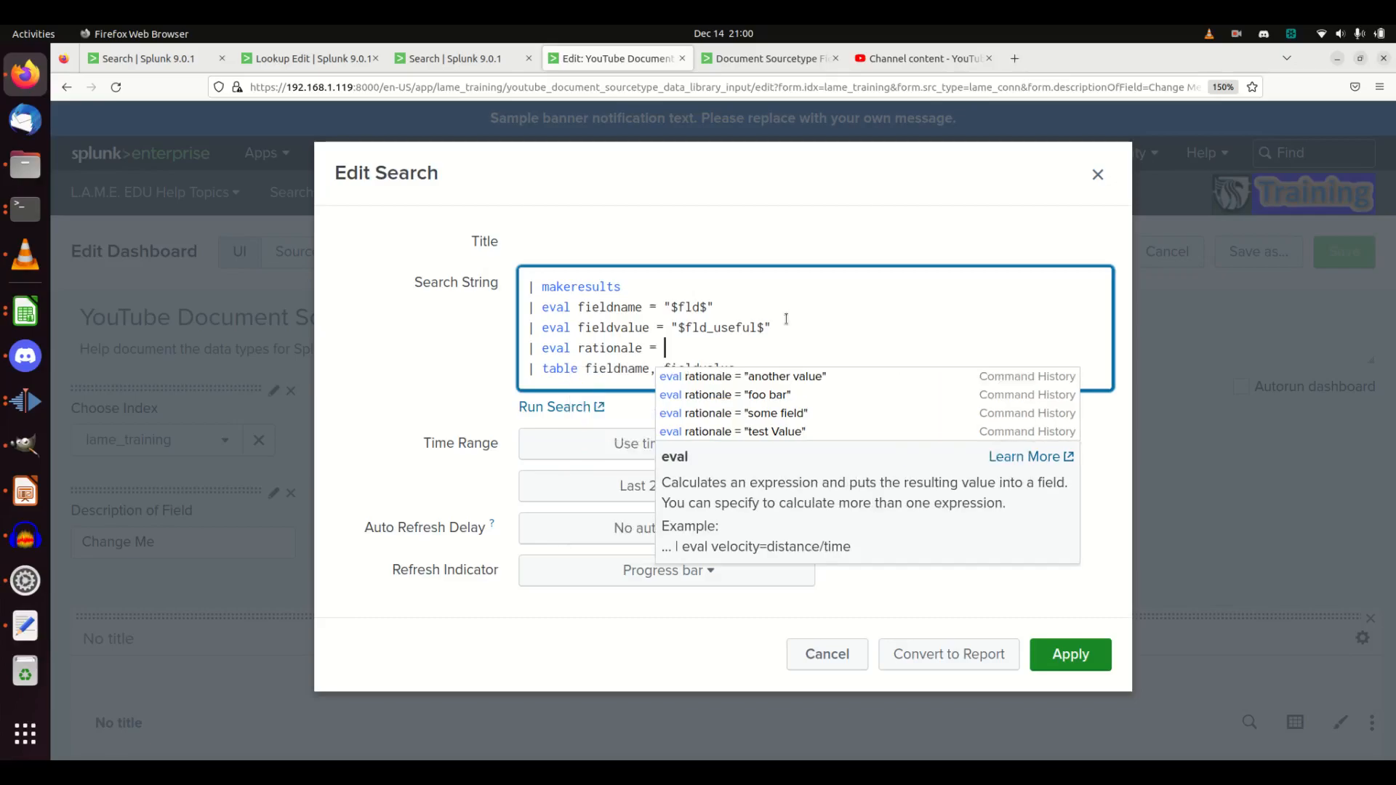
type("$ratio")
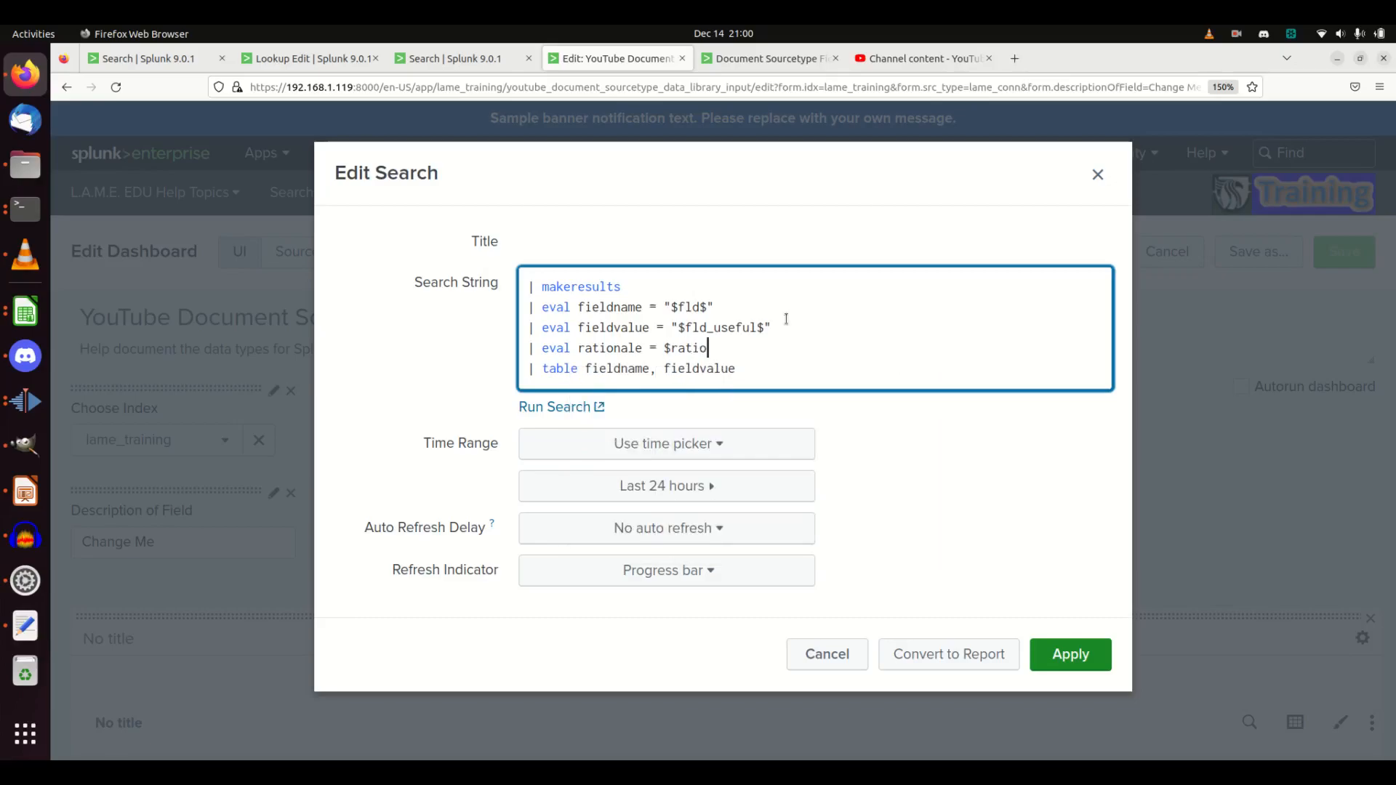
type("nale$")
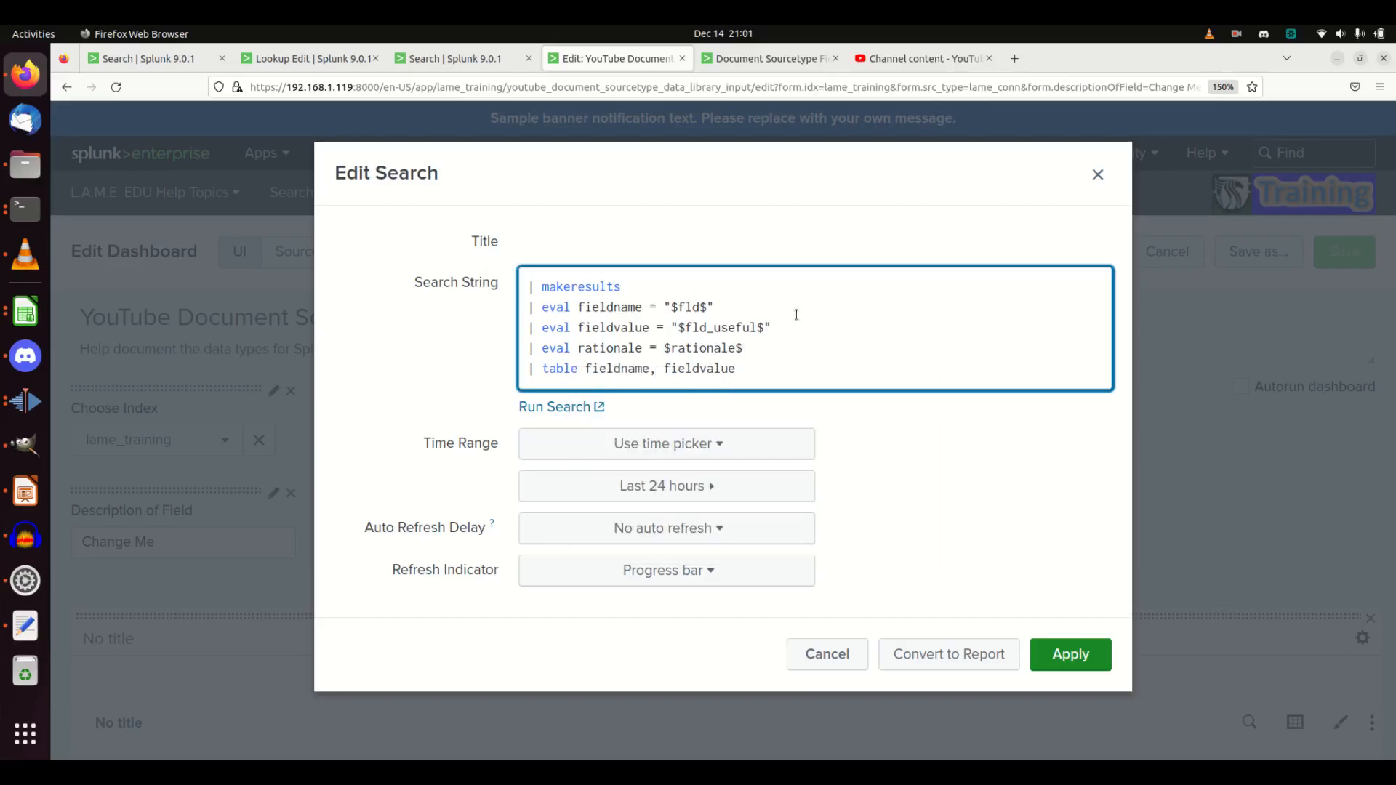
left_click(1085, 655)
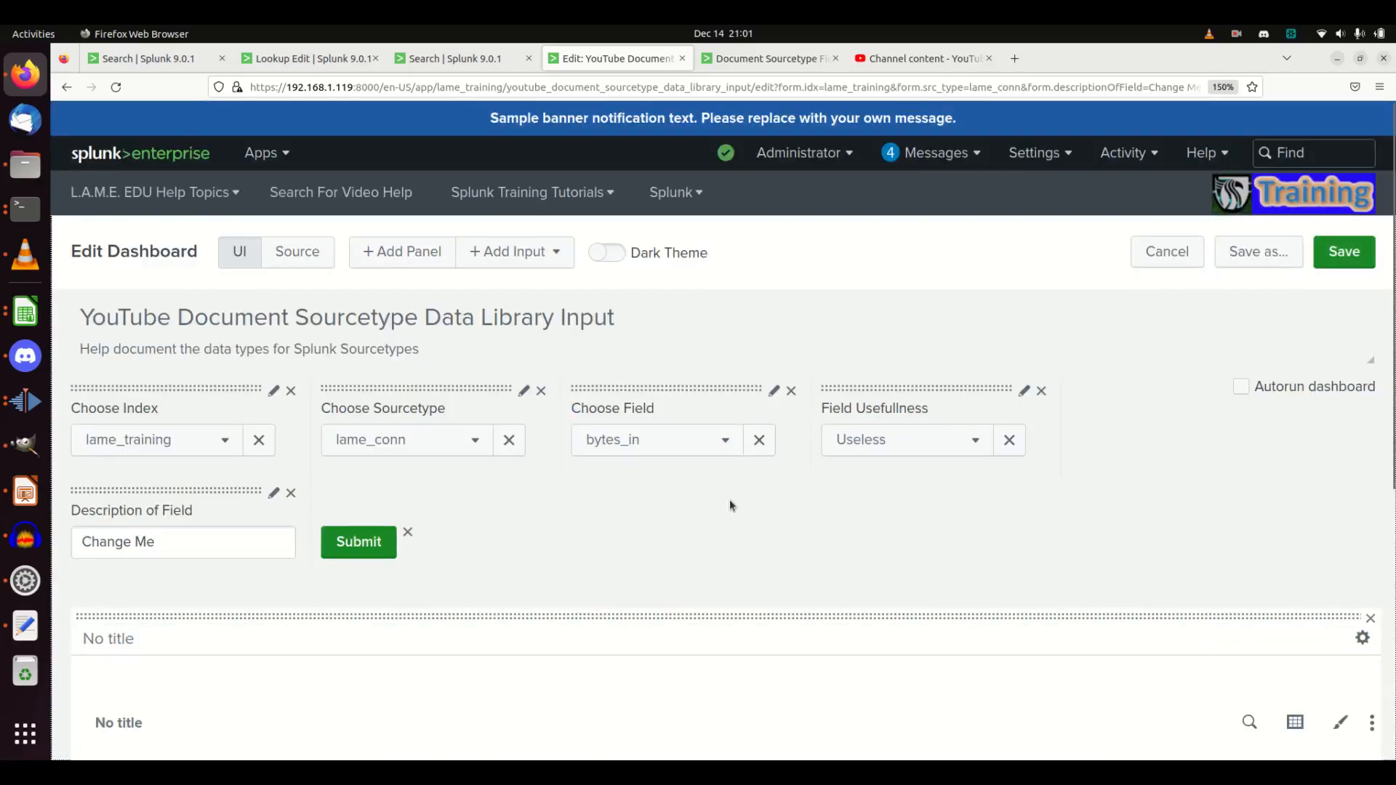
Step: Replace the token in the rationale eval with the Description of Field input's token, written as "$descriptionOfField$"
left_click(272, 494)
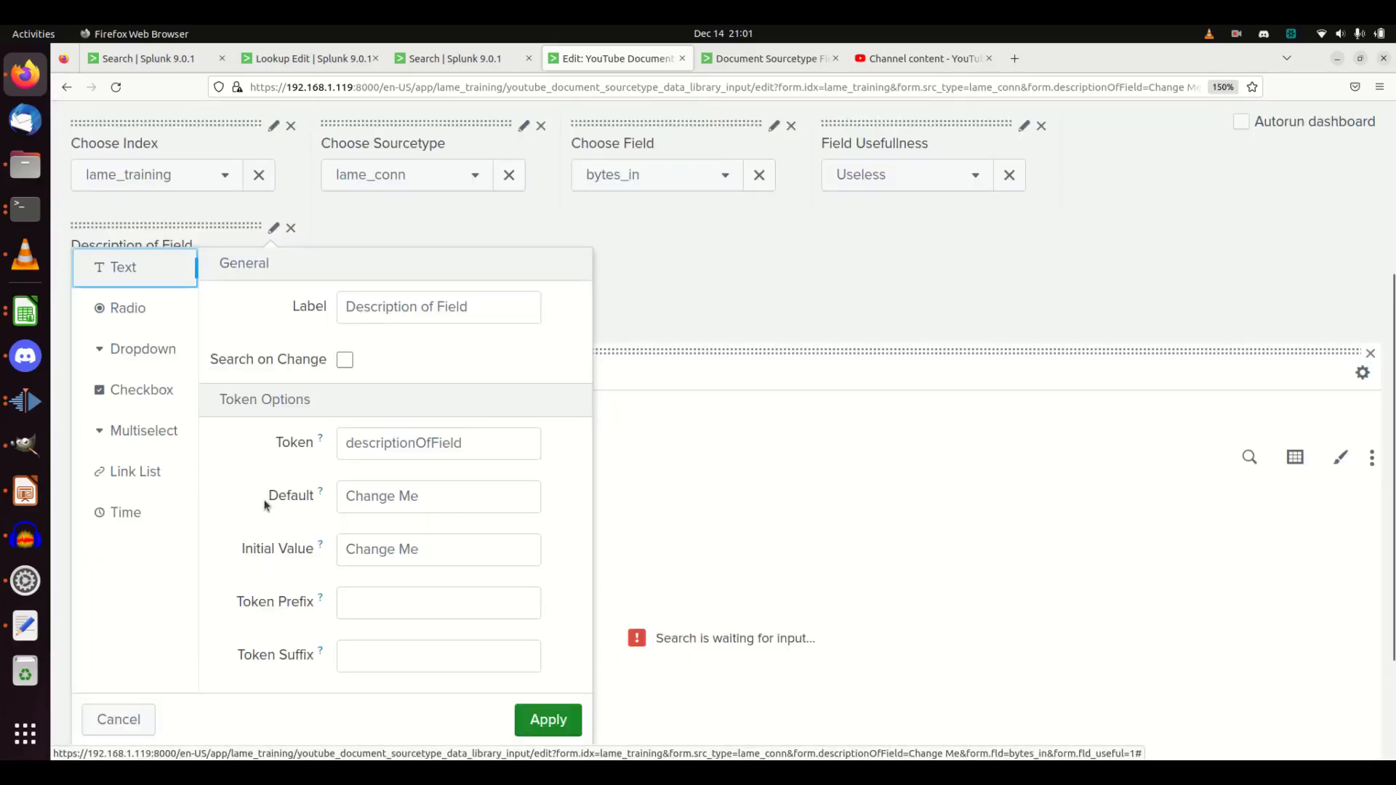
double_click(423, 445)
key("ctrl+c")
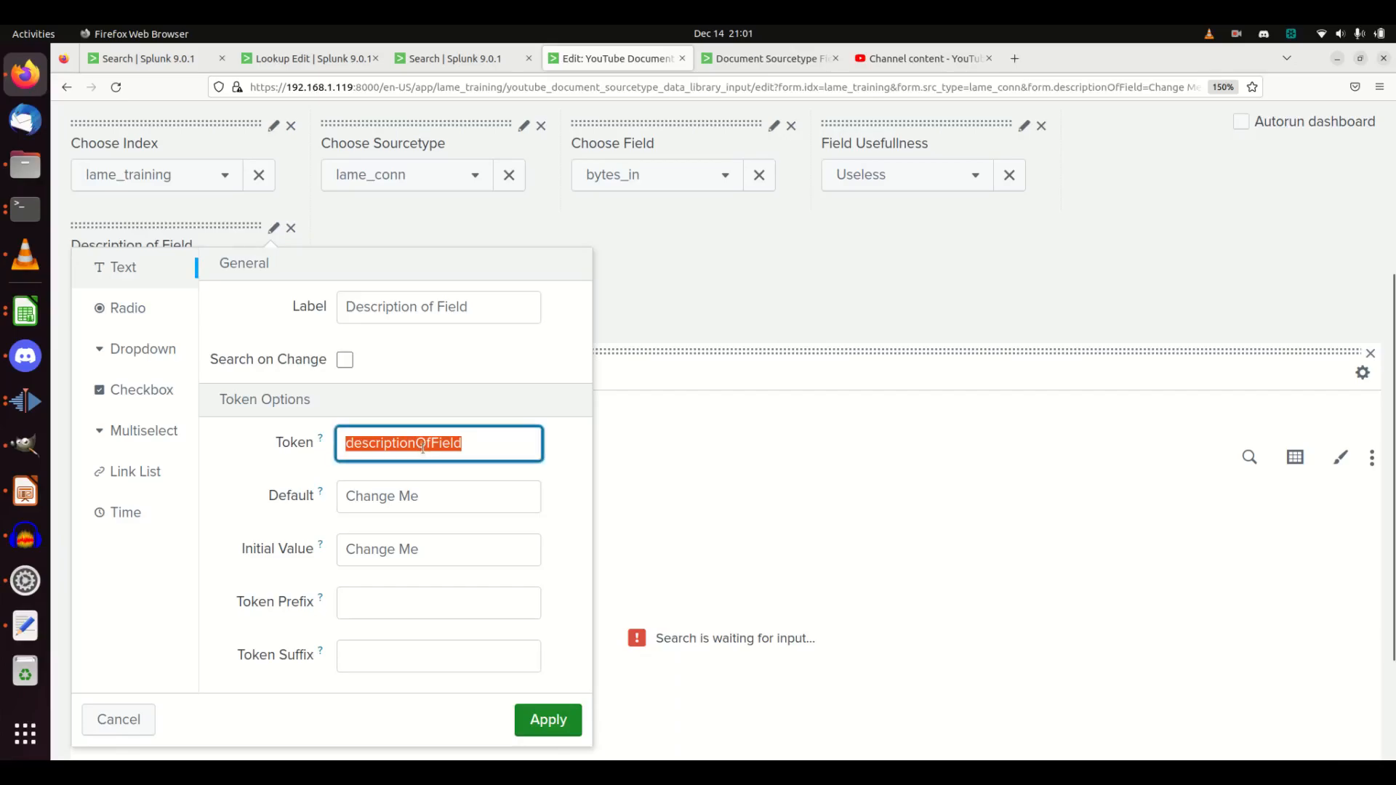
left_click(1250, 456)
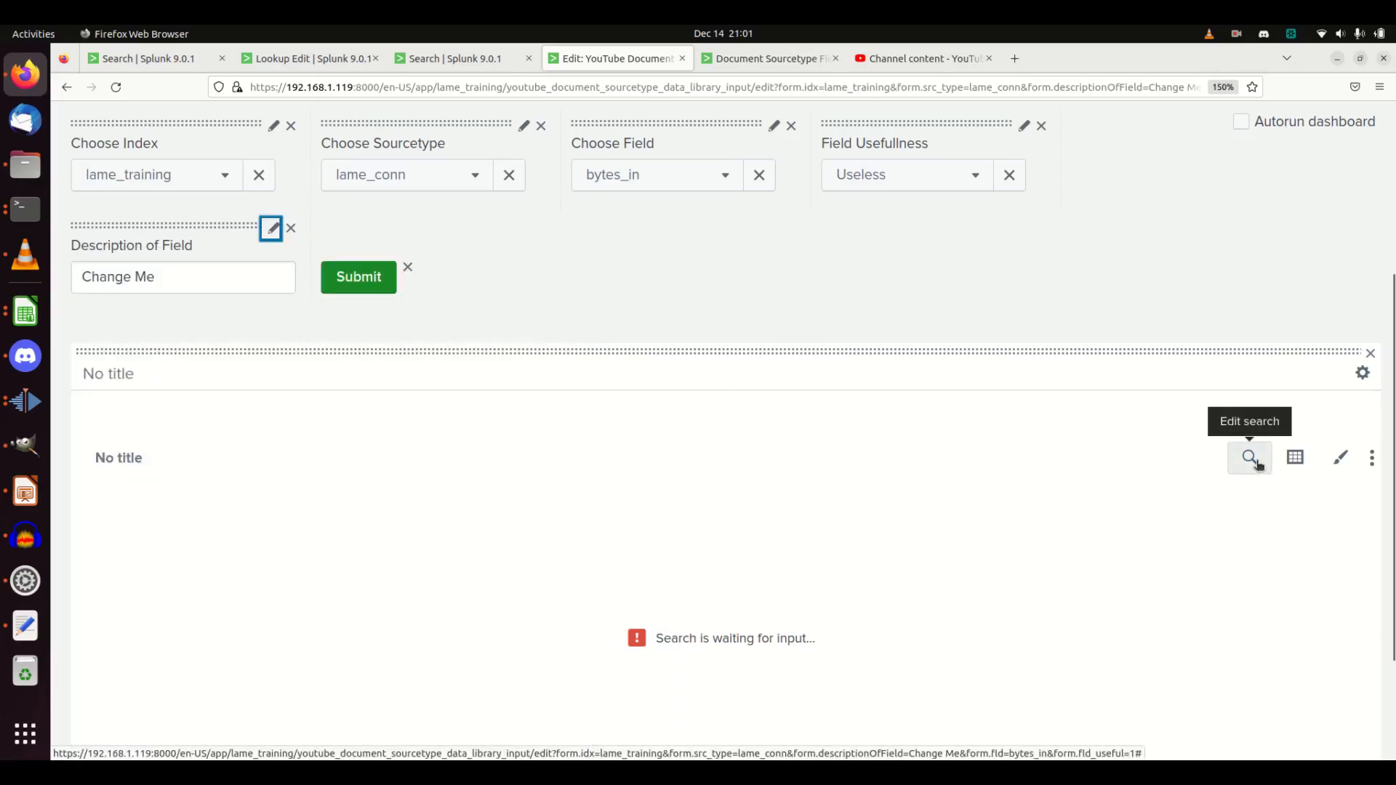
double_click(725, 349)
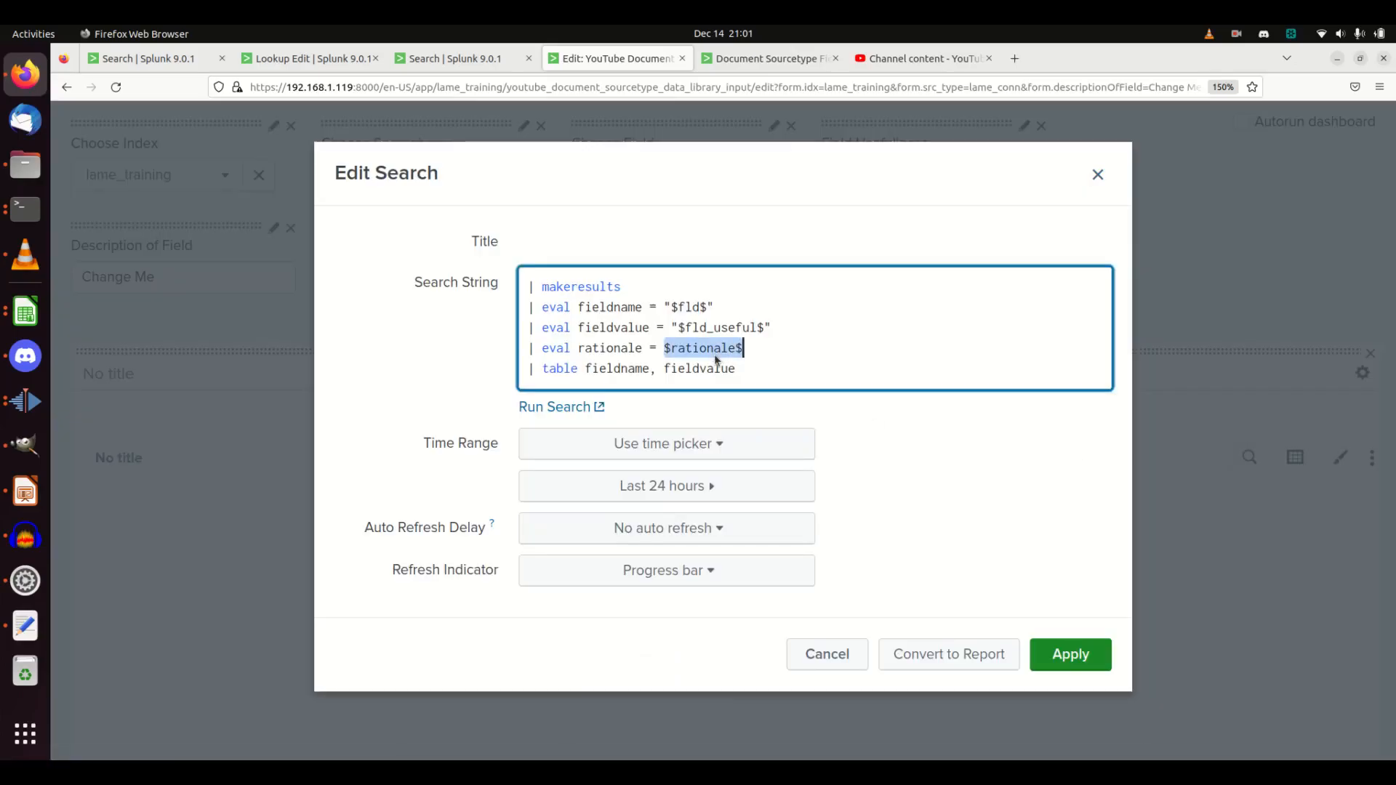
type("$")
key("ctrl+v")
type("$")
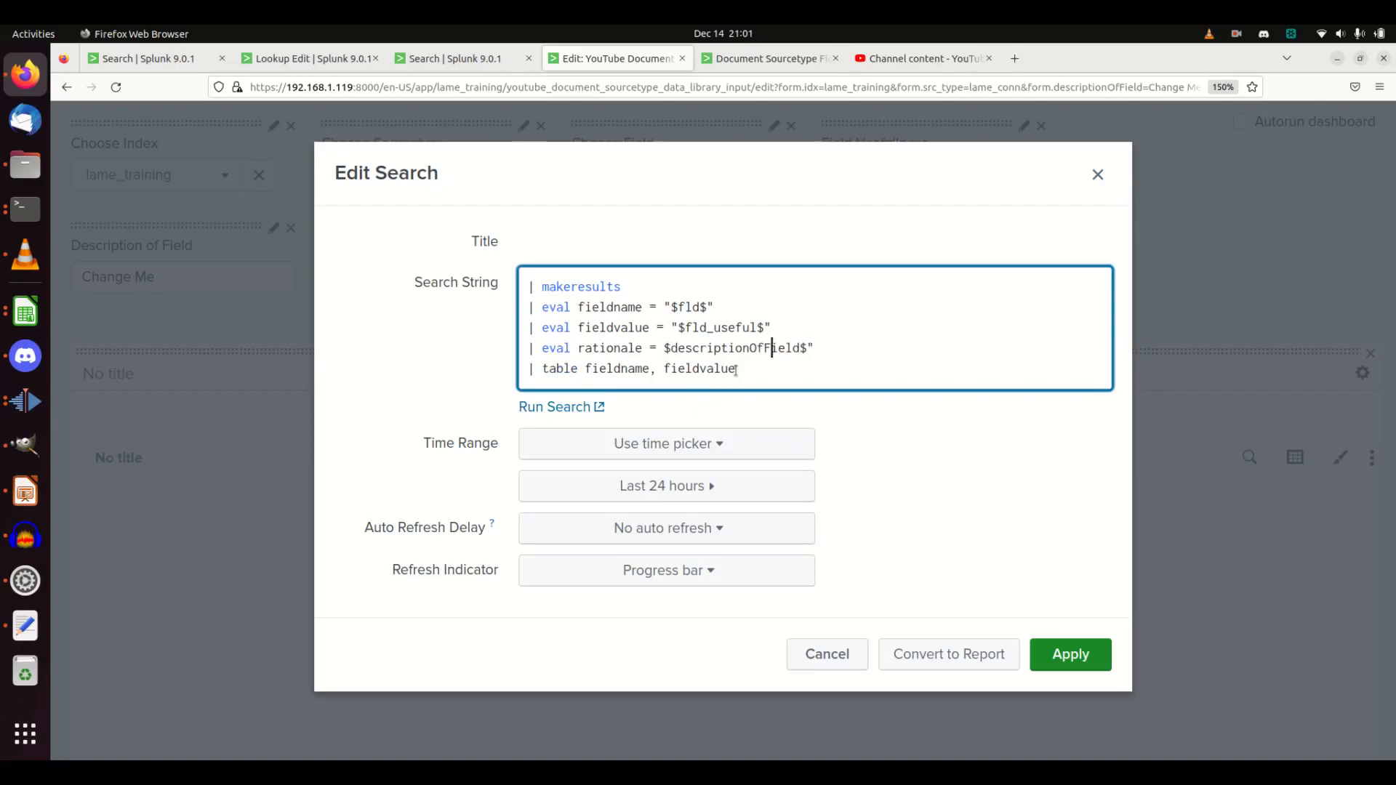
type("\"")
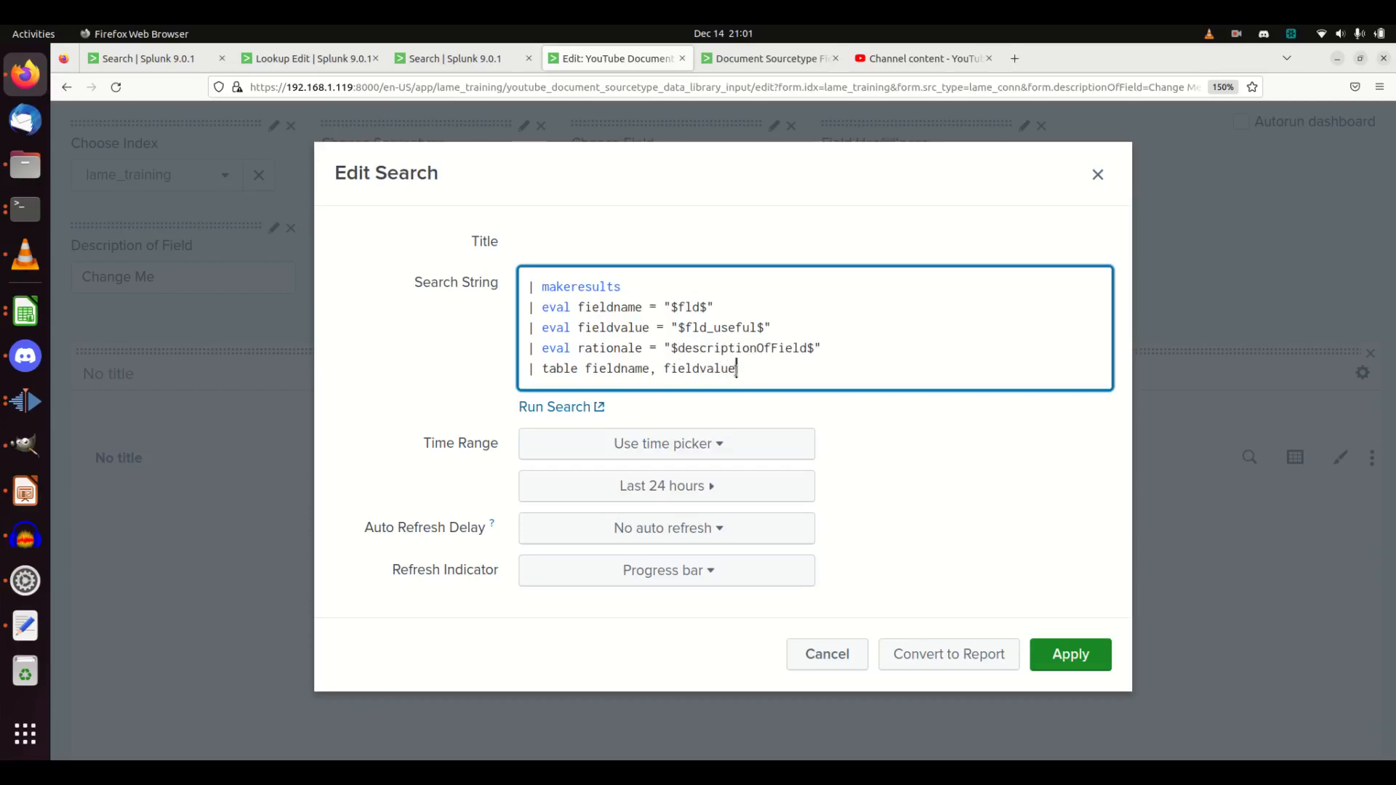
Step: Add rationale and sourcetype to the fields listed in the search's table command
type("rationale, srou")
key("BackSpace")
key("BackSpace")
key("BackSpace")
type("ourcetype")
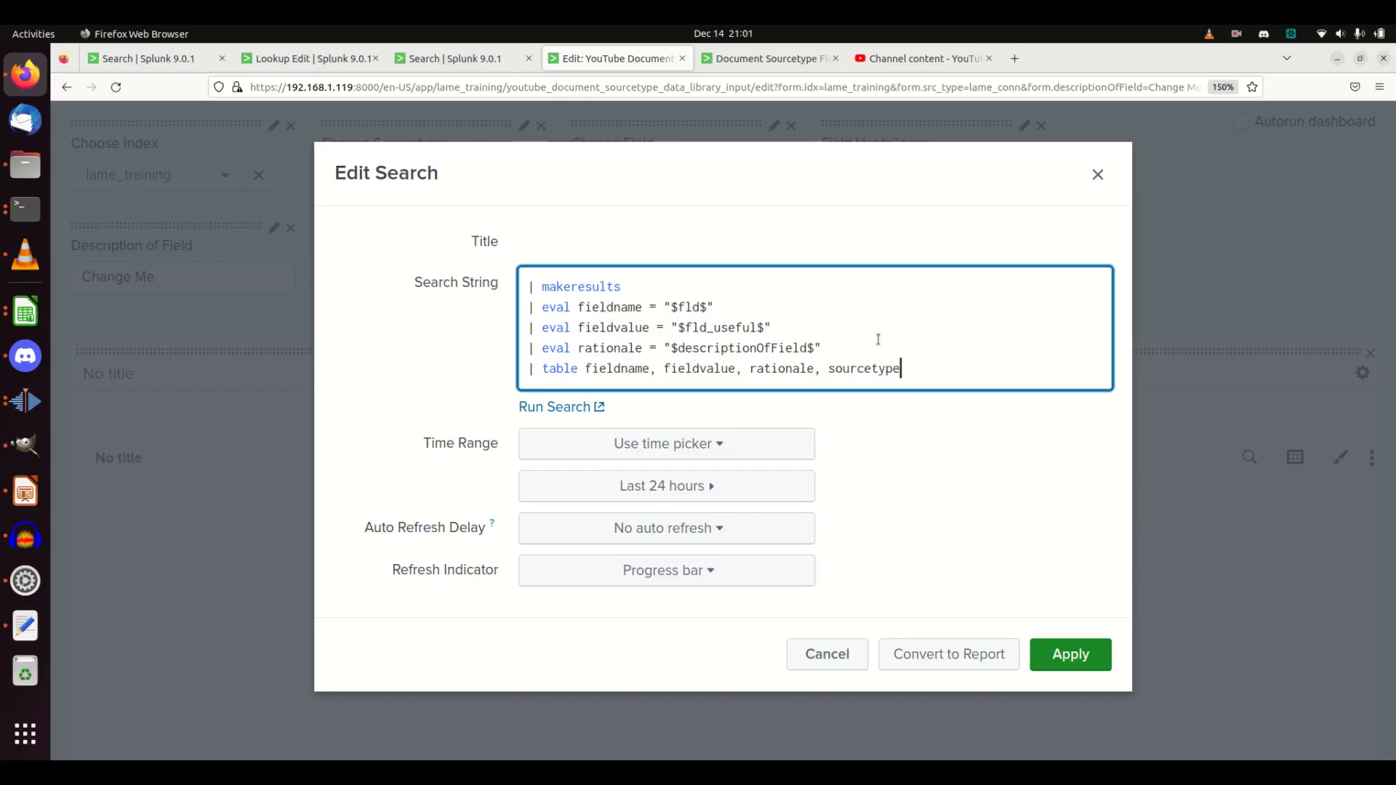
Step: Add the line | eval sourcetype = $src_type$ above the table command, apply the search and submit the inputs
left_click(862, 346)
key("Return")
type("| eval so")
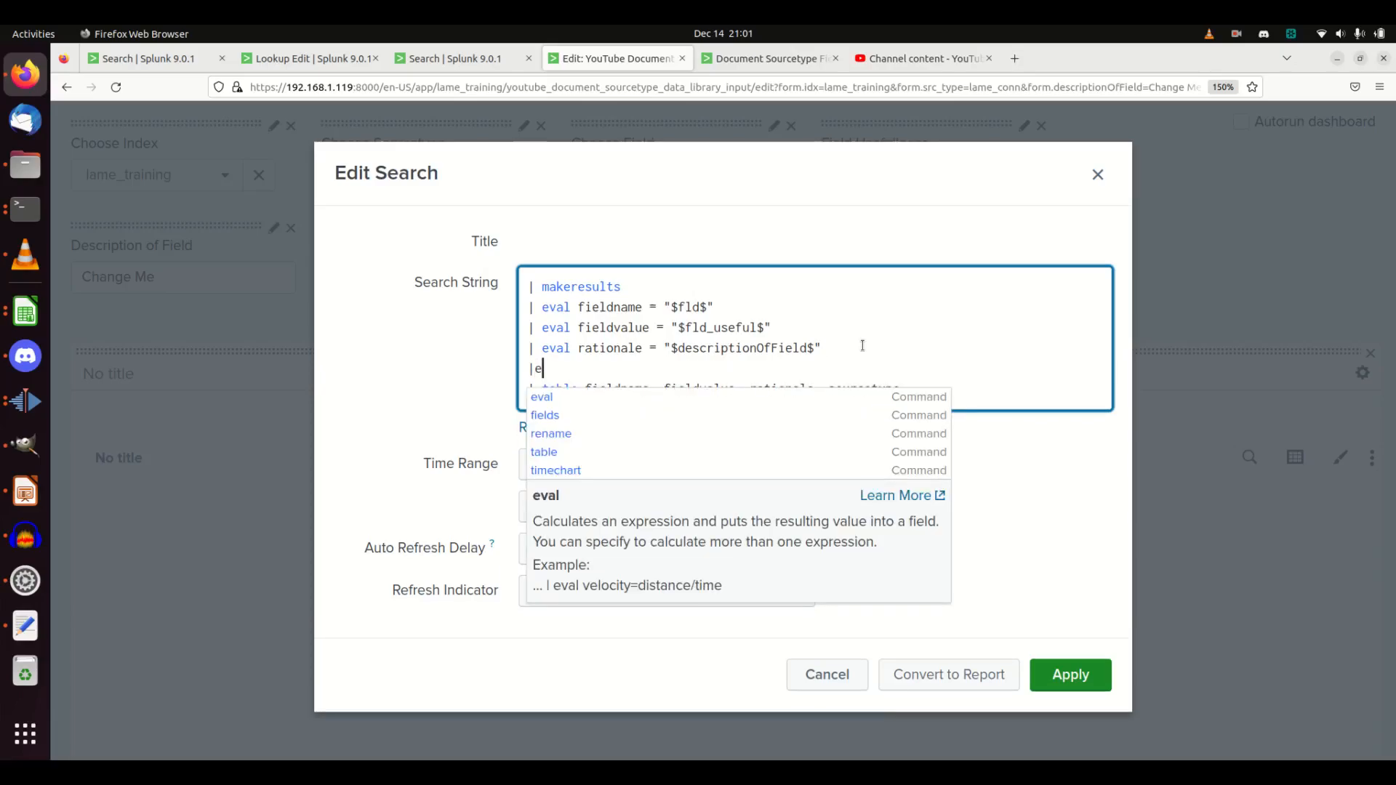
type("urctype=")
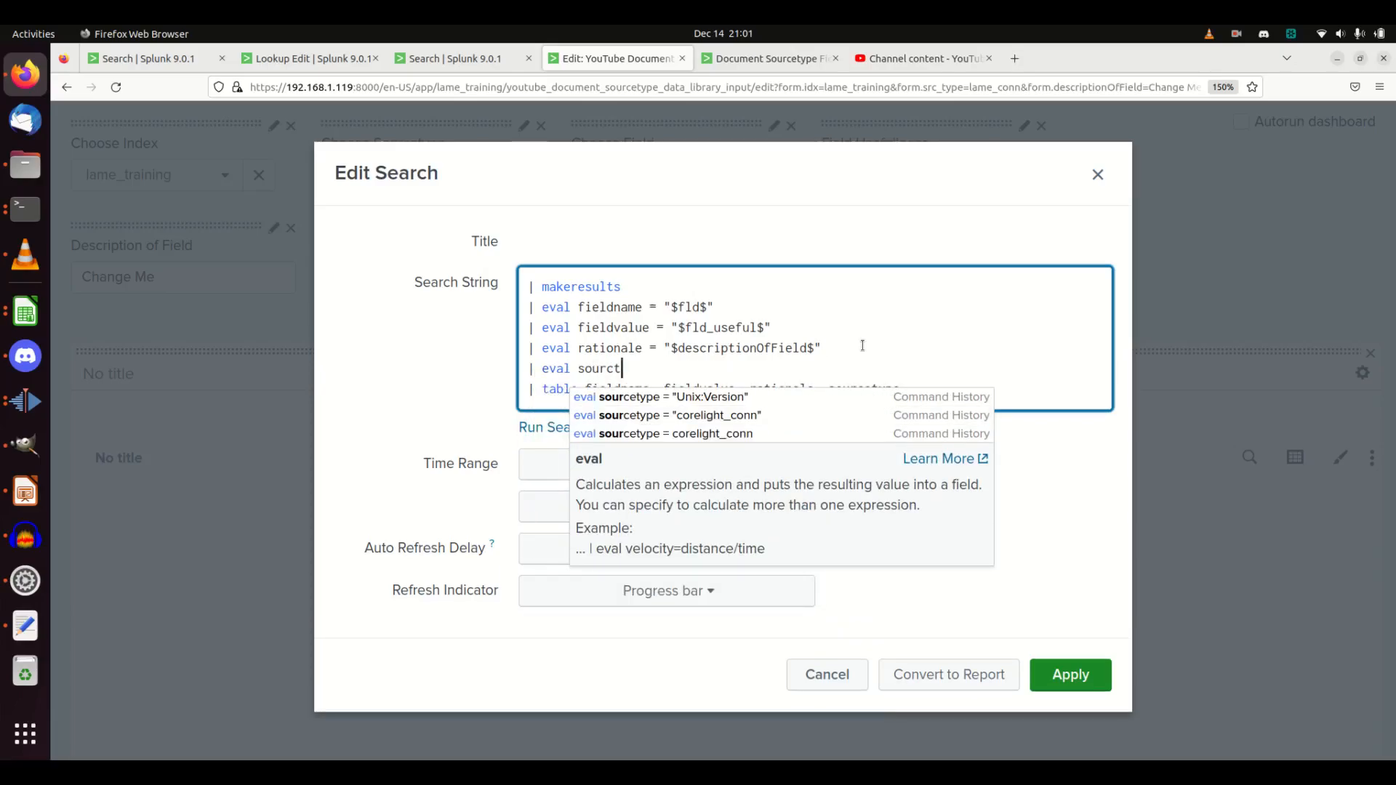
key("BackSpace")
key("BackSpace")
key("BackSpace")
key("BackSpace")
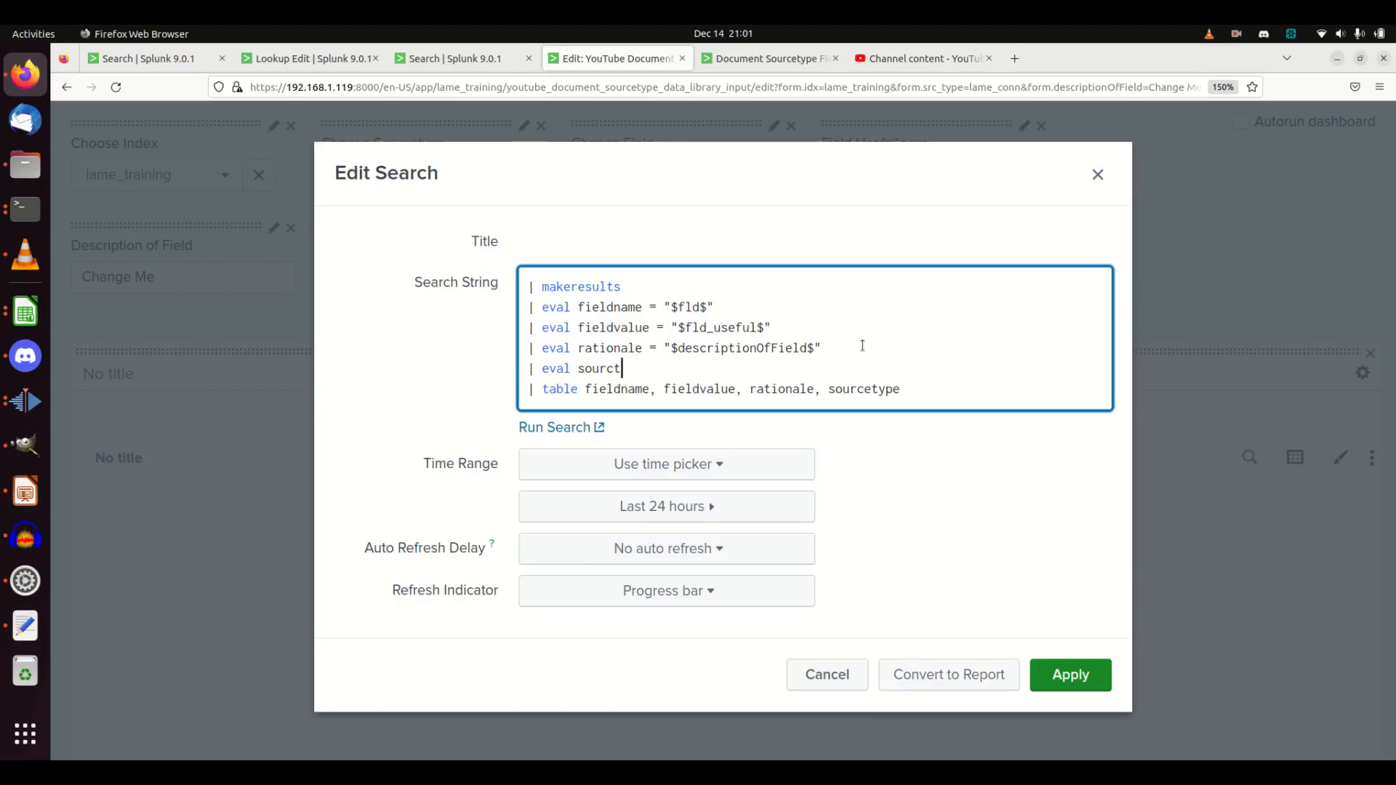
type("etype")
type(" = $s")
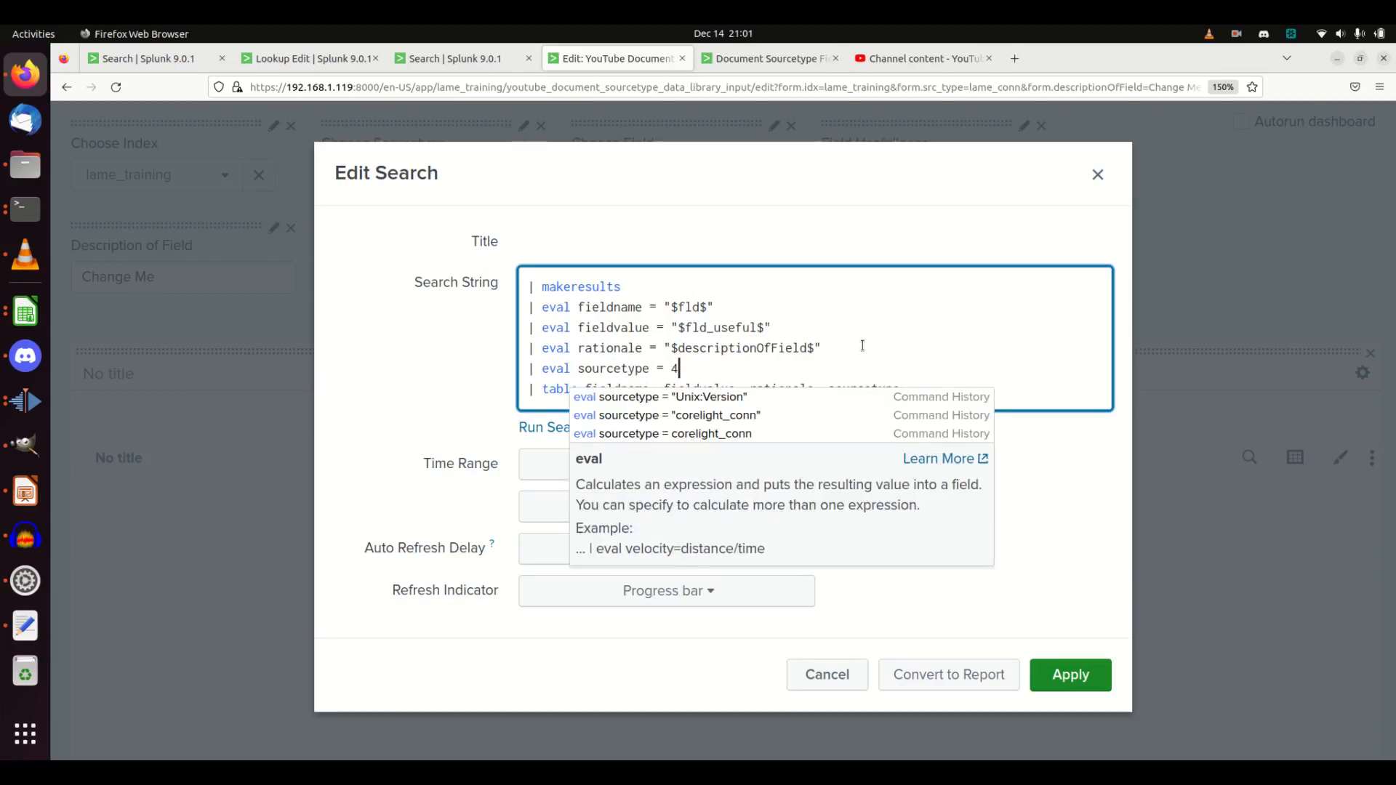
key("BackSpace")
key("BackSpace")
type("$src_type$")
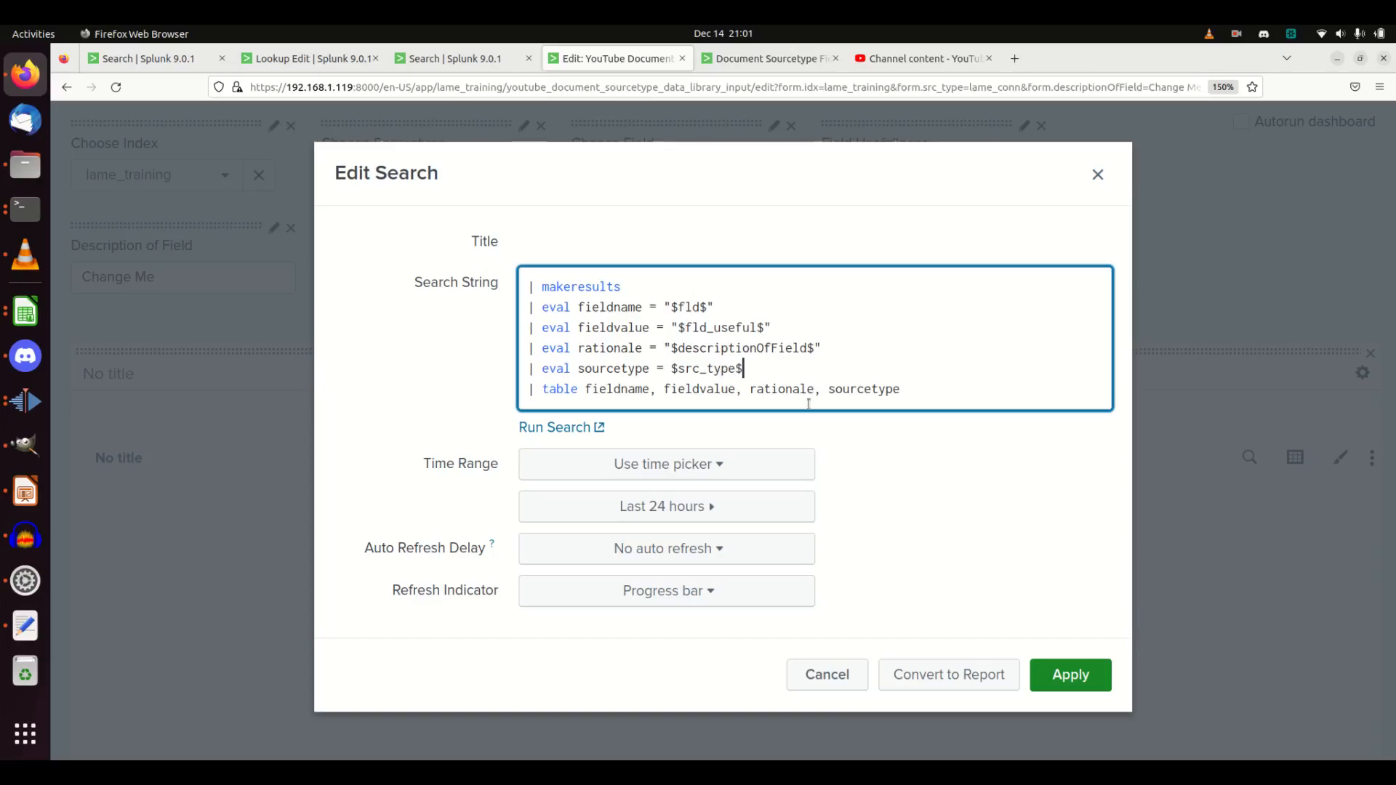
left_click(1079, 681)
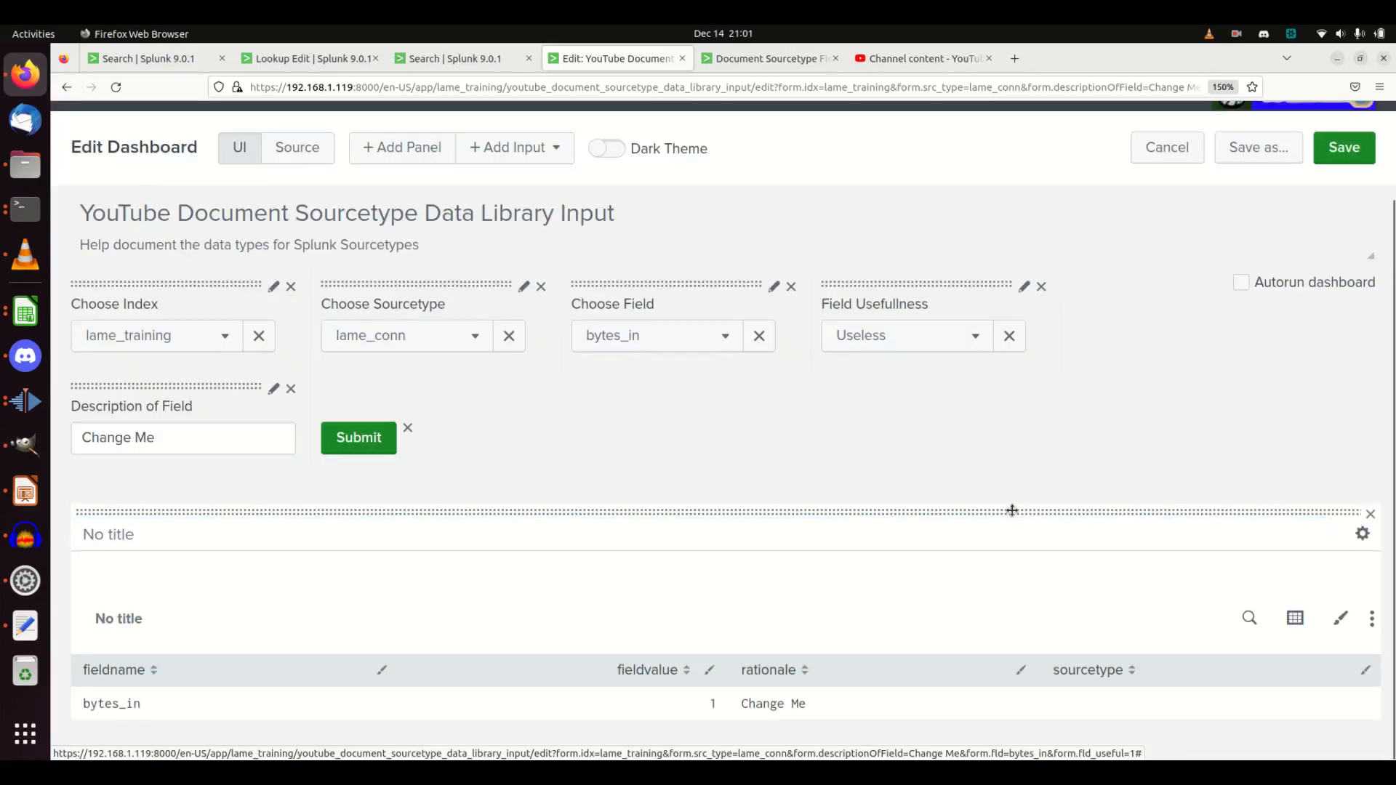
left_click(379, 440)
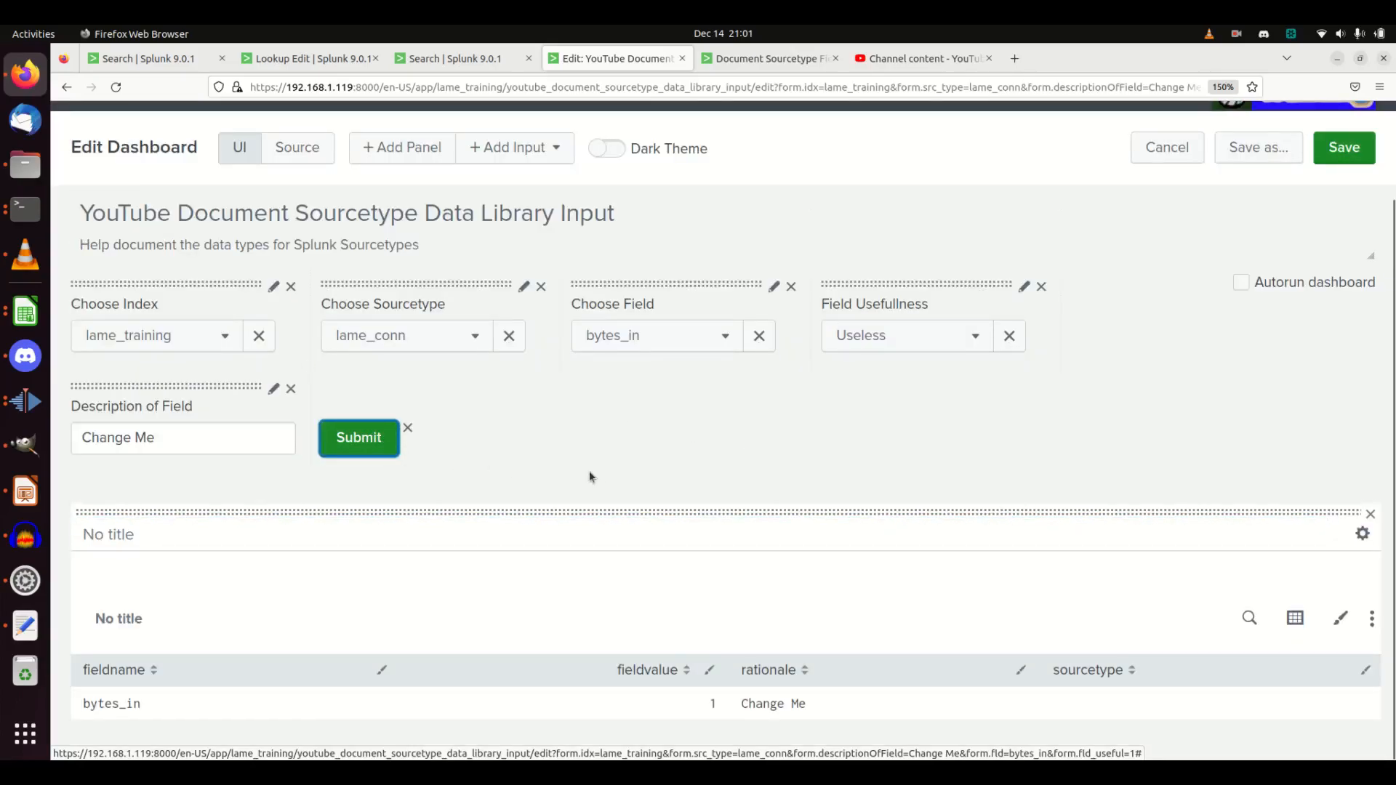
Step: Put quotes around the token in the sourcetype eval so it reads "$src_type$", and apply the search
left_click(1250, 618)
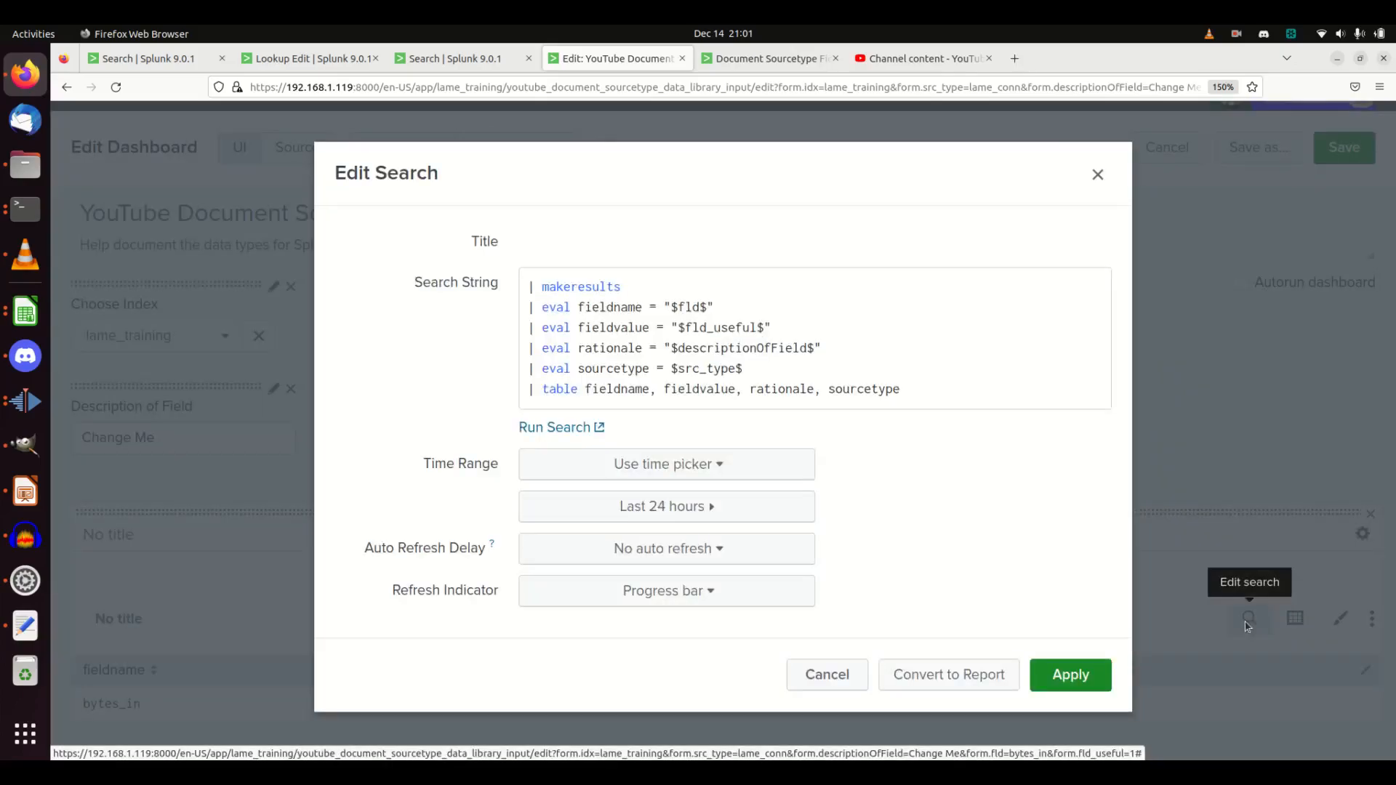
left_click(672, 370)
type("\"")
key("Right")
key("Right")
key("Right")
key("Right")
key("Right")
key("Right")
key("Right")
key("Right")
key("Right")
key("Right")
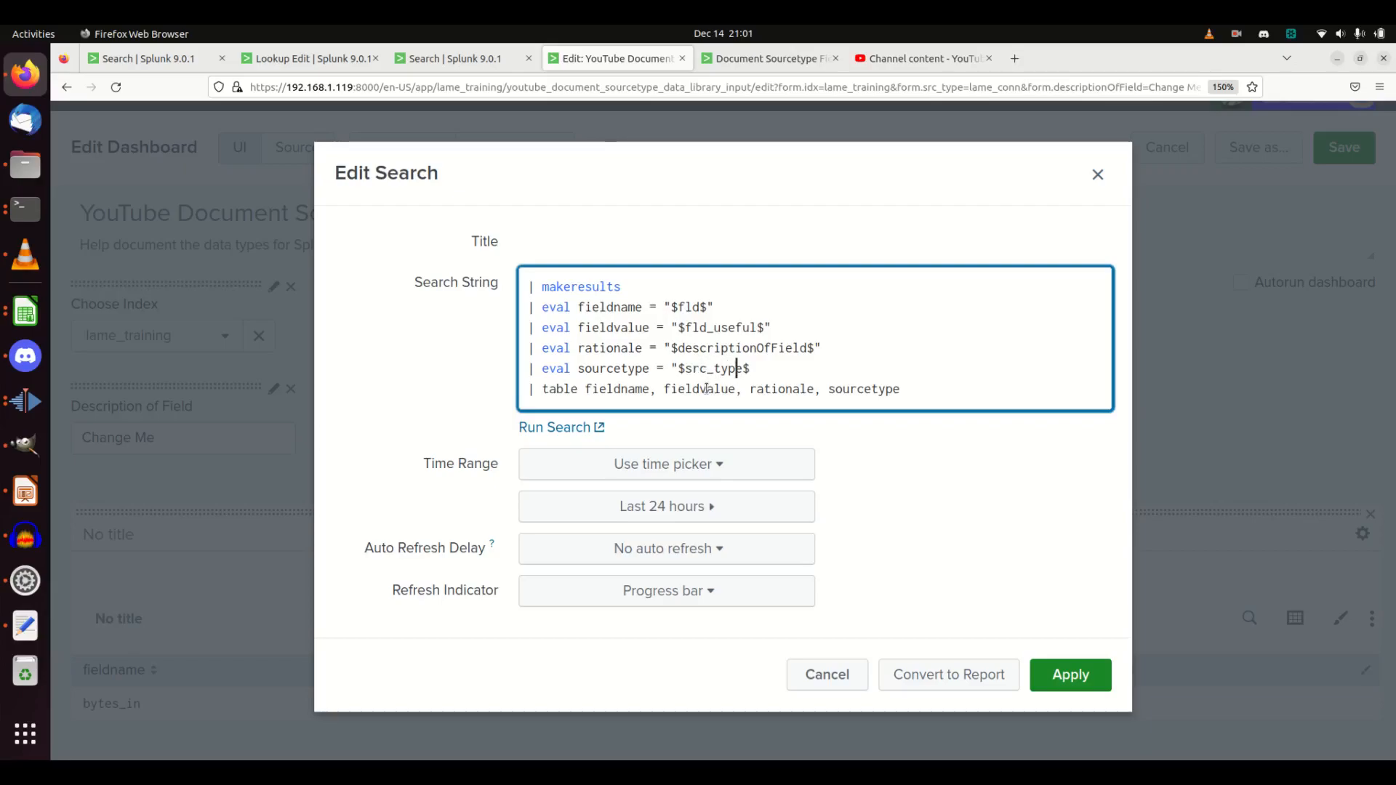
type("\"")
left_click(1067, 674)
left_click(947, 605)
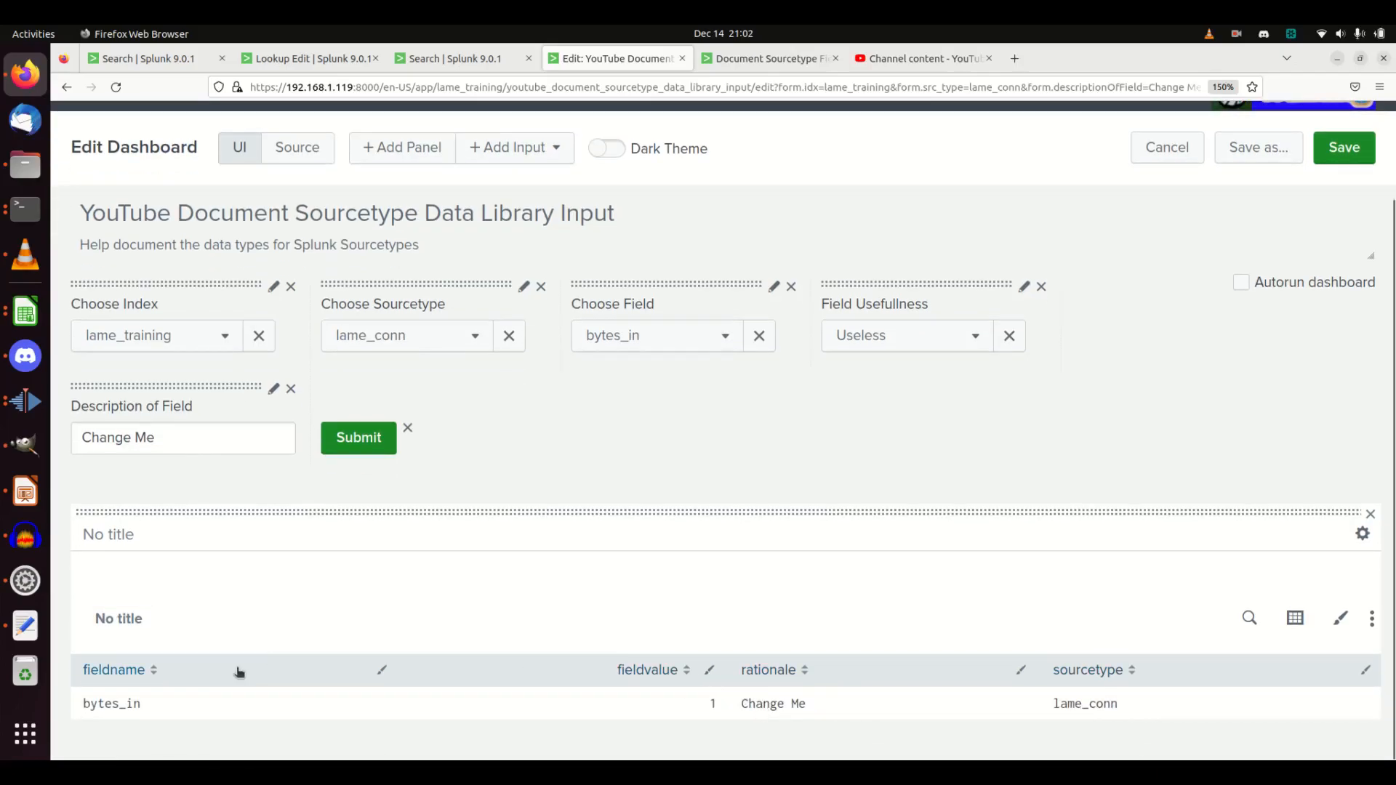
Step: Check the SourcetypeInfo lookup's columns and add the line | outputlookup SourcetypeInfo append=true below the search's table command
left_click(333, 60)
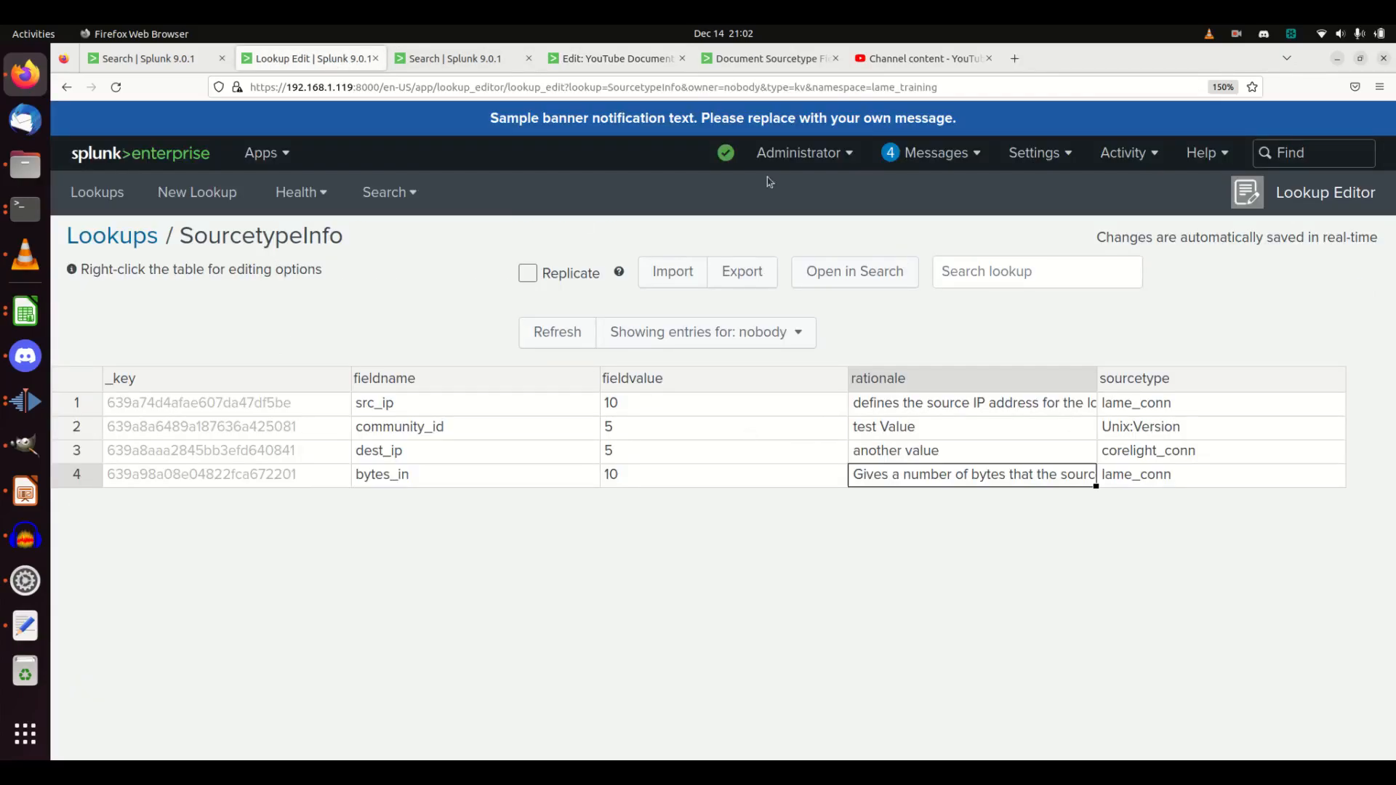
left_click(618, 59)
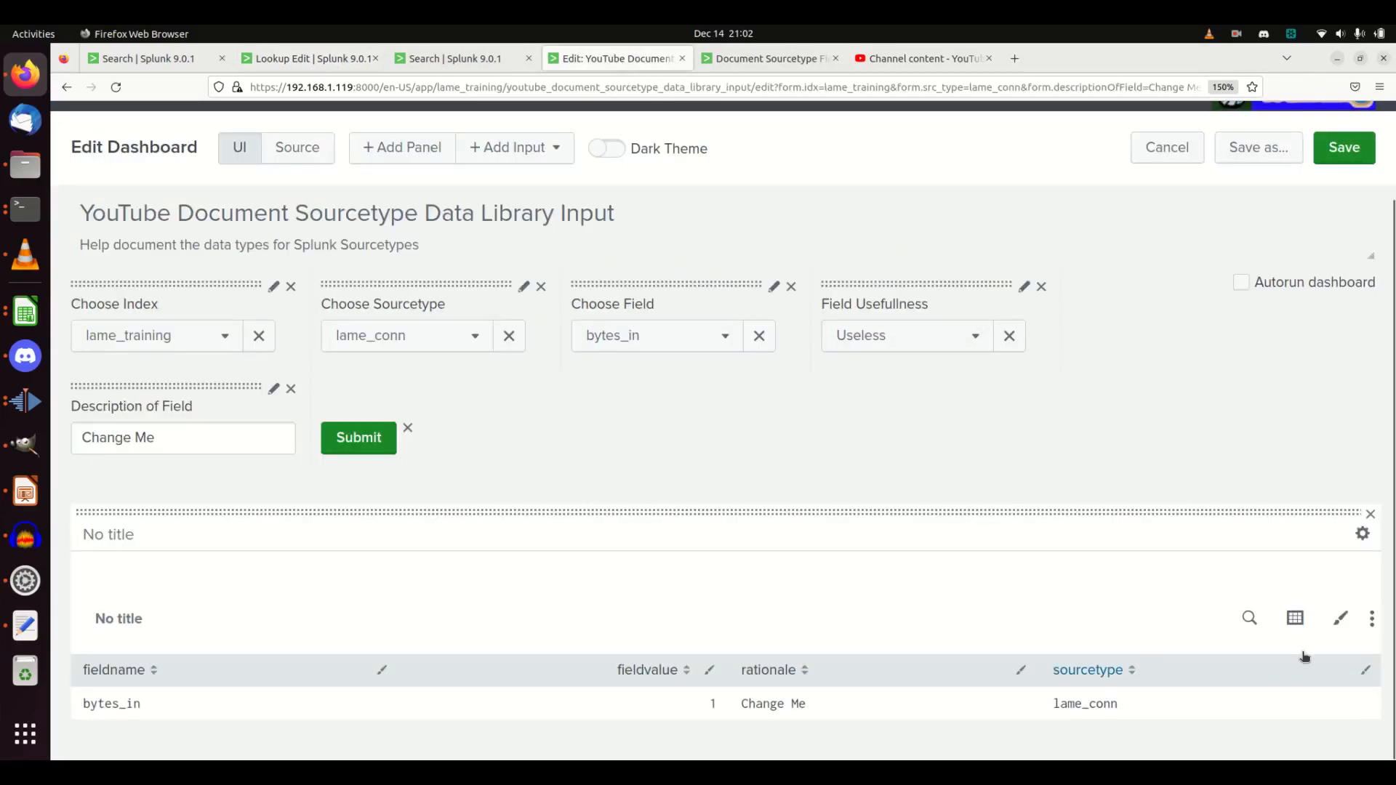
left_click(1249, 617)
left_click(922, 385)
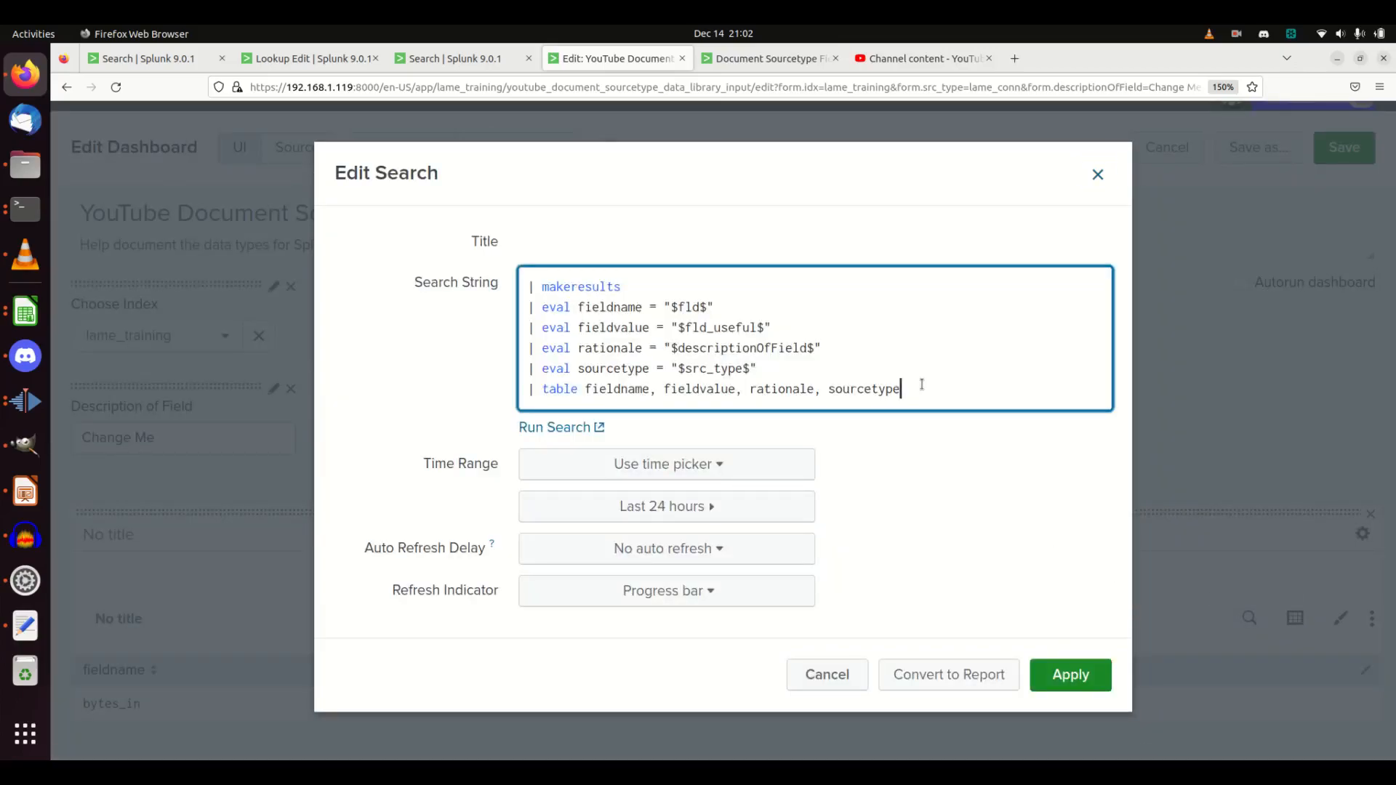
key("Return")
type("| outputlookup")
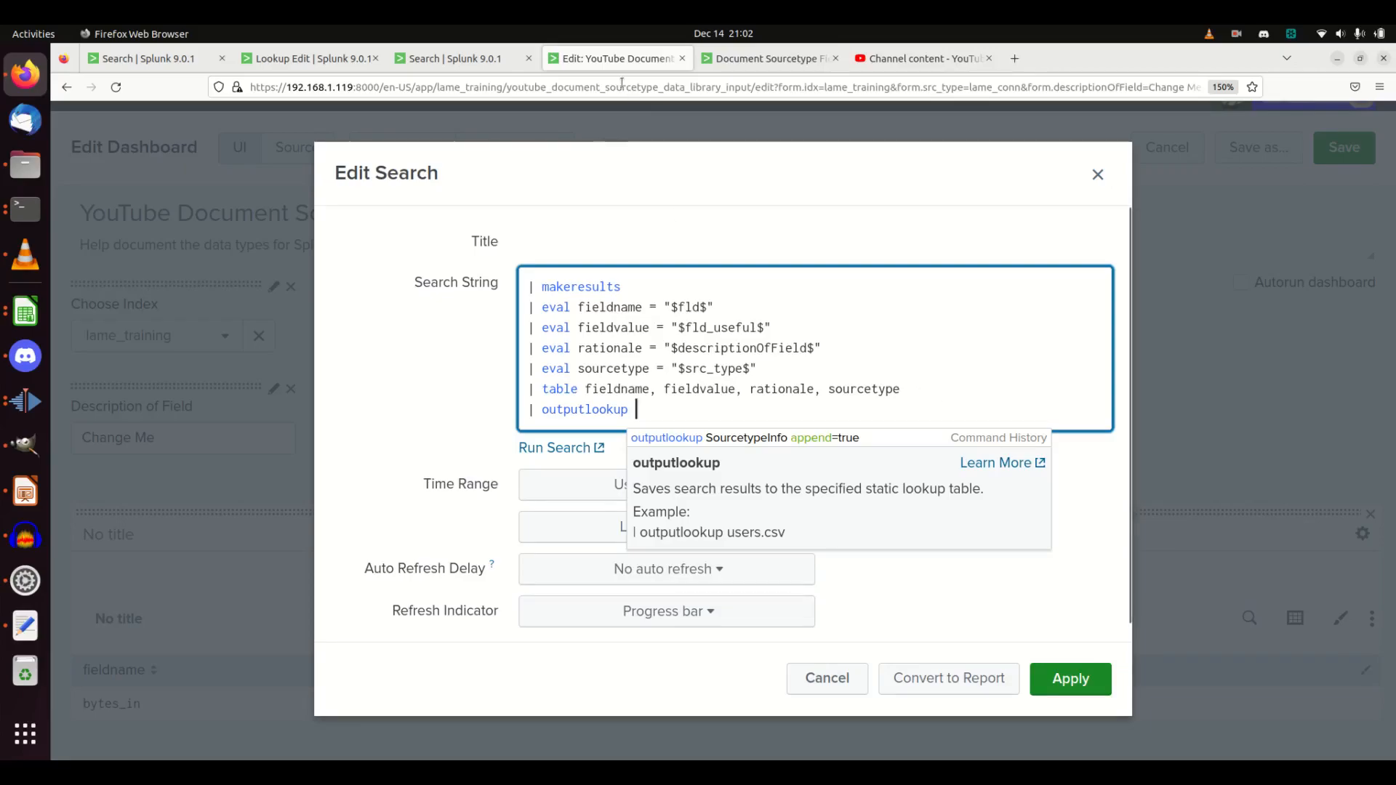
left_click(331, 69)
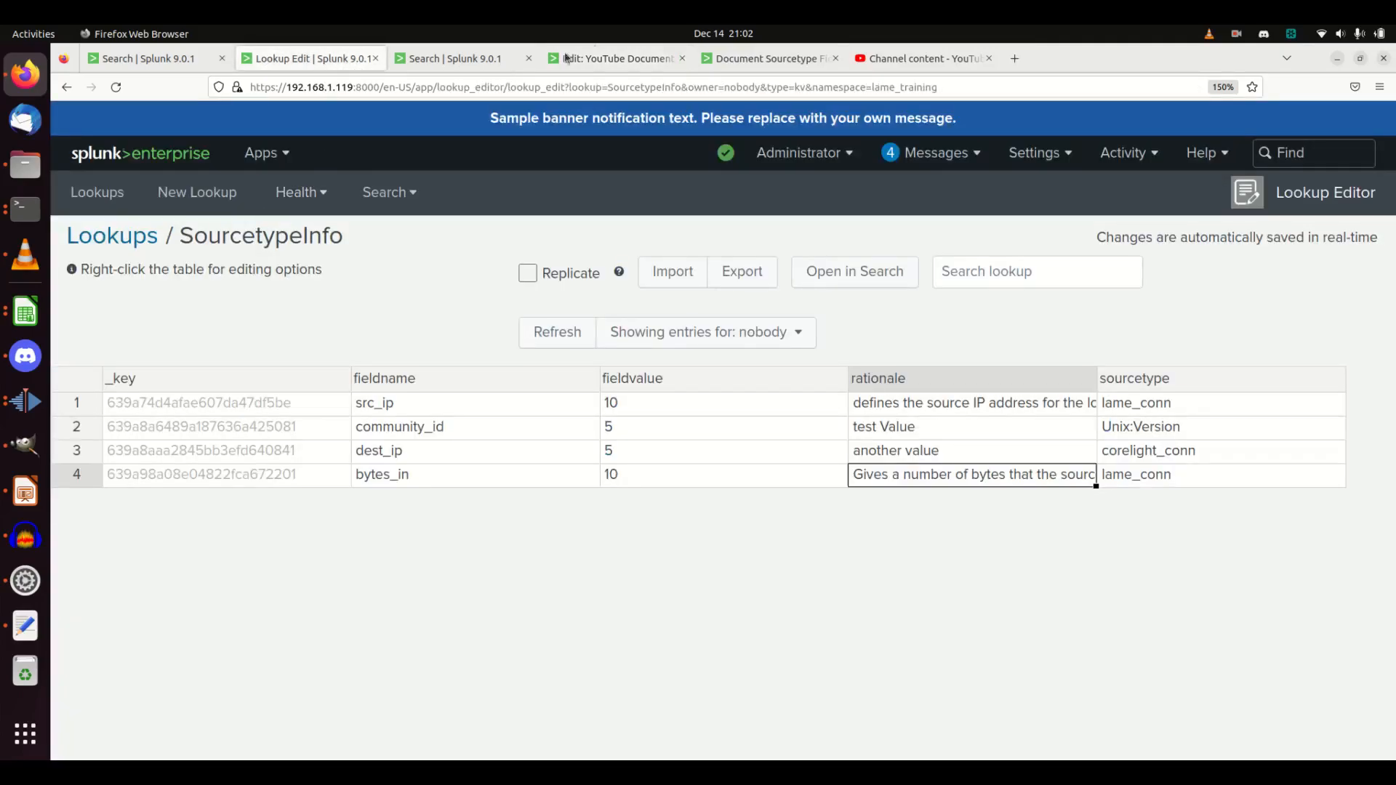
left_click(616, 61)
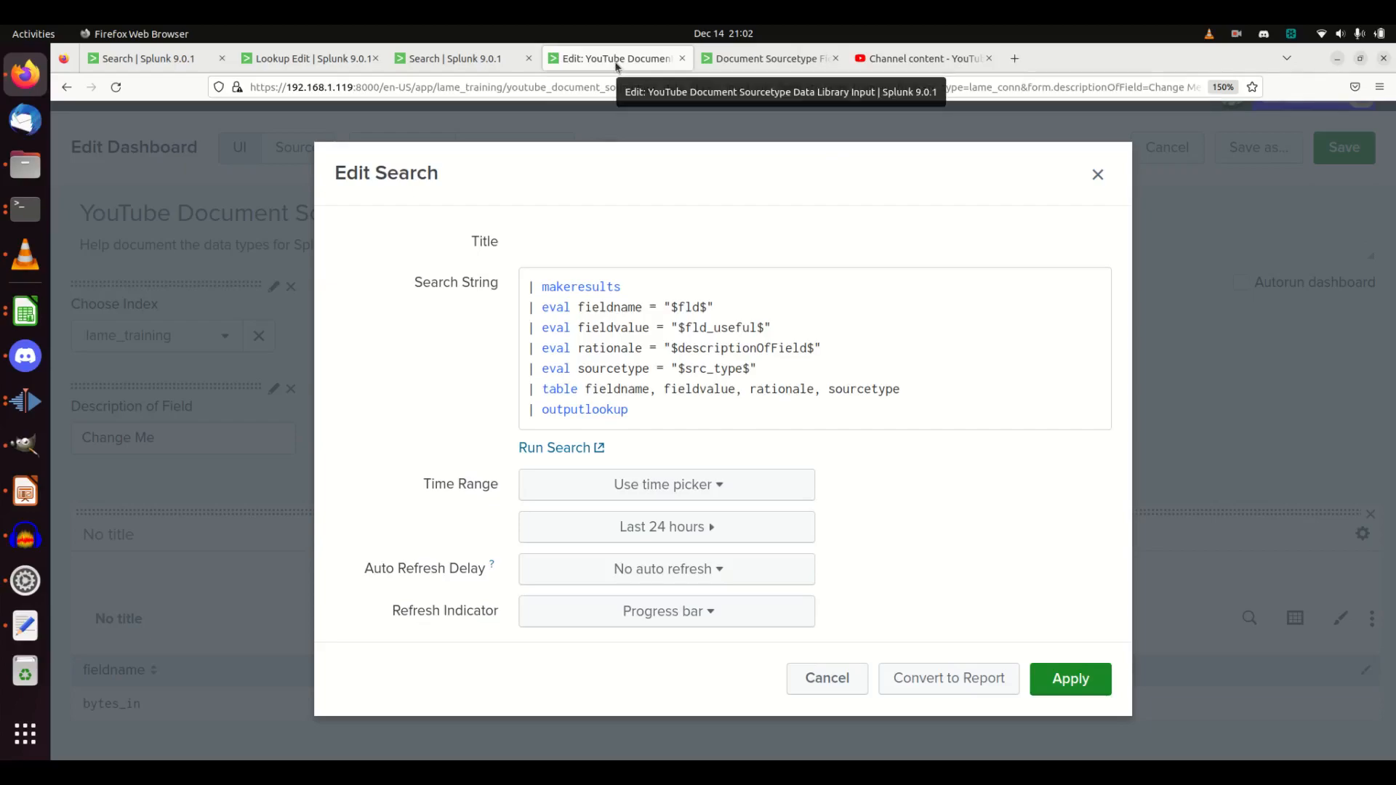
left_click(653, 410)
type("sourc")
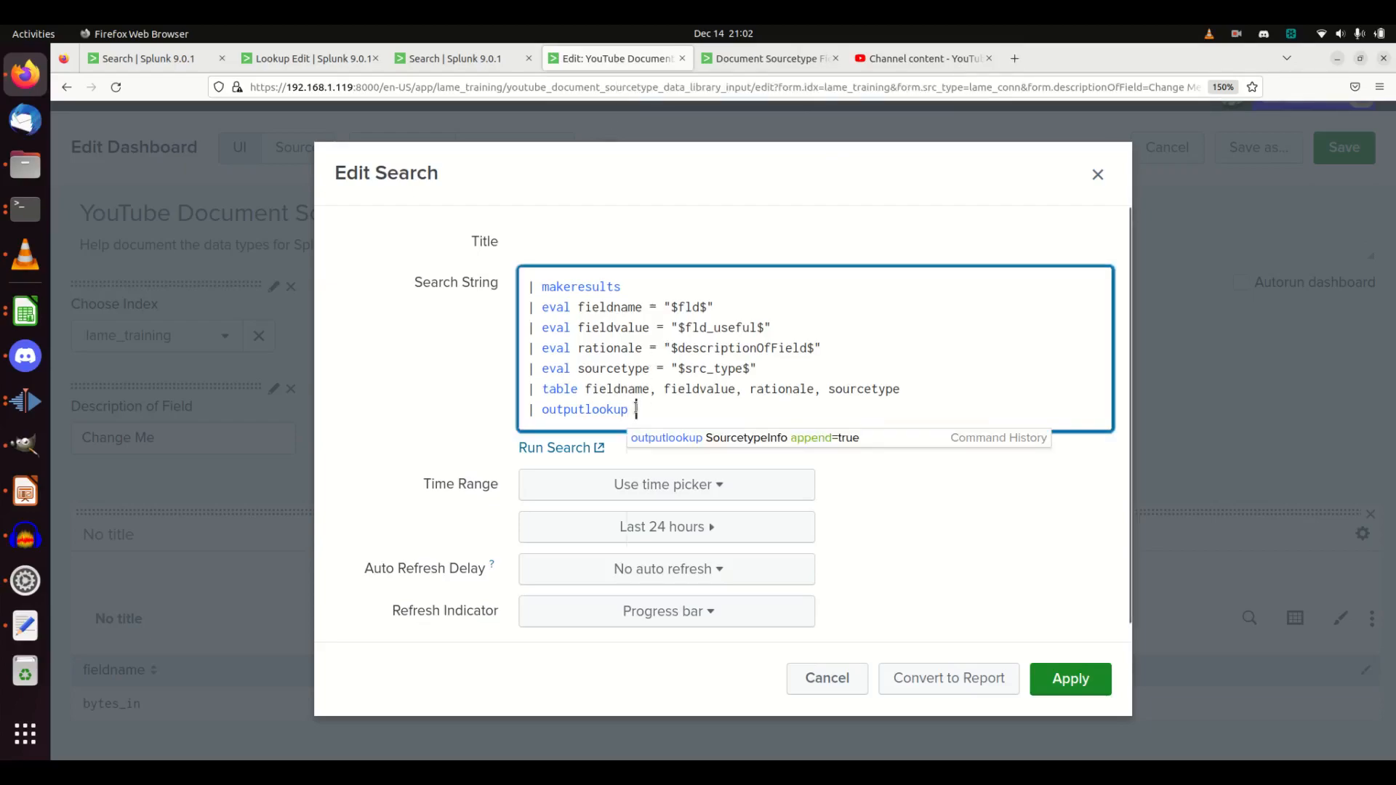
type("etype")
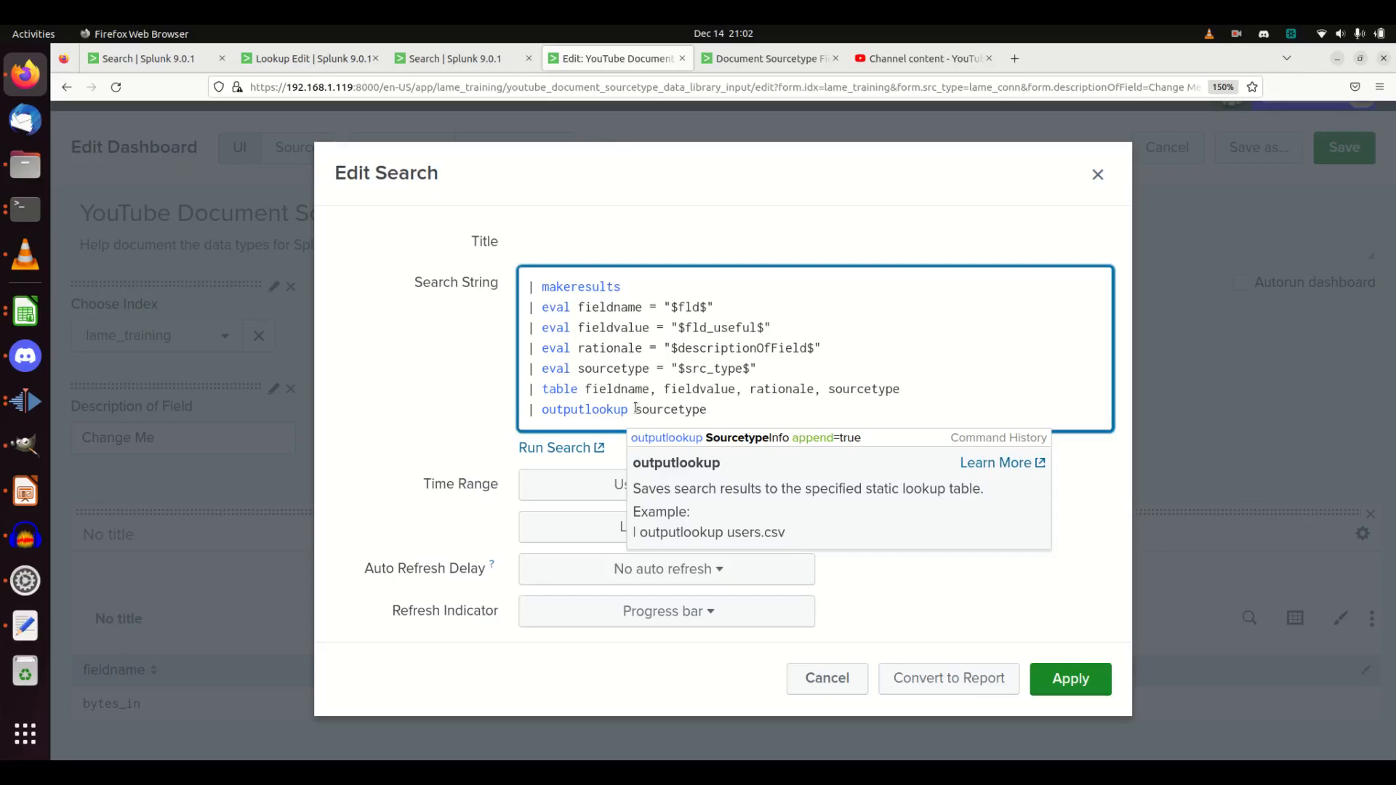
type("i")
key("Down")
key("Return")
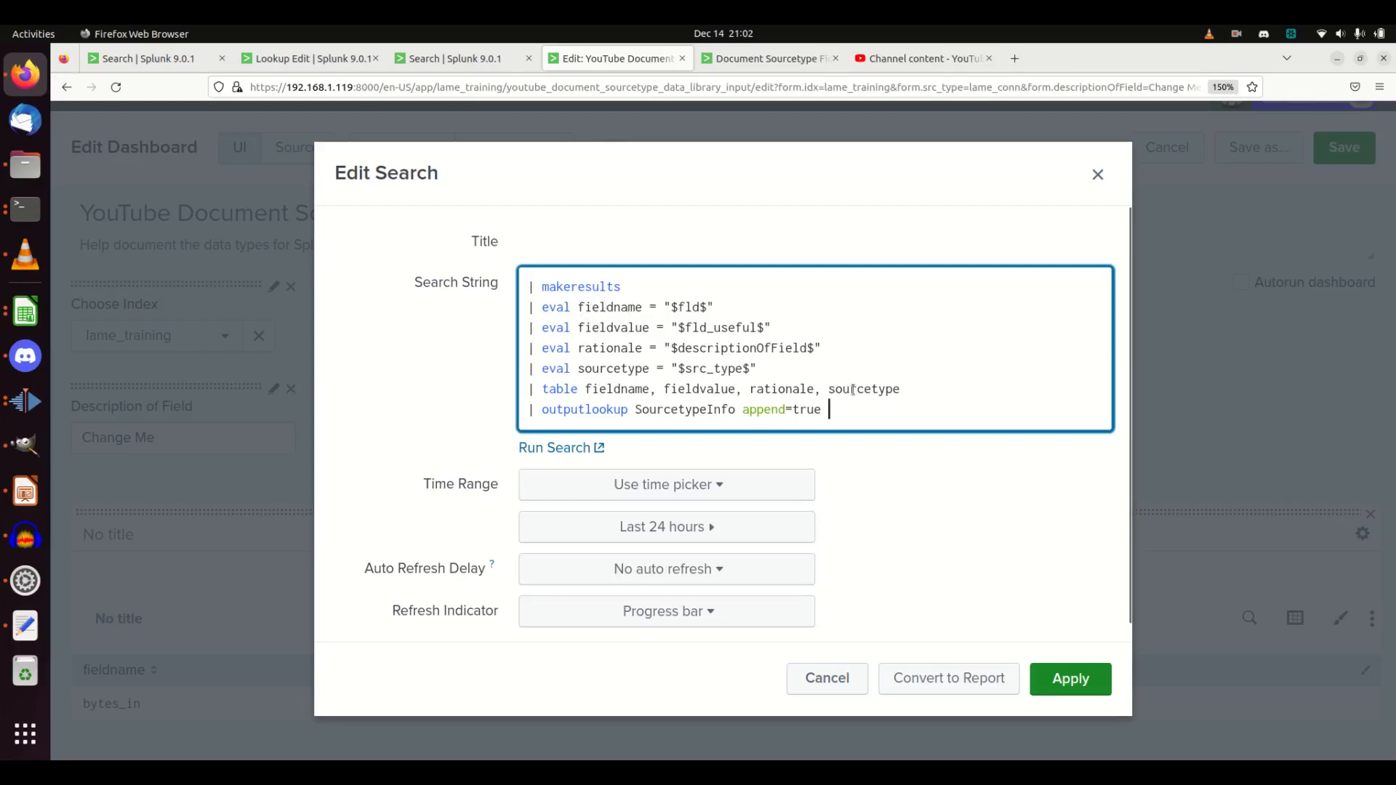
Step: Remove the outputlookup line from the table's search and apply the search
left_click_drag(887, 410, 512, 419)
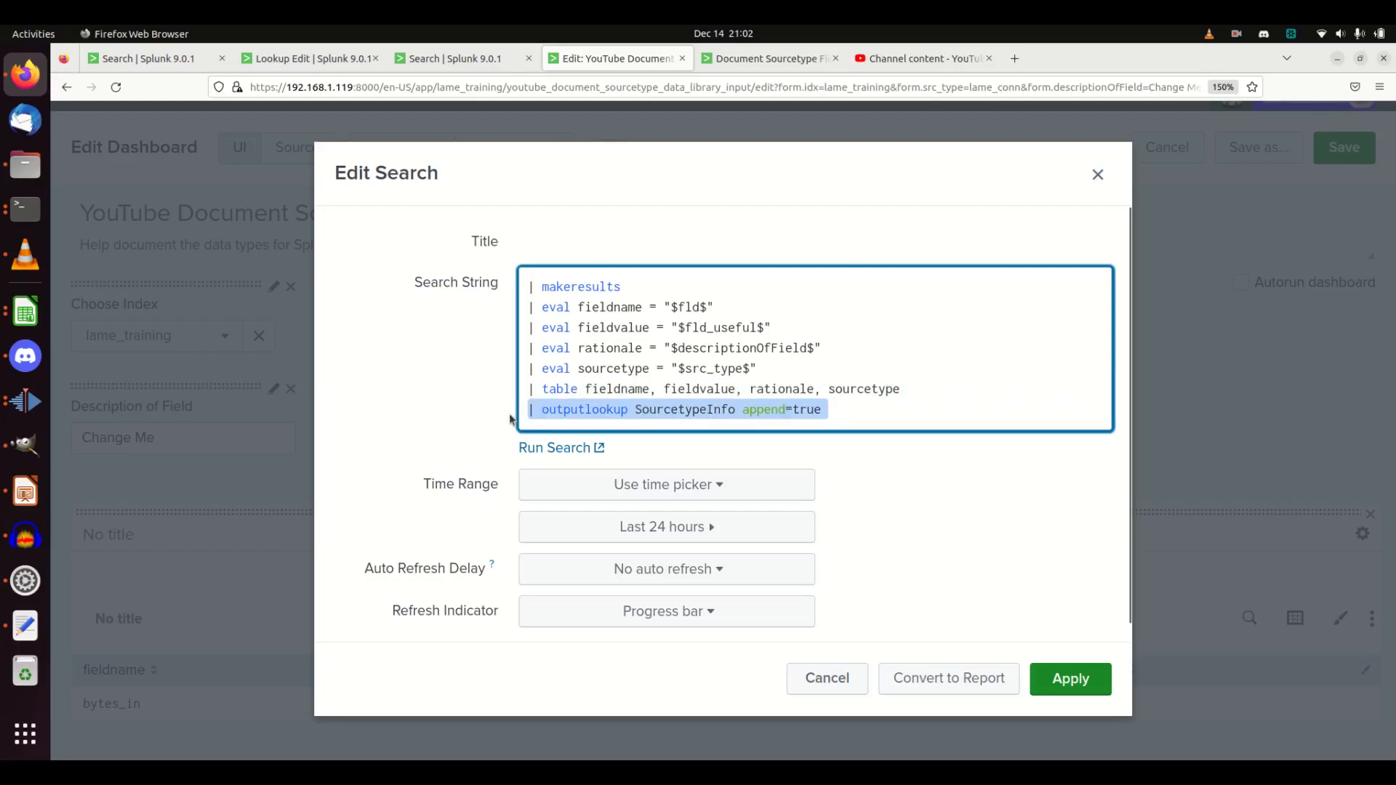
key("BackSpace")
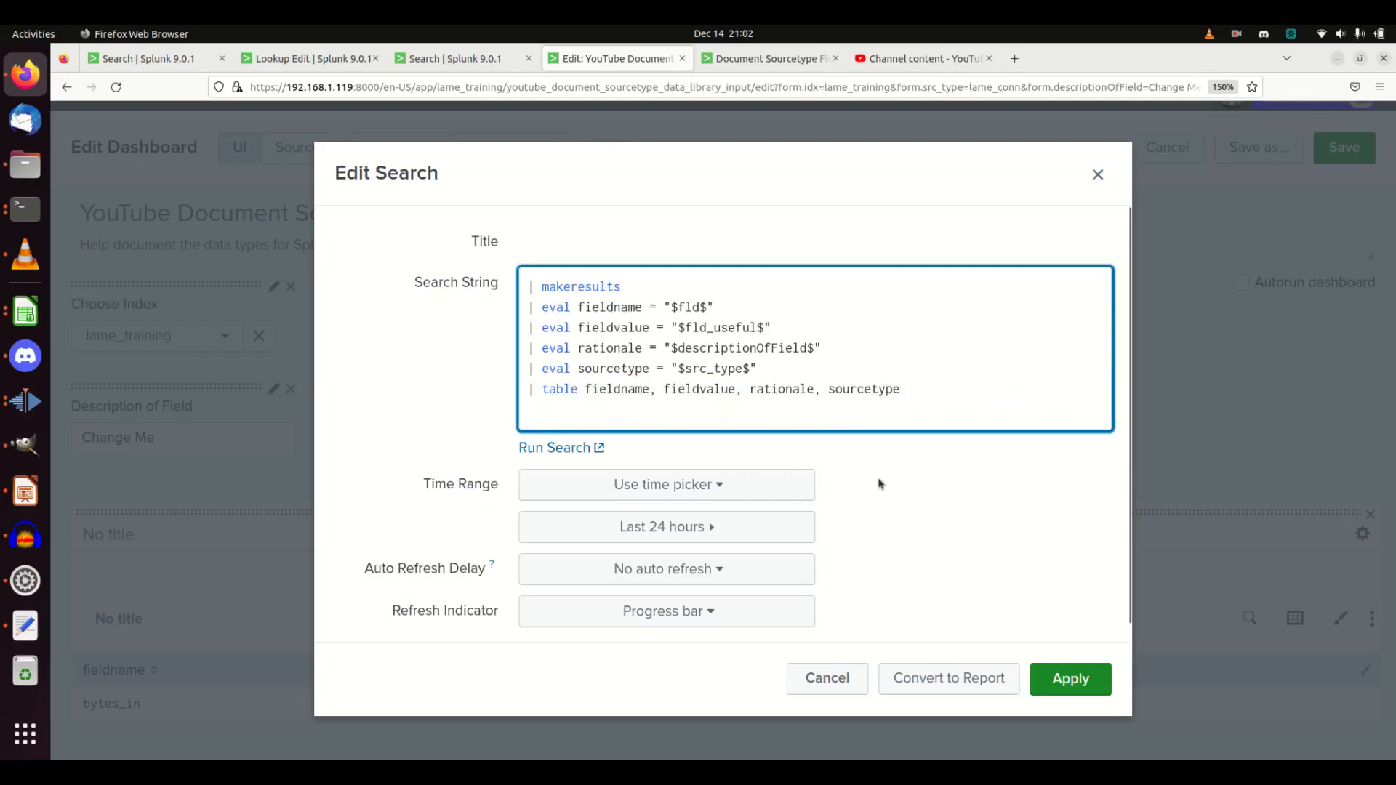
left_click(1072, 678)
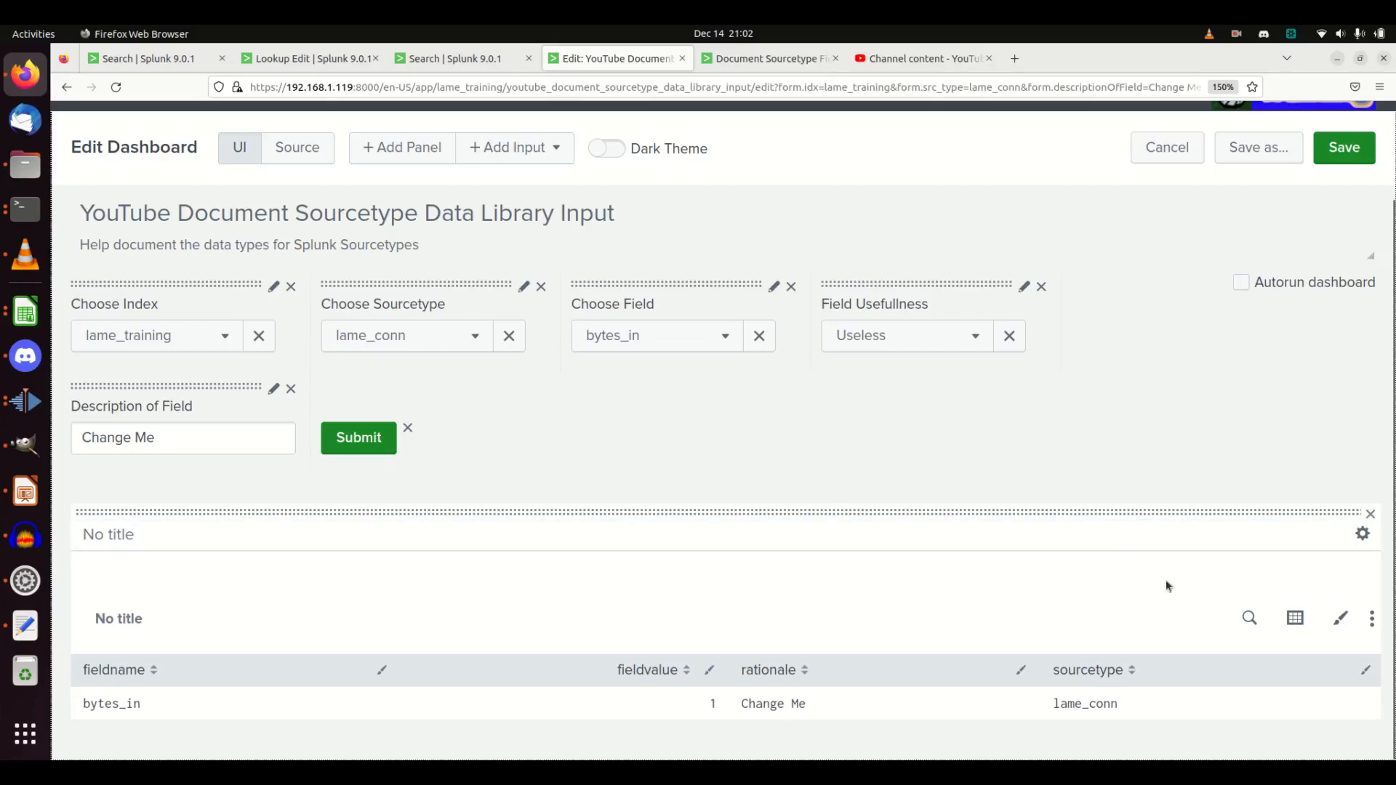
Step: Add the line | where rationale != "Change Me" below the table command and apply the search
left_click(1245, 615)
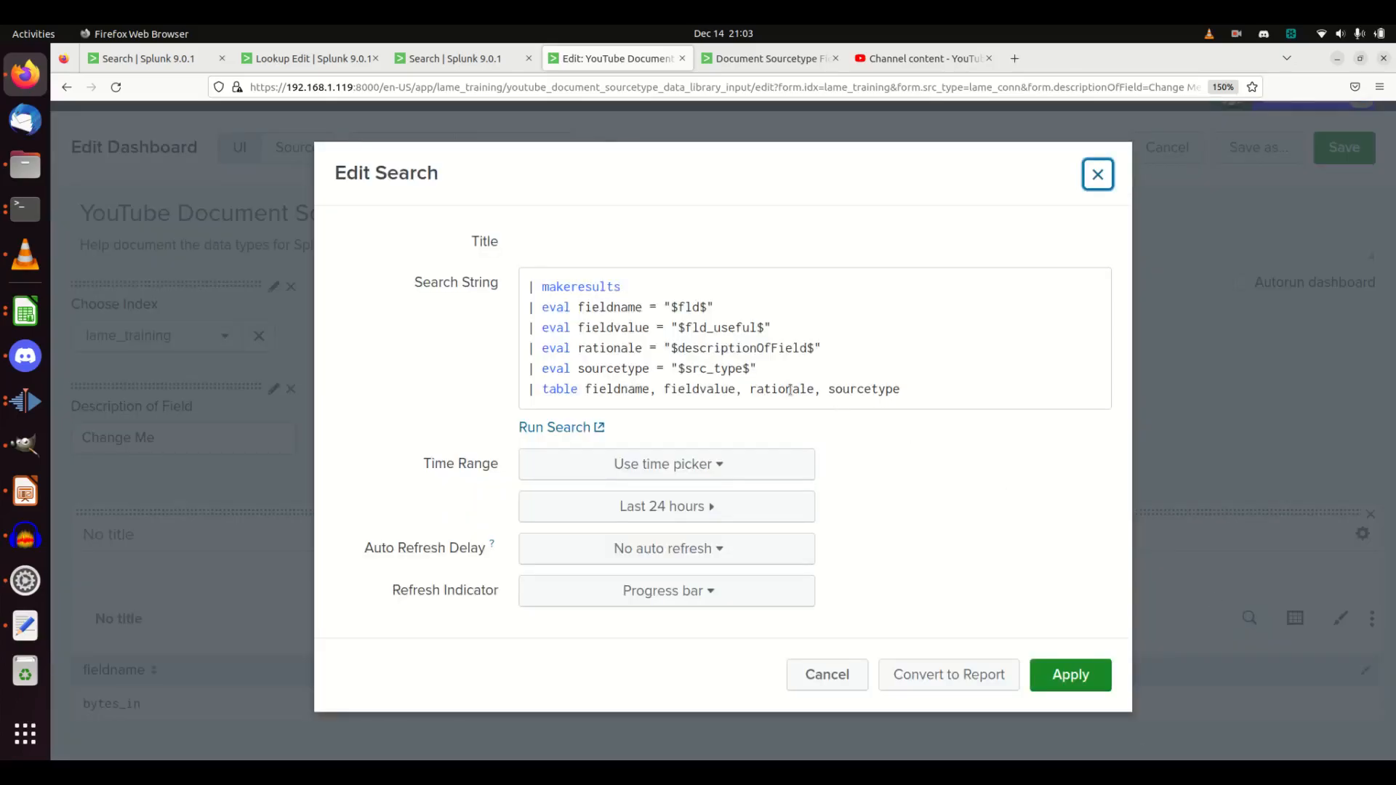
left_click(915, 387)
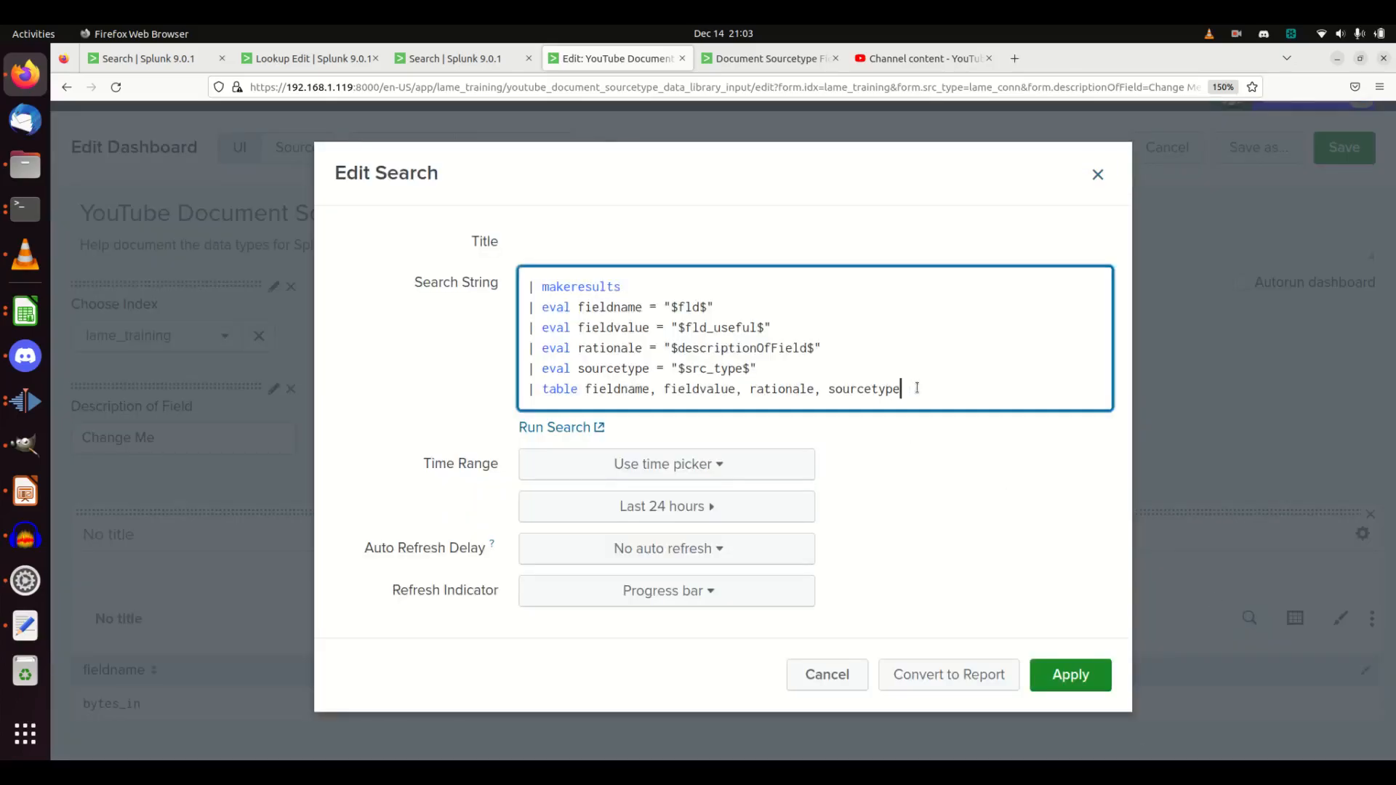
key("Return")
type("| where")
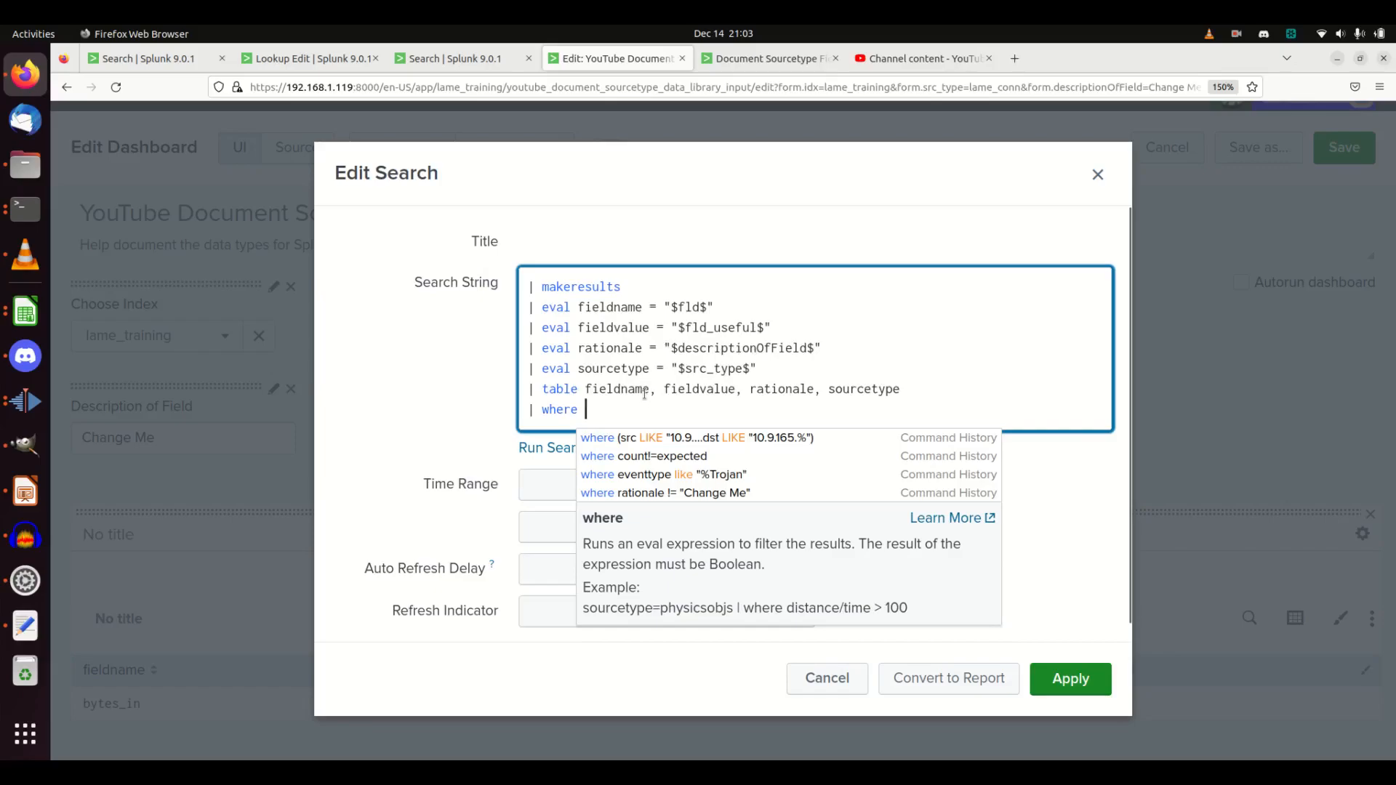
type(" rationale")
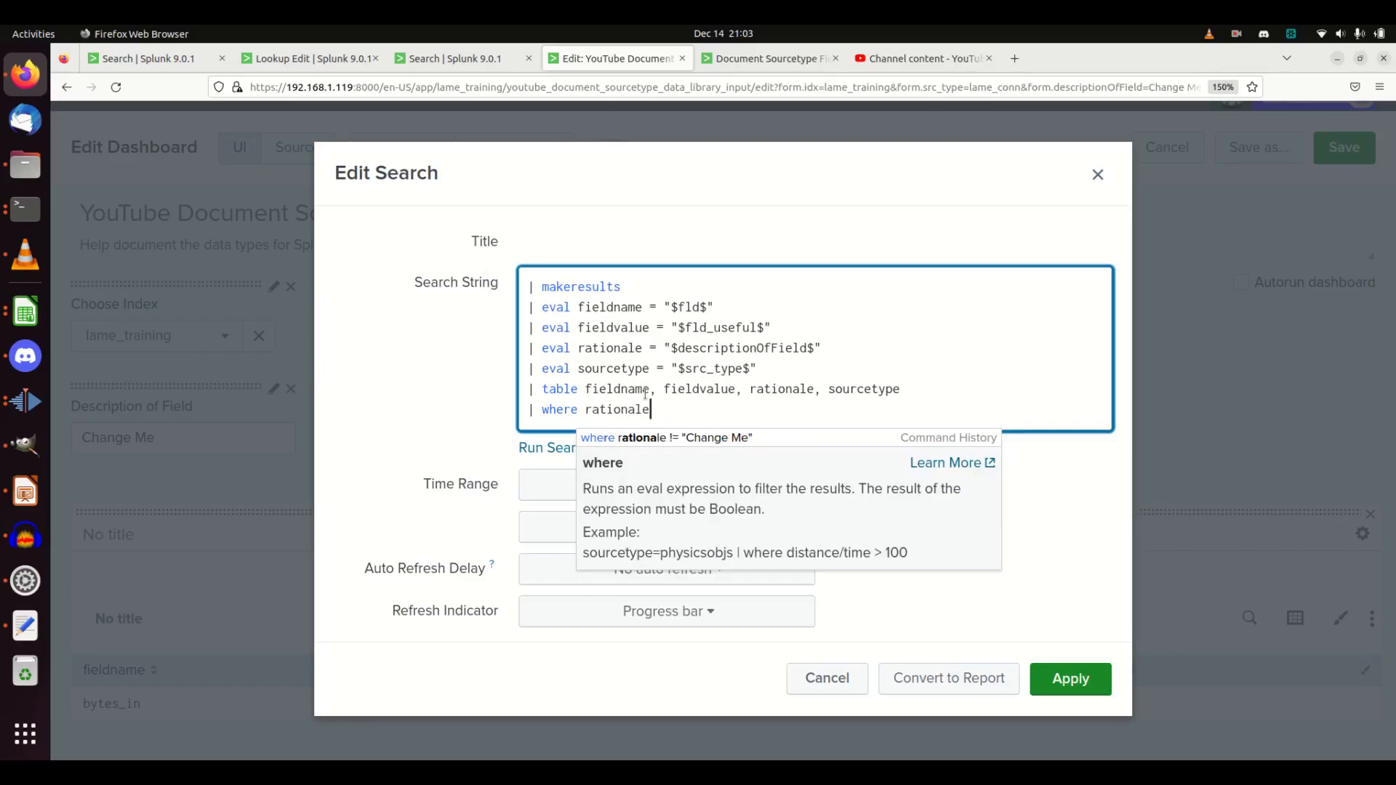
type(" !=")
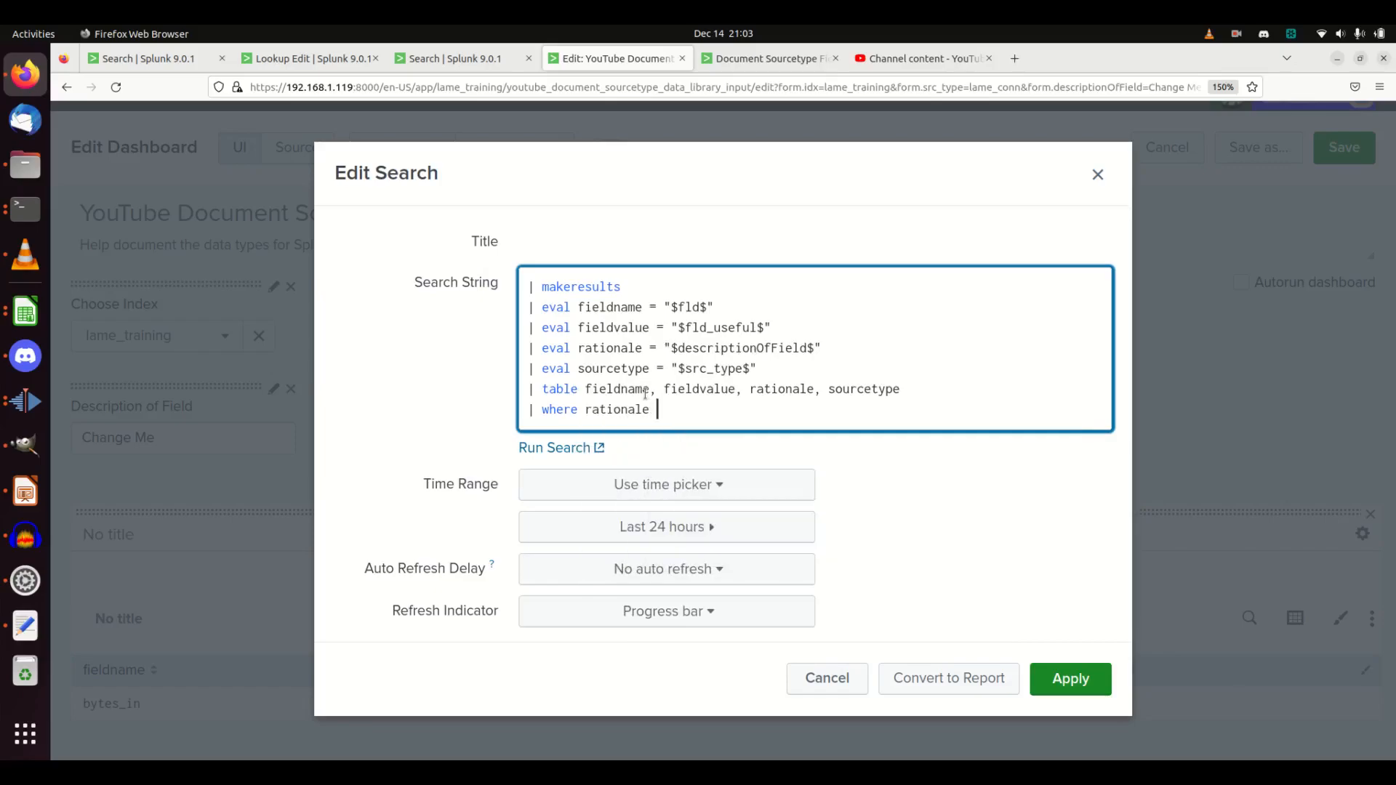
type(" \"Change")
key("BackSpace")
key("BackSpace")
key("BackSpace")
key("BackSpace")
key("BackSpace")
type("hange Me\"")
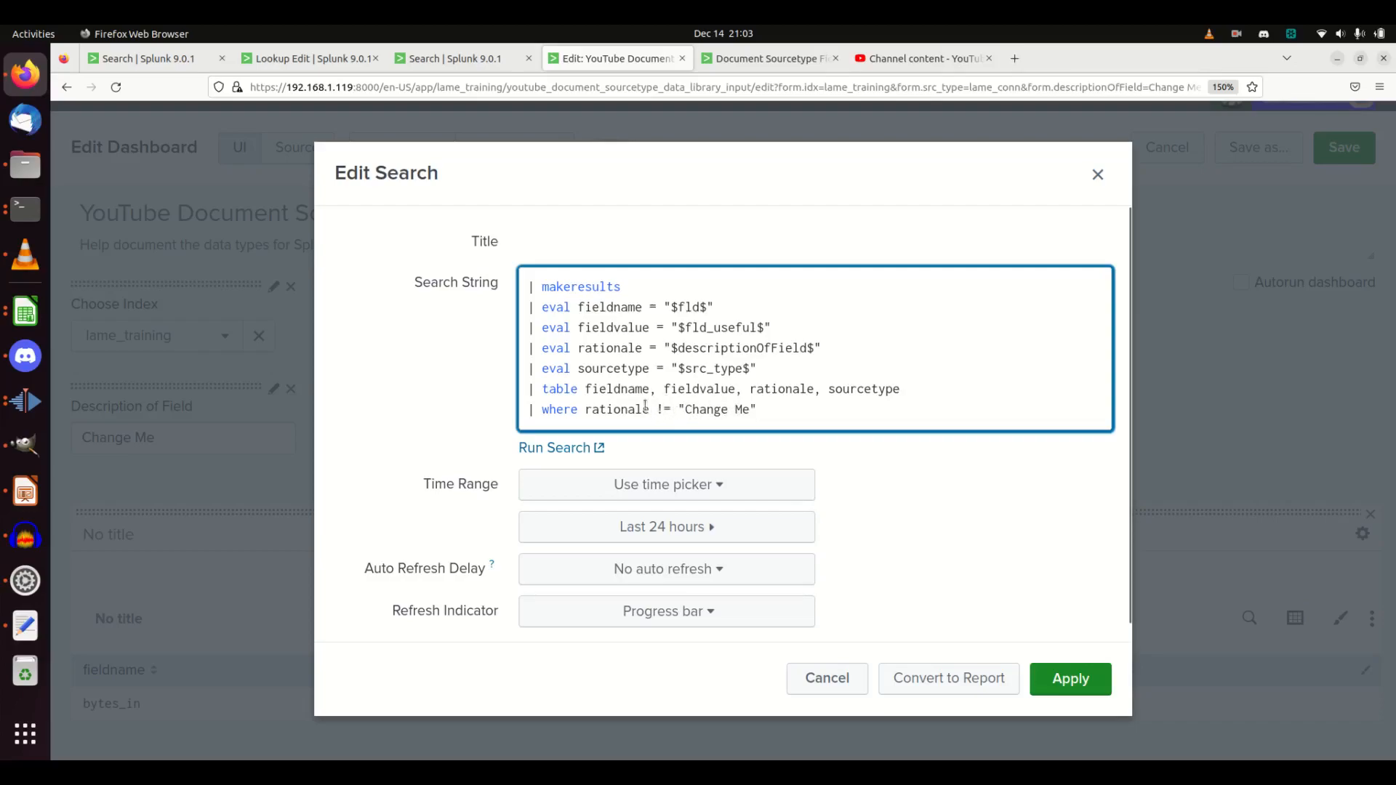
left_click(1069, 678)
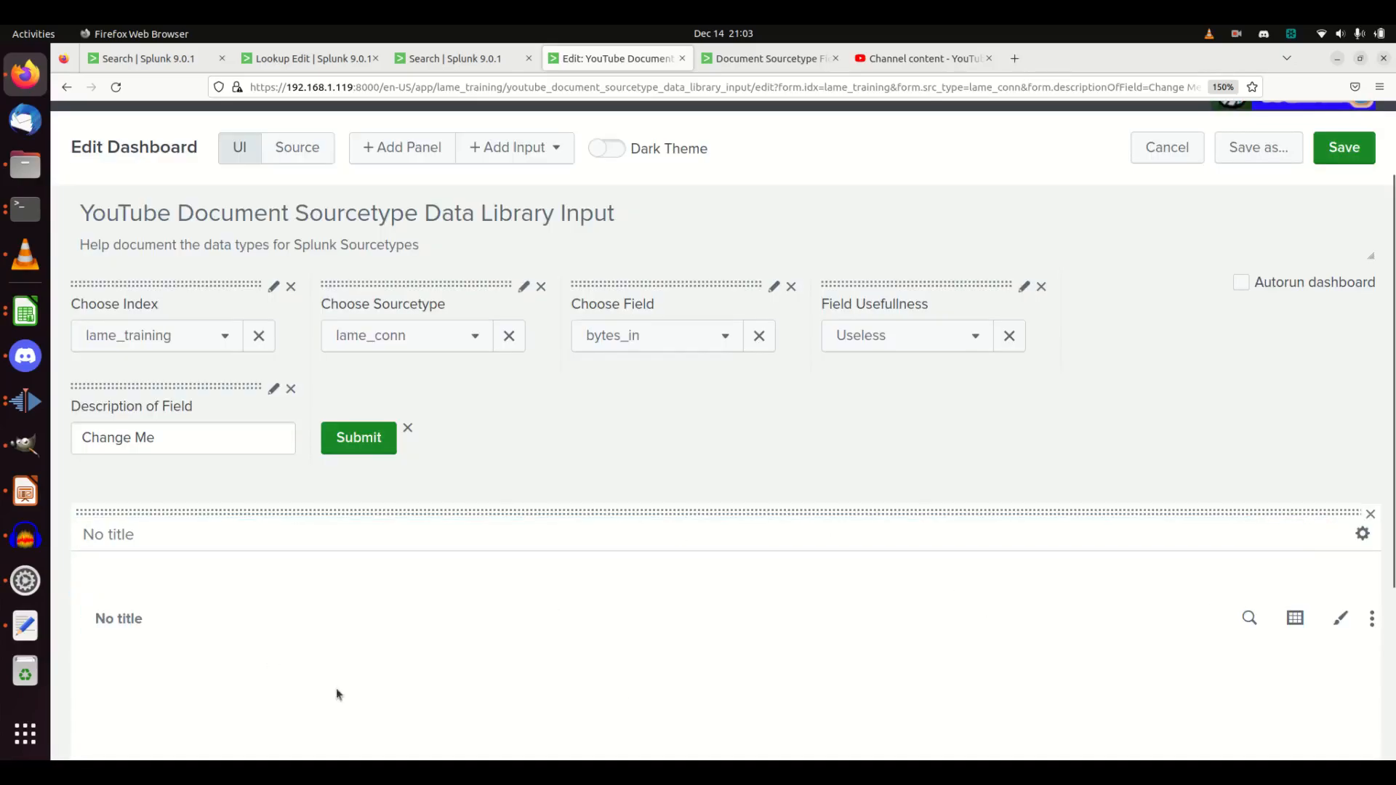
Step: Set the Description of Field input to "some value" and submit the inputs
double_click(168, 444)
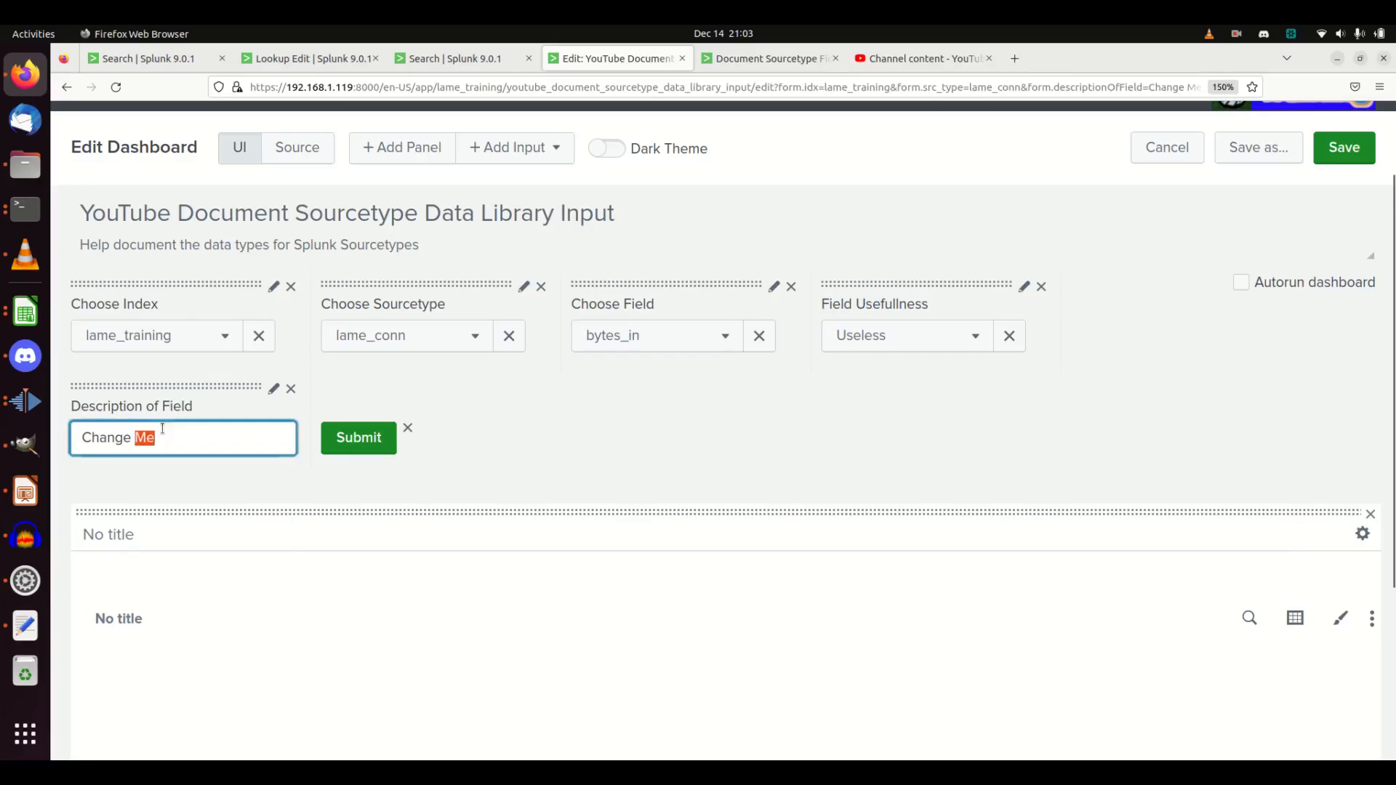
key("BackSpace")
key("BackSpace")
key("BackSpace")
key("BackSpace")
key("BackSpace")
key("BackSpace")
key("BackSpace")
type("some value")
left_click(358, 442)
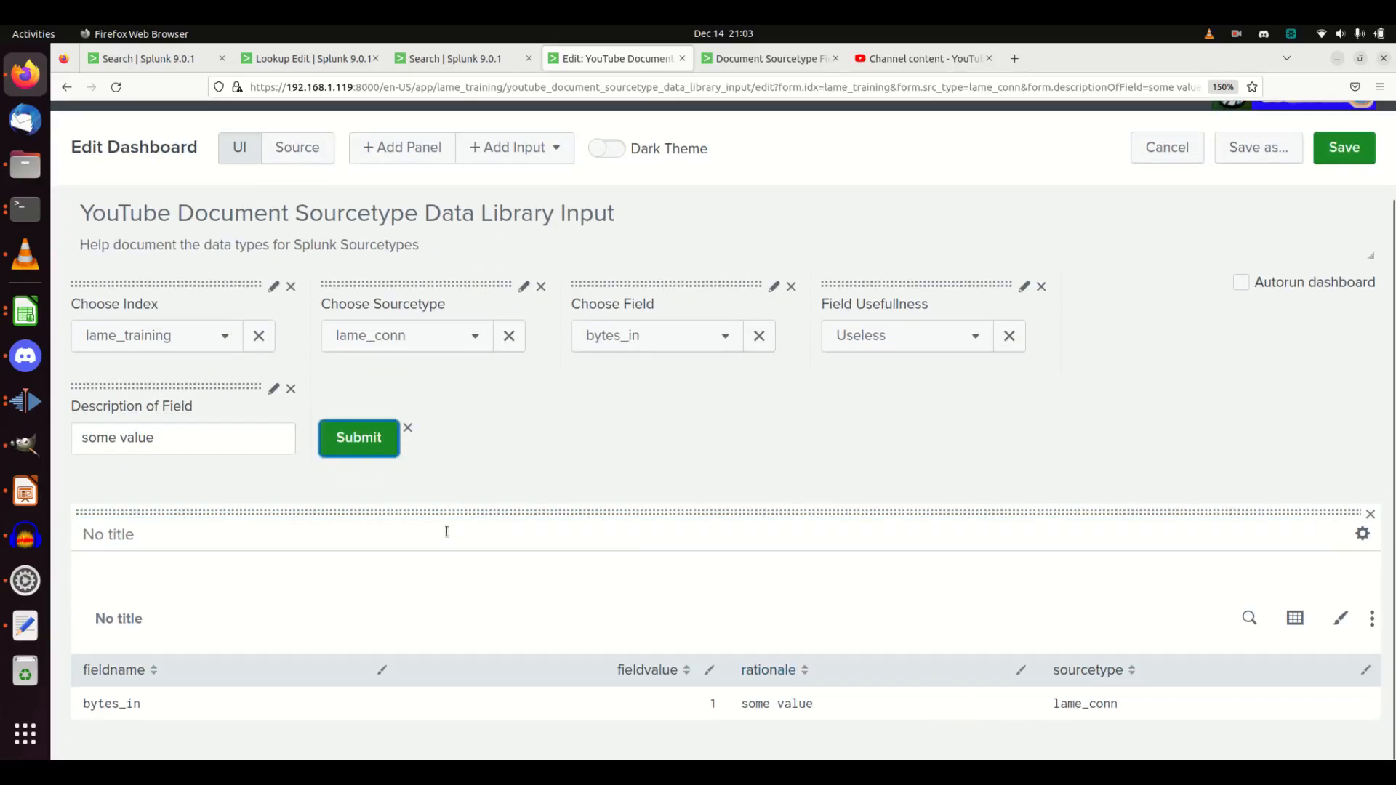
Step: Set the Description of Field input back to "Change Me" and submit the inputs
double_click(207, 431)
left_click(202, 426)
key("Delete")
key("Delete")
key("Delete")
key("Delete")
key("Delete")
key("Delete")
key("Delete")
key("Delete")
type("Change Me")
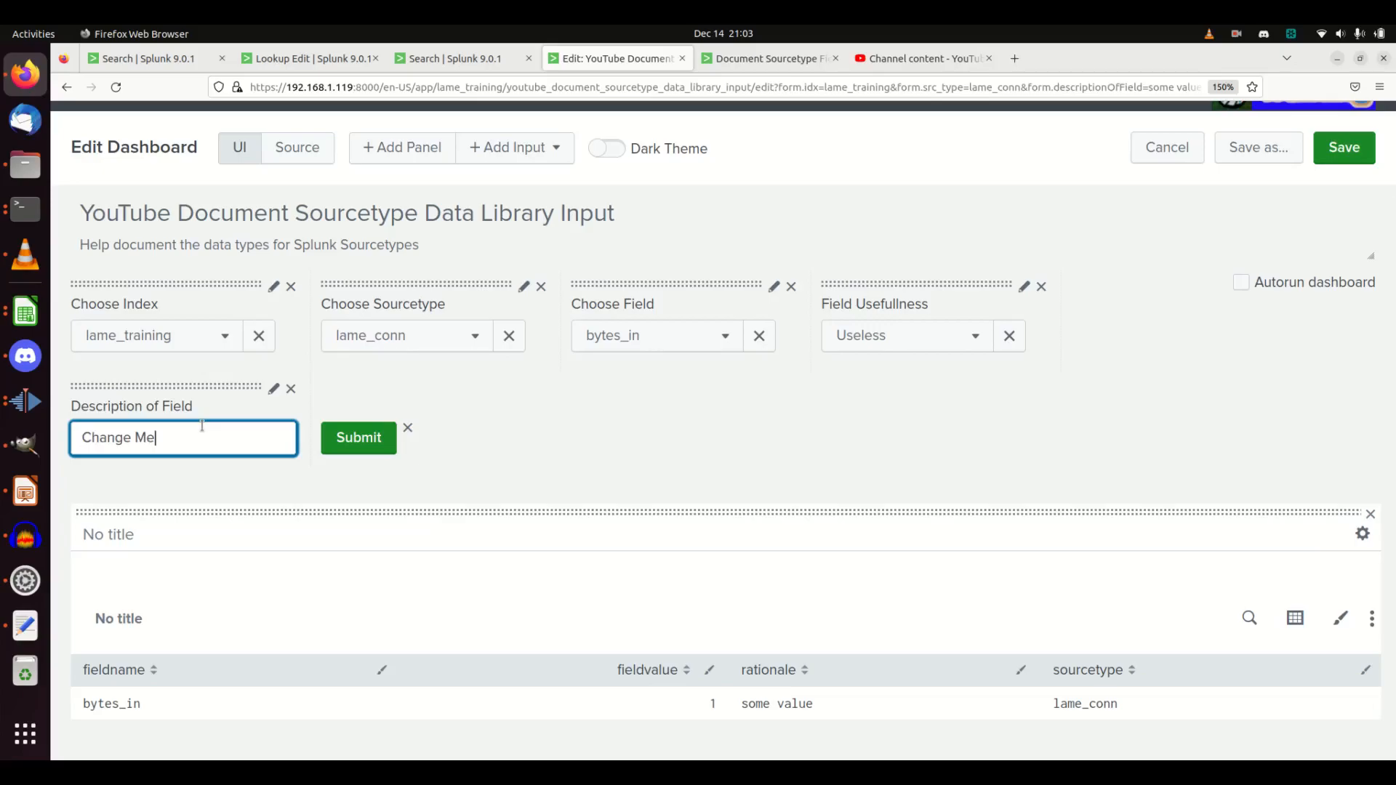
left_click(358, 439)
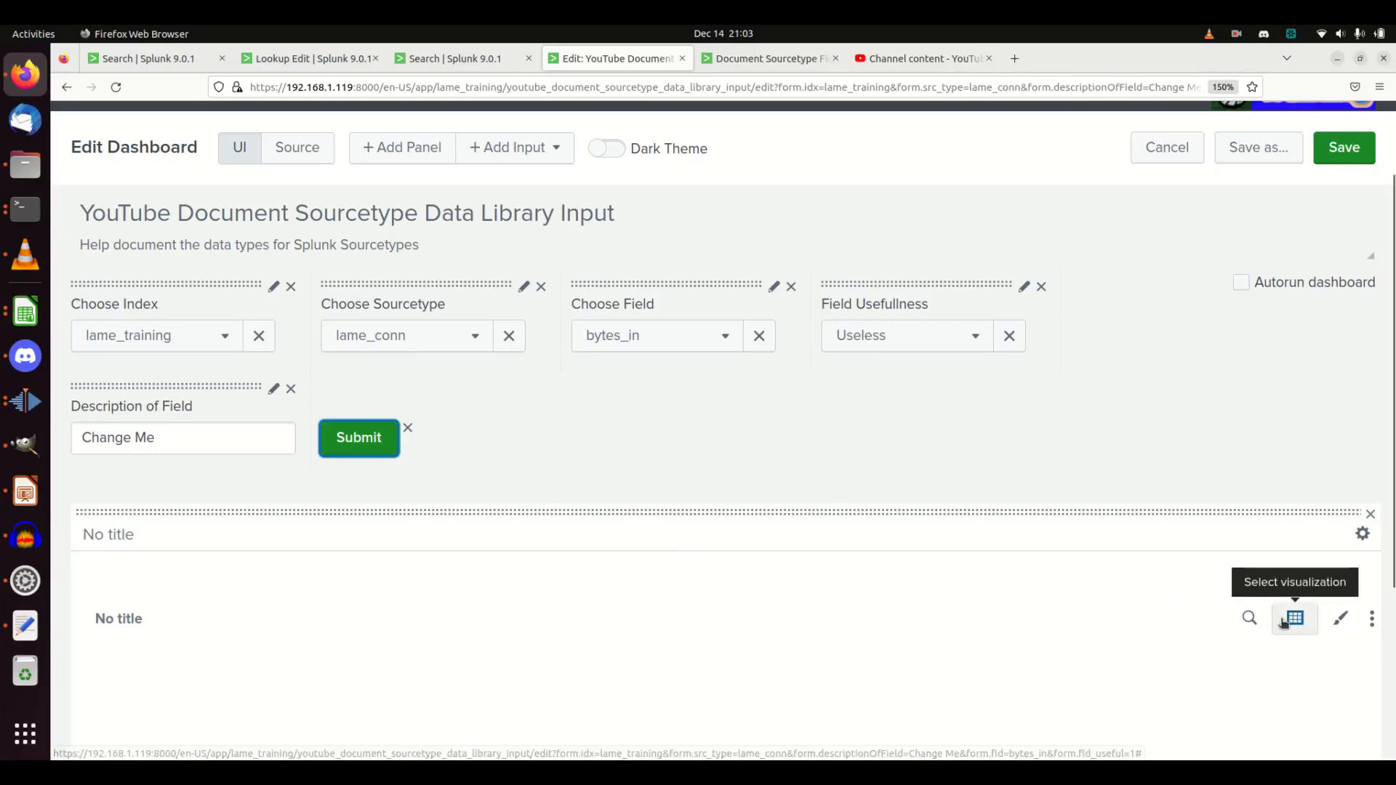
Step: Add the line | outputlookup SourcetypeInfo append=true below the where line and apply the search
left_click(1250, 618)
left_click(771, 409)
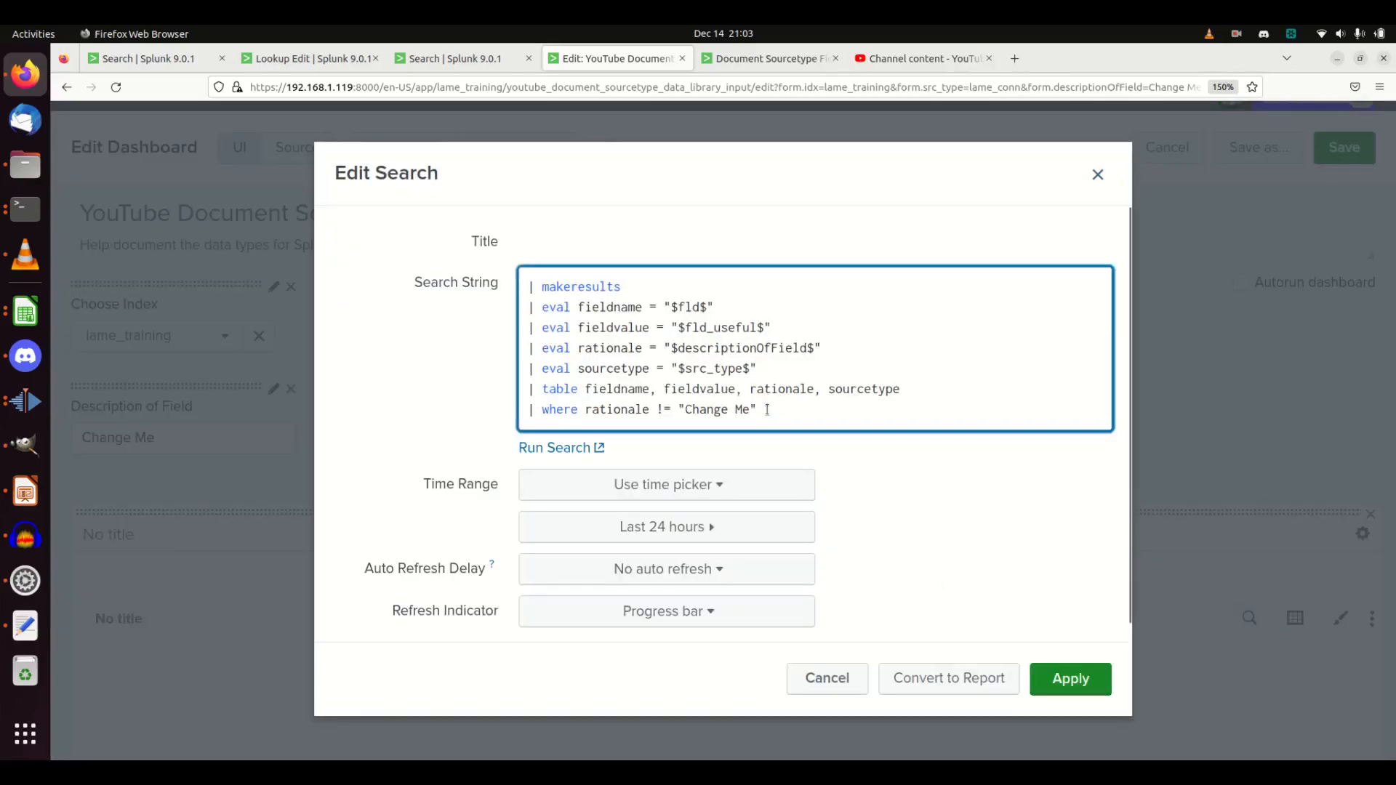
key("Return")
type("|")
type("outputlookup SourcetypeInfo append=true")
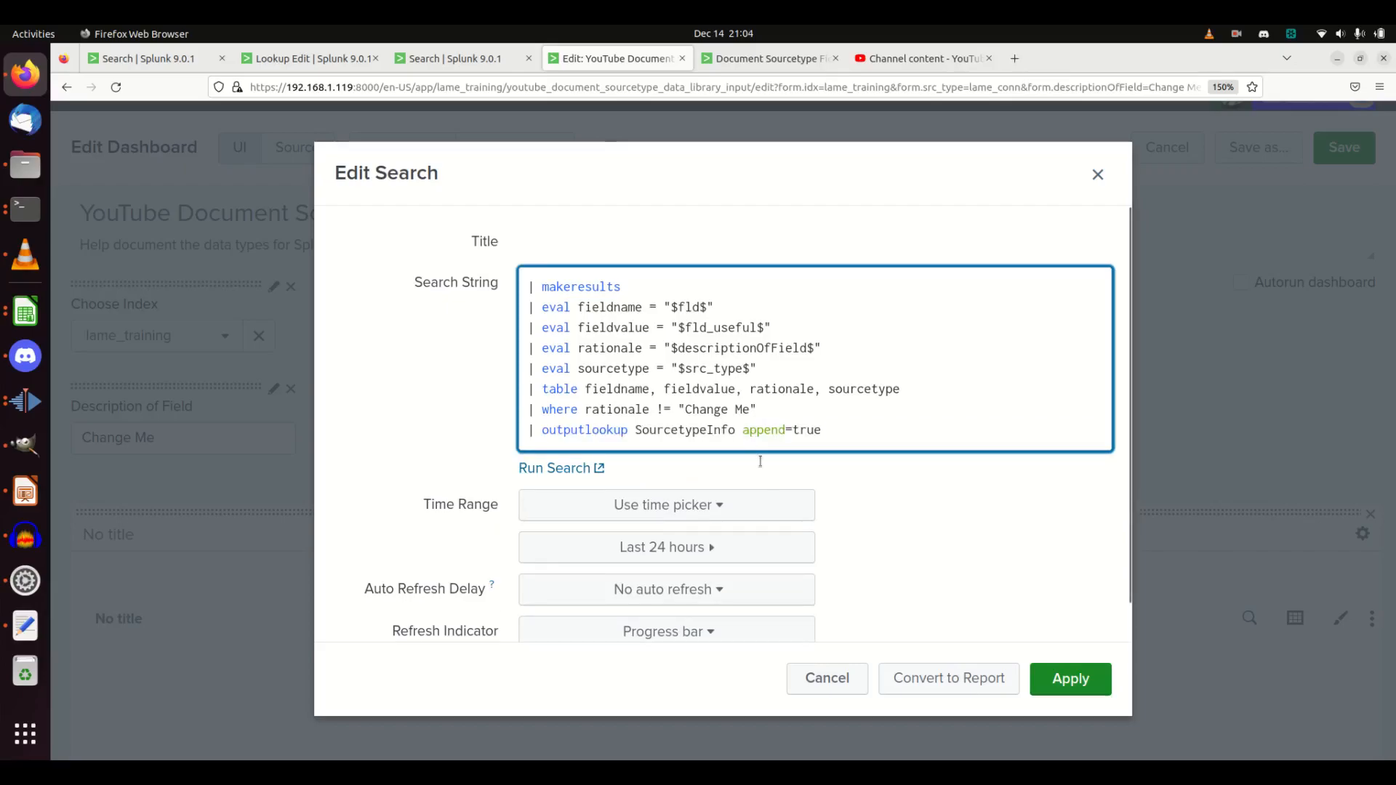
left_click(1069, 680)
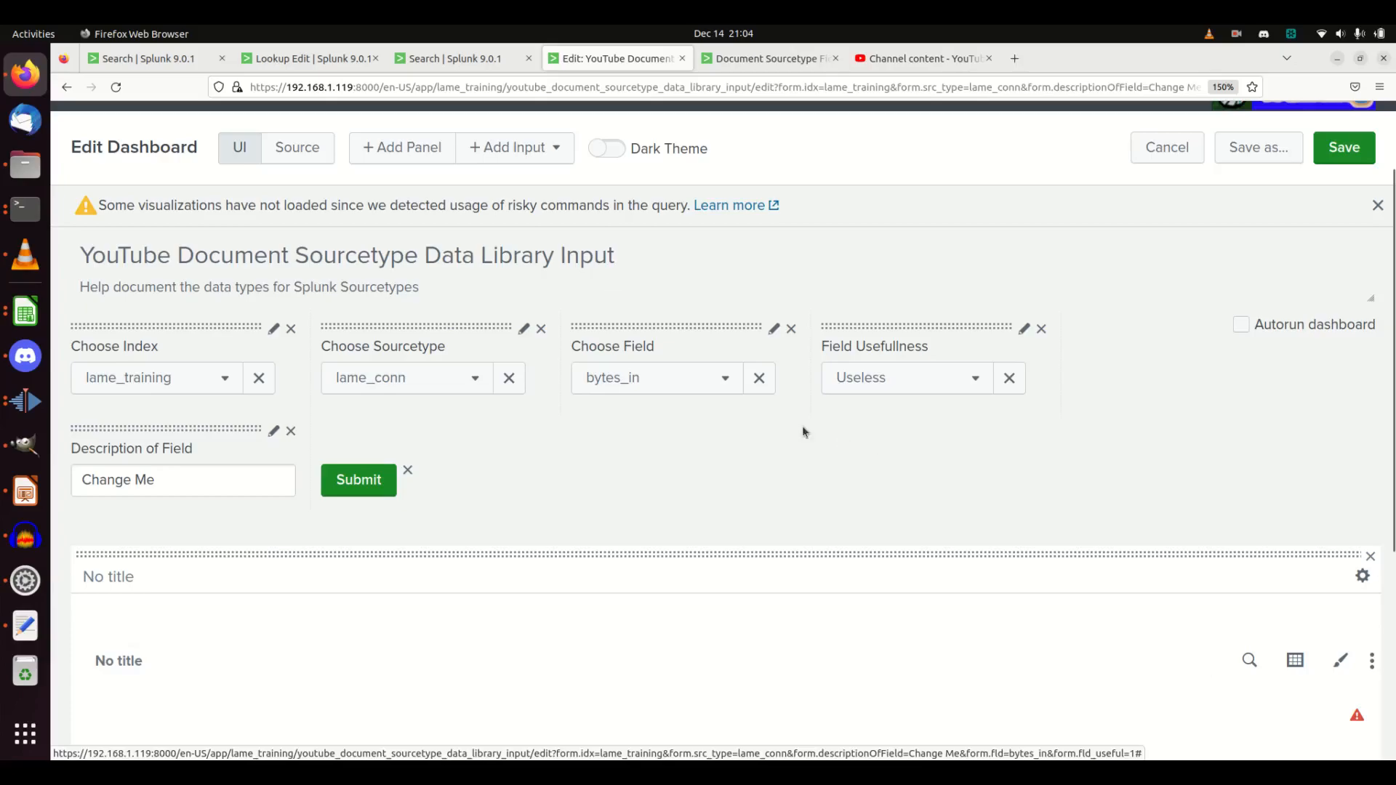
Step: Choose bytes_out as the field and set its Field Usefulness to Useful
double_click(165, 481)
left_click(650, 392)
left_click(622, 534)
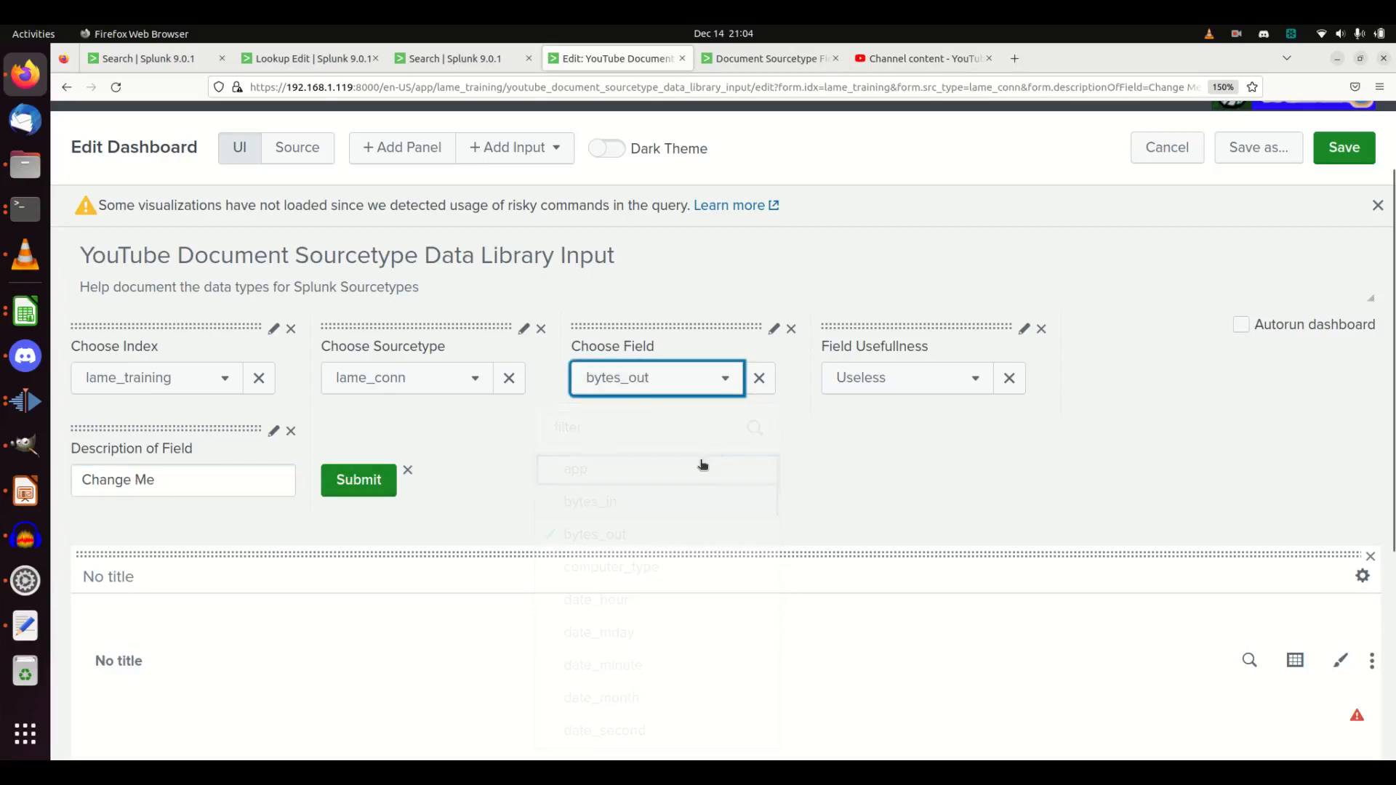
left_click(878, 389)
left_click(877, 418)
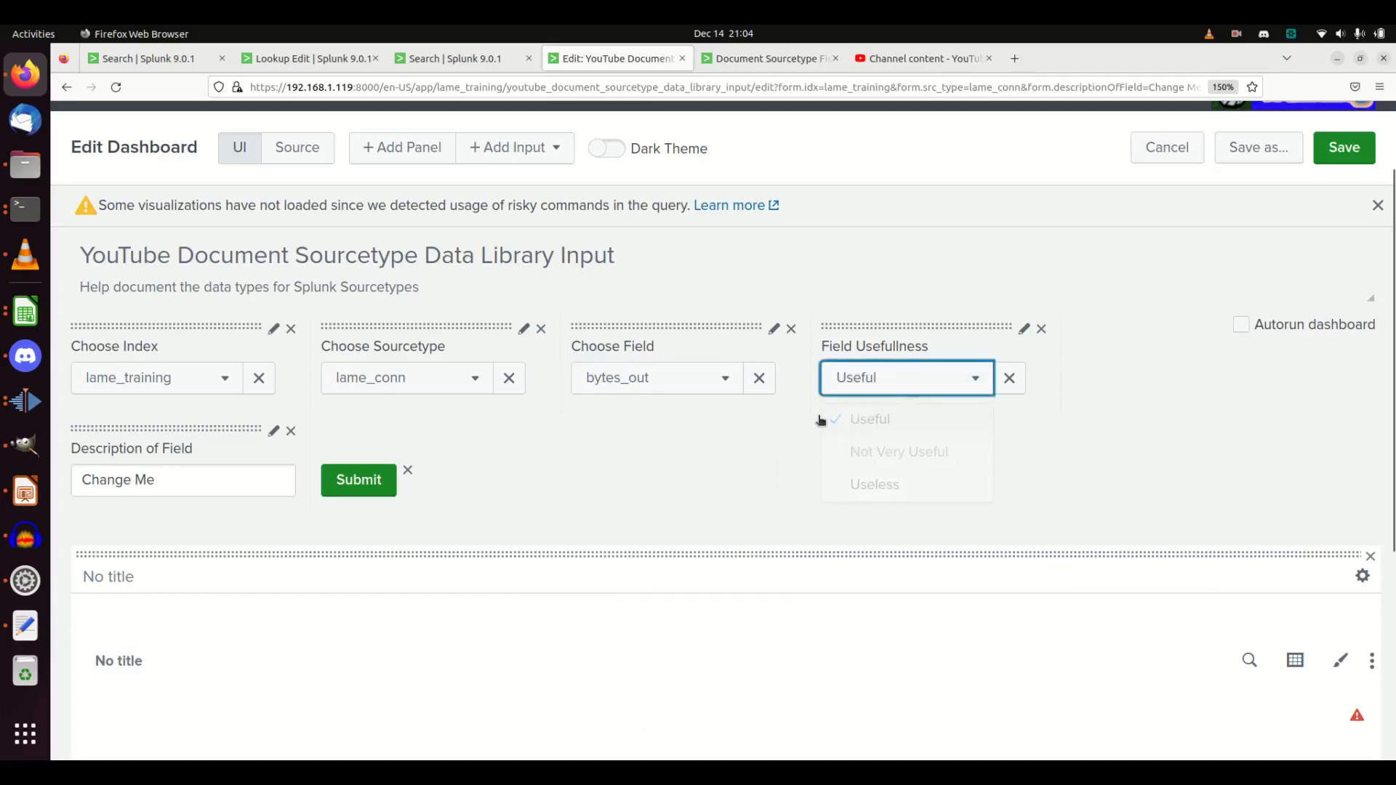
Step: Replace the Description of Field text with the bytes_in rationale copied from the SourcetypeInfo lookup
triple_click(265, 485)
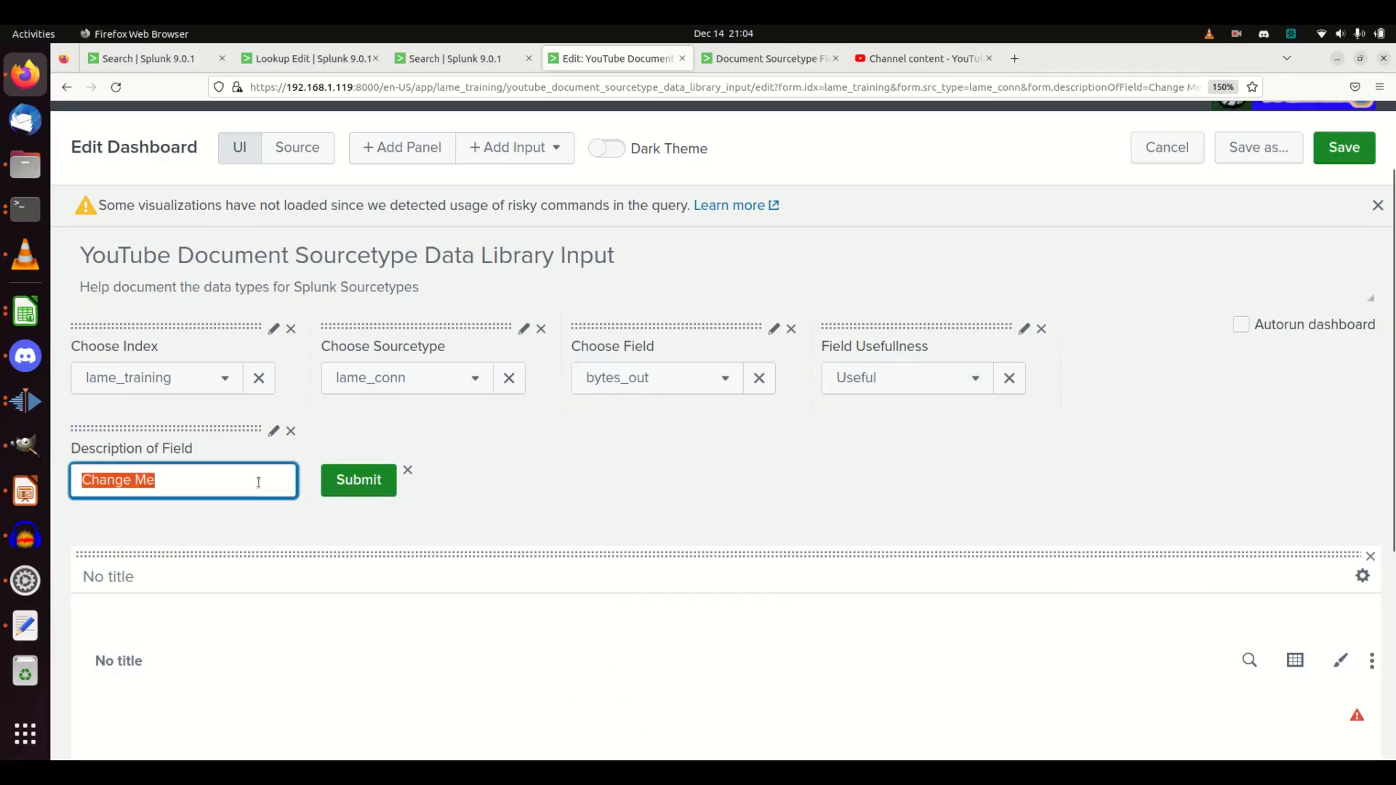
left_click(320, 61)
double_click(933, 474)
left_click(924, 471)
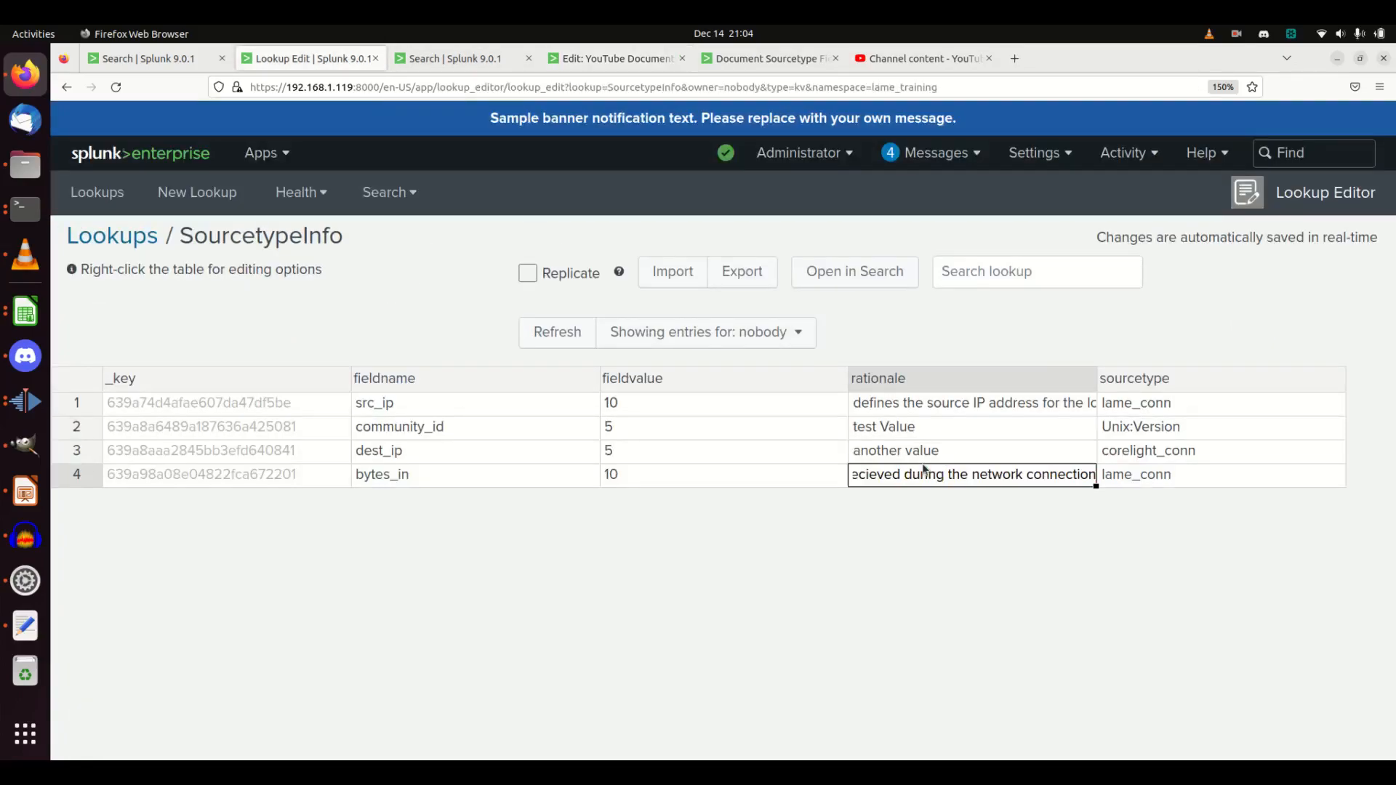
triple_click(917, 472)
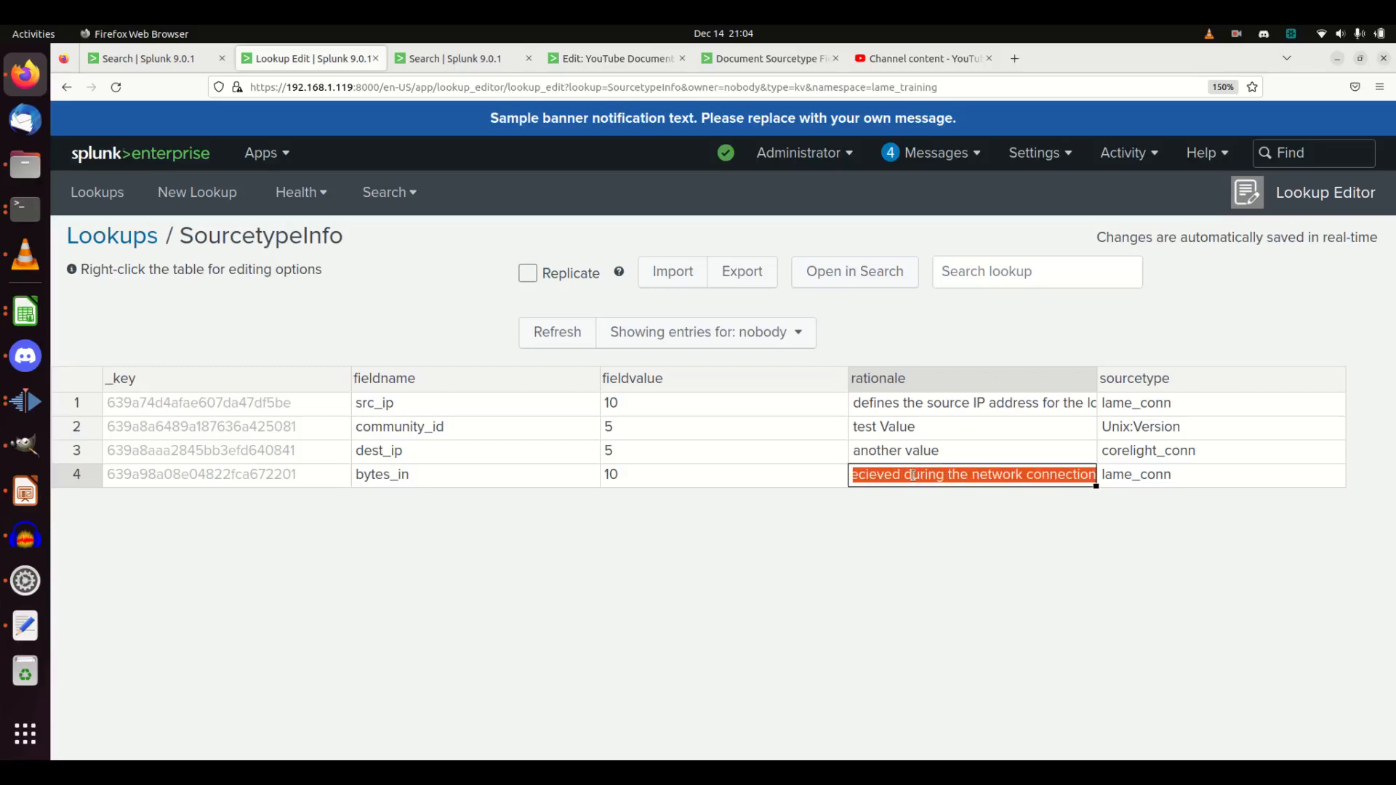
left_click(578, 59)
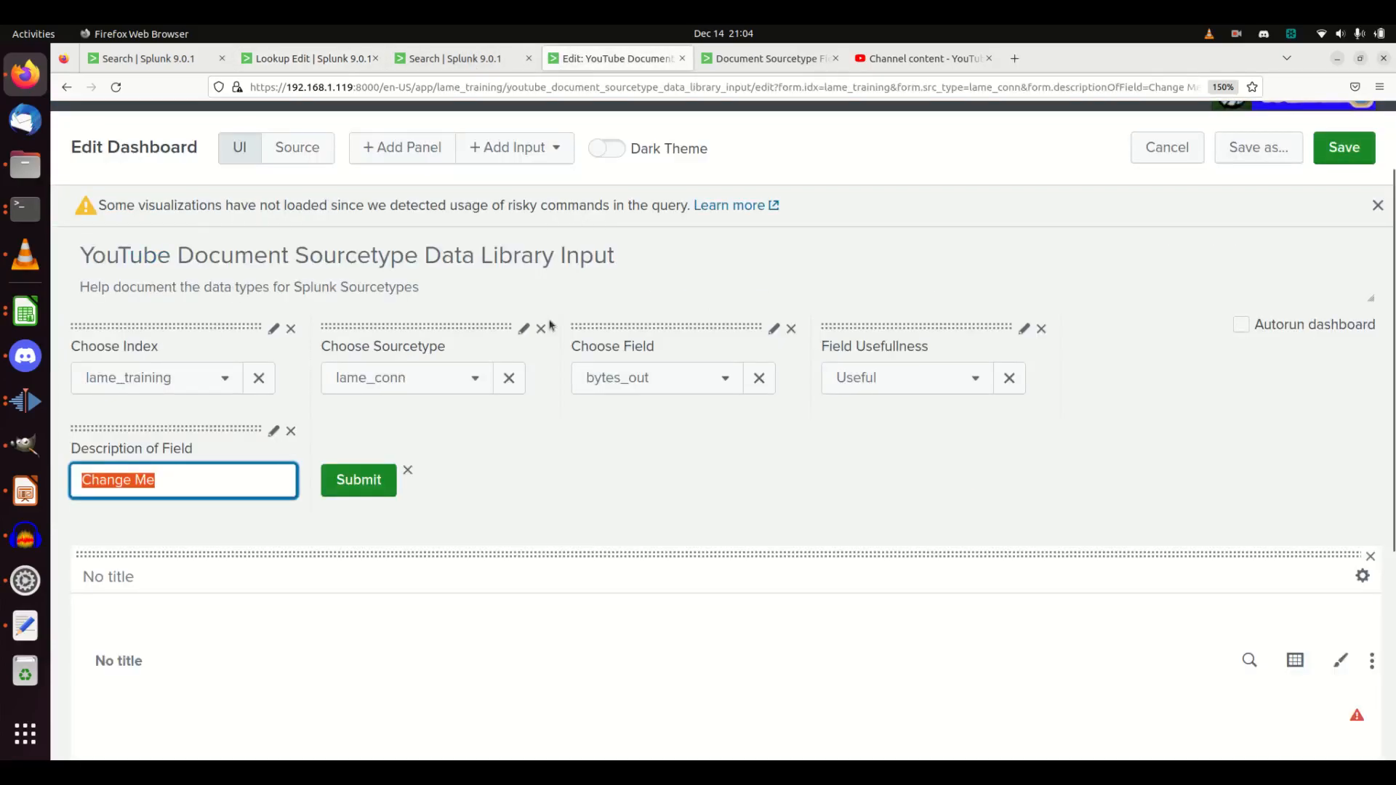
key("ctrl+b")
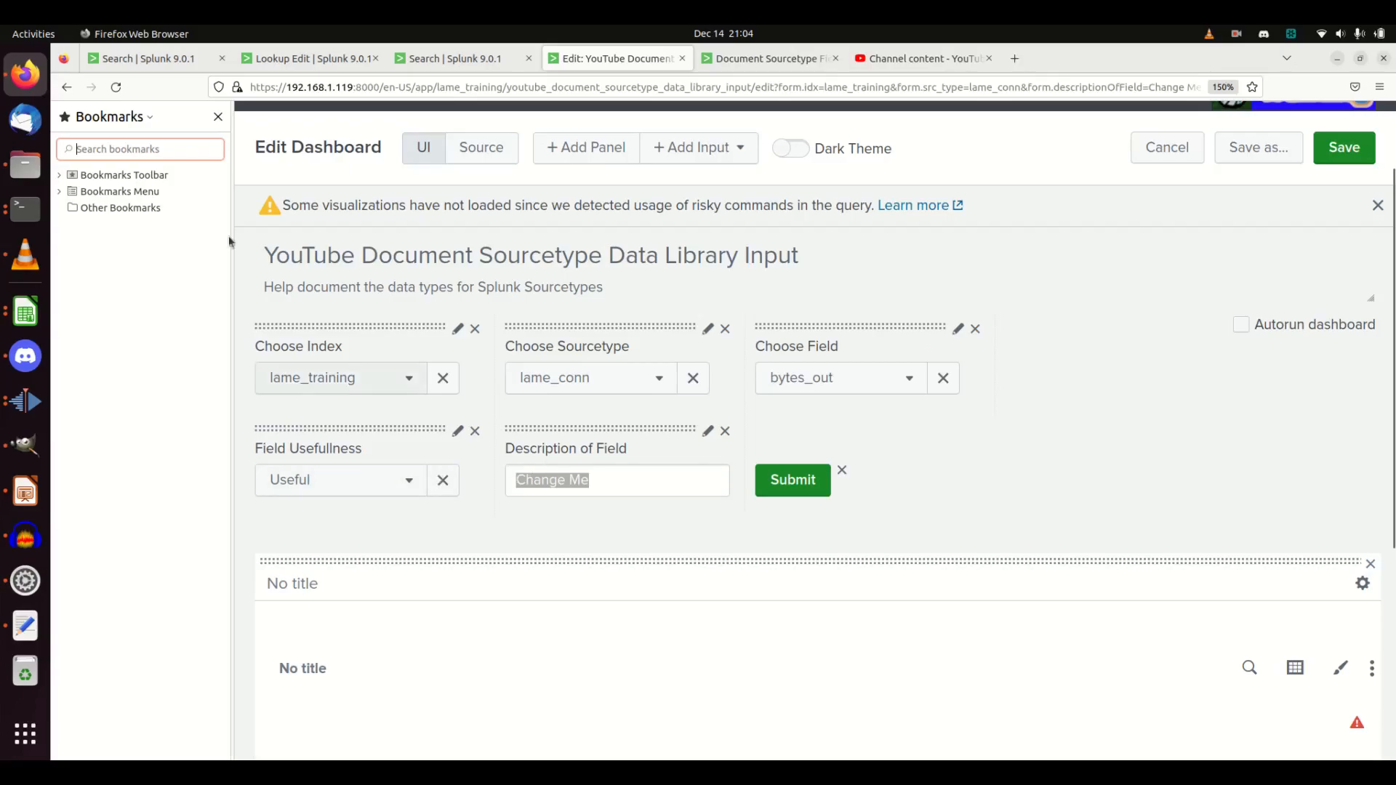
left_click(218, 117)
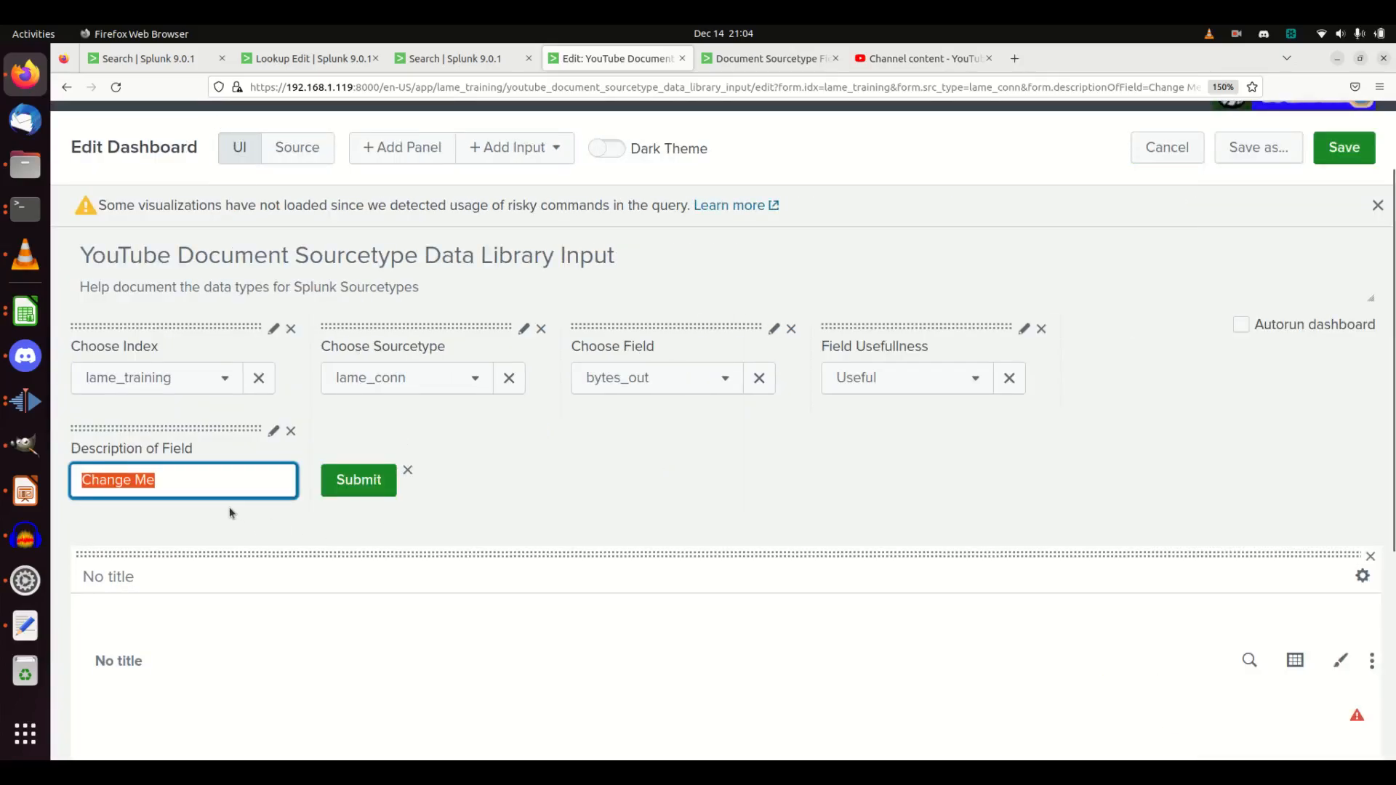
key("ctrl+v")
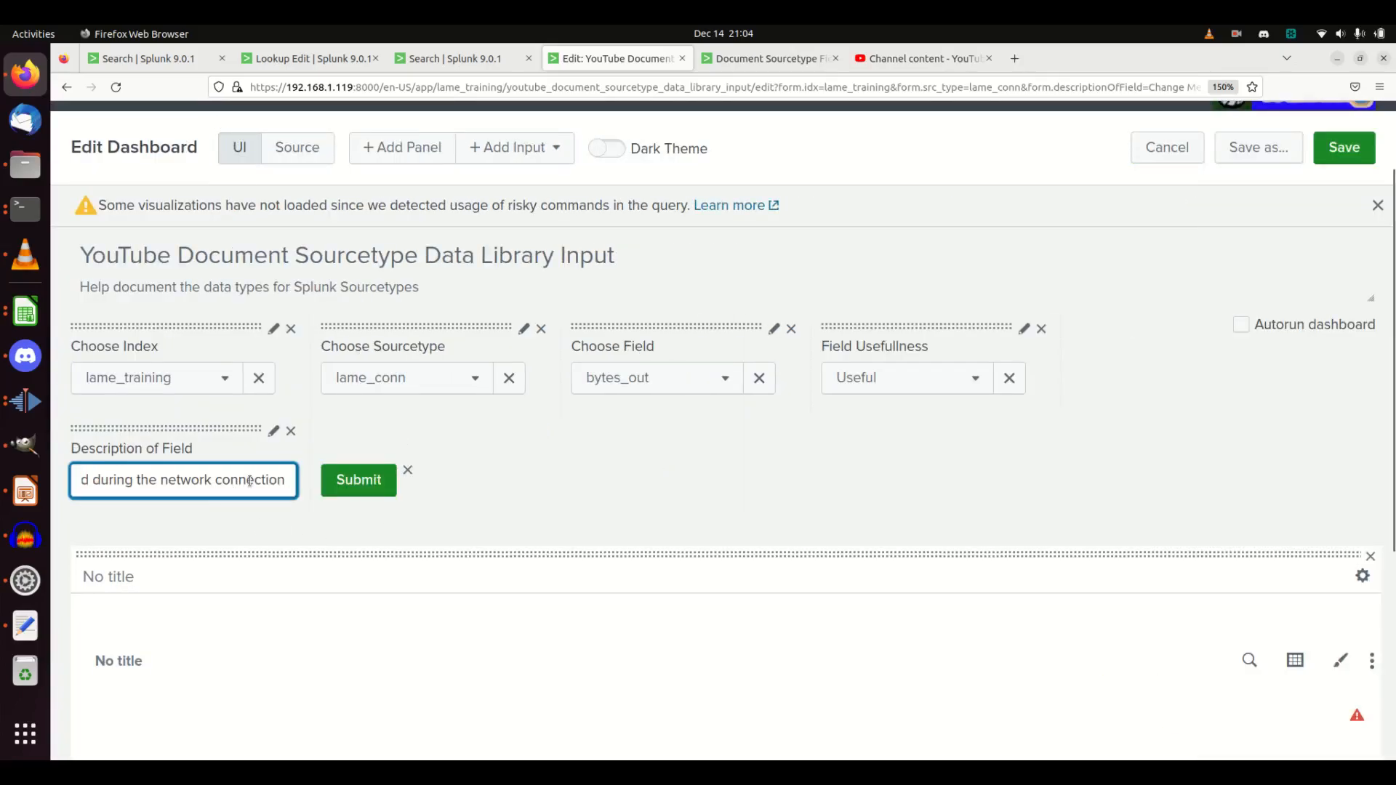
Step: Change the word "source" to "destination" in the Description of Field text
key("Left")
key("Left")
key("Left")
key("Left")
key("Left")
key("Left")
key("Left")
key("Left")
key("Left")
key("Left")
key("Left")
key("Left")
key("Left")
key("Left")
key("Left")
key("Left")
key("Left")
key("Left")
key("Left")
key("Left")
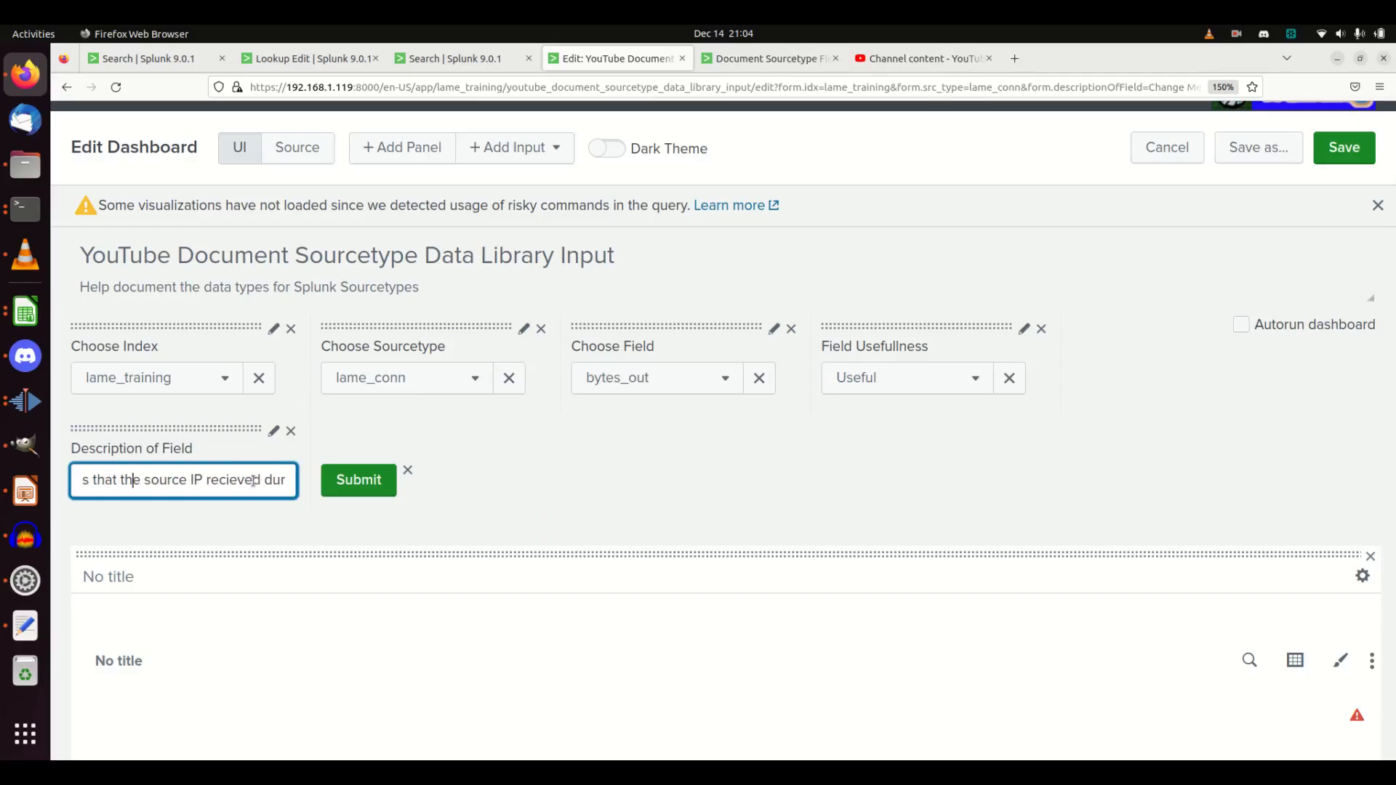
key("BackSpace")
key("BackSpace")
key("BackSpace")
key("BackSpace")
key("BackSpace")
key("BackSpace")
type("destination")
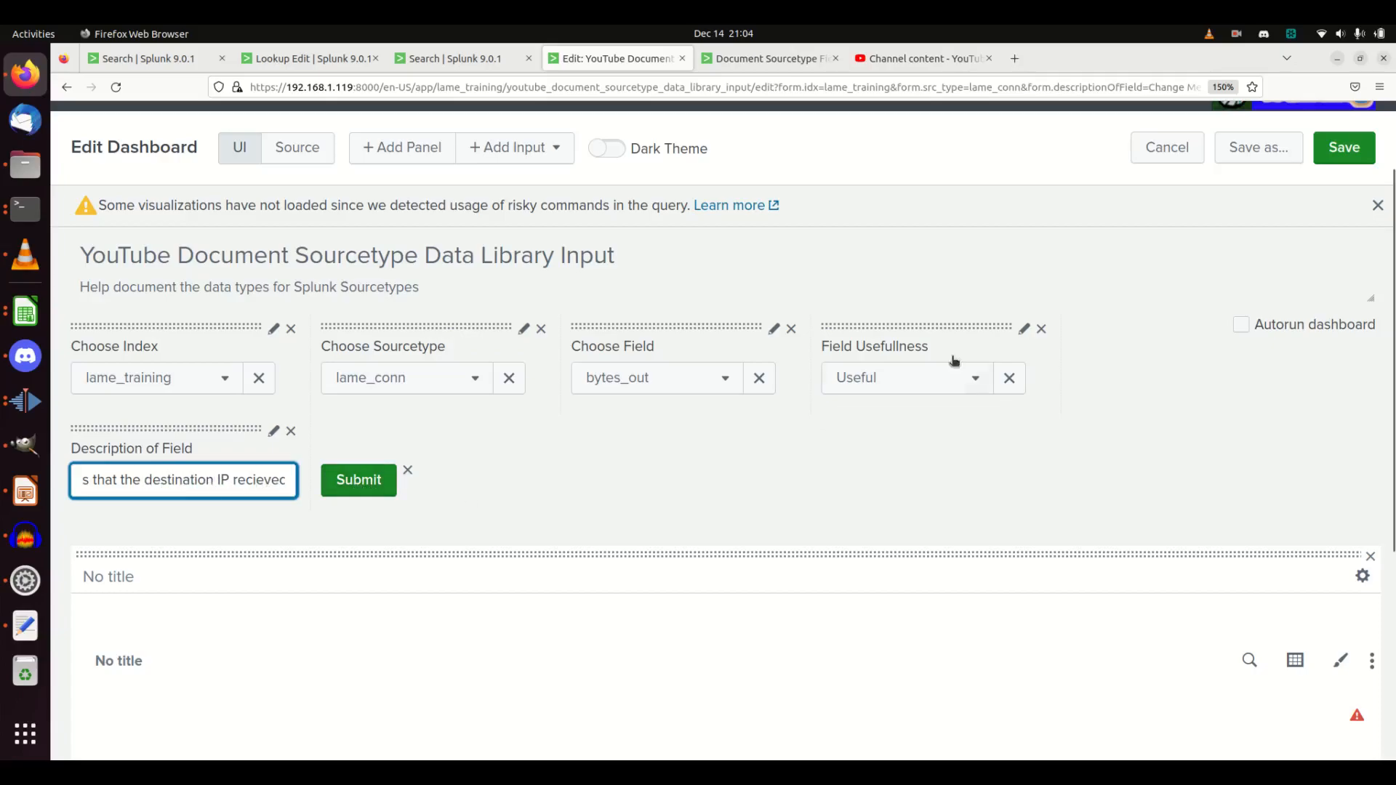
Step: Submit the bytes_out entry, approve running the panel's risky query, and save the dashboard
left_click(367, 486)
scroll(1280, 611, "down", 3)
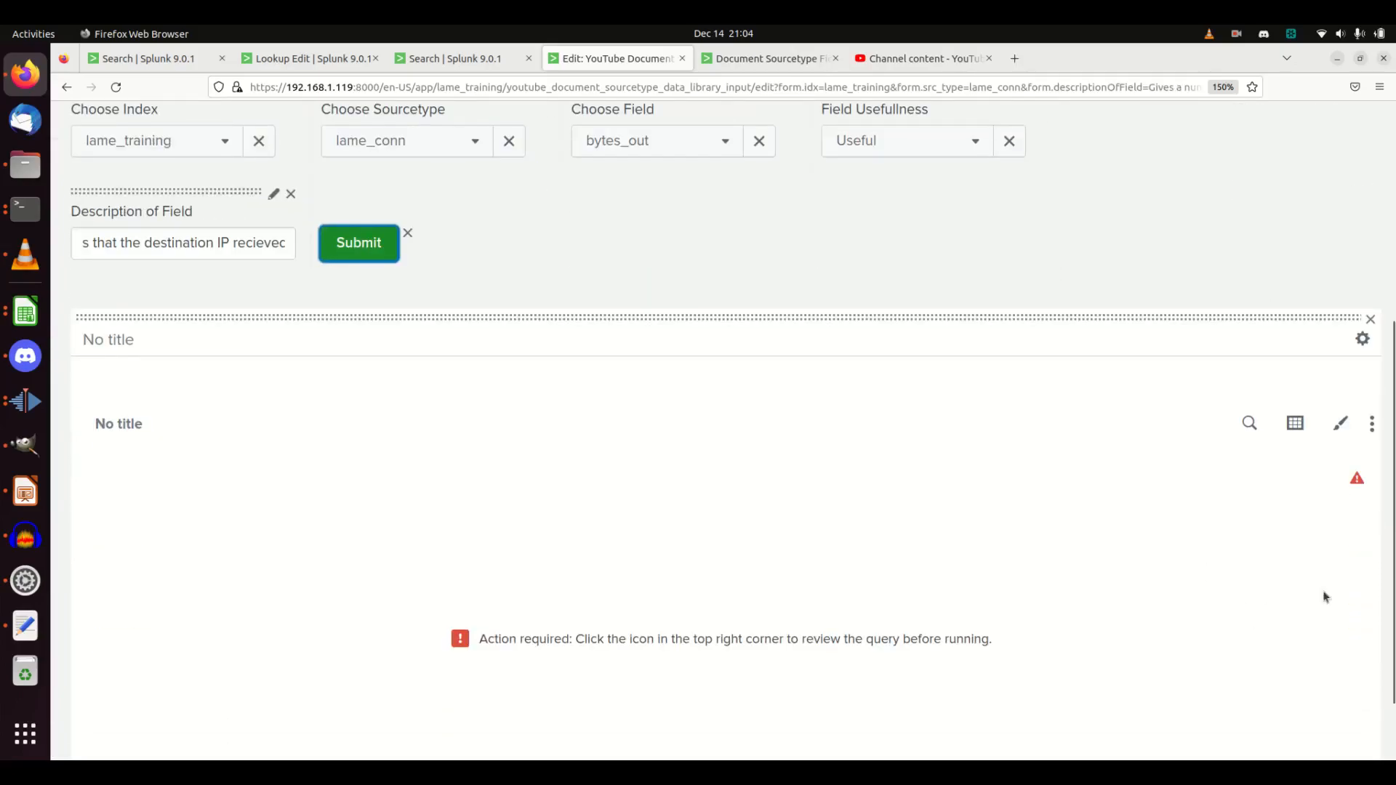
left_click(1357, 476)
left_click(1266, 713)
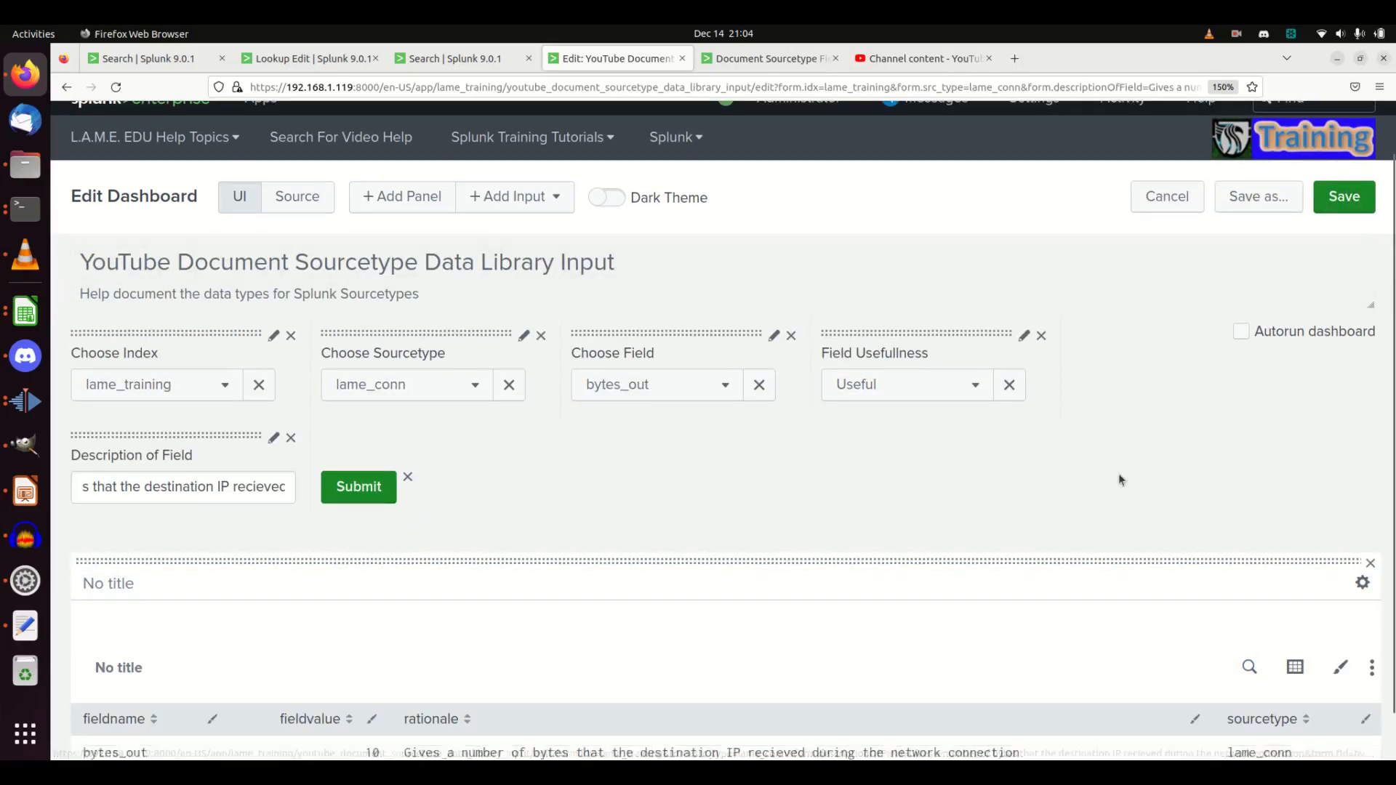
scroll(1098, 515, "down", 1)
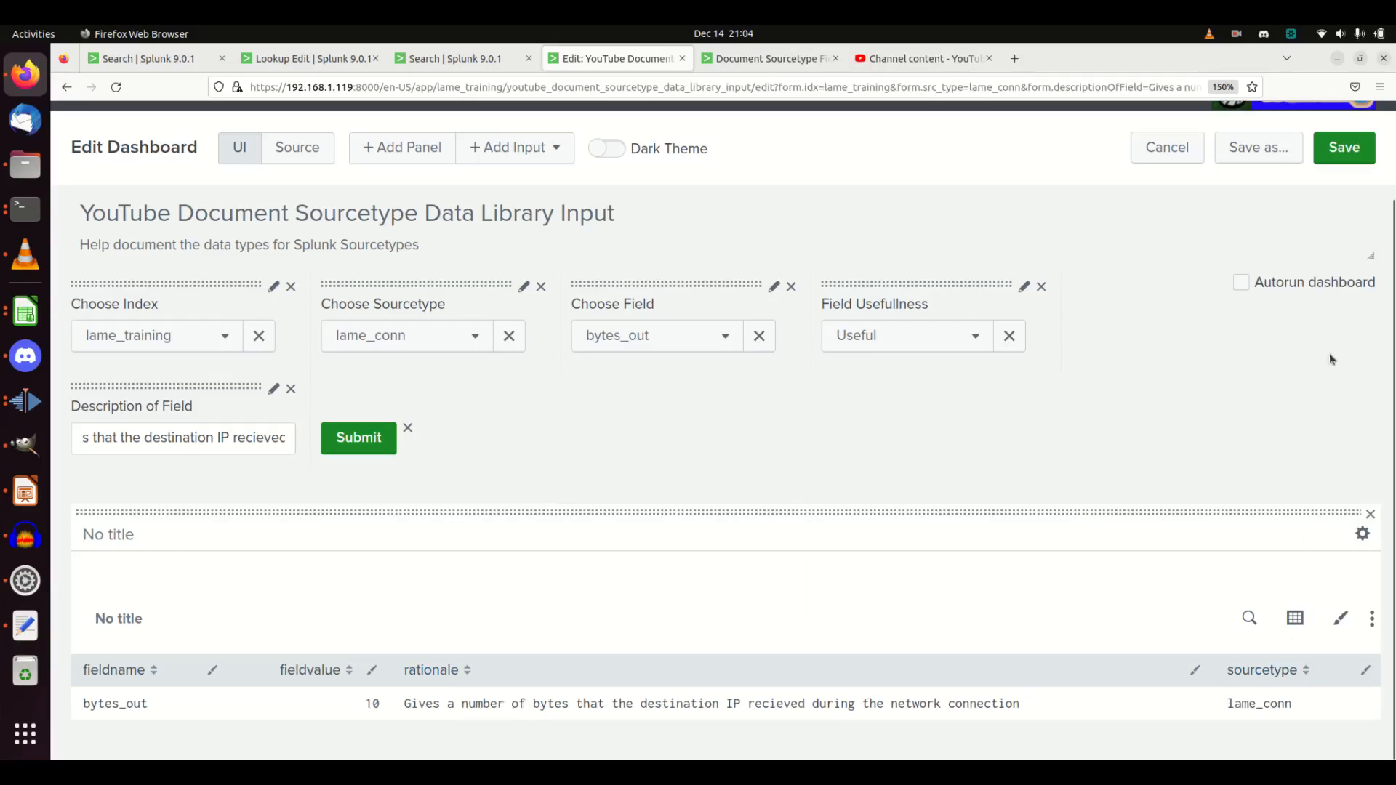
left_click(1342, 149)
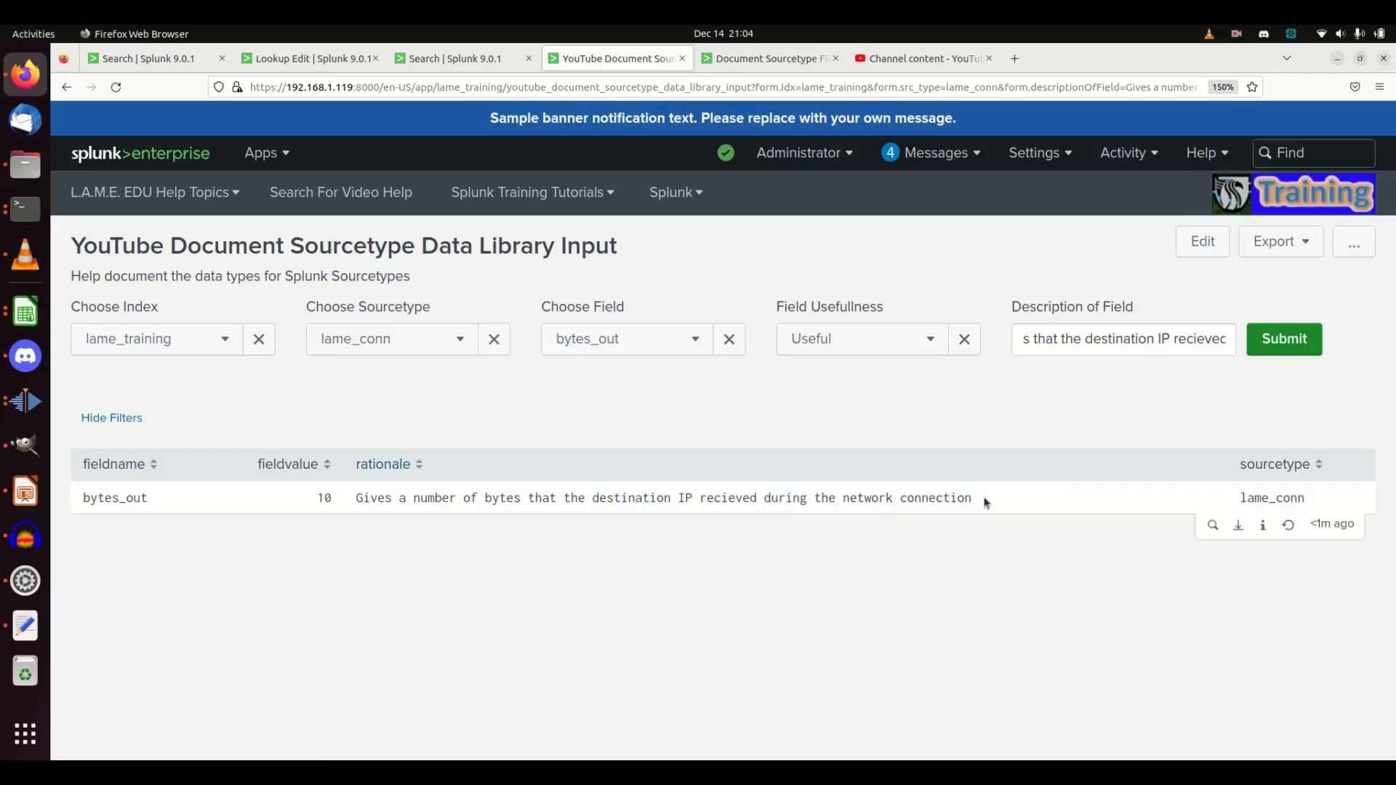
Step: Reload the SourcetypeInfo lookup and check it for the submitted bytes_out entry
left_click(313, 58)
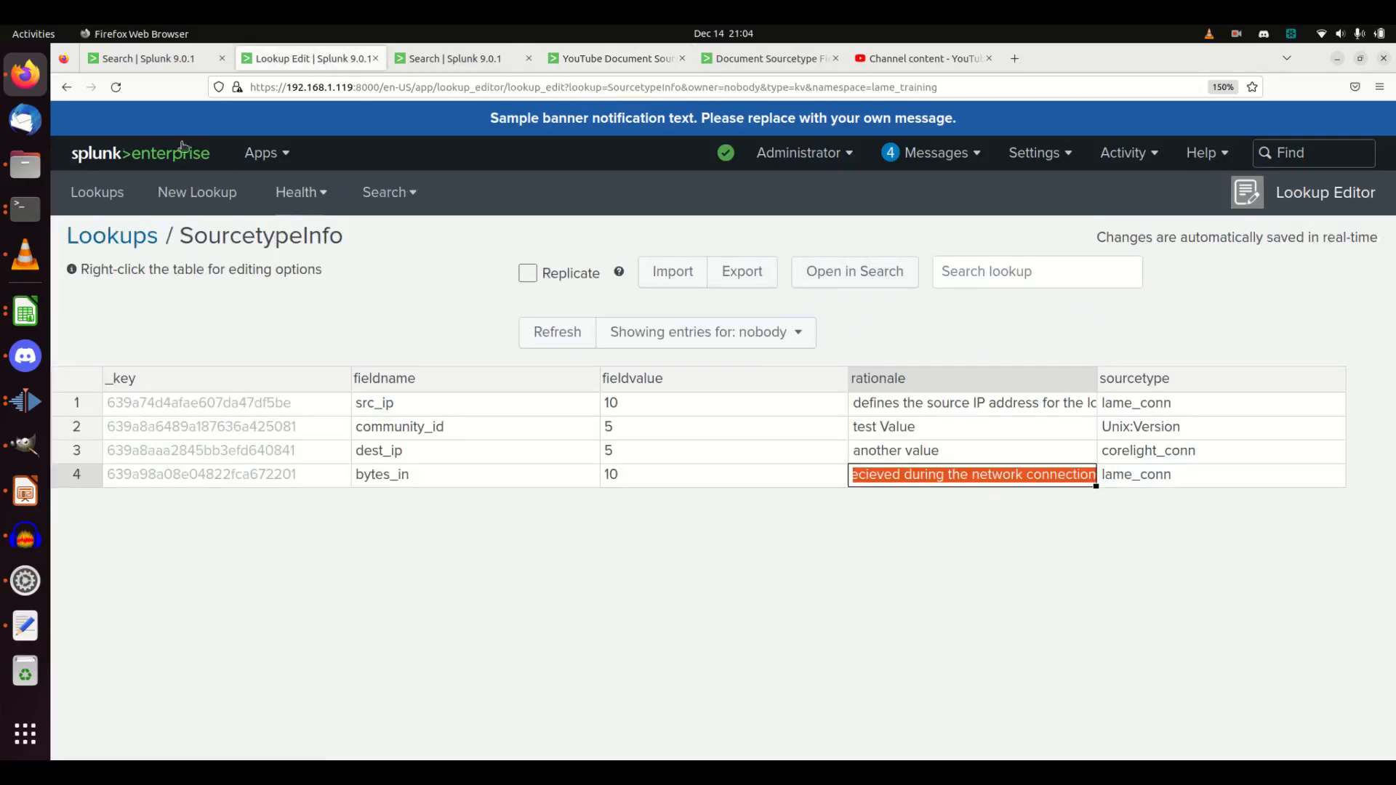
left_click(116, 88)
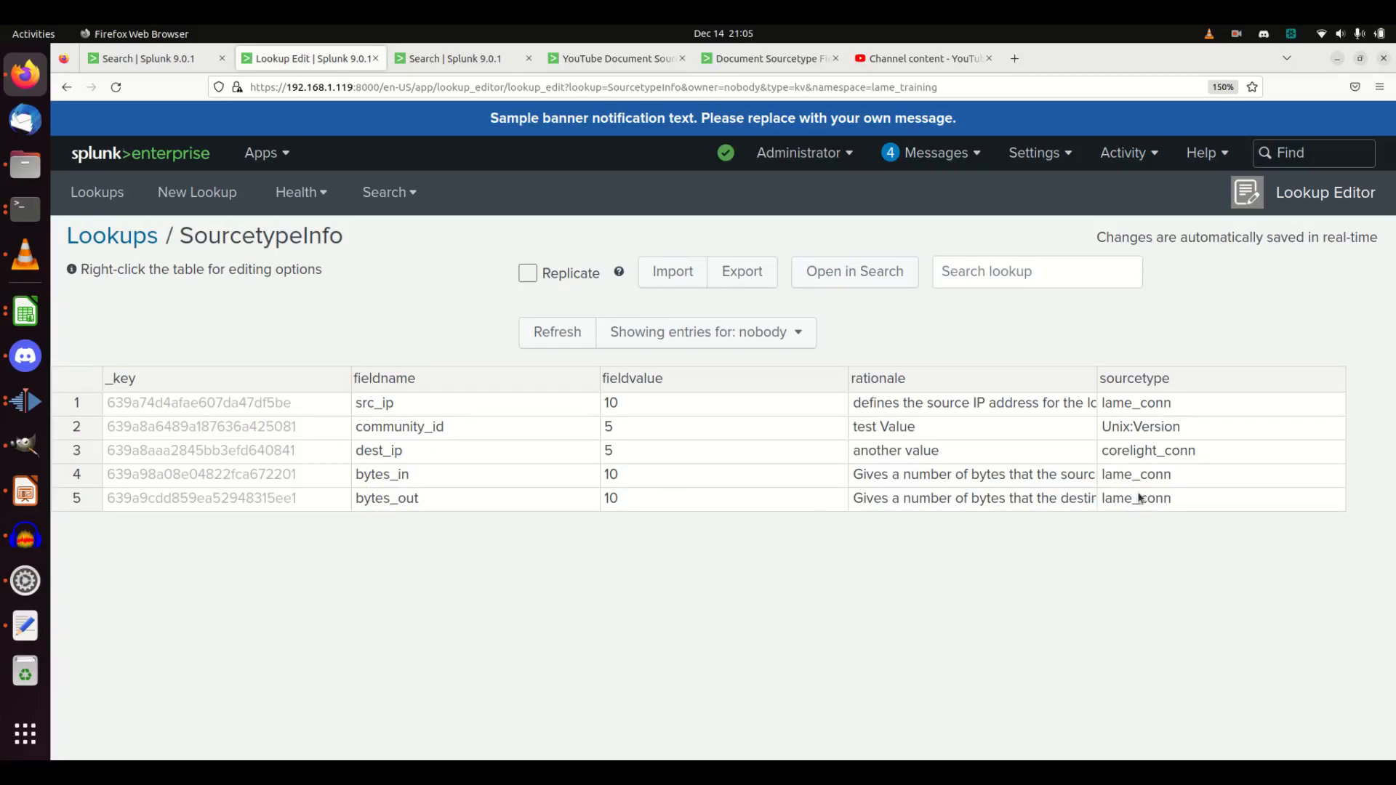
Step: Open the Sourcetype Documentation dashboard from the lame_training app's dashboard list
left_click(750, 58)
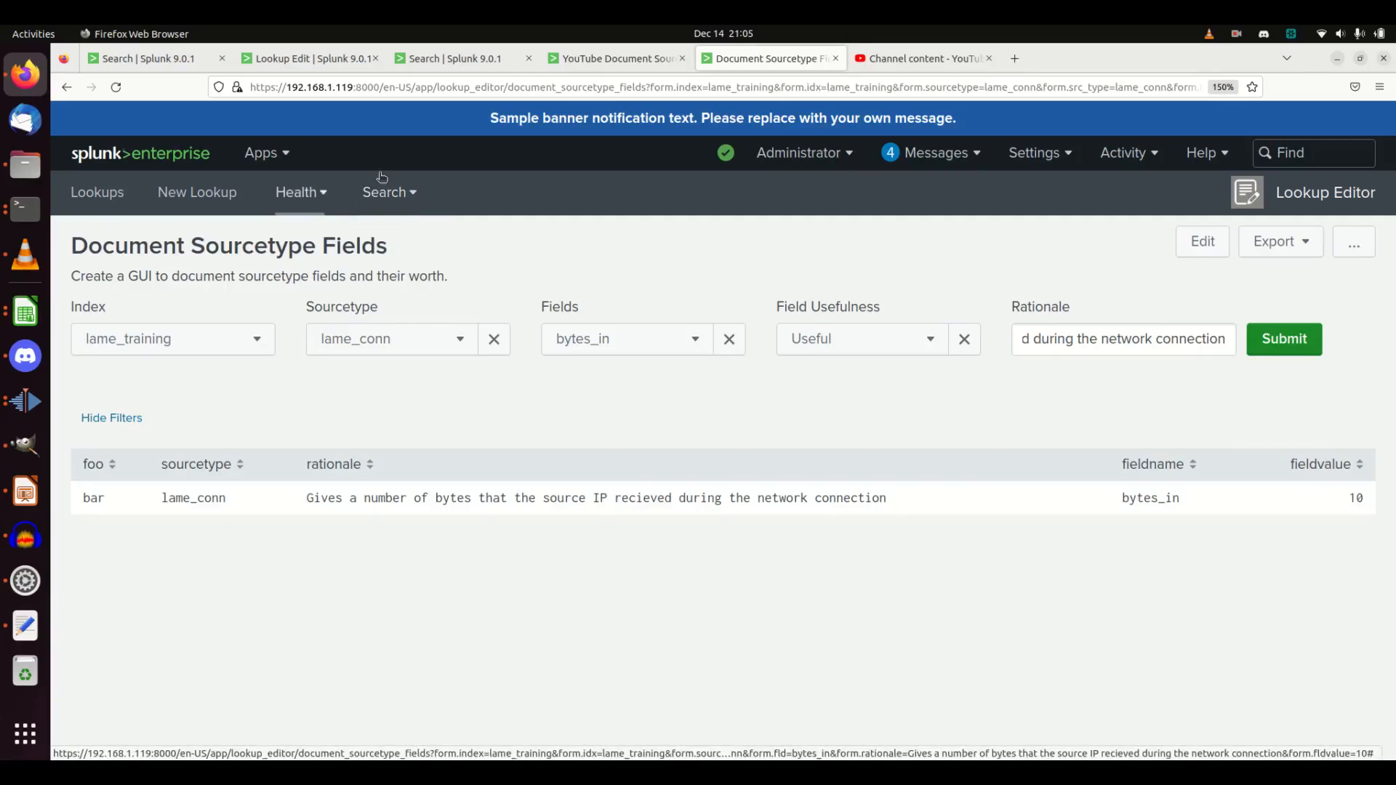
left_click(583, 58)
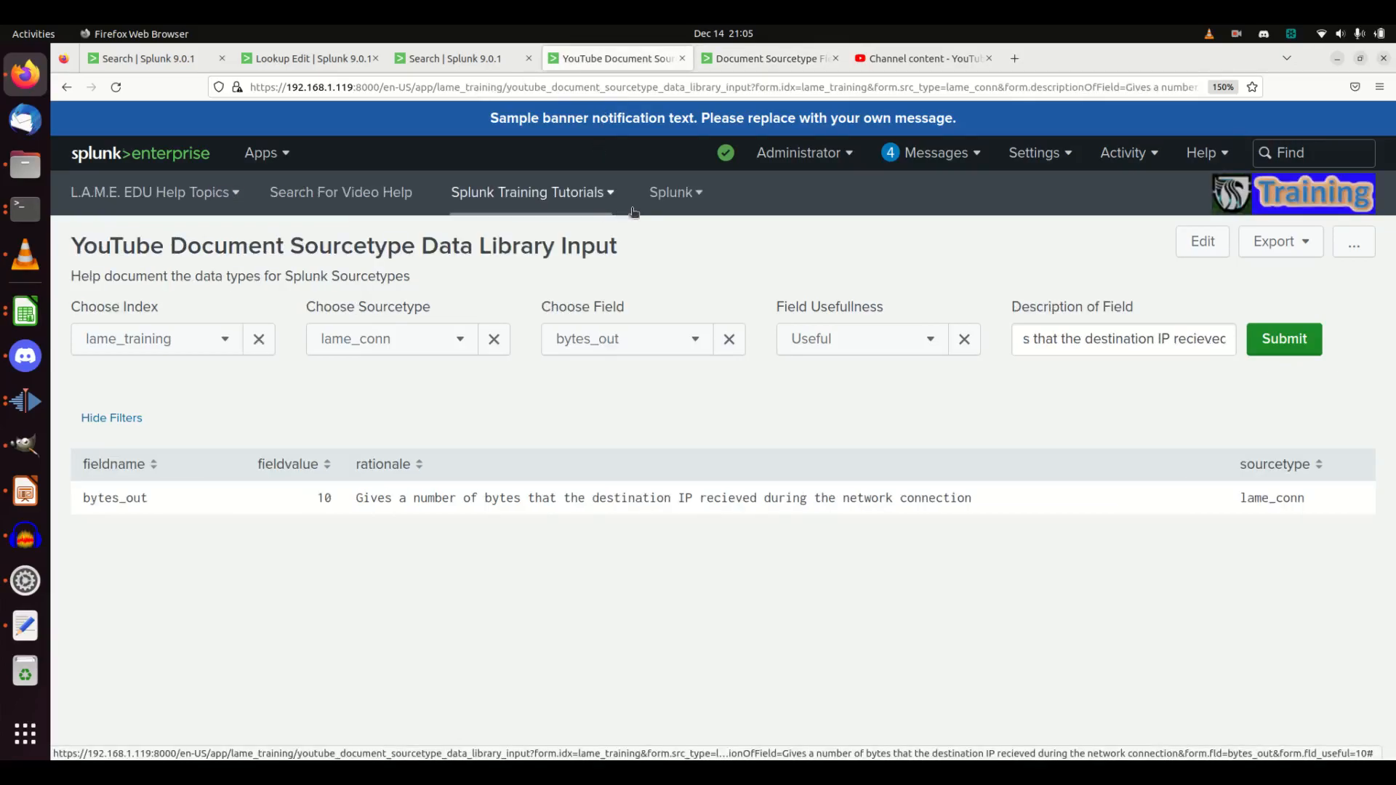
left_click(671, 193)
left_click(592, 394)
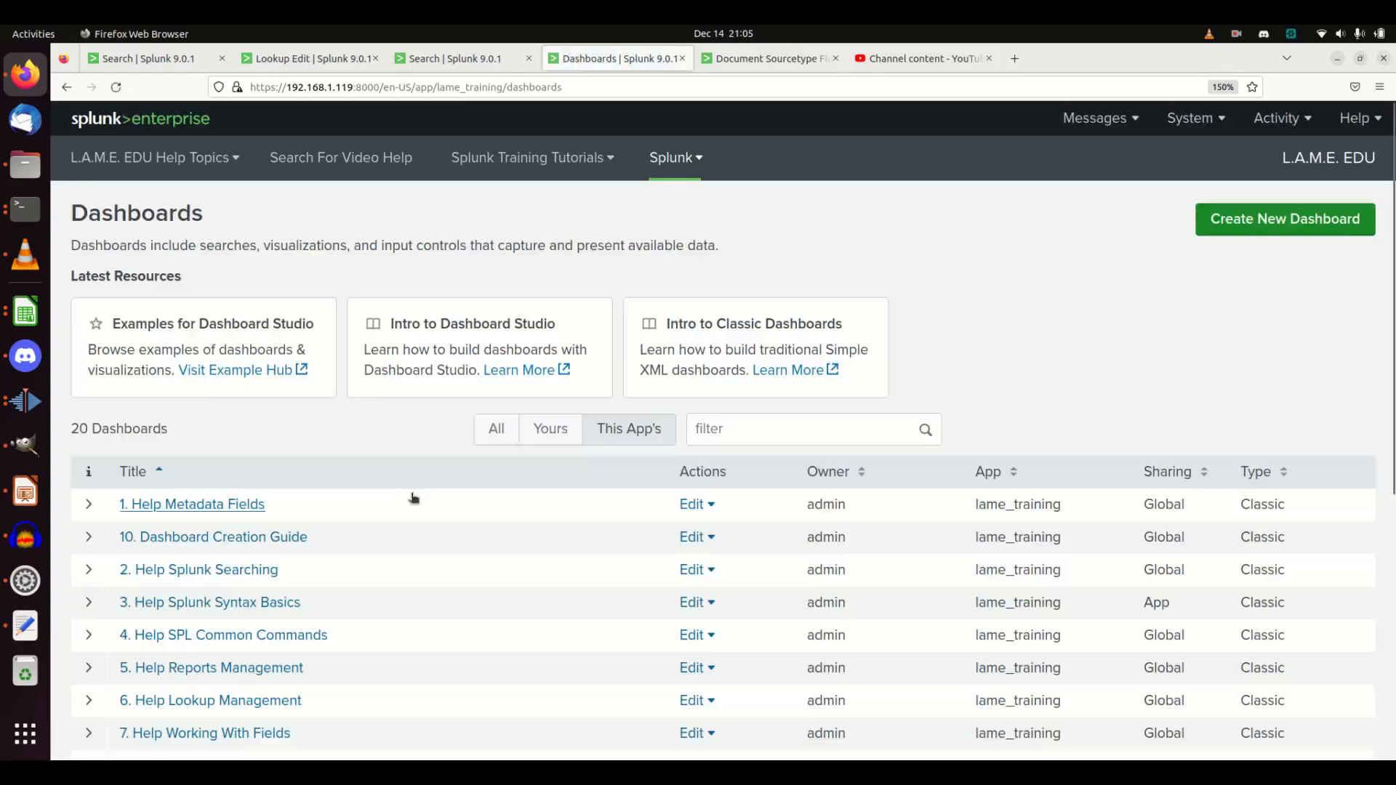
scroll(386, 511, "down", 5)
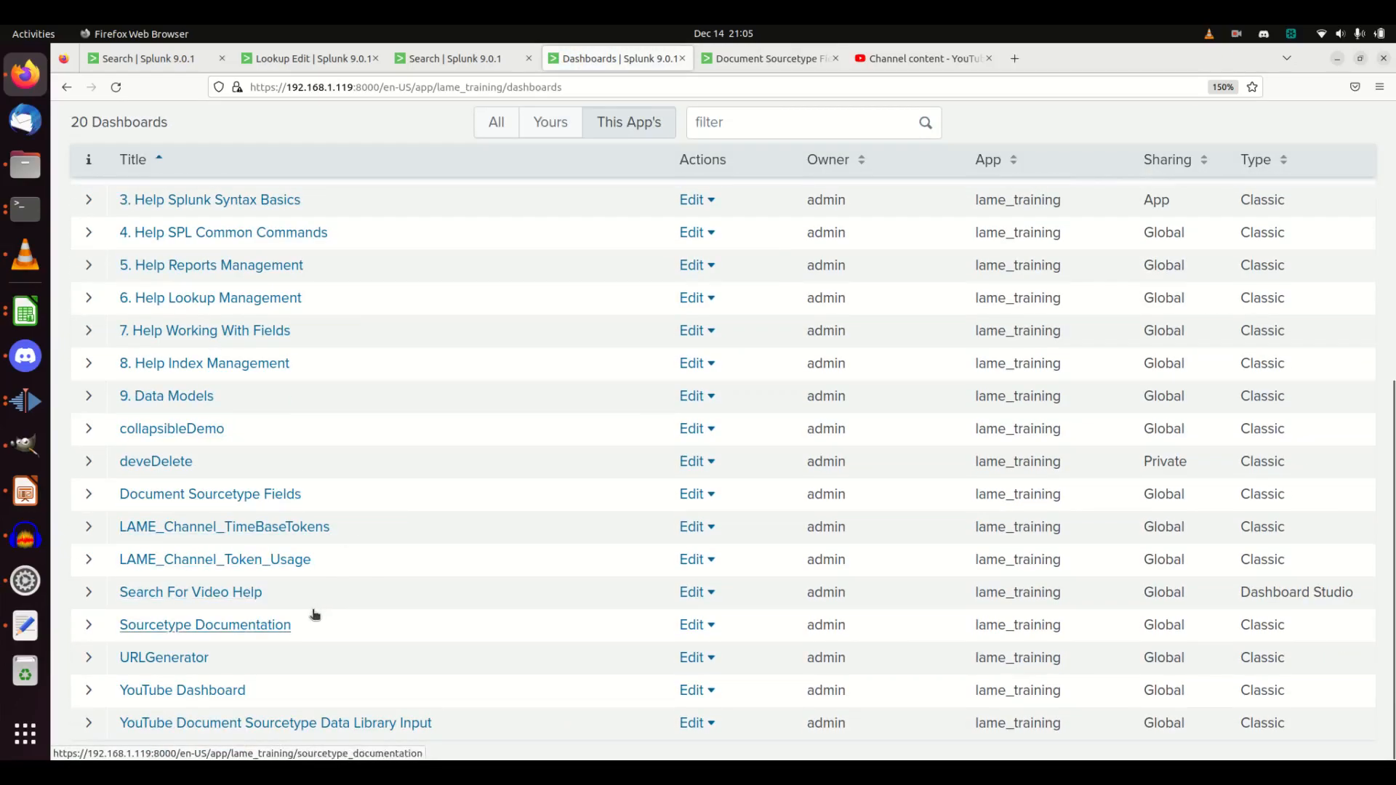
left_click(280, 630)
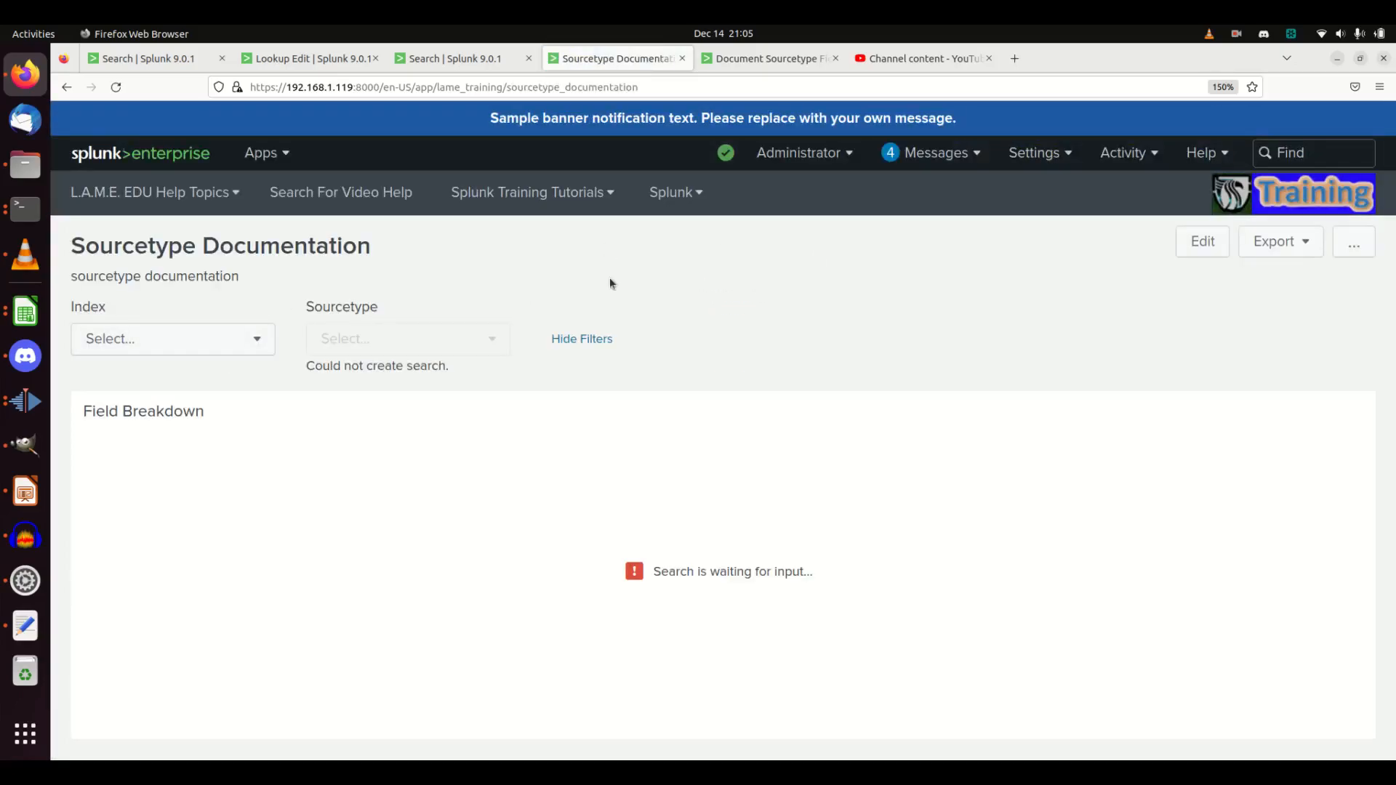
Step: Edit the dashboard's Index input, replacing dedup with stats count by in its search string, and apply the change
left_click(1202, 241)
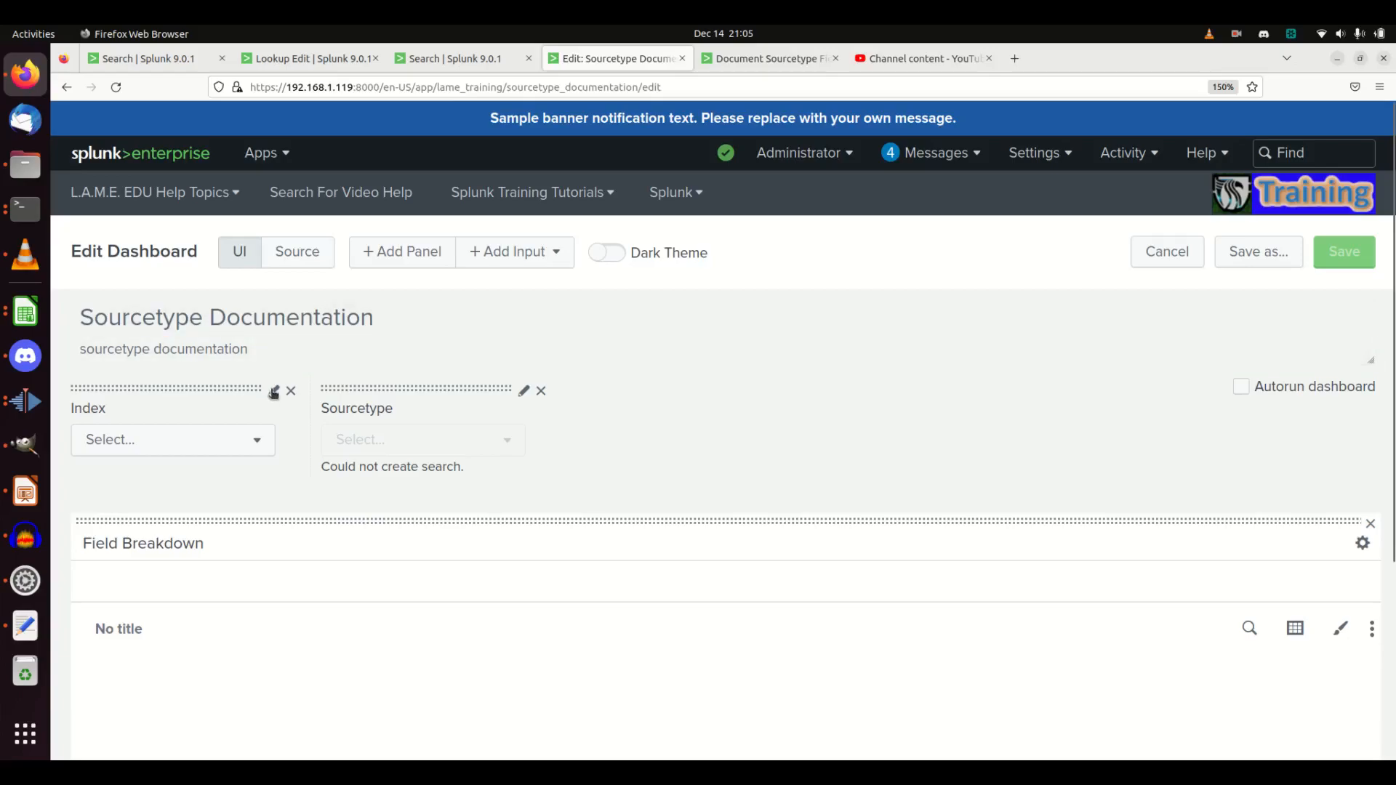
left_click(272, 393)
scroll(371, 501, "down", 10)
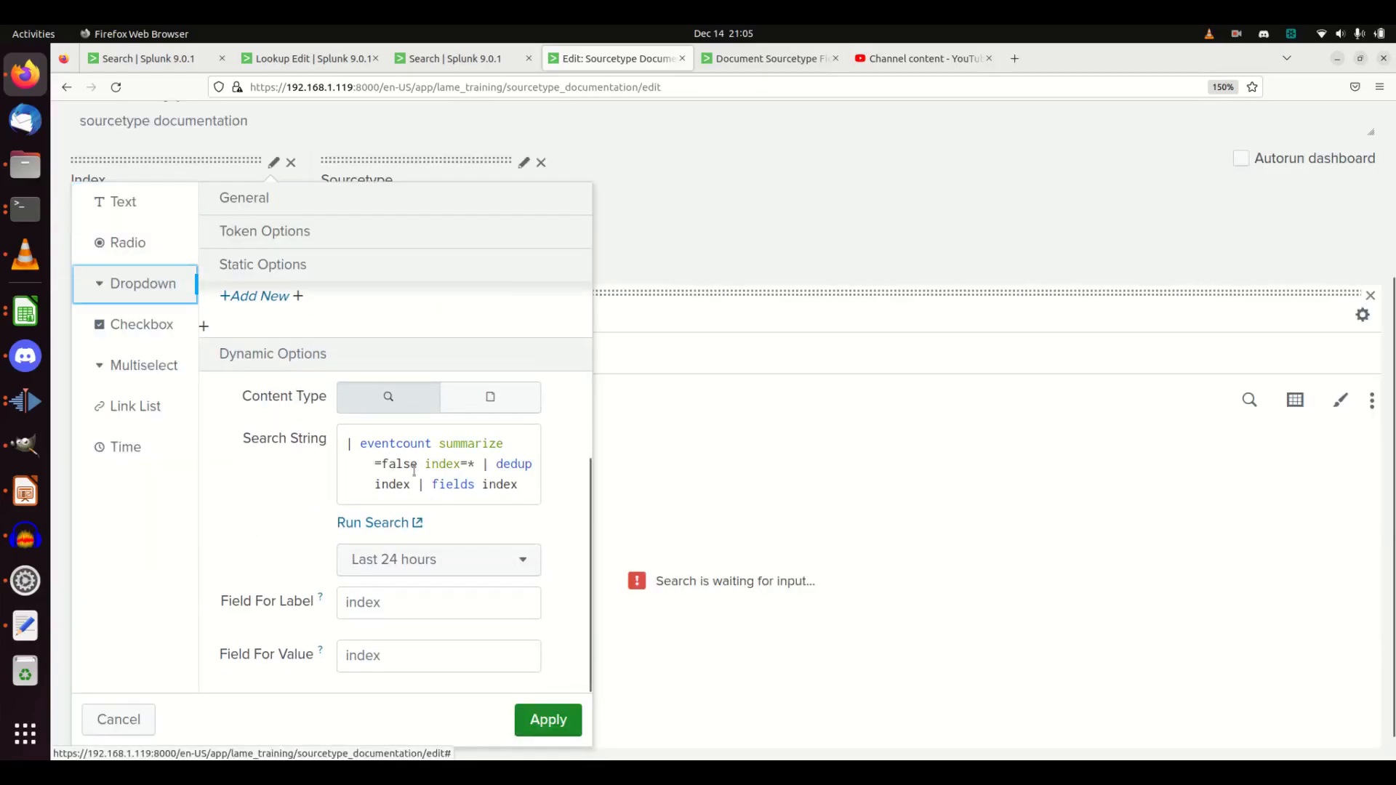
left_click_drag(496, 464, 533, 463)
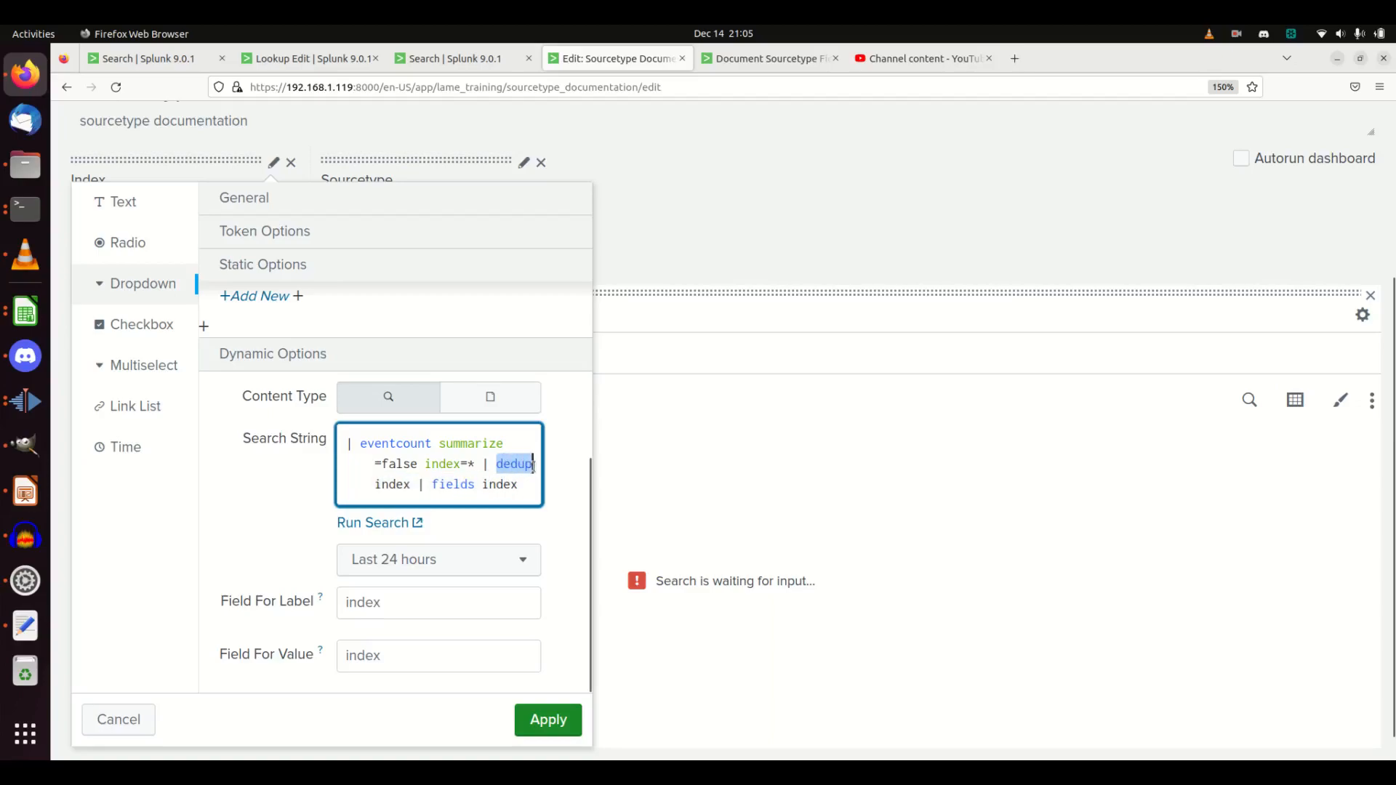
type("stats count by")
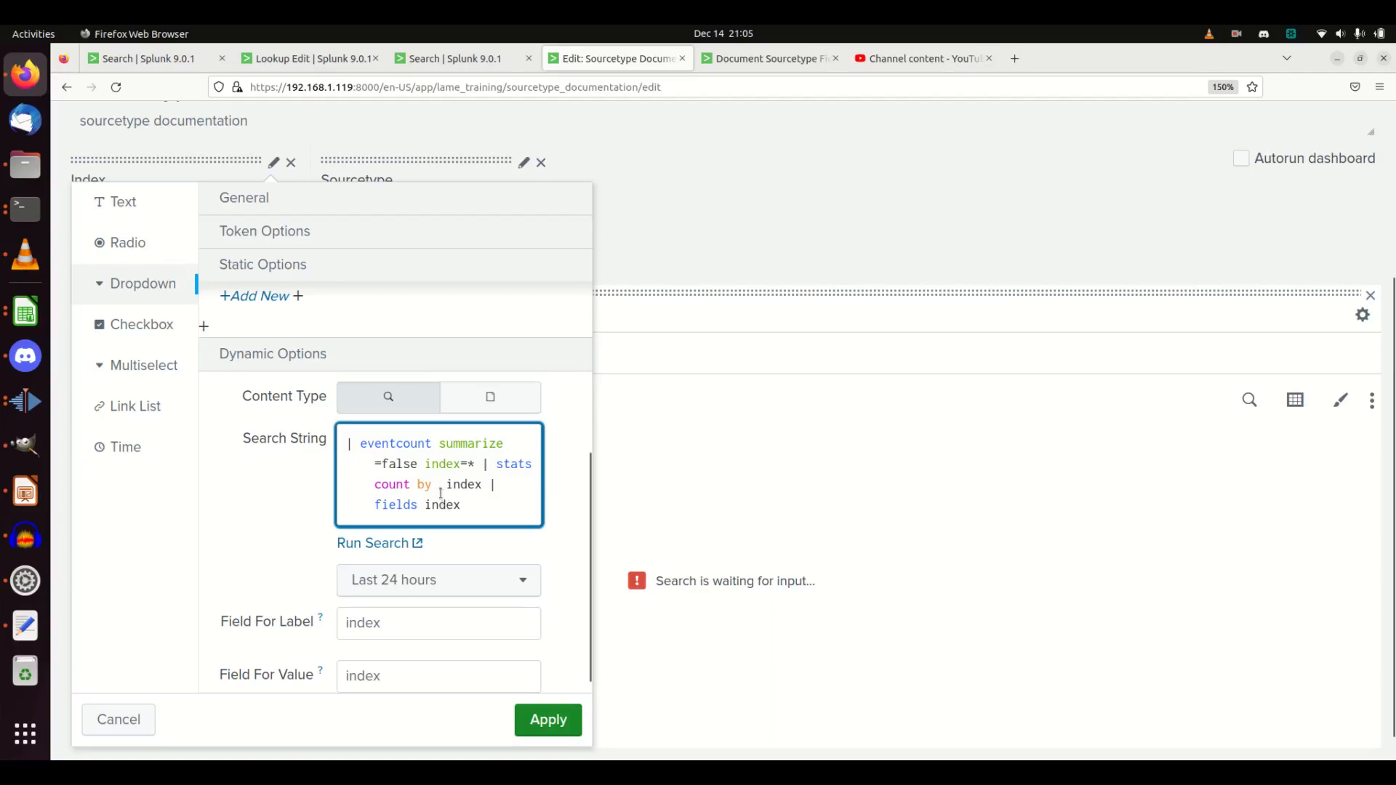
key("Delete")
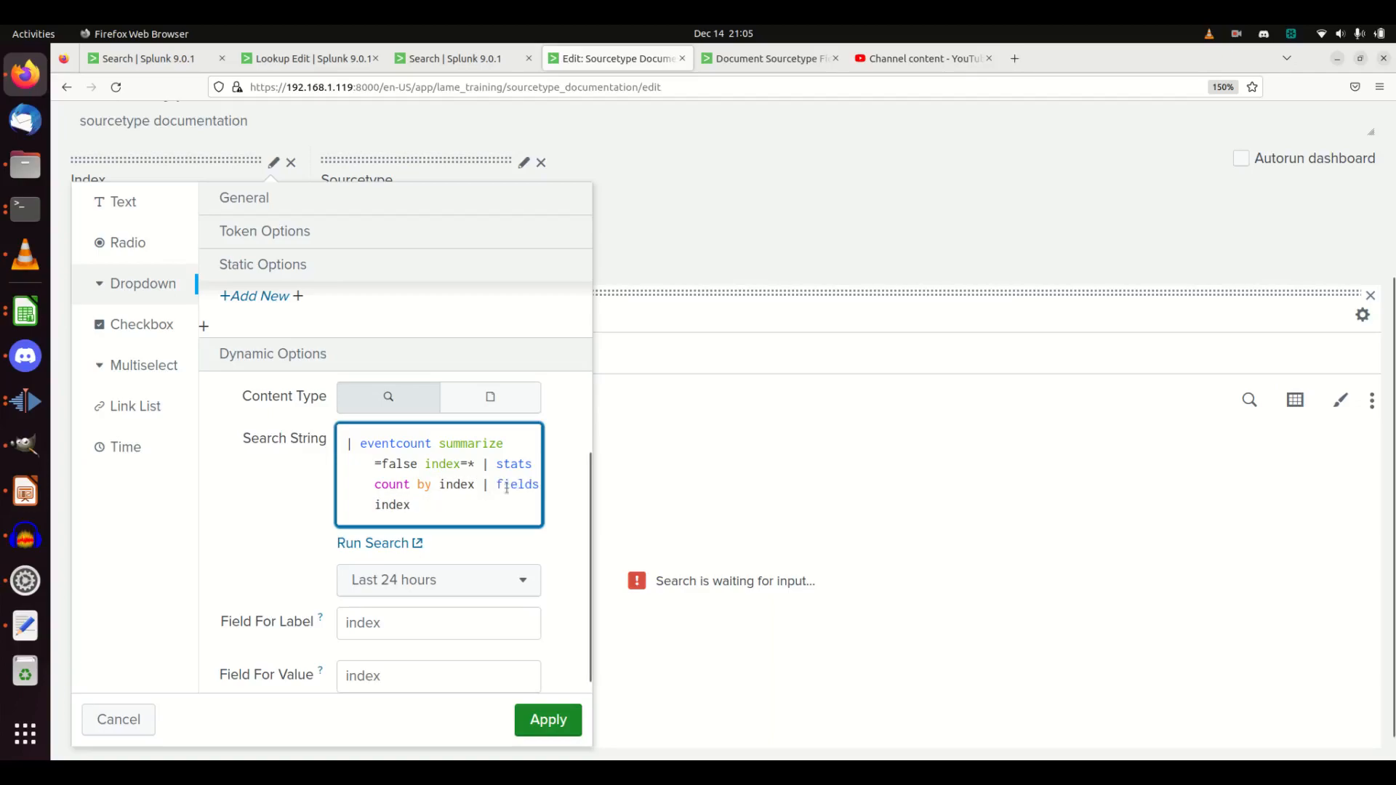
left_click(542, 718)
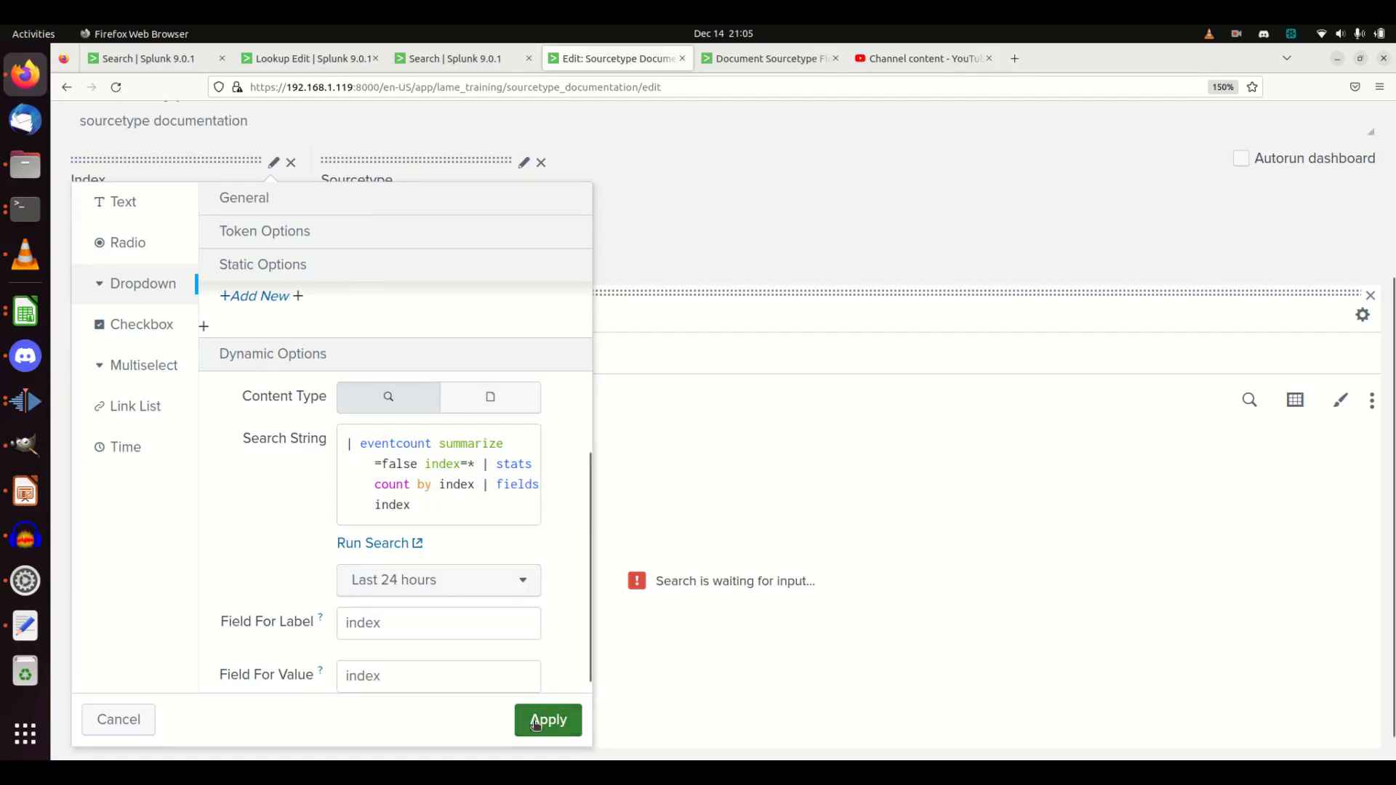
Step: Review the Sourcetype input's dynamic search string and its label and value fields
left_click(523, 163)
scroll(608, 507, "down", 6)
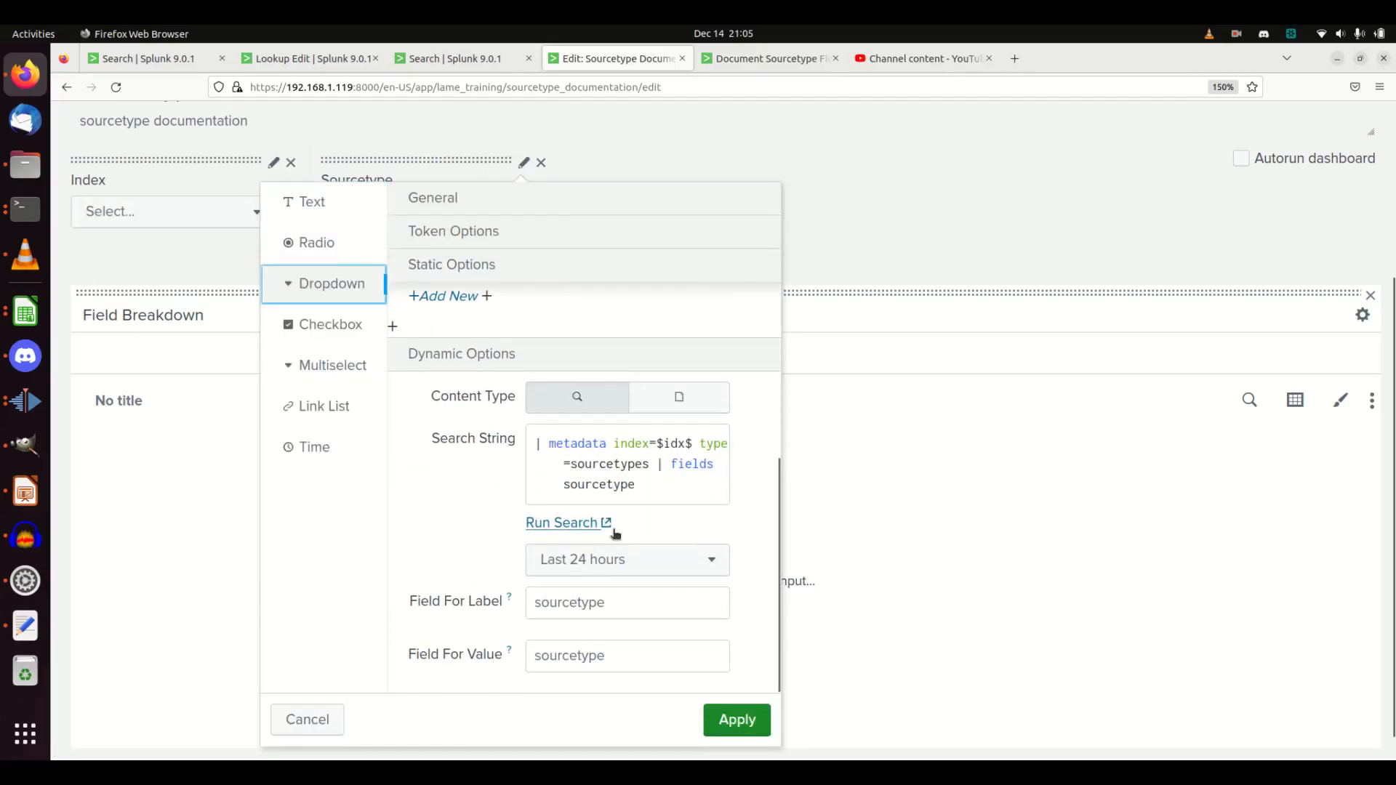
left_click(733, 720)
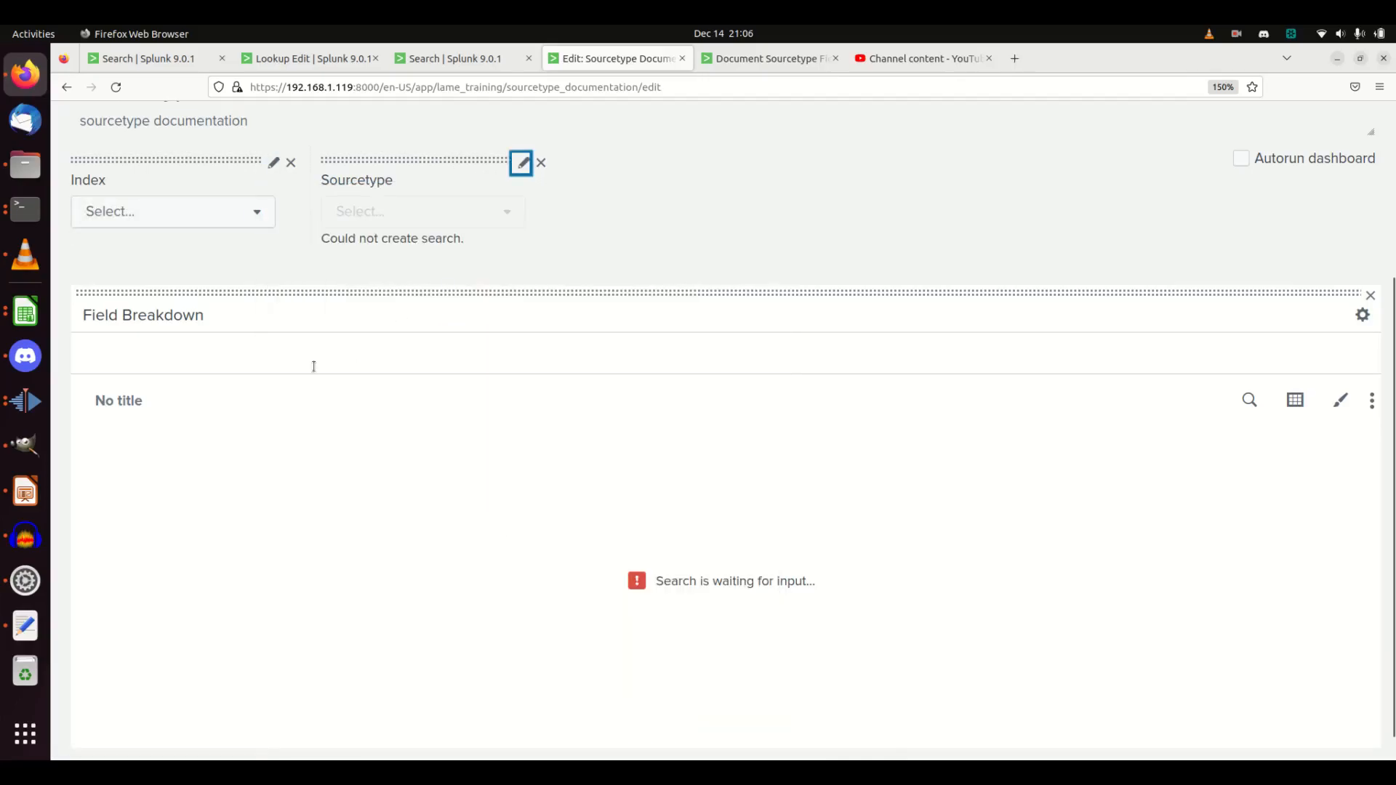
Step: Choose the lame_training index and the lame_conn sourcetype, and save the Sourcetype Documentation dashboard
left_click(247, 211)
scroll(212, 492, "down", 2)
scroll(210, 495, "down", 3)
left_click(166, 519)
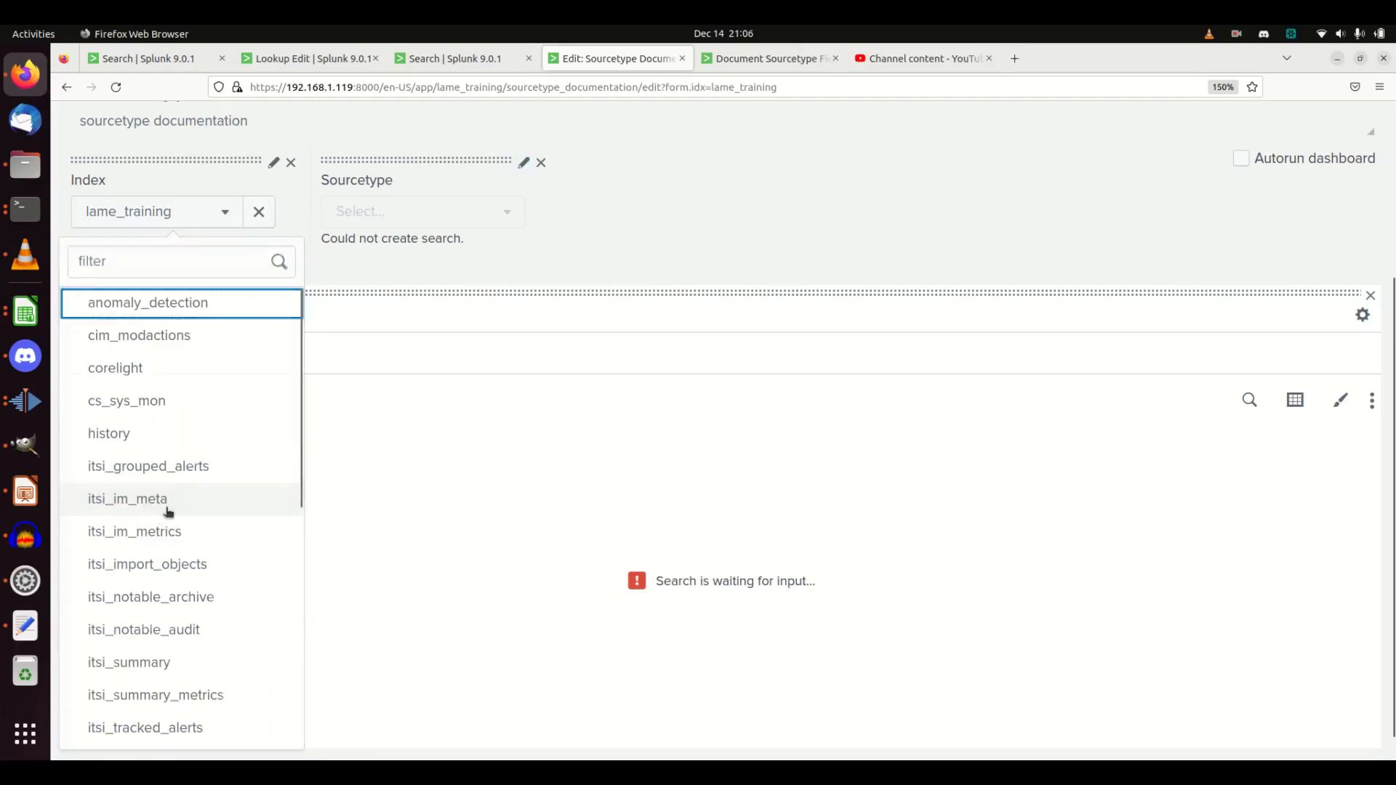
left_click(505, 214)
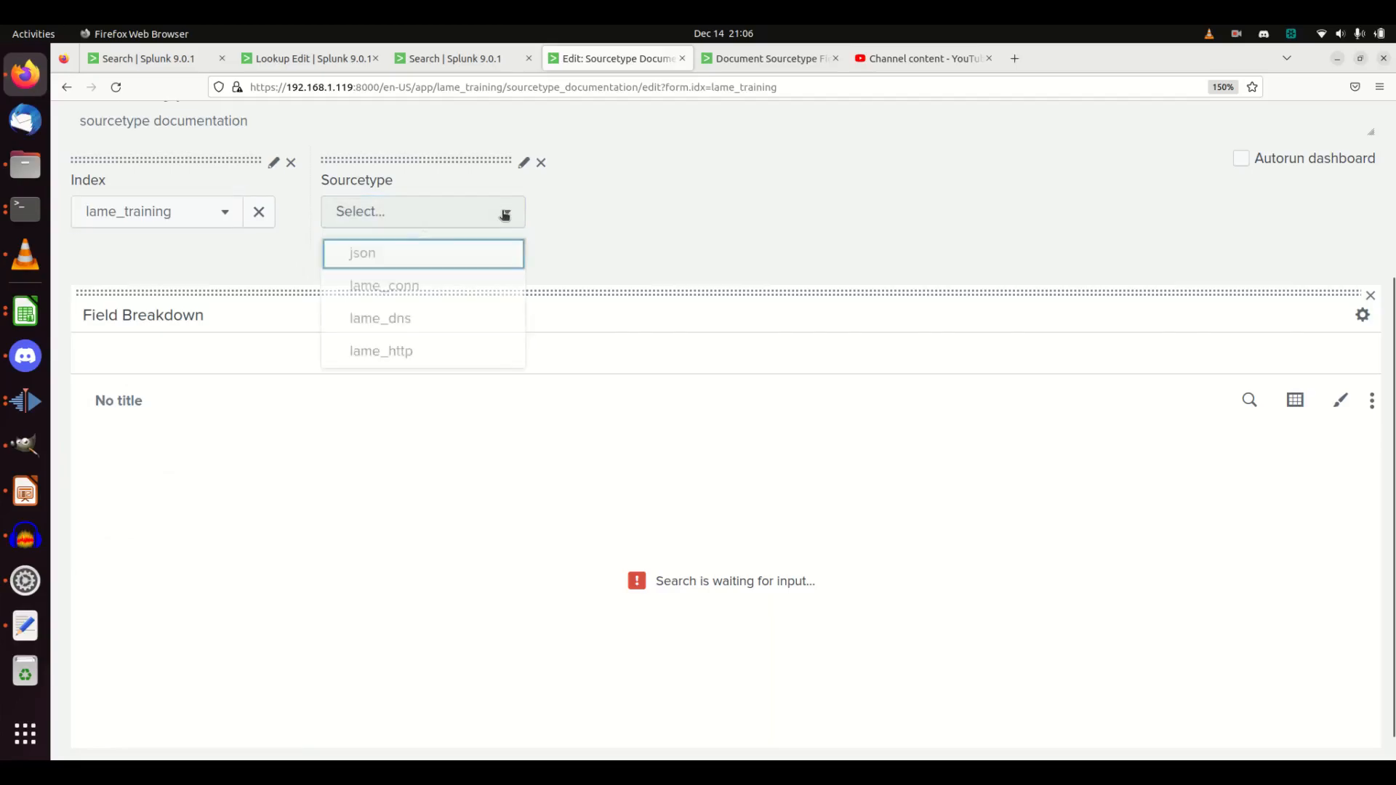
left_click(434, 292)
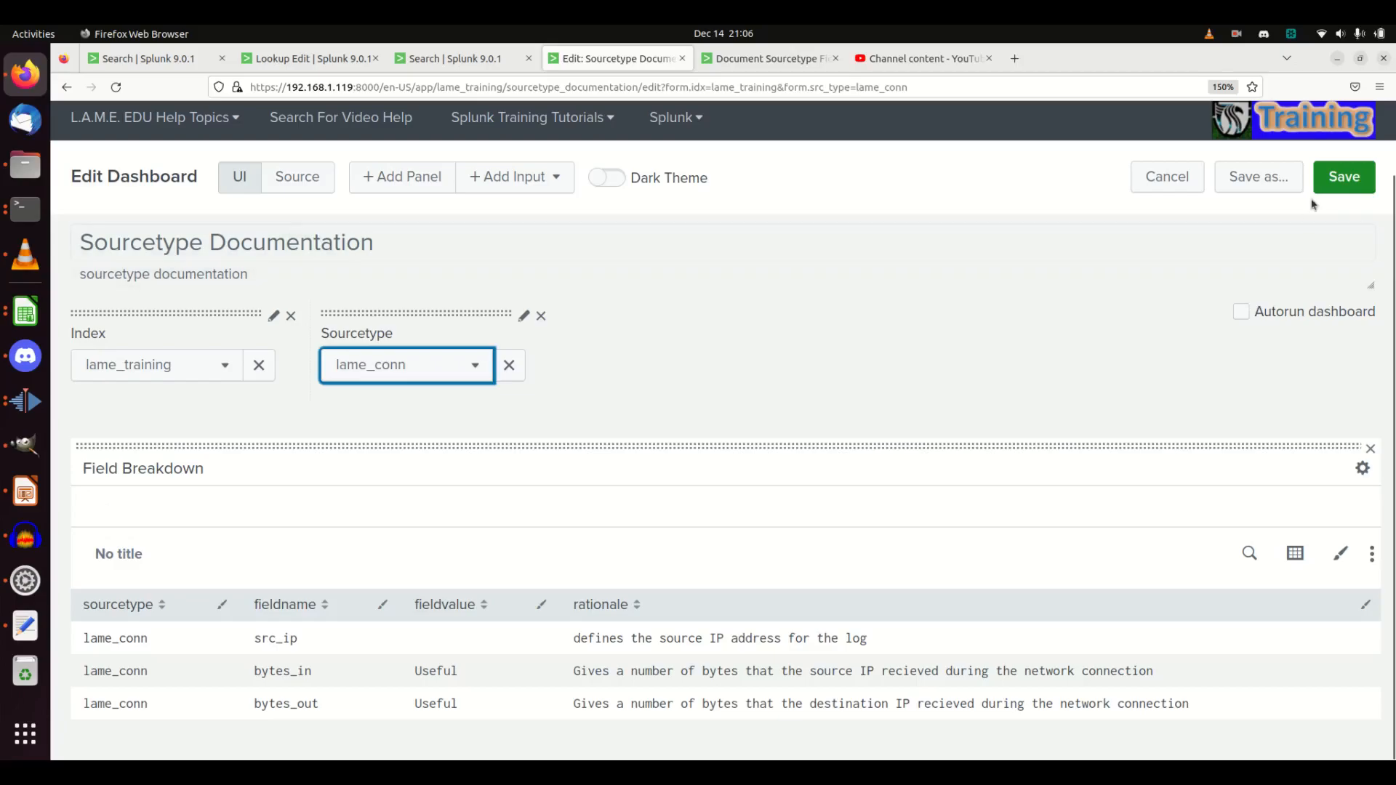
left_click(1338, 181)
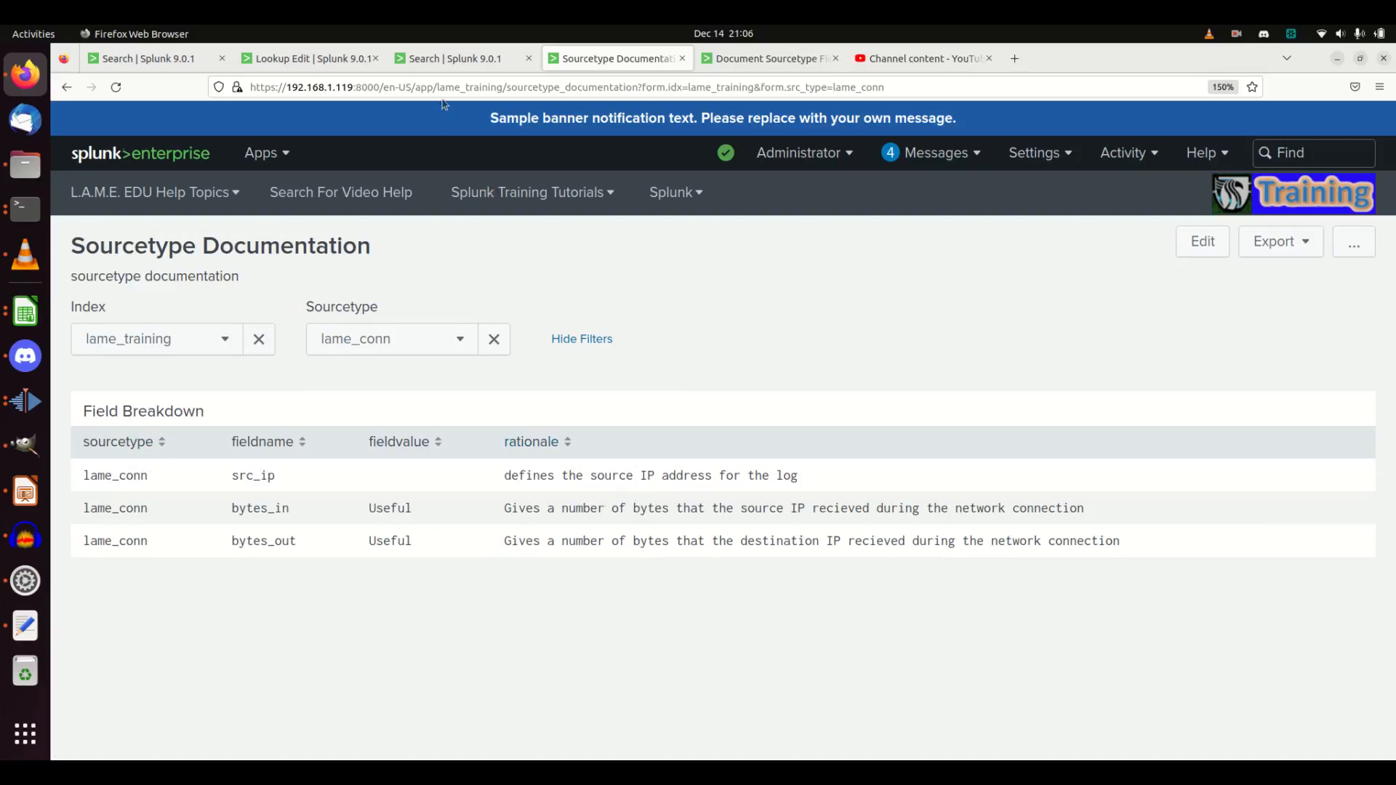
Step: Delete the src_ip row from the SourcetypeInfo lookup
left_click(324, 63)
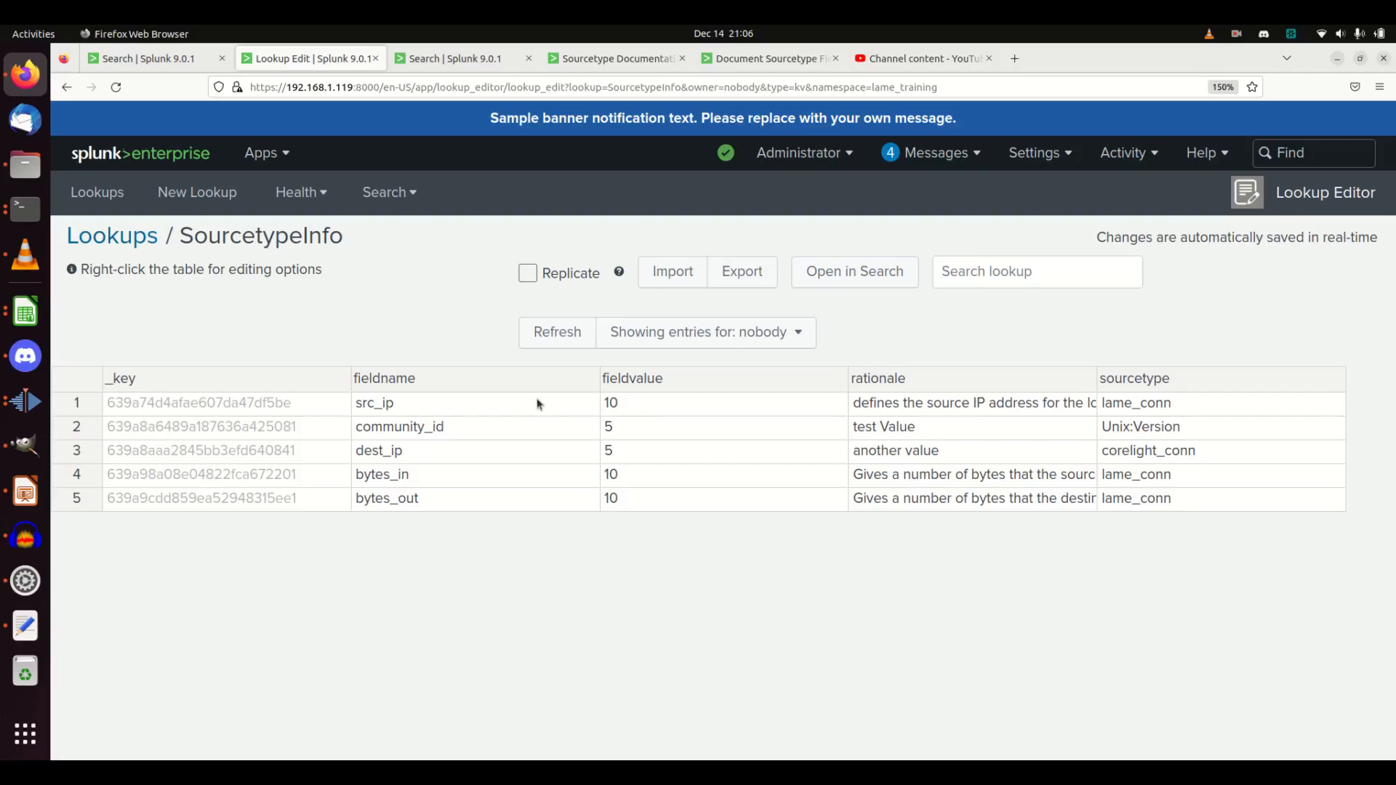
left_click(75, 406)
right_click(74, 409)
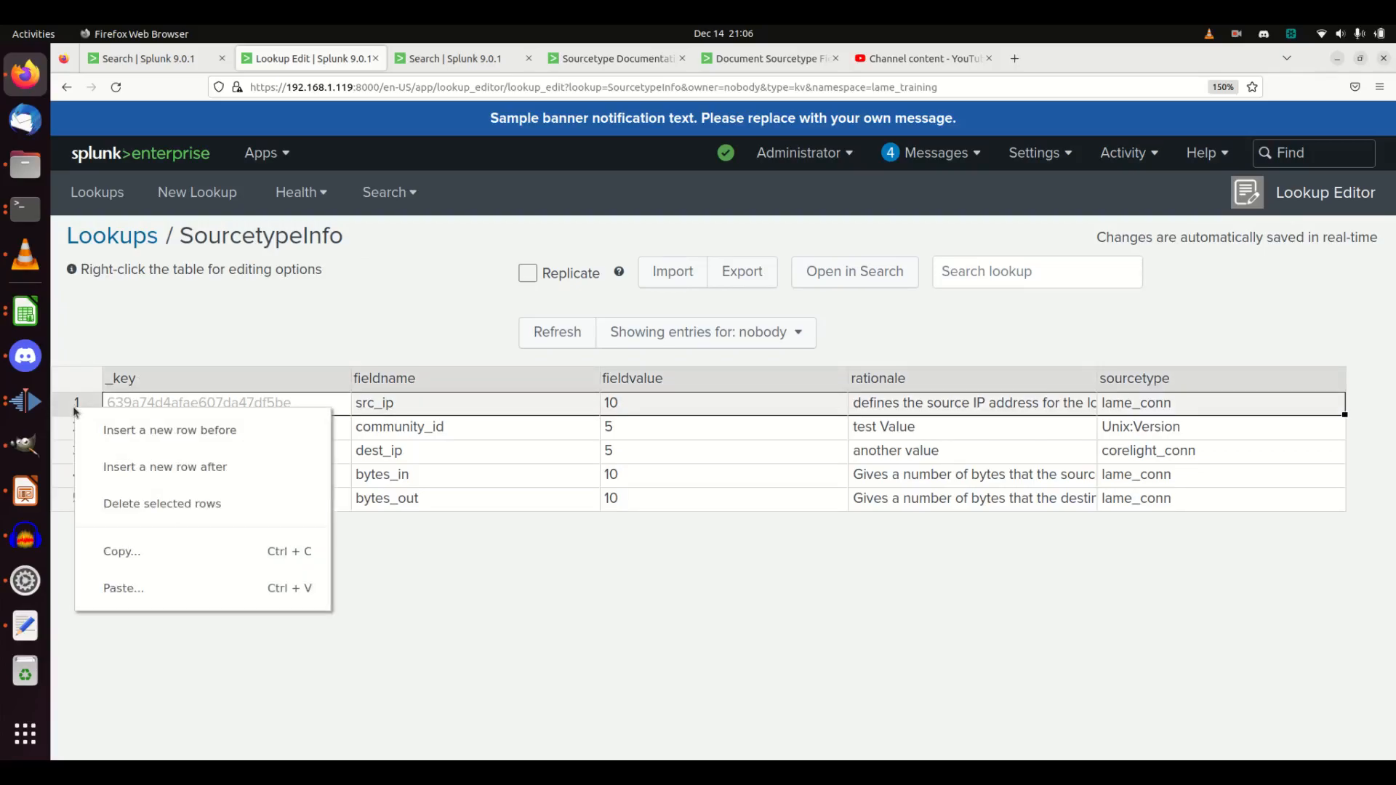
left_click(137, 505)
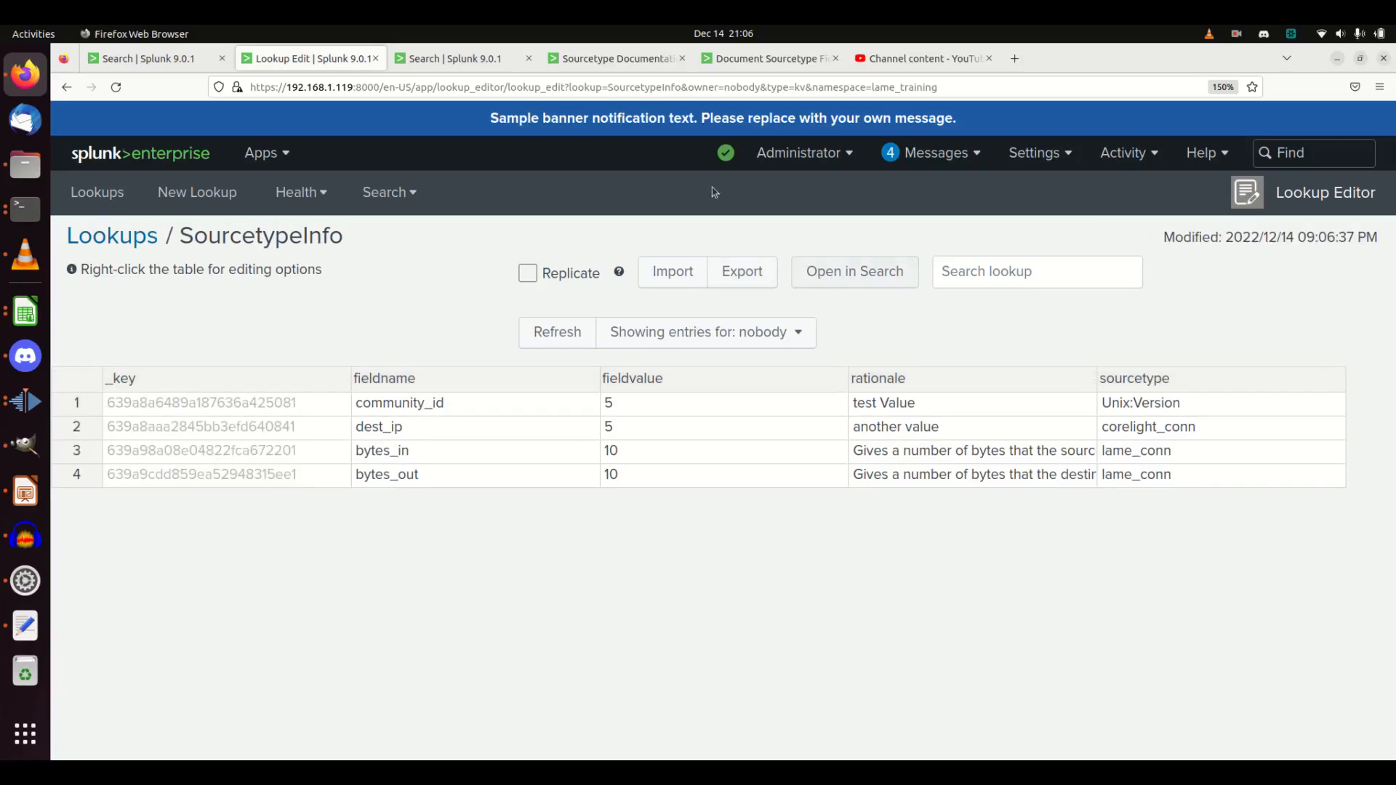
Step: Submit the bytes_in entry for lame_conn in the Document Sourcetype Fields dashboard, and reload the Sourcetype Documentation dashboard
left_click(787, 63)
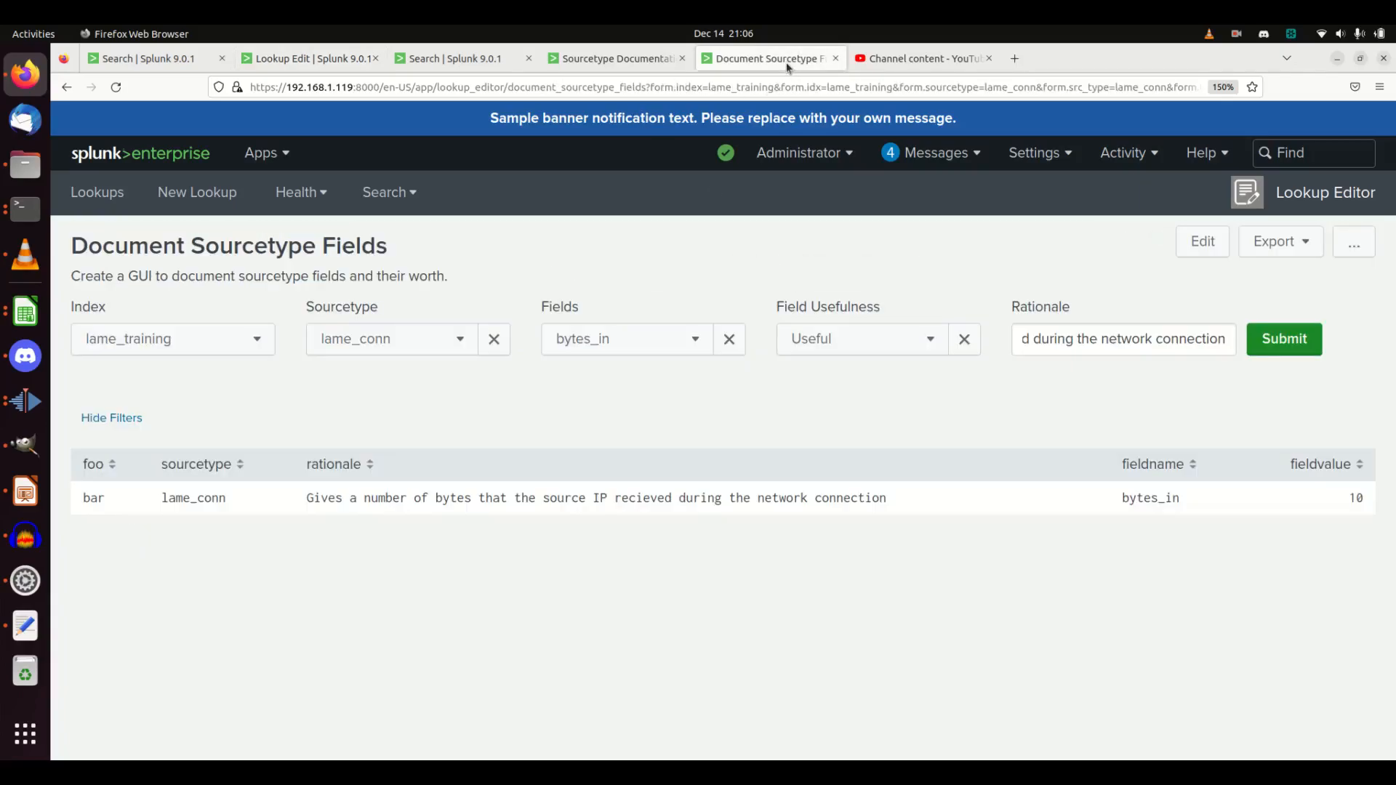
left_click(1258, 331)
left_click(615, 58)
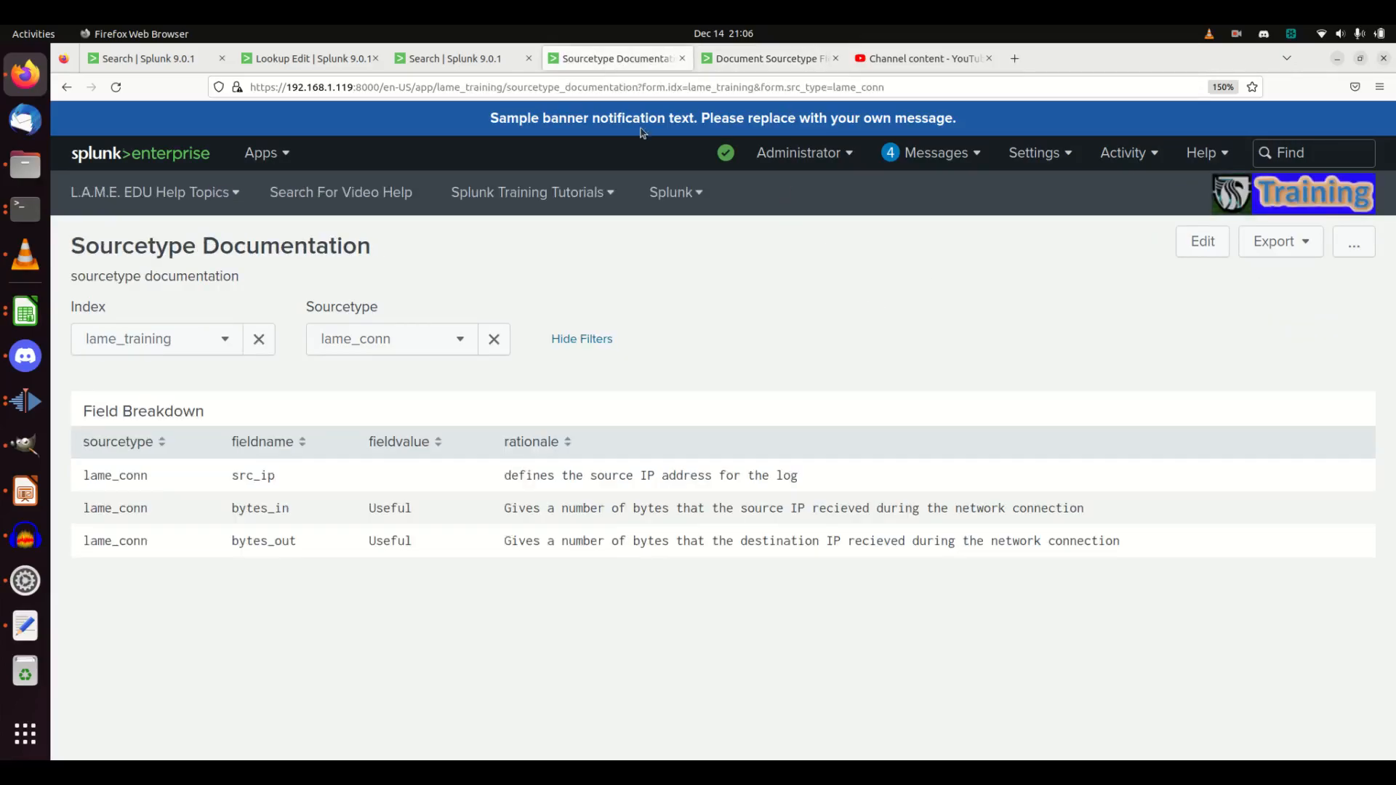
key("F5")
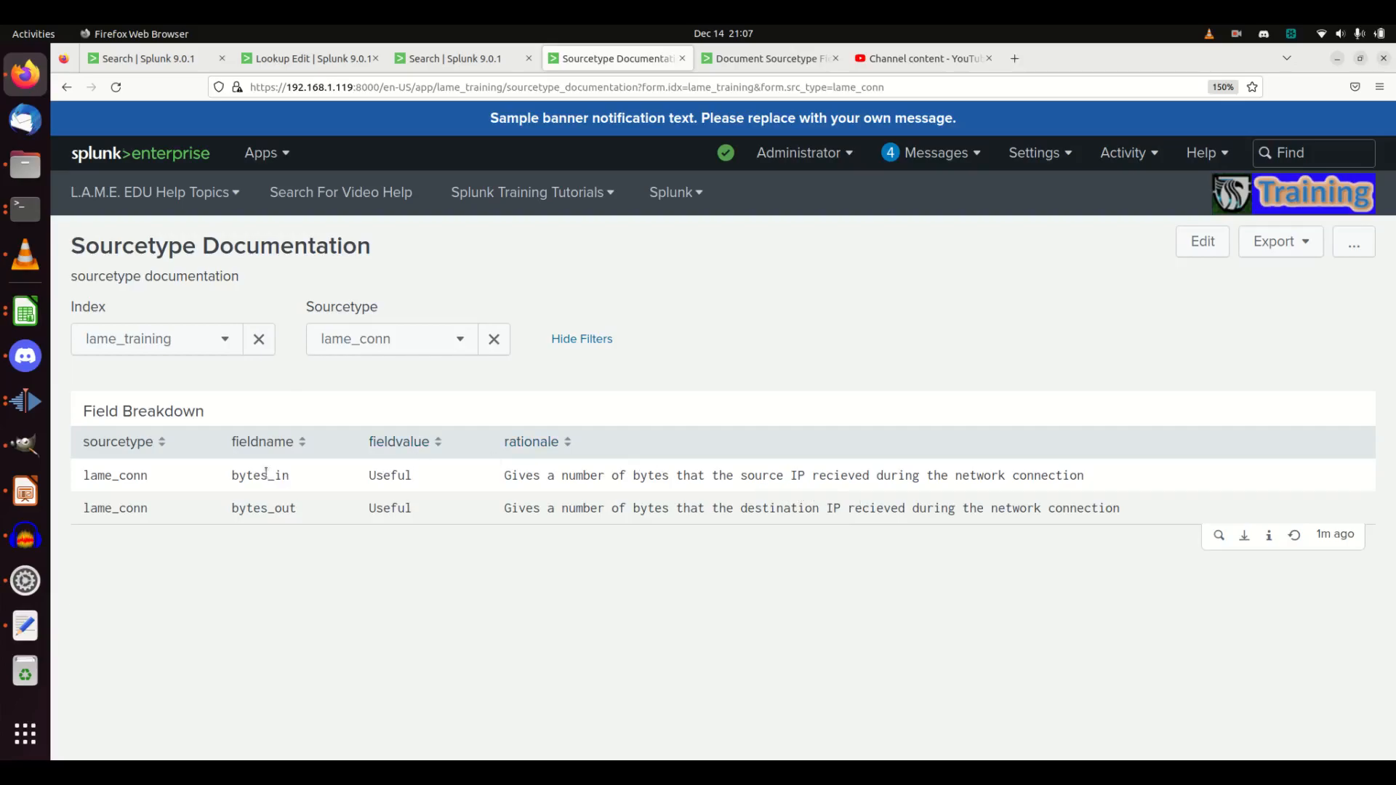
Step: Switch the Sourcetype Documentation dashboard's sourcetype to lame_dns to check its field breakdown
left_click(386, 349)
left_click(387, 349)
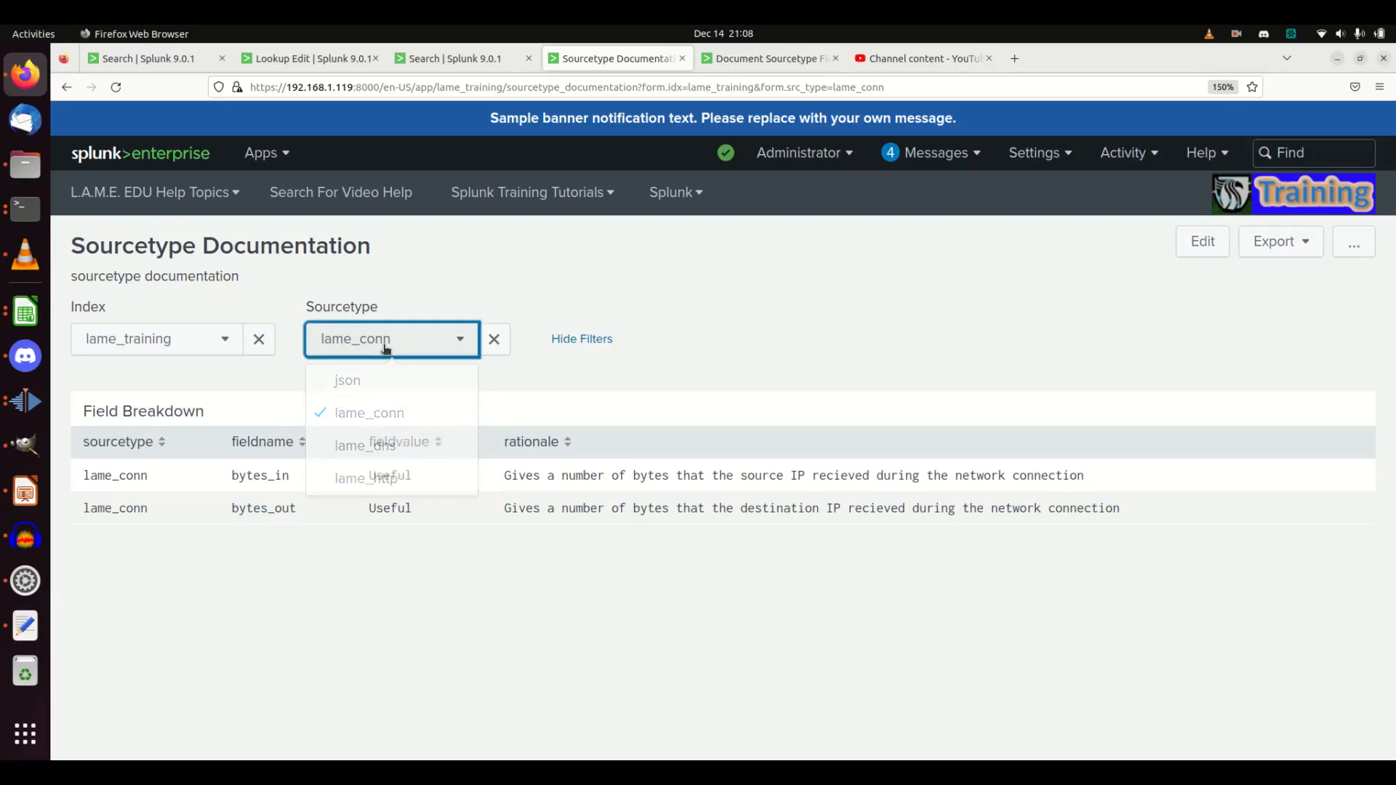
left_click(386, 349)
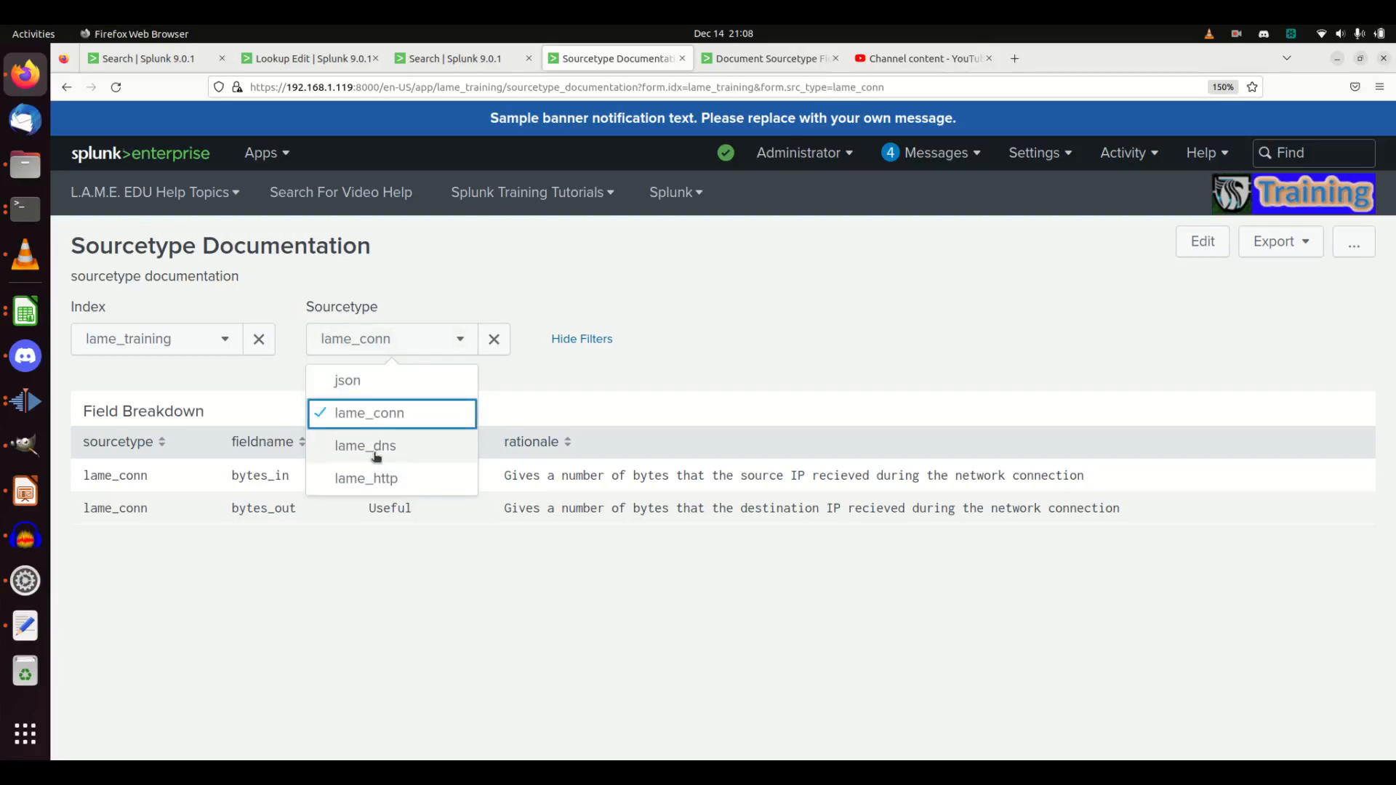
left_click(377, 454)
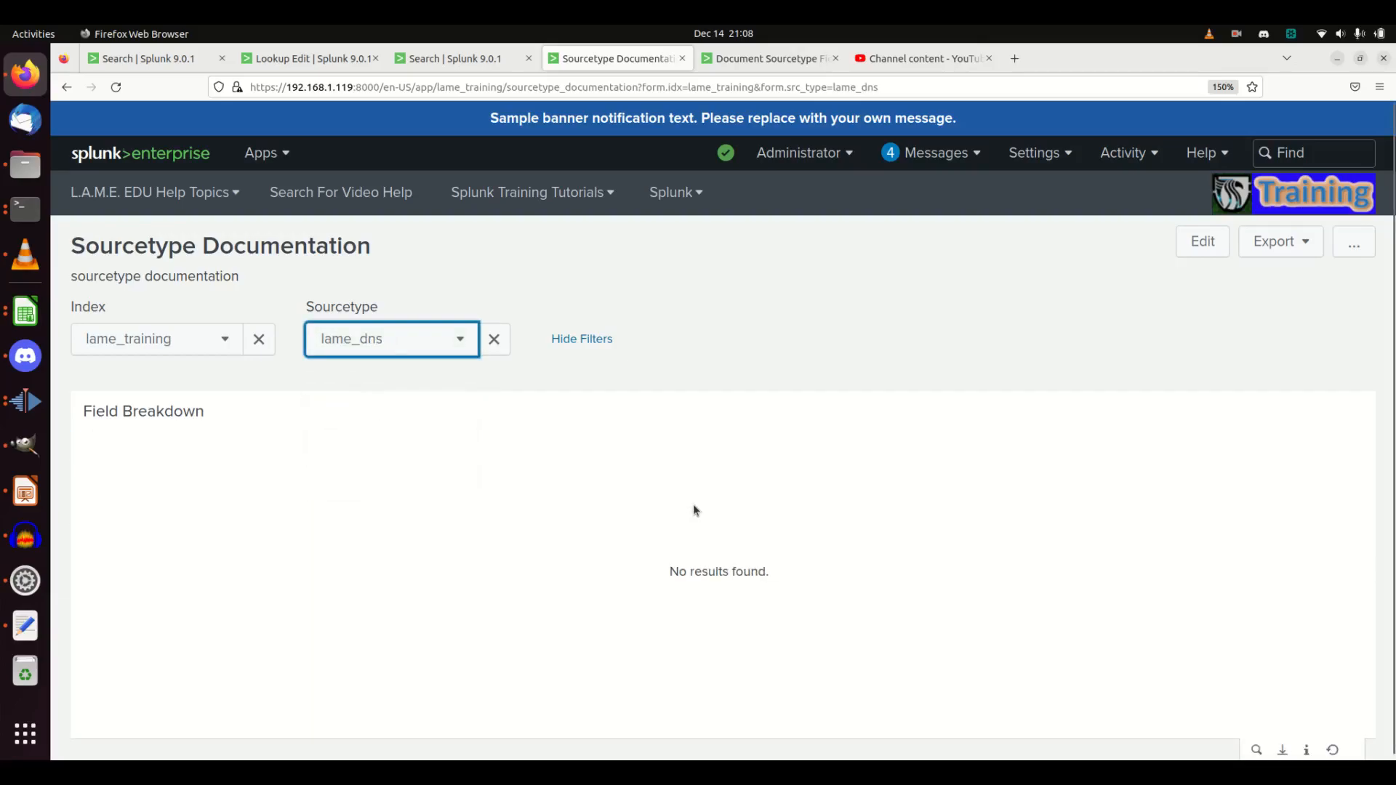